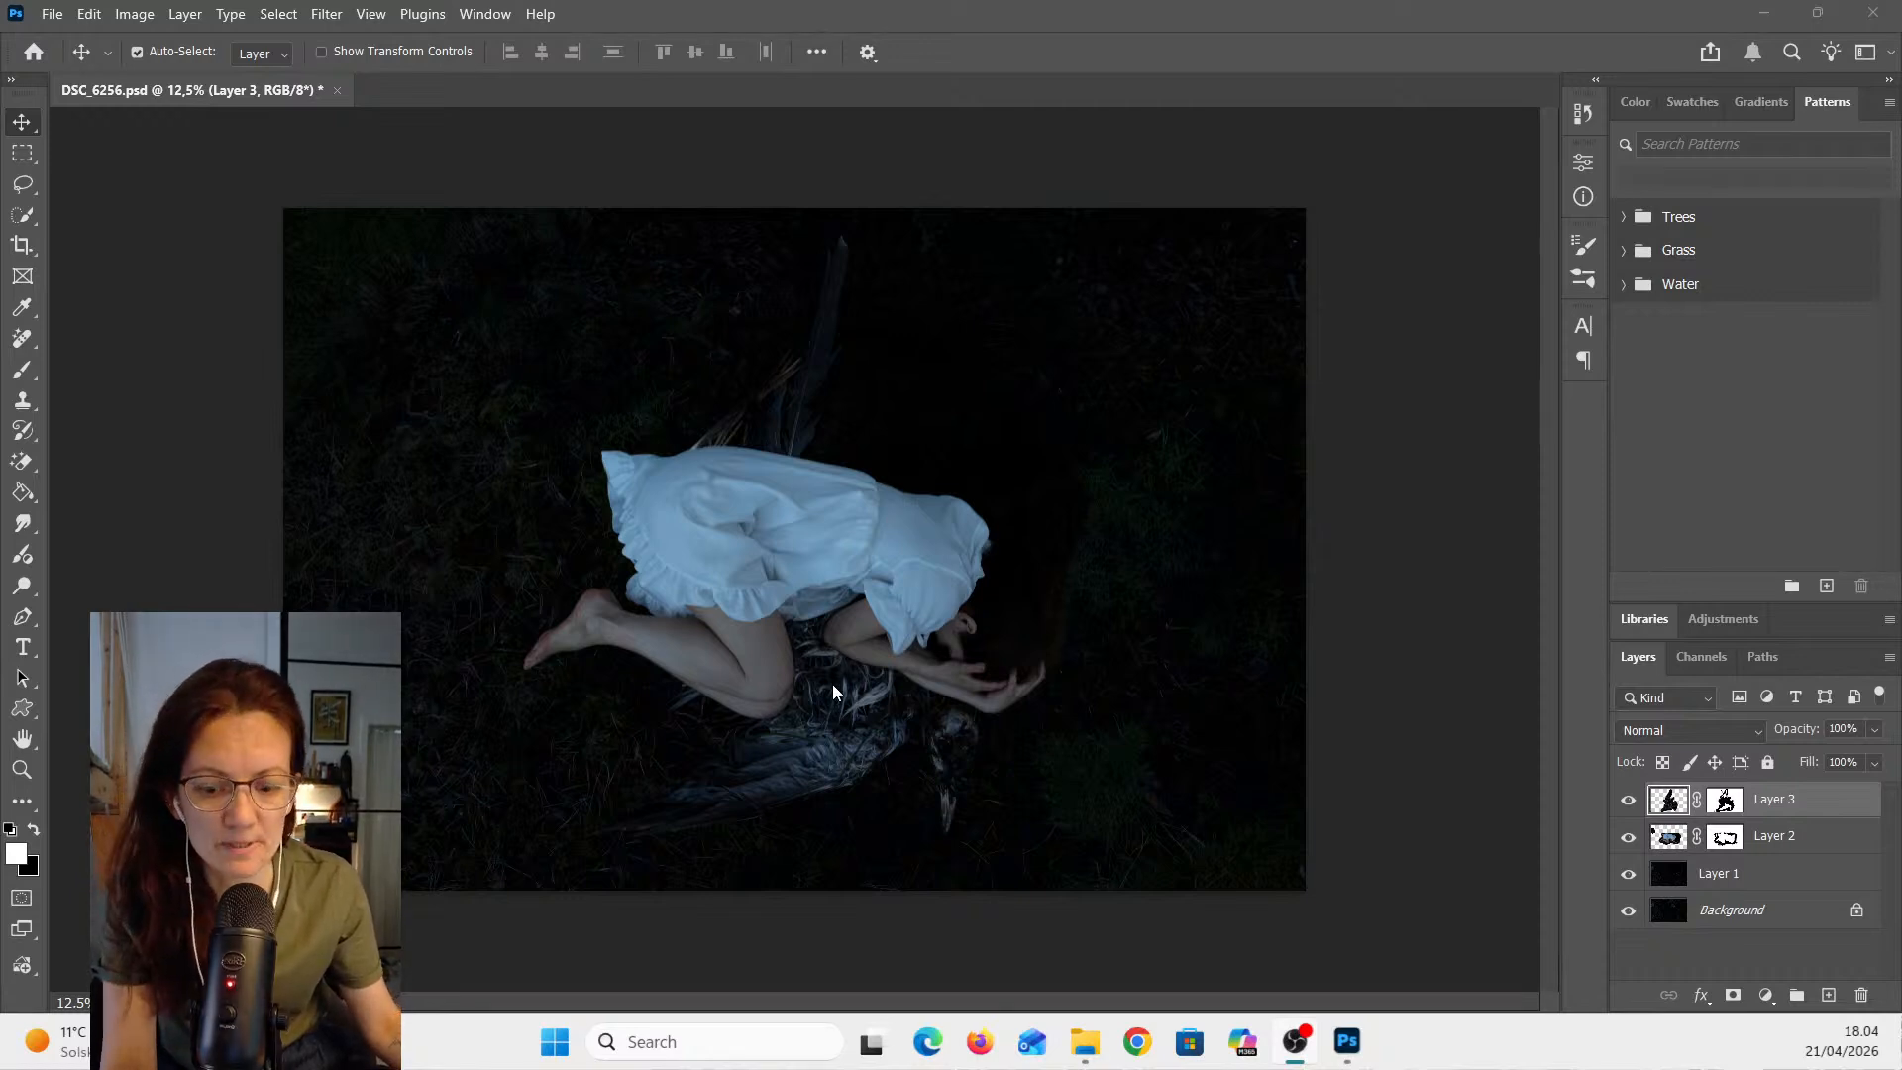
# - Compare the composite by hiding and showing Layer 3 and Layer 2 in turn
pyautogui.scroll(2, 779, 645)
pyautogui.scroll(-2, 987, 659)
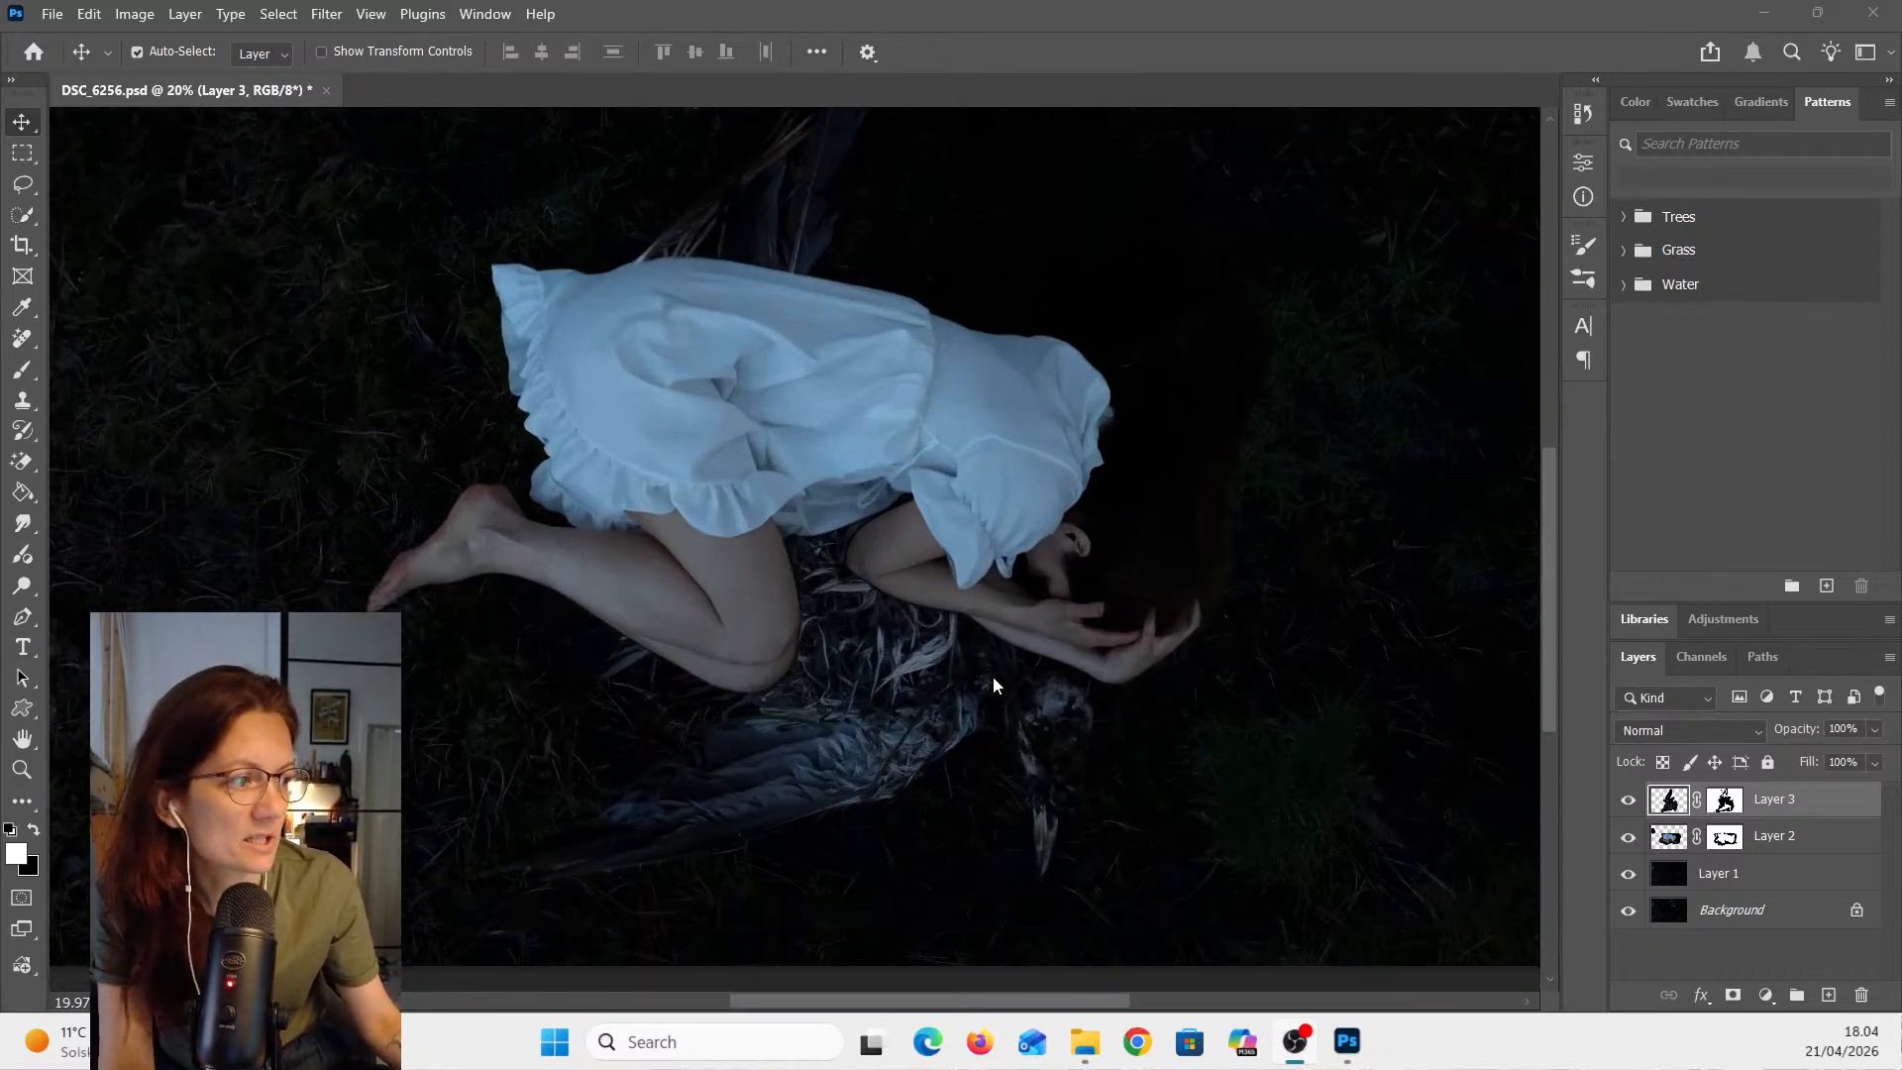
pyautogui.scroll(1, 989, 667)
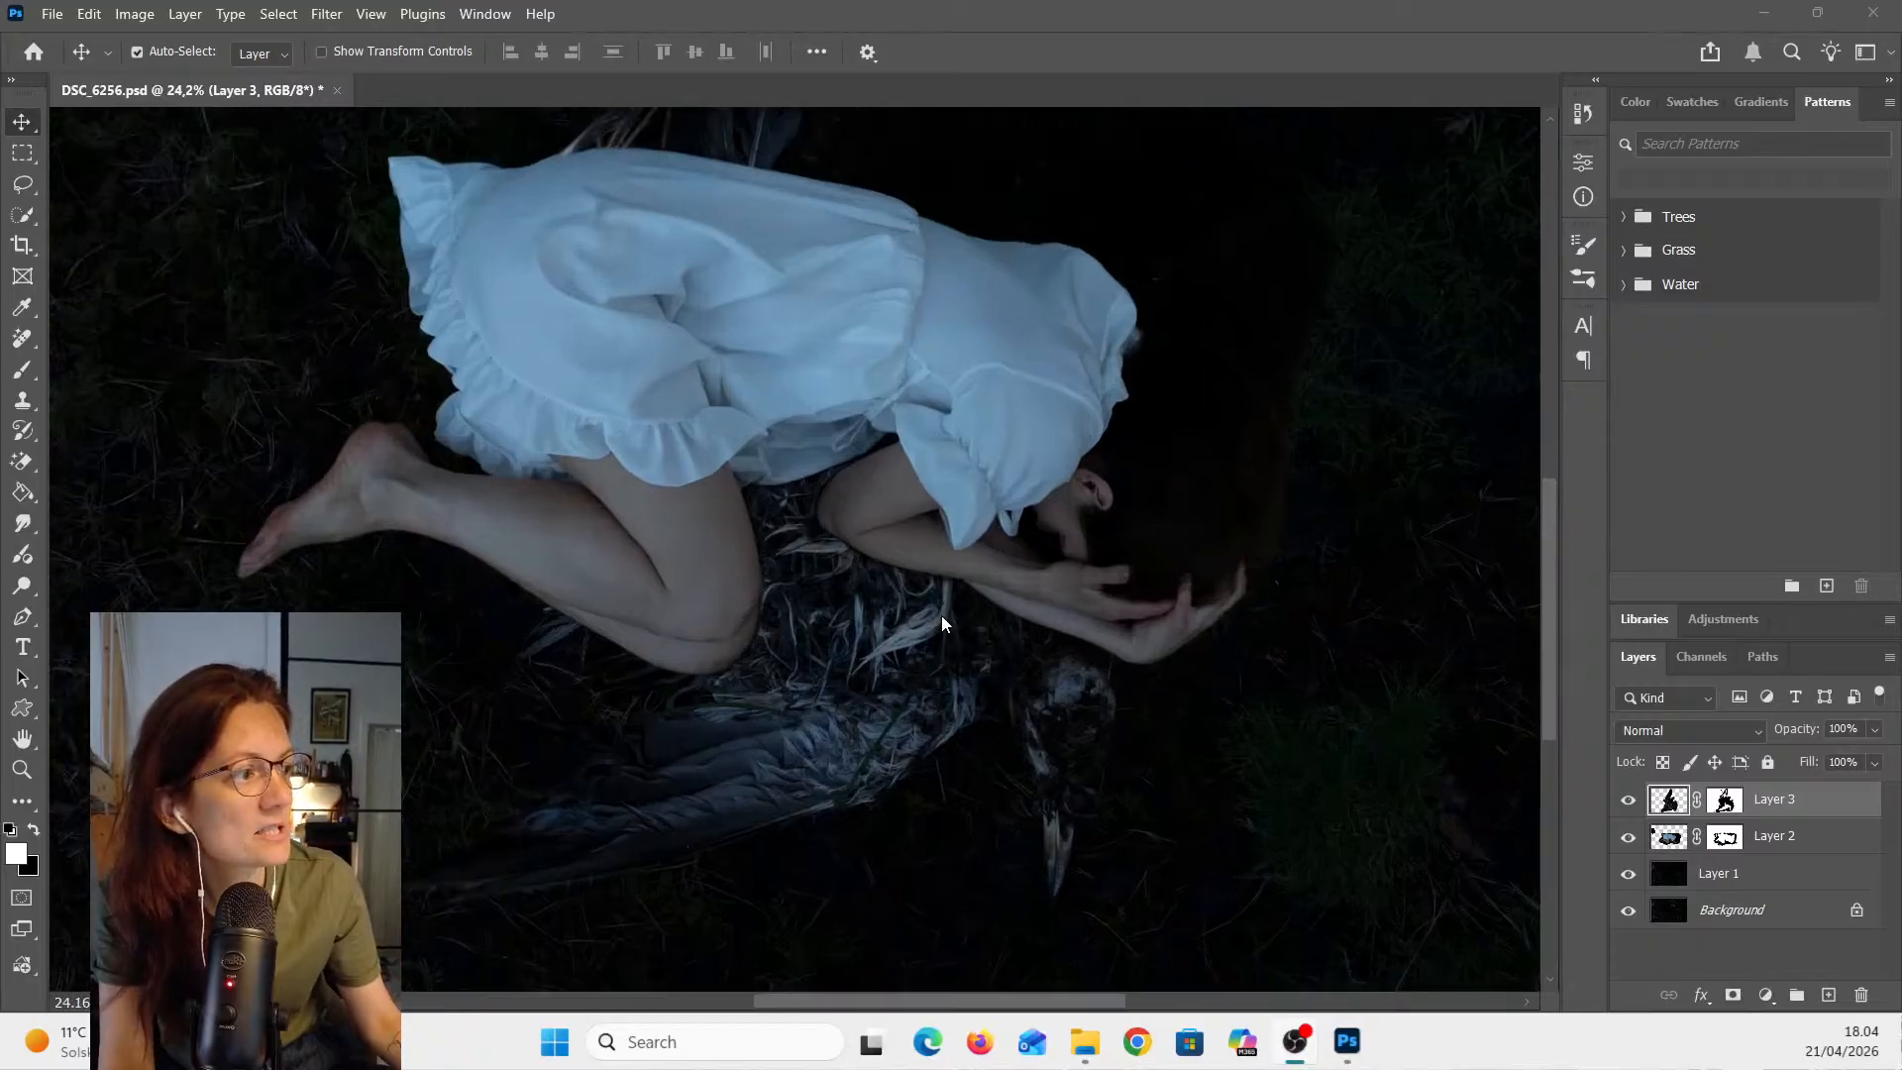
pyautogui.scroll(-2, 899, 552)
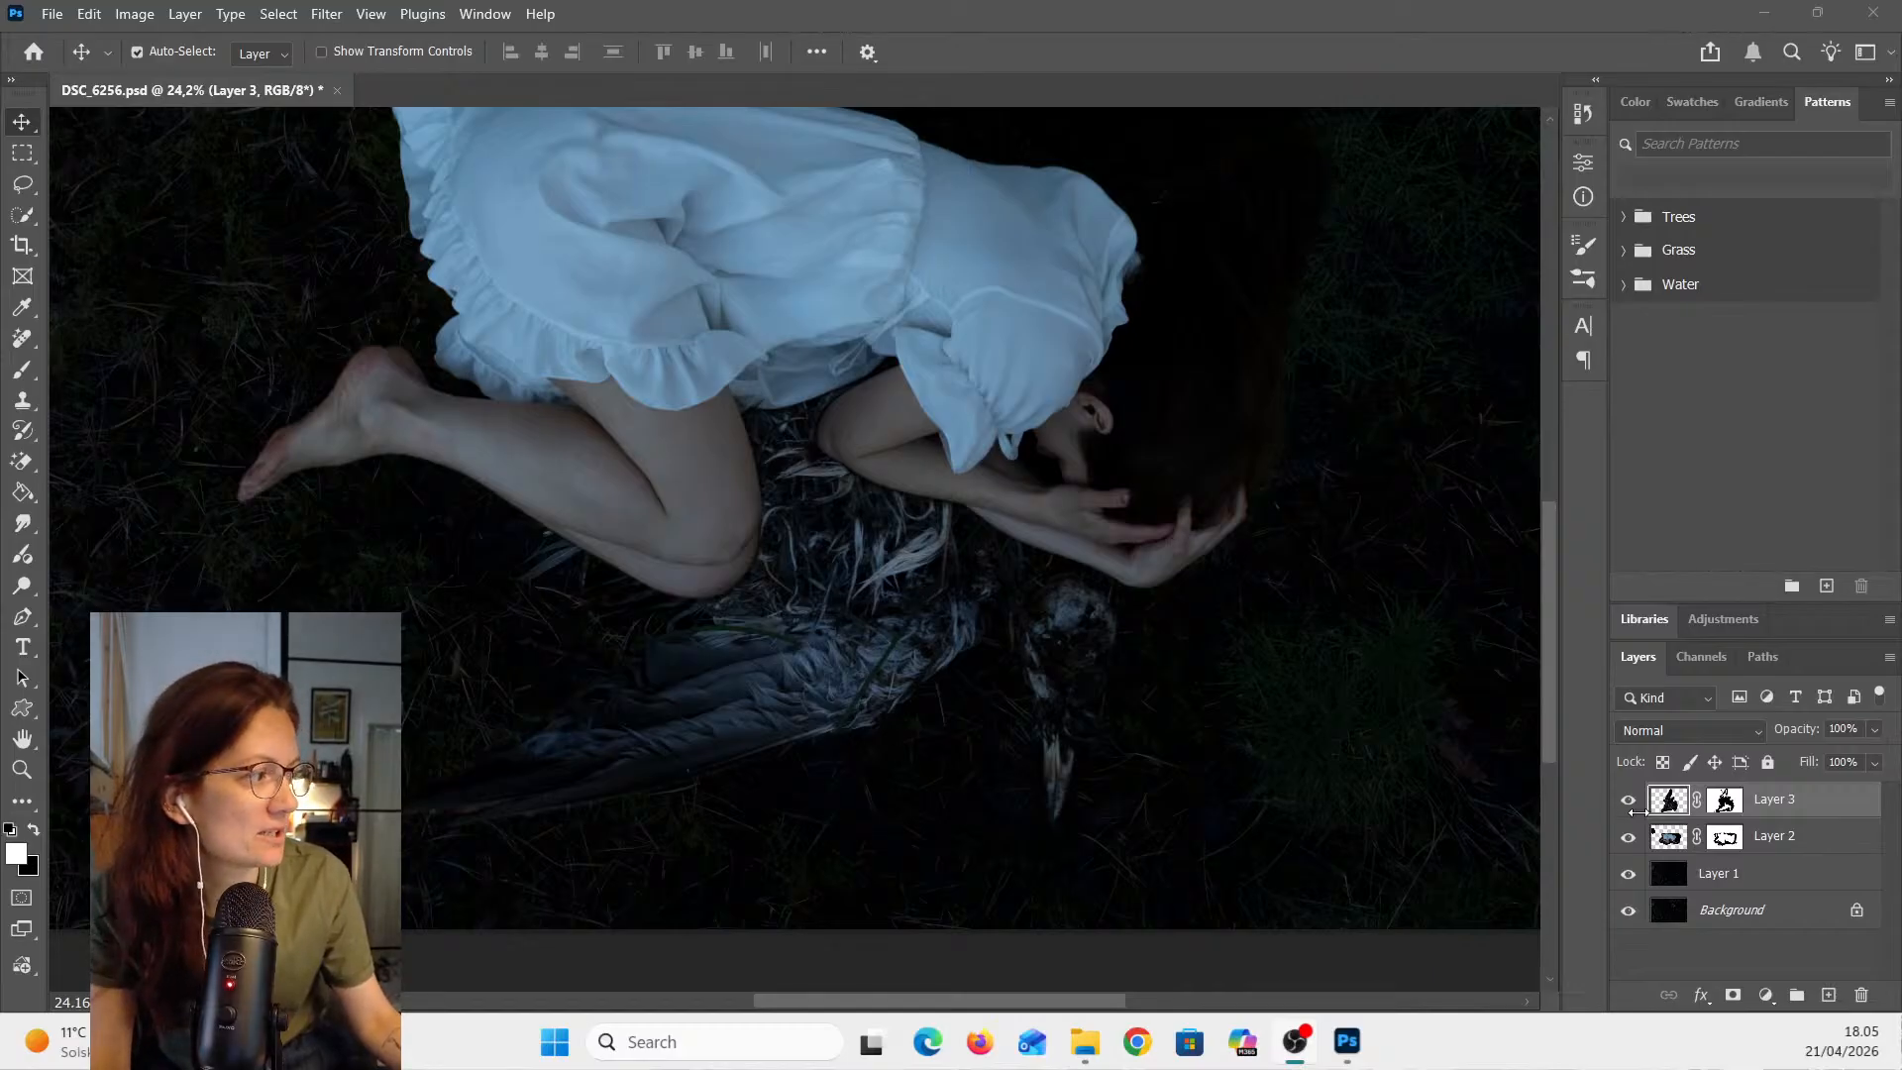
pyautogui.click(1668, 799)
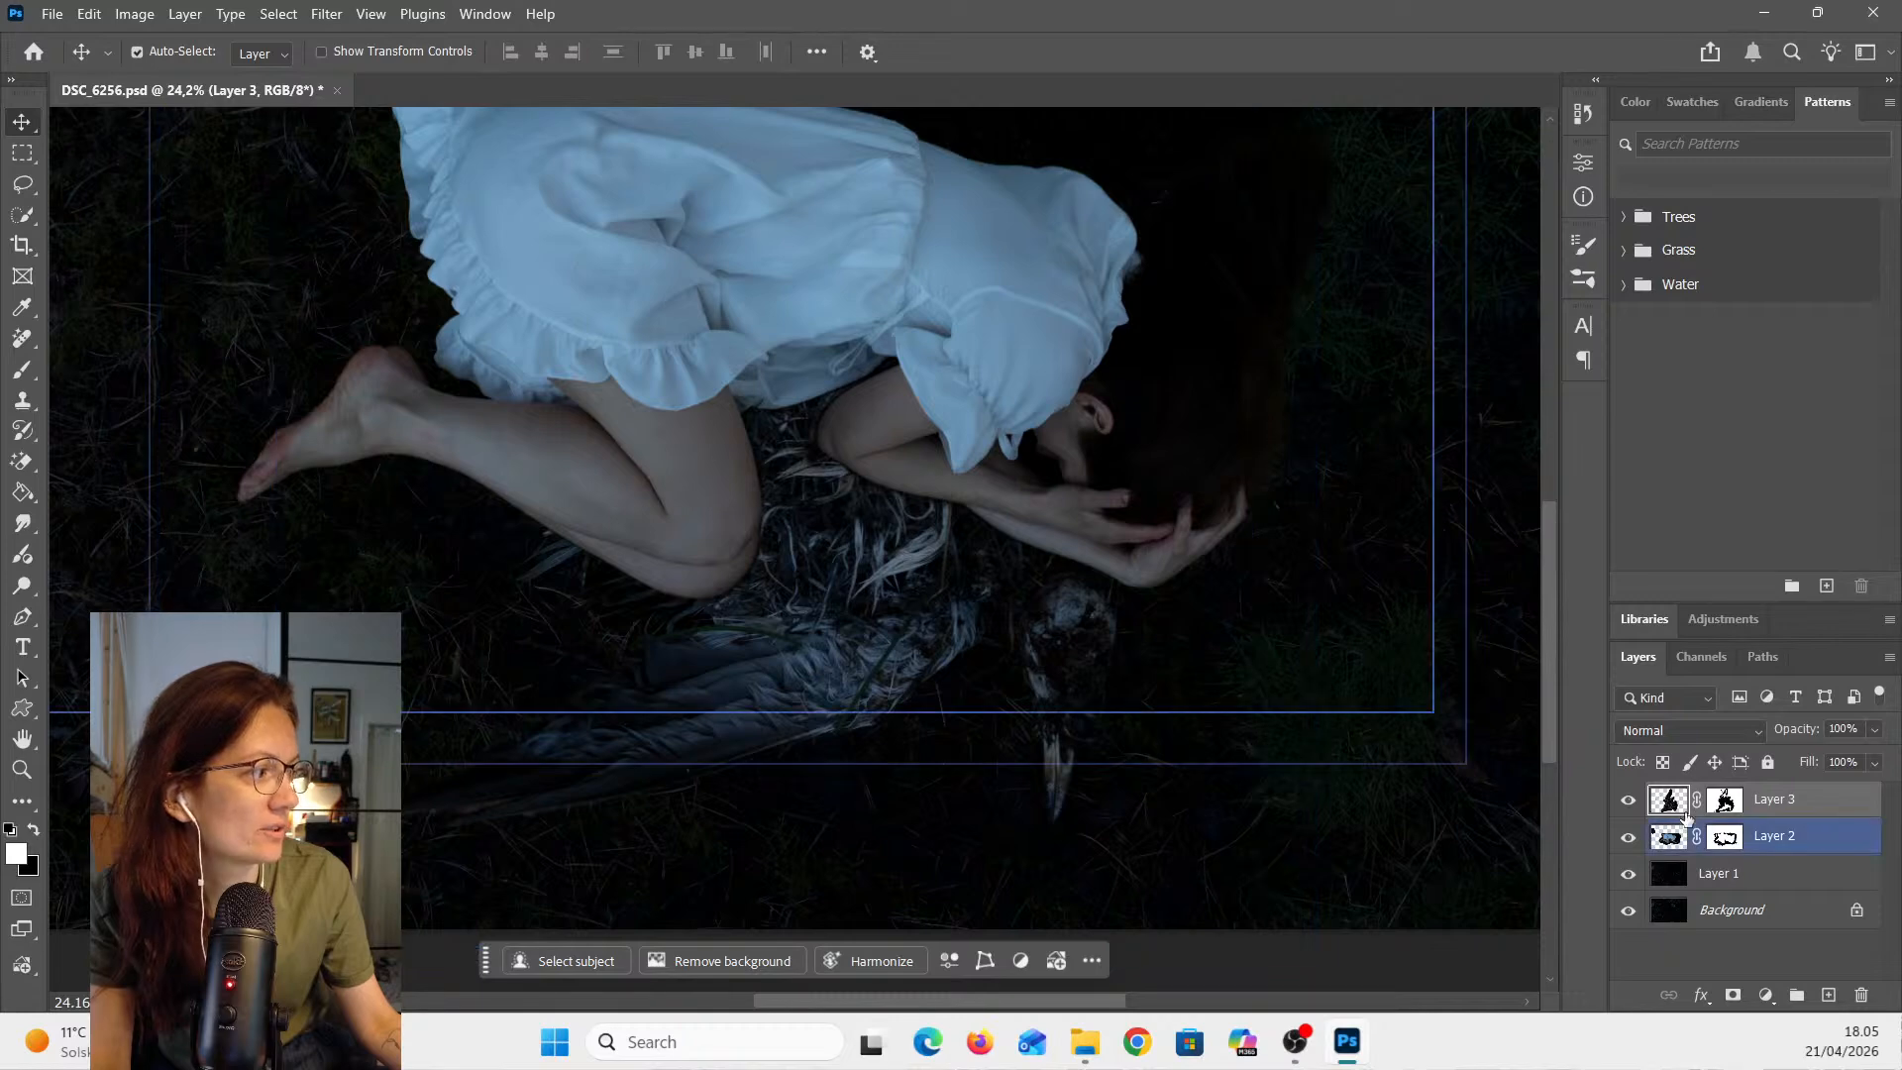
pyautogui.click(1629, 800)
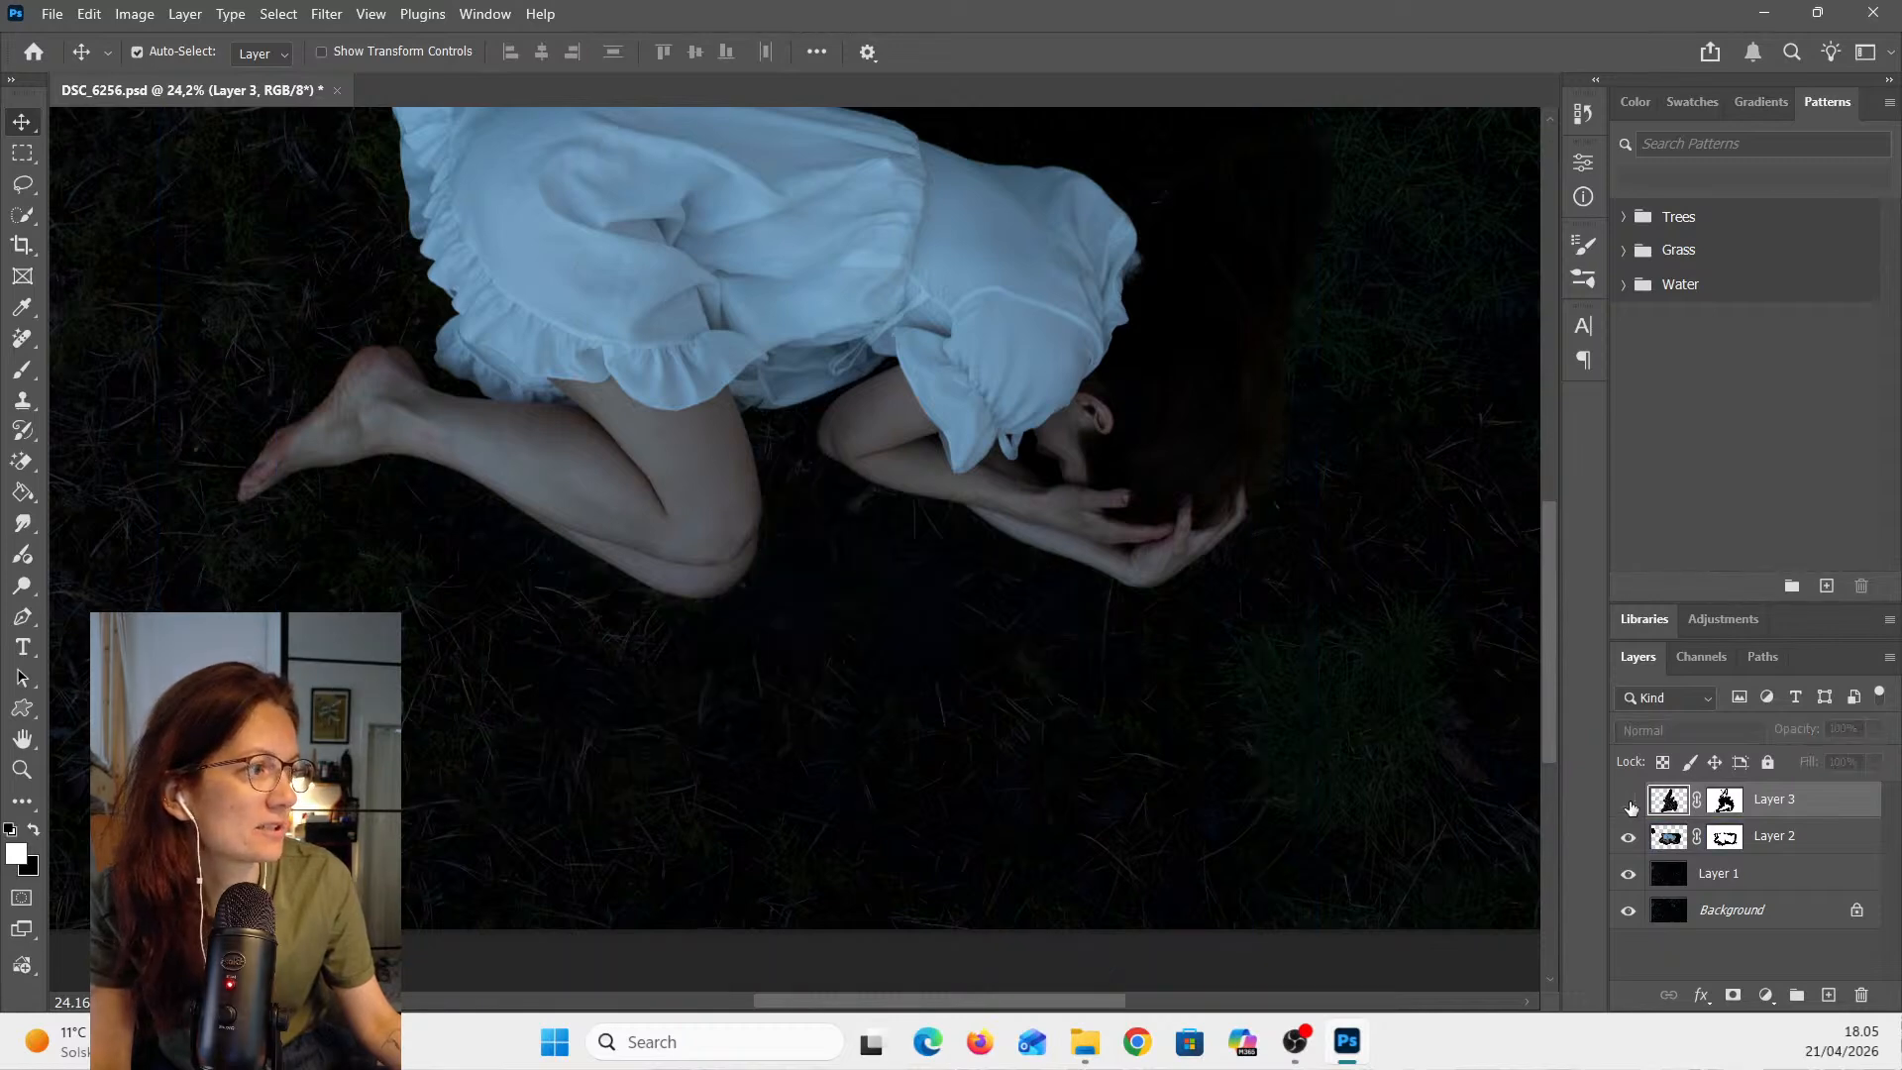
pyautogui.click(1507, 793)
pyautogui.scroll(2, 1508, 800)
pyautogui.scroll(1, 1501, 789)
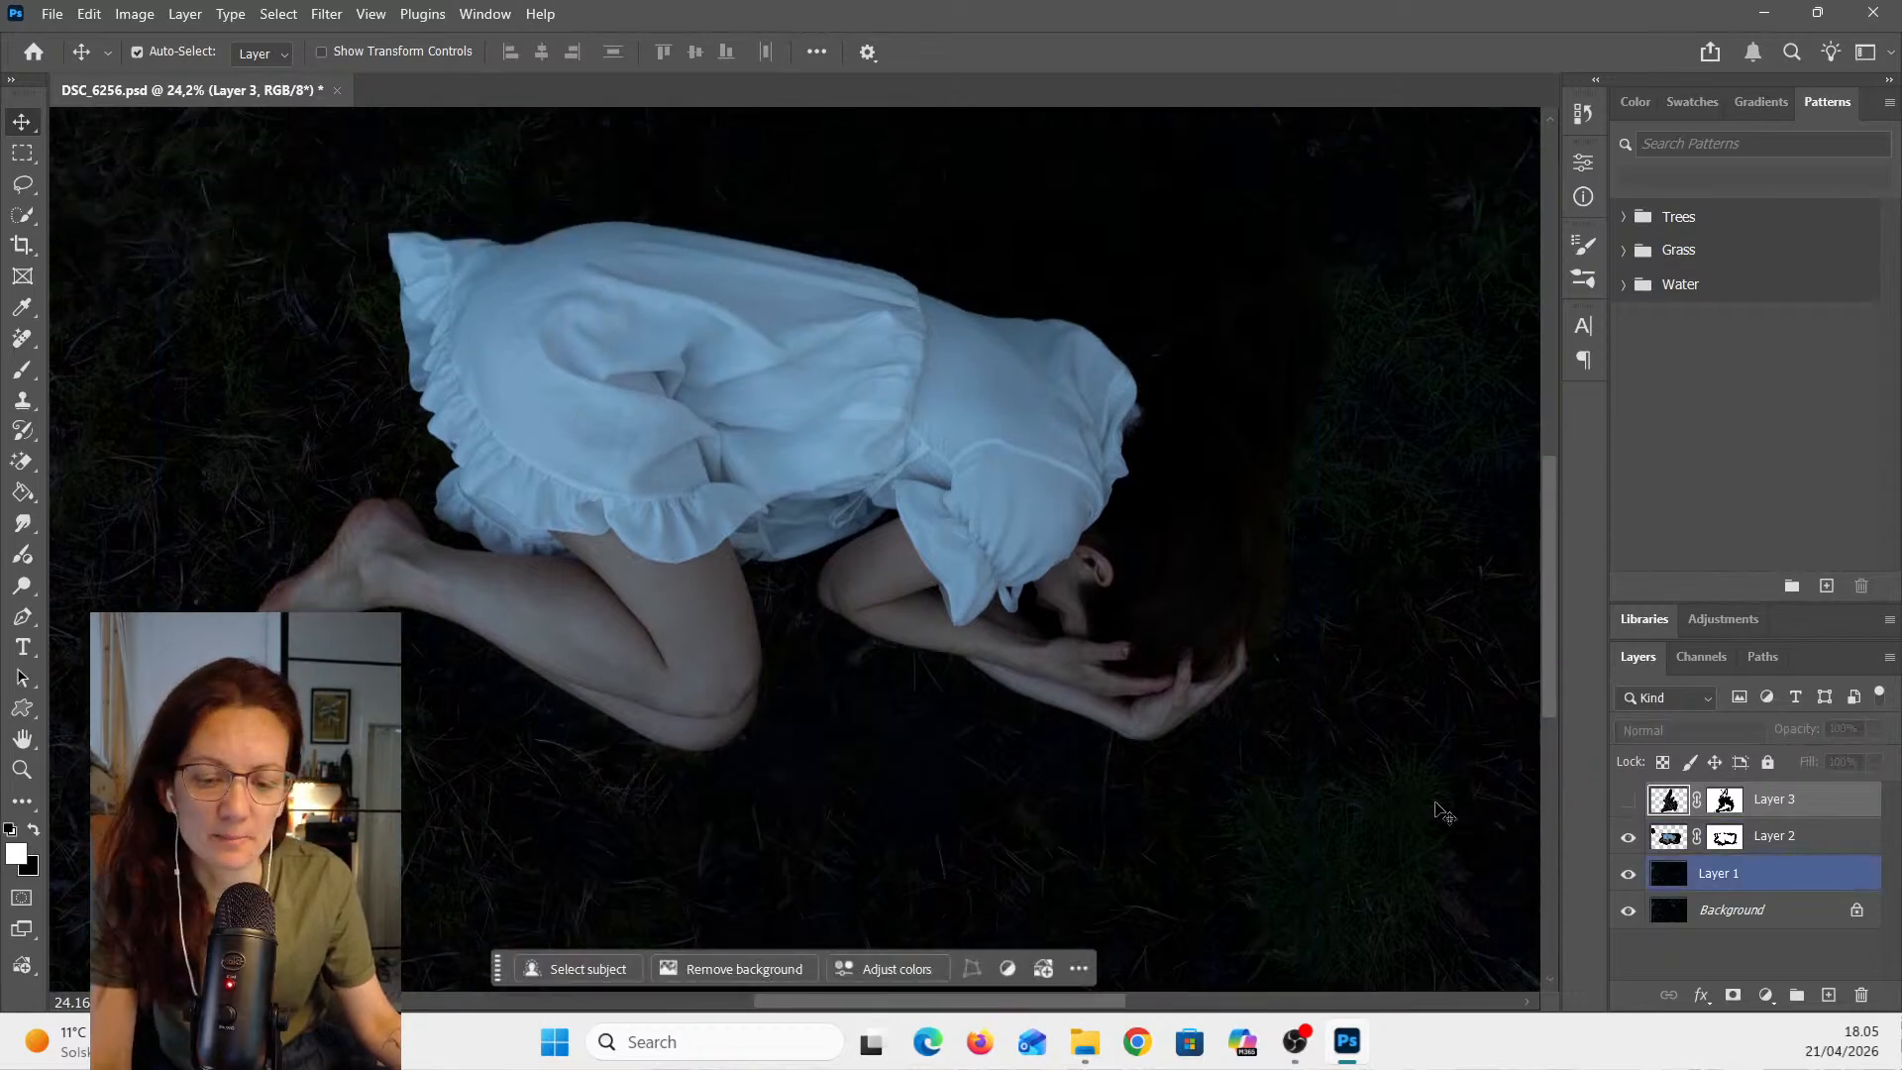
pyautogui.scroll(-5, 1435, 802)
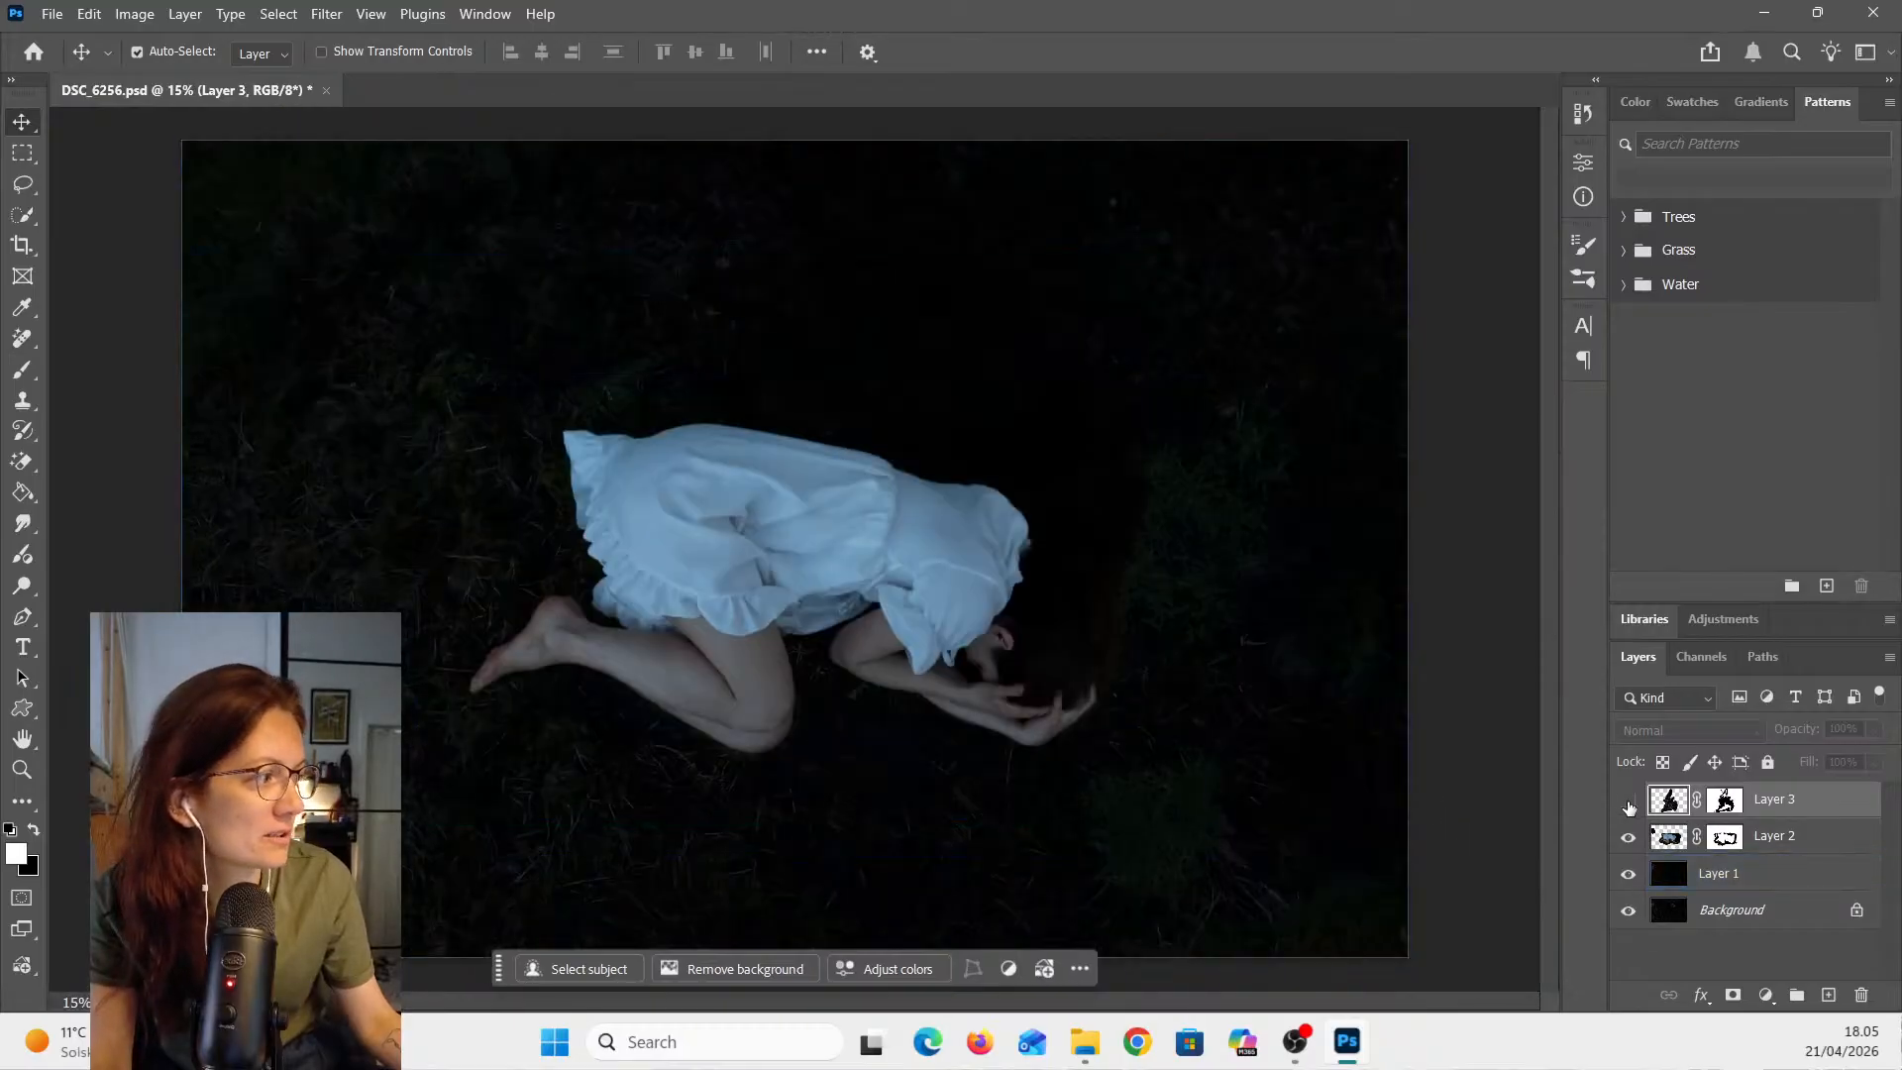
pyautogui.click(1630, 837)
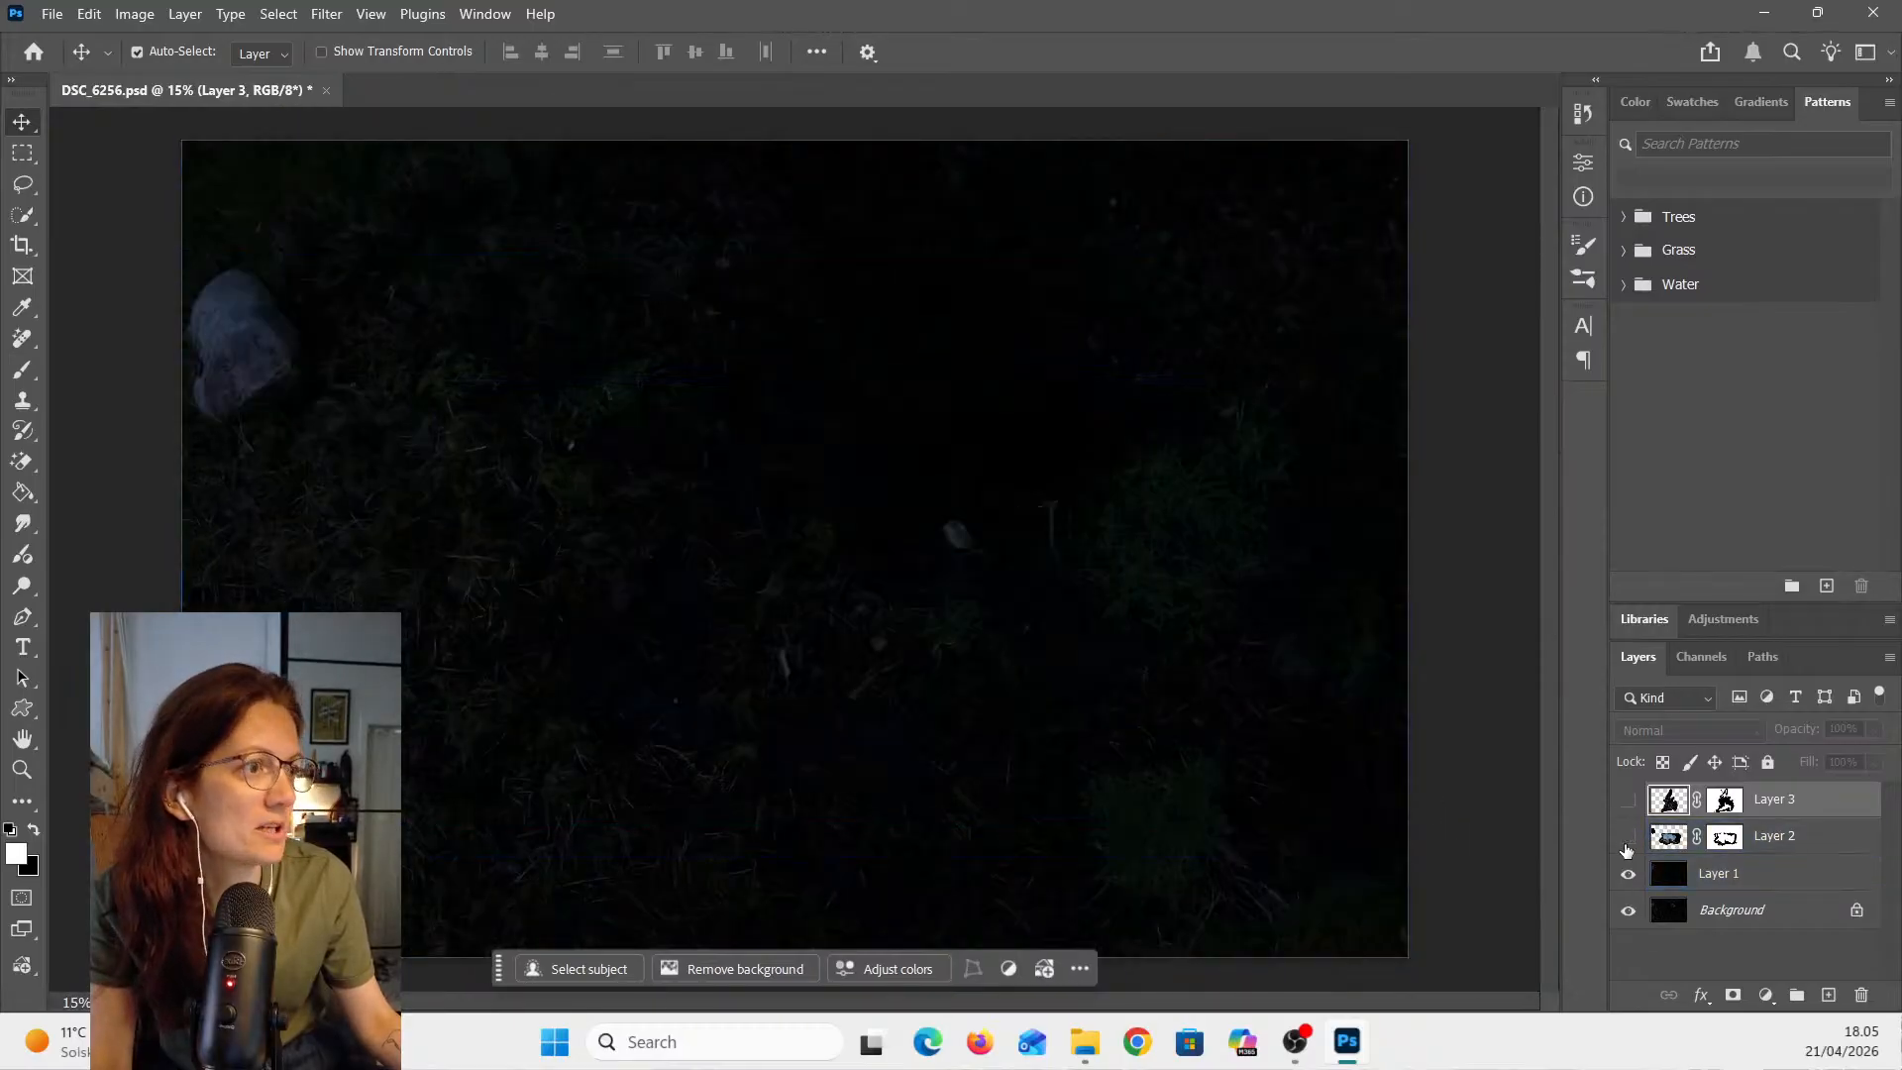
pyautogui.click(1628, 840)
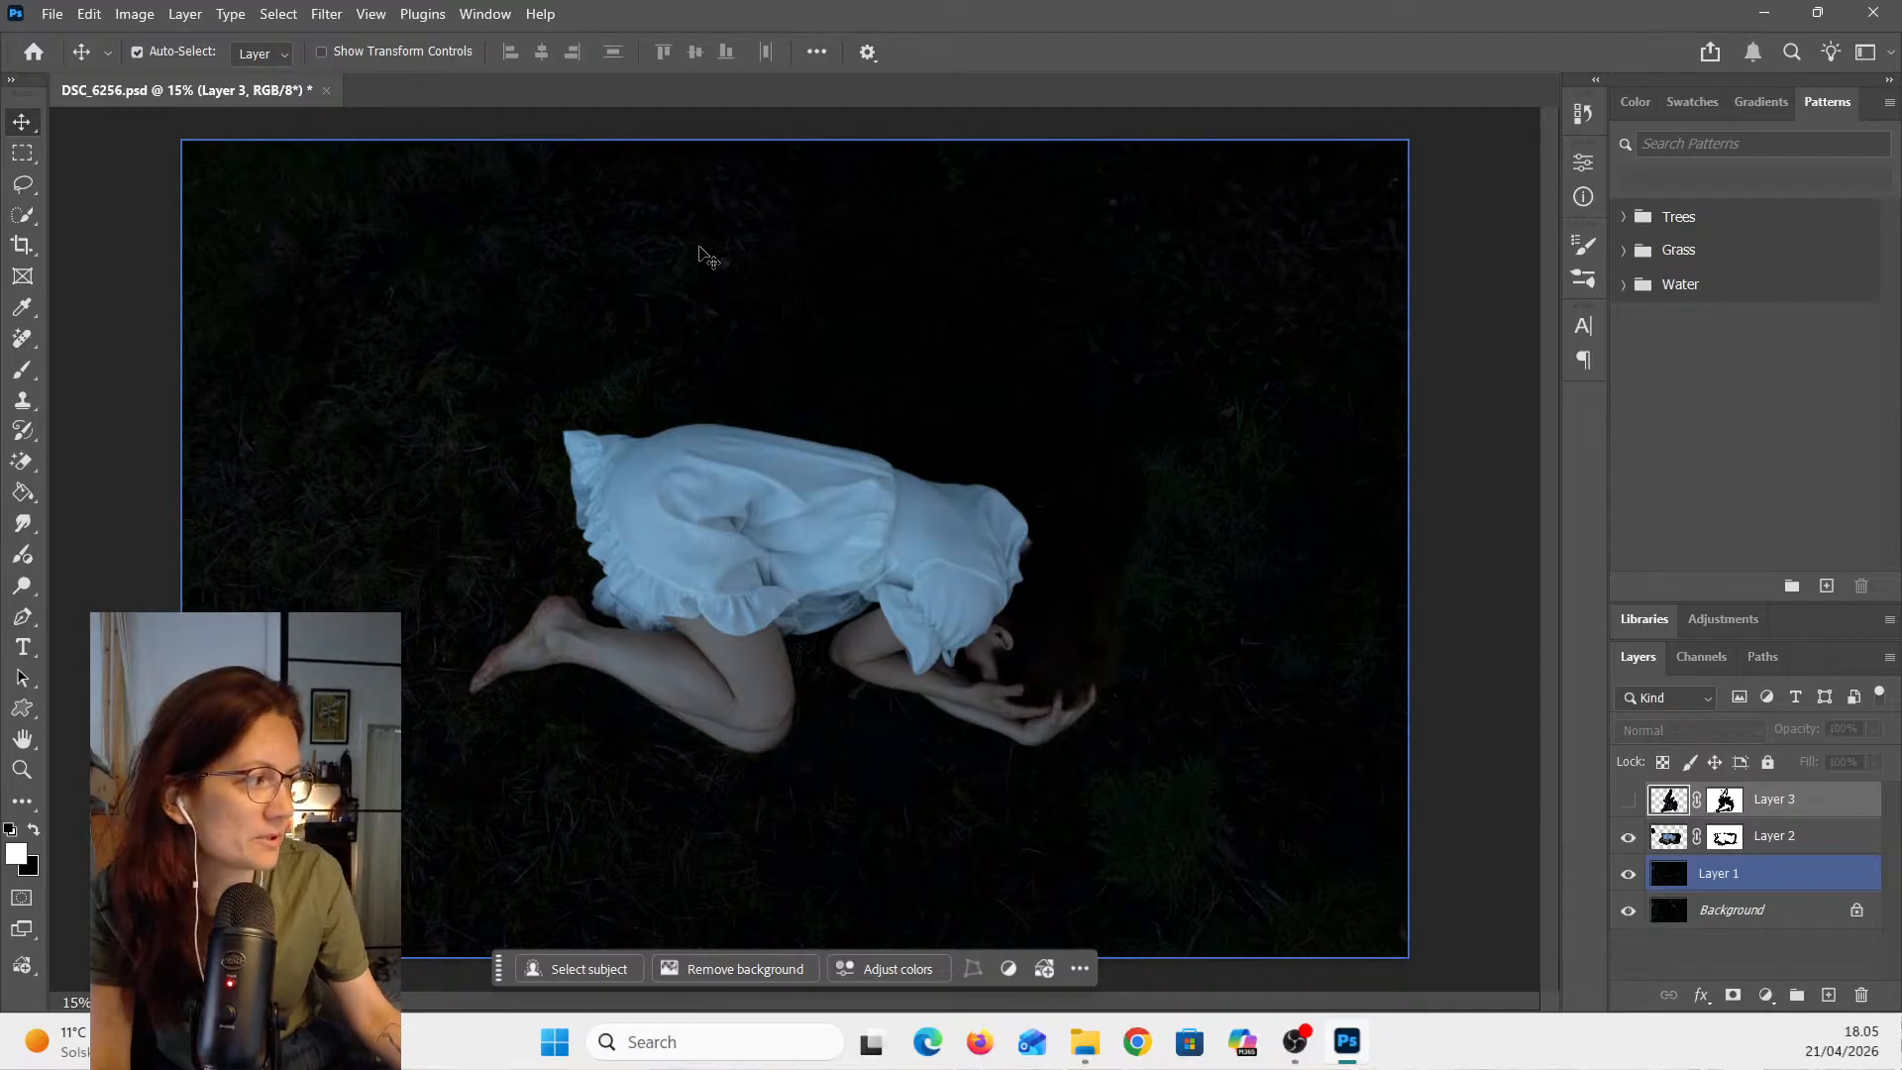
pyautogui.click(1644, 840)
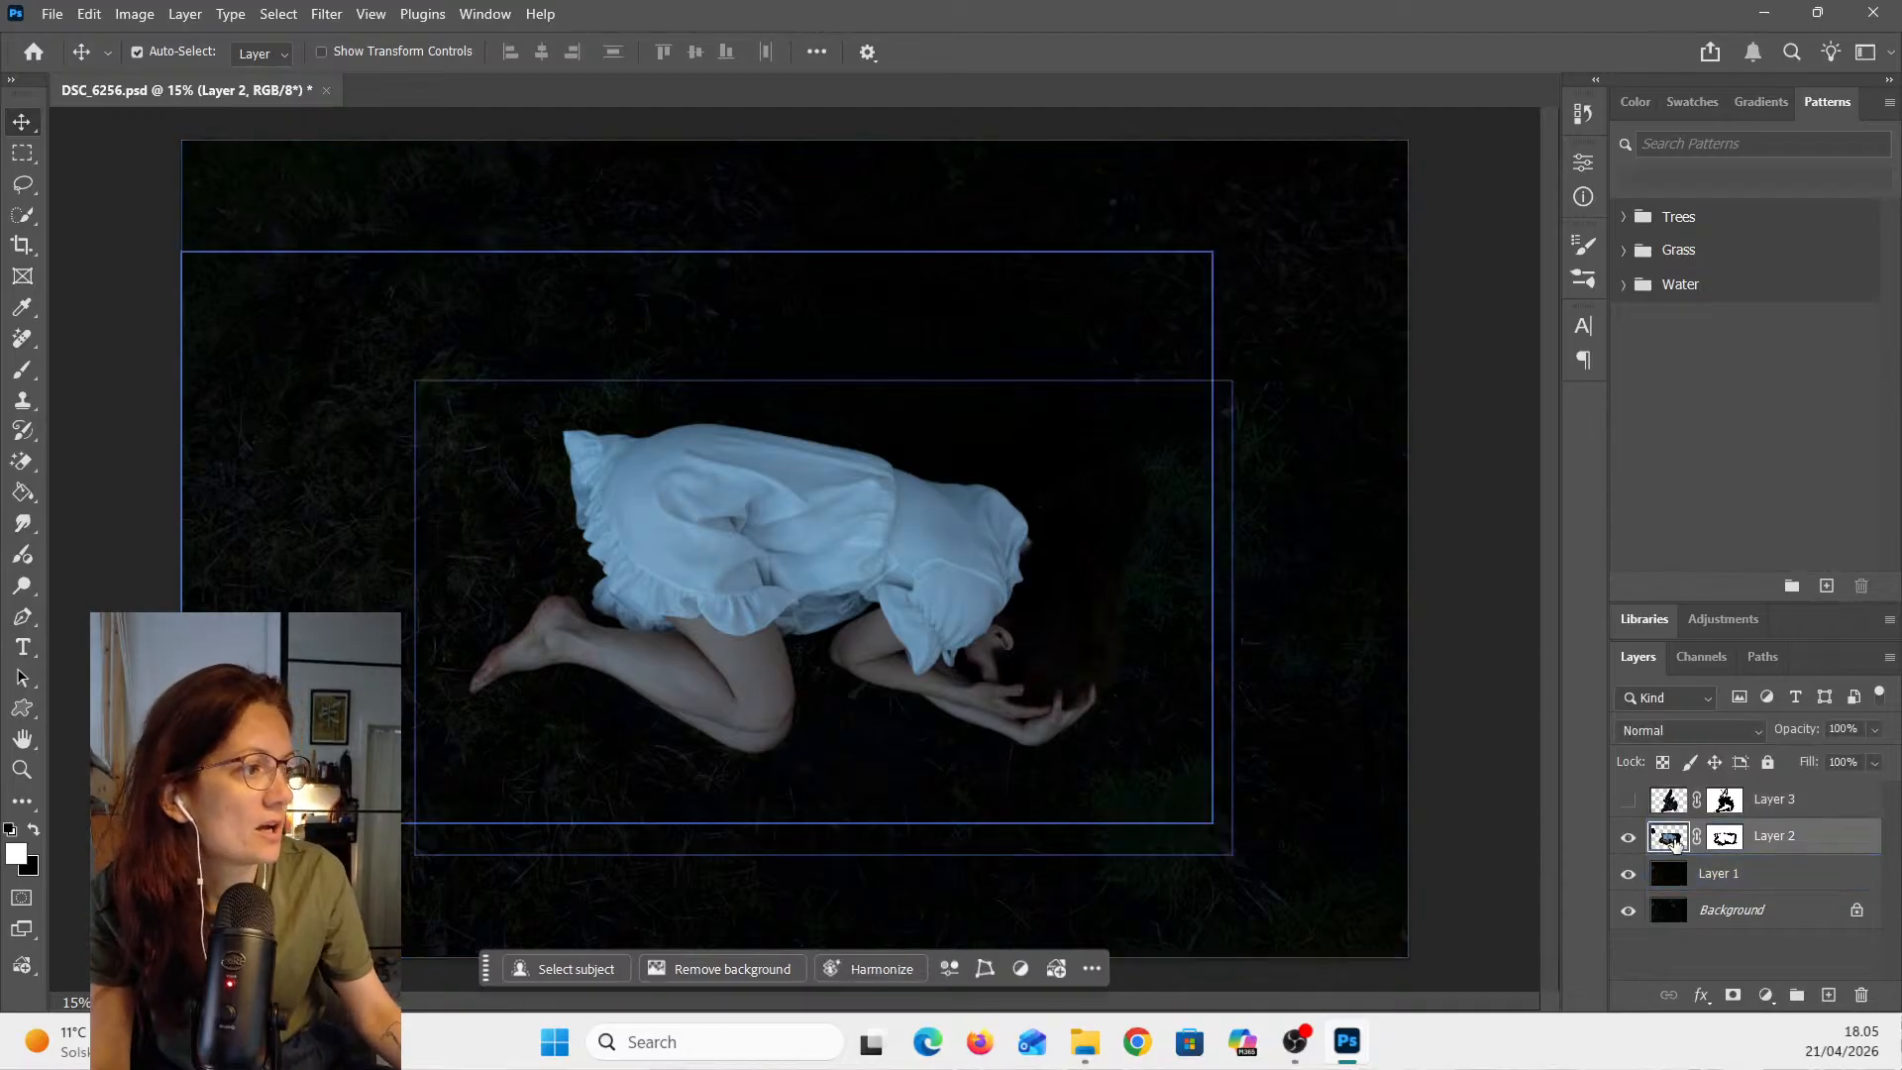
pyautogui.click(1043, 429)
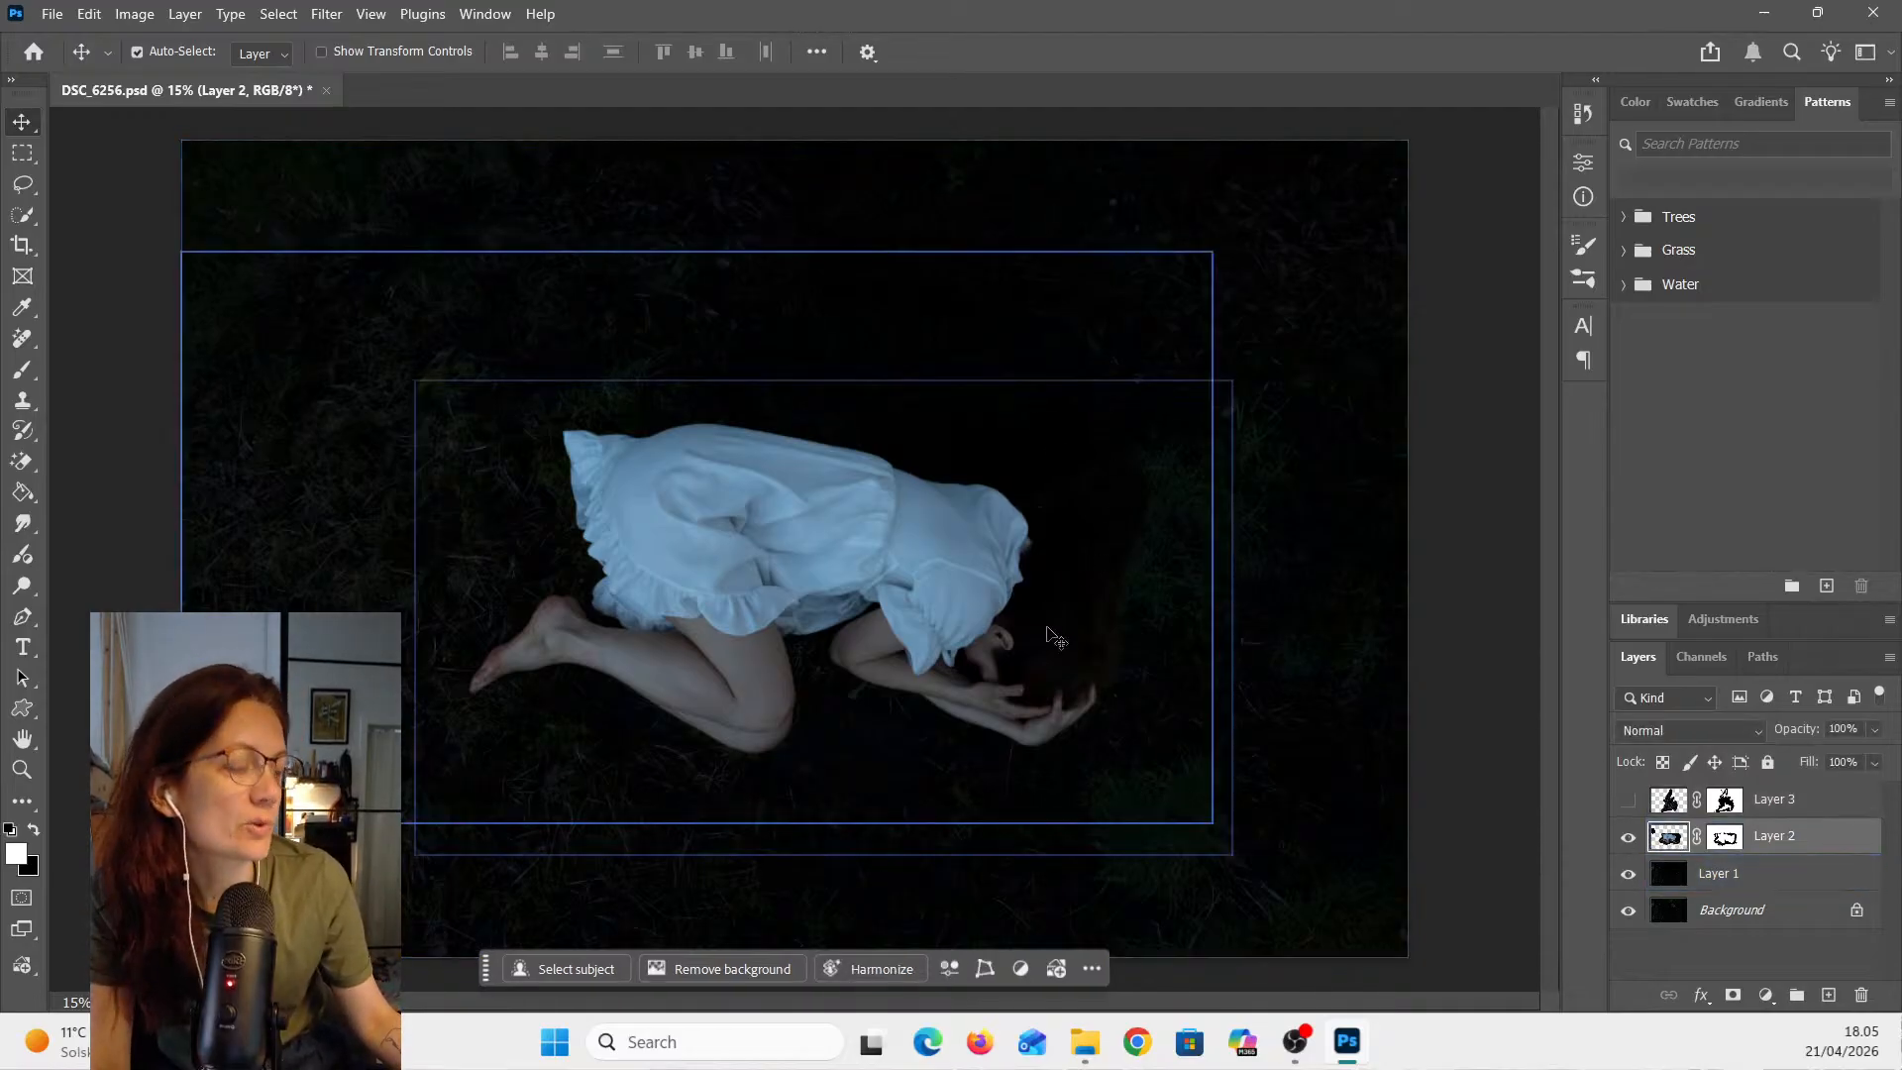
pyautogui.click(1629, 802)
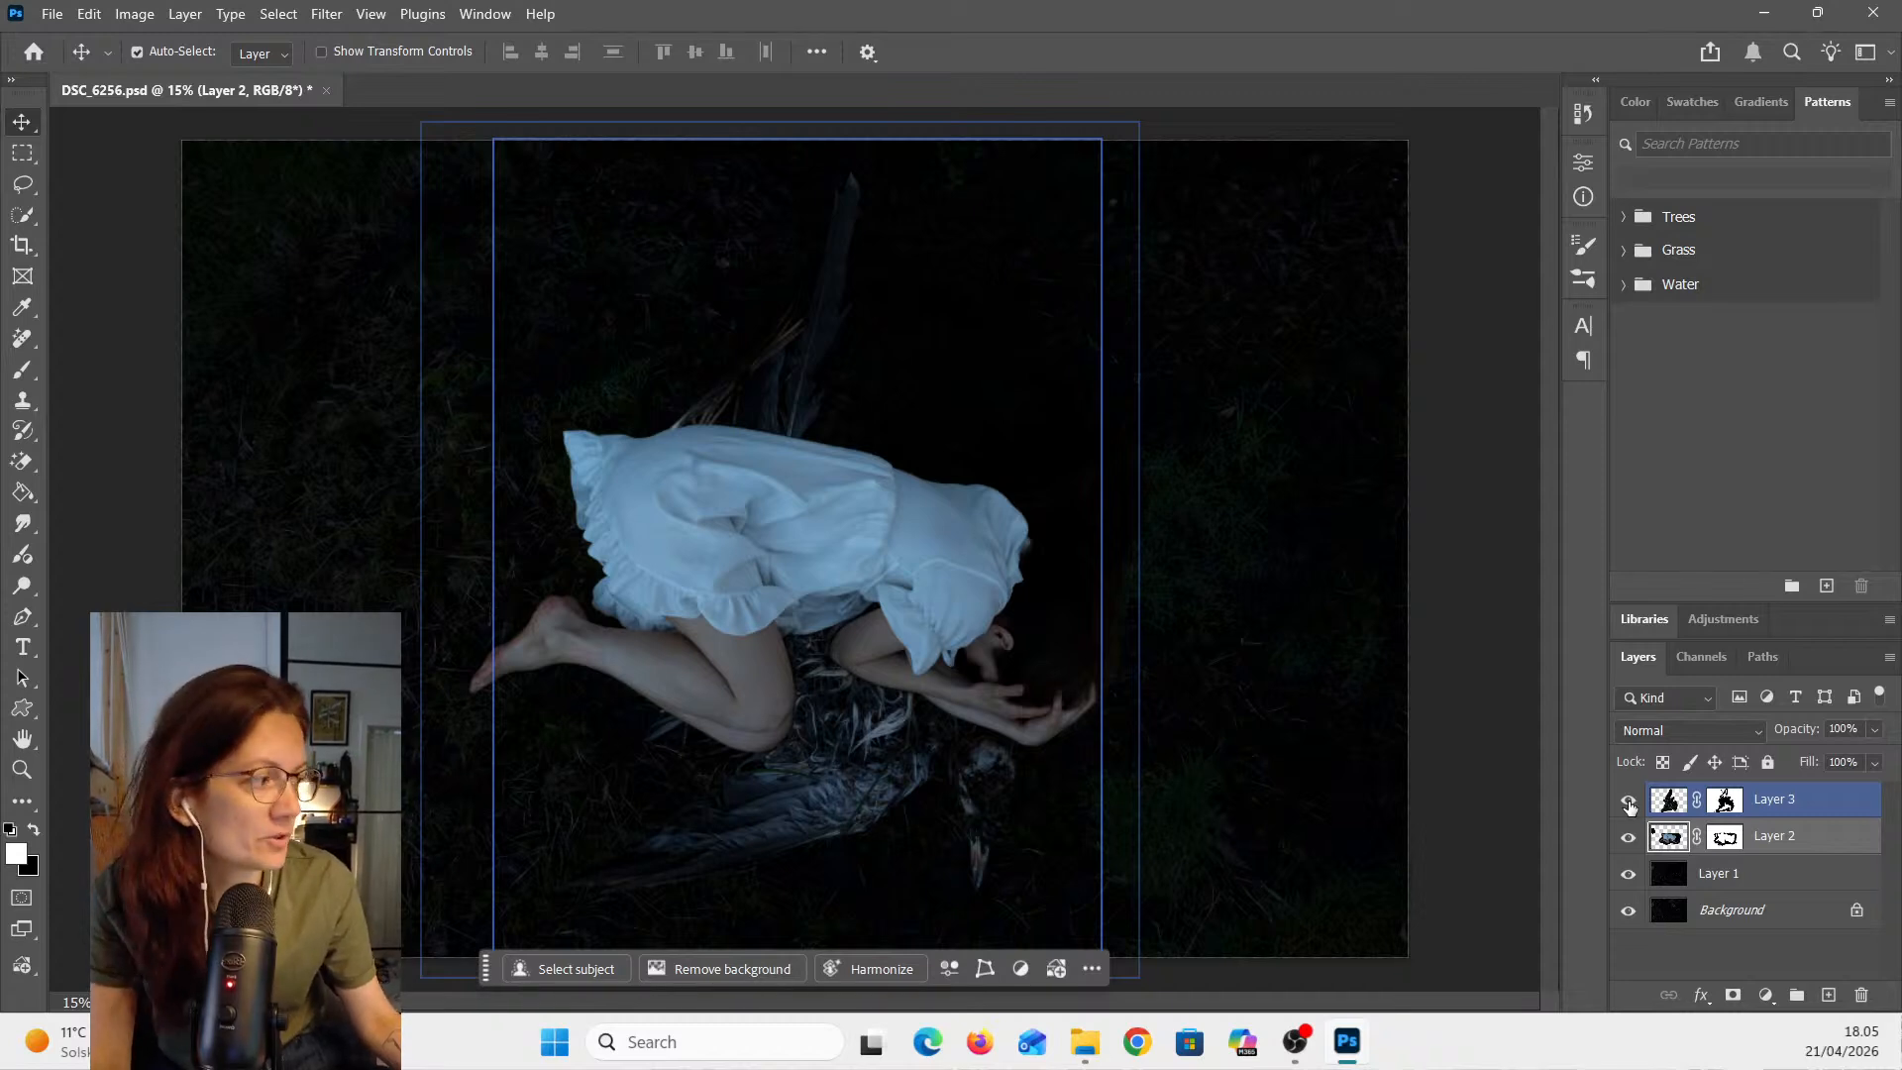
# - Select Layer 3's mask and inspect its edges around the legs and wing up close, then reselect the layer
pyautogui.click(1725, 801)
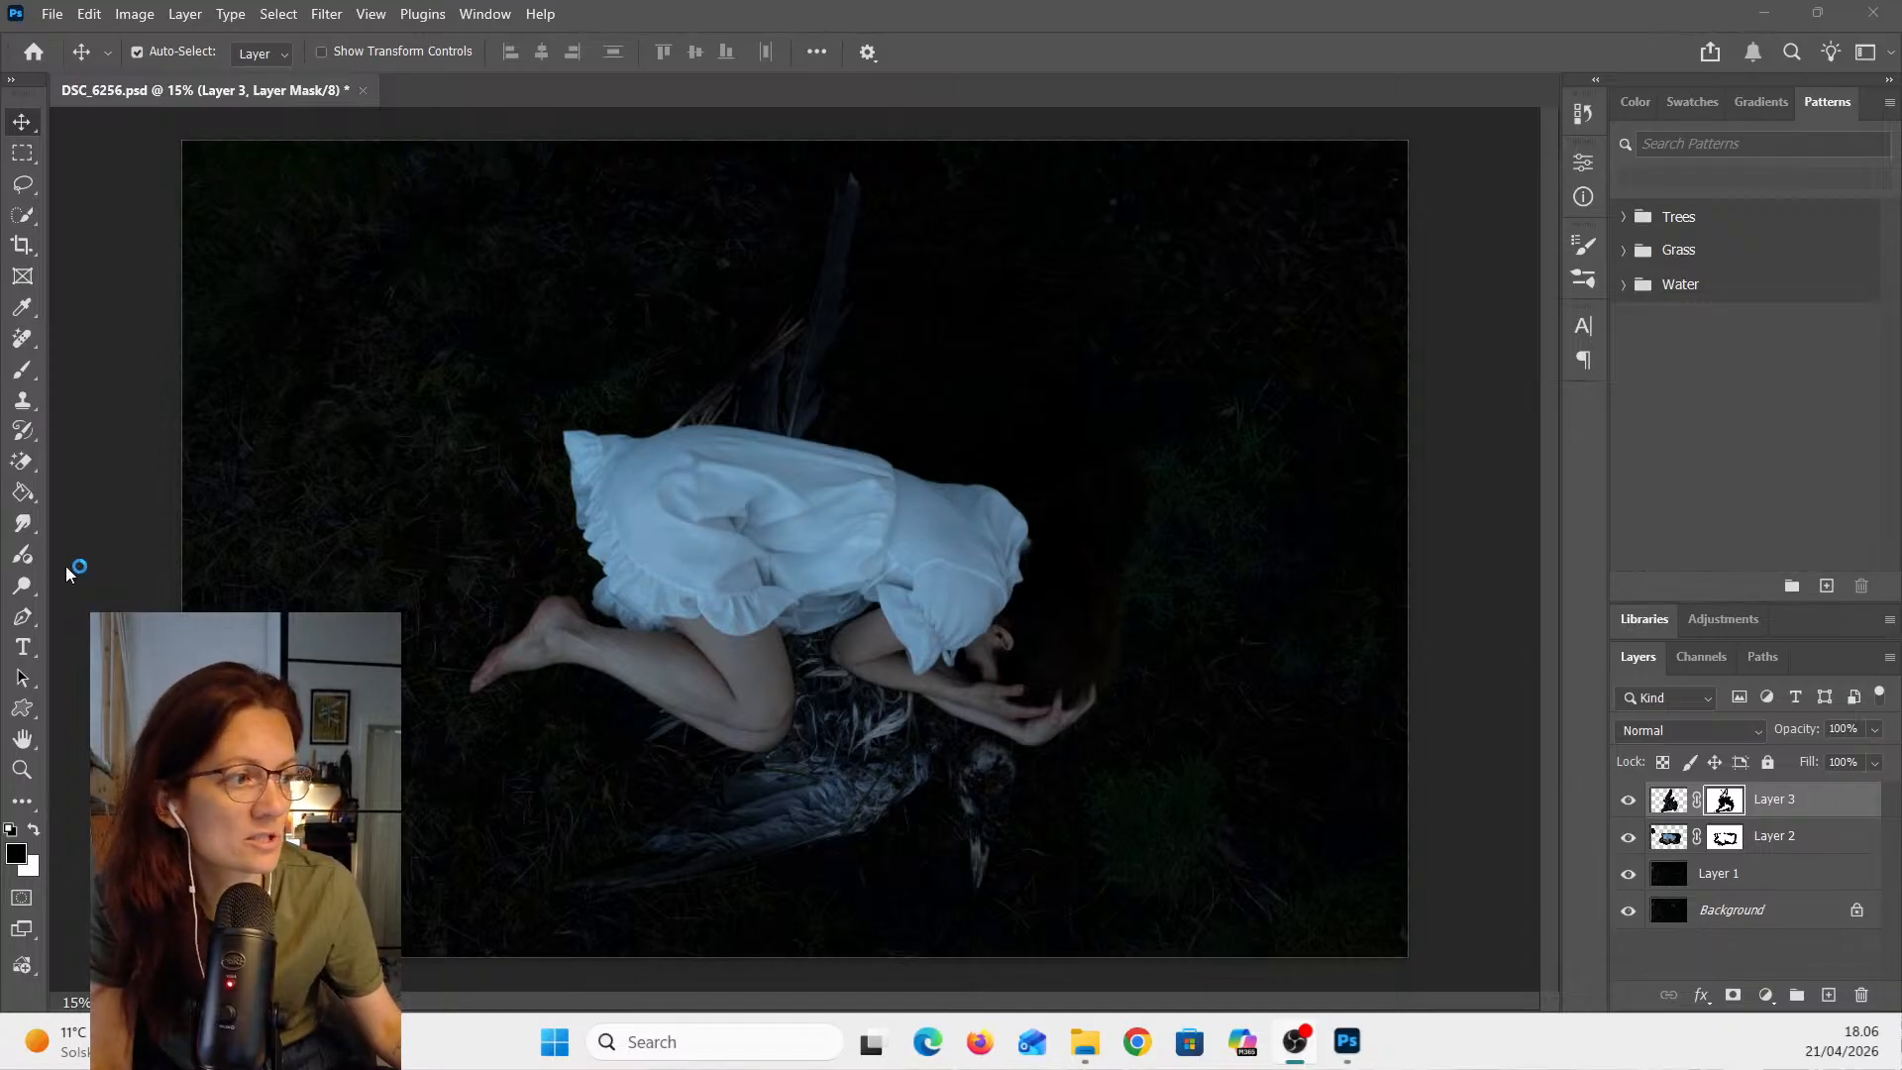
pyautogui.scroll(5, 610, 687)
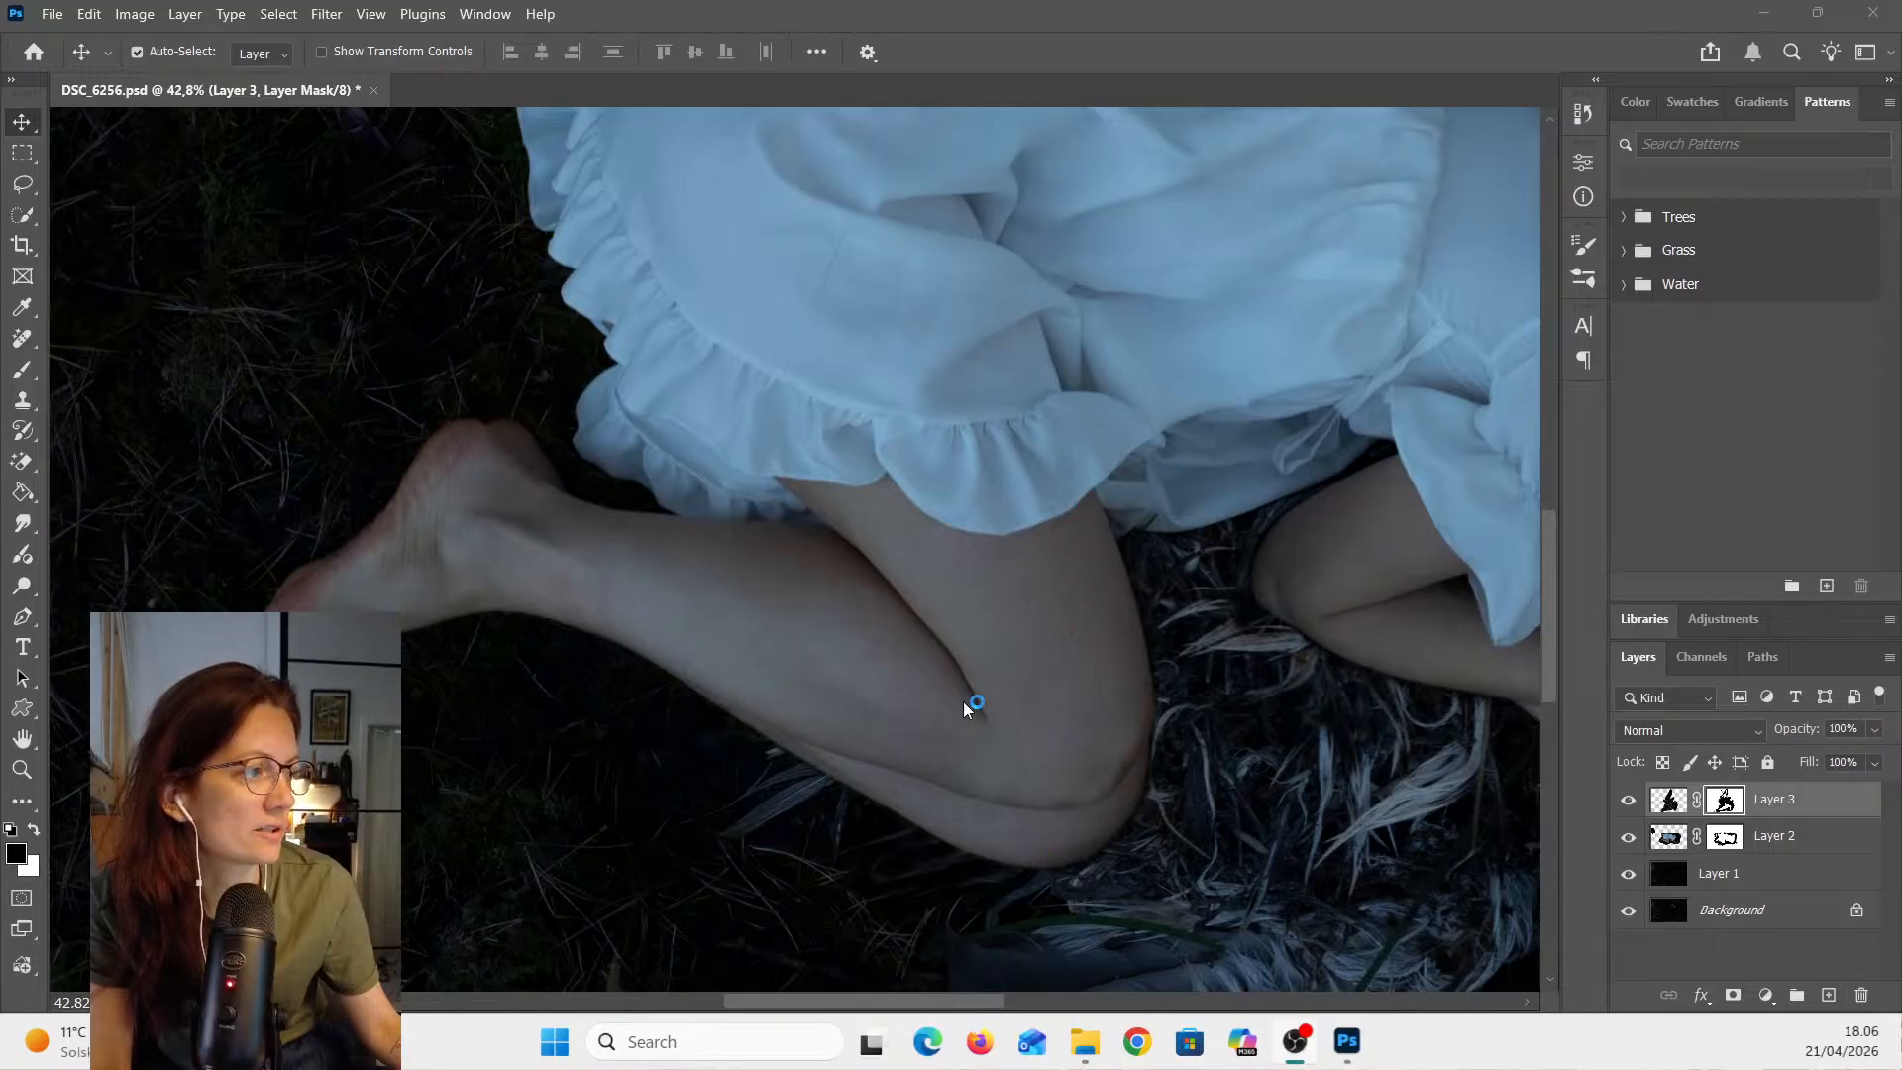
pyautogui.scroll(-2, 1010, 646)
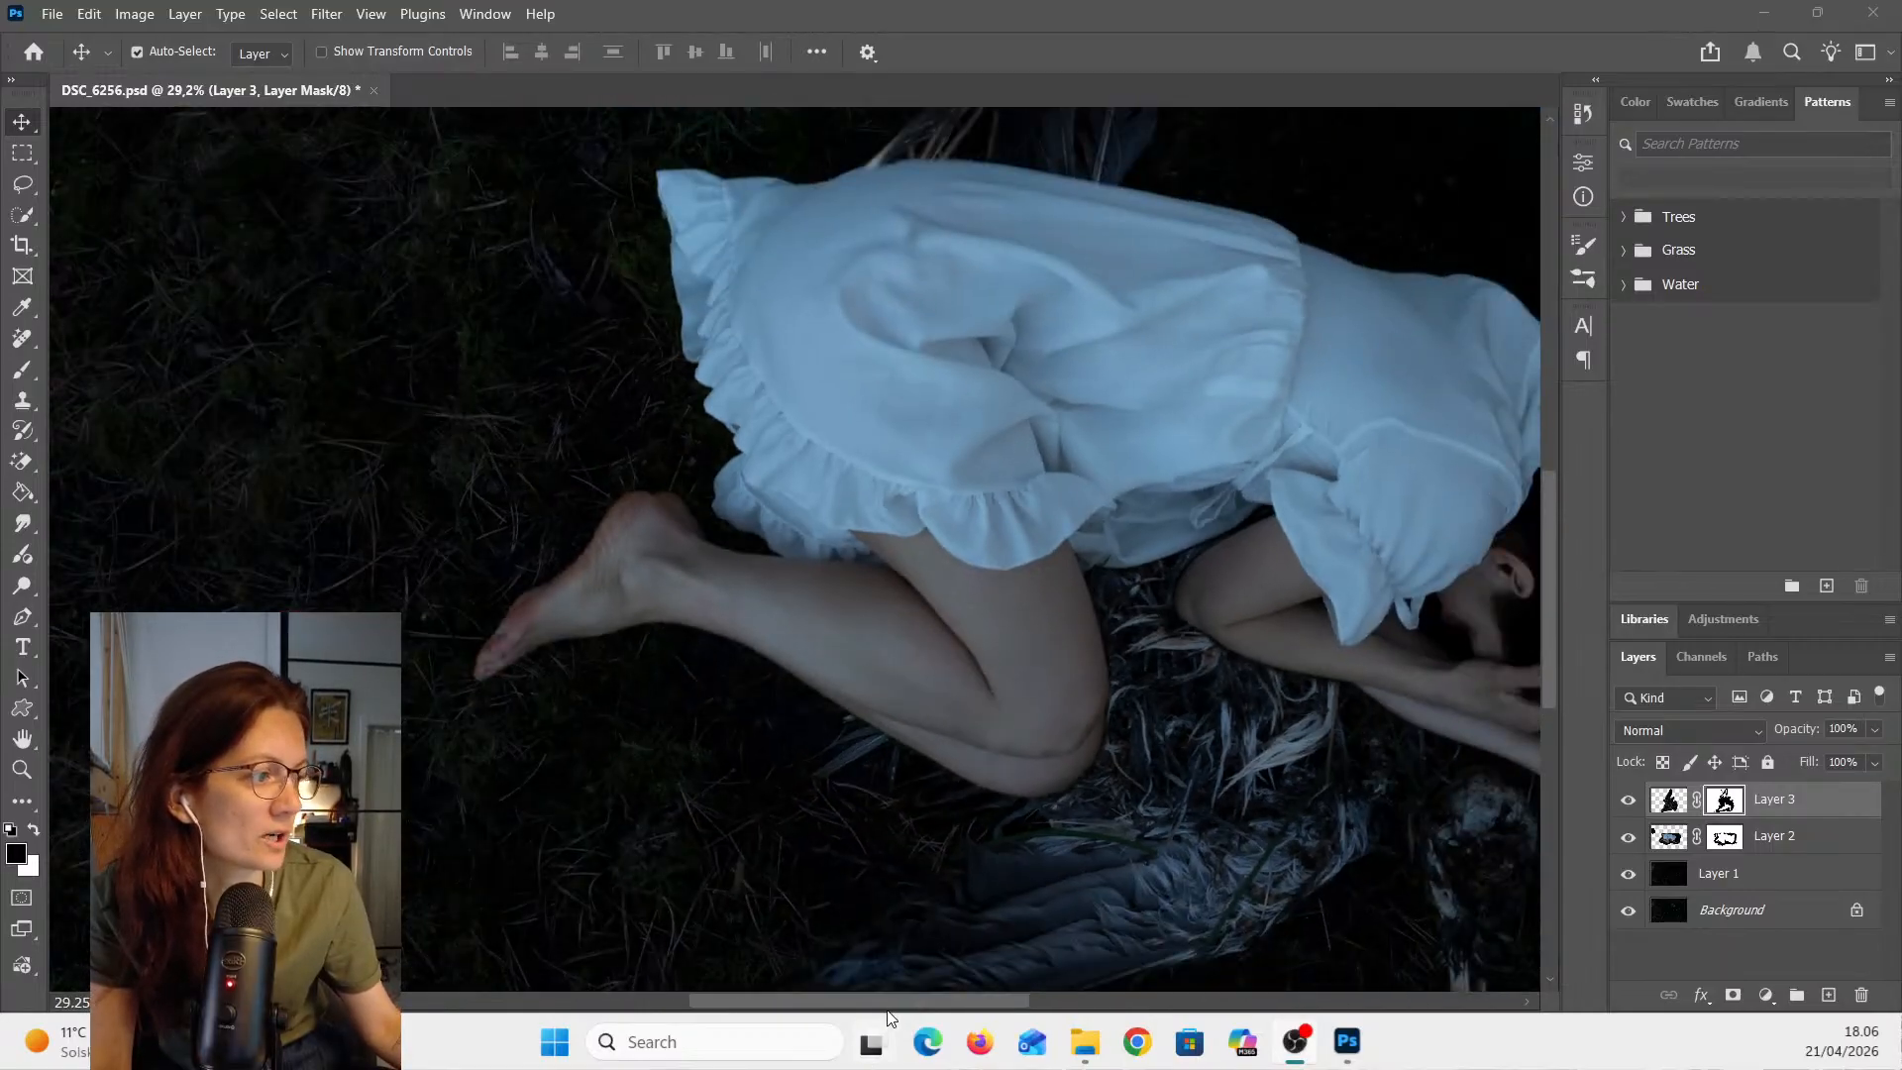
pyautogui.moveTo(953, 999); pyautogui.dragTo(1032, 1006)
pyautogui.scroll(-1, 1086, 828)
pyautogui.scroll(-2, 1090, 837)
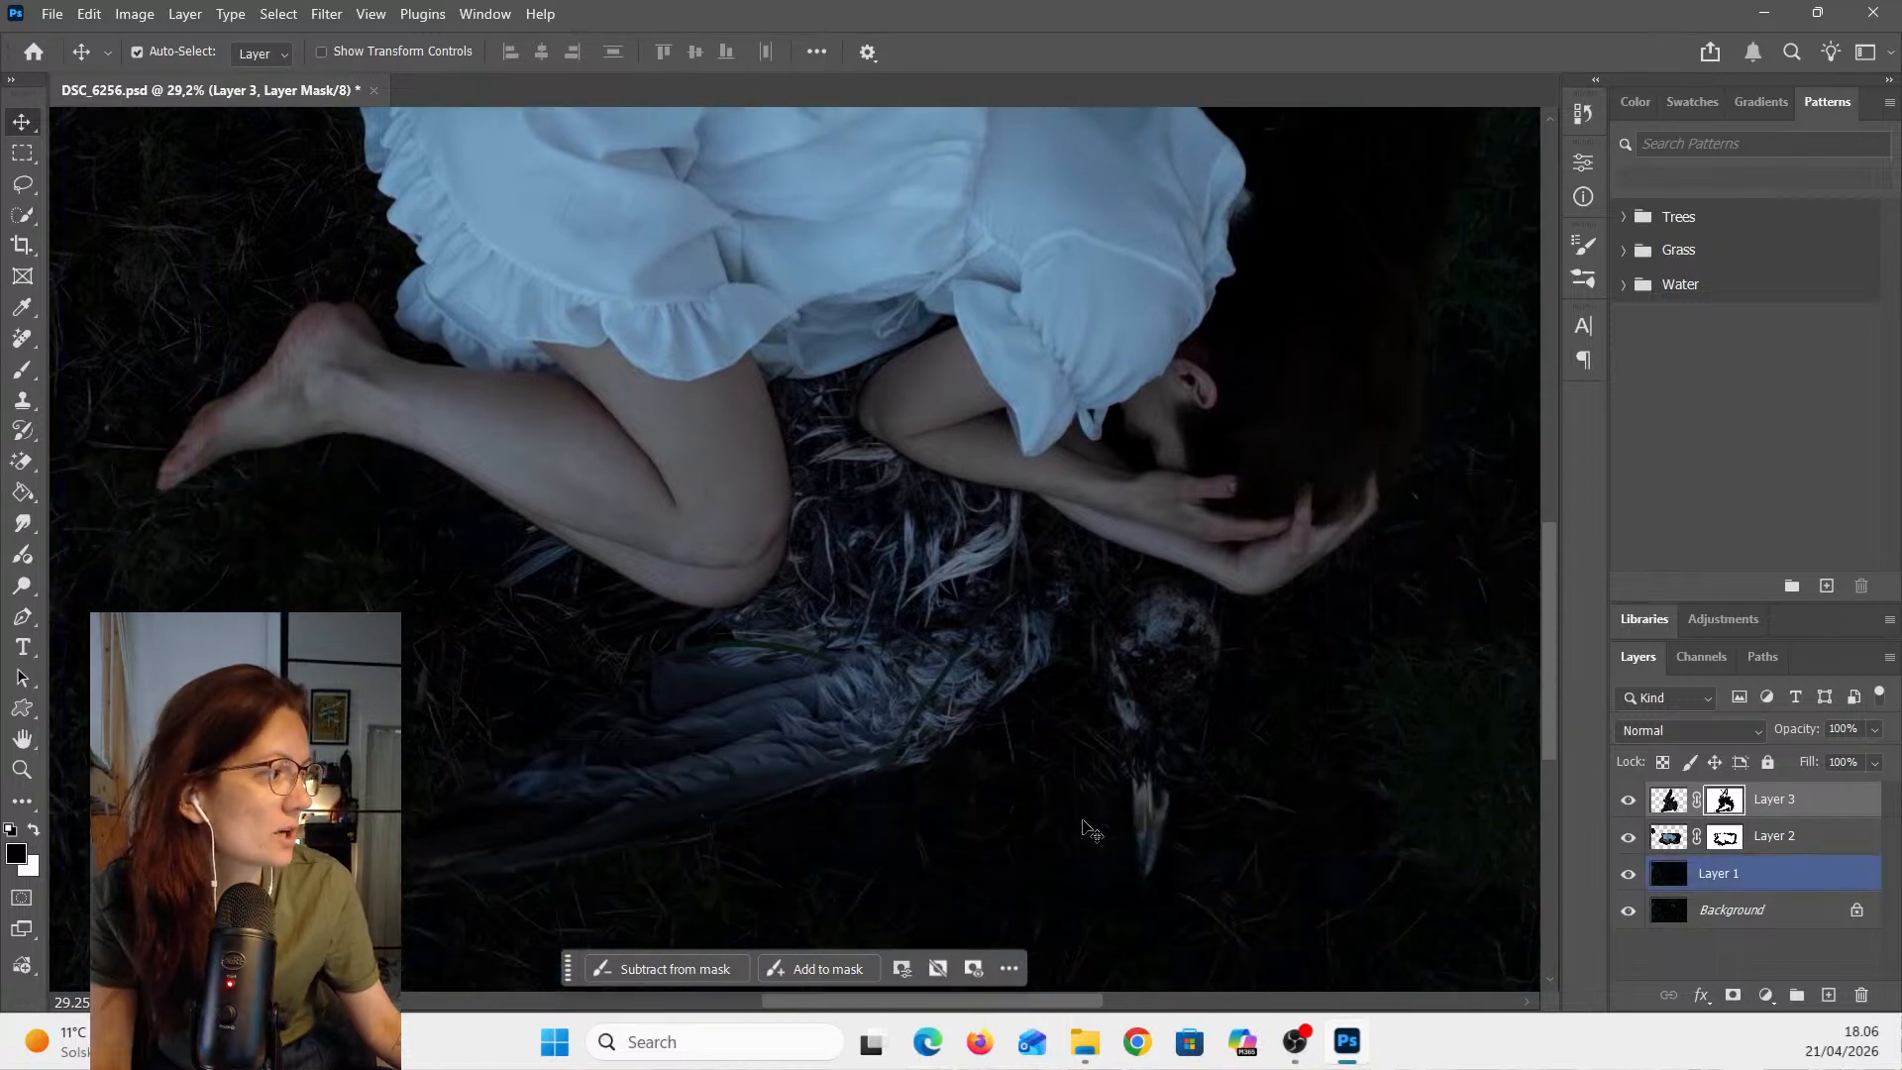
pyautogui.click(1675, 799)
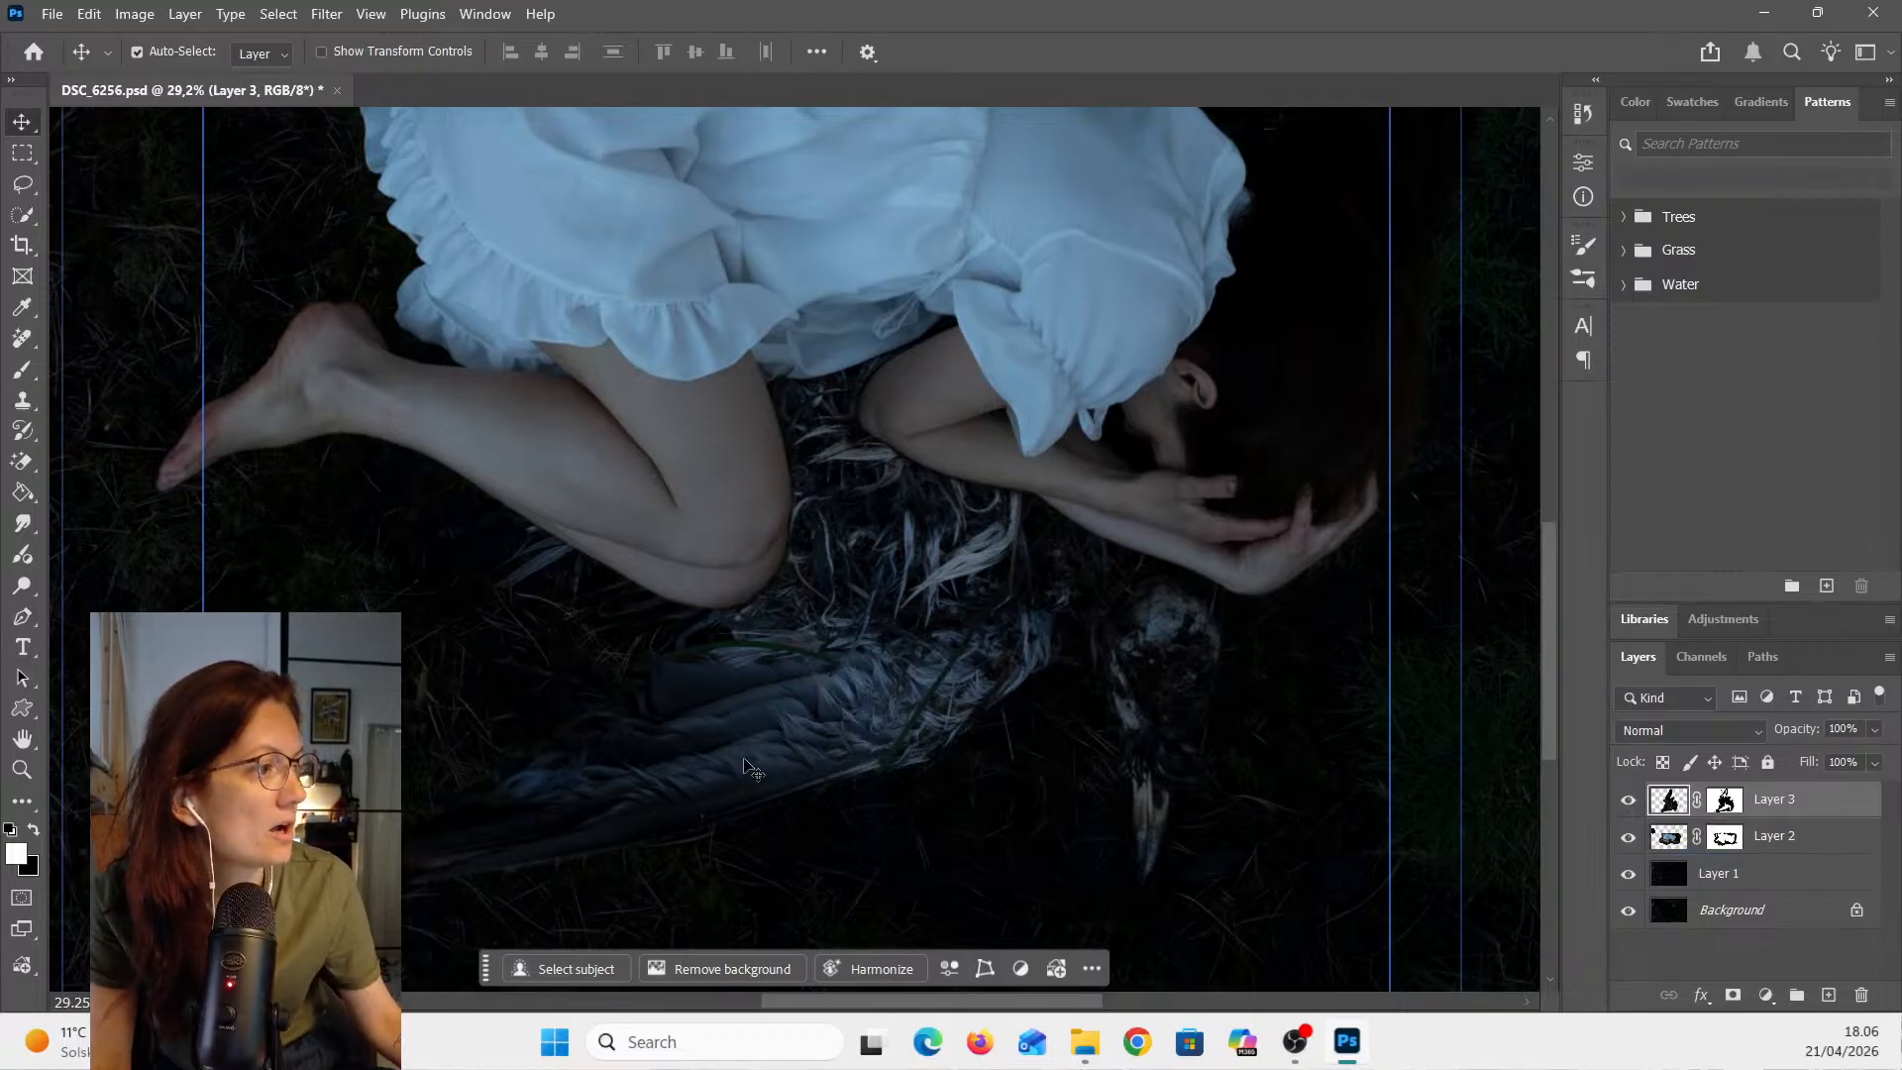
# - Apply a Camera Raw Filter to Layer 3 with the guides hidden
pyautogui.hotkey('ctrl', ';')
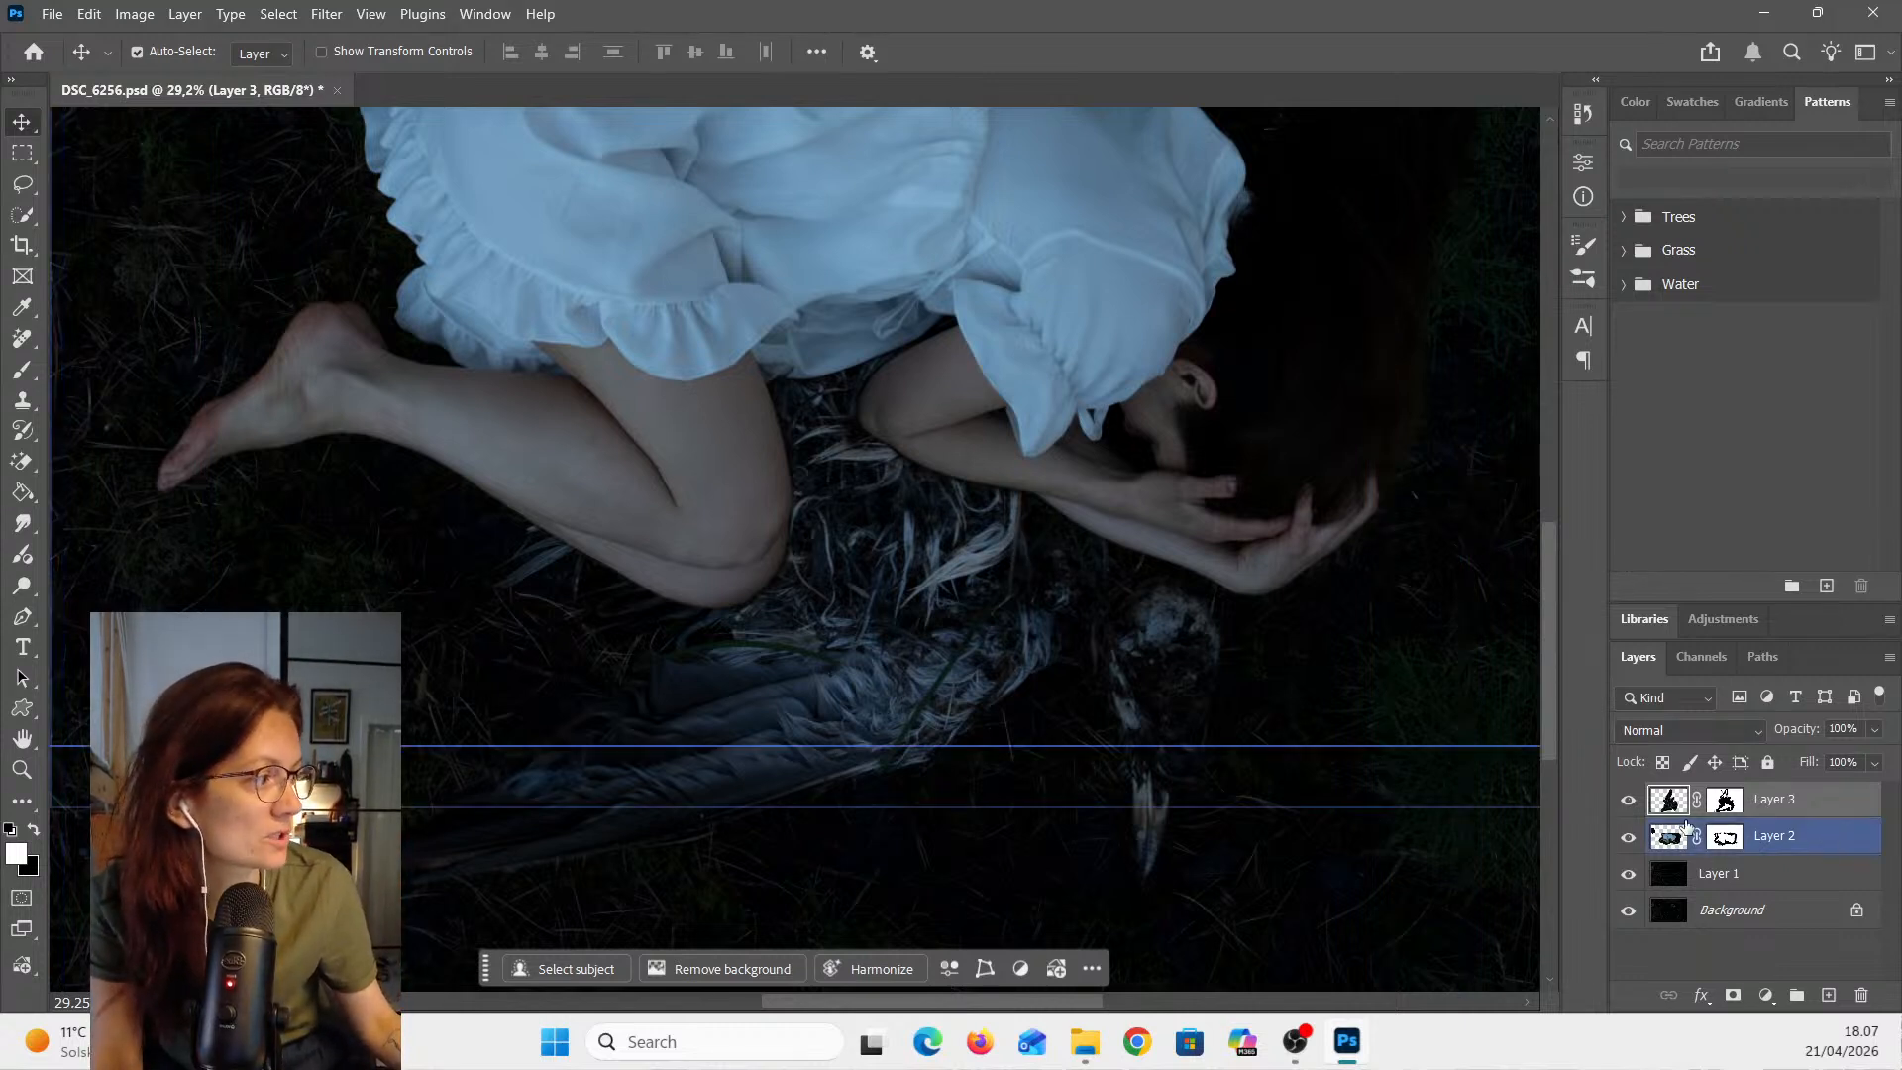
pyautogui.click(331, 16)
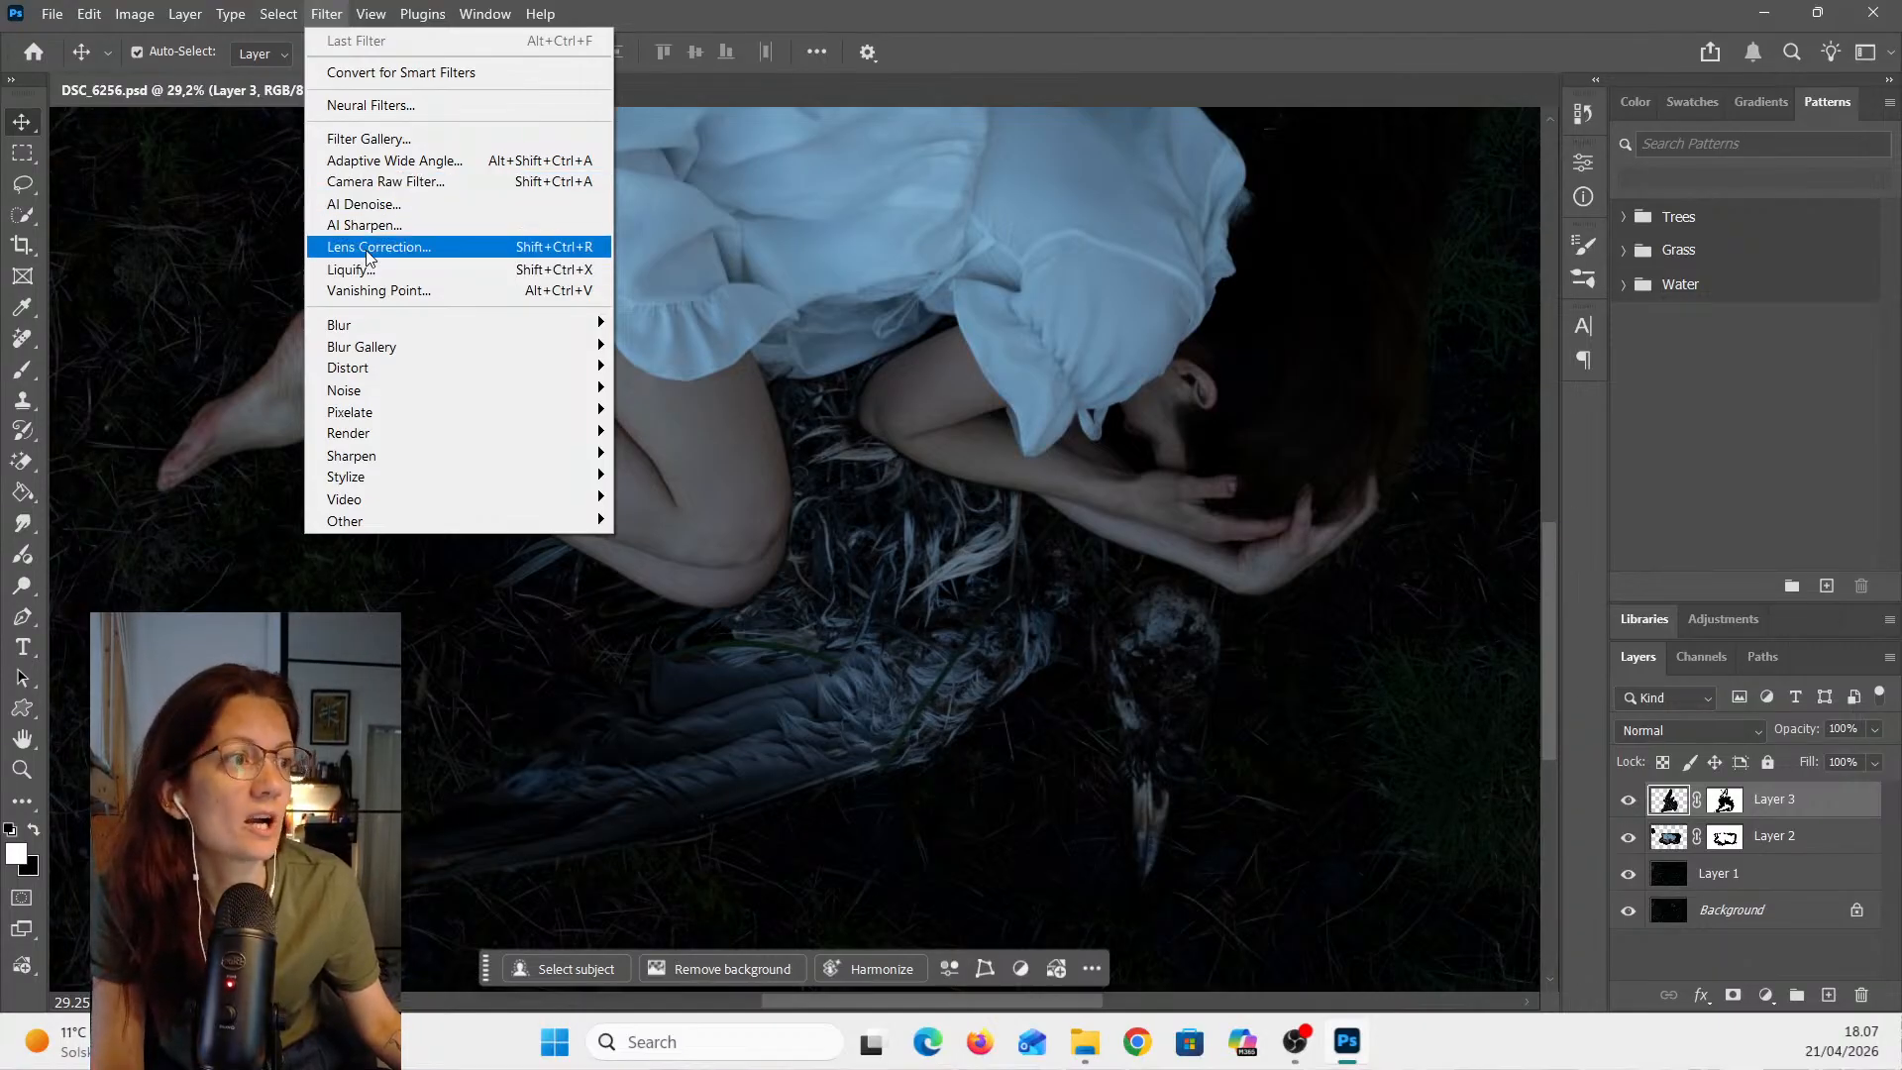
pyautogui.click(424, 184)
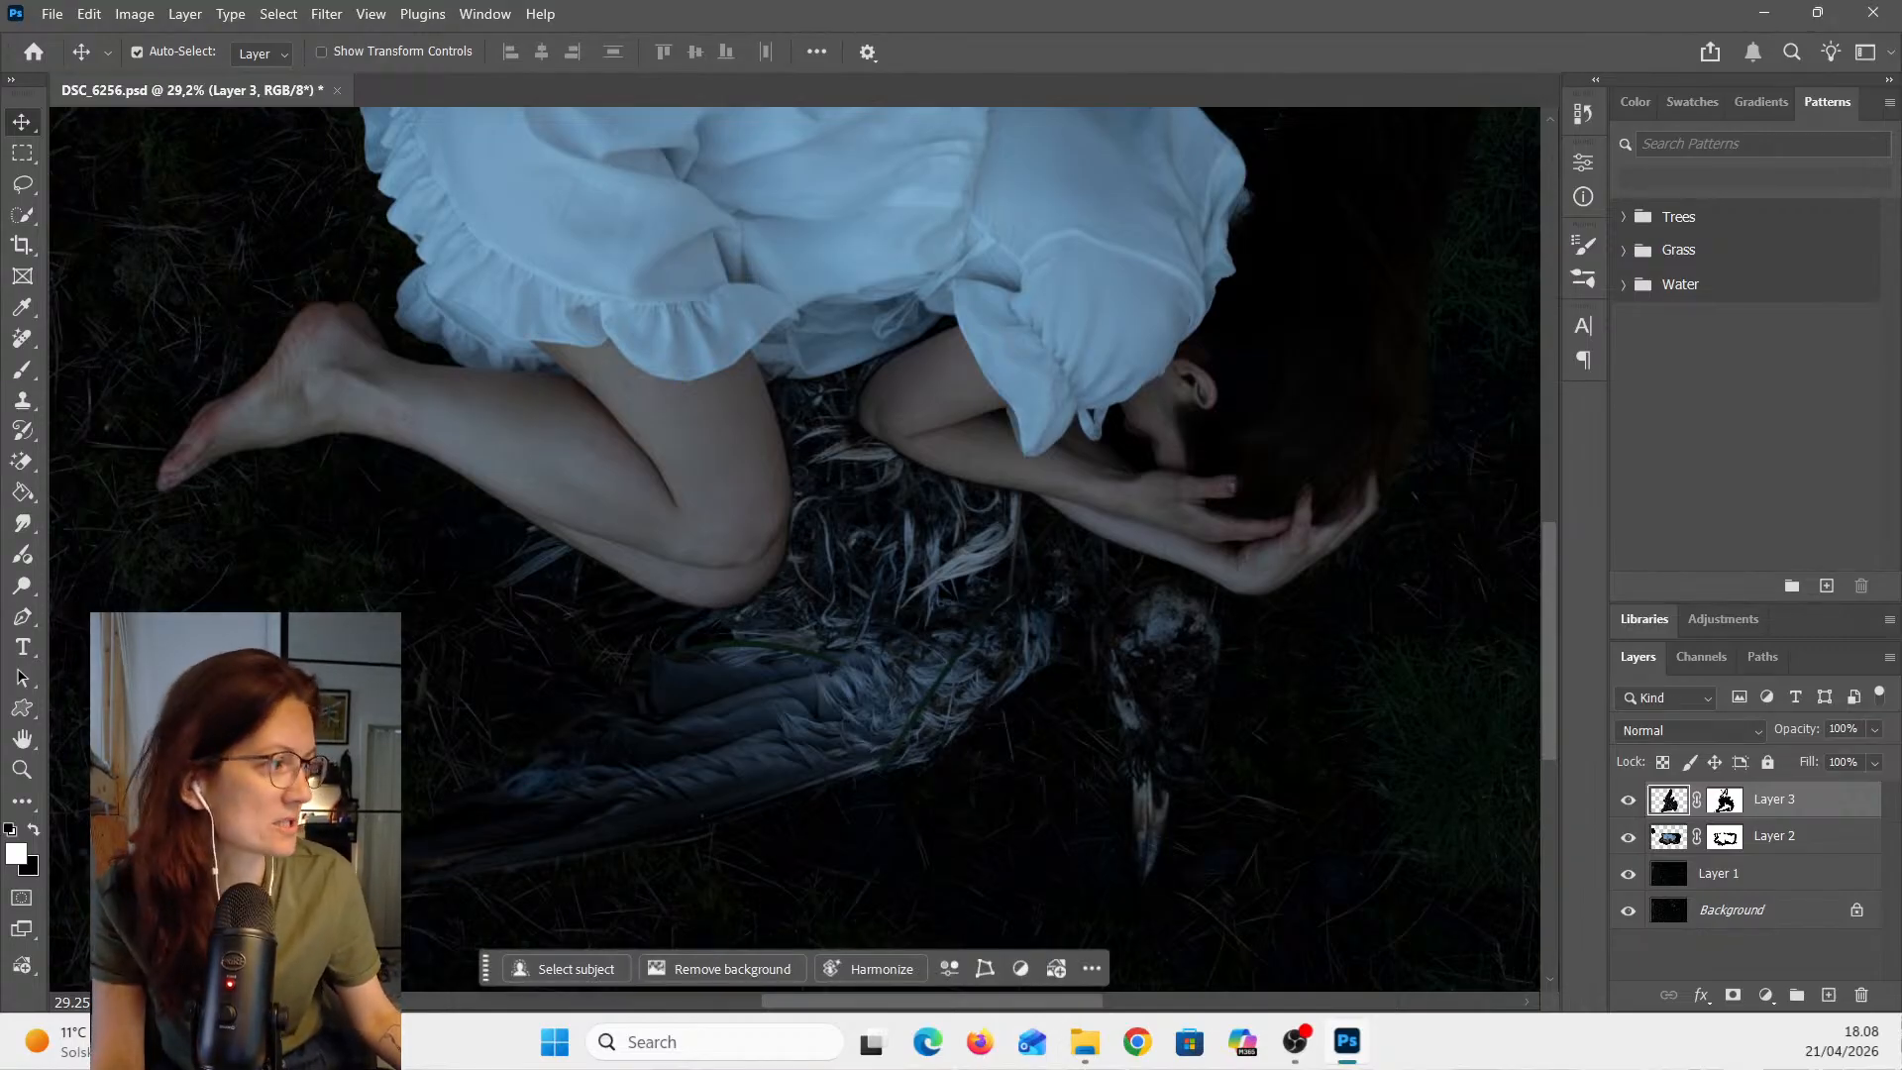
pyautogui.hotkey('ctrl', ';')
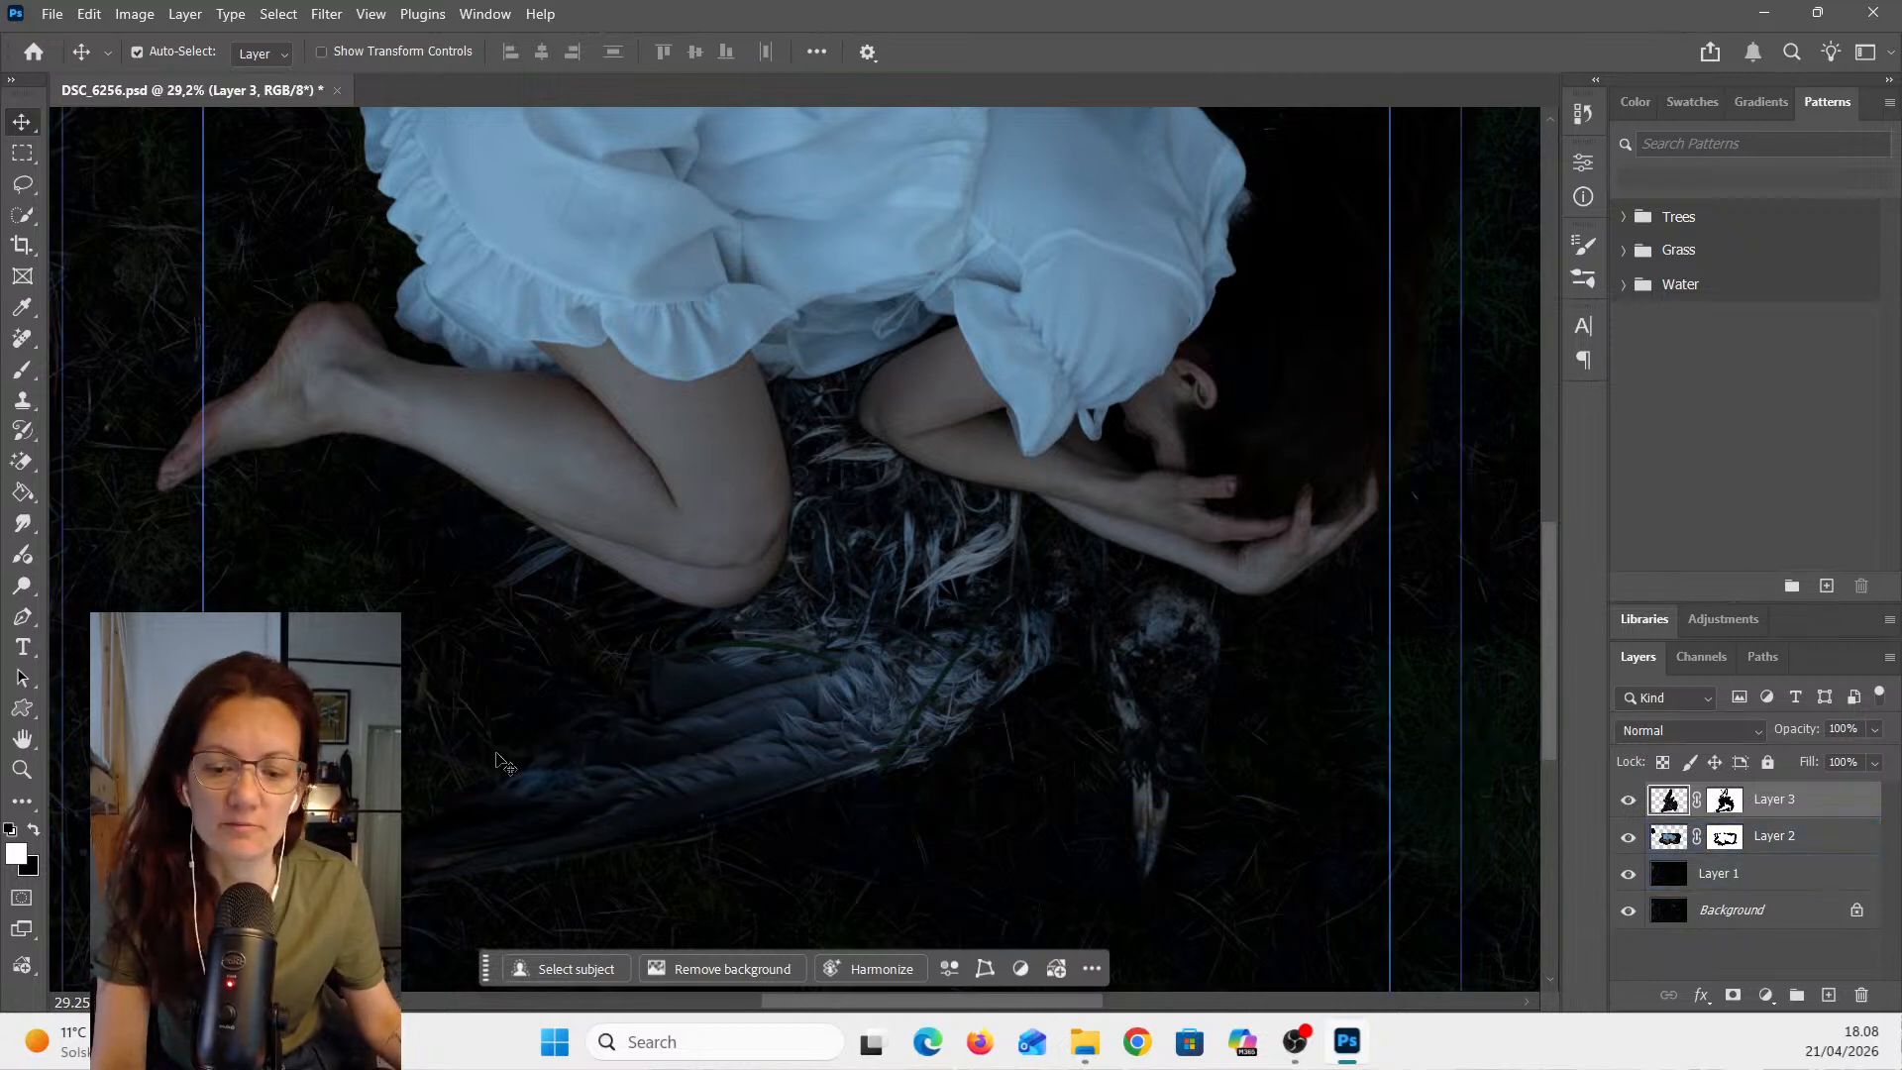
# - Switch to File Explorer and open the background overlays > 11 Watercolor Overlays folder
pyautogui.scroll(-4, 563, 648)
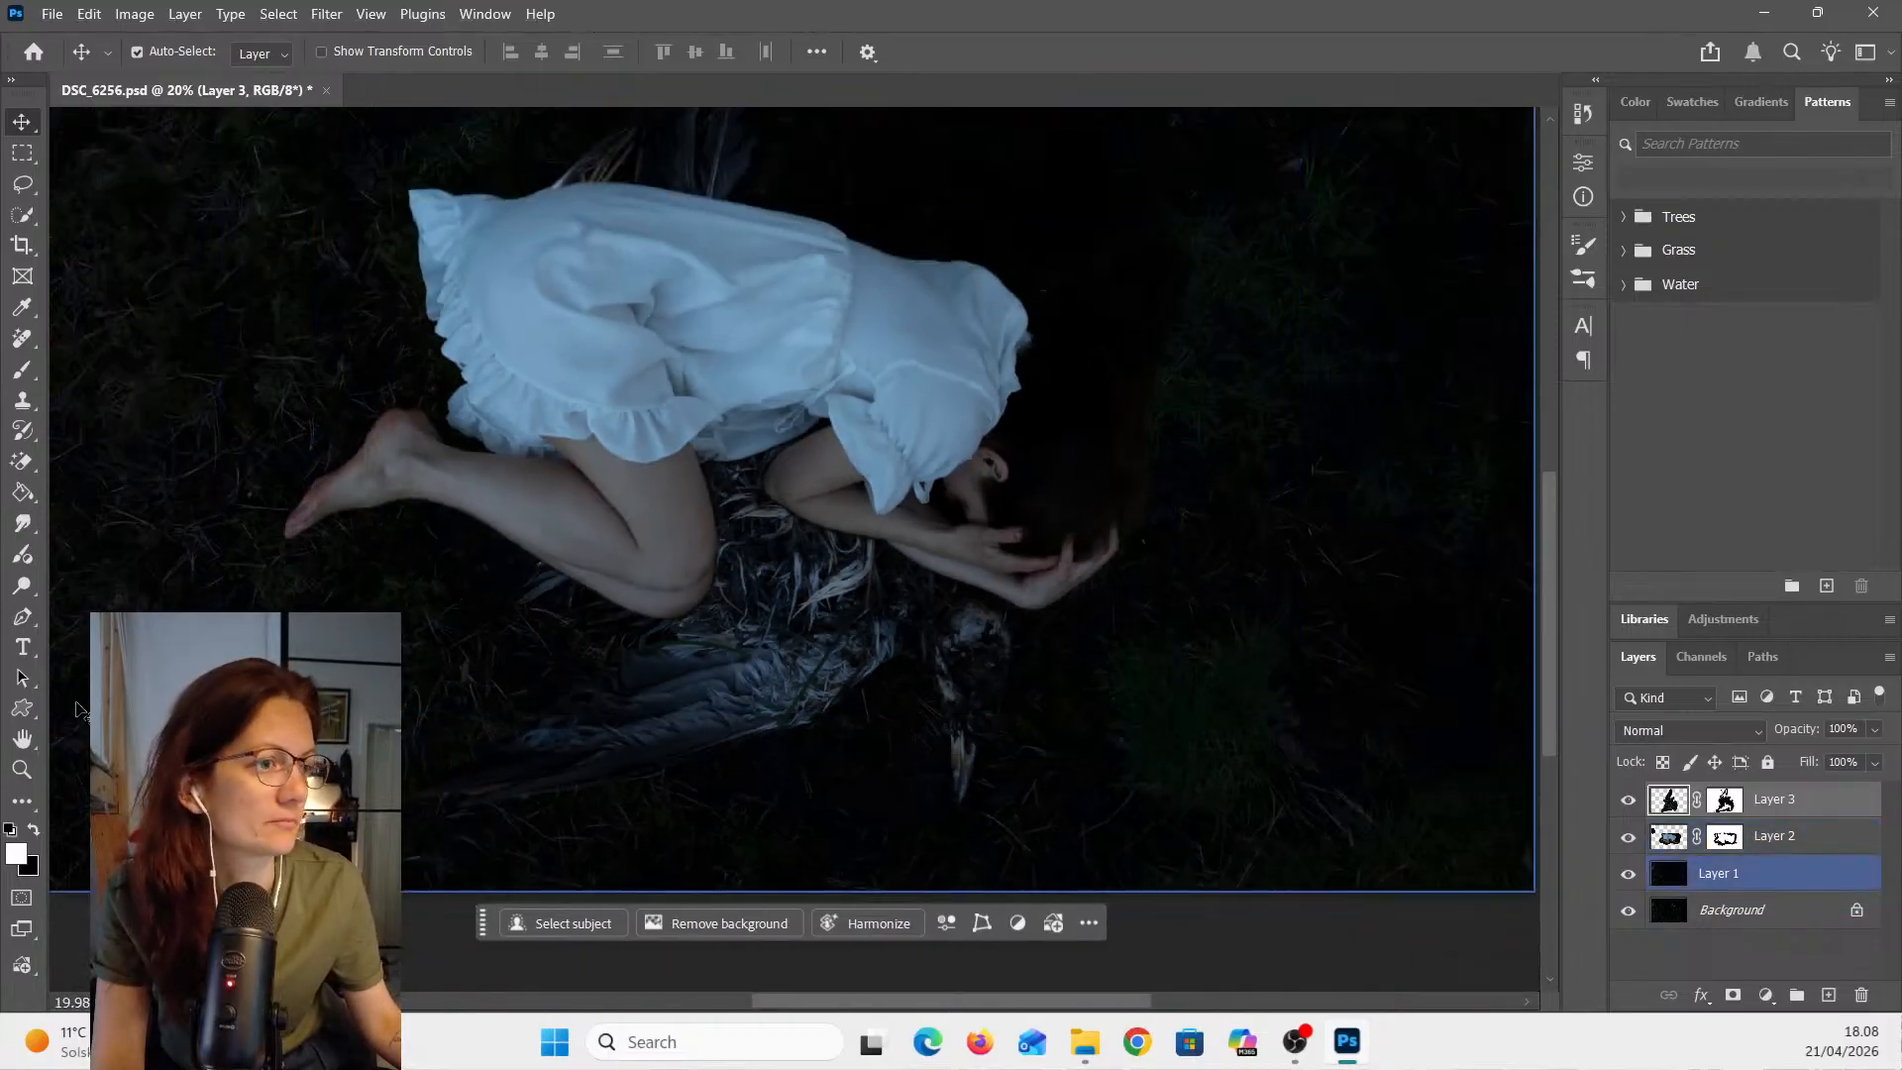
pyautogui.doubleClick(22, 745)
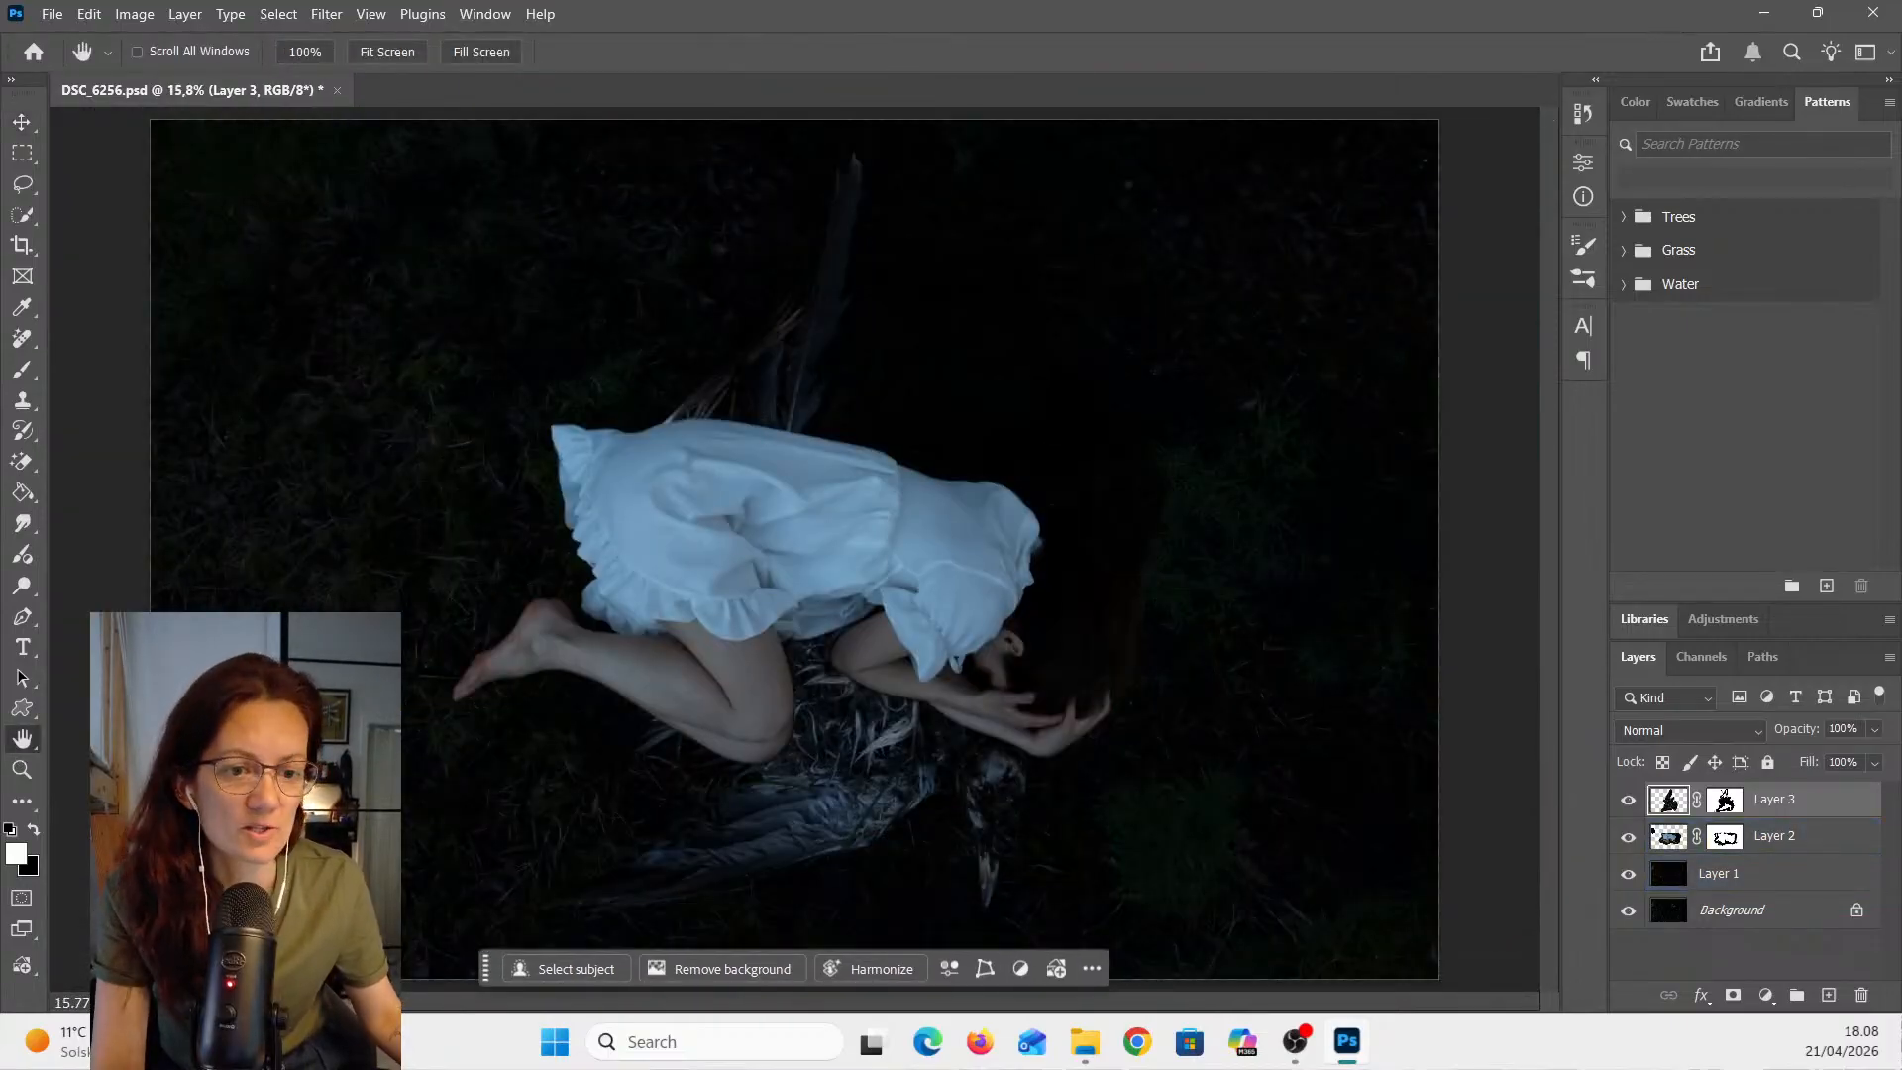
pyautogui.hotkey('alt', 'Tab')
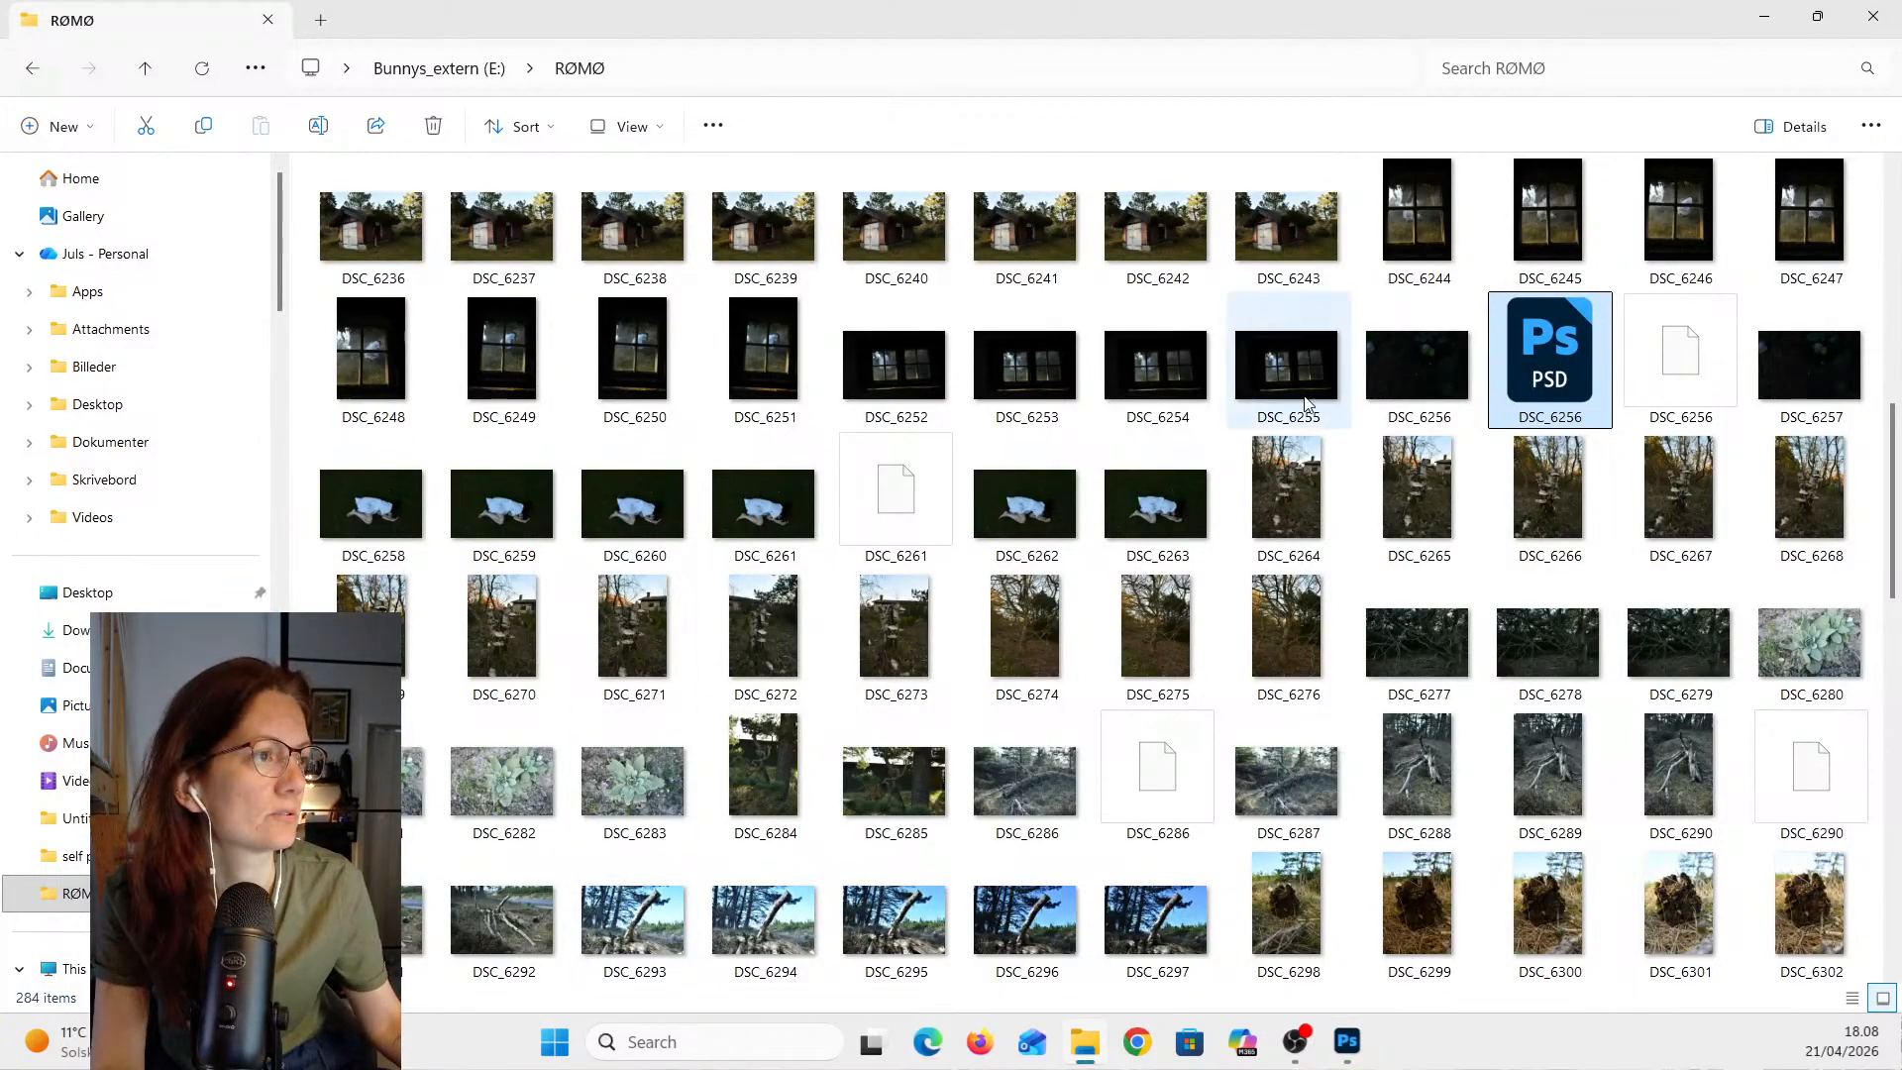
pyautogui.scroll(-3, 149, 473)
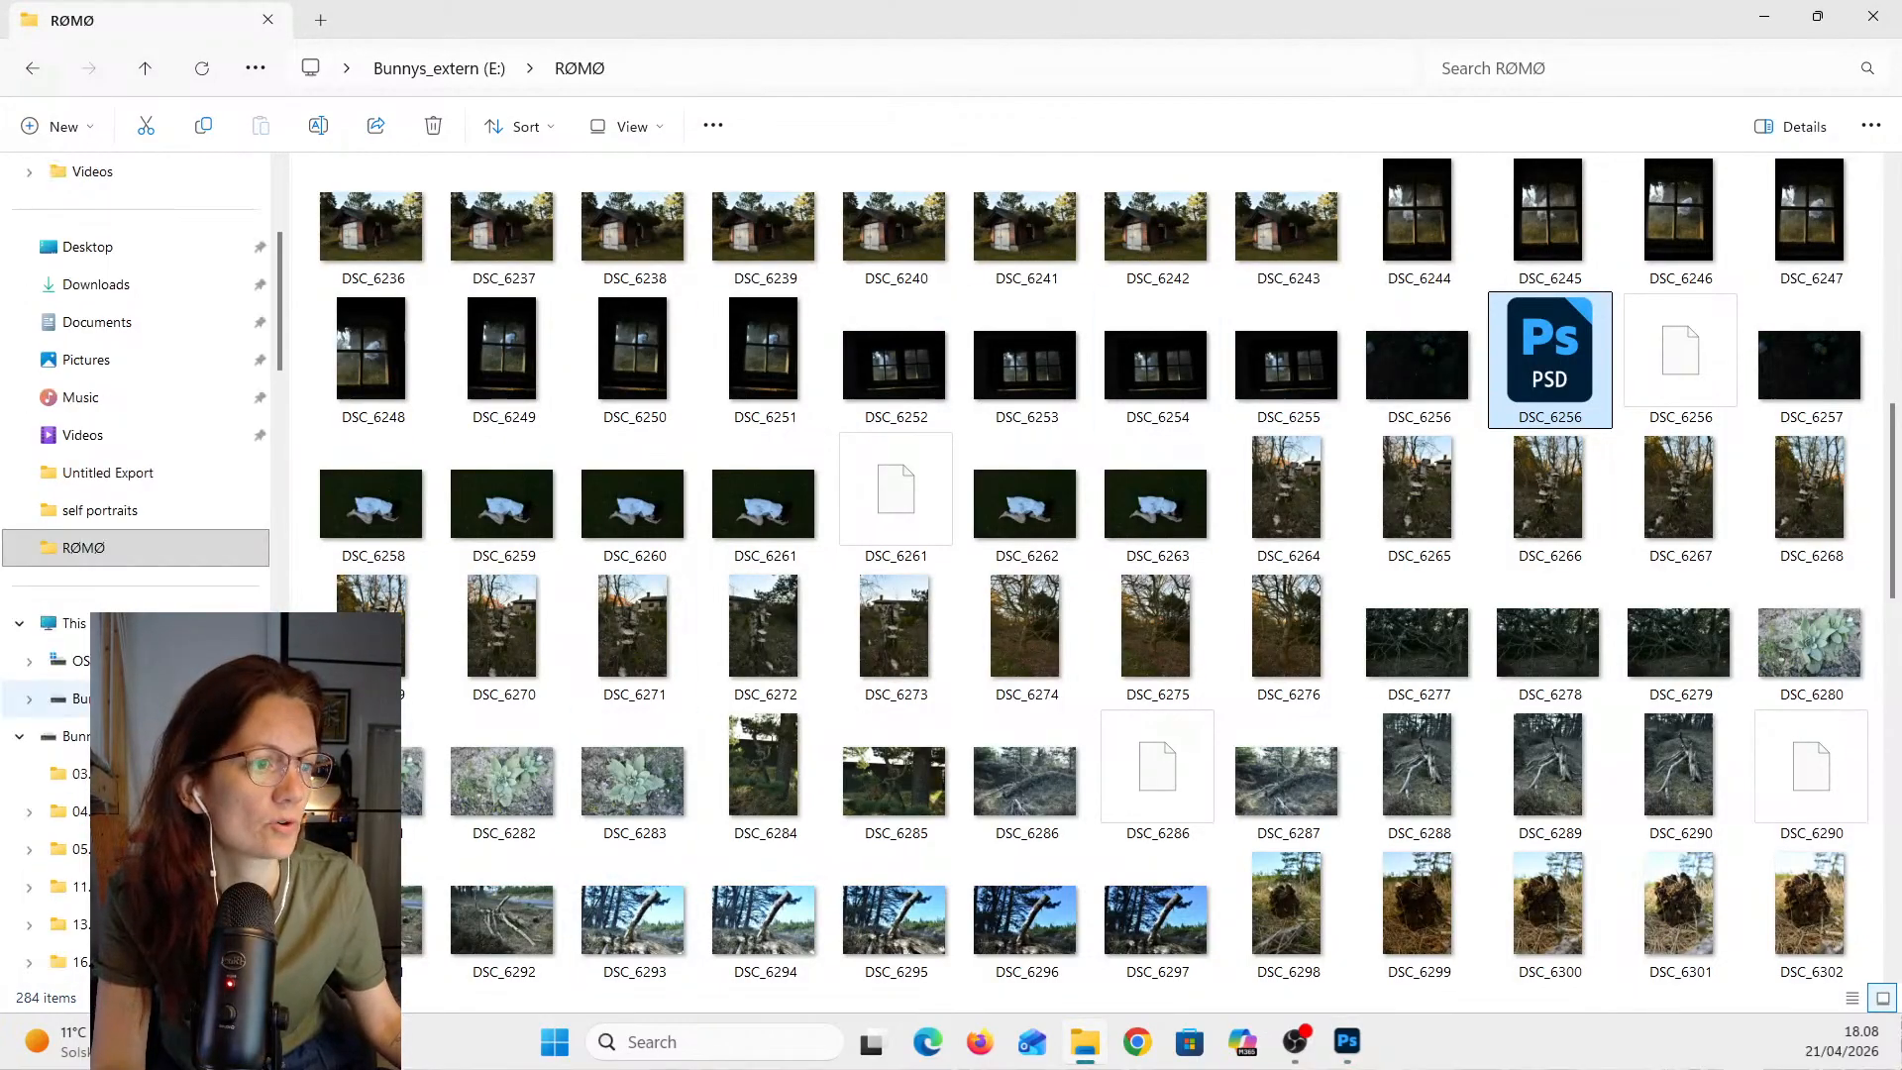
pyautogui.scroll(-2, 148, 473)
pyautogui.scroll(-5, 119, 595)
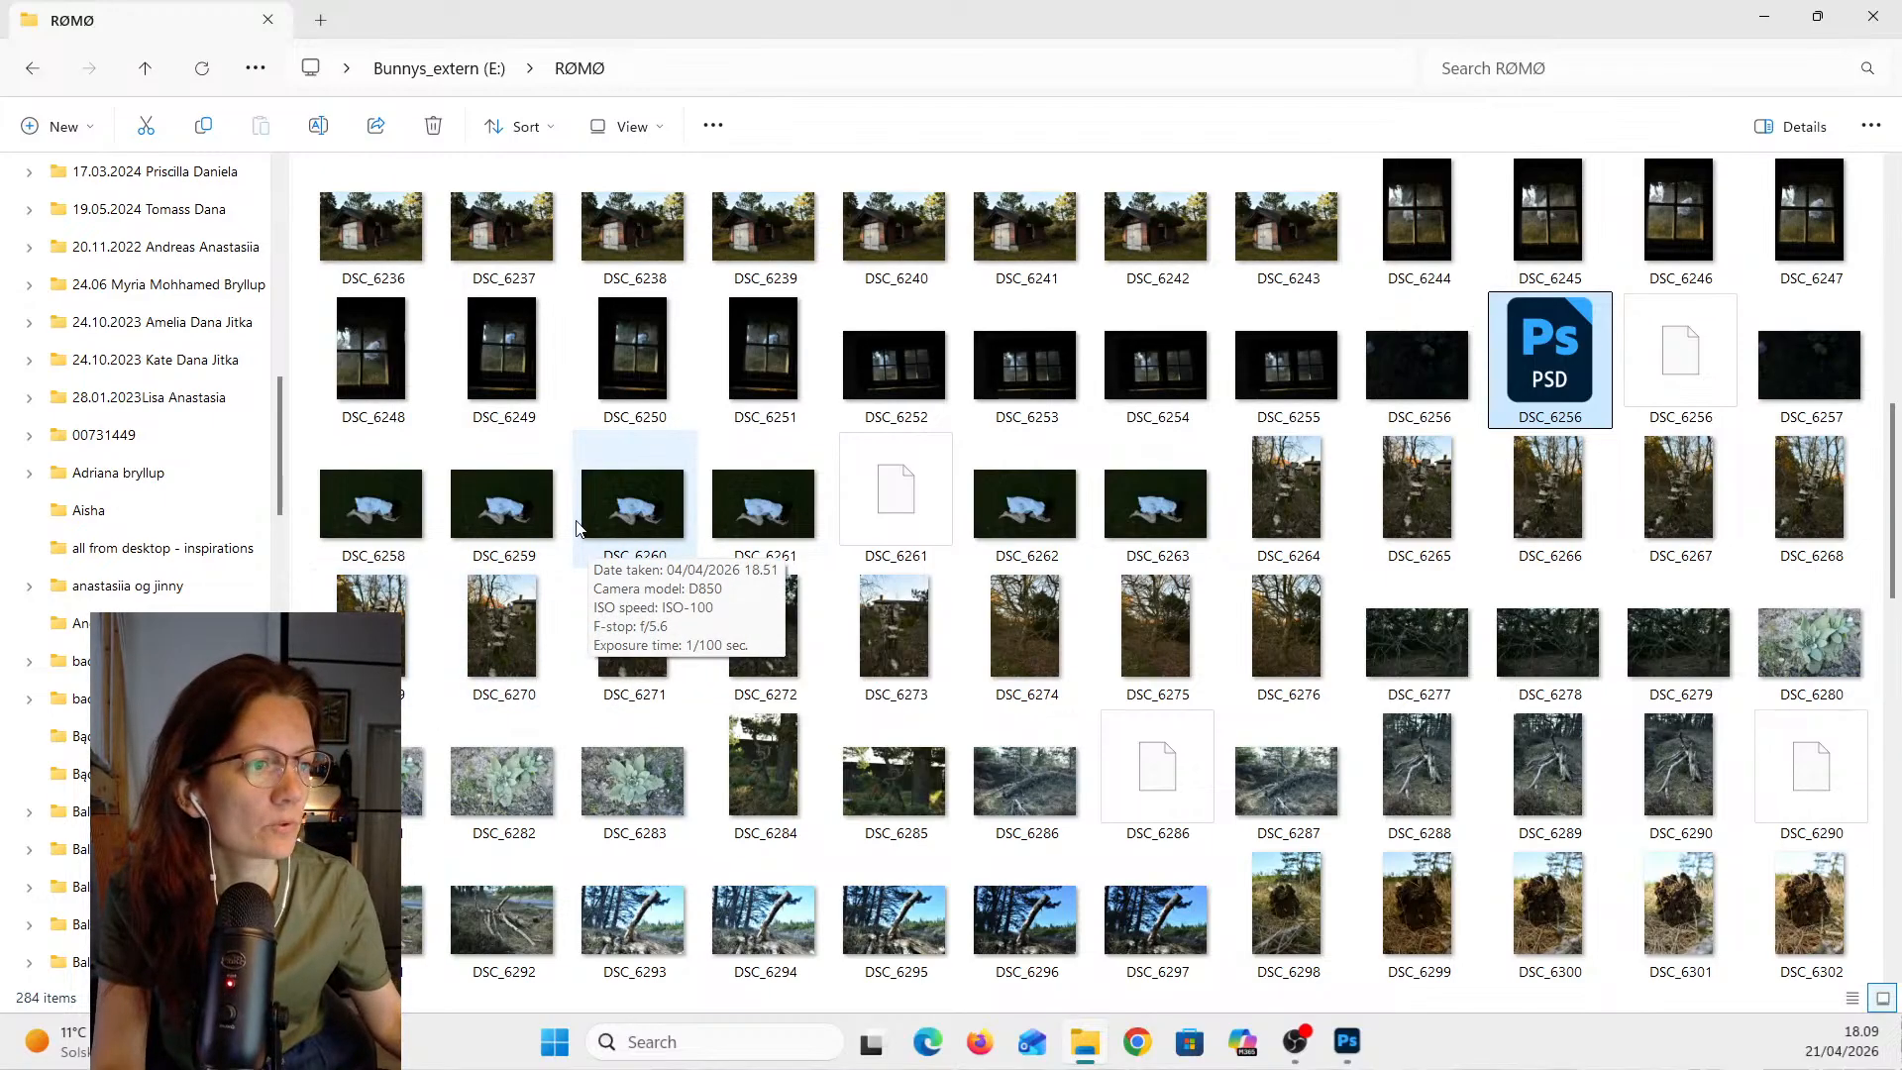
pyautogui.click(80, 661)
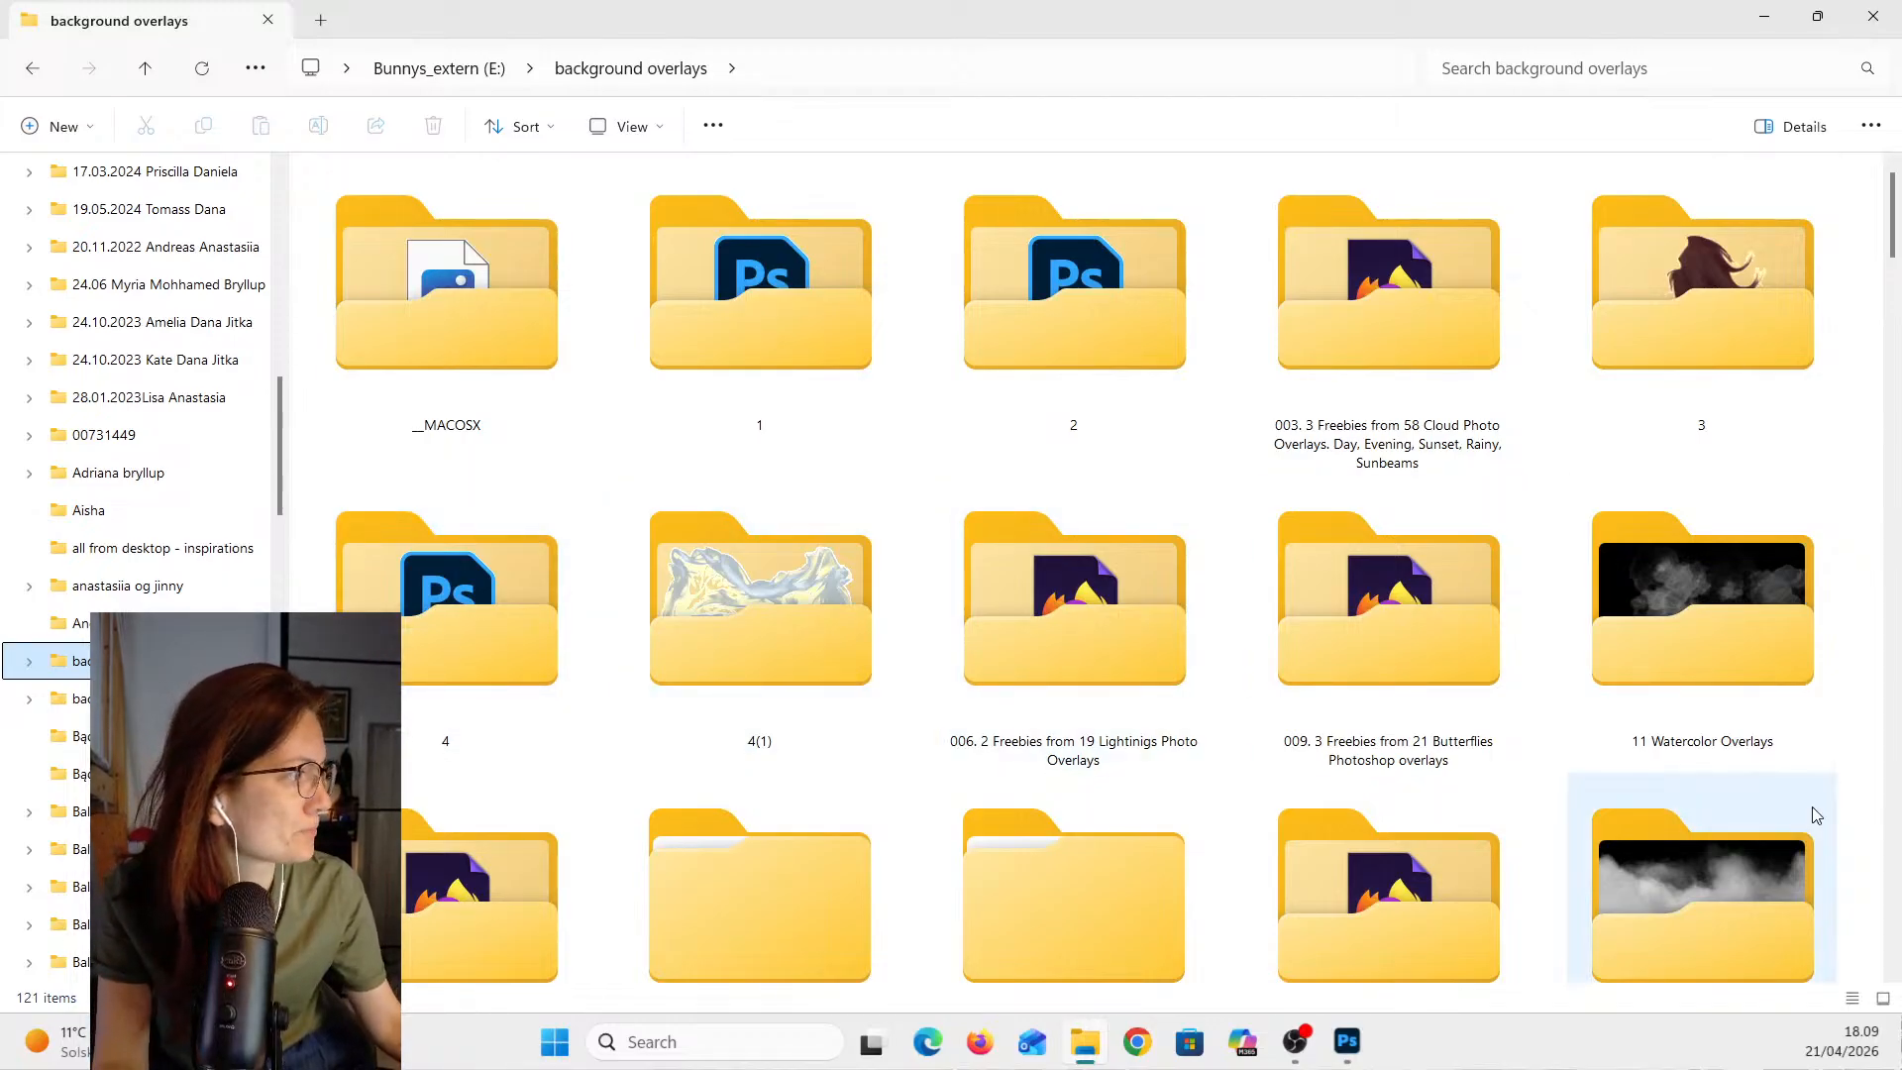
pyautogui.doubleClick(1749, 596)
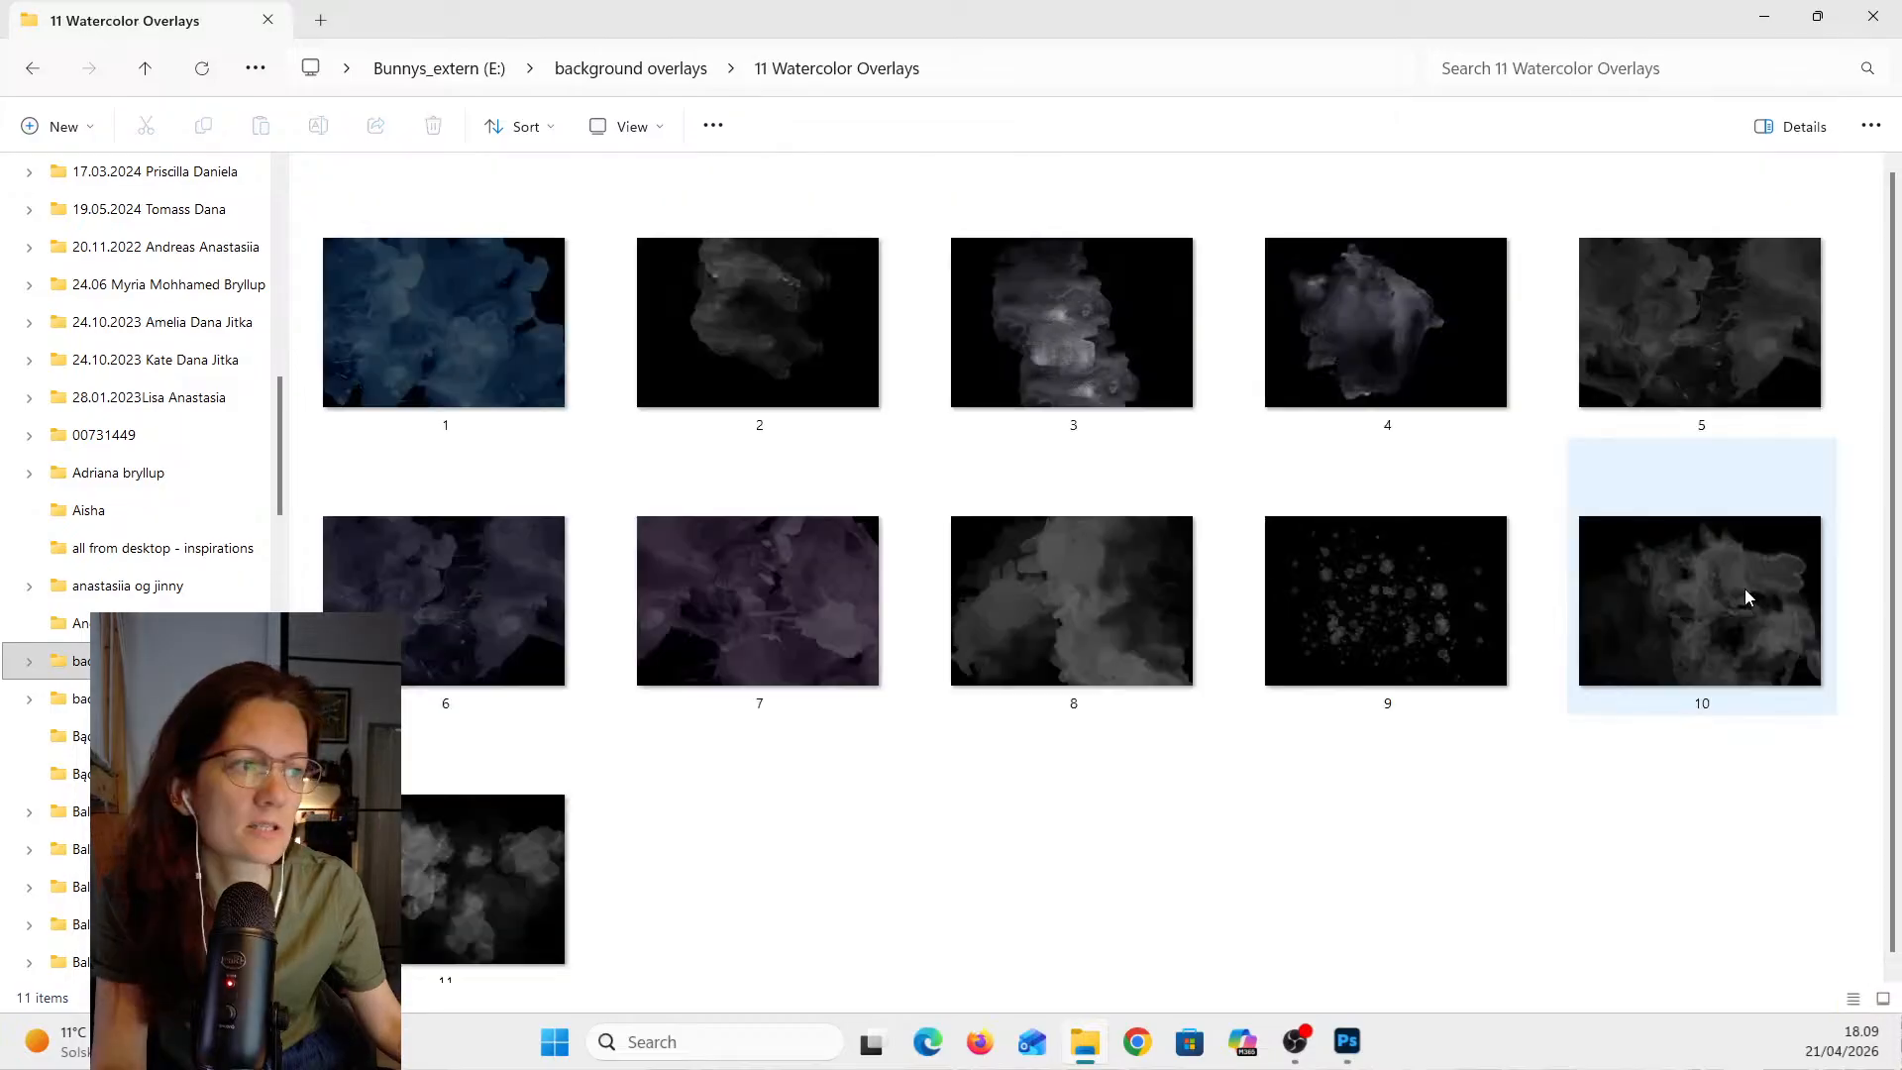
# - Drag overlay 9 into the Photoshop document as a new placed layer
pyautogui.click(1399, 650)
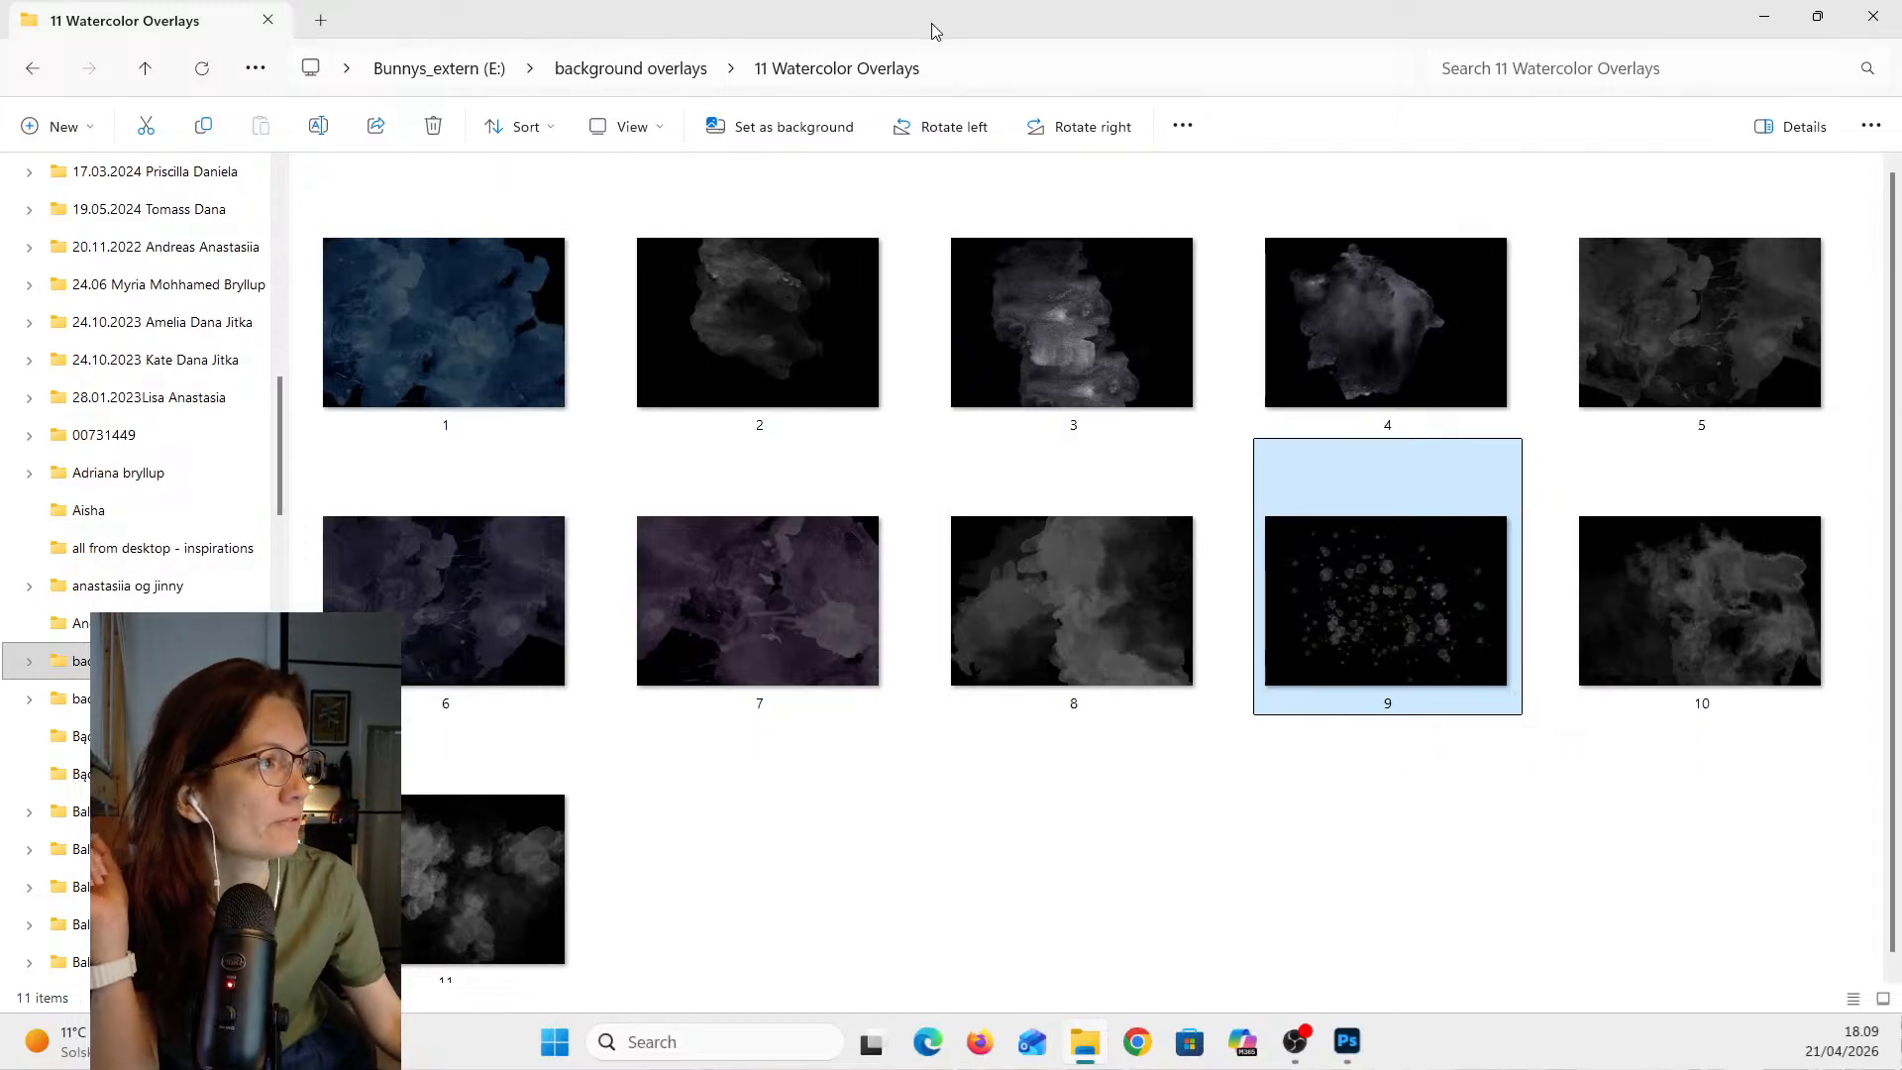
pyautogui.moveTo(933, 23); pyautogui.dragTo(0, 129)
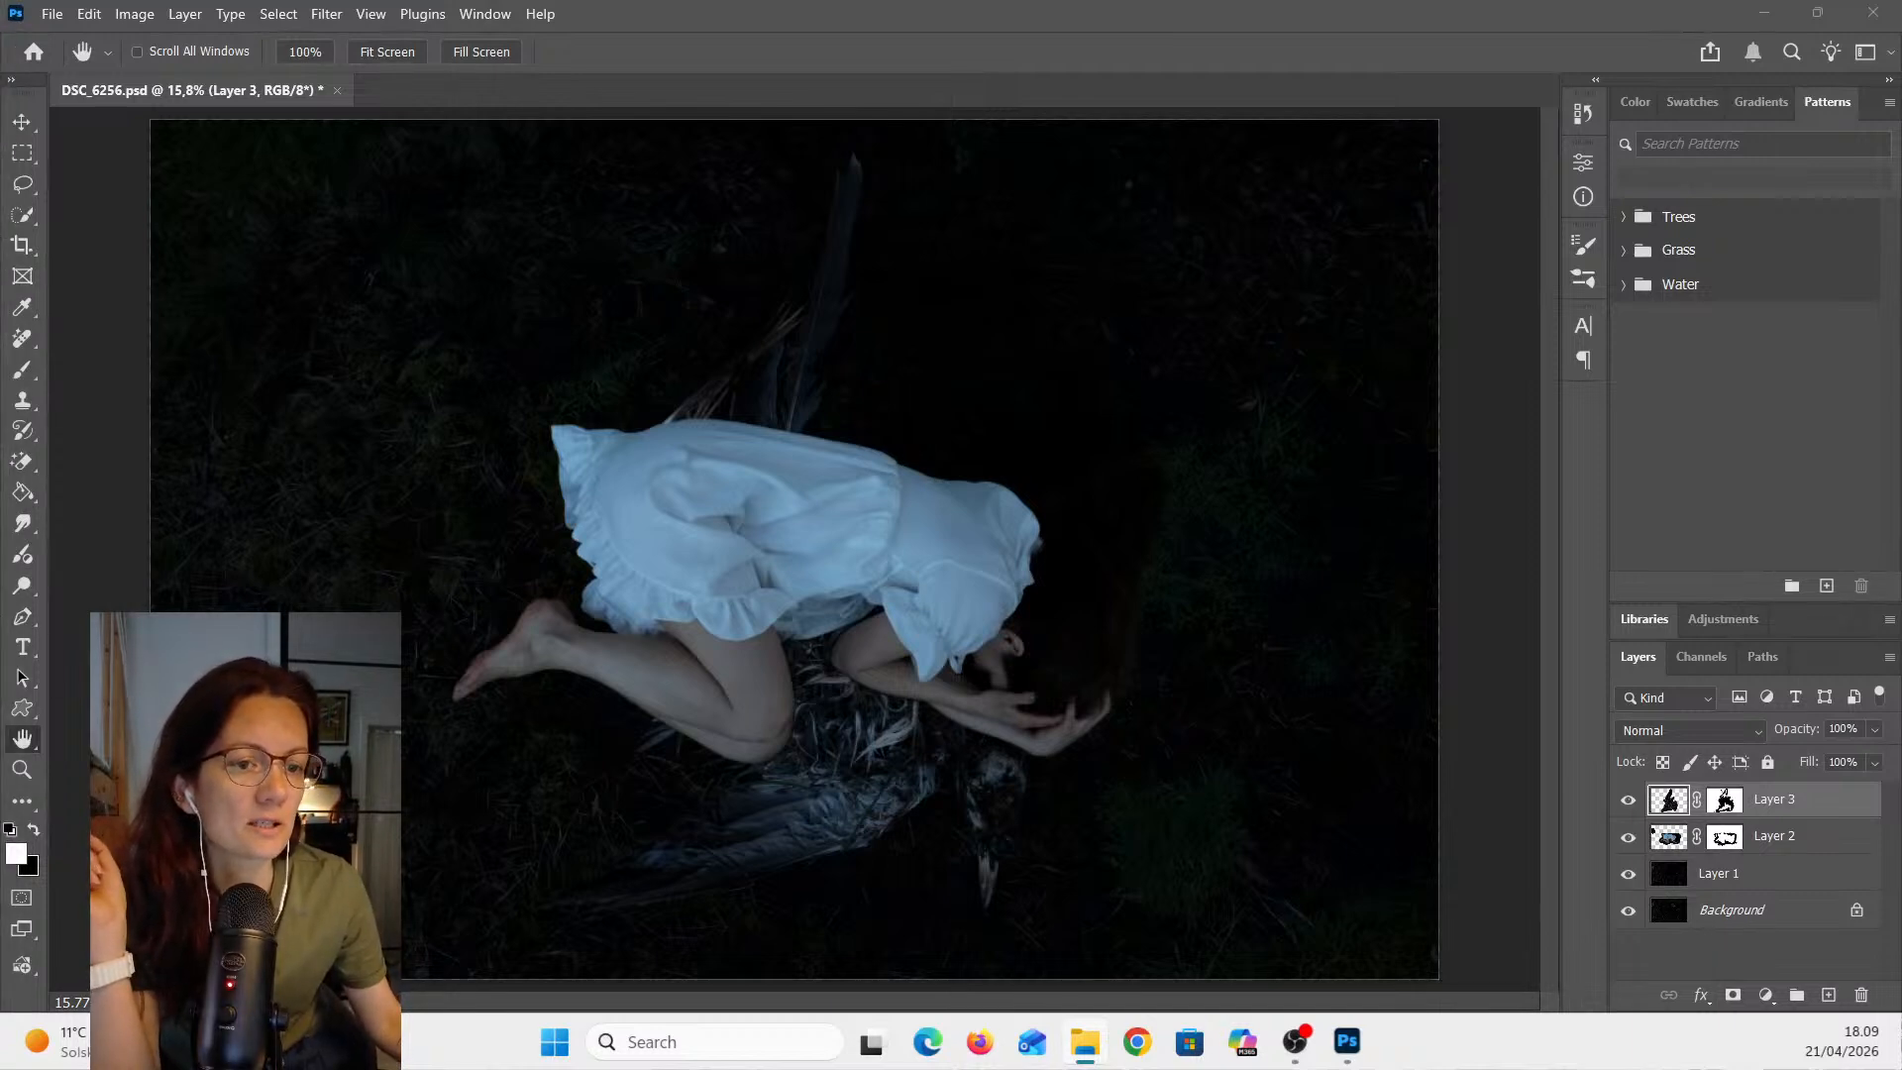
pyautogui.moveTo(0, 595); pyautogui.dragTo(805, 644)
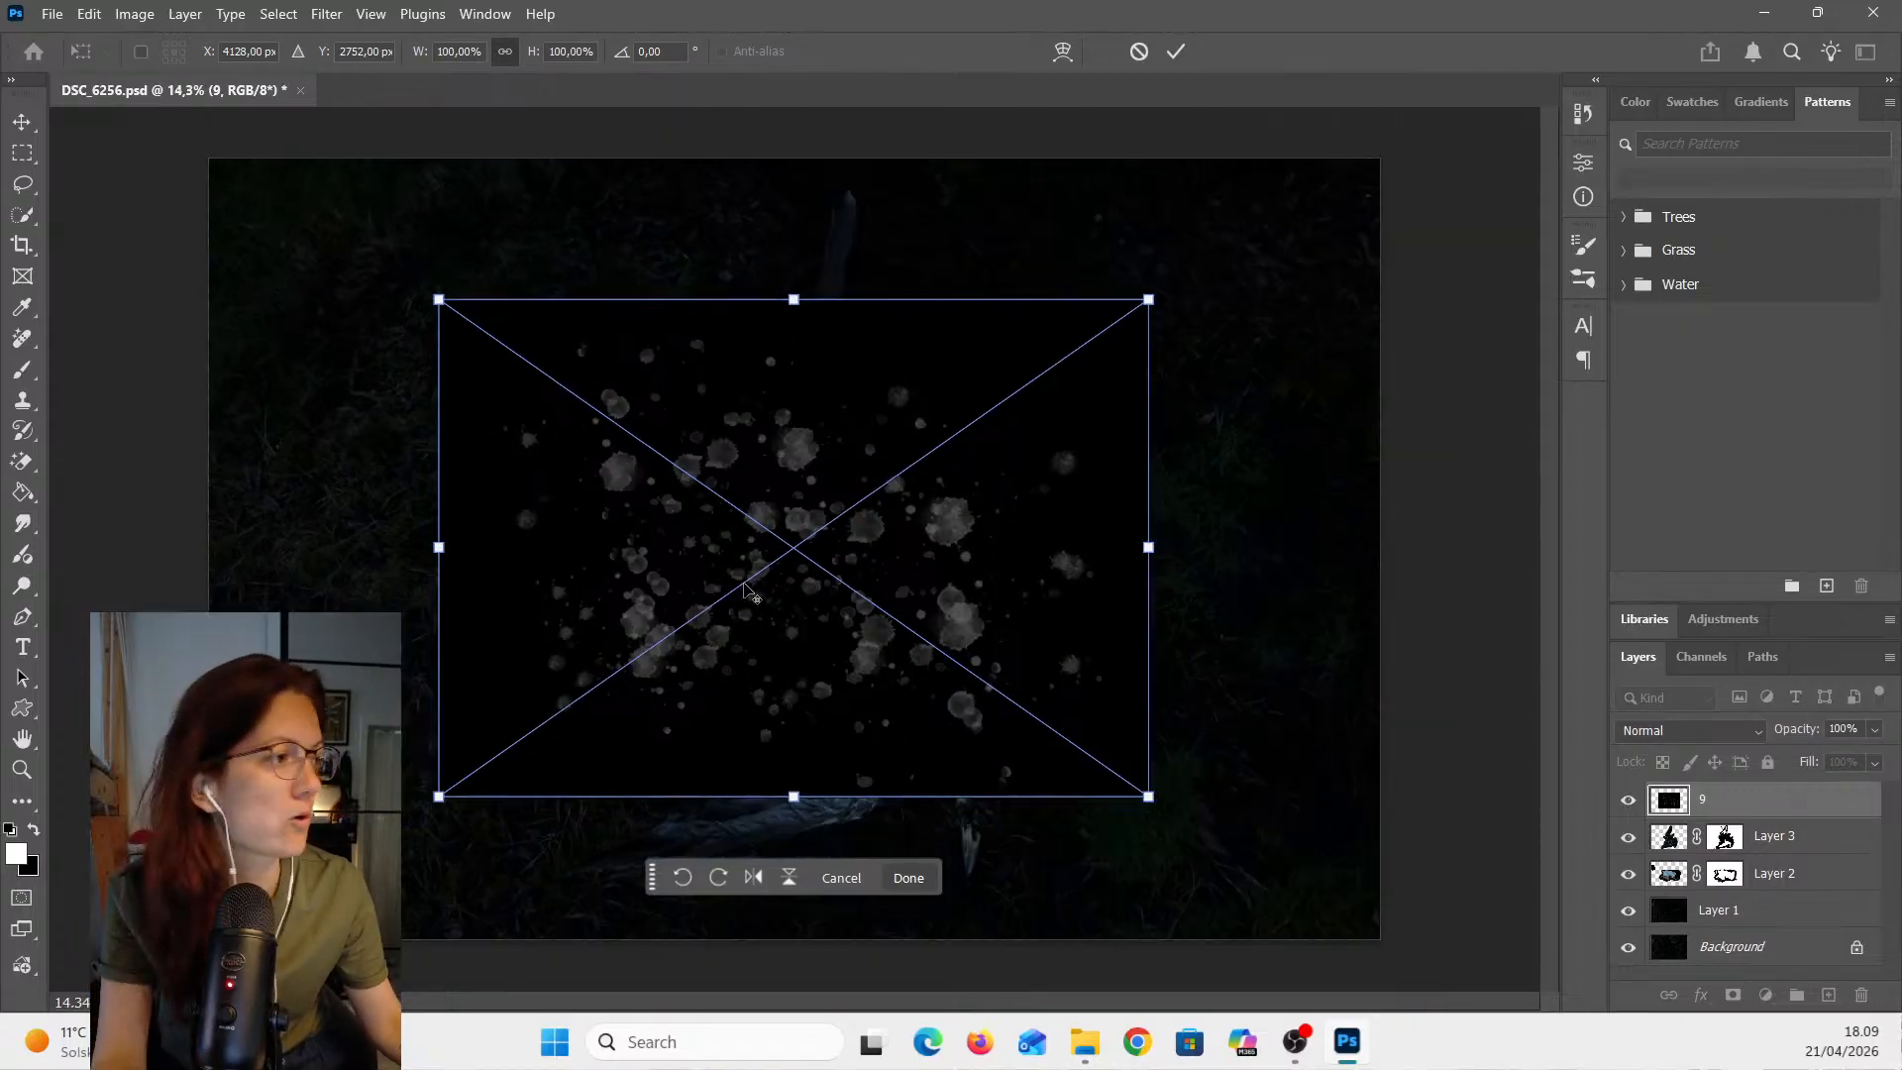
# - Scale overlay 9 up to about 169% so it covers the whole canvas, and commit the transform
pyautogui.scroll(-2, 750, 585)
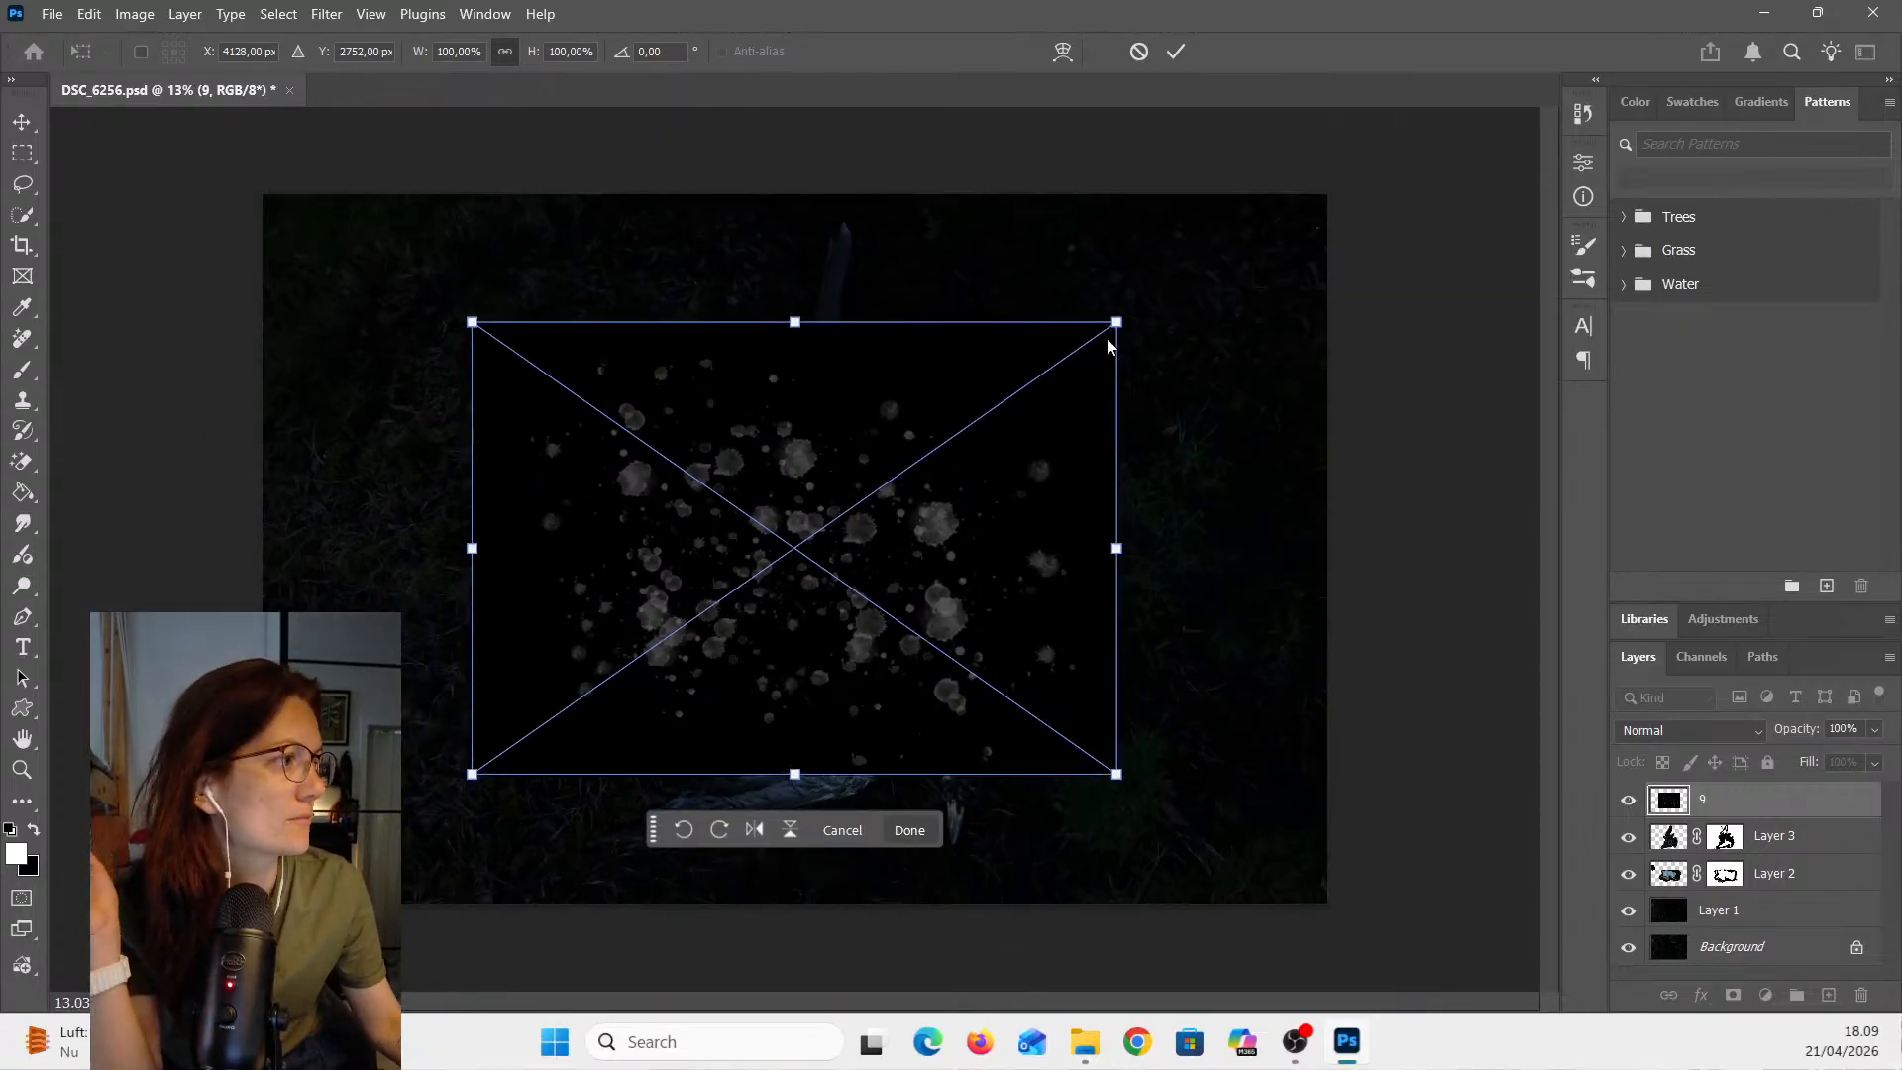
pyautogui.moveTo(1118, 331); pyautogui.dragTo(1333, 183)
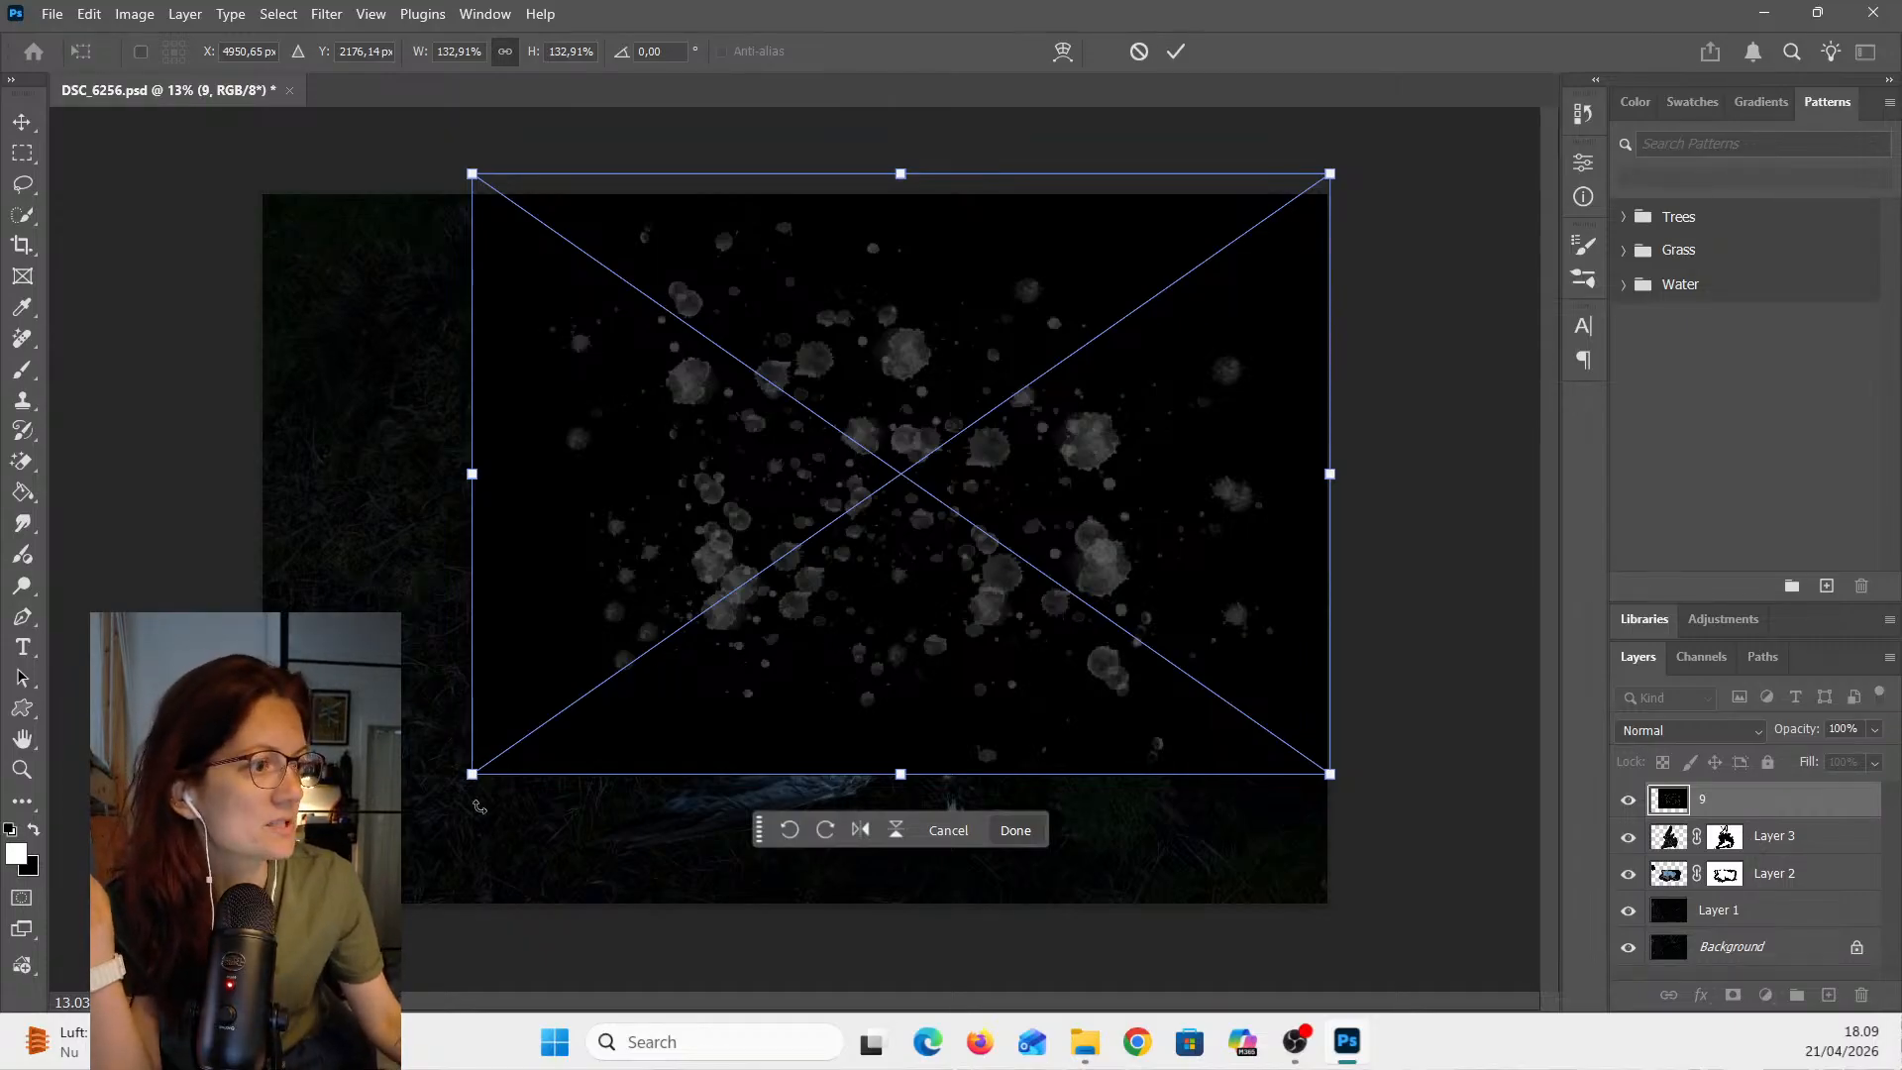
pyautogui.moveTo(472, 773); pyautogui.dragTo(248, 930)
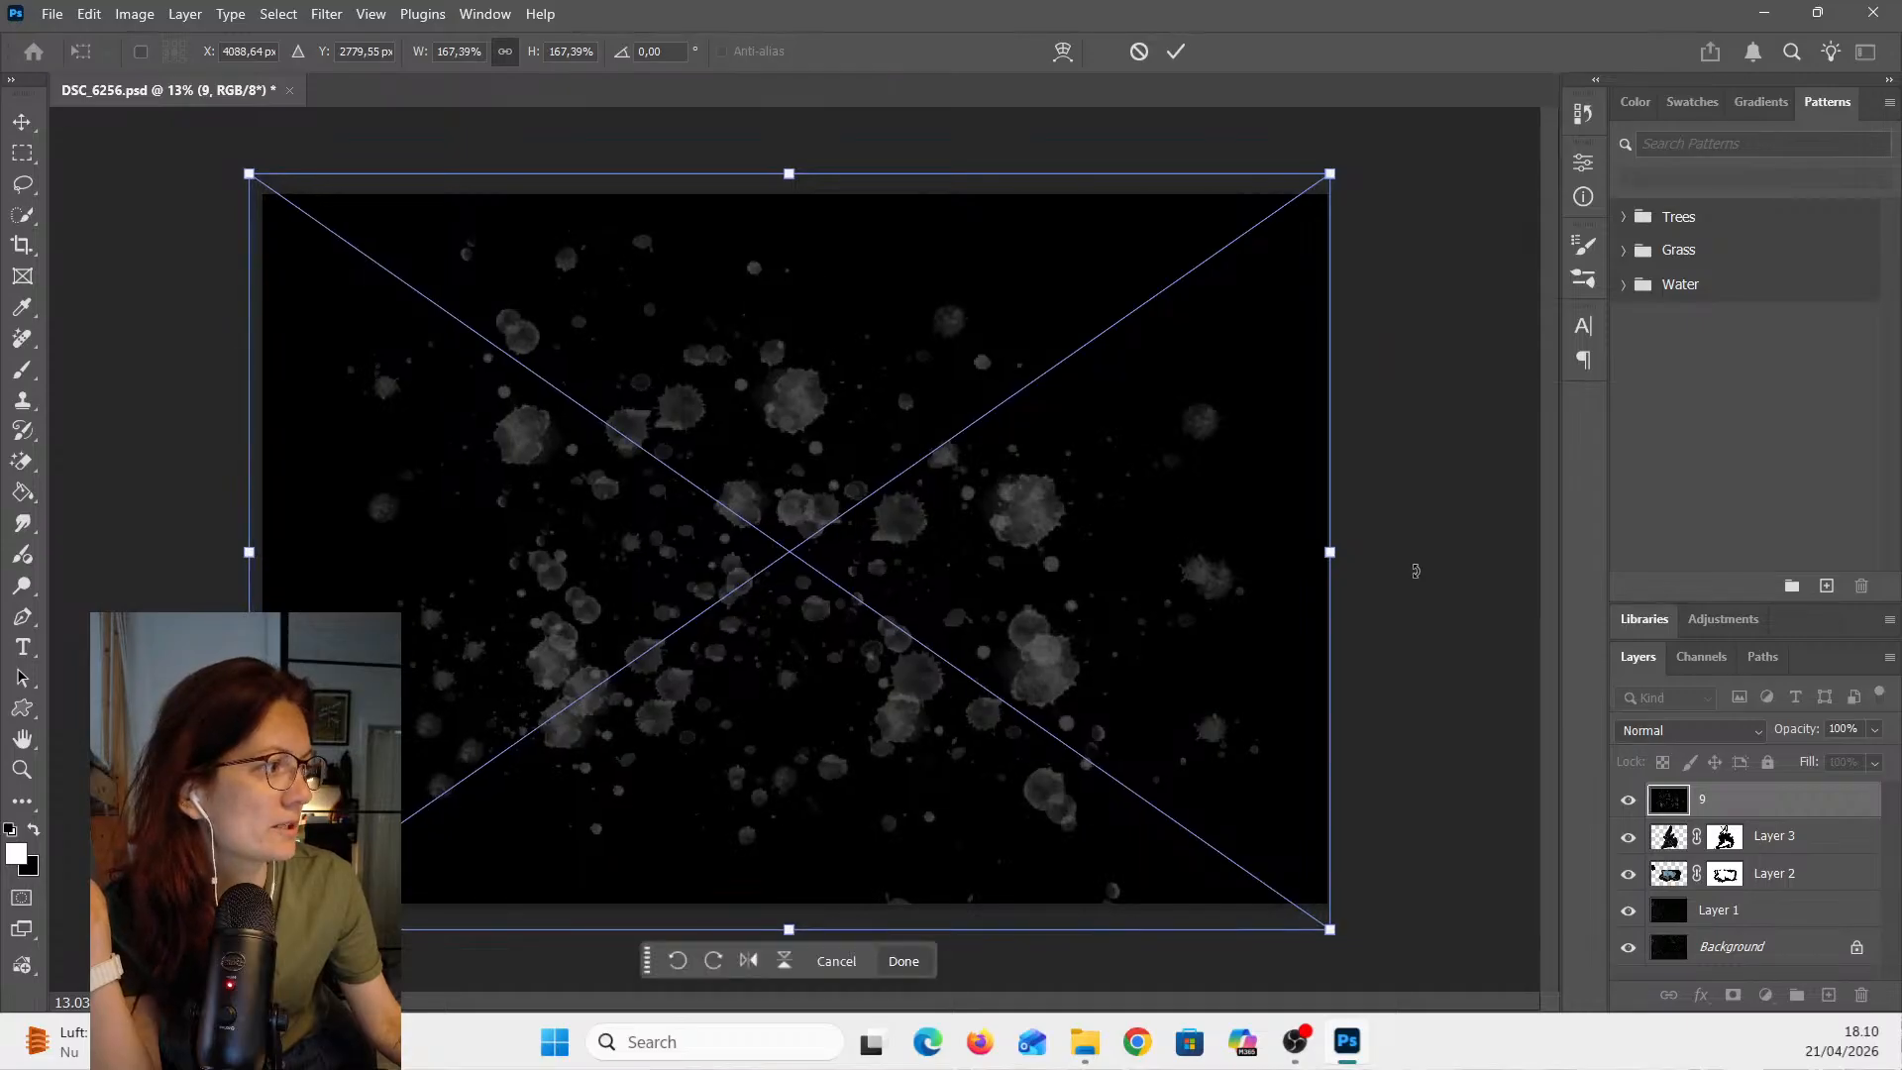
pyautogui.moveTo(1329, 557); pyautogui.dragTo(1341, 563)
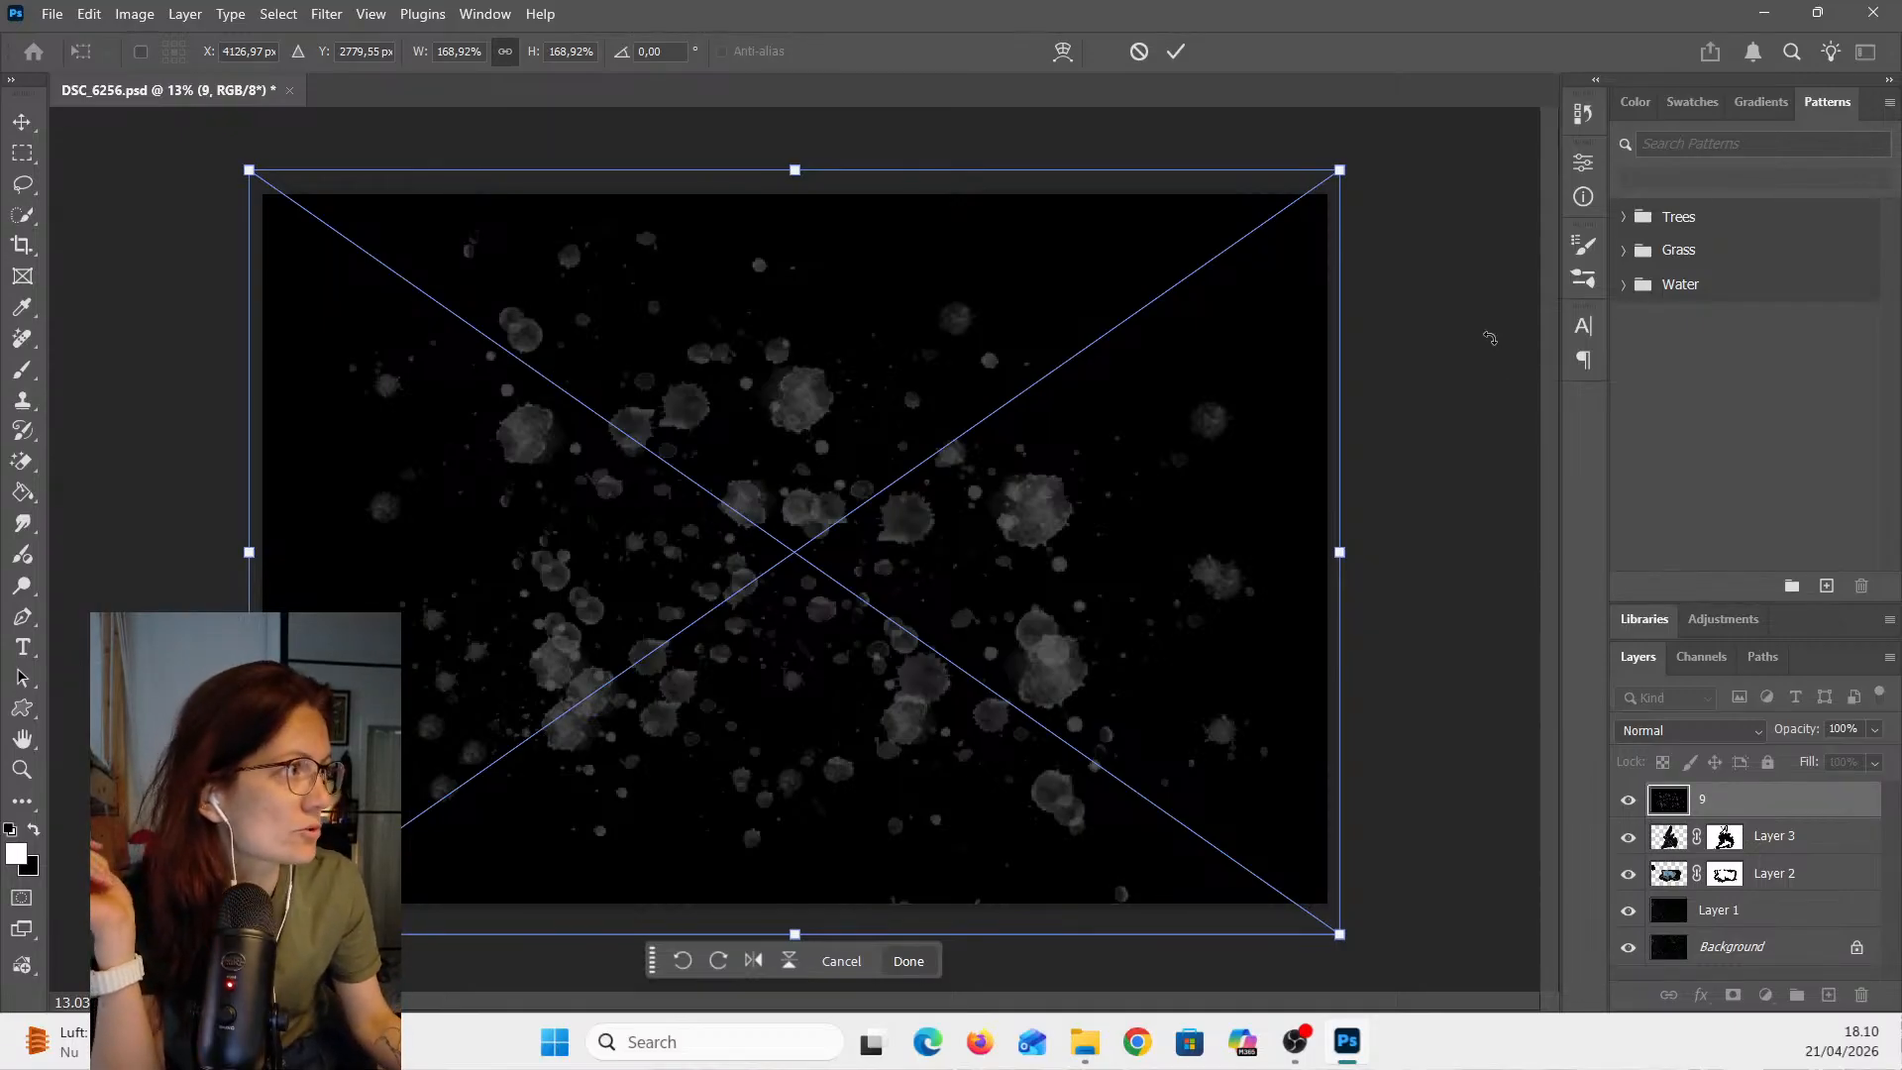
pyautogui.click(1175, 52)
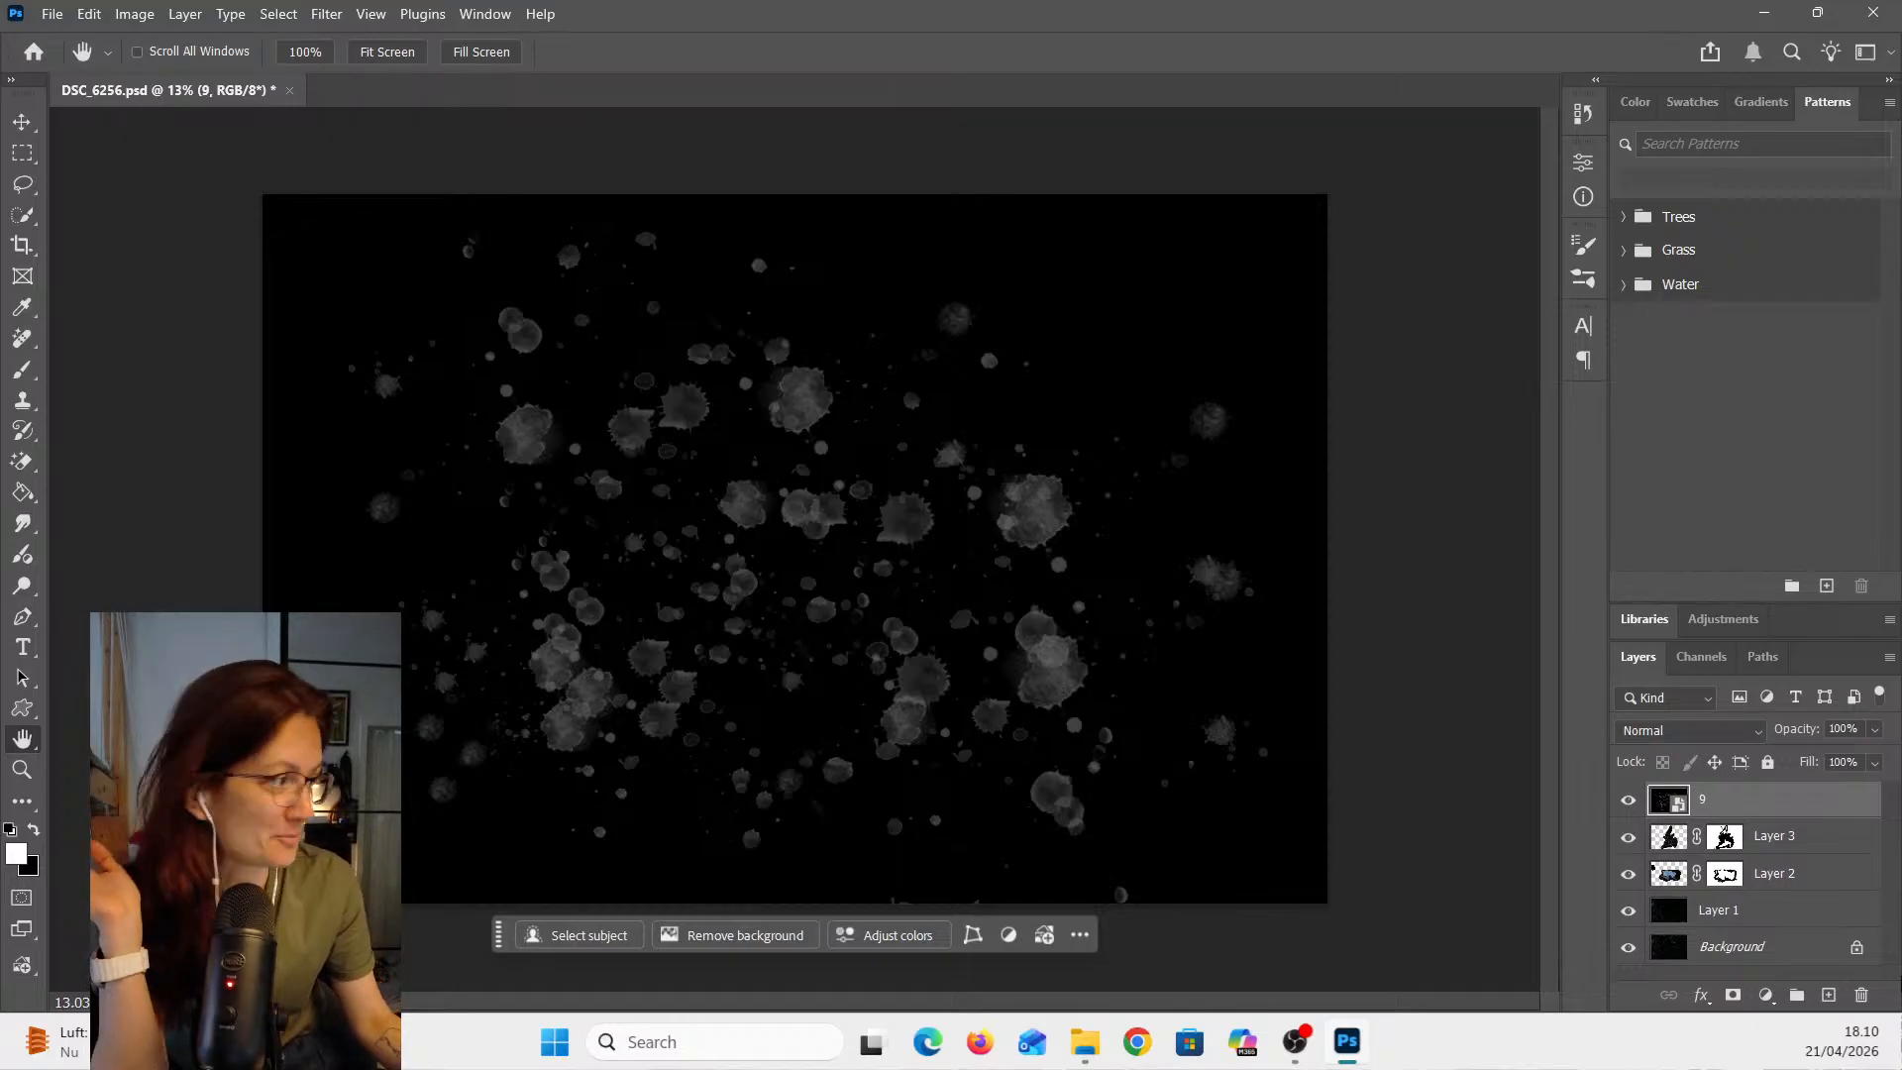
# - Toggle the visibility of the overlay and the photo layers to compare the overlay against the composite
pyautogui.click(1629, 800)
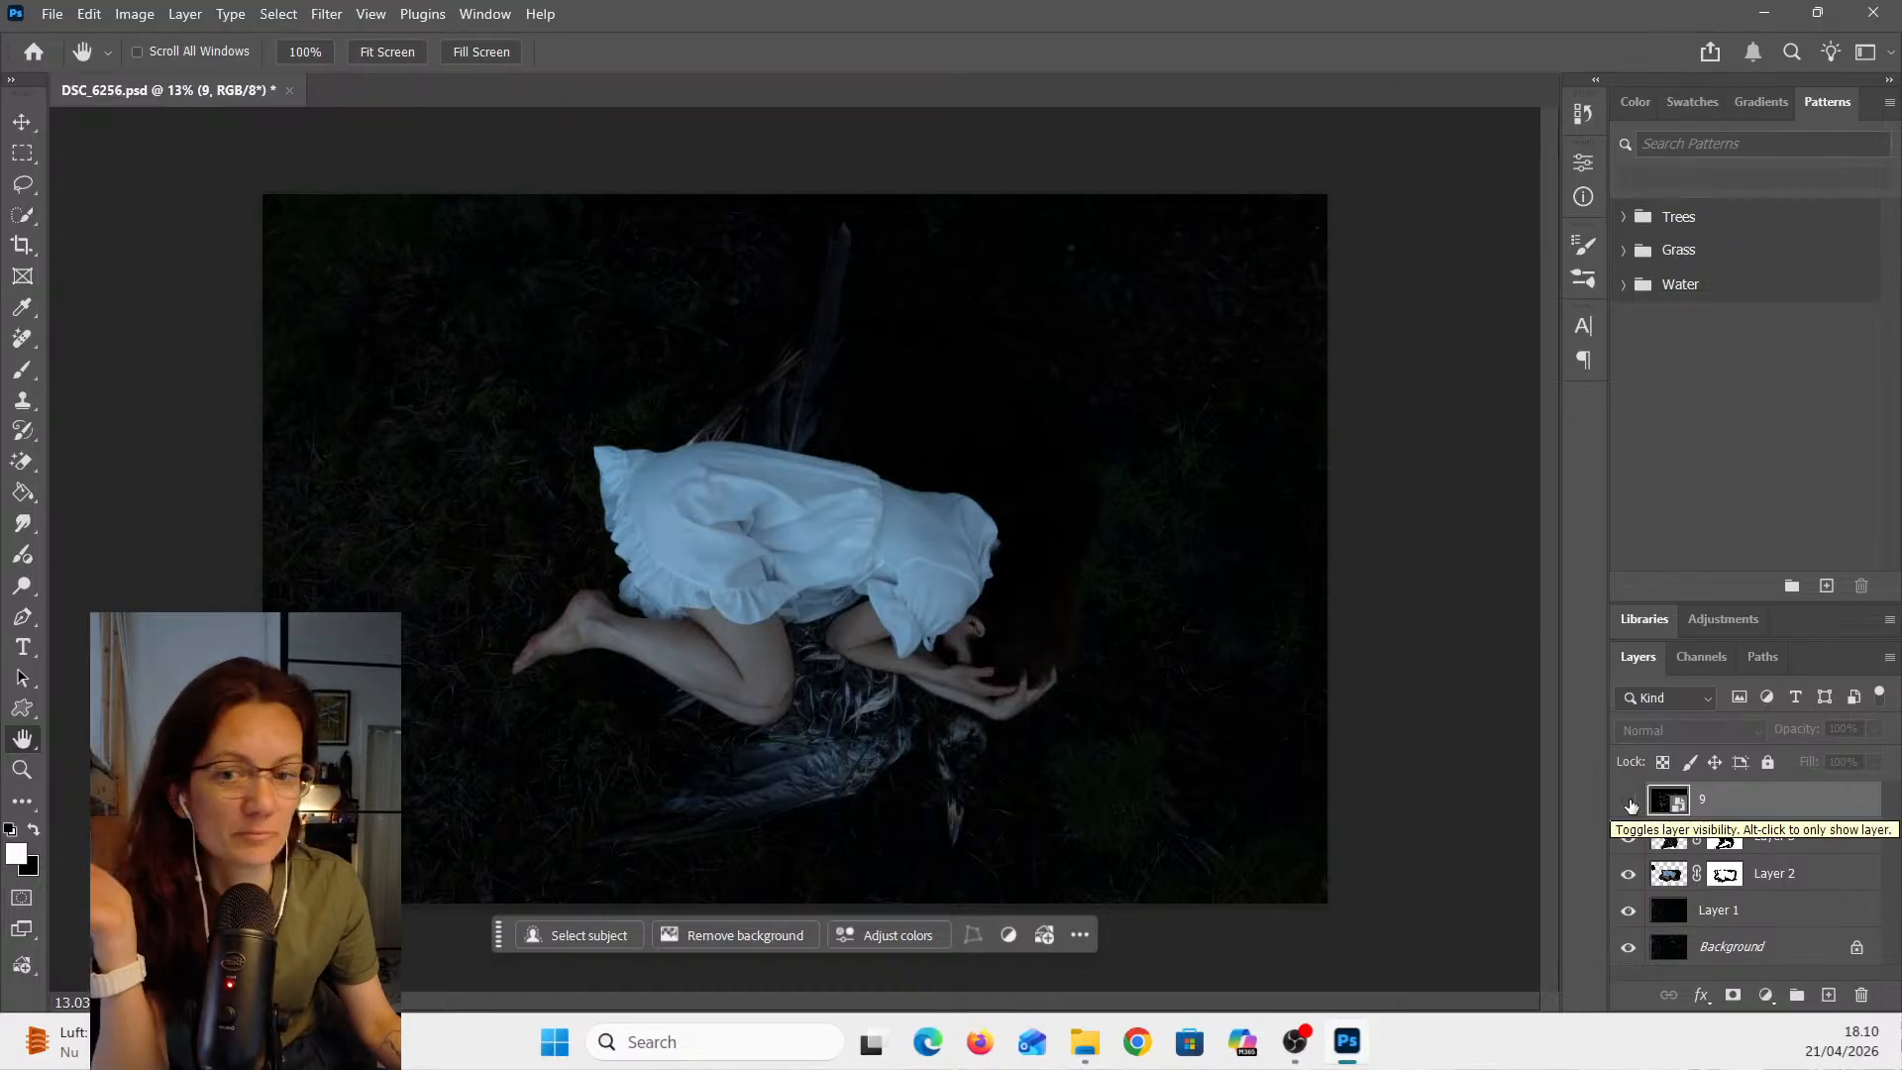
pyautogui.click(1629, 800)
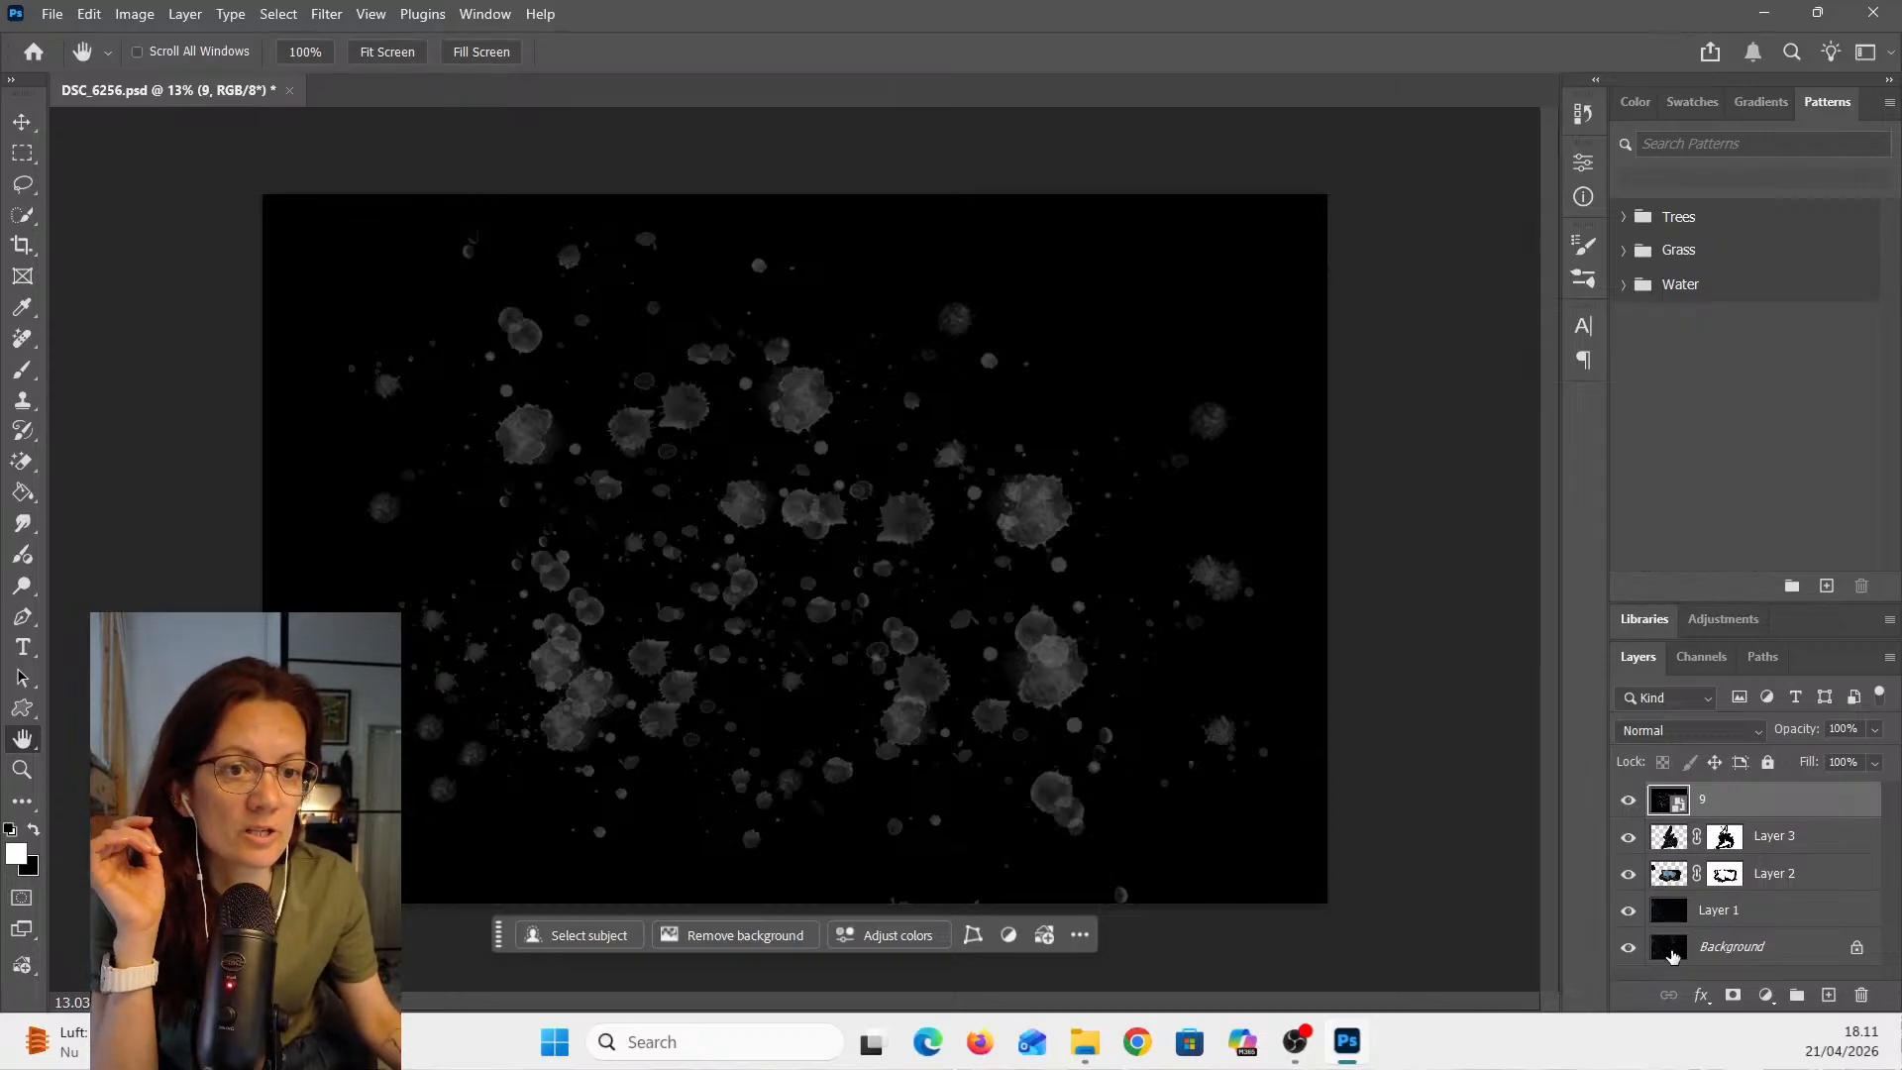
pyautogui.click(1628, 839)
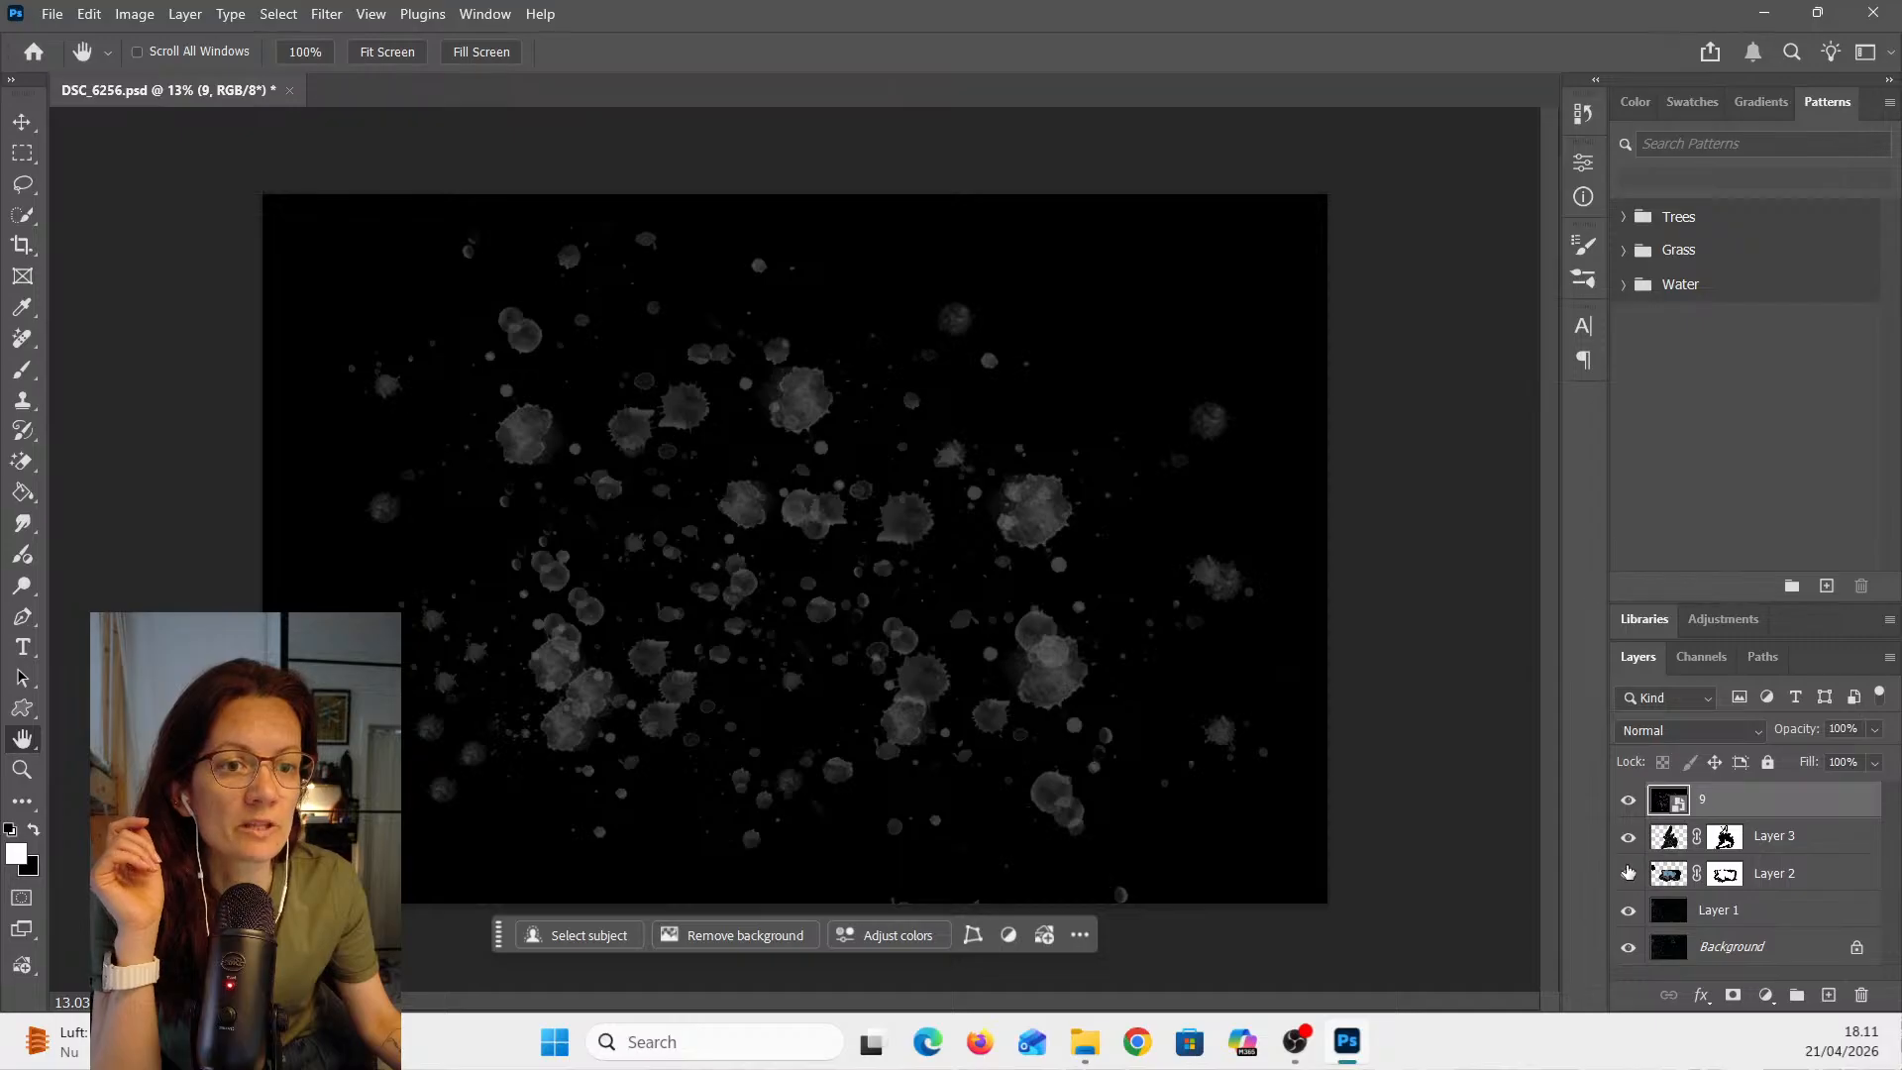
pyautogui.click(1628, 878)
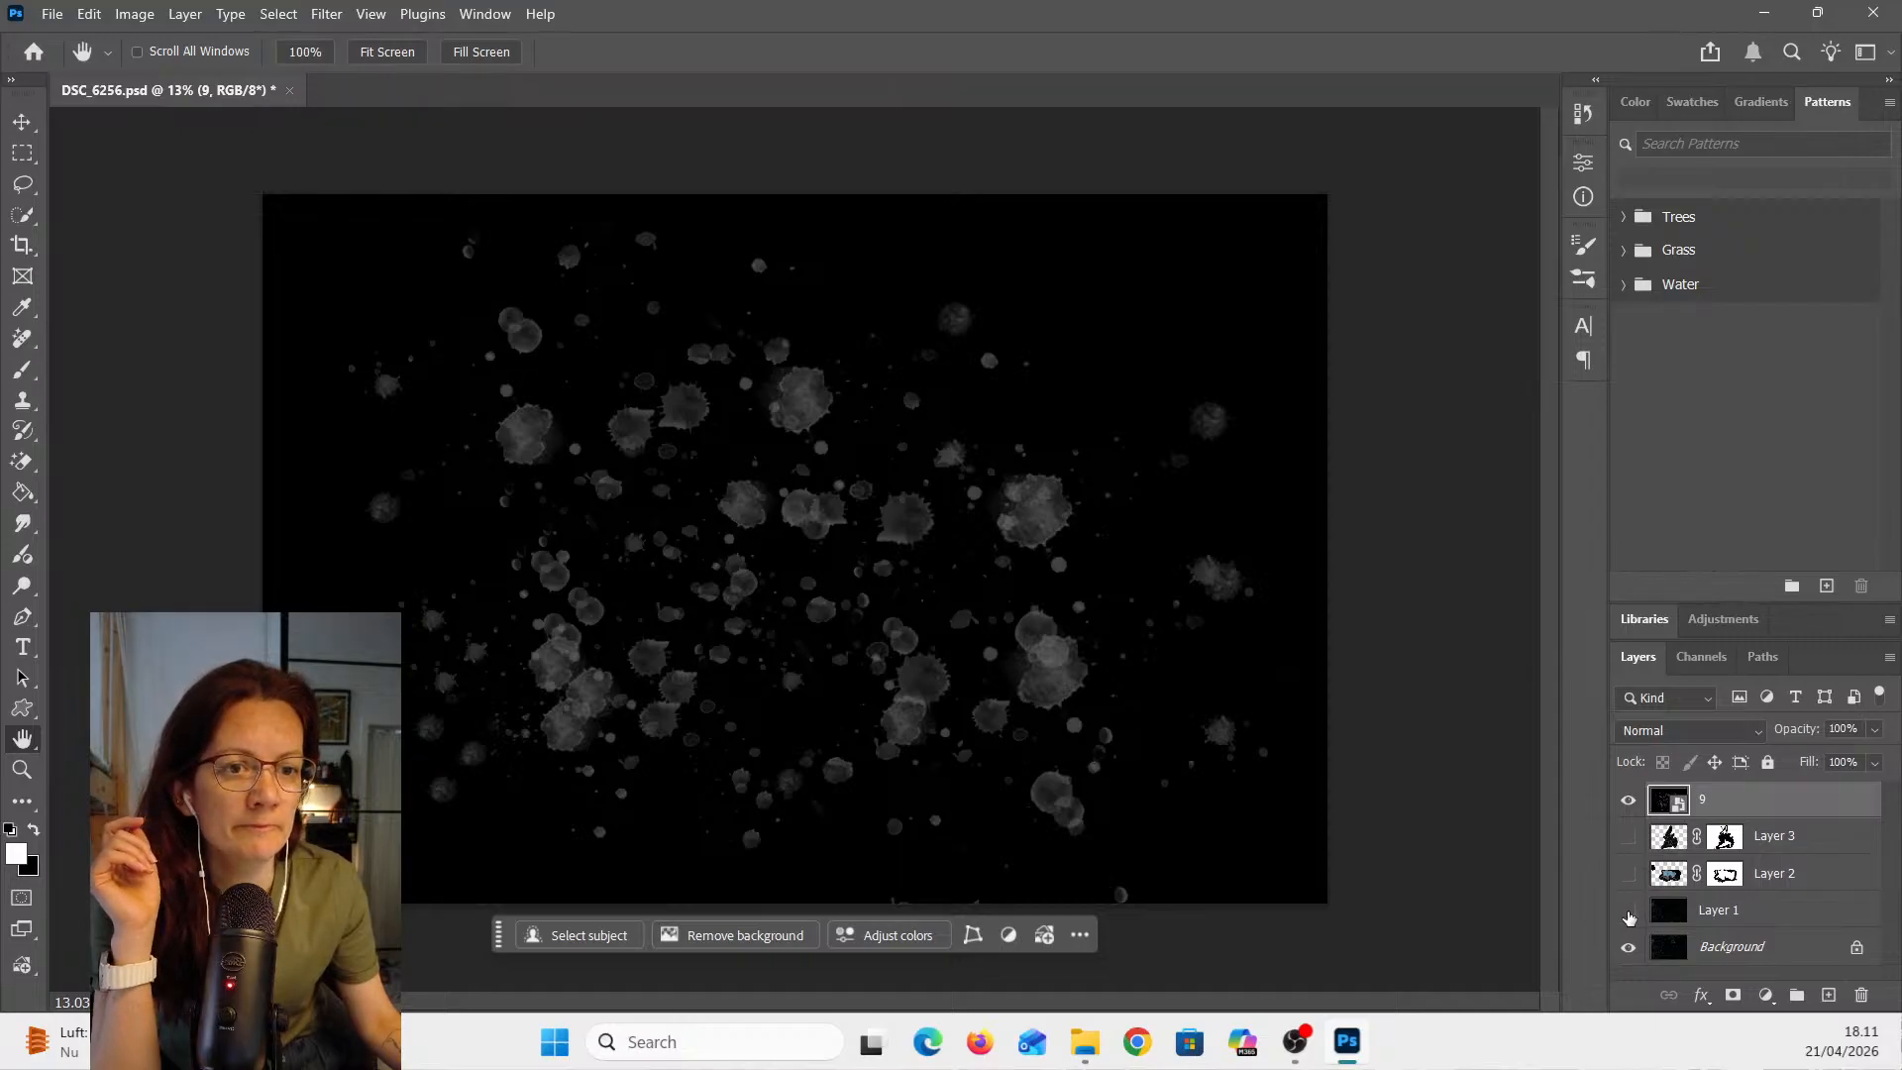
pyautogui.click(1628, 913)
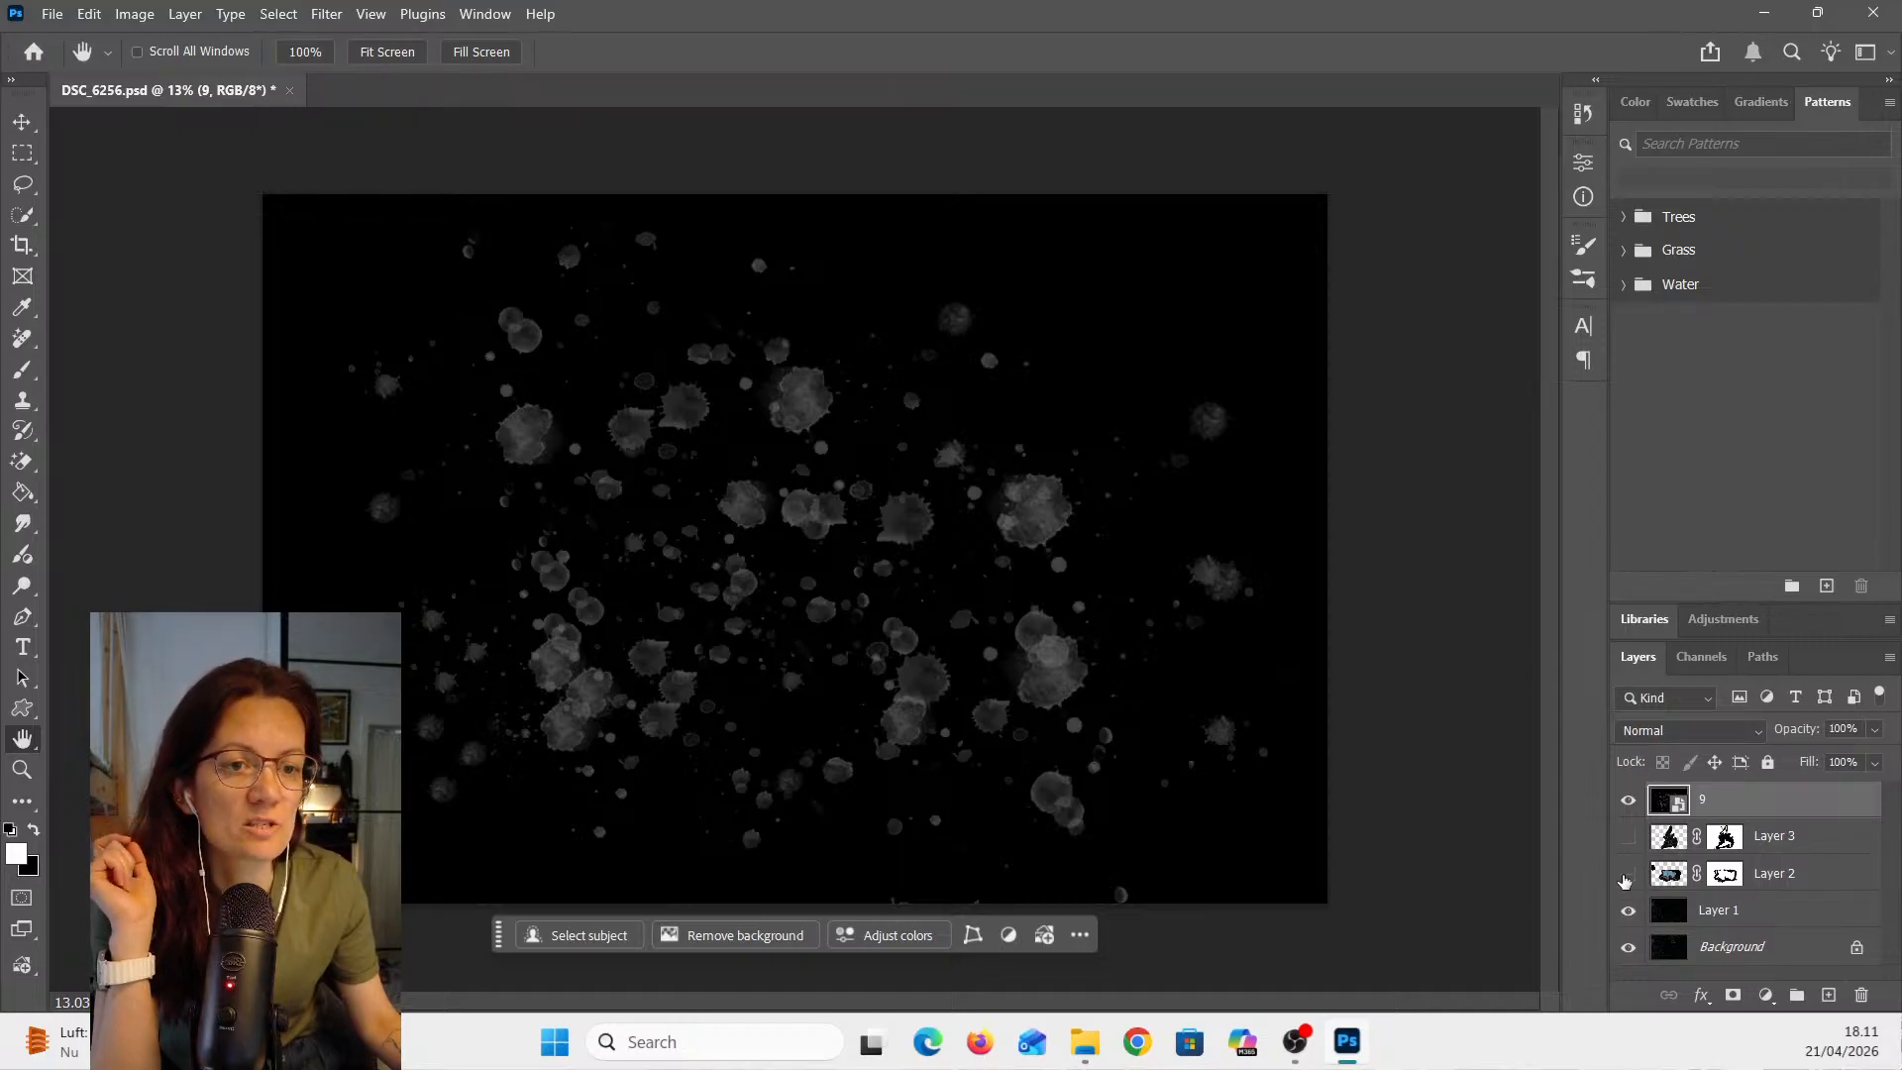
pyautogui.click(1630, 802)
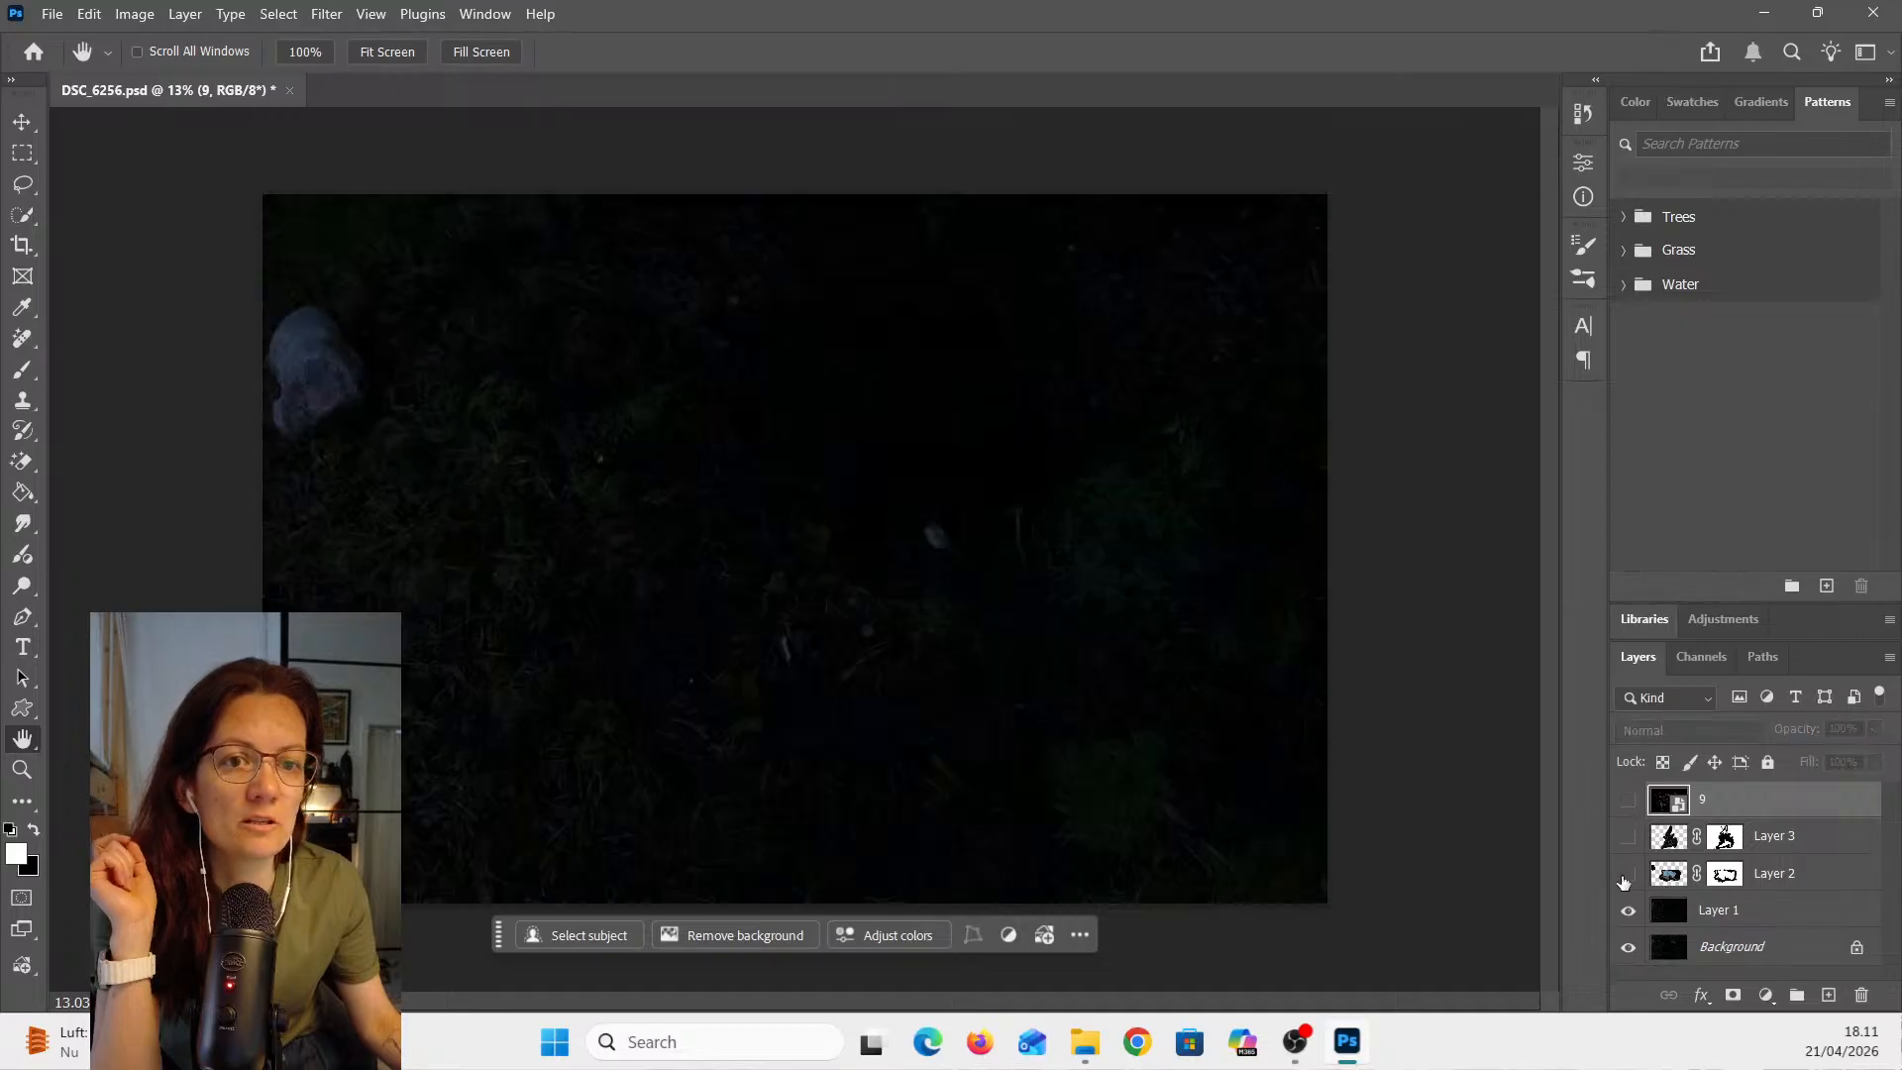
pyautogui.click(1628, 875)
pyautogui.click(1628, 838)
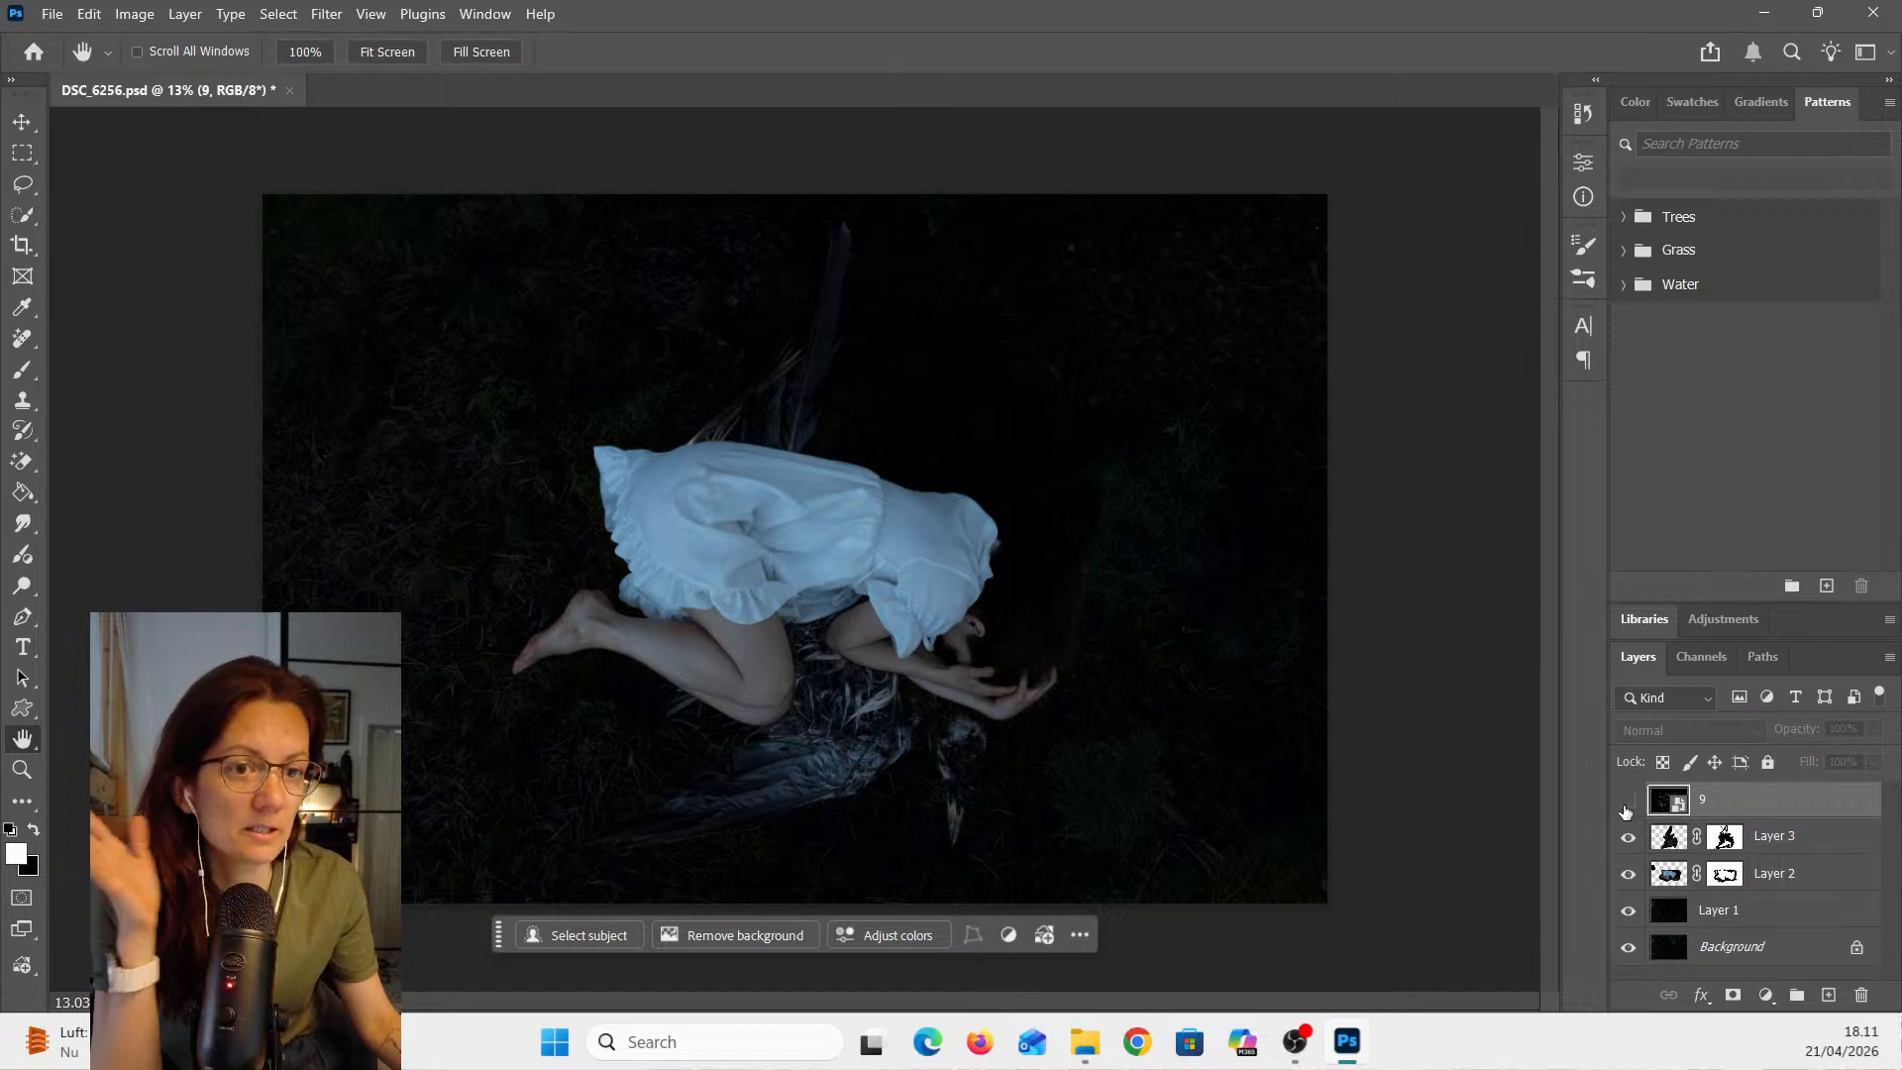
pyautogui.click(1627, 803)
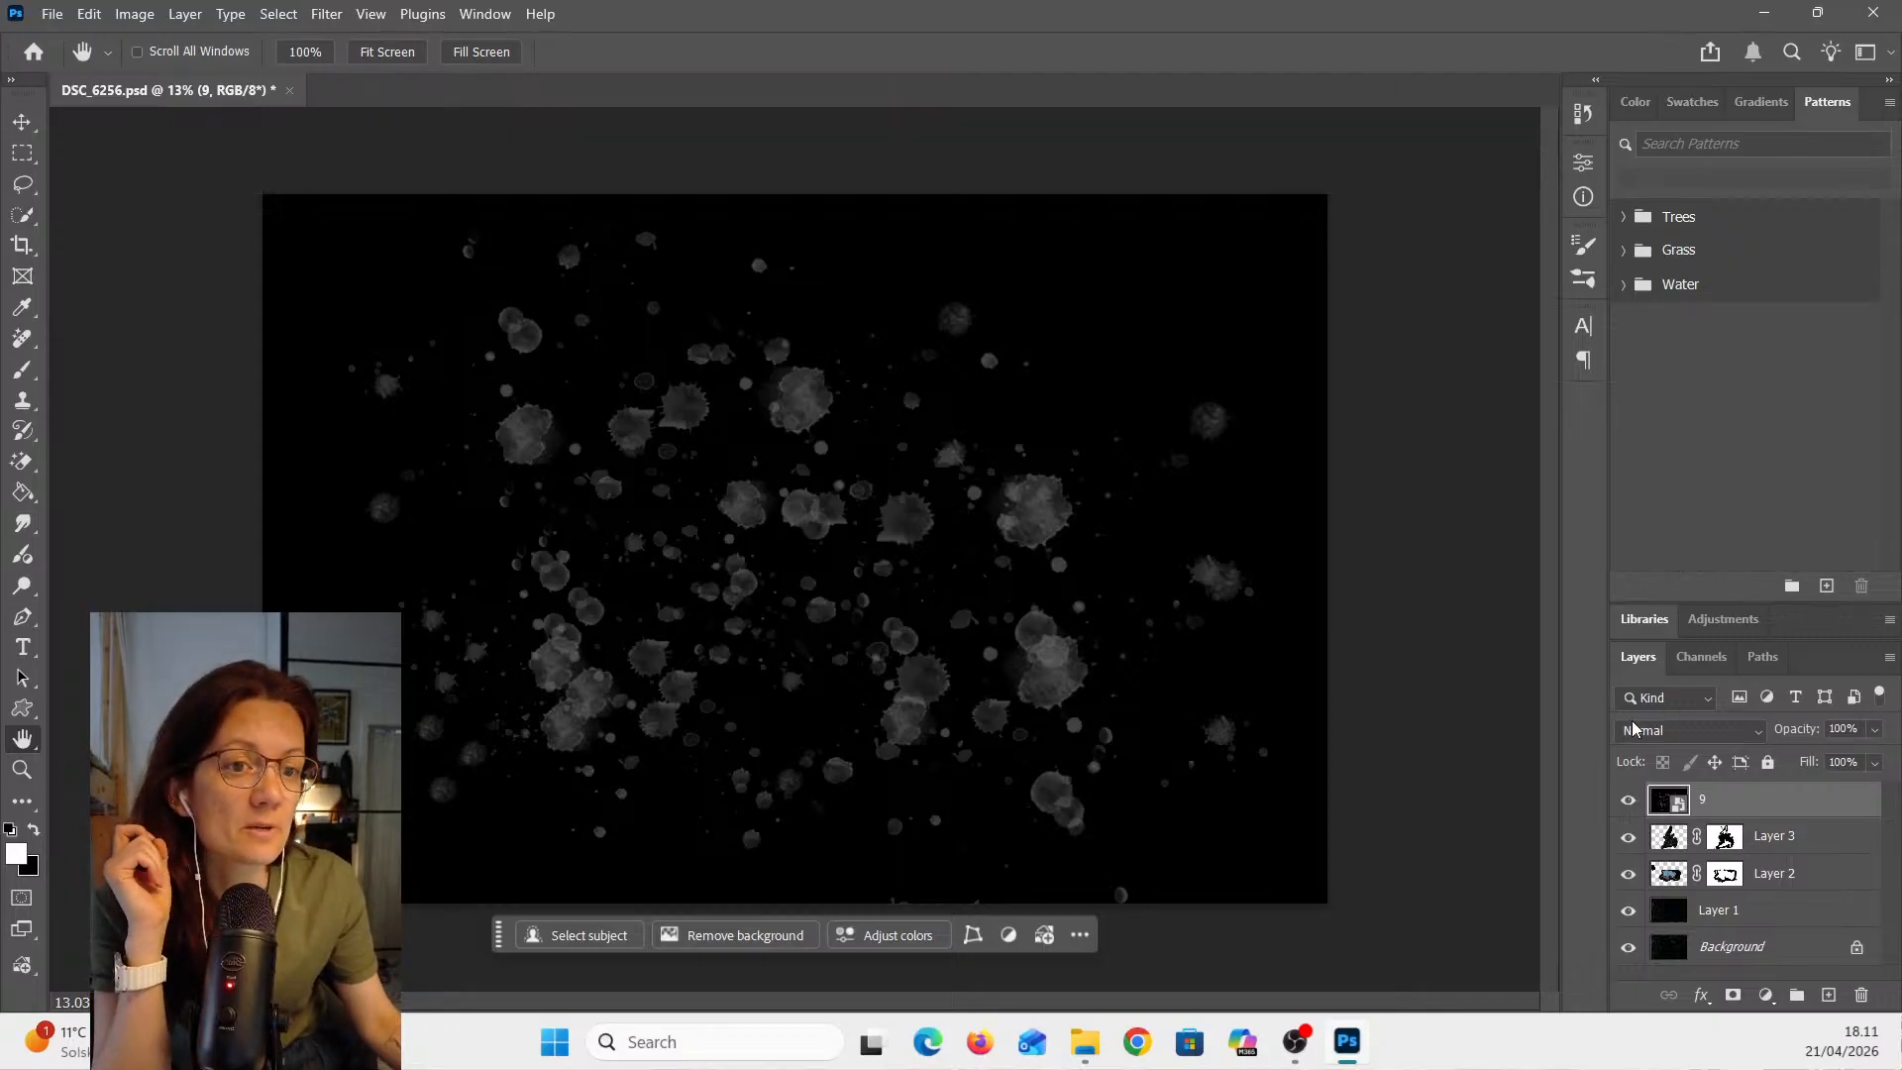
# - Set overlay 9's blend mode to Lighter Color
pyautogui.click(1693, 741)
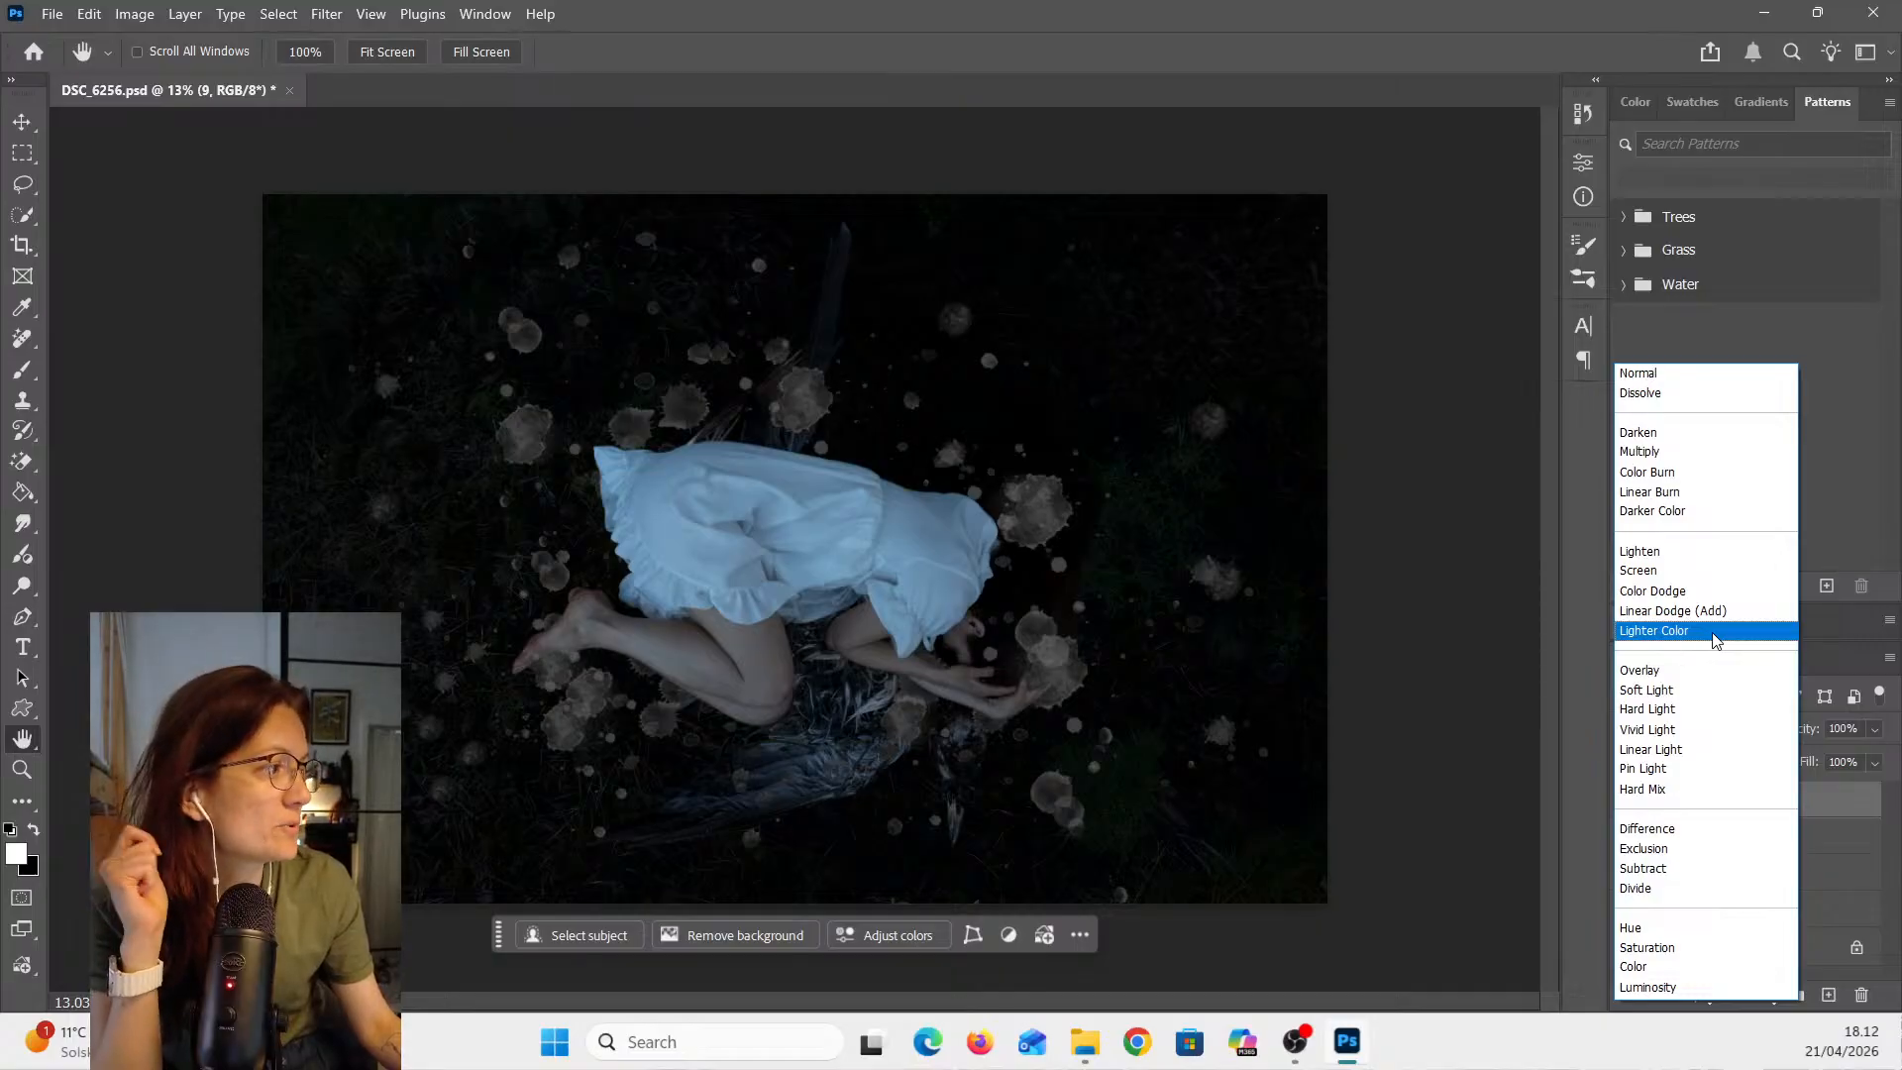
pyautogui.click(1714, 634)
pyautogui.click(1702, 727)
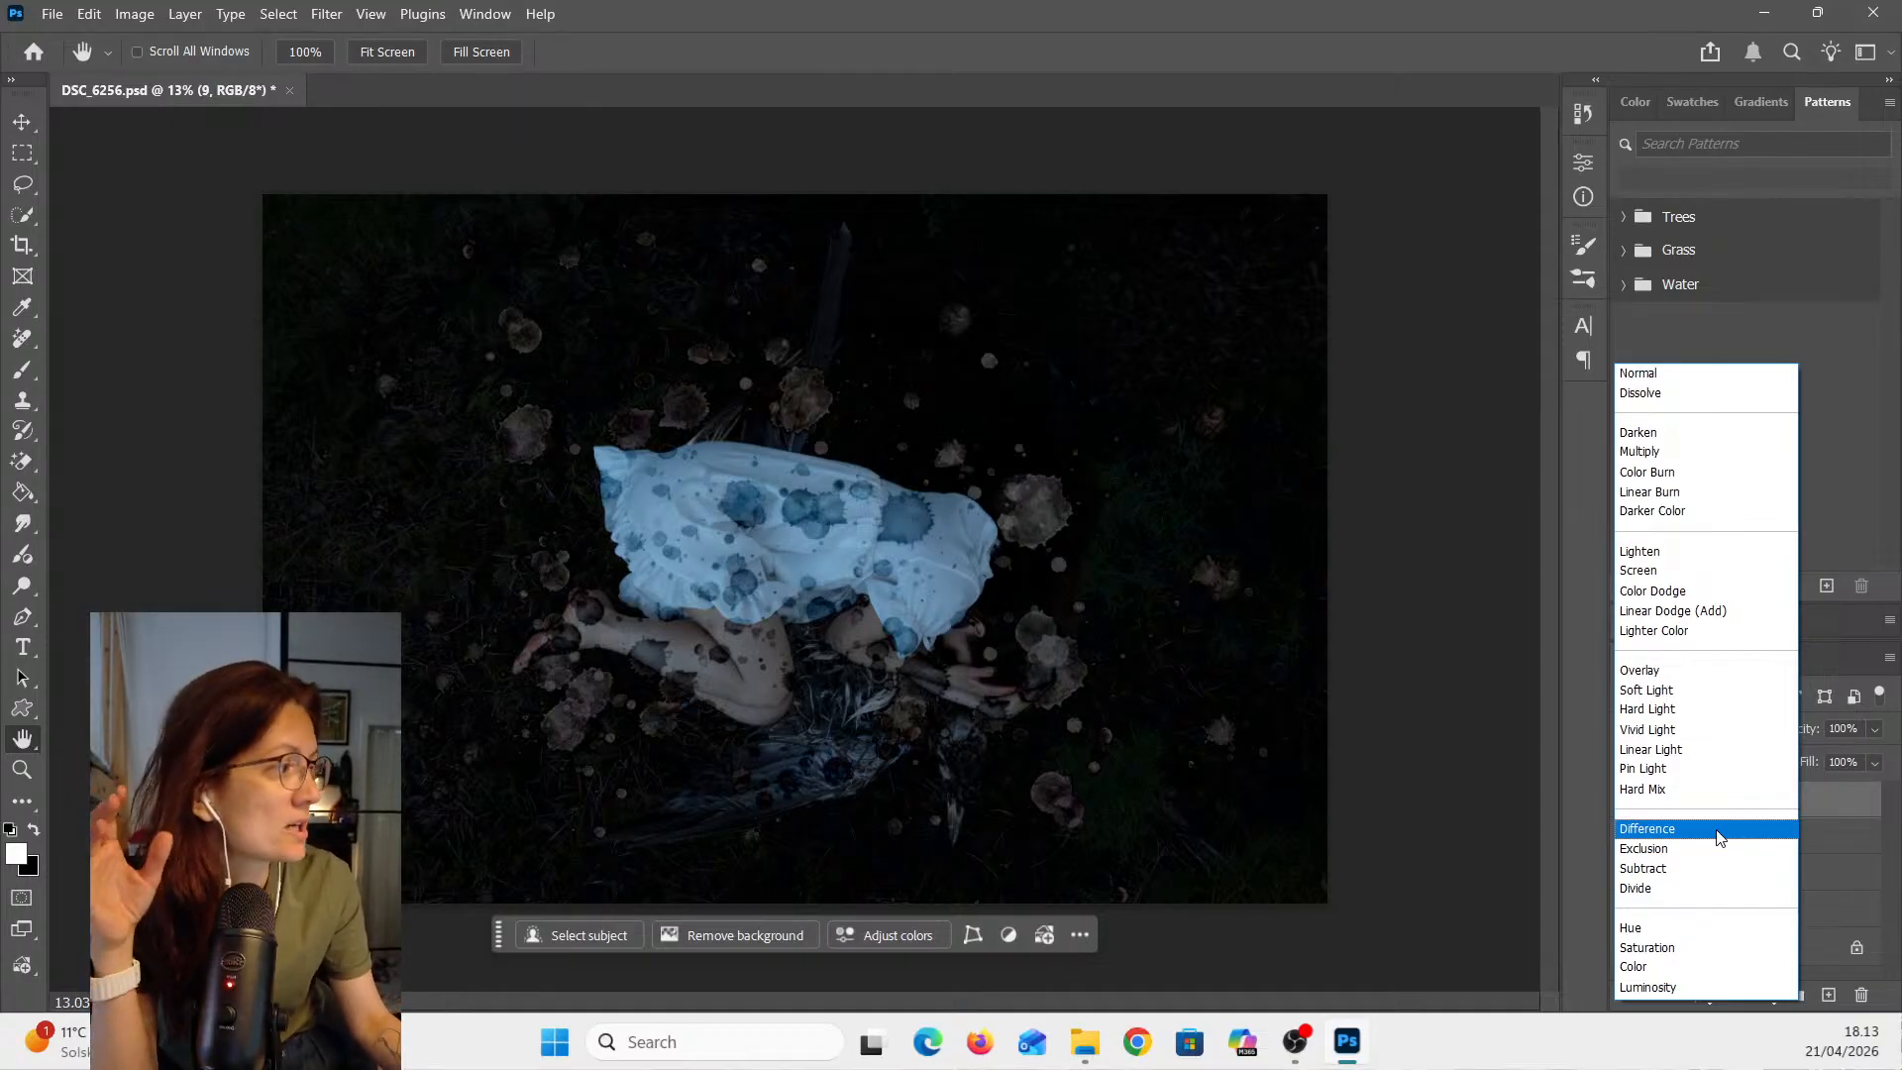
pyautogui.click(1716, 639)
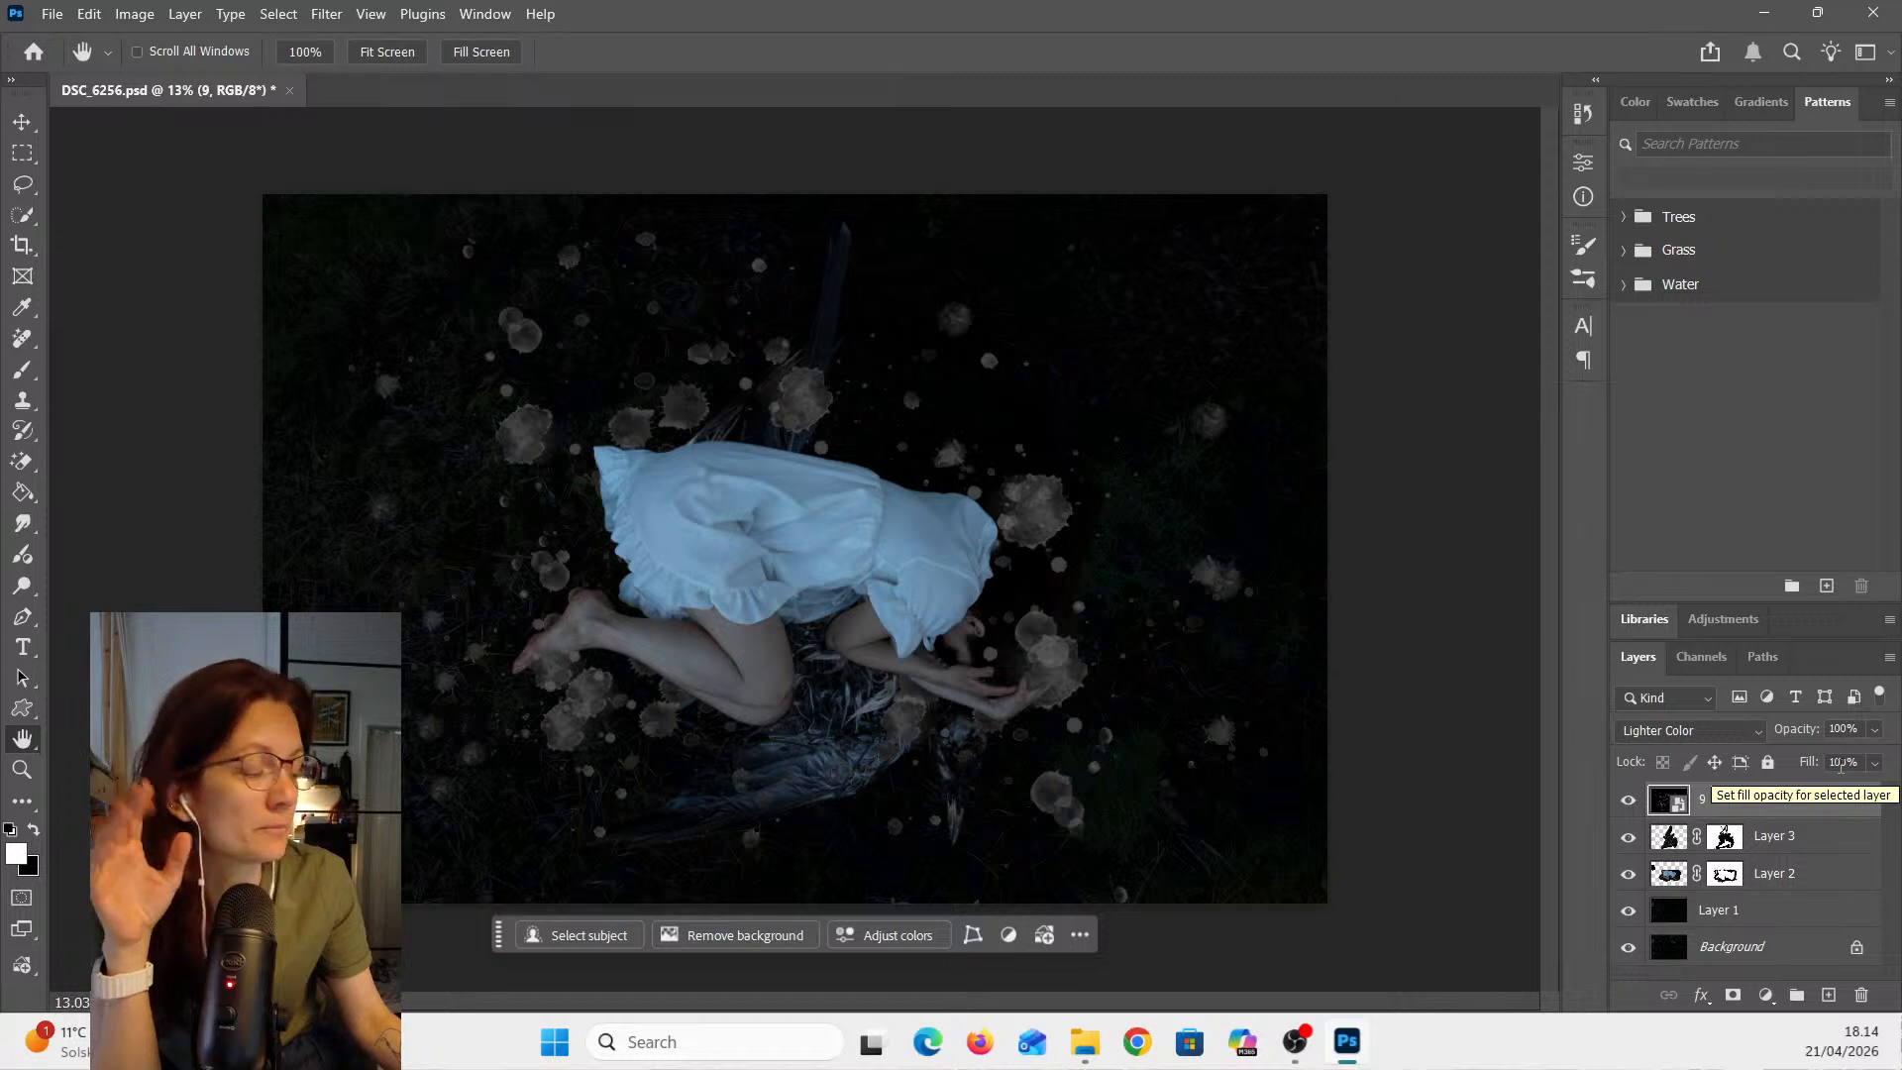
# - Set overlay 9's opacity to 48% and its fill to 85%
pyautogui.click(1873, 731)
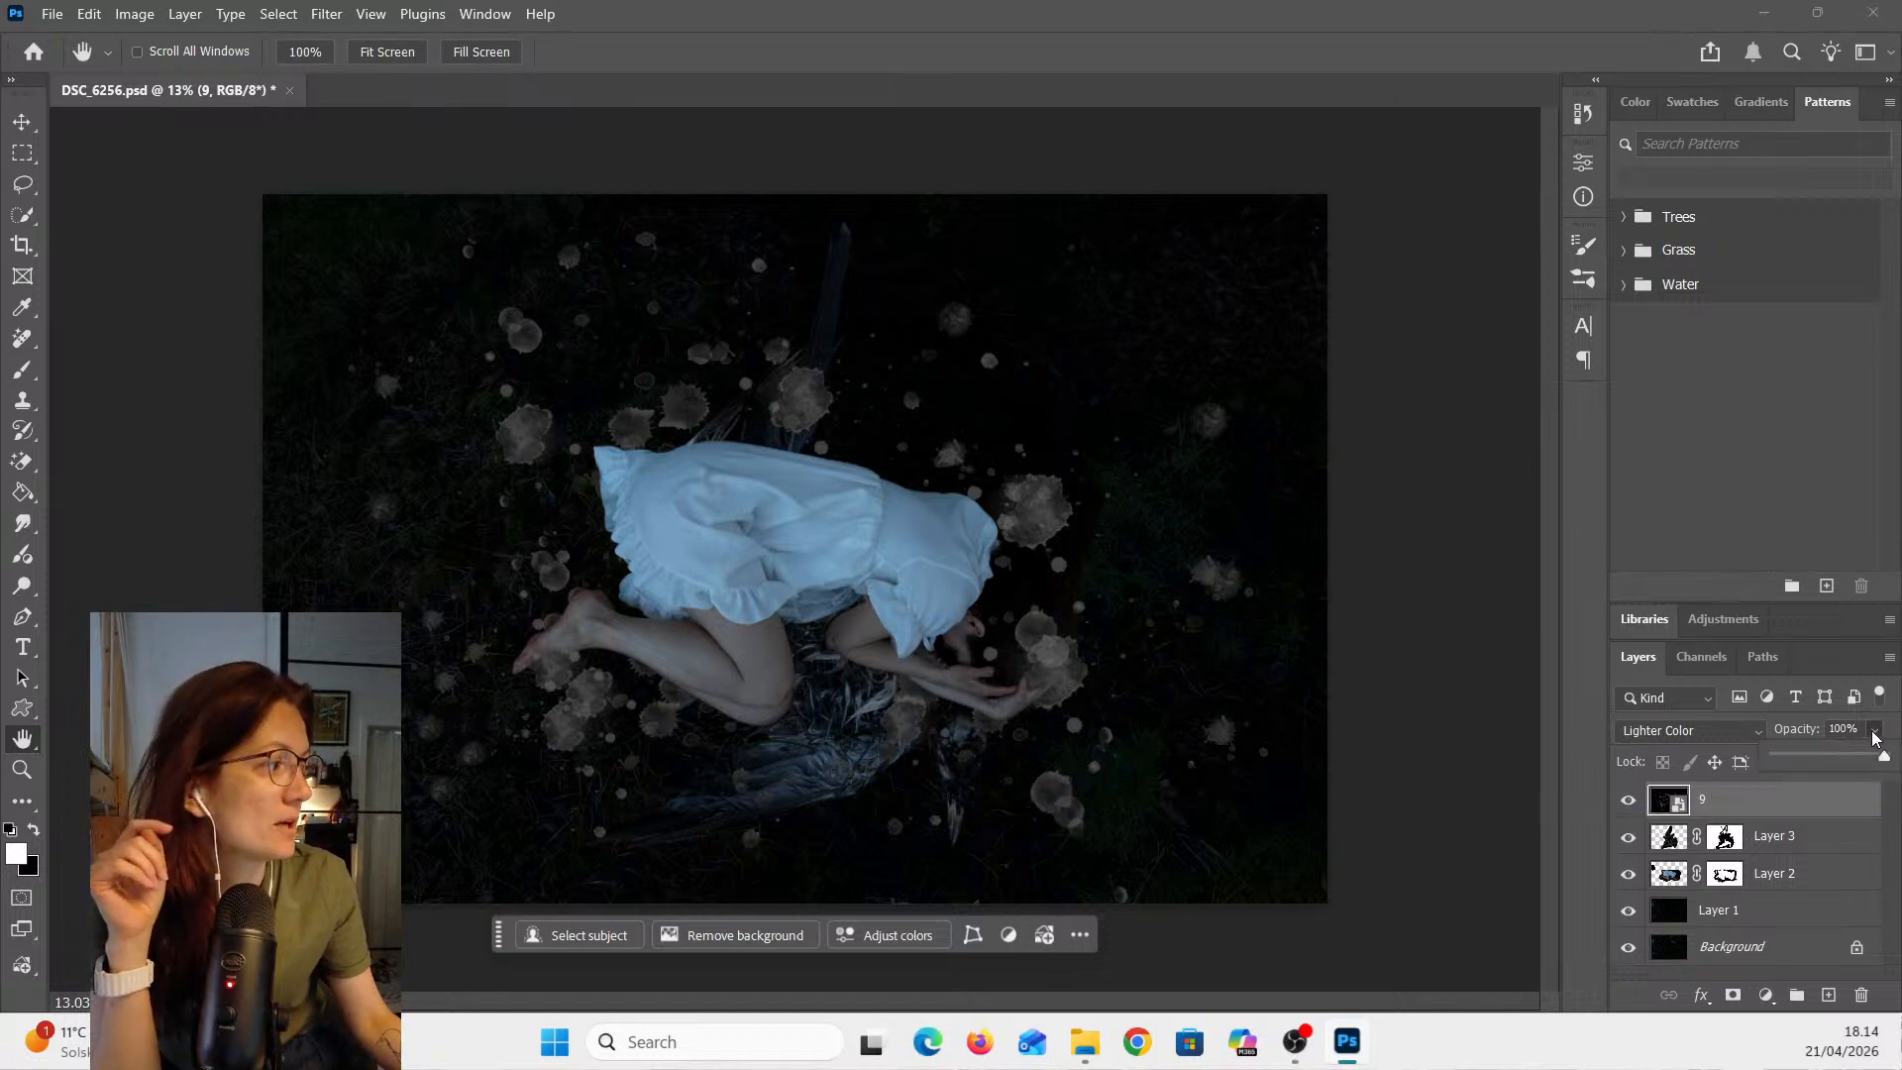
pyautogui.click(1843, 729)
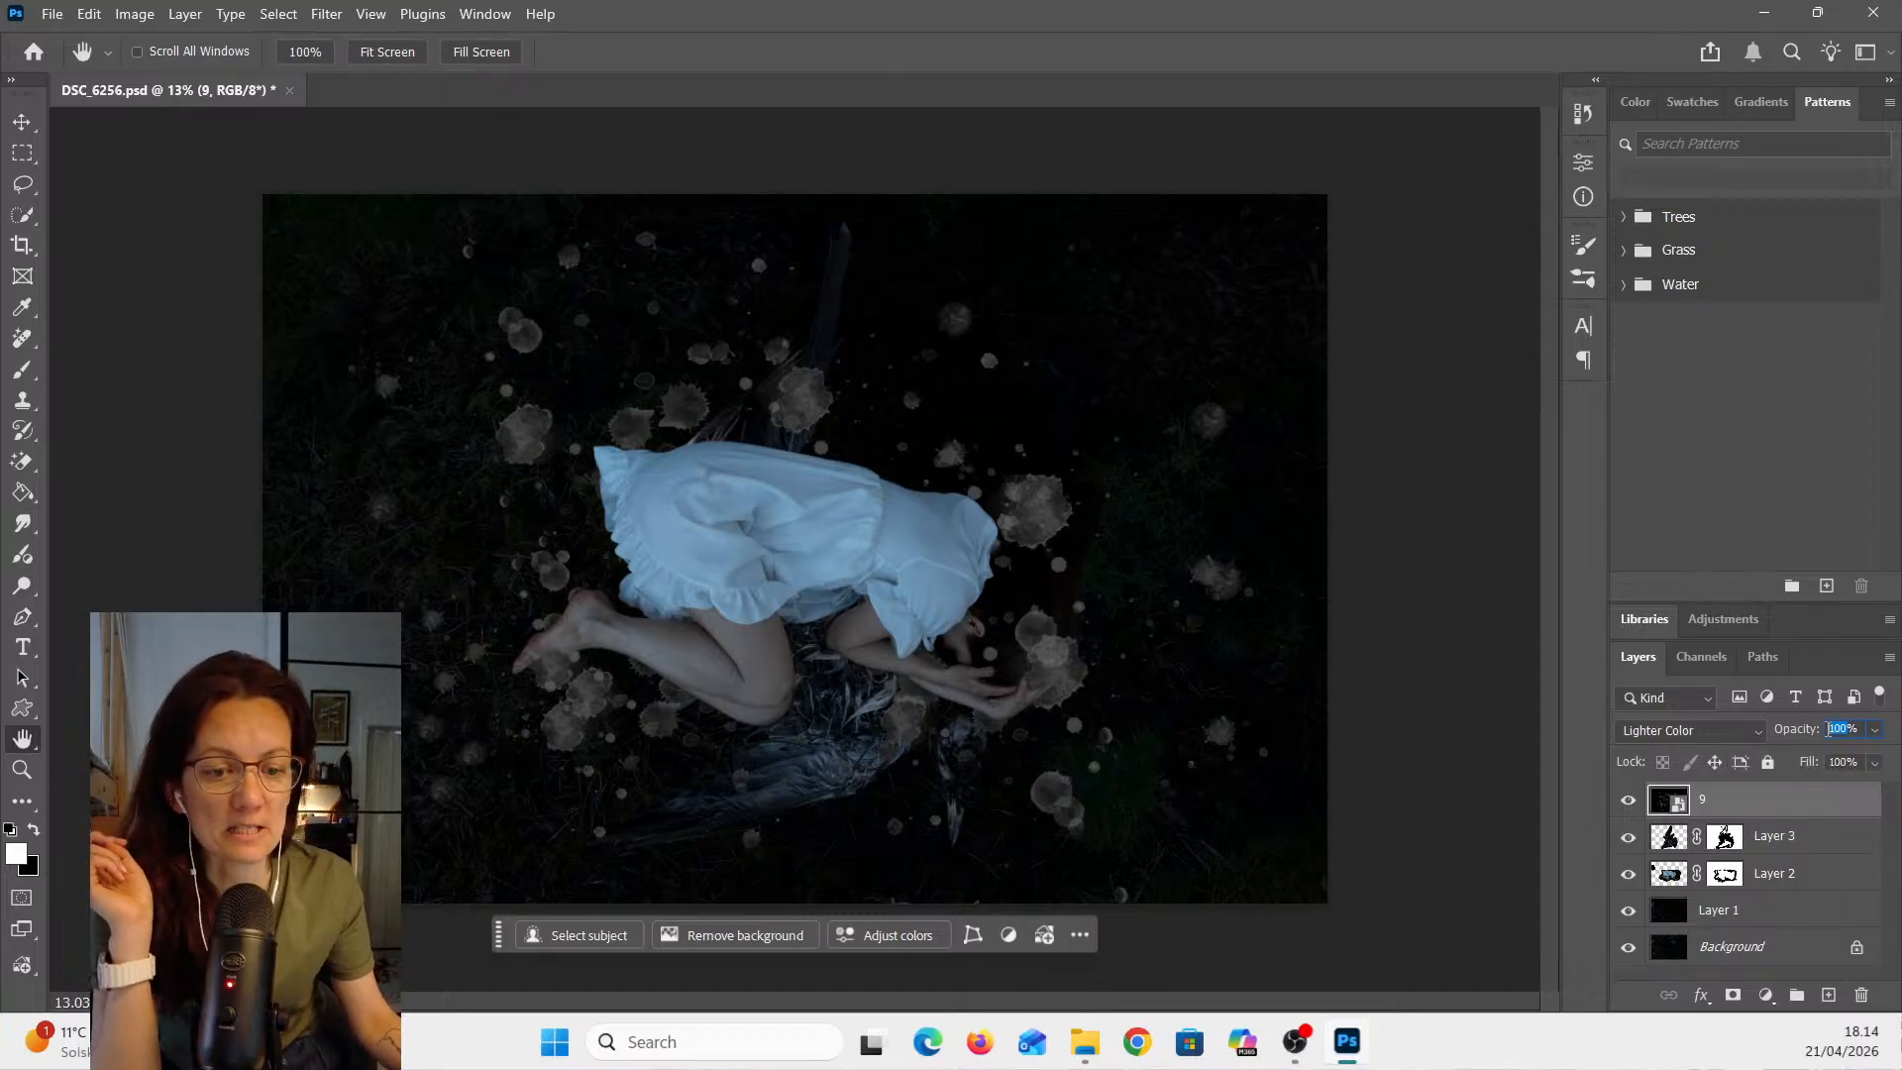
pyautogui.write('48')
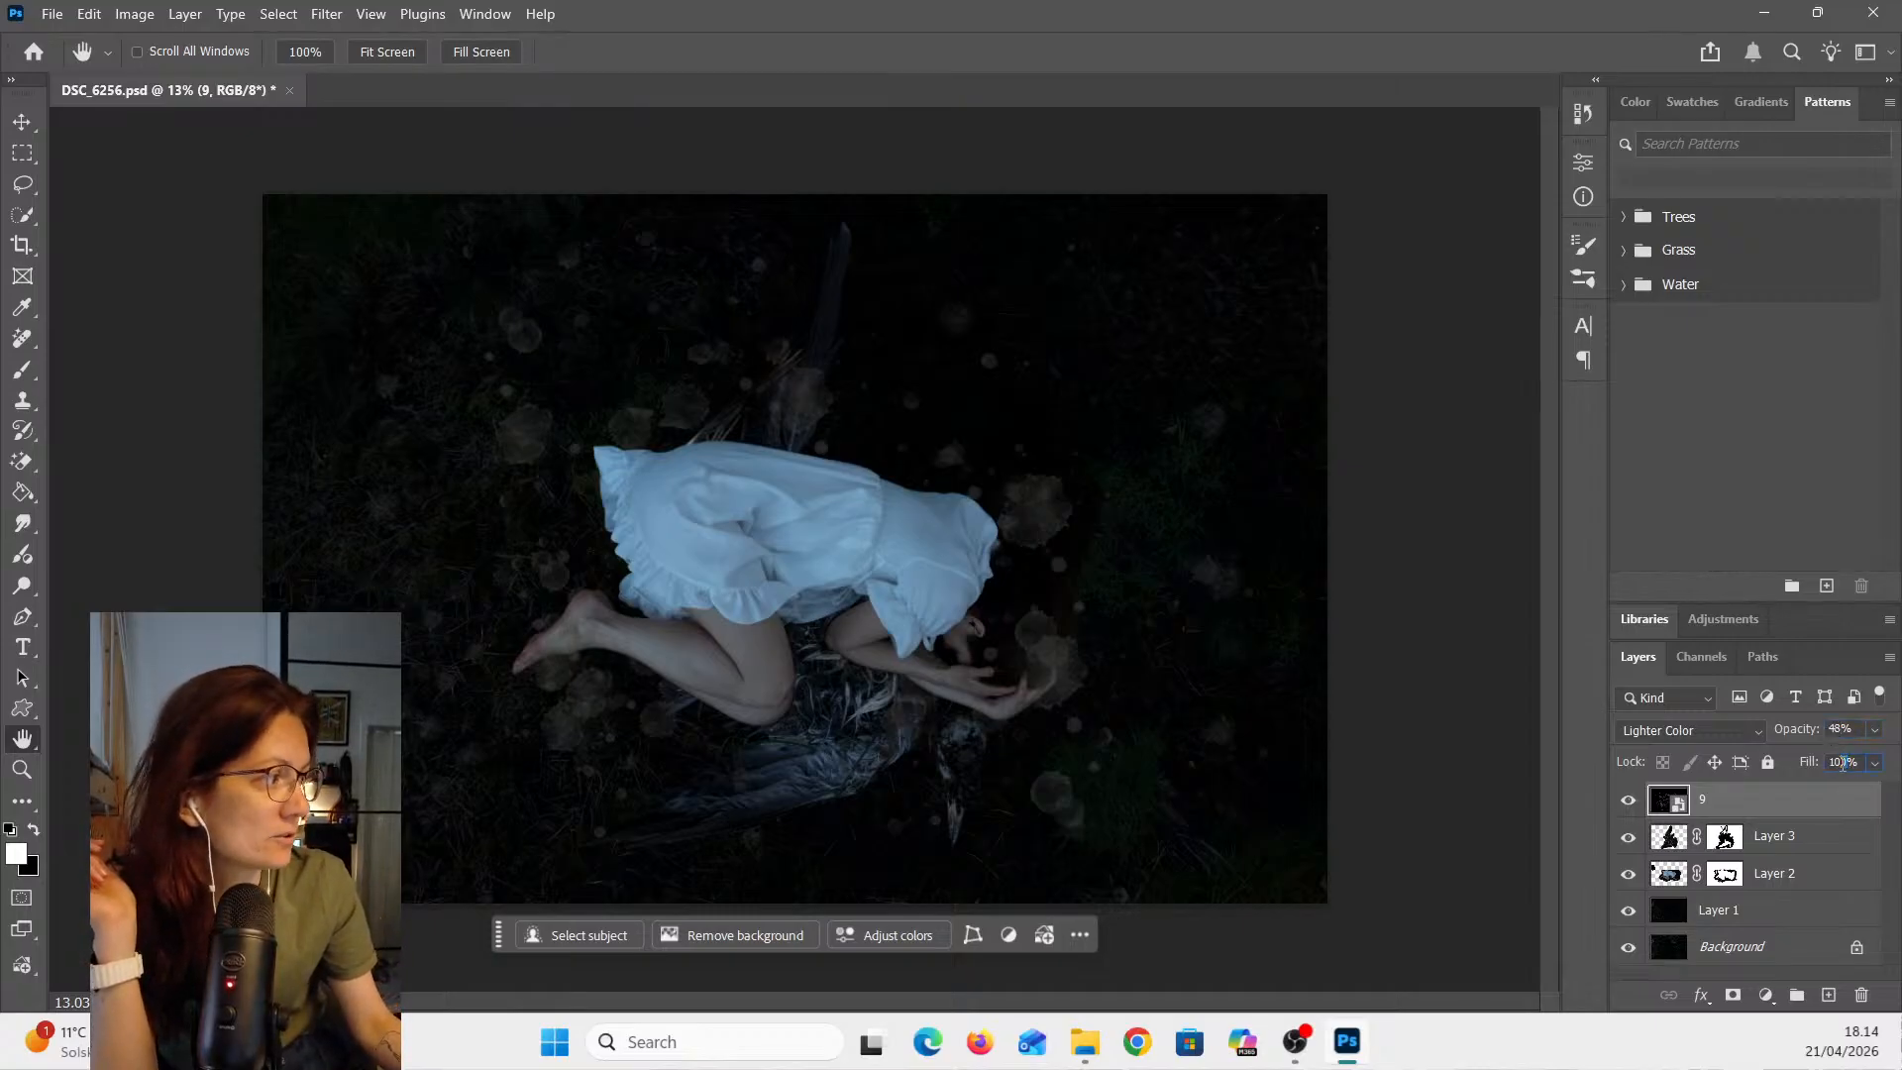
pyautogui.click(1841, 763)
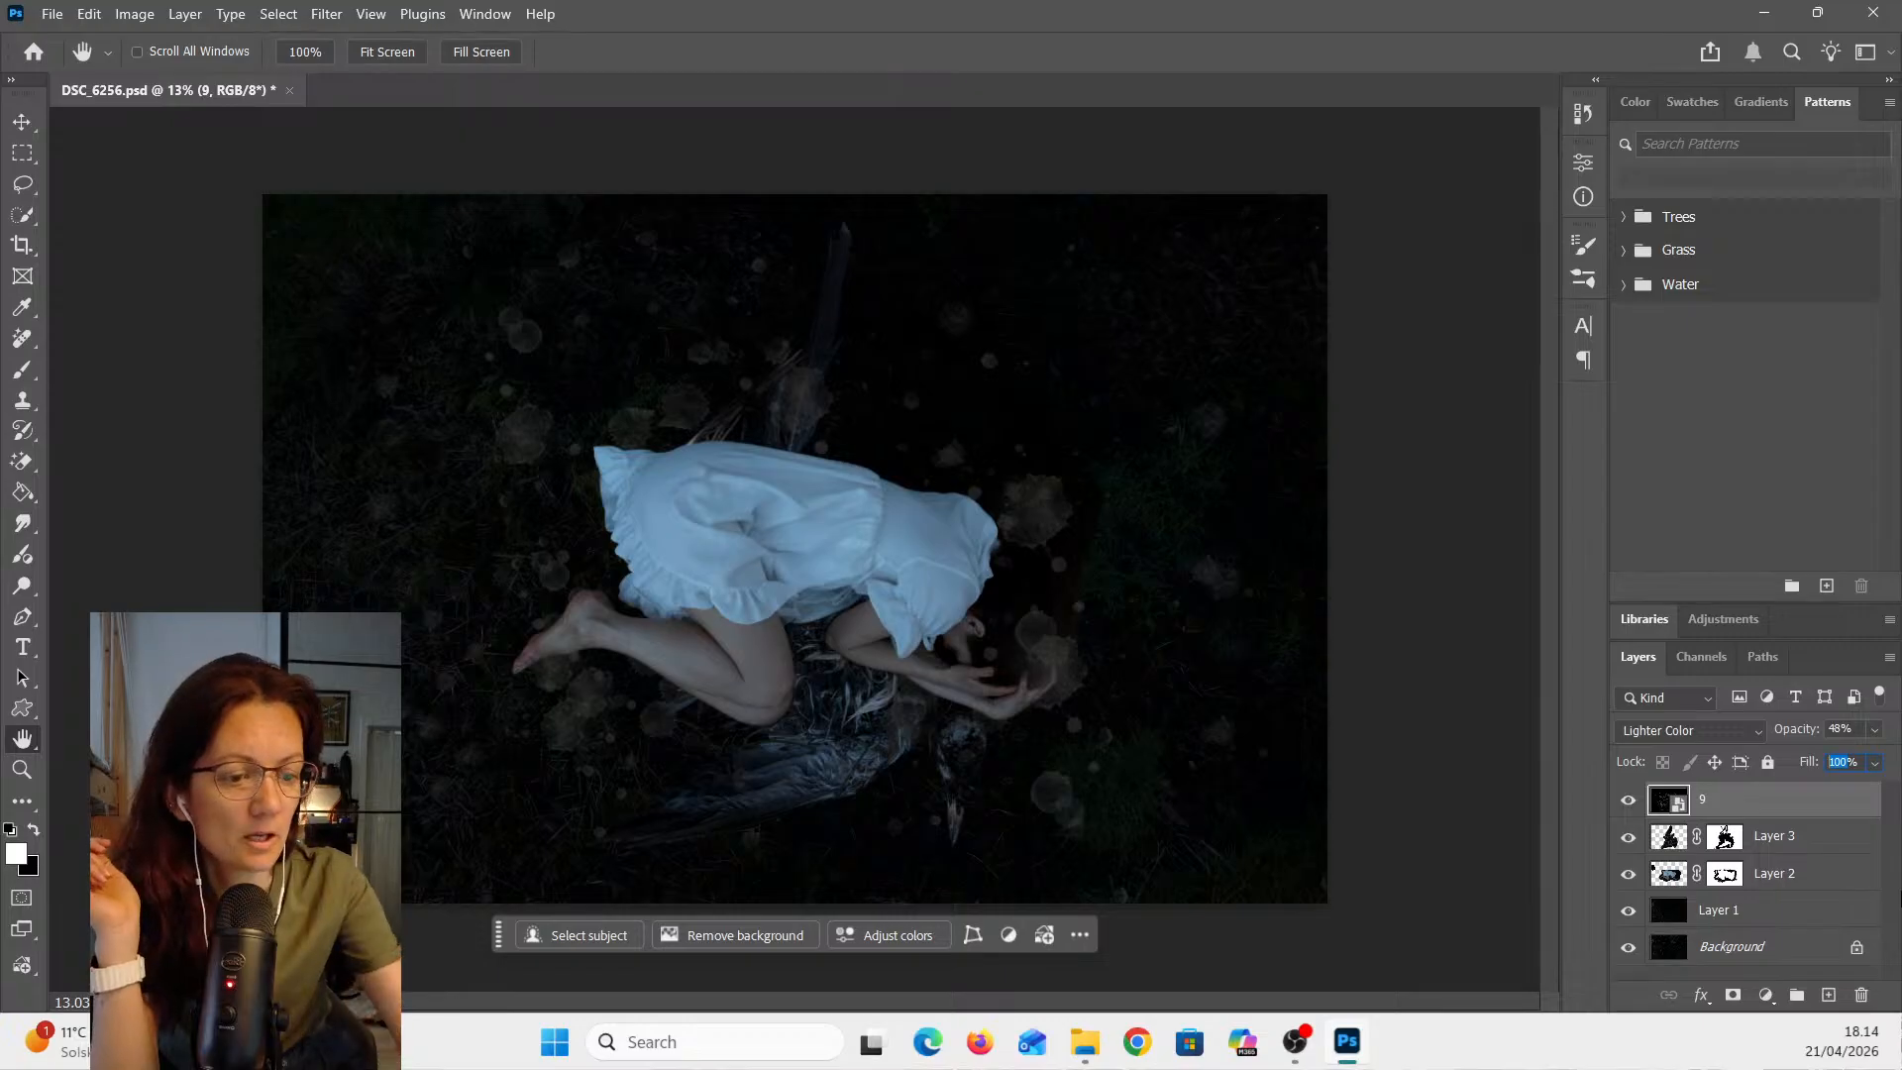
pyautogui.write('85')
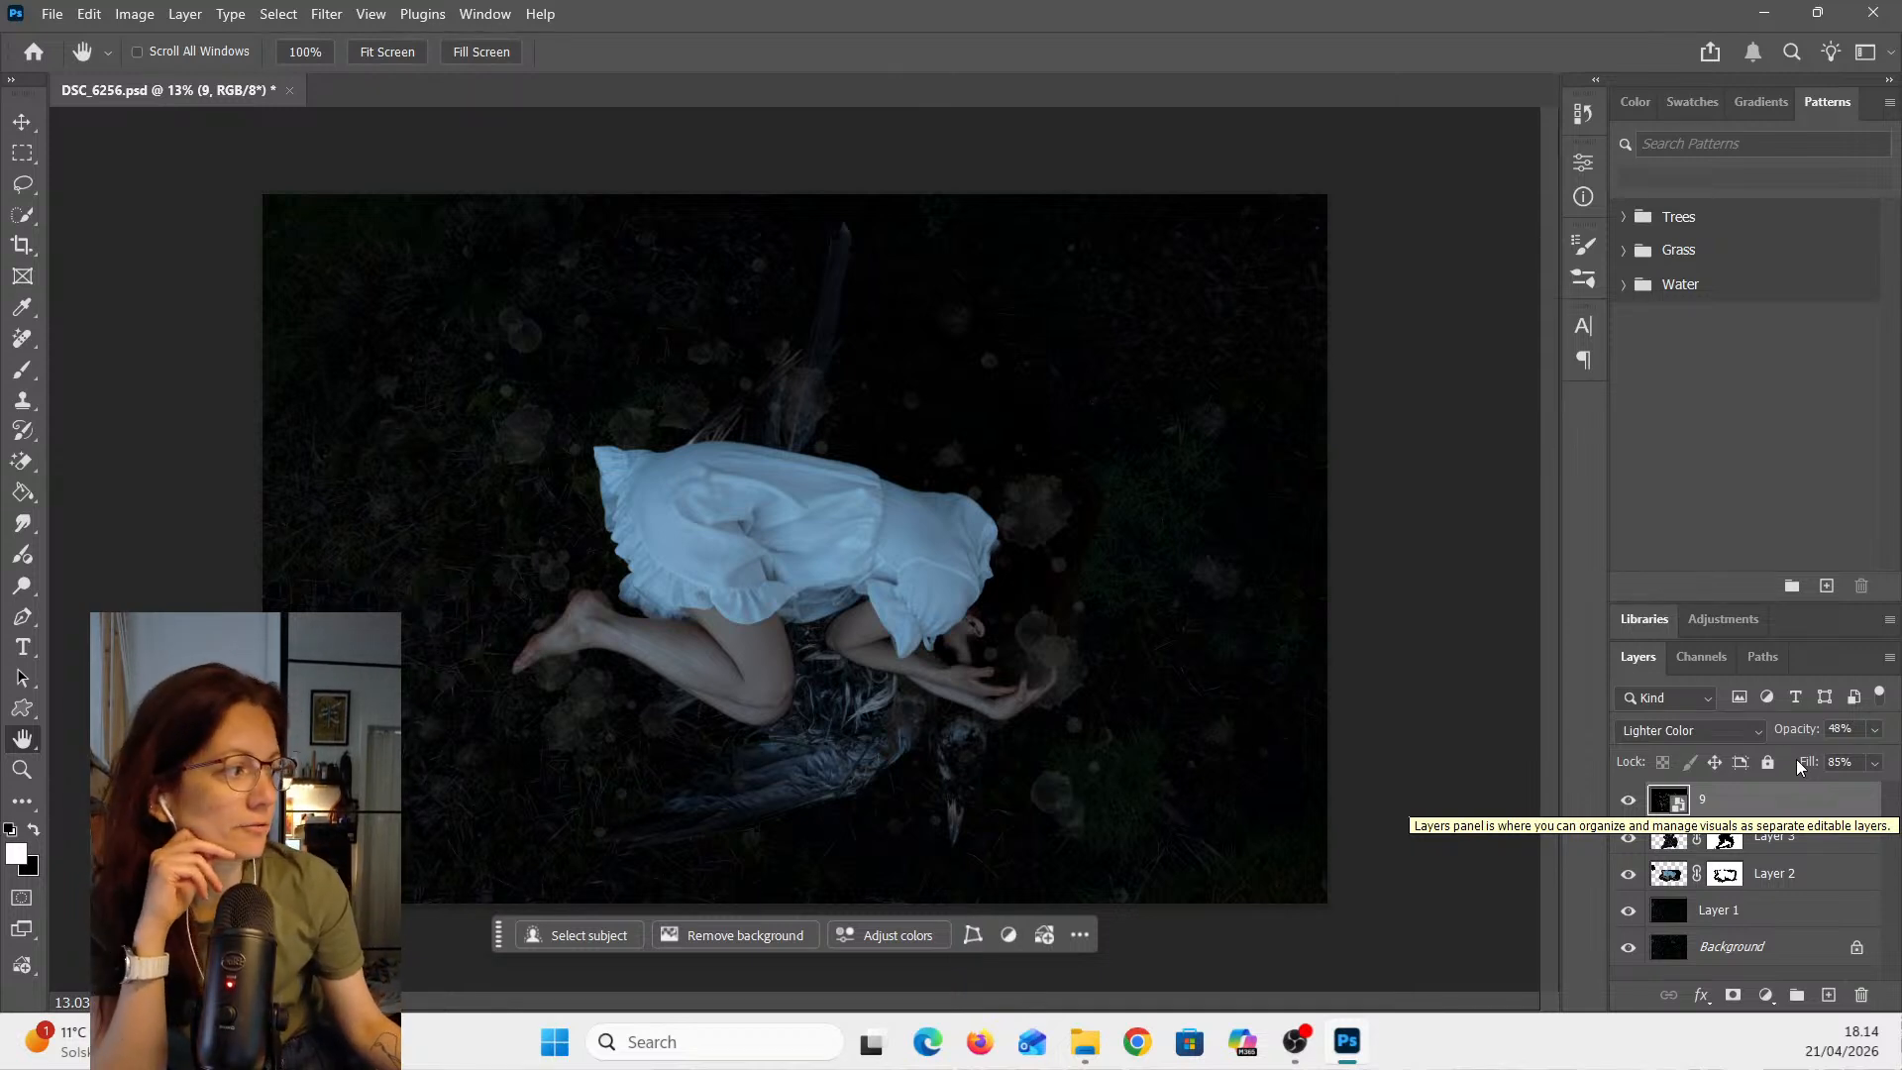
# - Toggle the overlay on and off and zoom in around the woman's head to examine the watercolor spots
pyautogui.click(1628, 802)
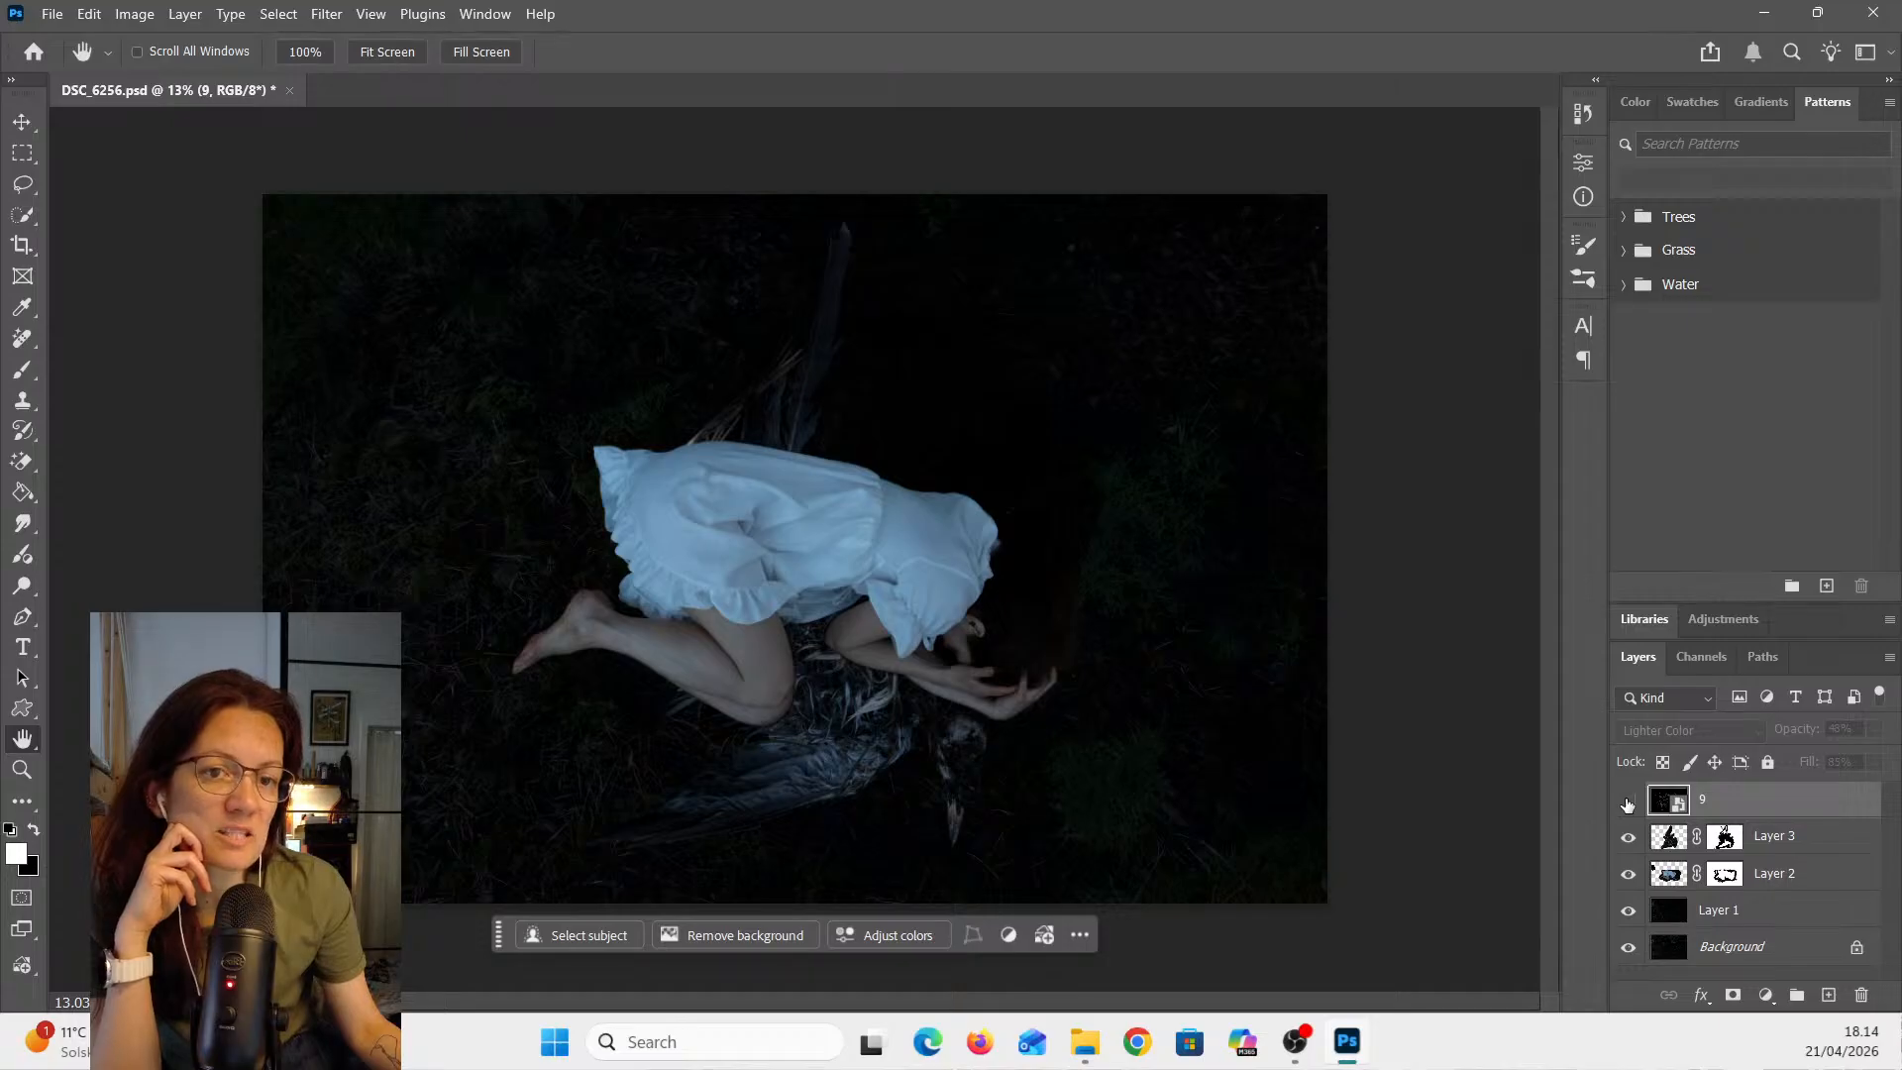
pyautogui.click(1628, 803)
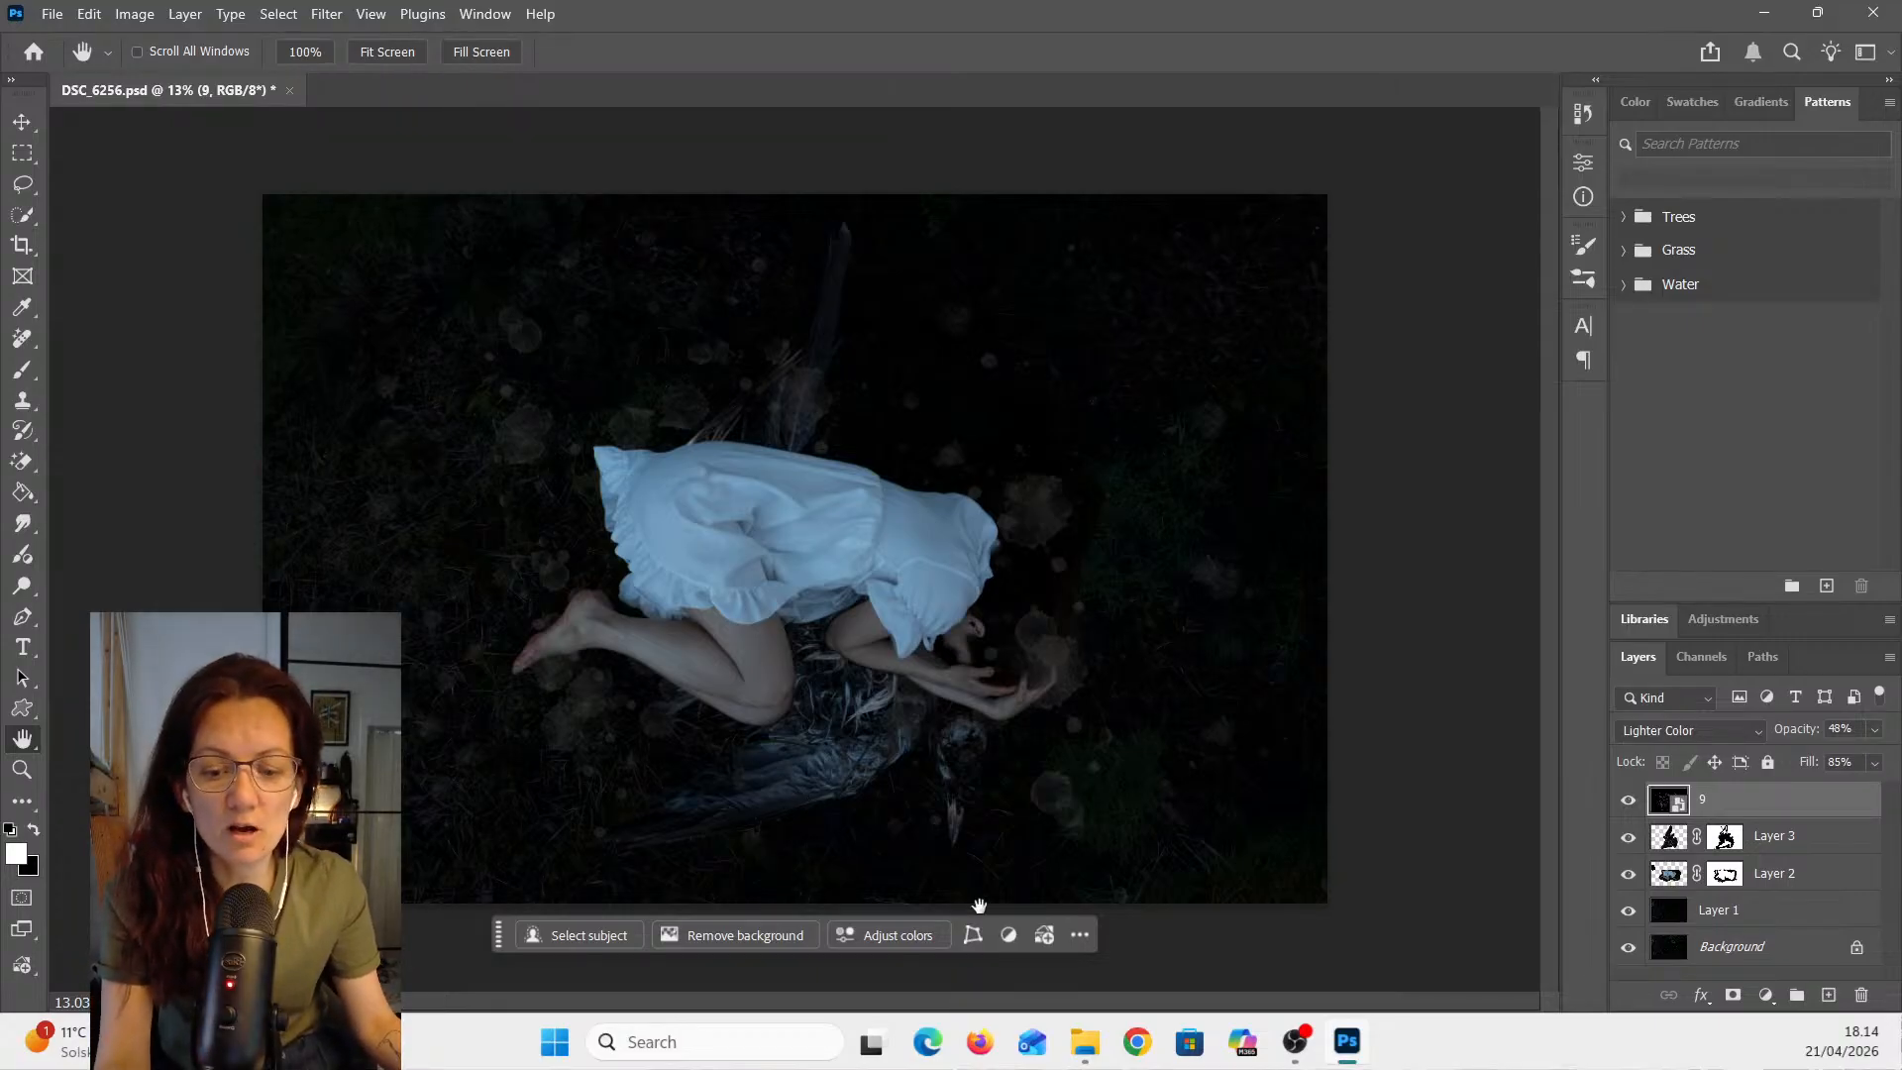
pyautogui.scroll(5, 924, 741)
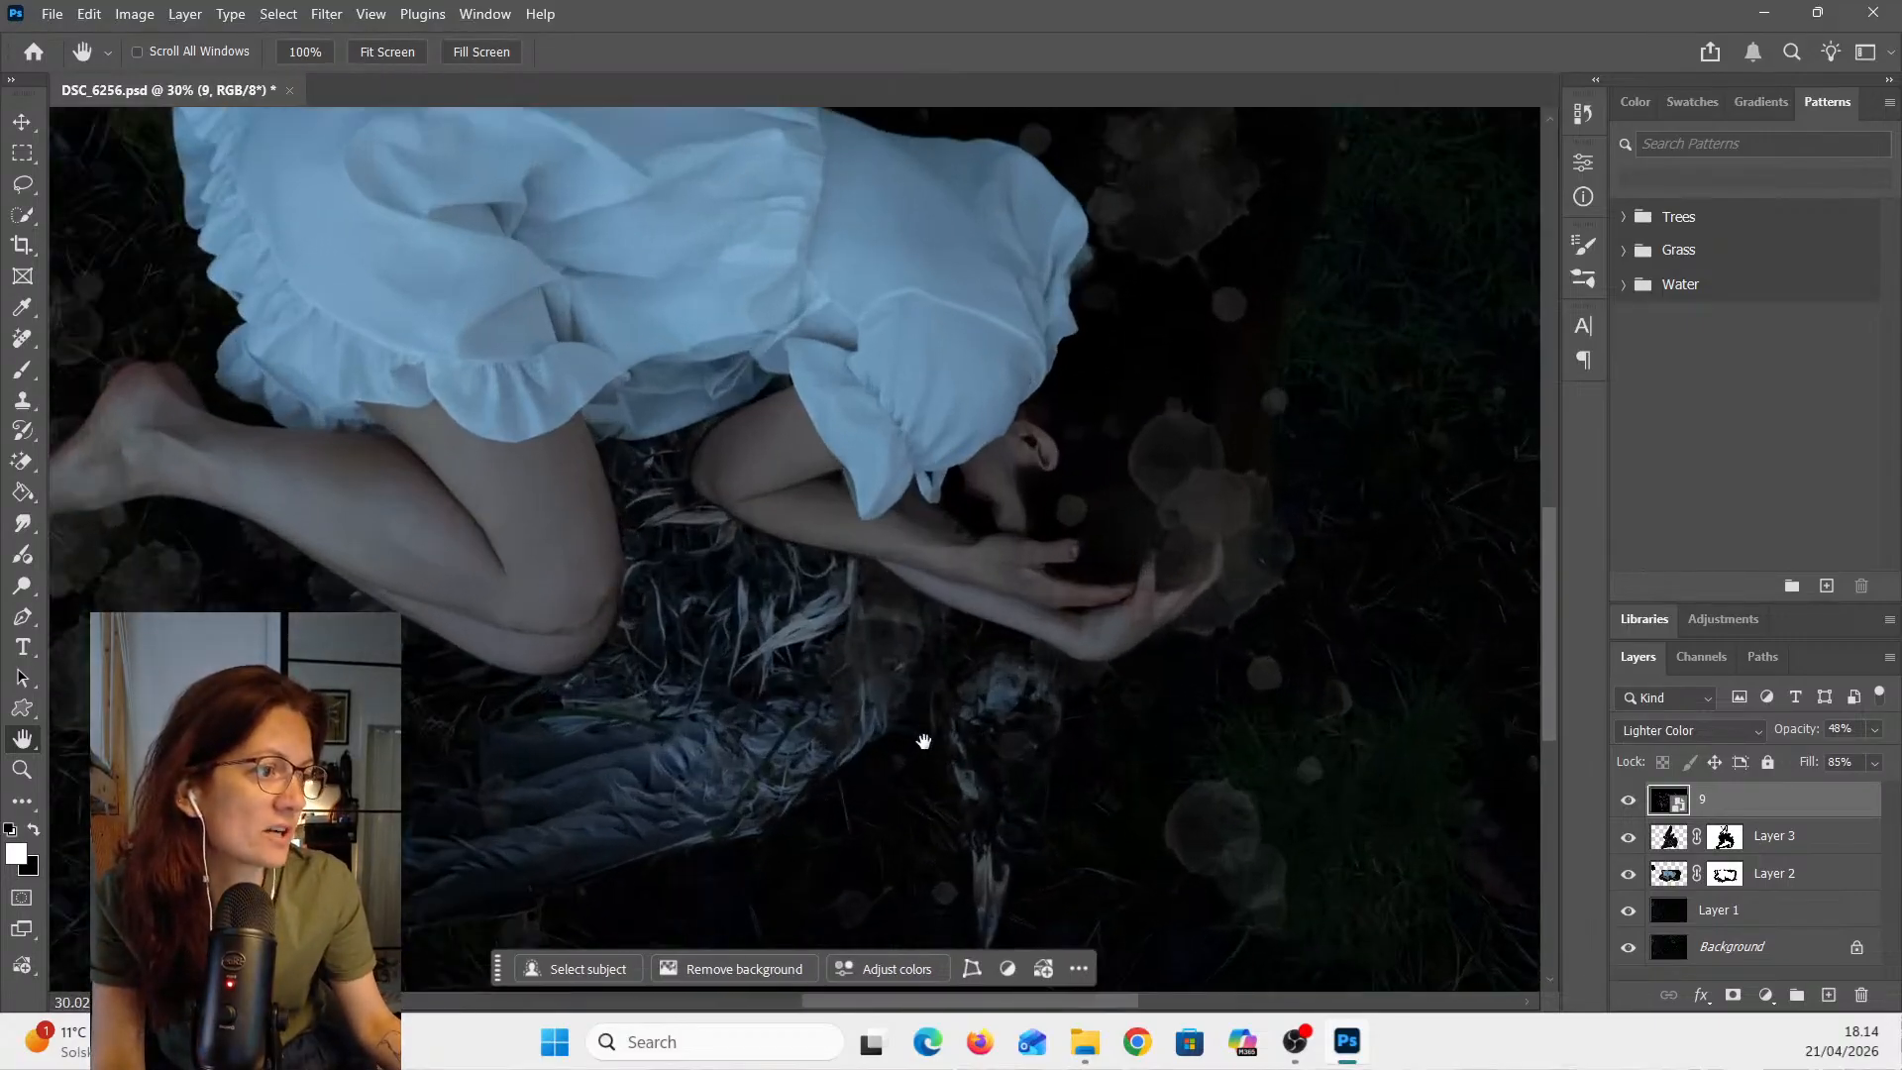
pyautogui.scroll(2, 929, 728)
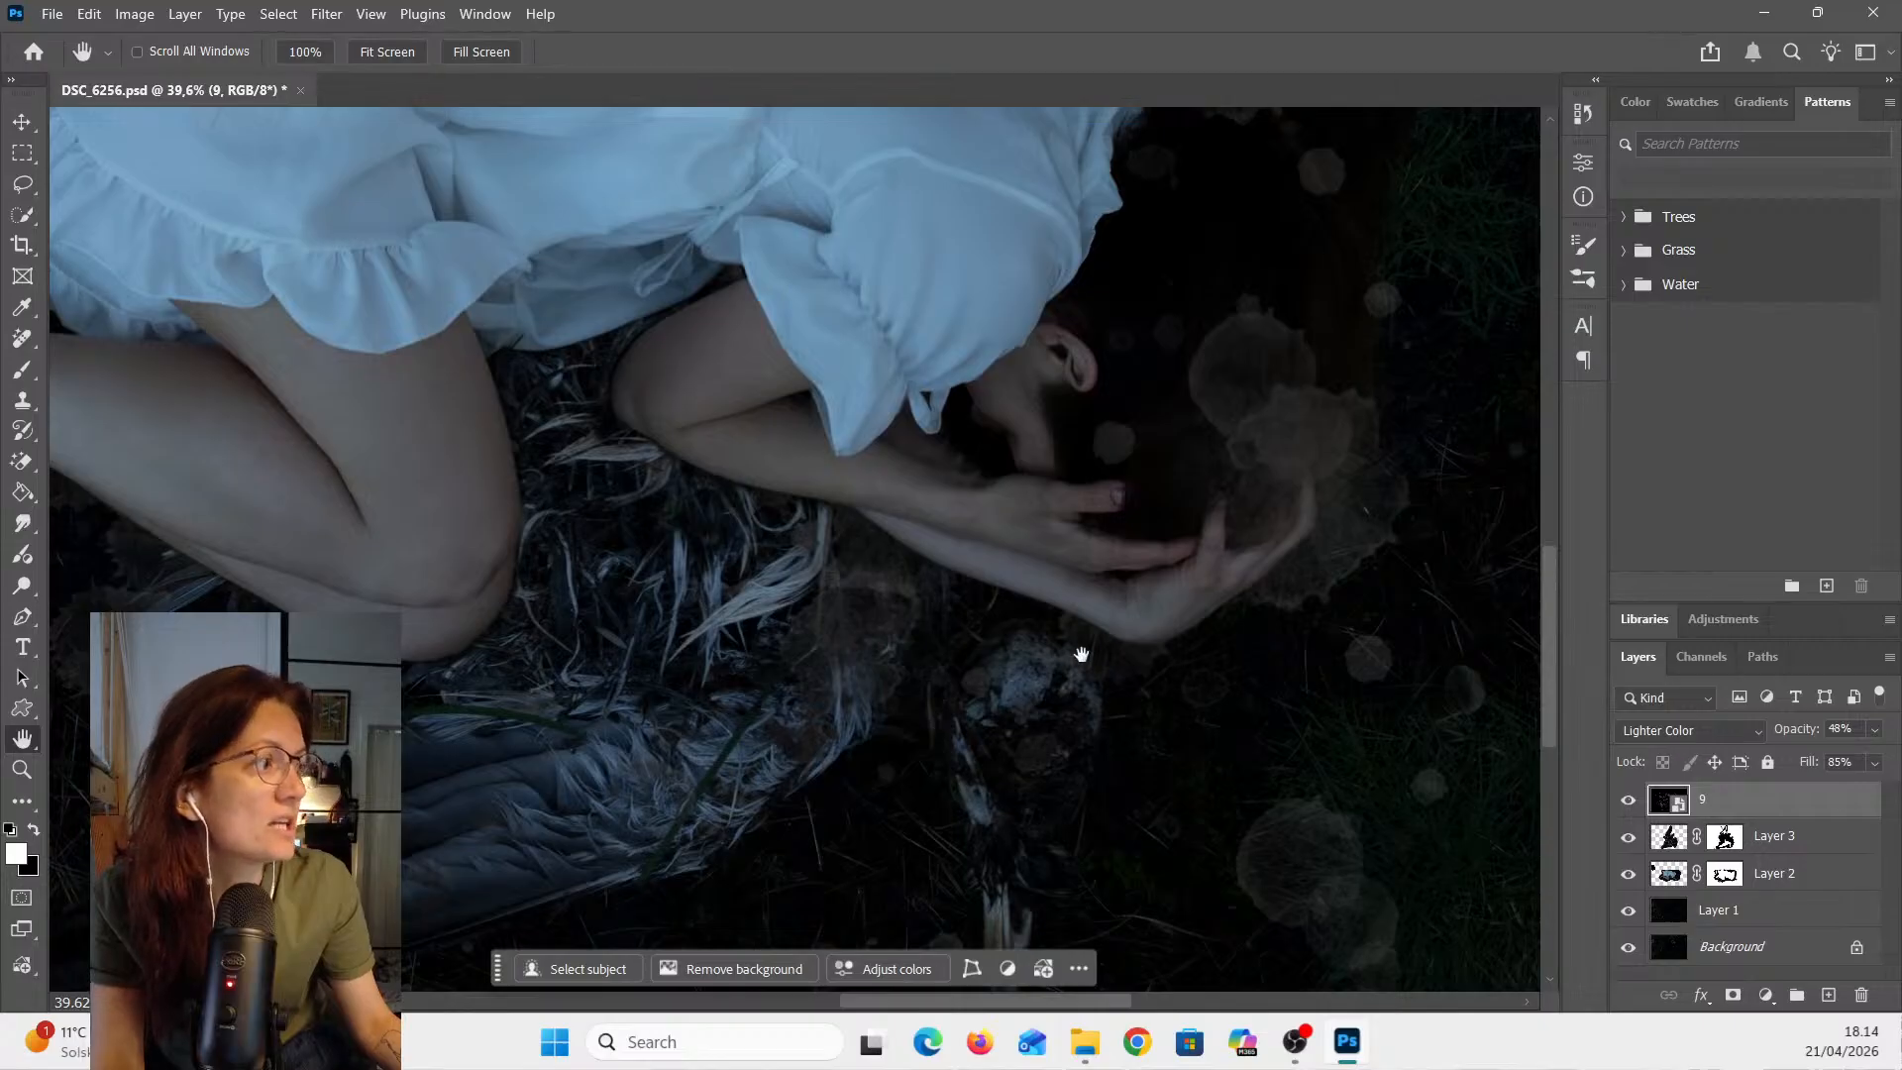
pyautogui.scroll(-1, 1080, 656)
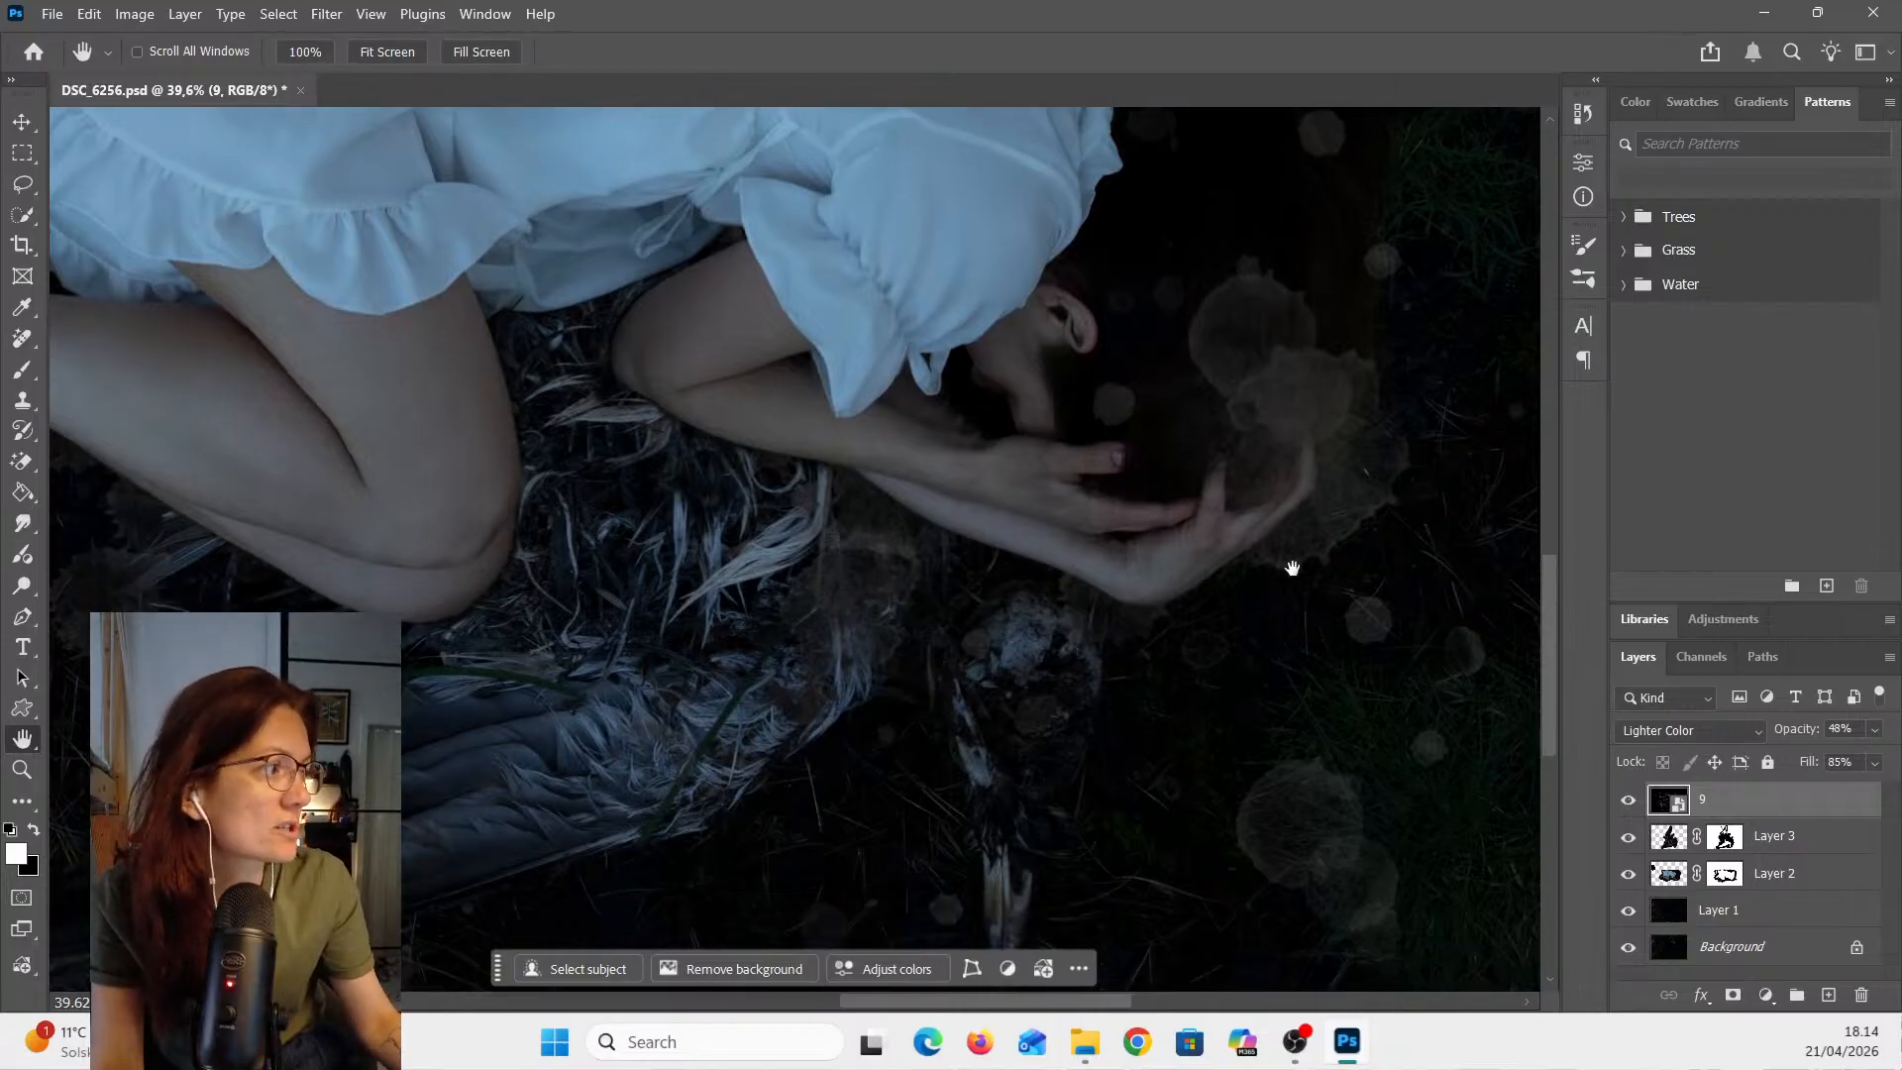
pyautogui.moveTo(953, 1003); pyautogui.dragTo(991, 1005)
pyautogui.scroll(-1, 1088, 754)
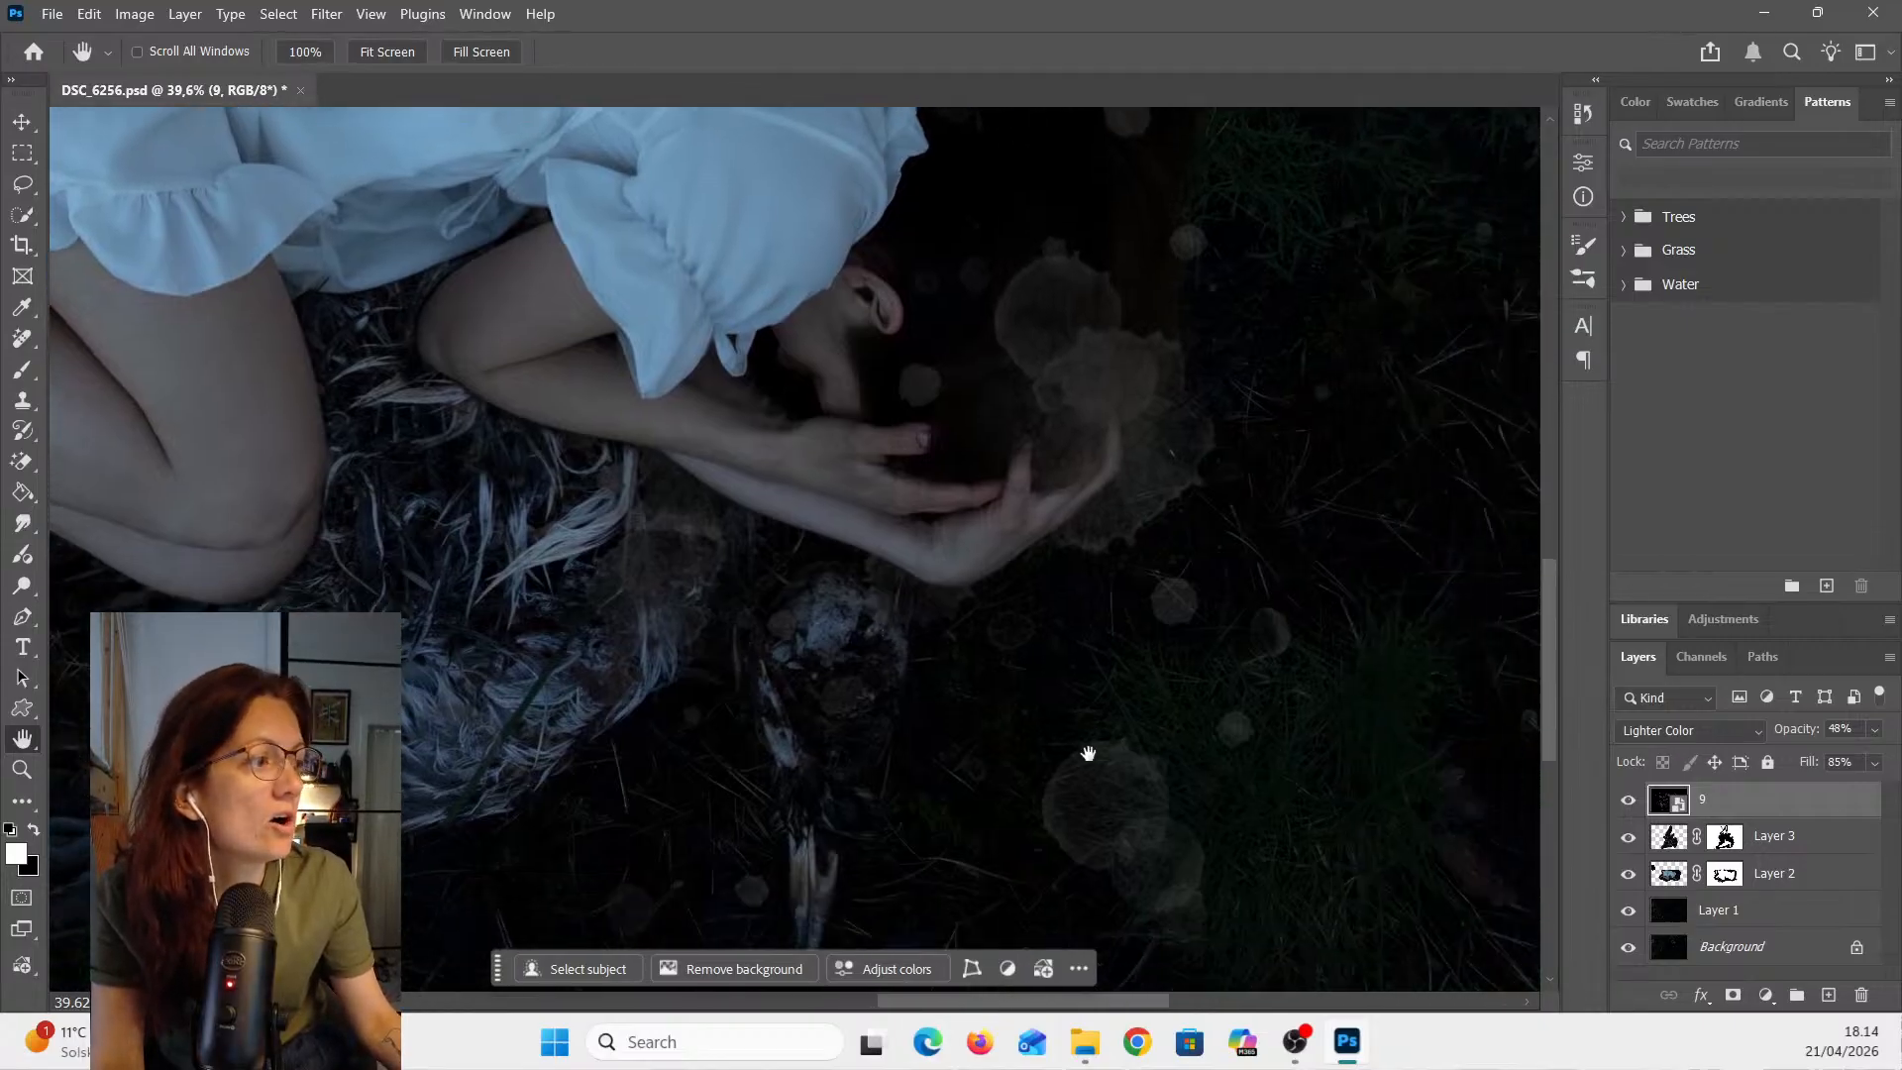
pyautogui.scroll(-3, 1088, 754)
pyautogui.scroll(4, 1129, 714)
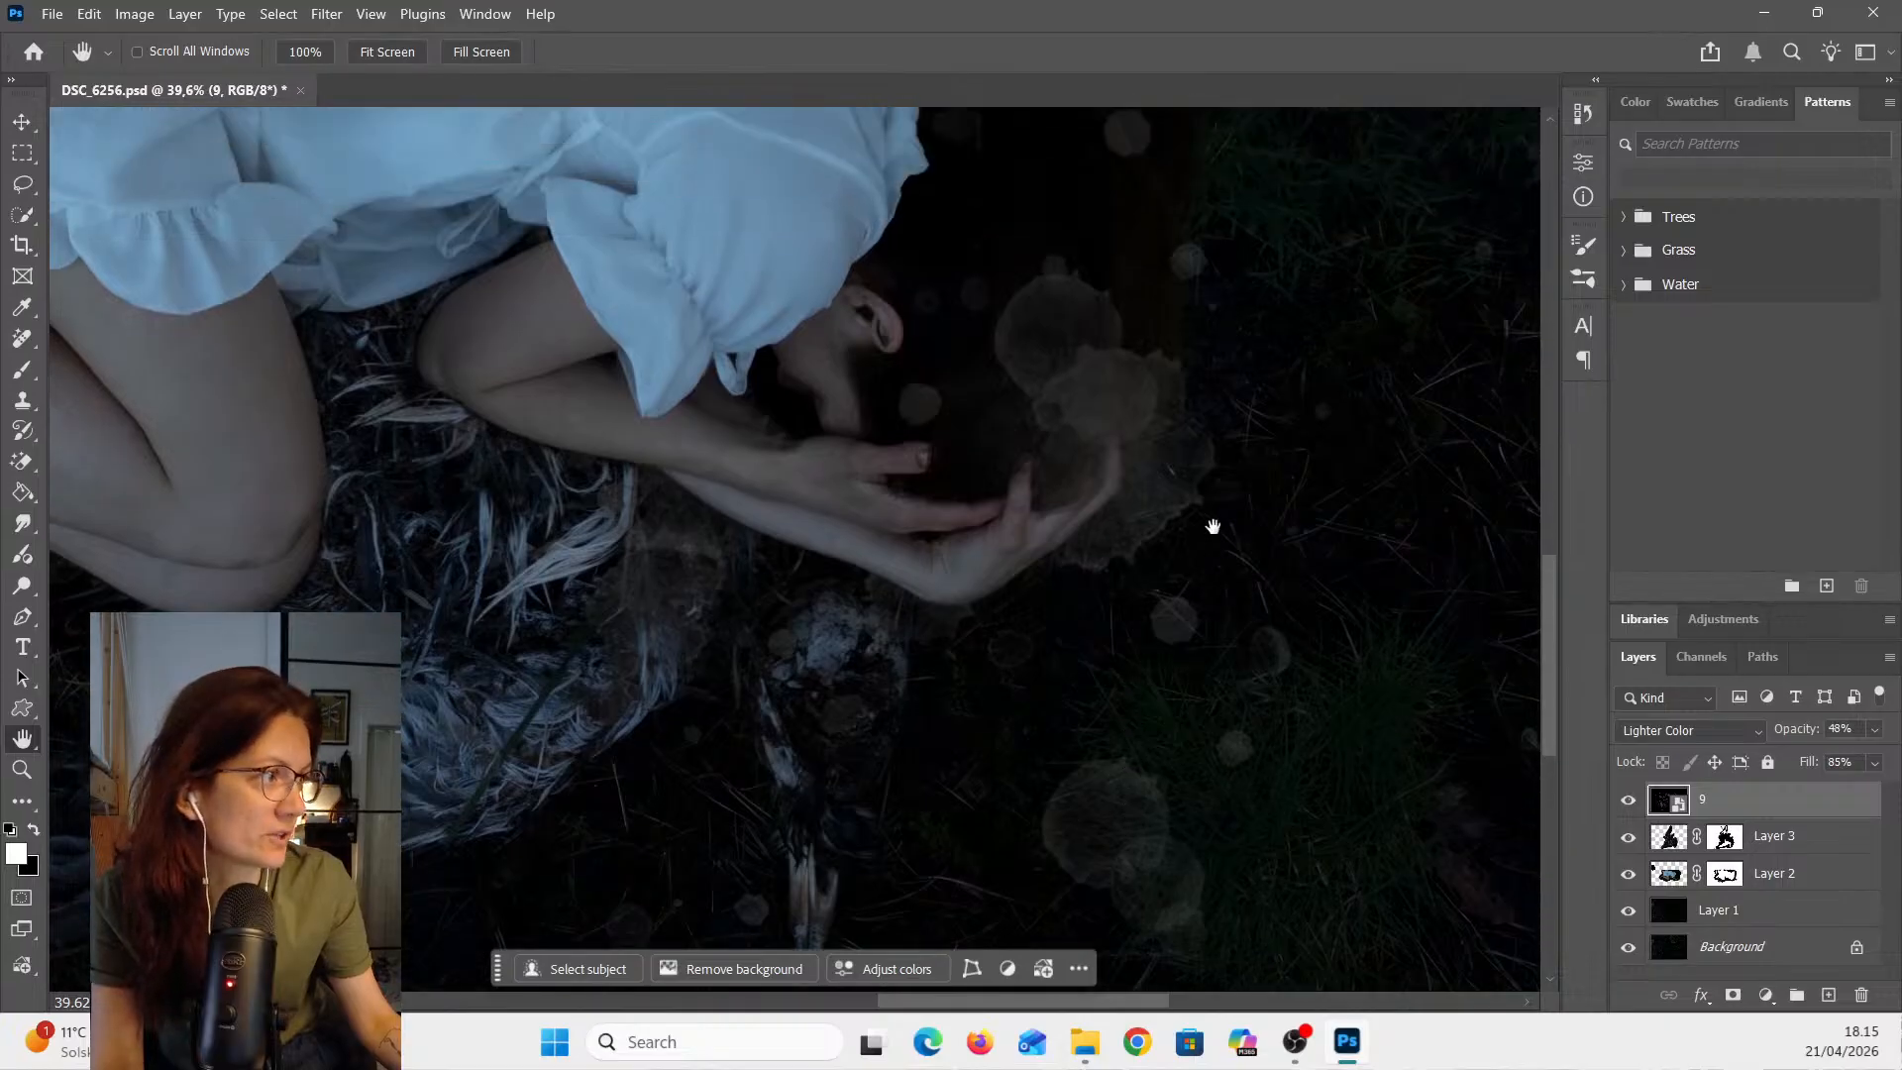
pyautogui.scroll(9, 1213, 527)
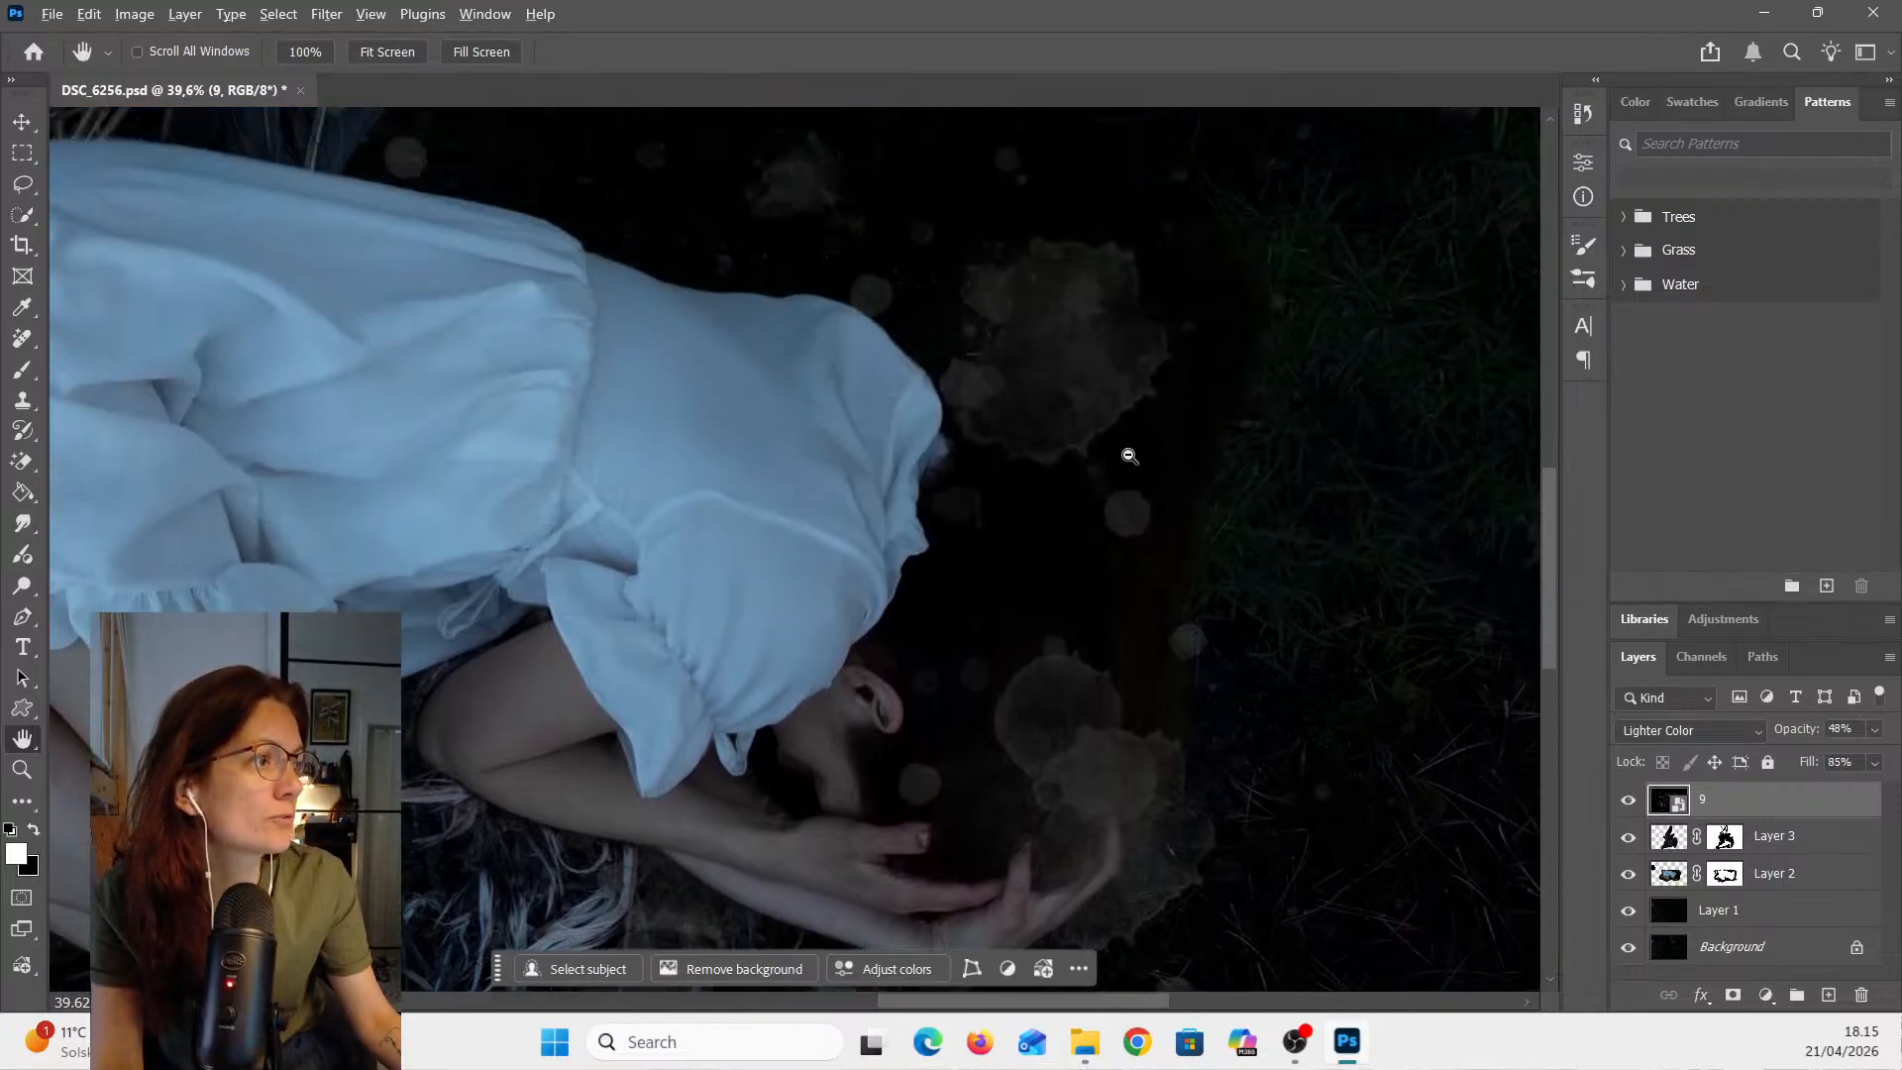
pyautogui.scroll(4, 1130, 457)
pyautogui.scroll(-2, 1219, 569)
pyautogui.scroll(5, 1220, 555)
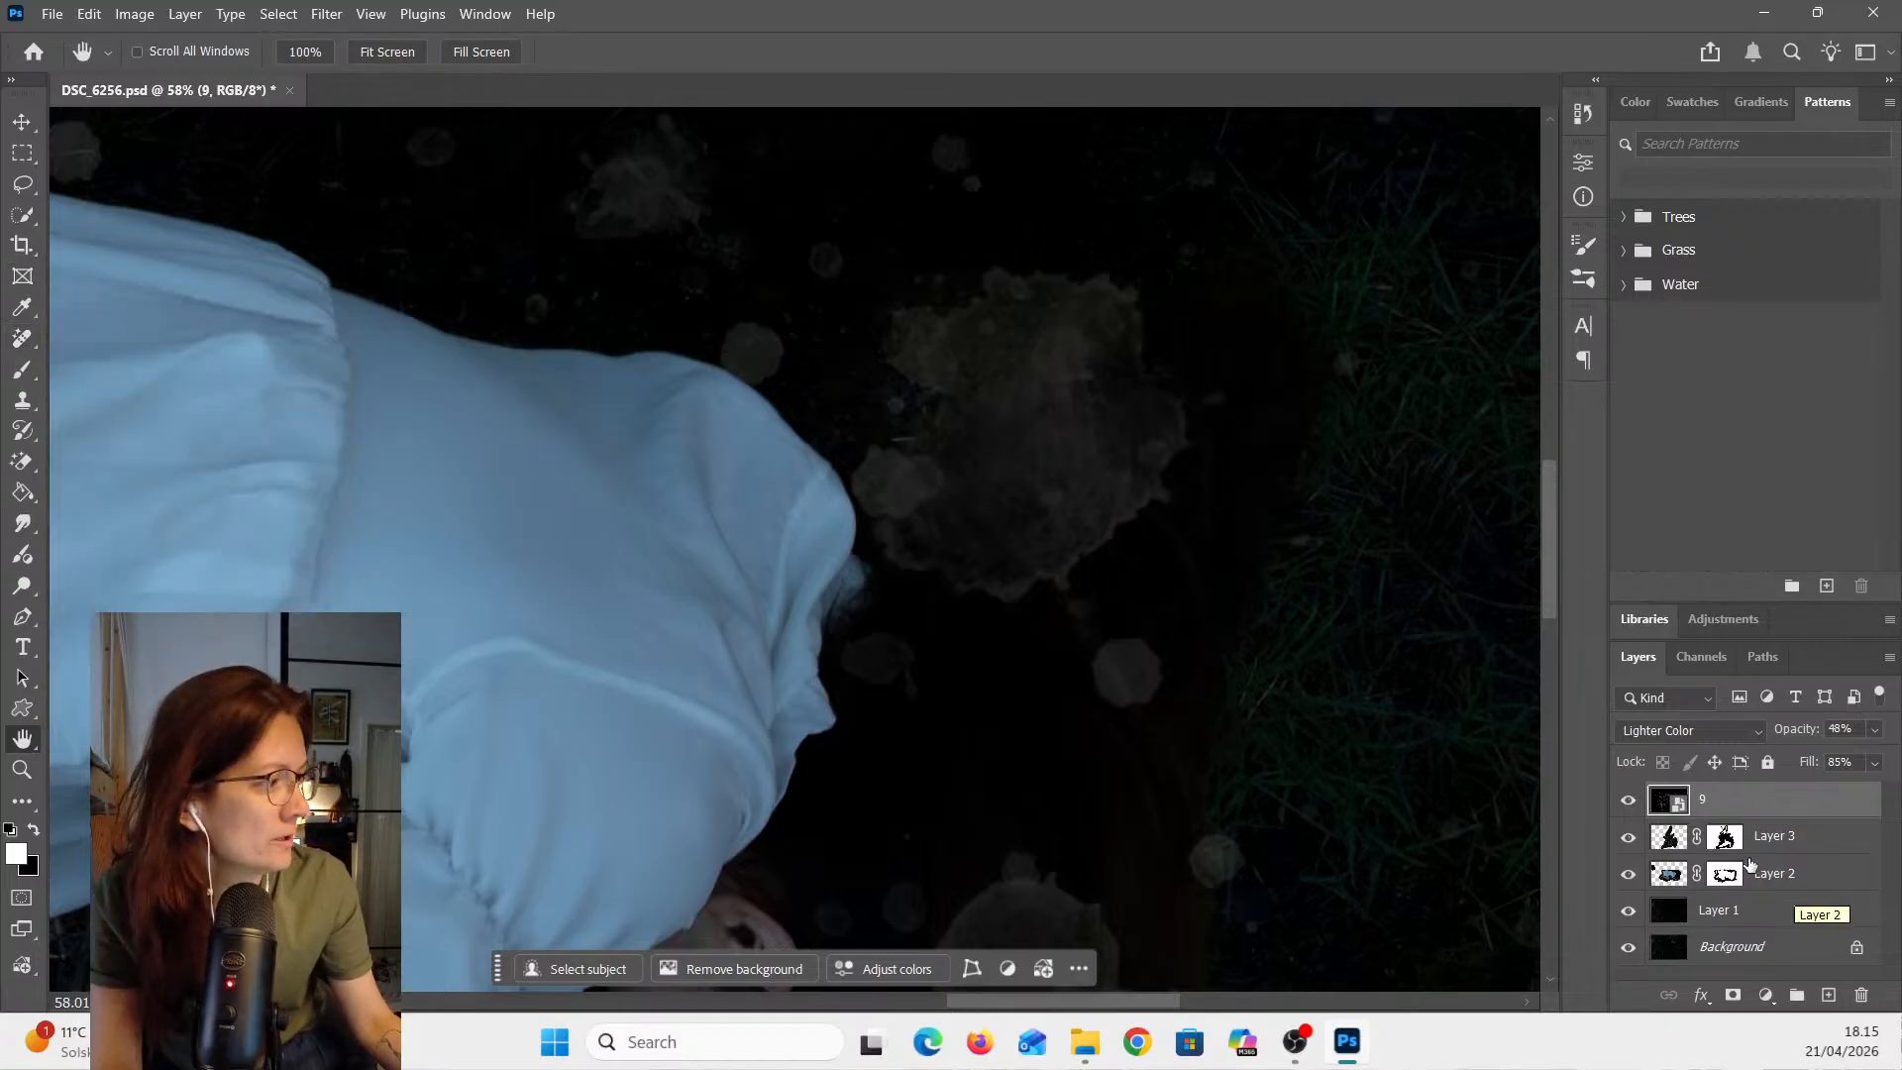
# - Add a layer mask to overlay 9 and paint over the large watercolor spot with a 448 px soft brush
pyautogui.click(1734, 996)
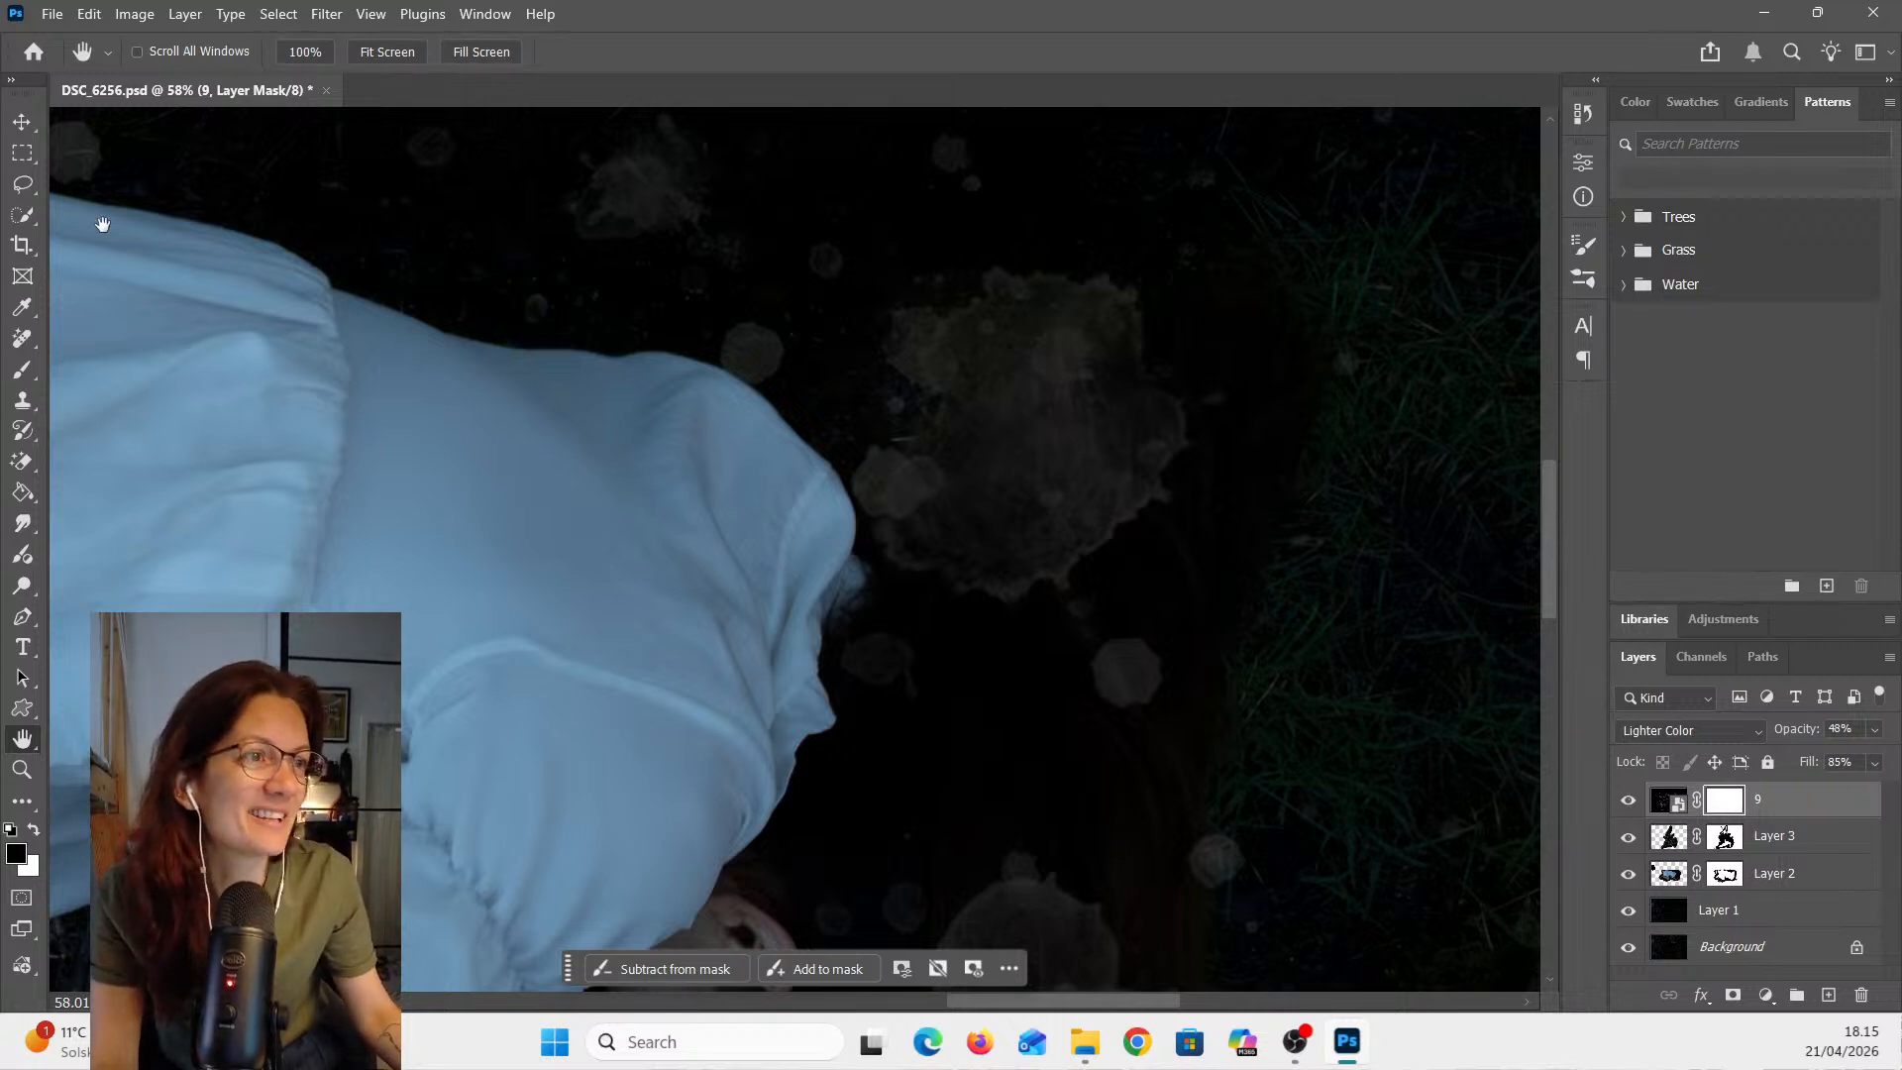
pyautogui.click(19, 381)
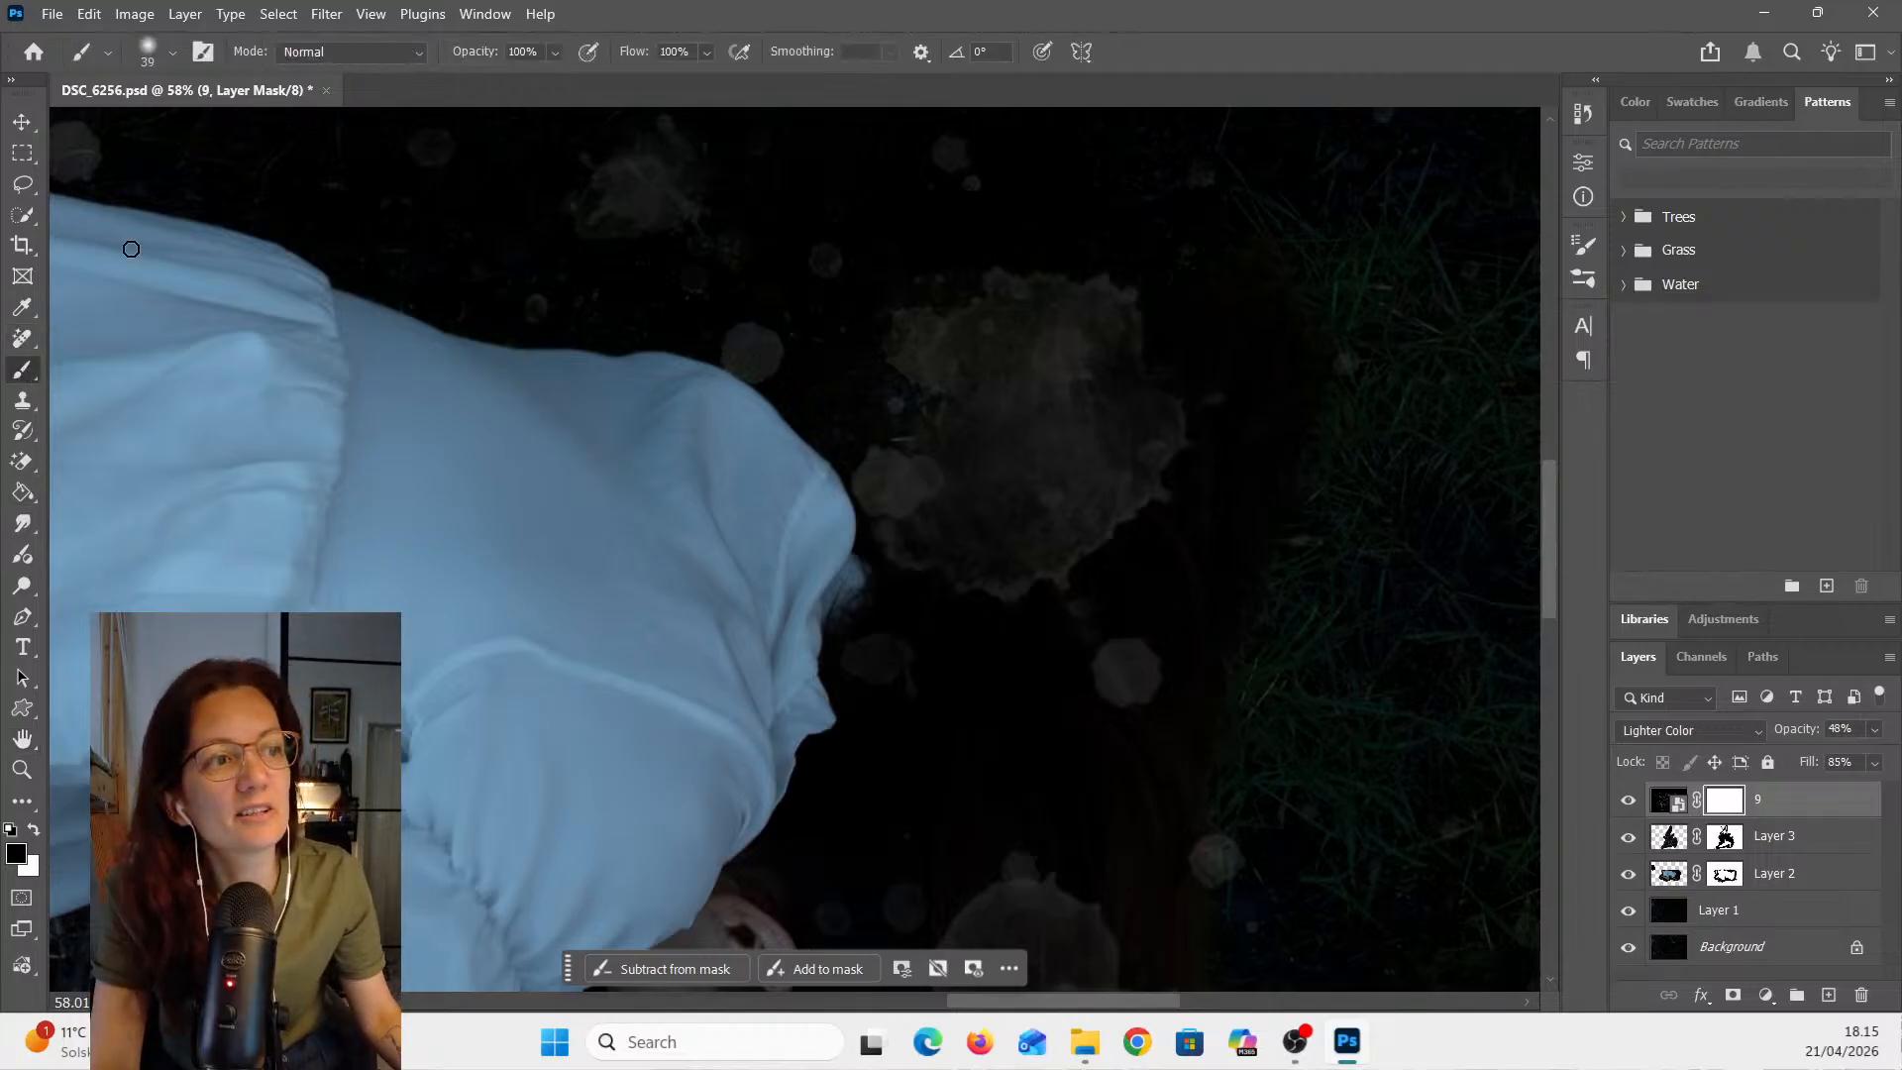
pyautogui.click(172, 55)
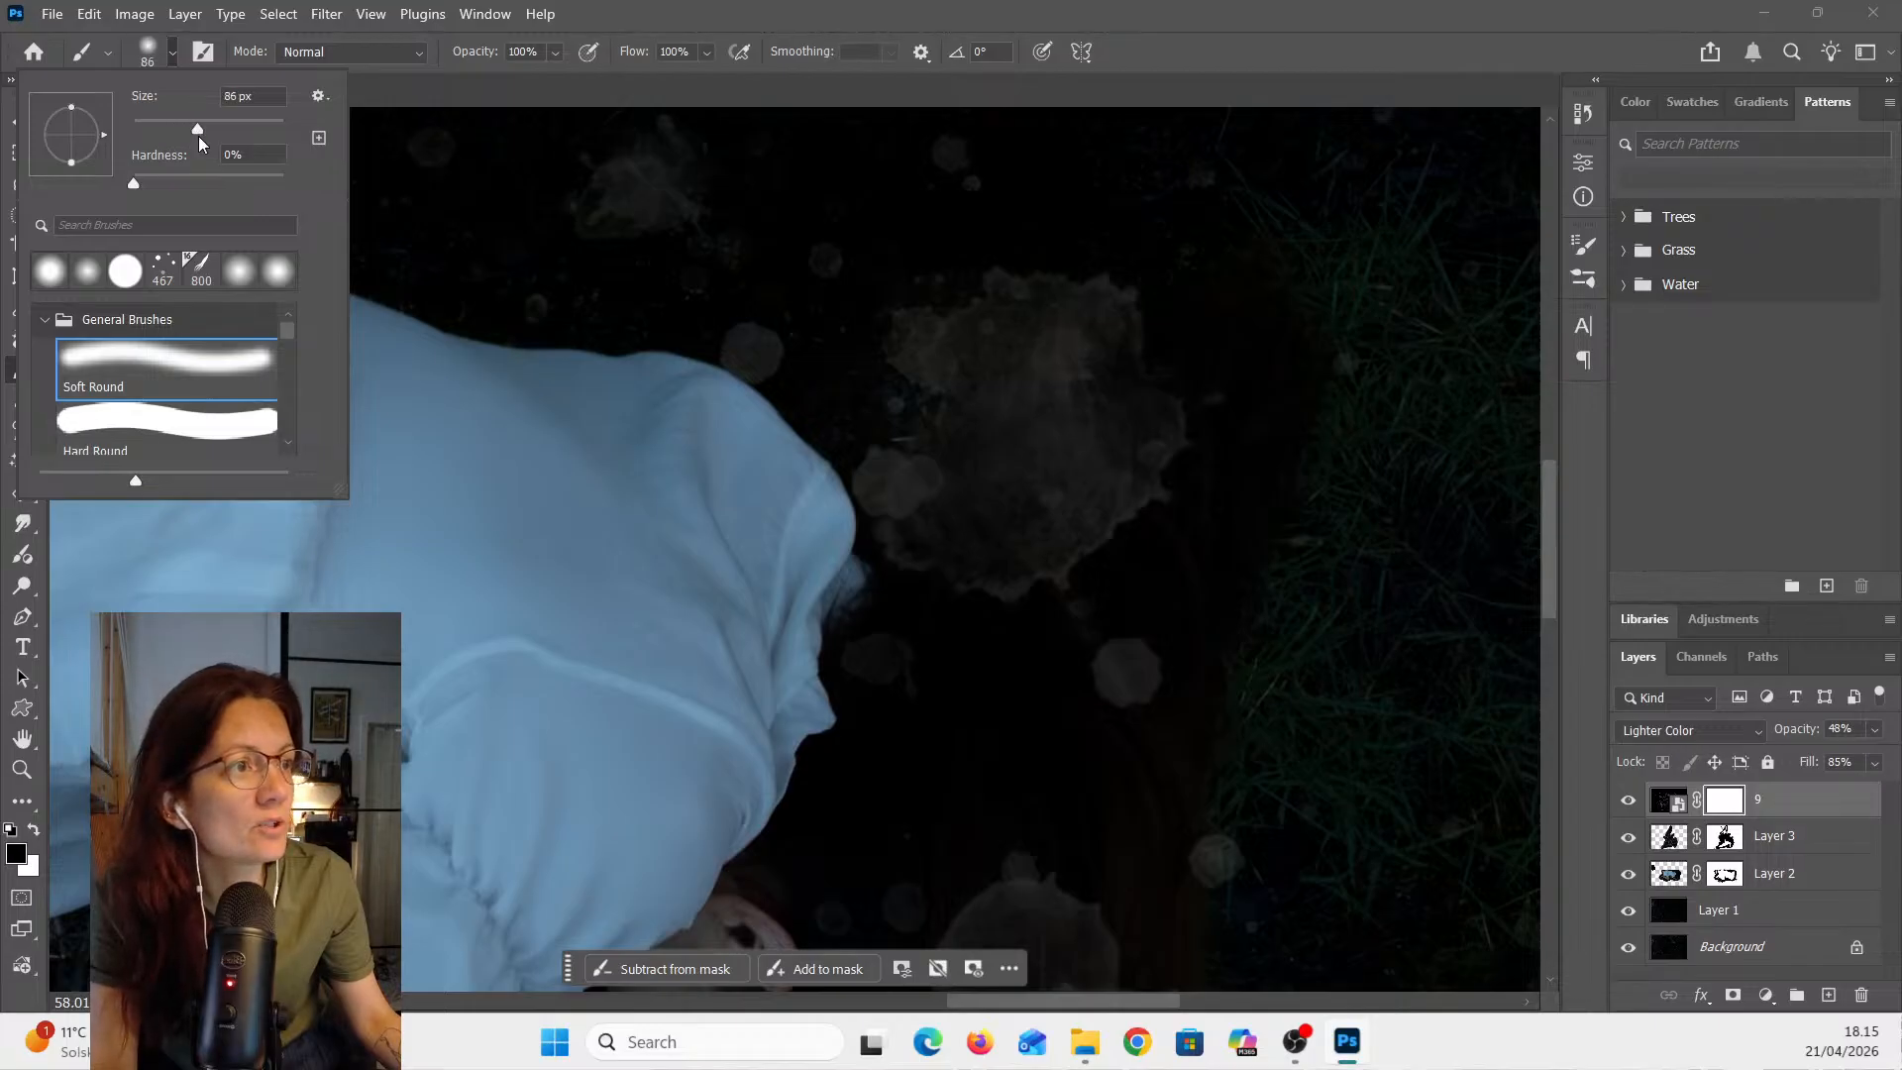
pyautogui.moveTo(203, 139); pyautogui.dragTo(253, 154)
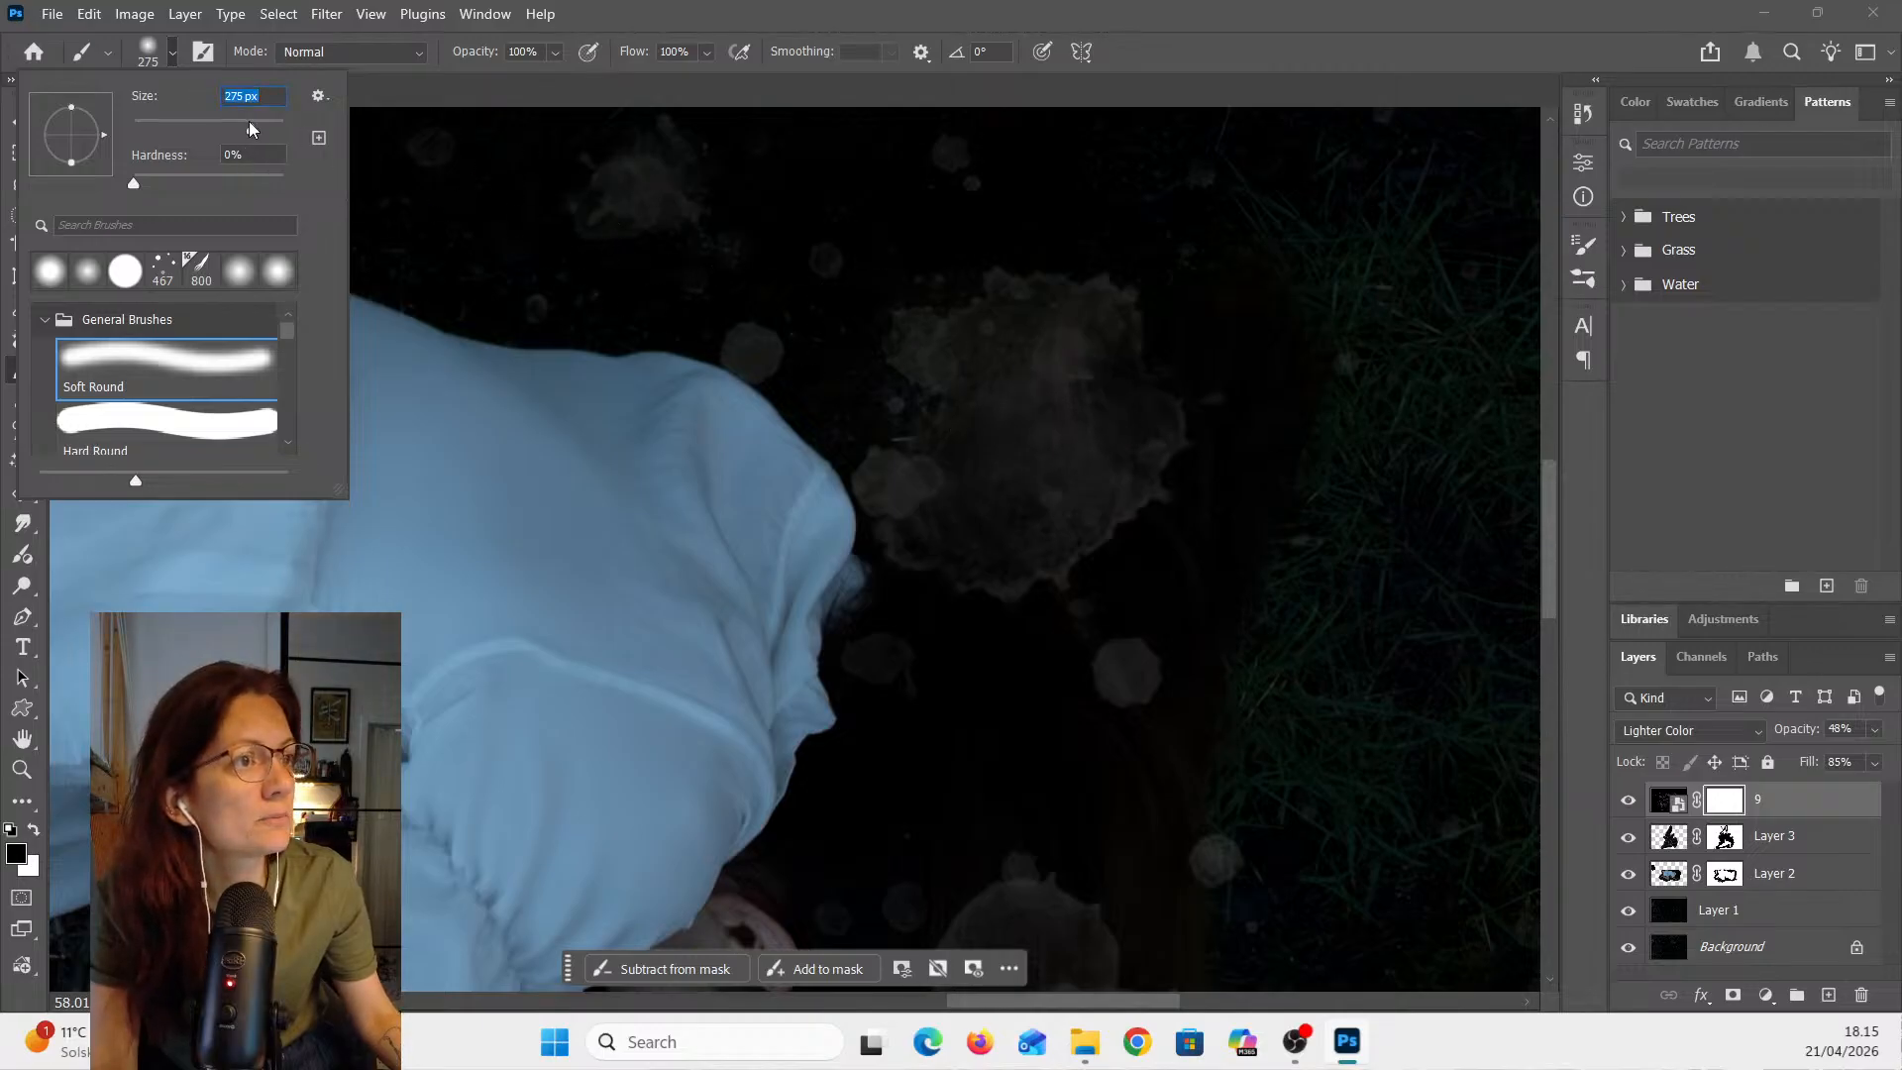
pyautogui.moveTo(253, 125); pyautogui.dragTo(265, 129)
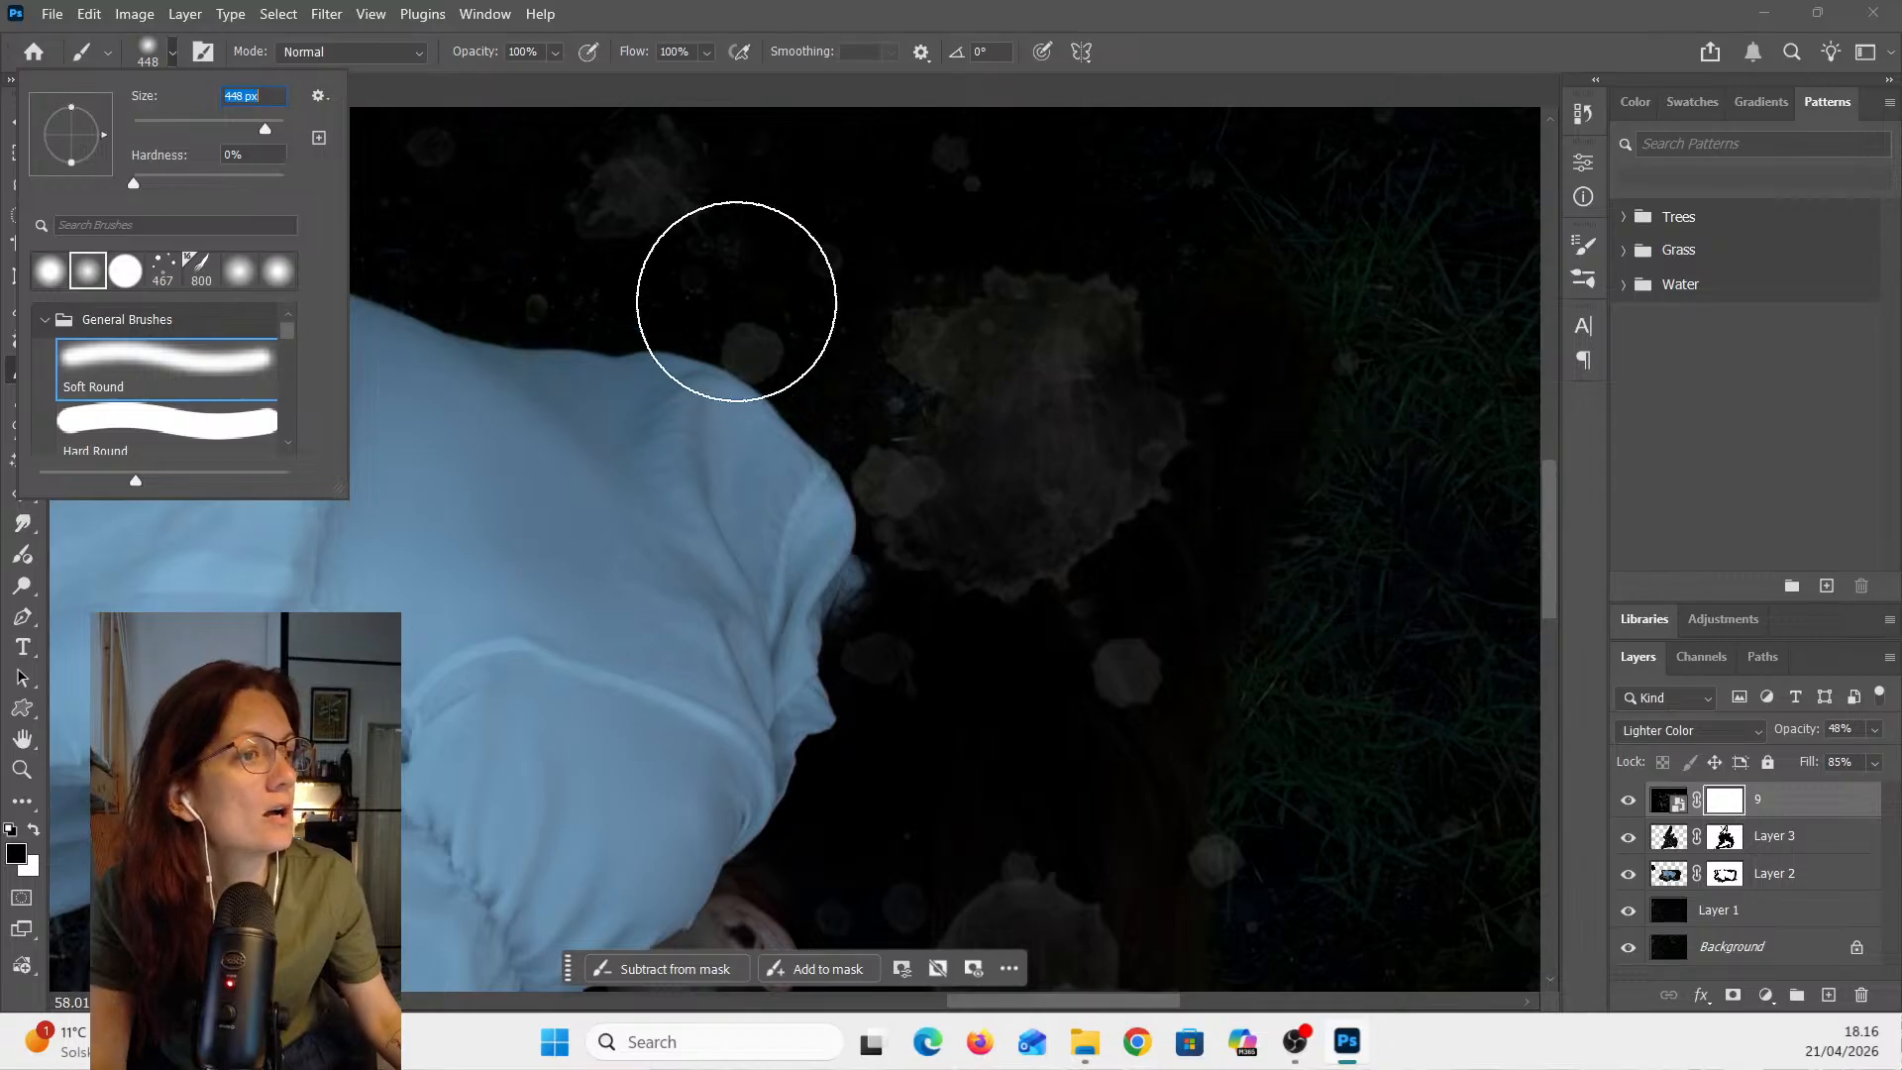
pyautogui.click(948, 9)
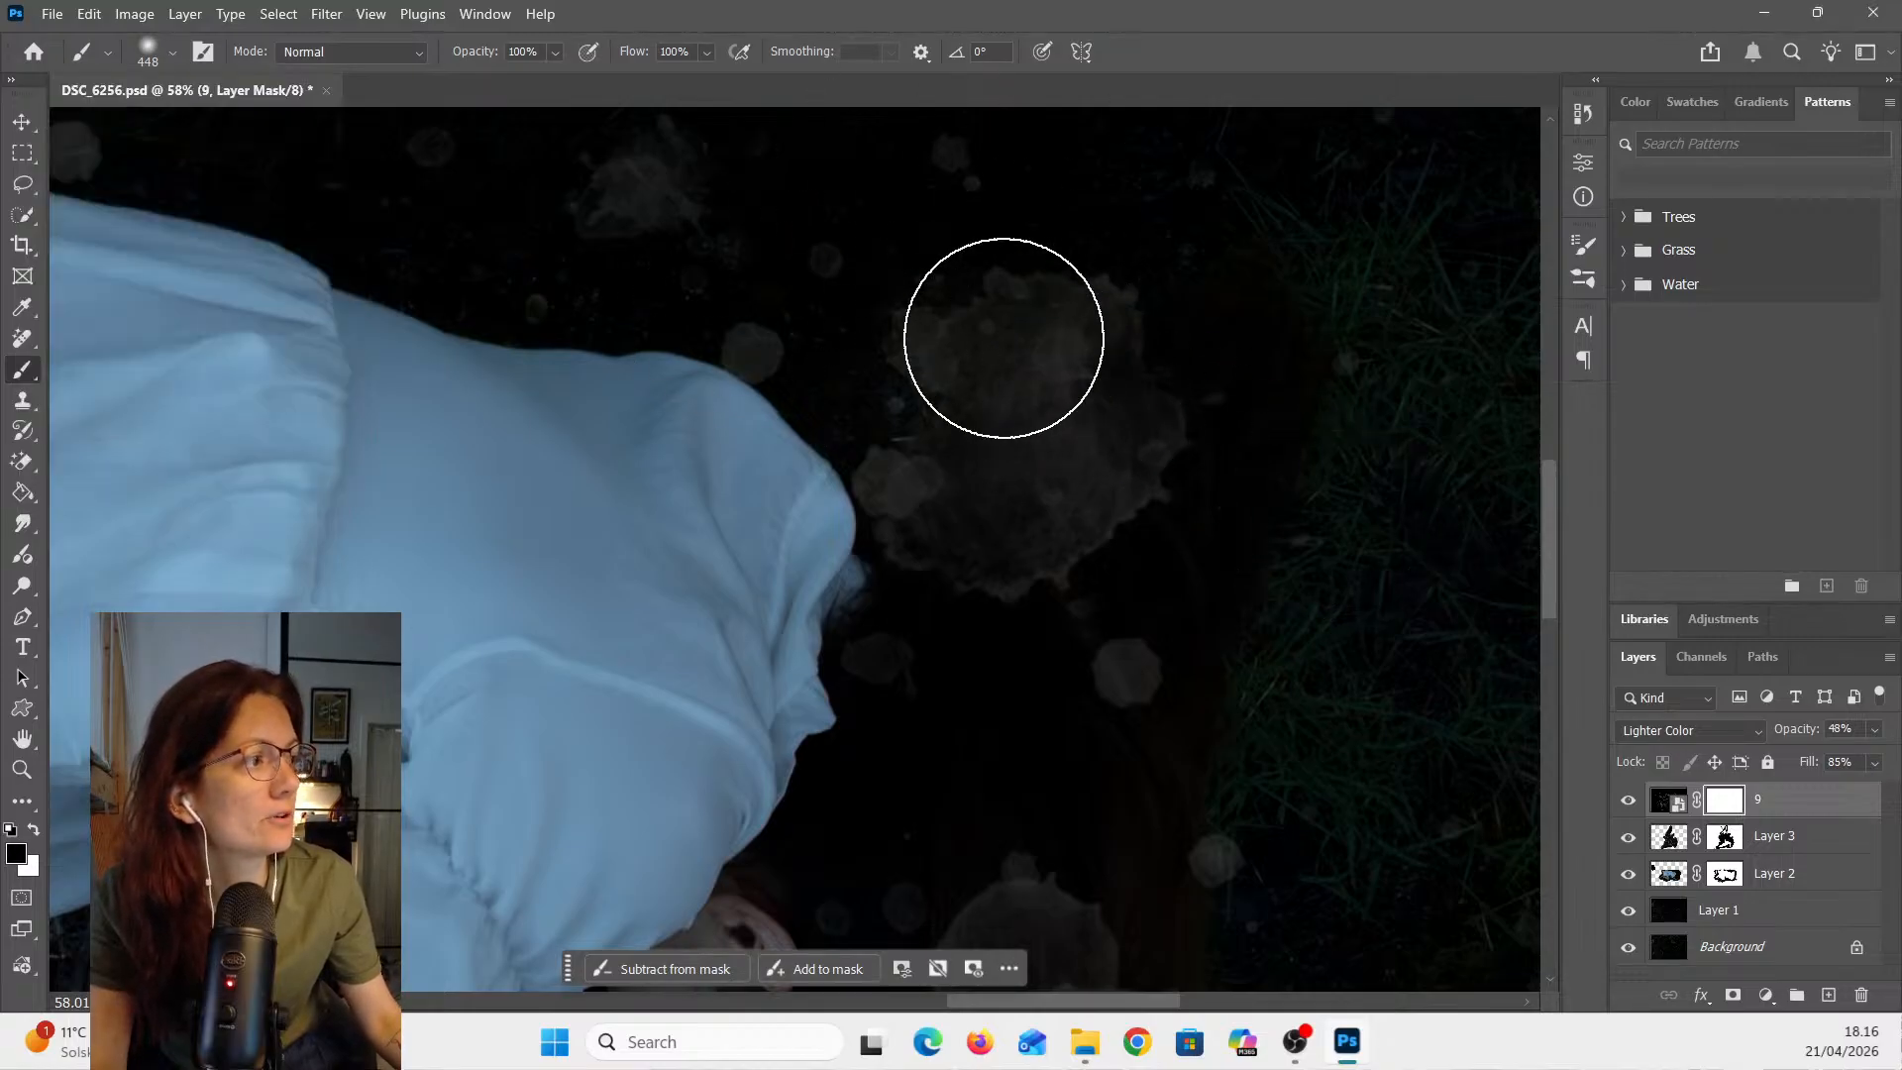
pyautogui.moveTo(1005, 338)
pyautogui.mouseDown()
pyautogui.moveTo(1098, 334)
pyautogui.moveTo(951, 336)
pyautogui.mouseUp()
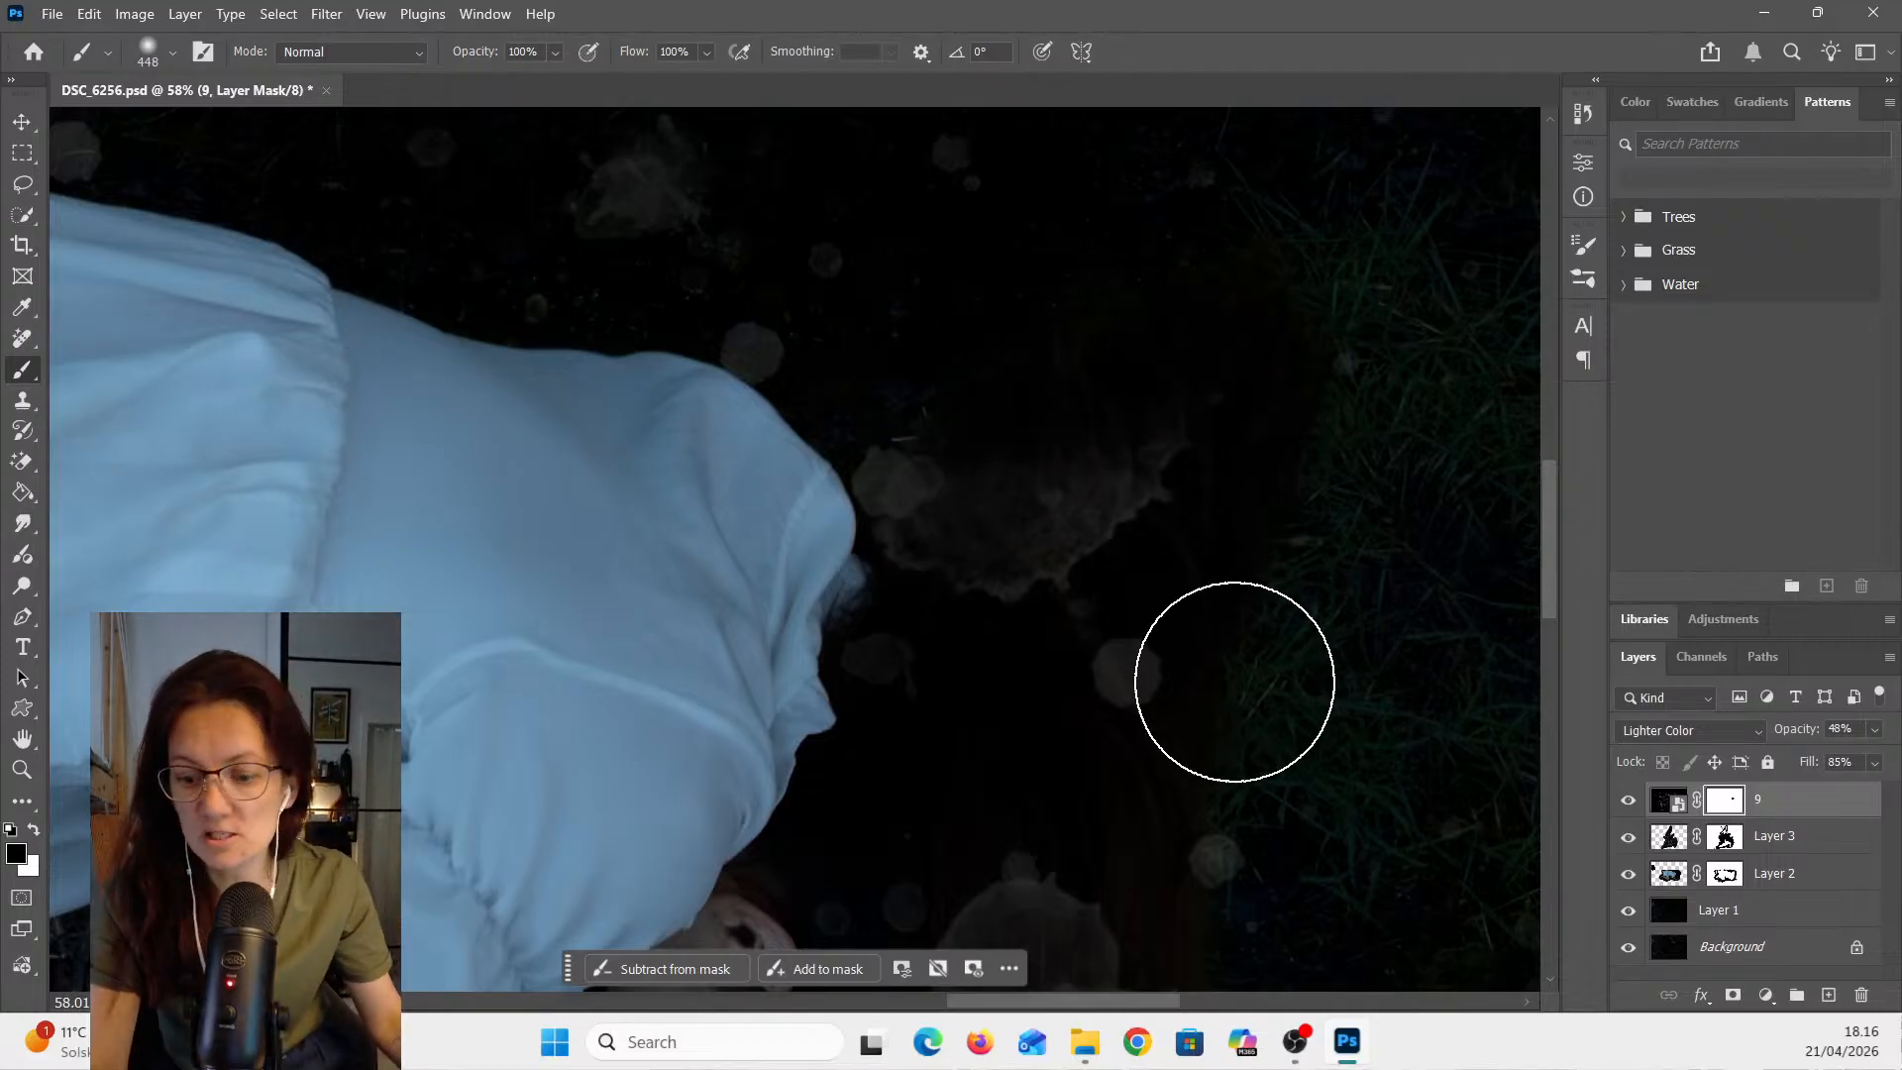
# - Undo the mask stroke and remove the layer mask from overlay 9
pyautogui.hotkey('ctrl', 'z')
pyautogui.hotkey('ctrl', 'z')
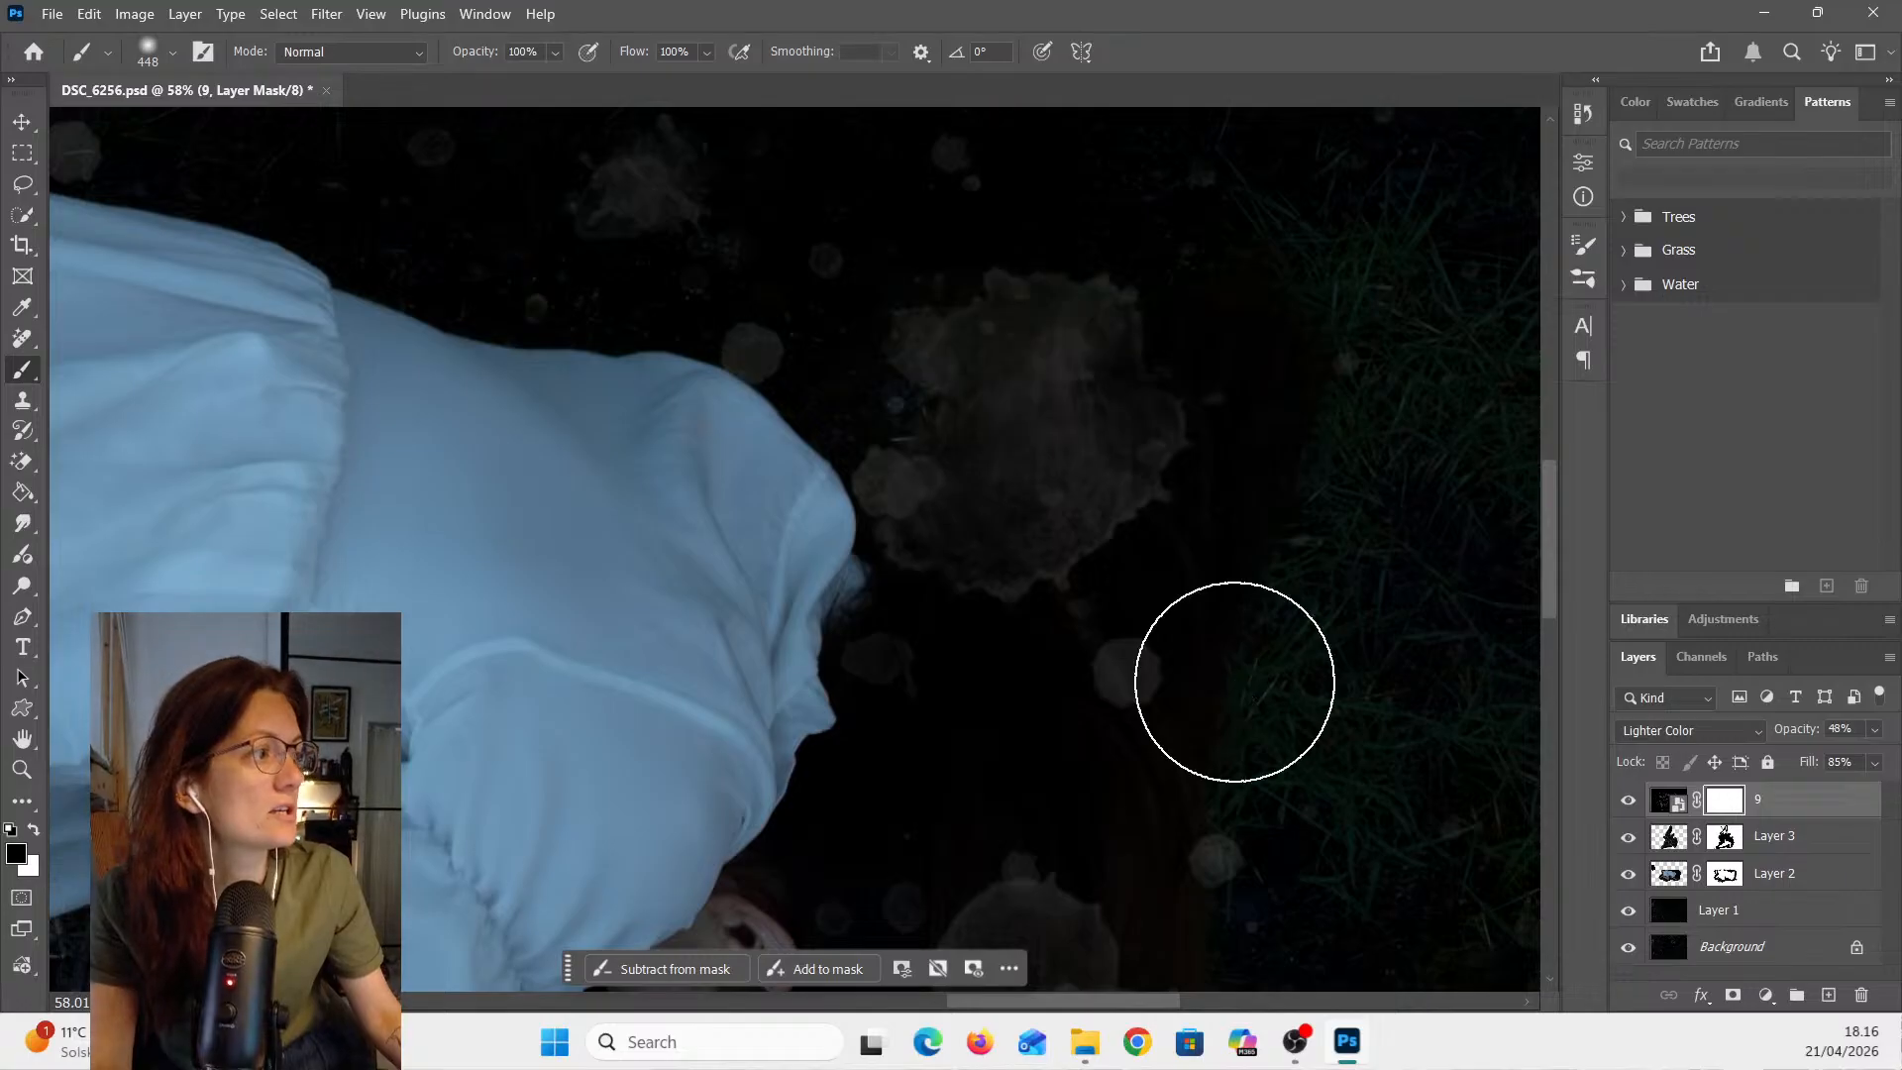
pyautogui.hotkey('ctrl', 'z')
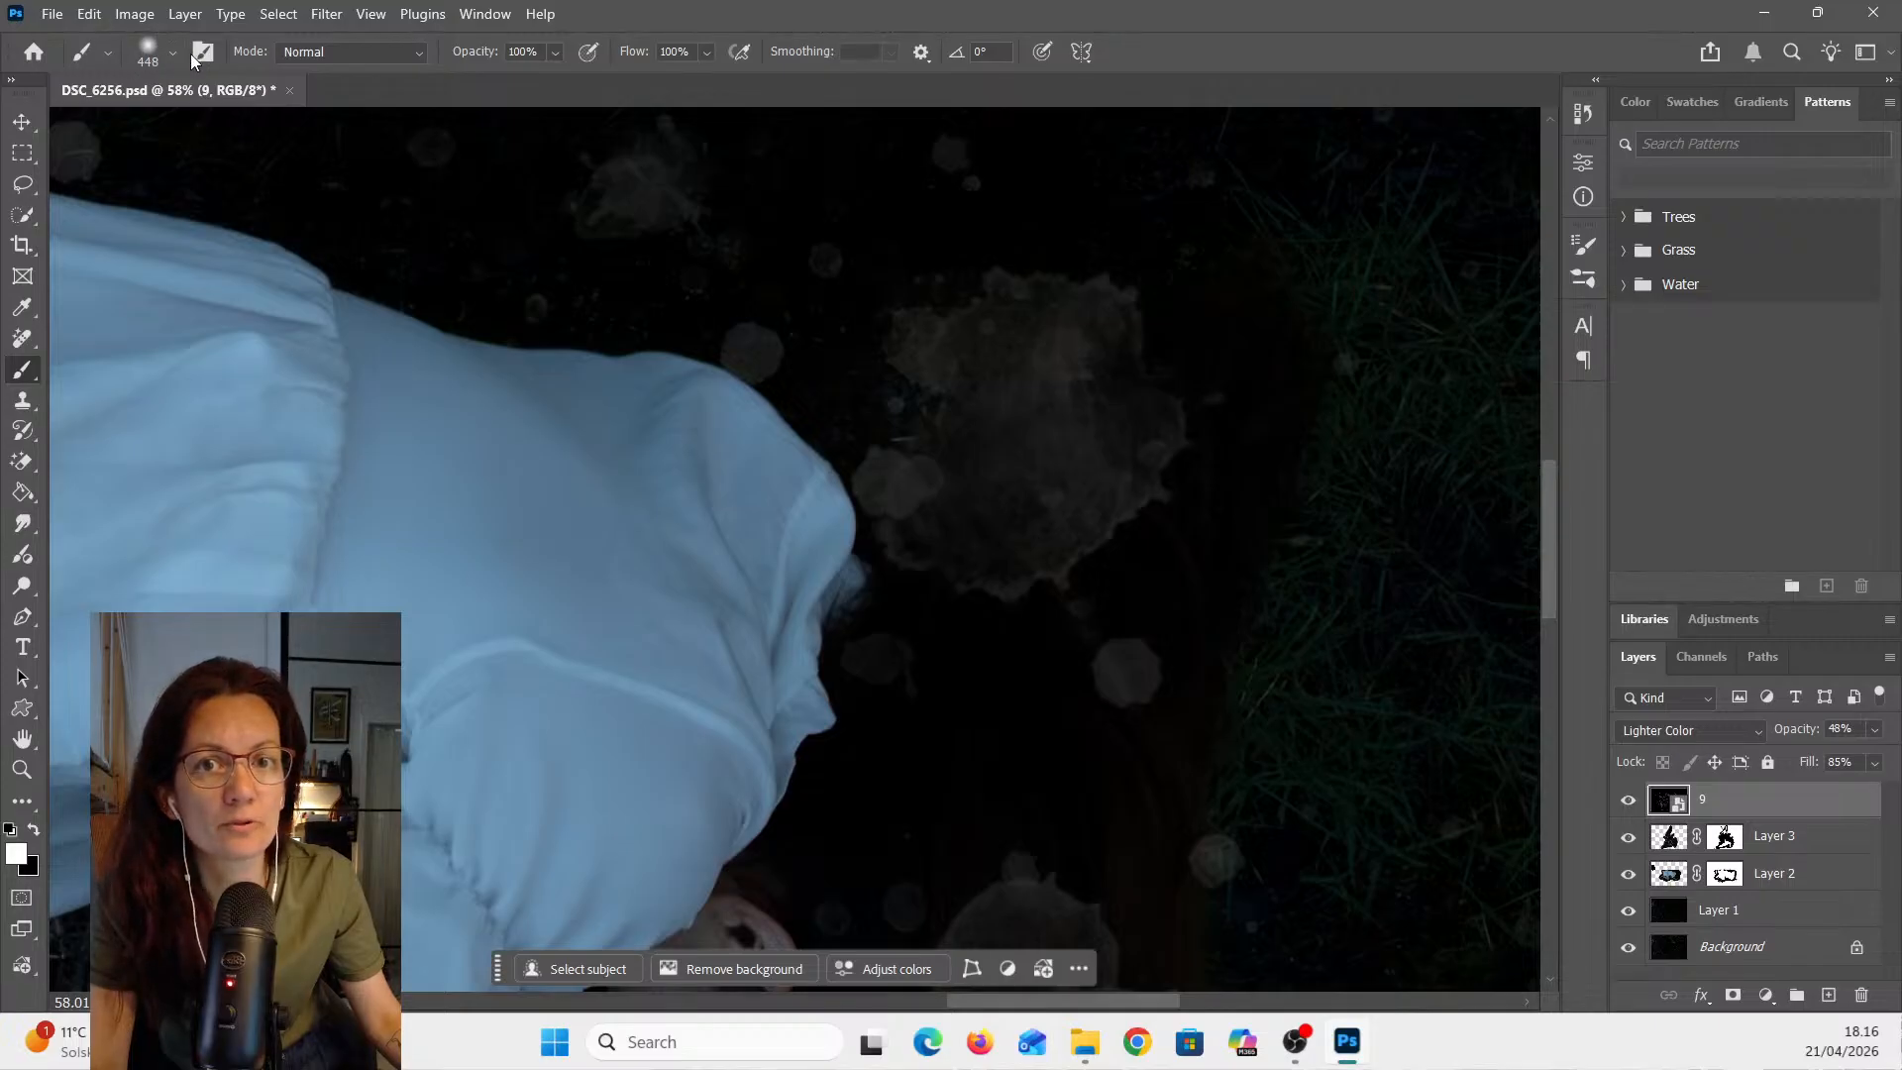
# - Set the brush opacity to 26% and its flow to 25%
pyautogui.click(341, 56)
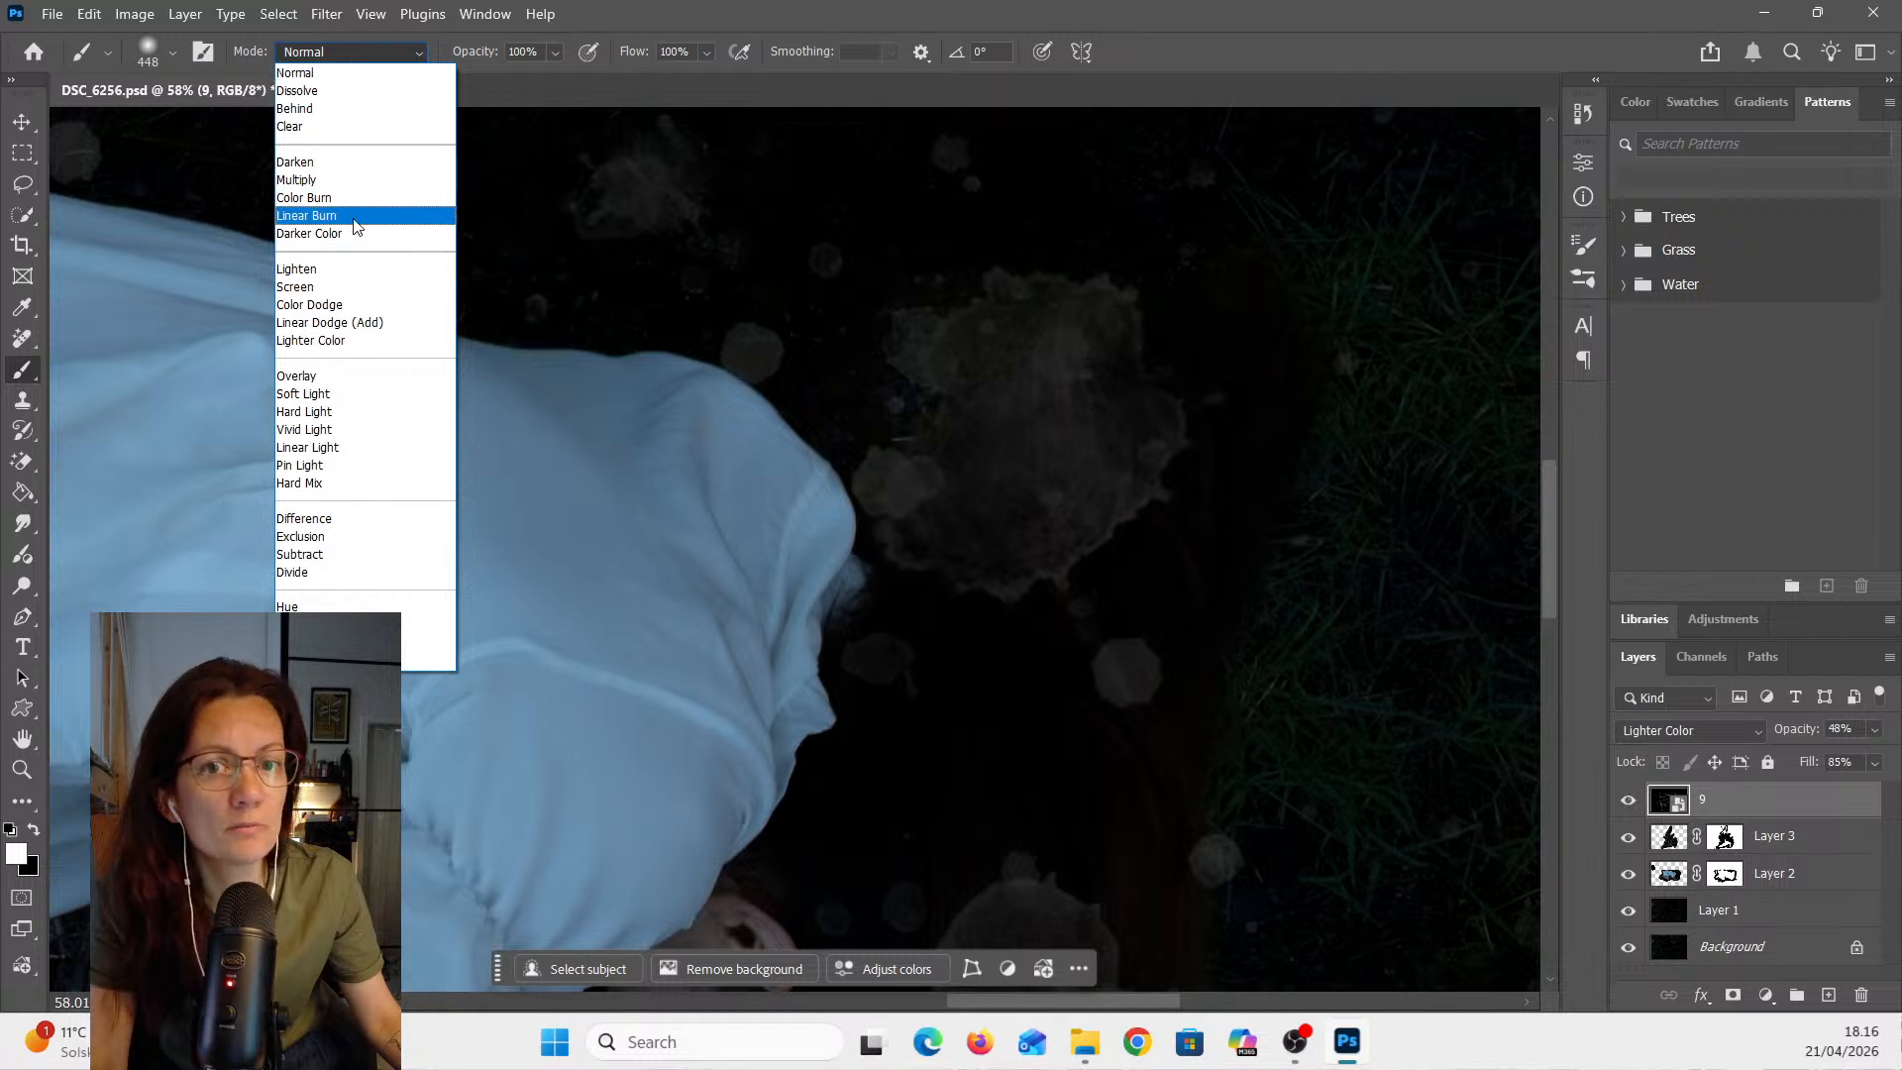
pyautogui.click(556, 53)
pyautogui.click(556, 53)
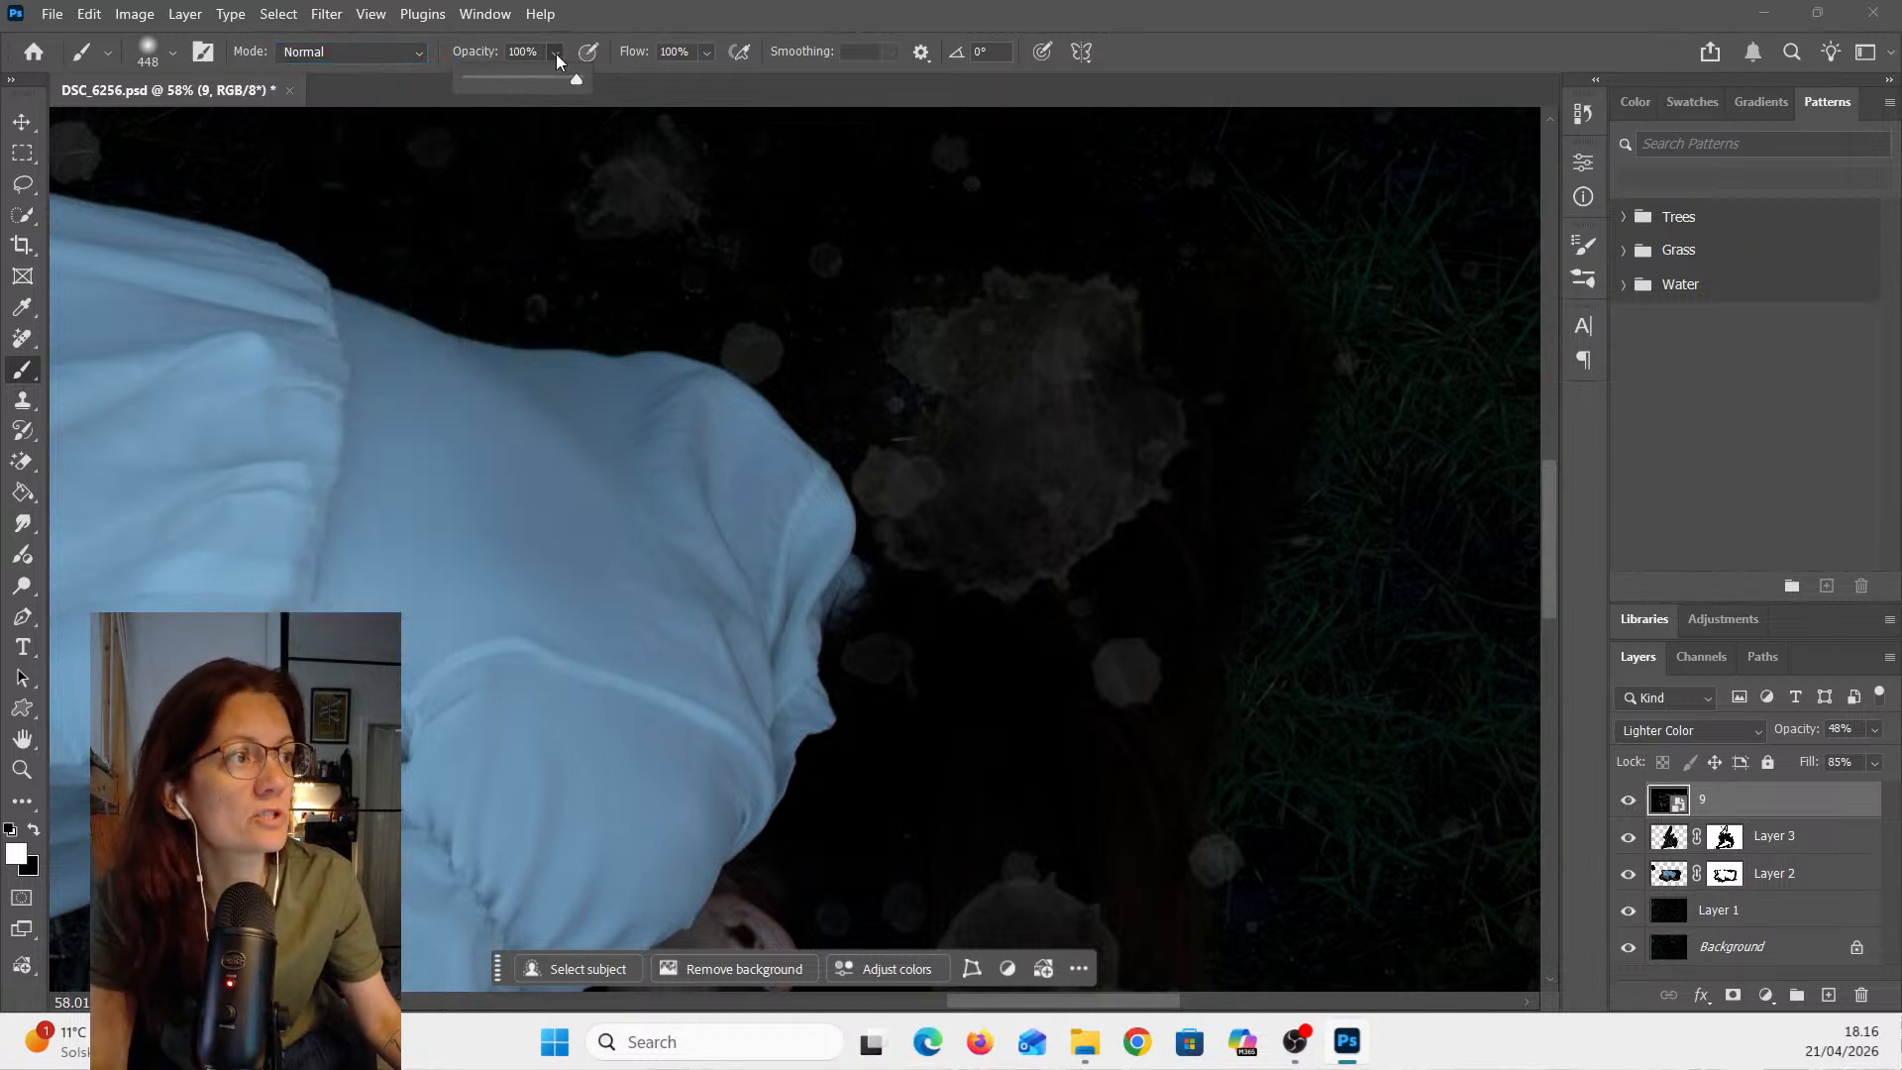
pyautogui.moveTo(576, 80); pyautogui.dragTo(497, 75)
pyautogui.click(706, 55)
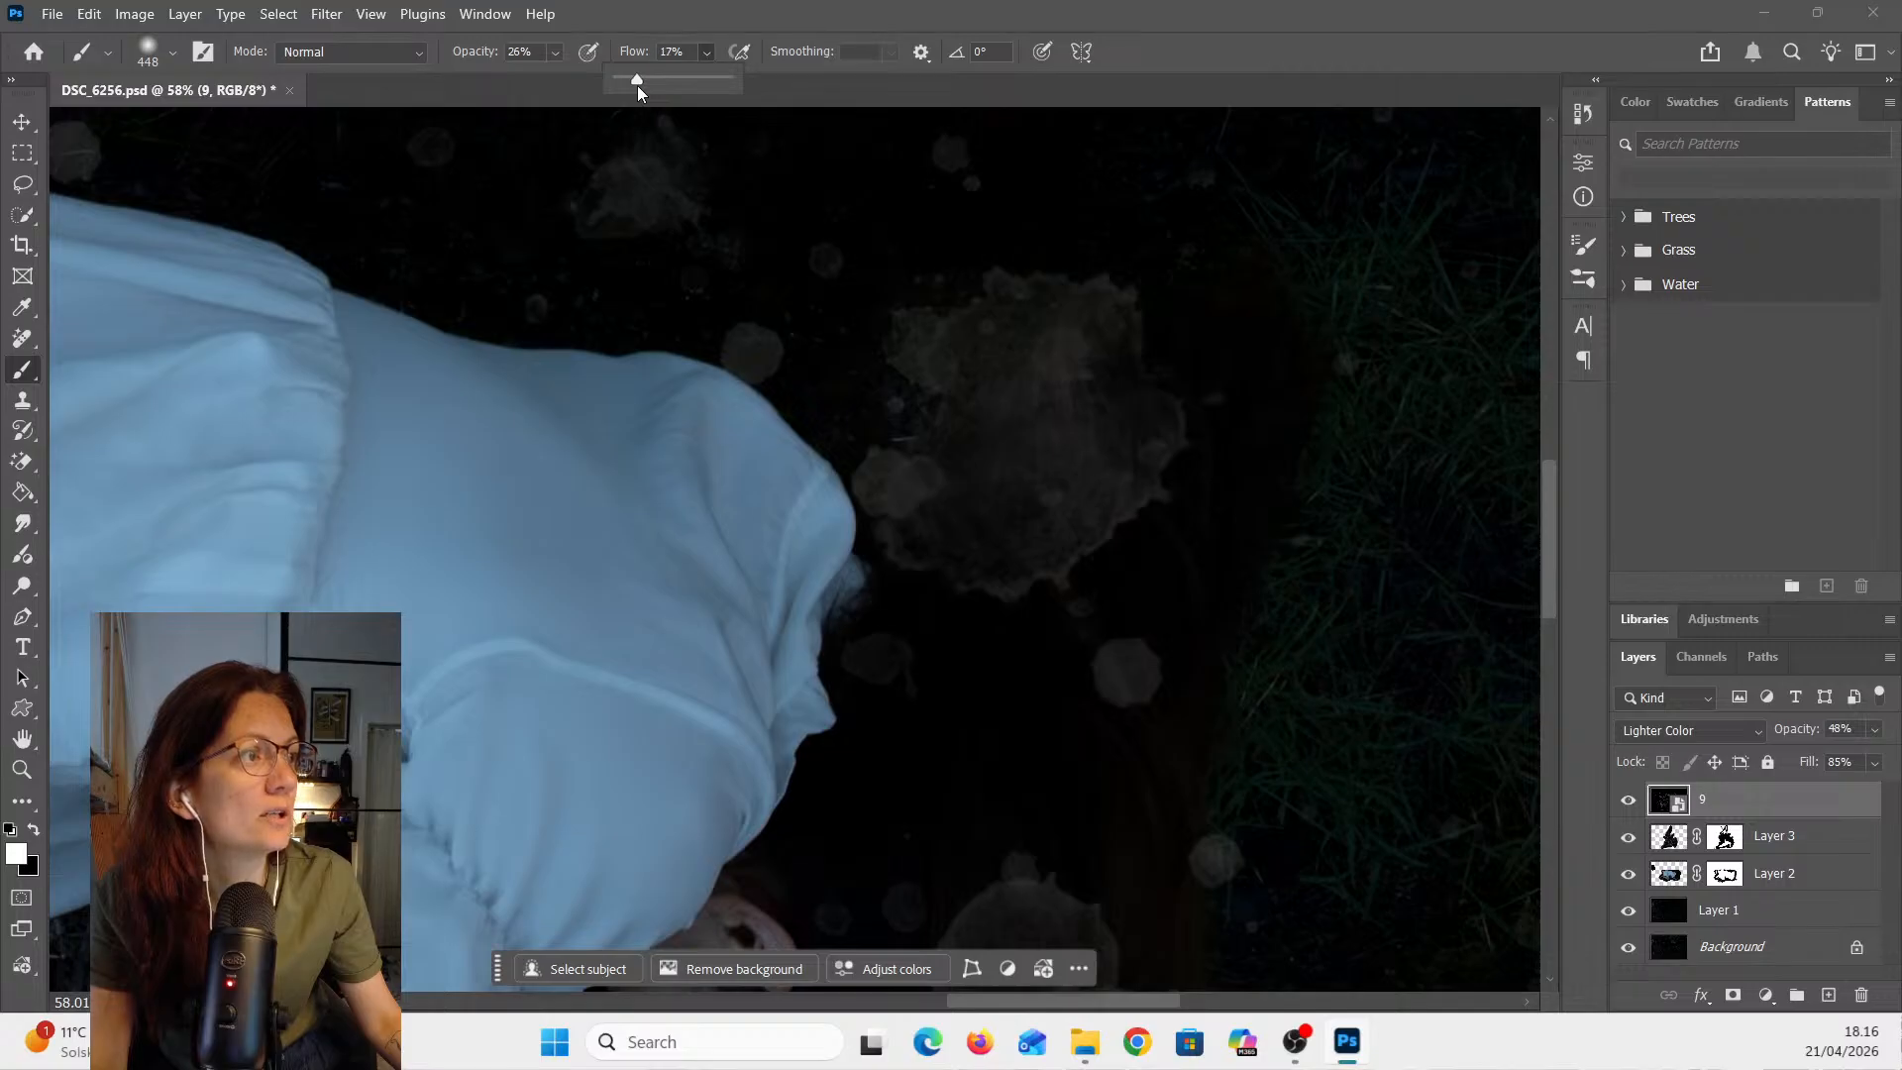
pyautogui.moveTo(638, 85); pyautogui.dragTo(645, 85)
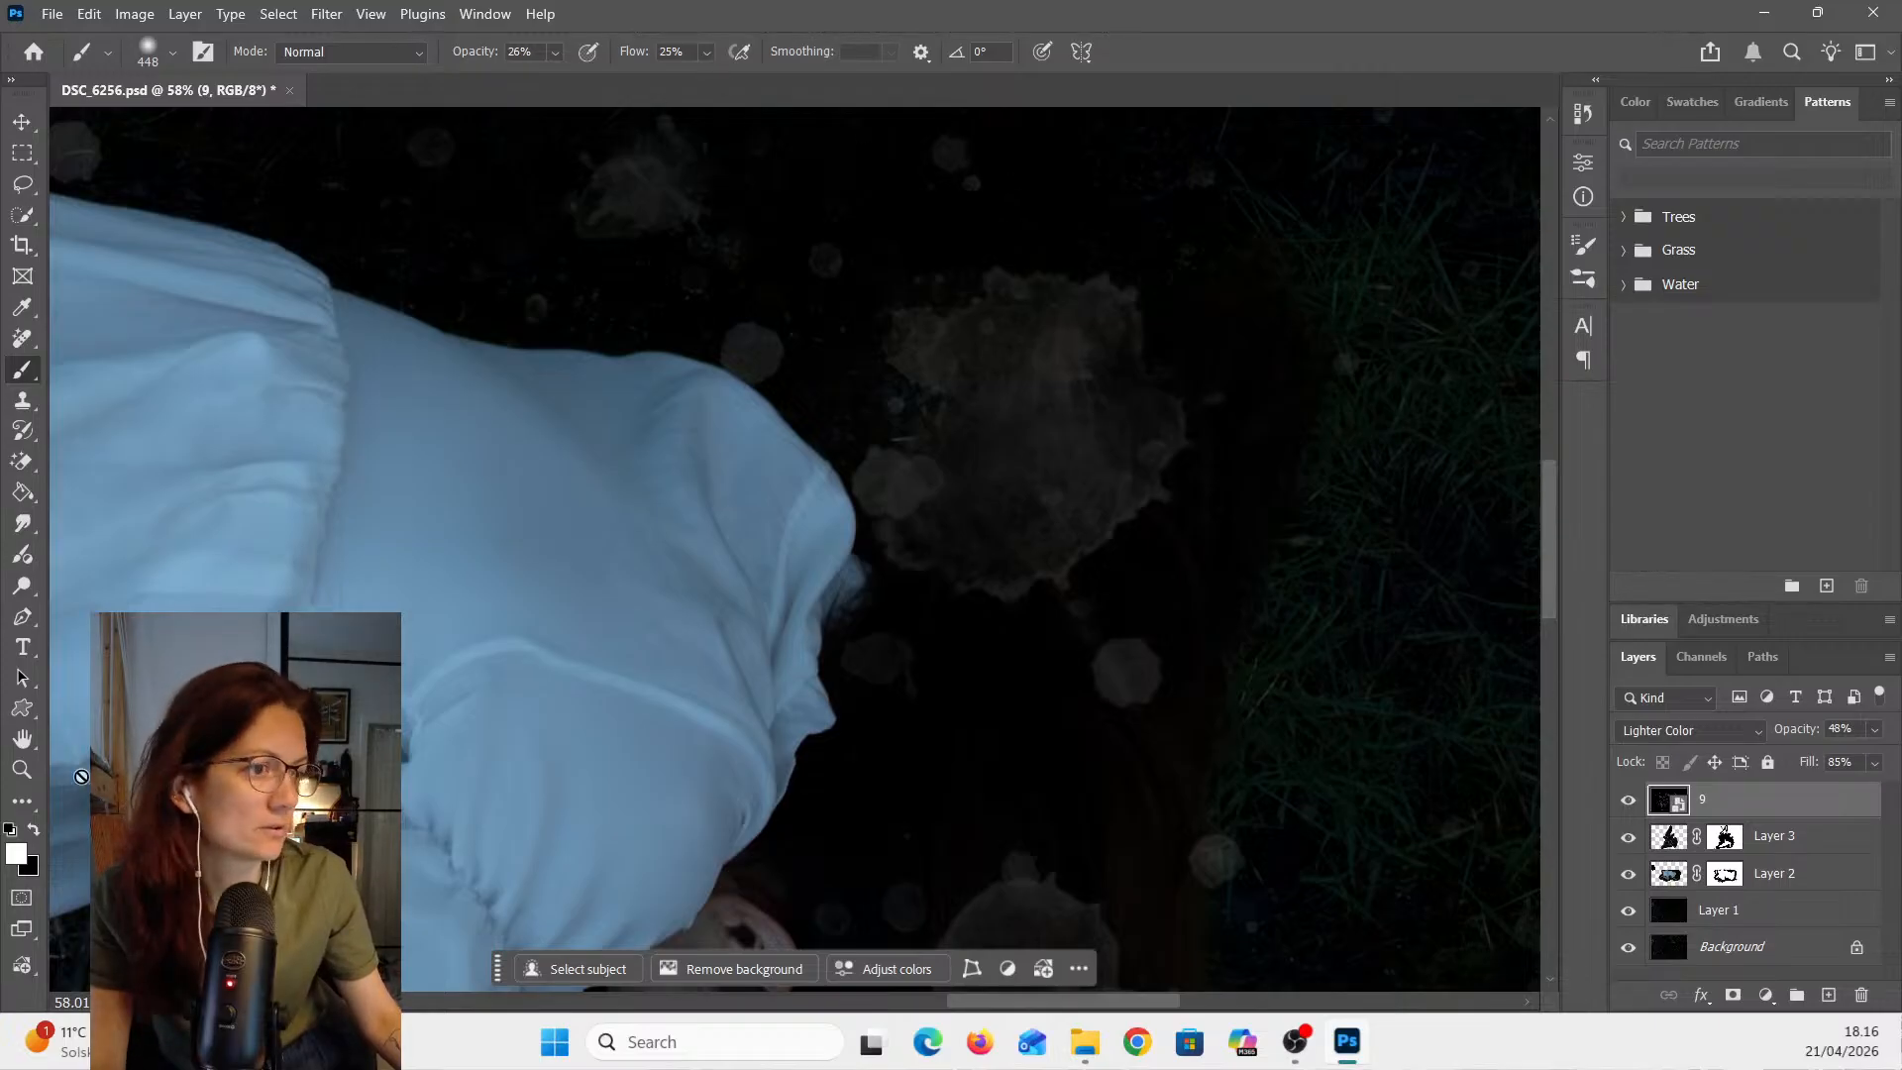
# - Set the foreground color to black and choose the Soft Round brush preset
pyautogui.click(34, 829)
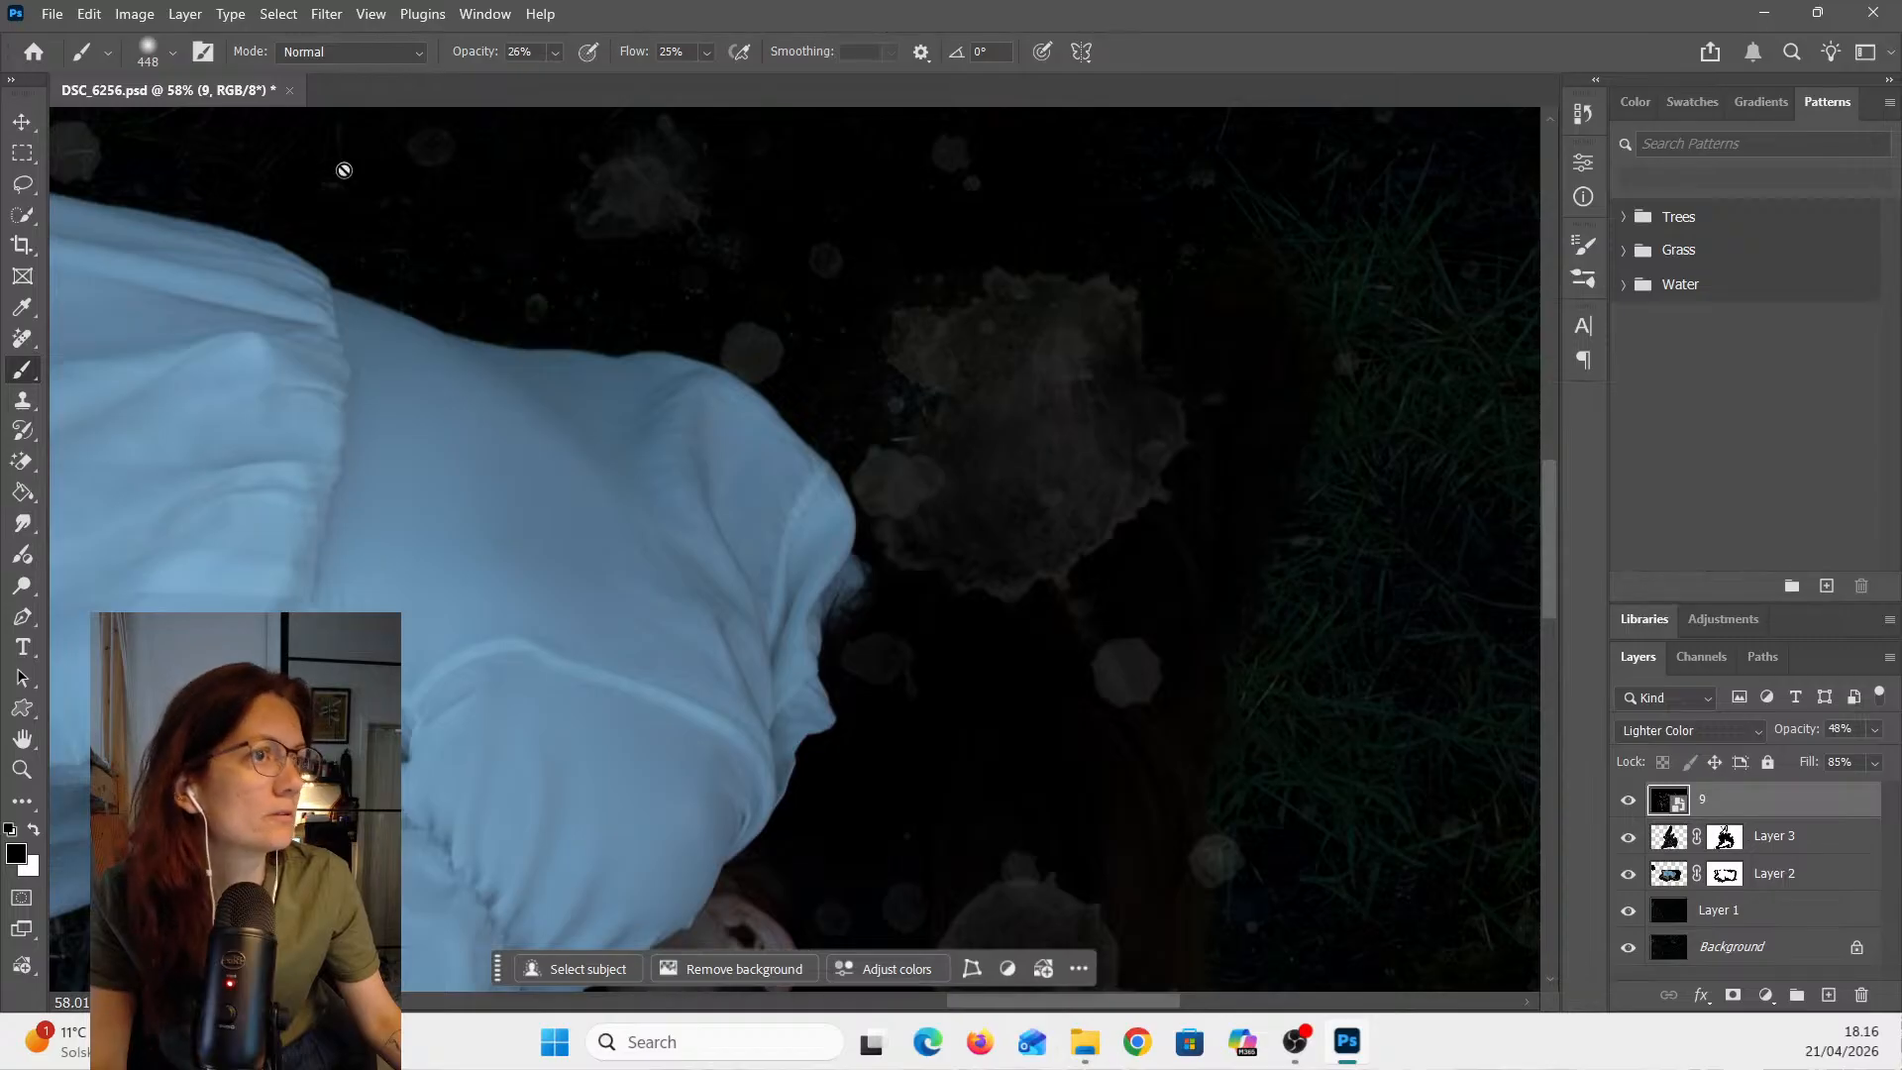
pyautogui.click(173, 53)
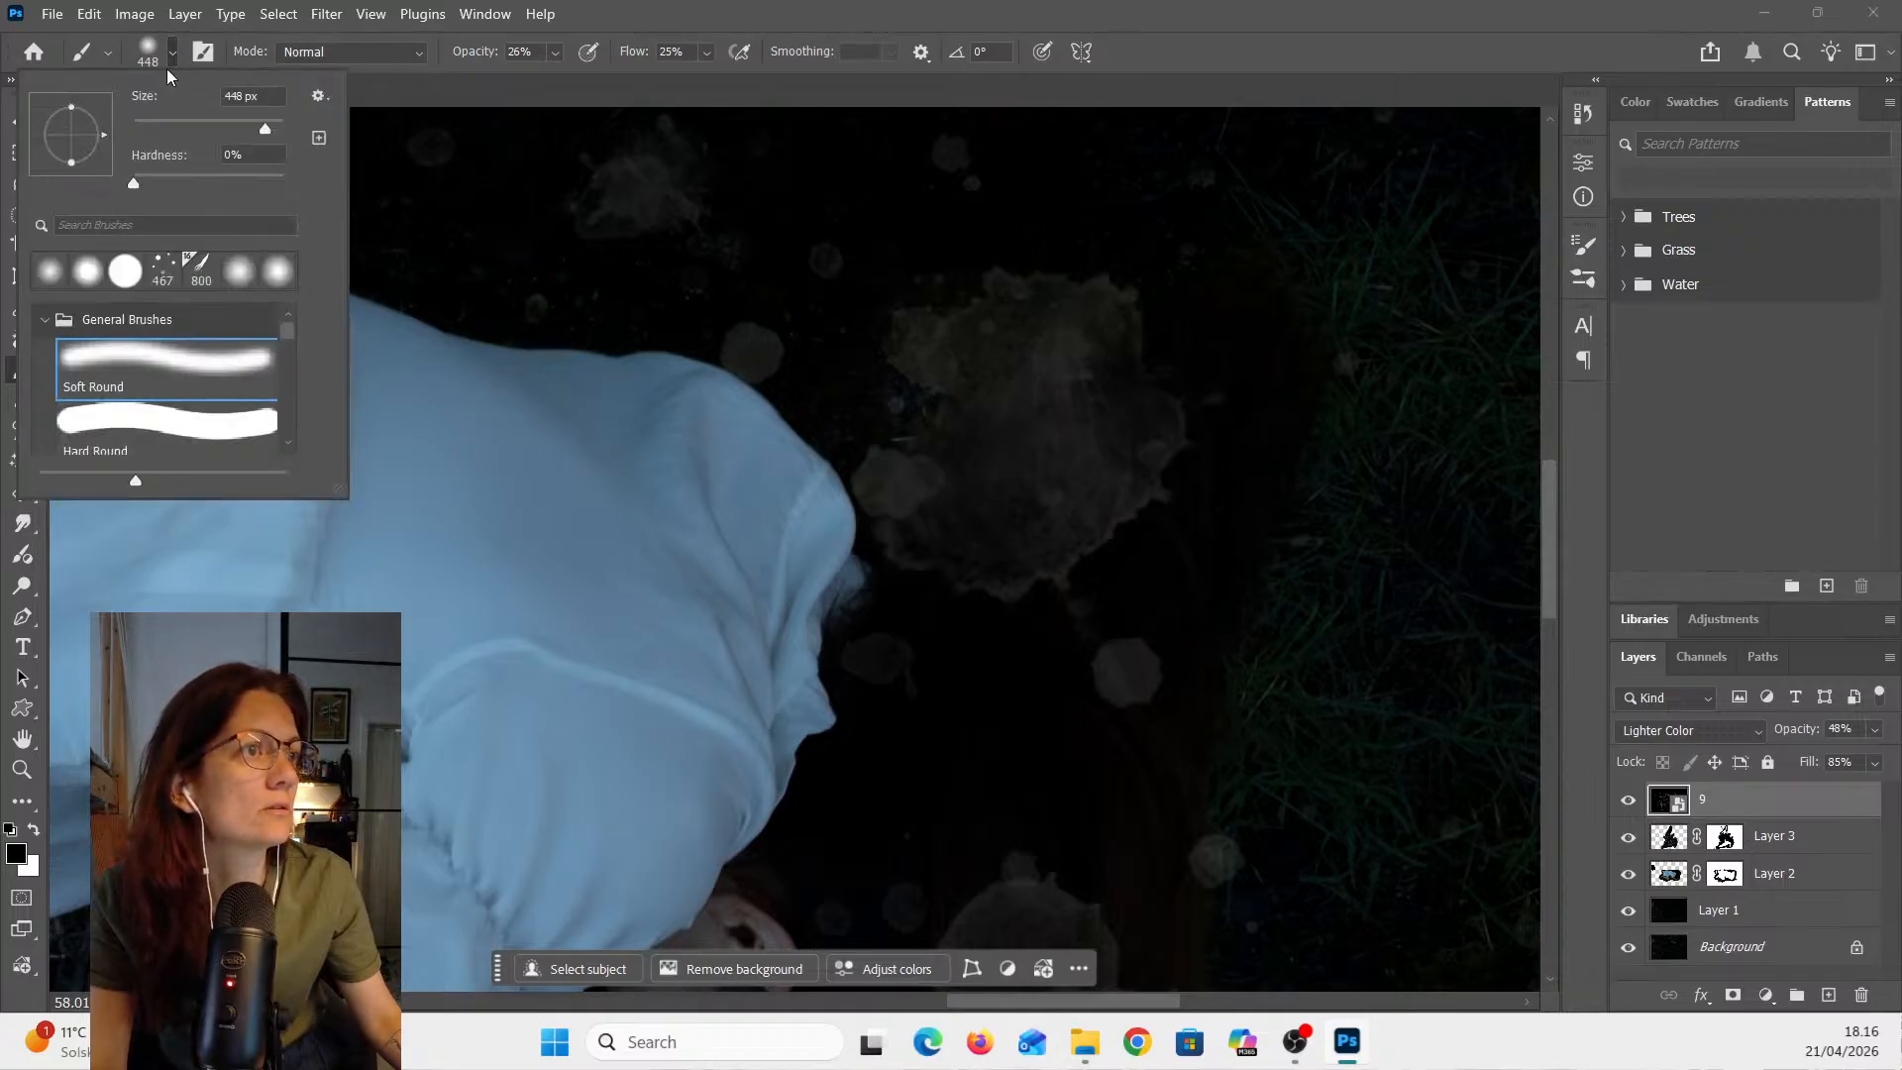
pyautogui.click(116, 377)
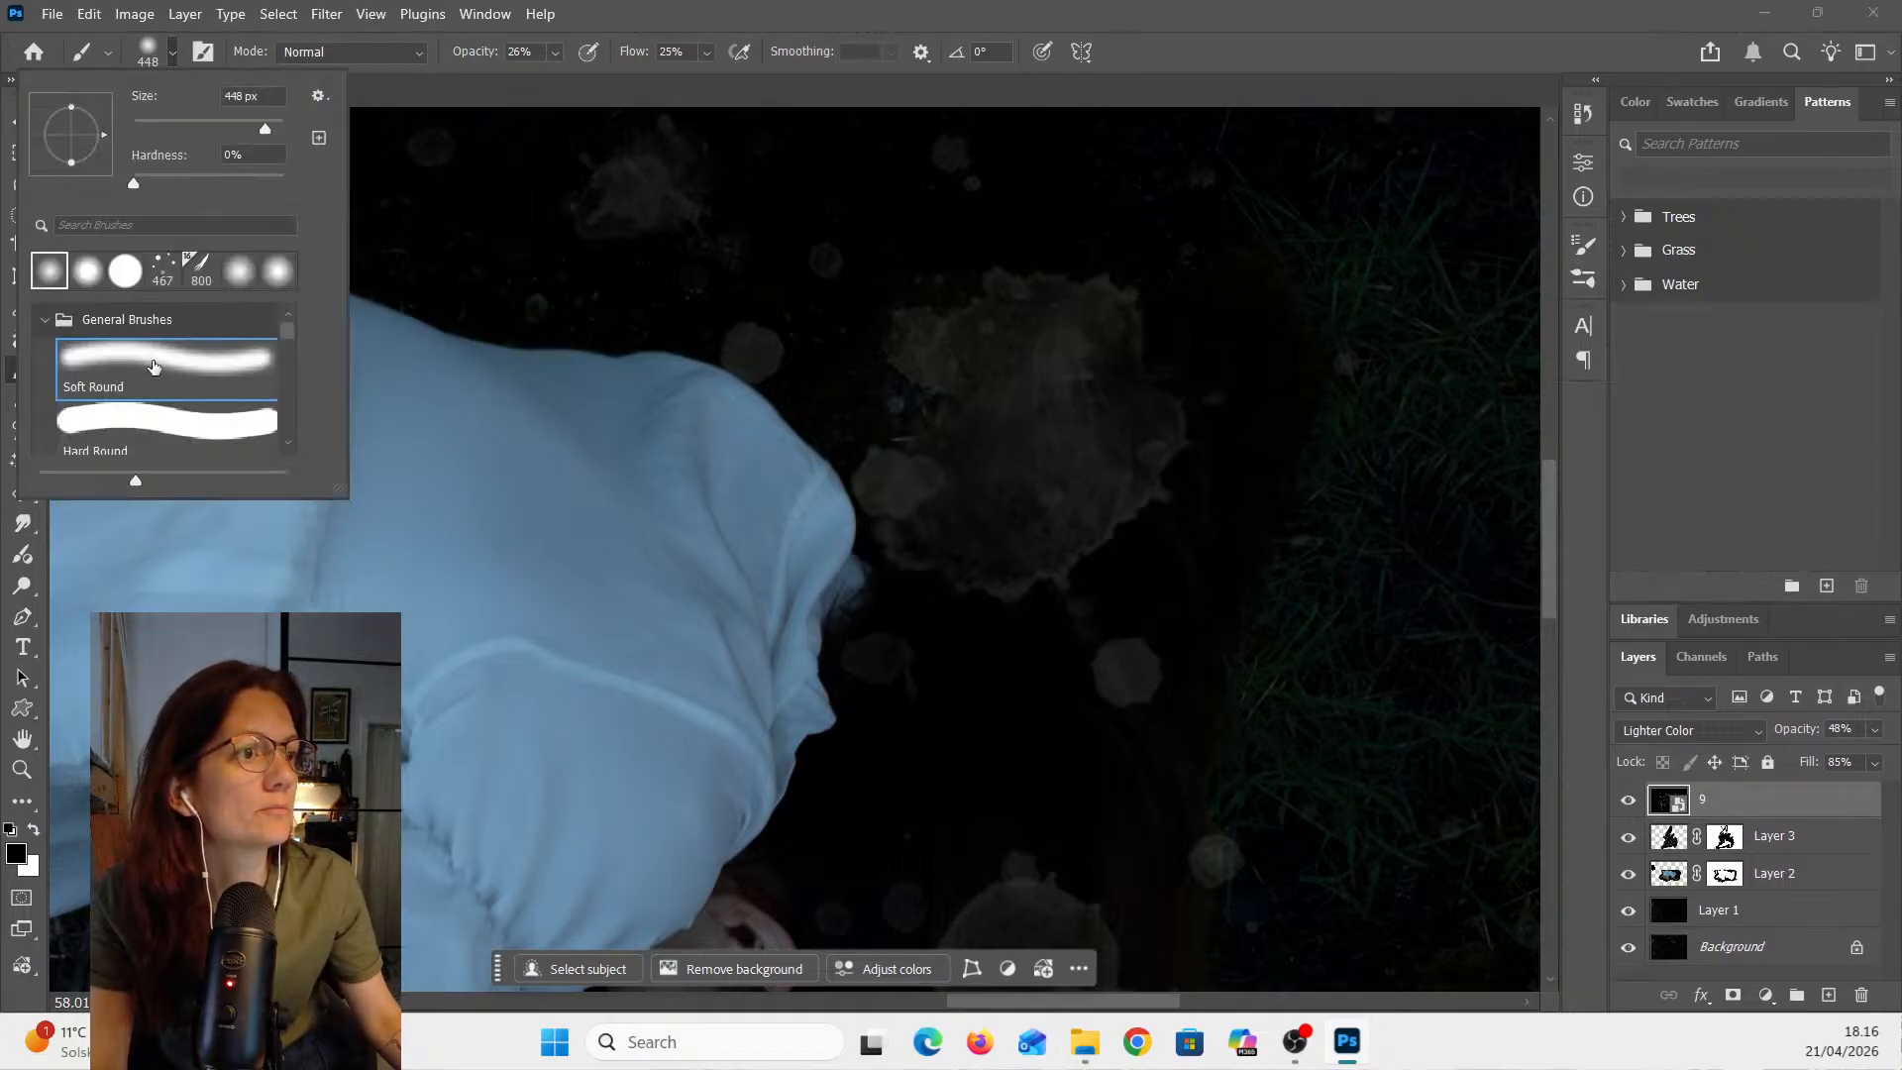
pyautogui.click(622, 21)
# - Add a layer mask to overlay 9 and set the brush flow to 36%
pyautogui.click(707, 52)
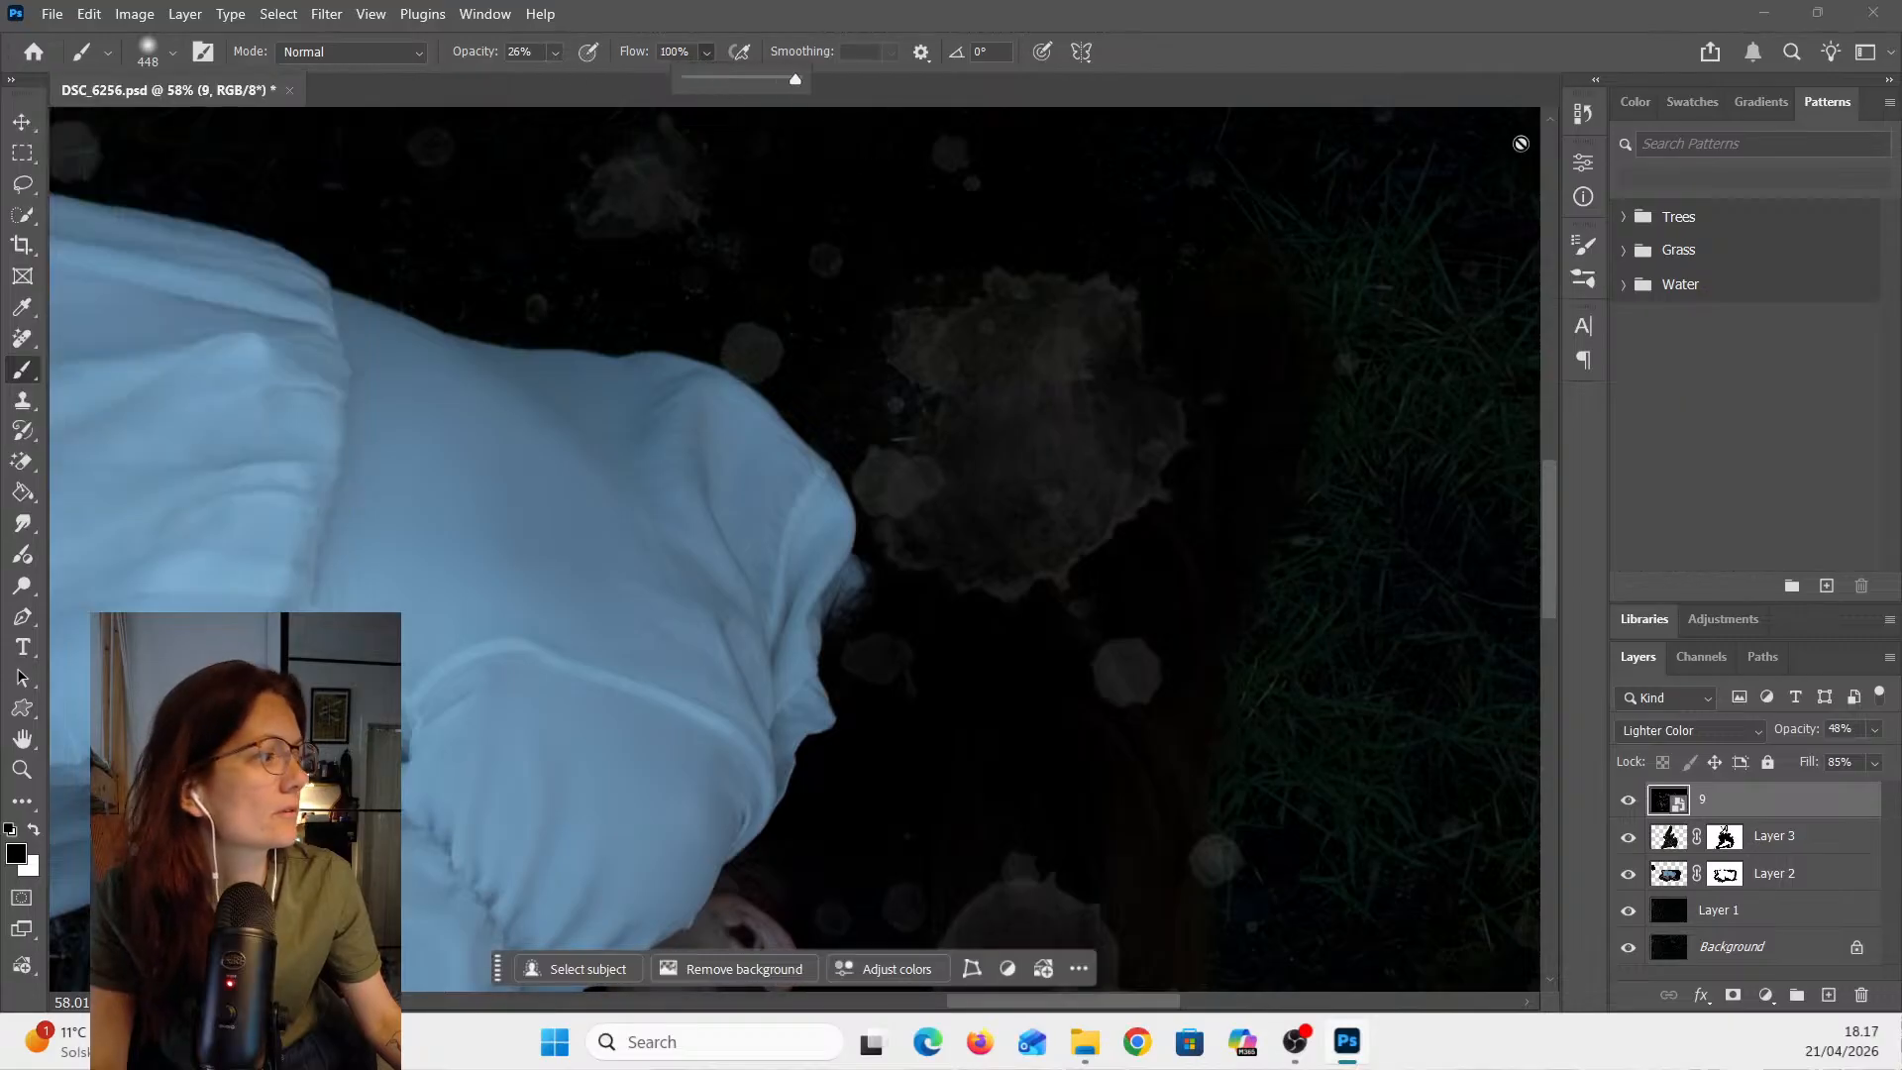
pyautogui.click(1575, 7)
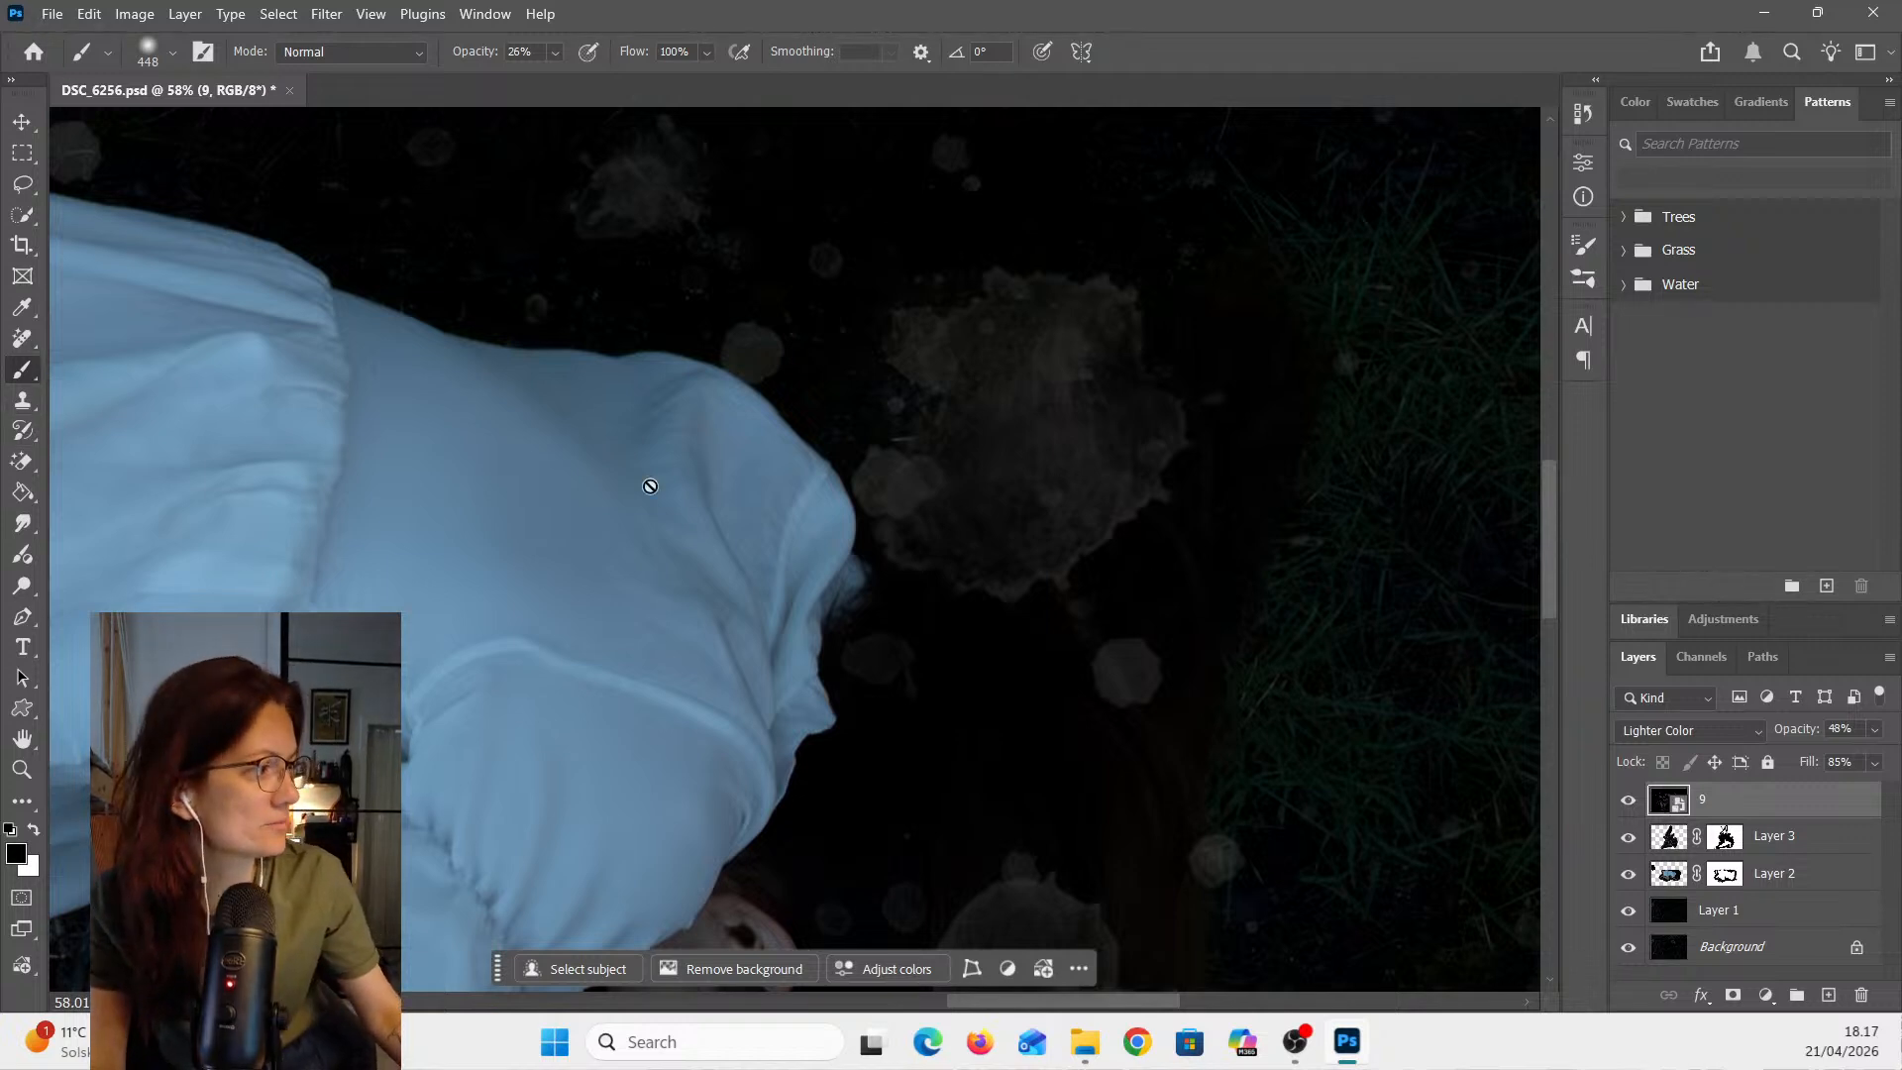
pyautogui.click(1733, 997)
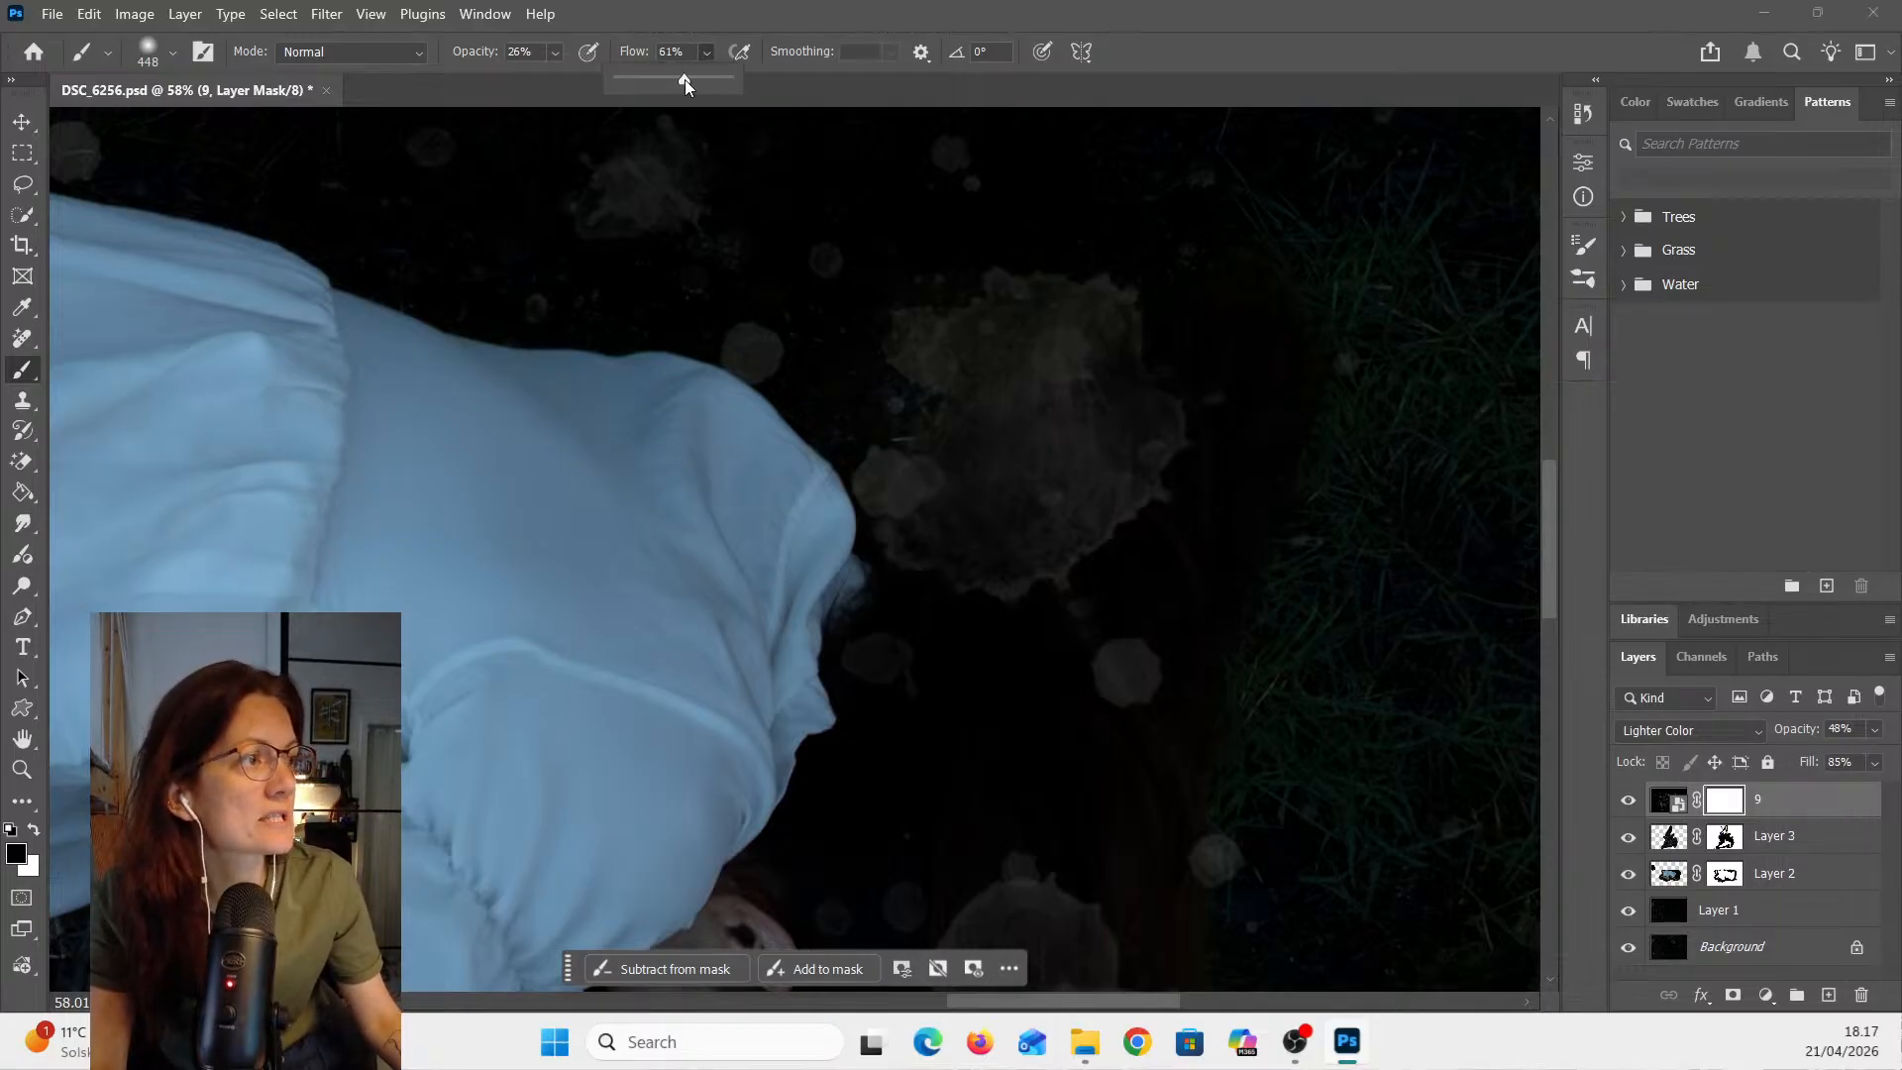
pyautogui.moveTo(665, 79); pyautogui.dragTo(664, 80)
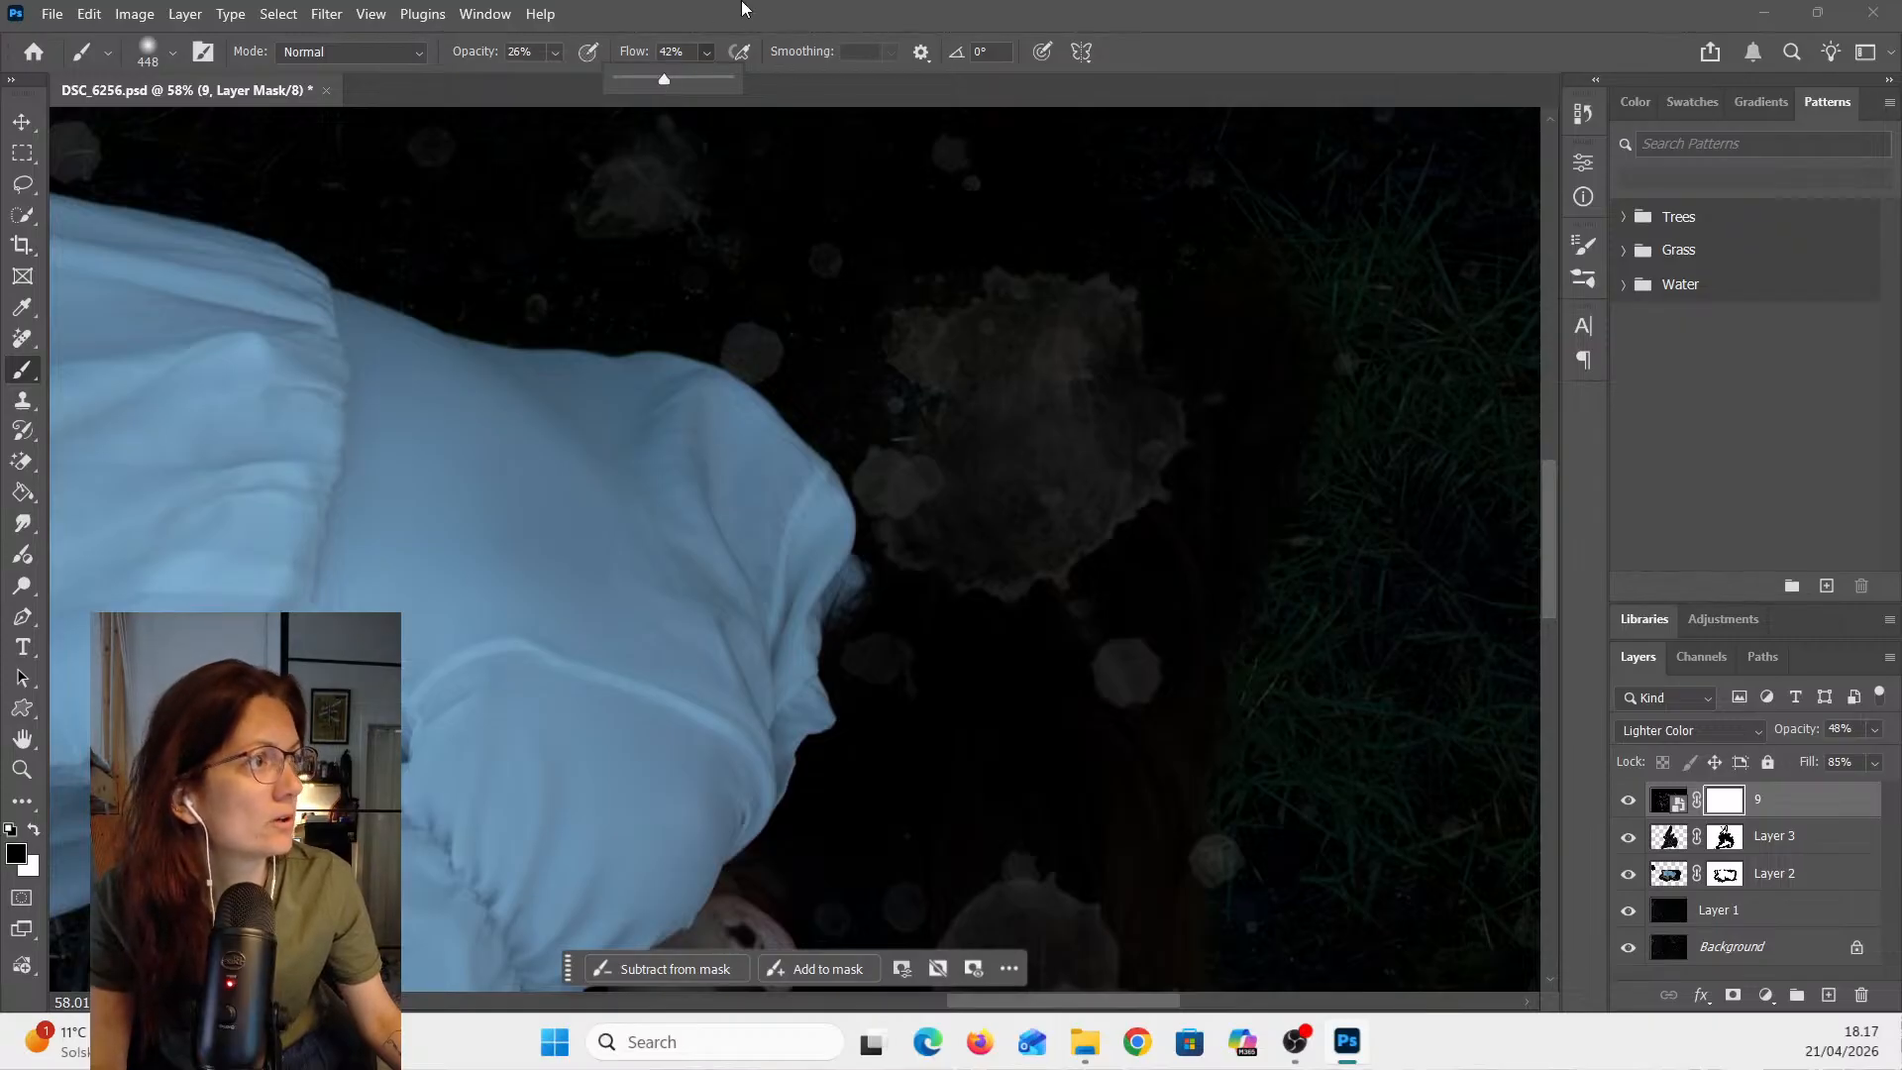
pyautogui.moveTo(660, 79); pyautogui.dragTo(658, 80)
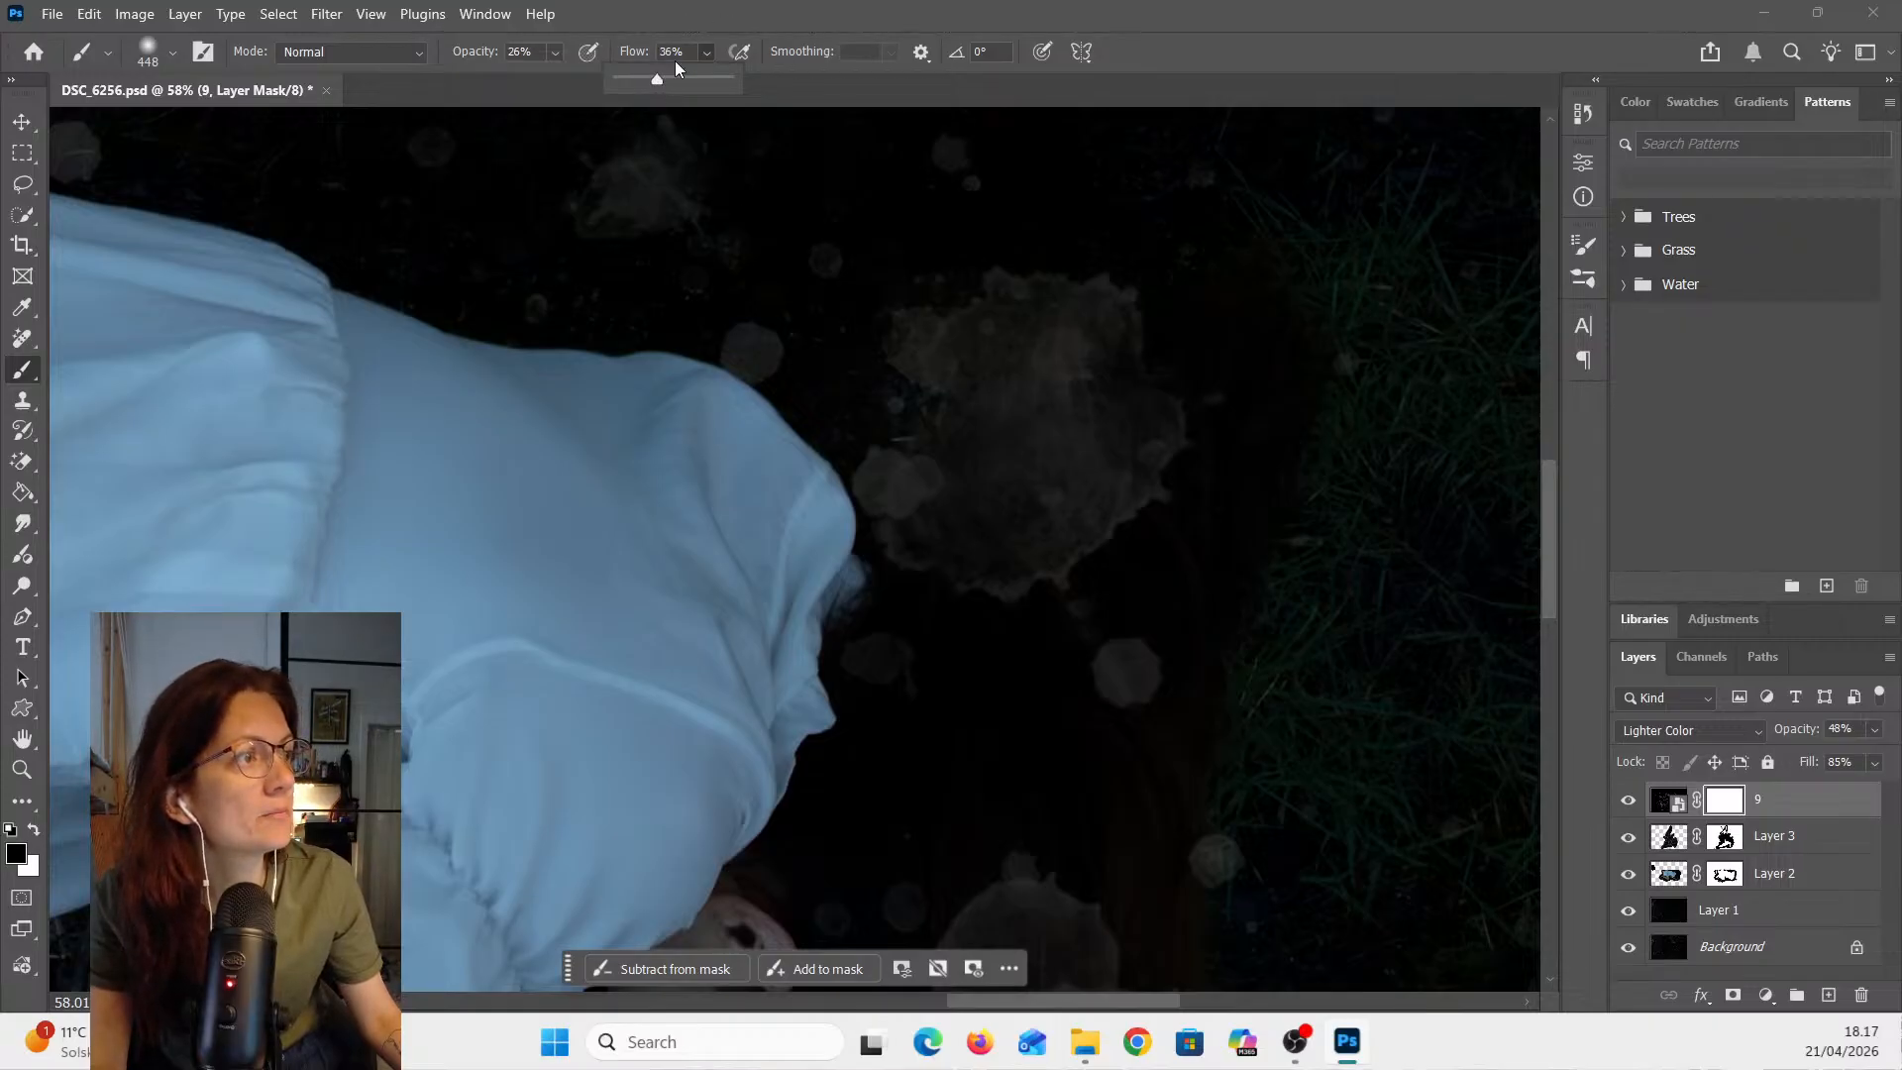
# - Paint on the mask to fade the watercolor spots above the woman's head and near the grass edge
pyautogui.moveTo(1112, 391)
pyautogui.mouseDown()
pyautogui.moveTo(1039, 470)
pyautogui.moveTo(1008, 354)
pyautogui.moveTo(965, 383)
pyautogui.moveTo(999, 536)
pyautogui.moveTo(1051, 509)
pyautogui.moveTo(952, 323)
pyautogui.moveTo(1007, 316)
pyautogui.moveTo(948, 326)
pyautogui.moveTo(1010, 342)
pyautogui.moveTo(1072, 409)
pyautogui.moveTo(1022, 548)
pyautogui.moveTo(952, 475)
pyautogui.moveTo(942, 495)
pyautogui.moveTo(969, 515)
pyautogui.moveTo(1056, 537)
pyautogui.moveTo(1131, 514)
pyautogui.moveTo(1033, 354)
pyautogui.moveTo(948, 287)
pyautogui.moveTo(1058, 371)
pyautogui.moveTo(1096, 366)
pyautogui.moveTo(1126, 322)
pyautogui.moveTo(934, 297)
pyautogui.mouseUp()
pyautogui.moveTo(642, 203)
pyautogui.mouseDown()
pyautogui.moveTo(594, 191)
pyautogui.moveTo(626, 179)
pyautogui.mouseUp()
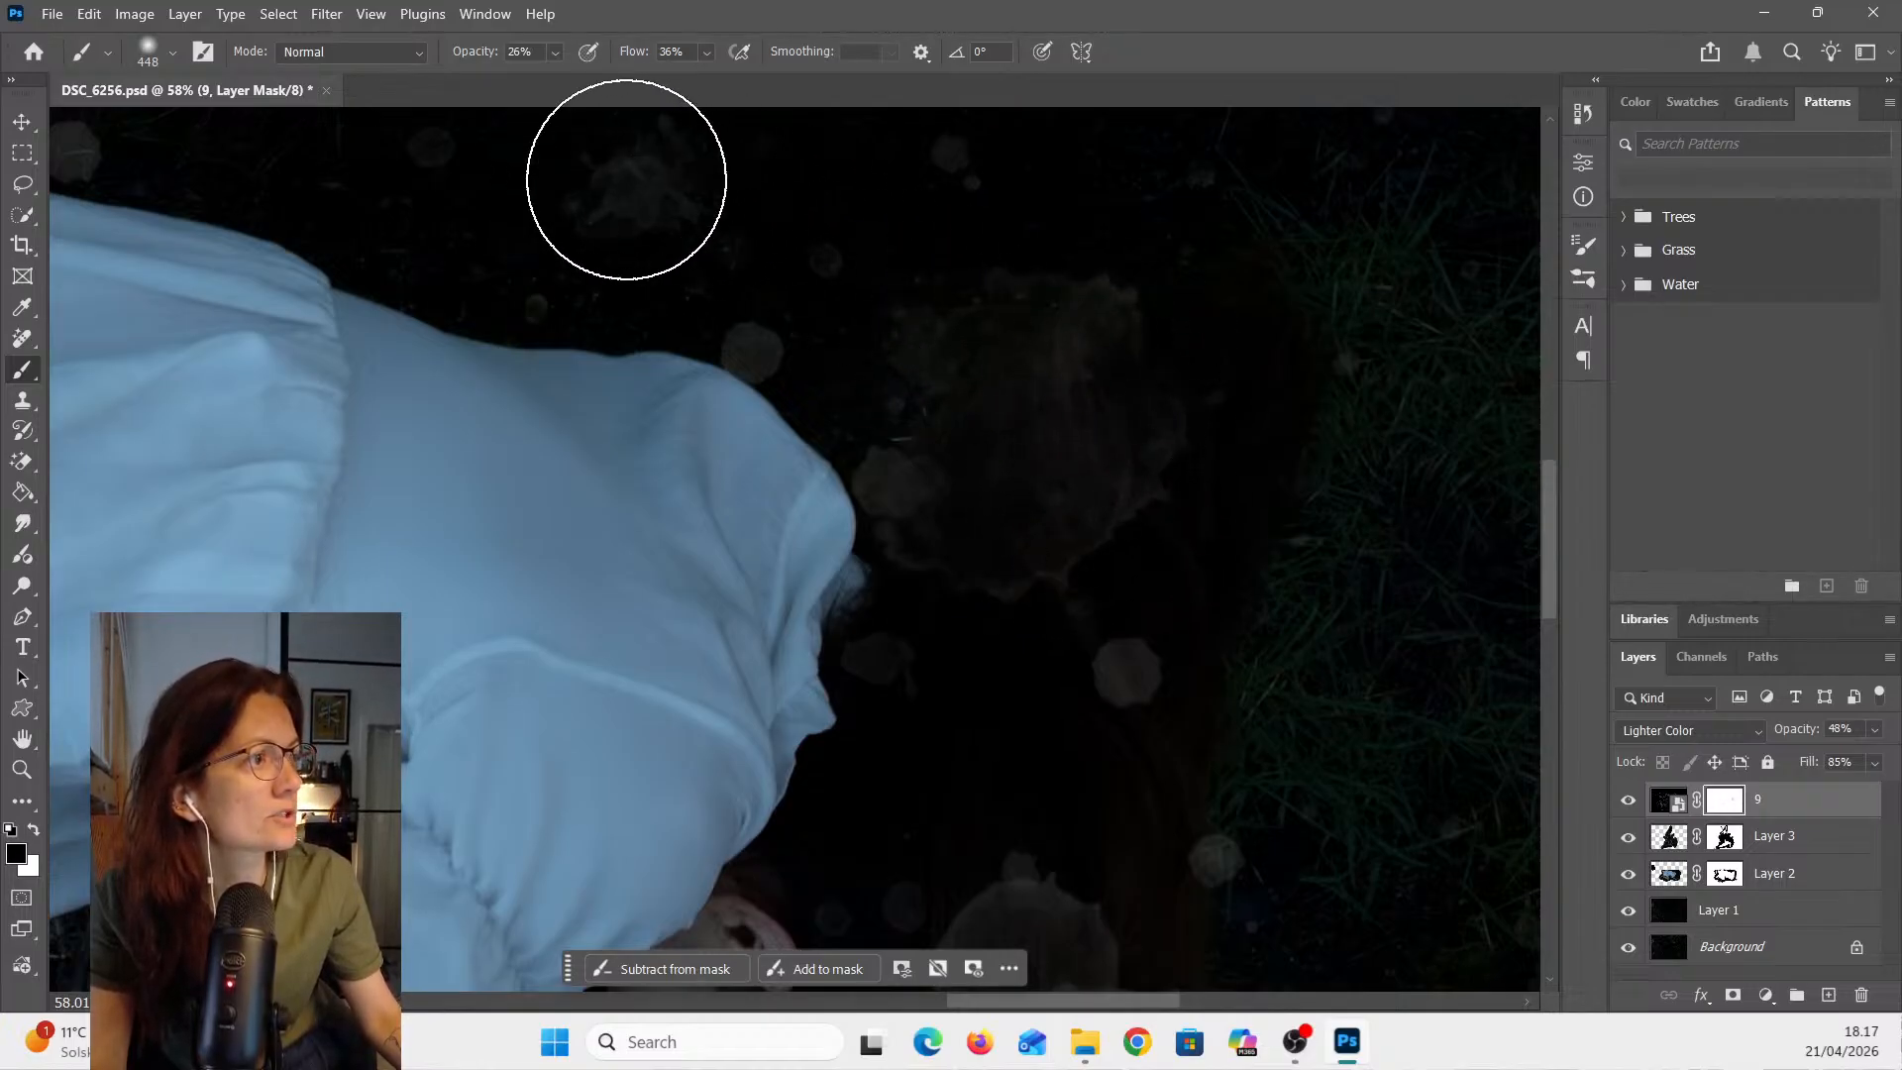
pyautogui.moveTo(1168, 722); pyautogui.dragTo(1109, 669)
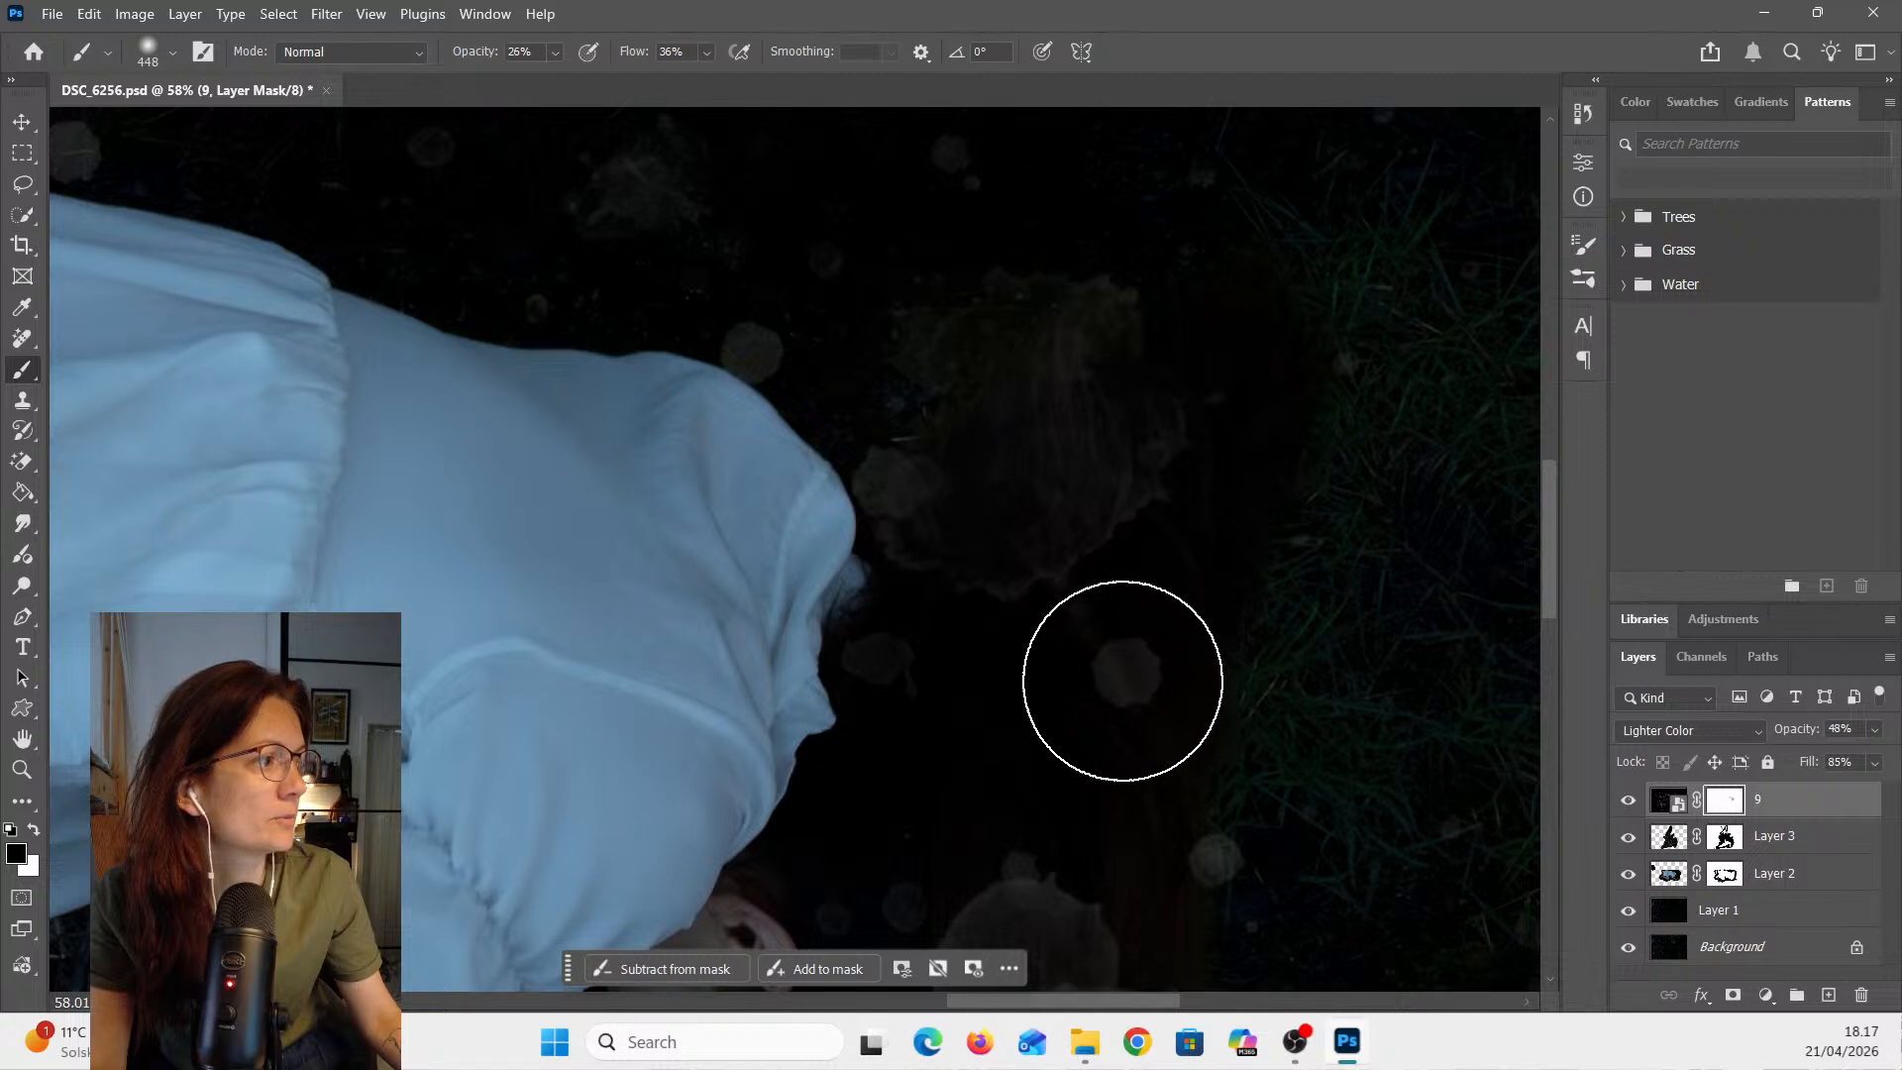
# - Reduce the brush size to 183 px for finer mask painting
pyautogui.scroll(-2, 1374, 734)
pyautogui.scroll(-1, 1374, 734)
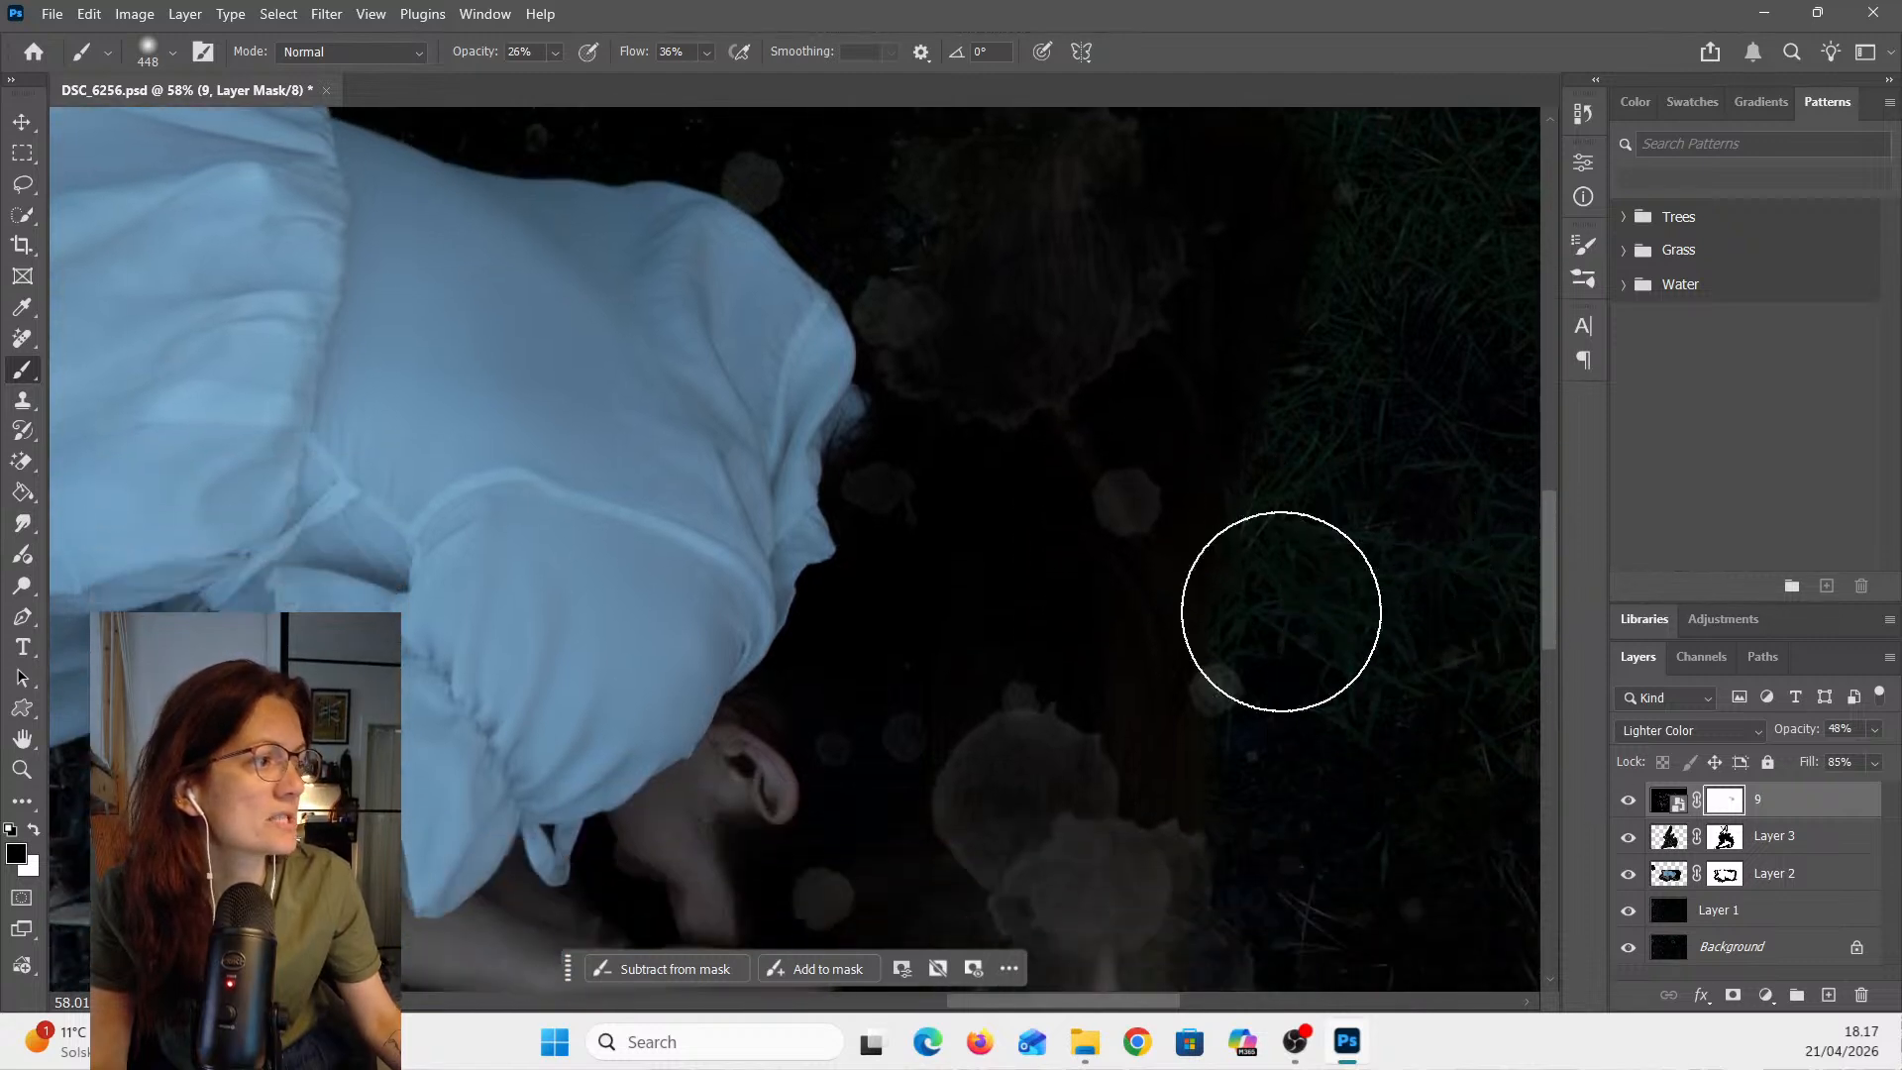
pyautogui.click(175, 56)
pyautogui.moveTo(264, 128); pyautogui.dragTo(241, 124)
pyautogui.click(1112, 495)
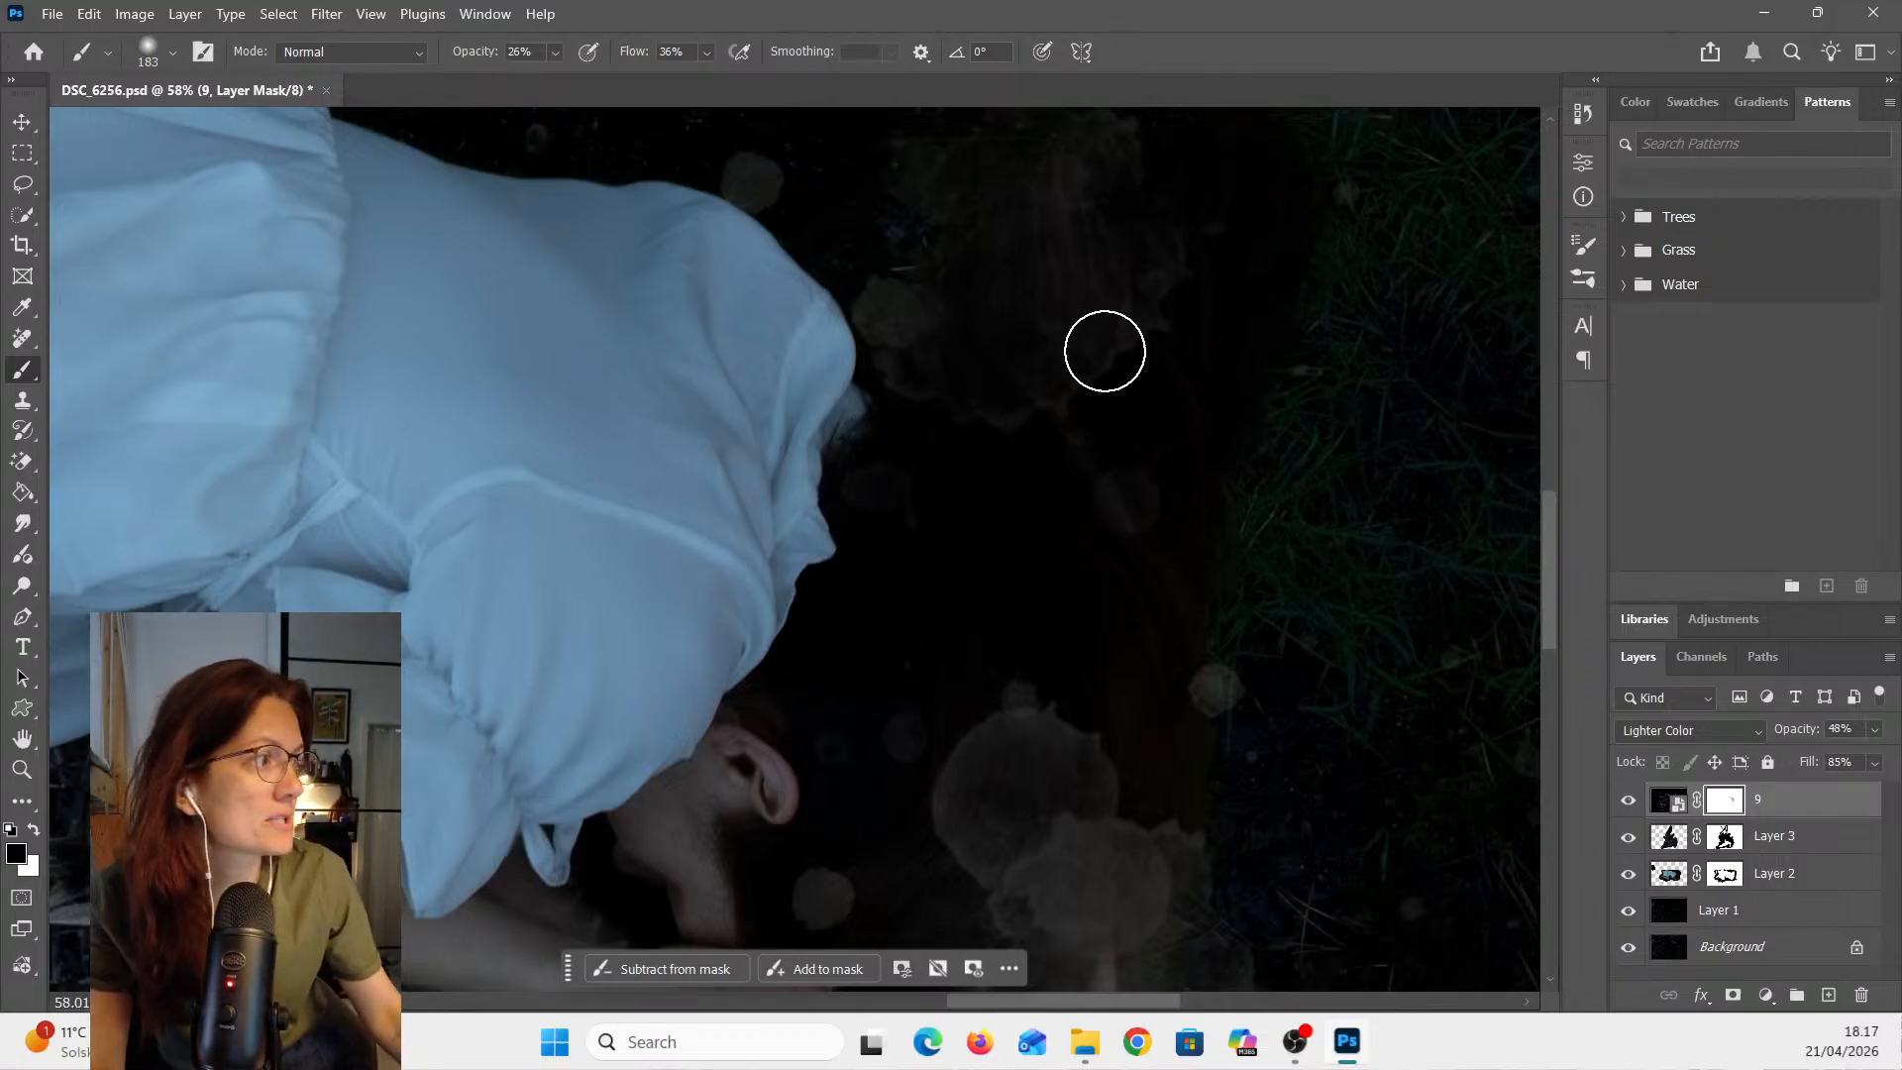
# - Set the brush size to 72 px and paint on the mask to remove the watercolor over the woman's hands
pyautogui.scroll(3, 1104, 340)
pyautogui.scroll(-3, 1155, 275)
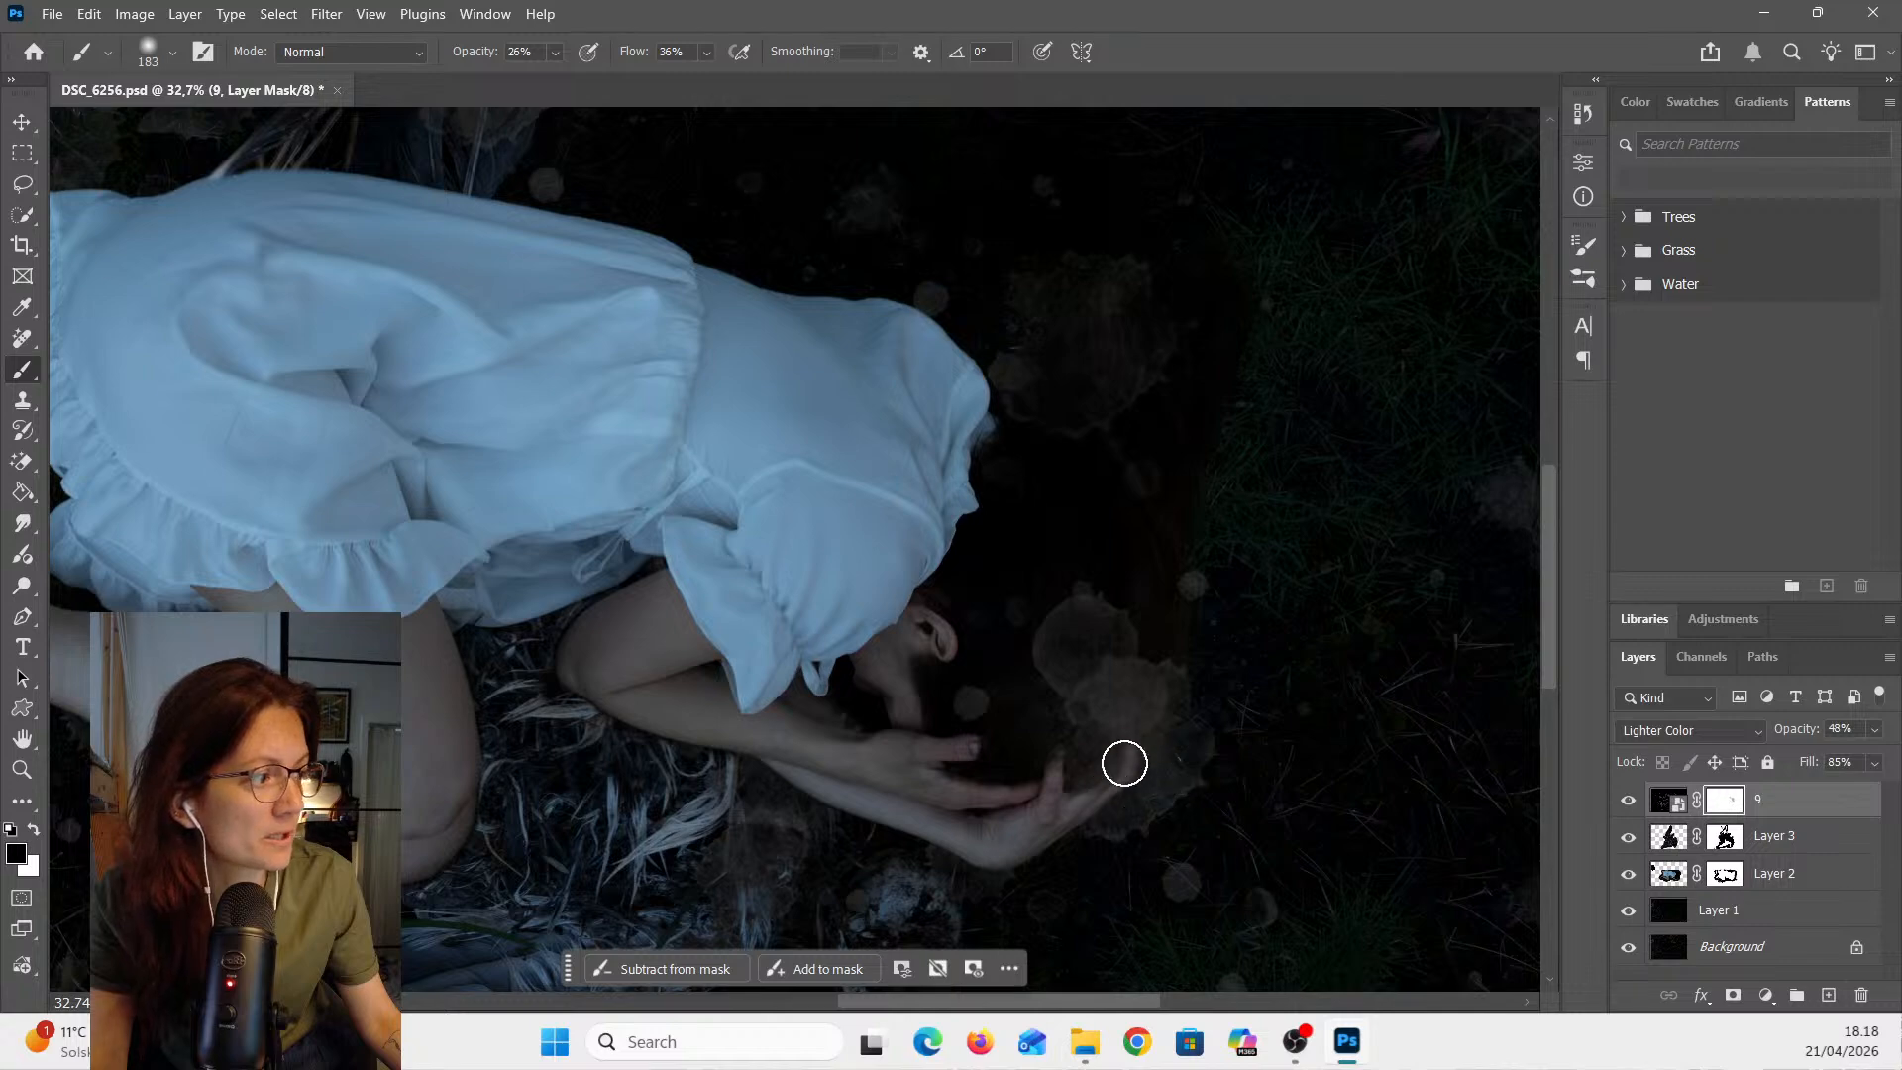
pyautogui.scroll(5, 1123, 777)
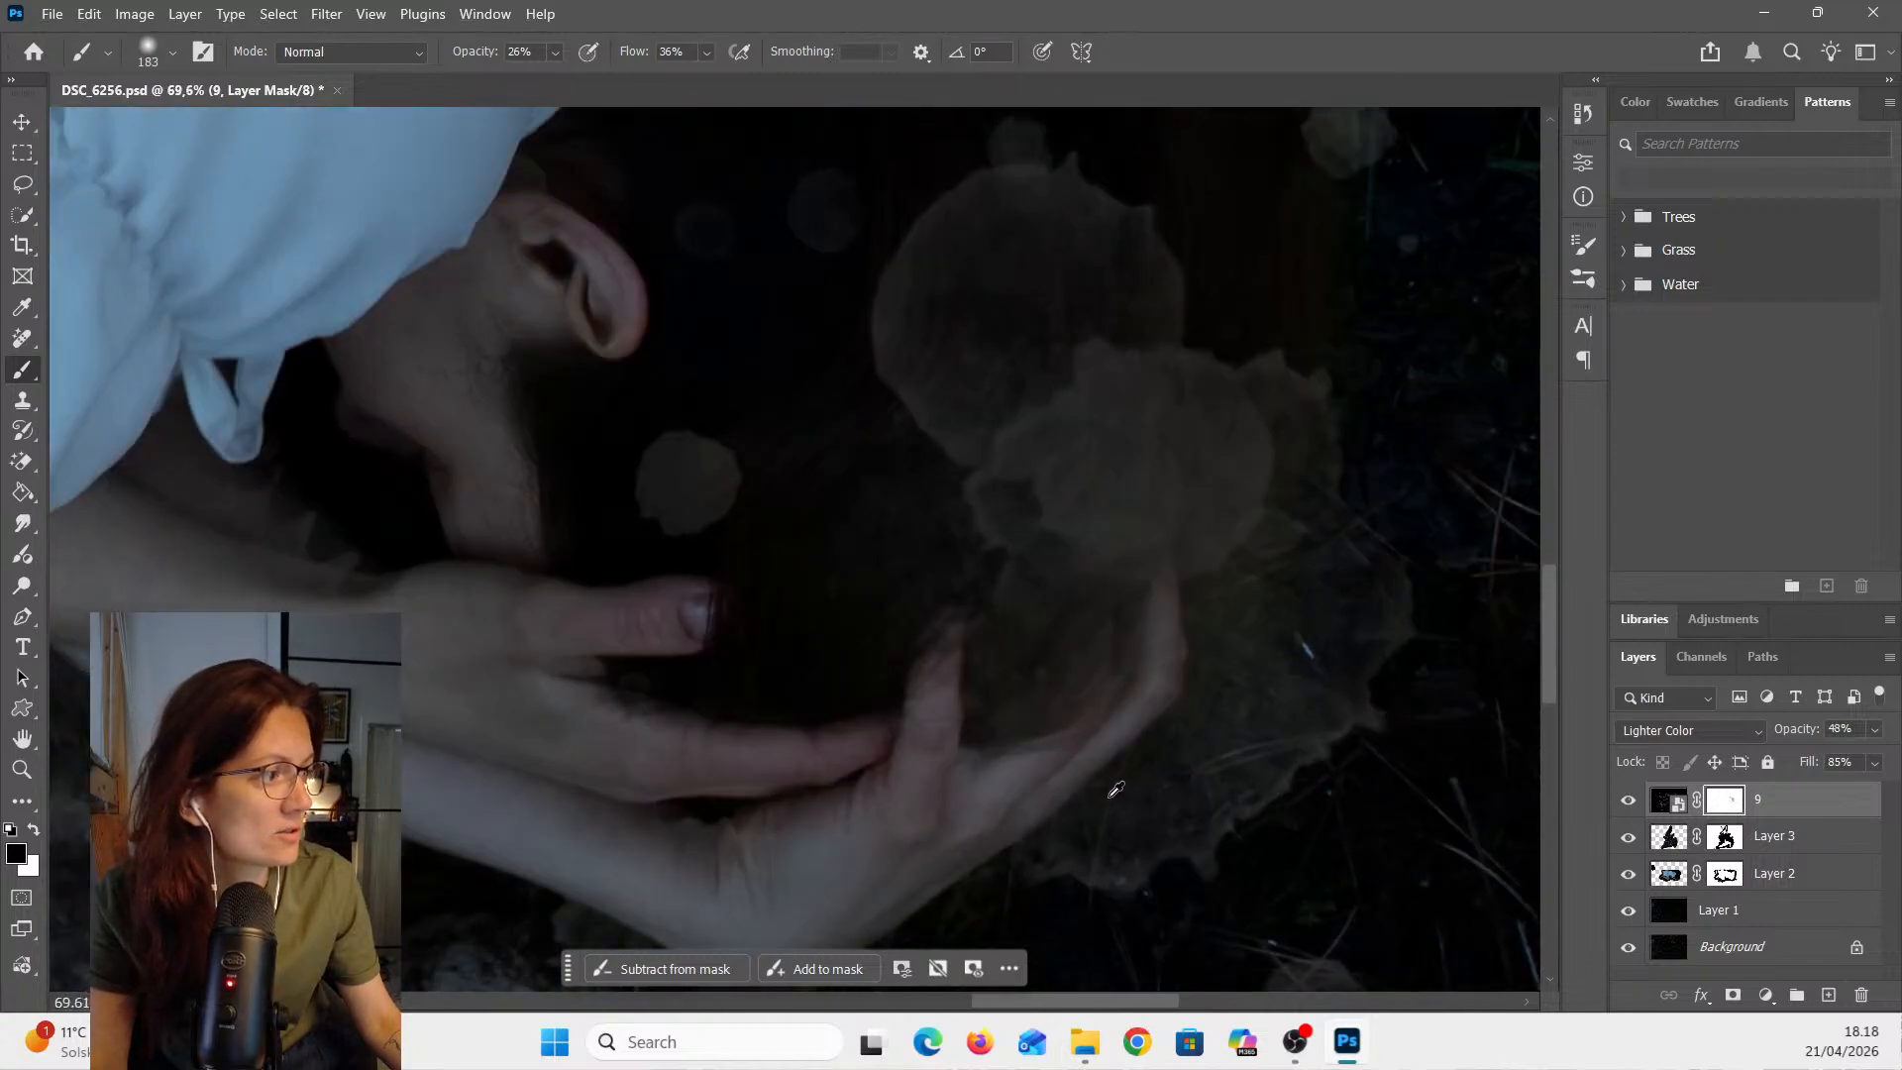
pyautogui.scroll(2, 1026, 750)
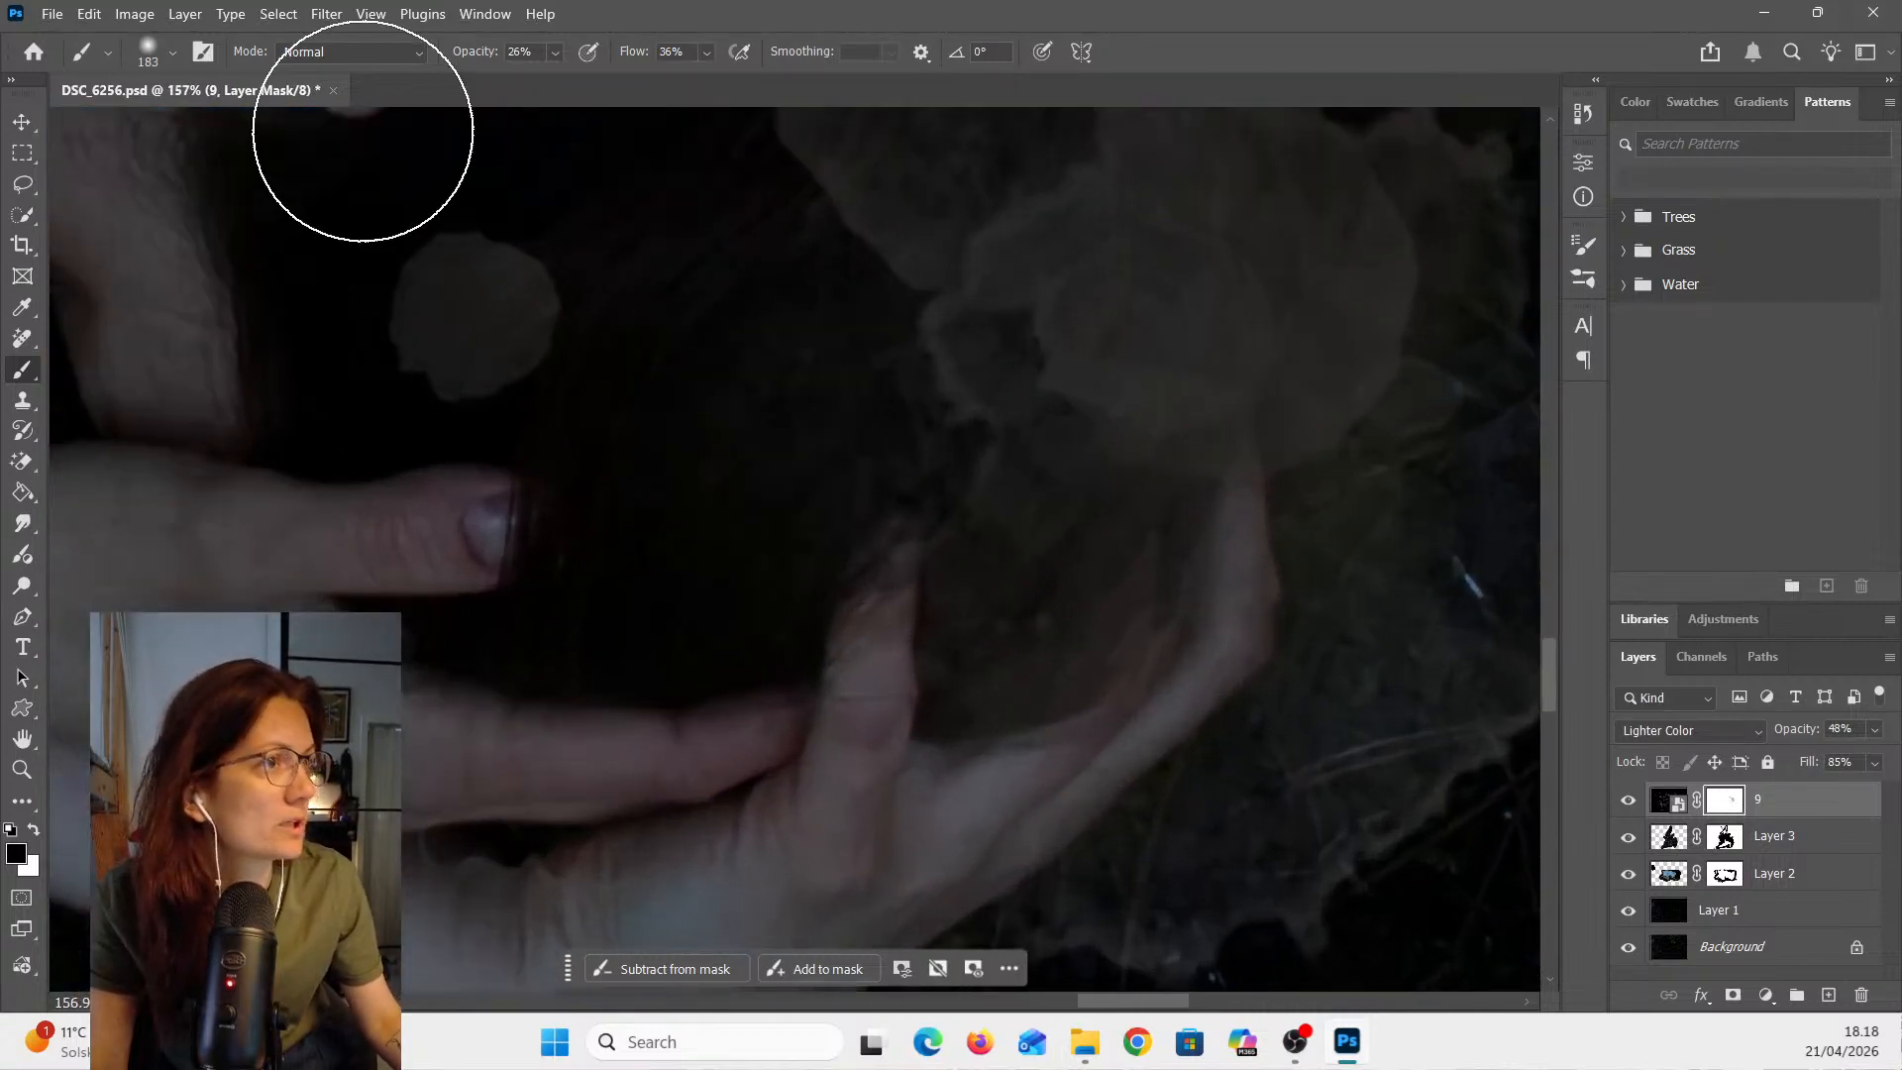
pyautogui.click(174, 54)
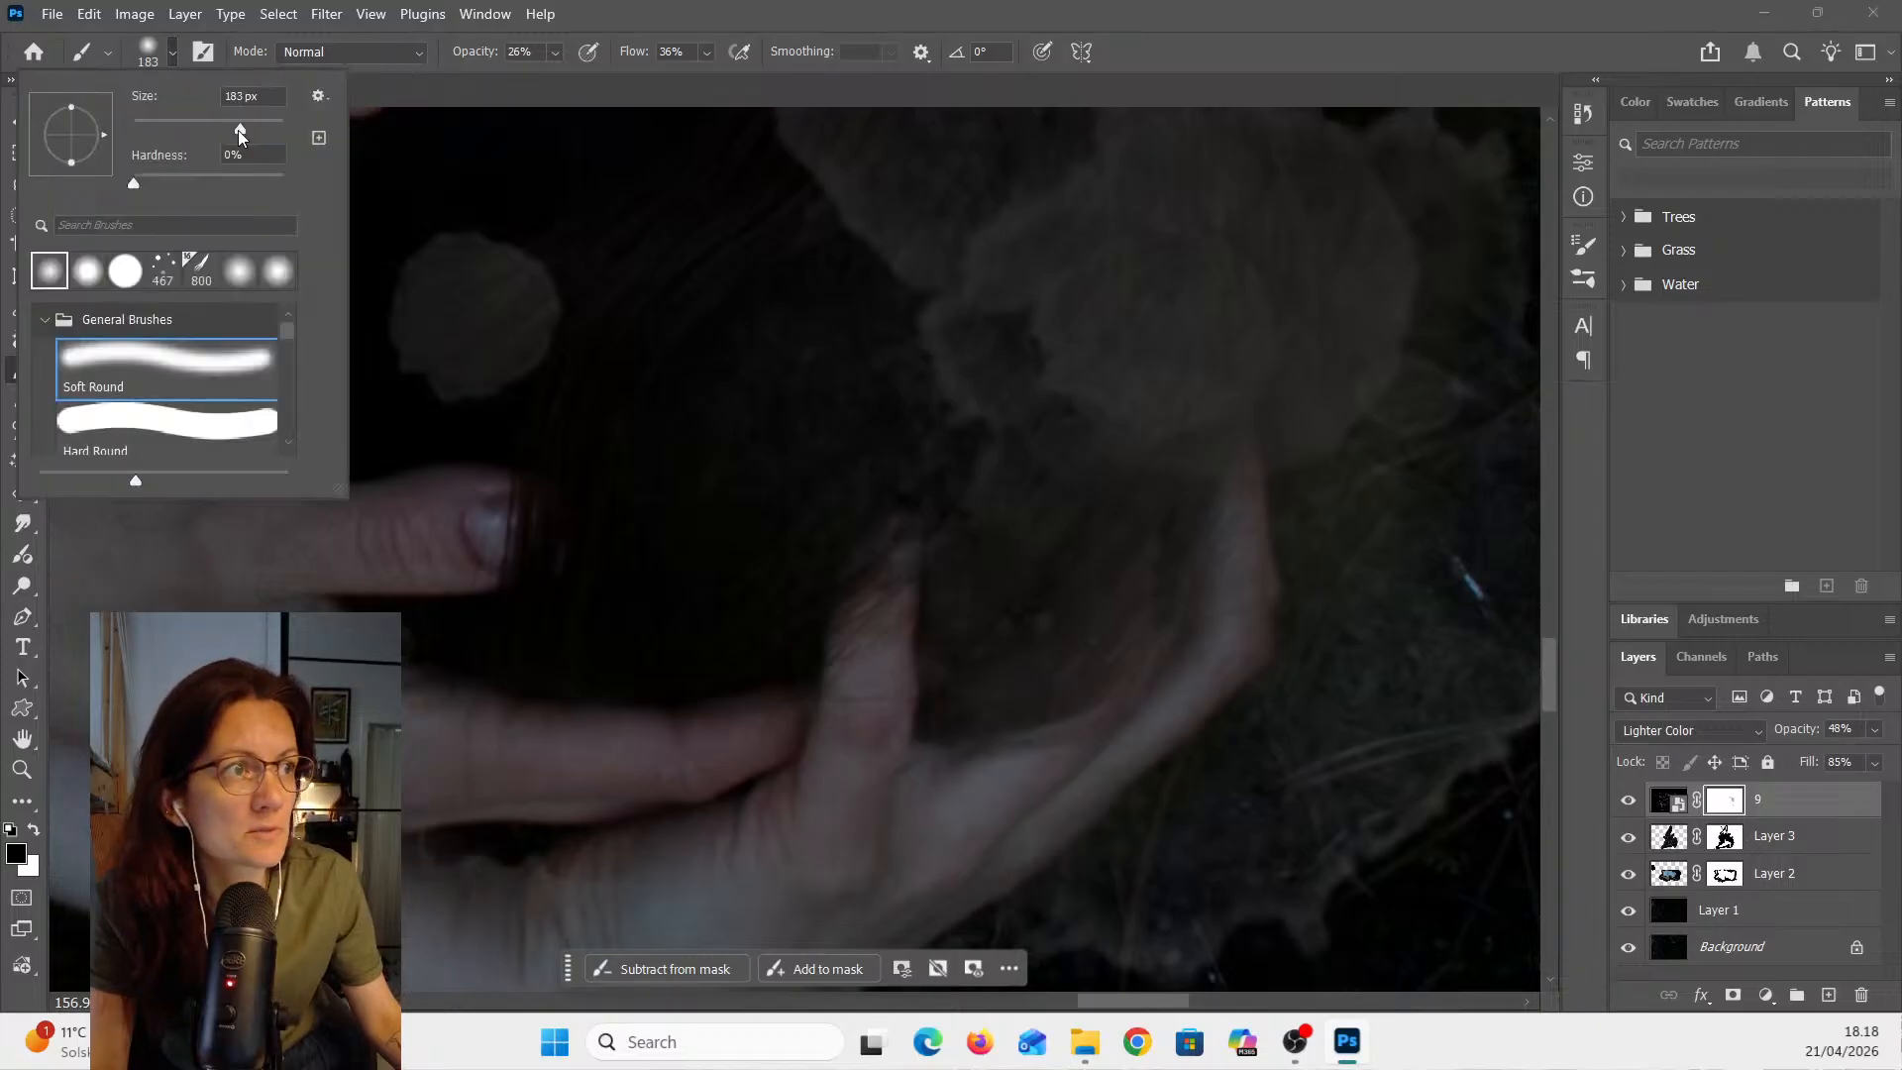
pyautogui.moveTo(240, 129); pyautogui.dragTo(195, 129)
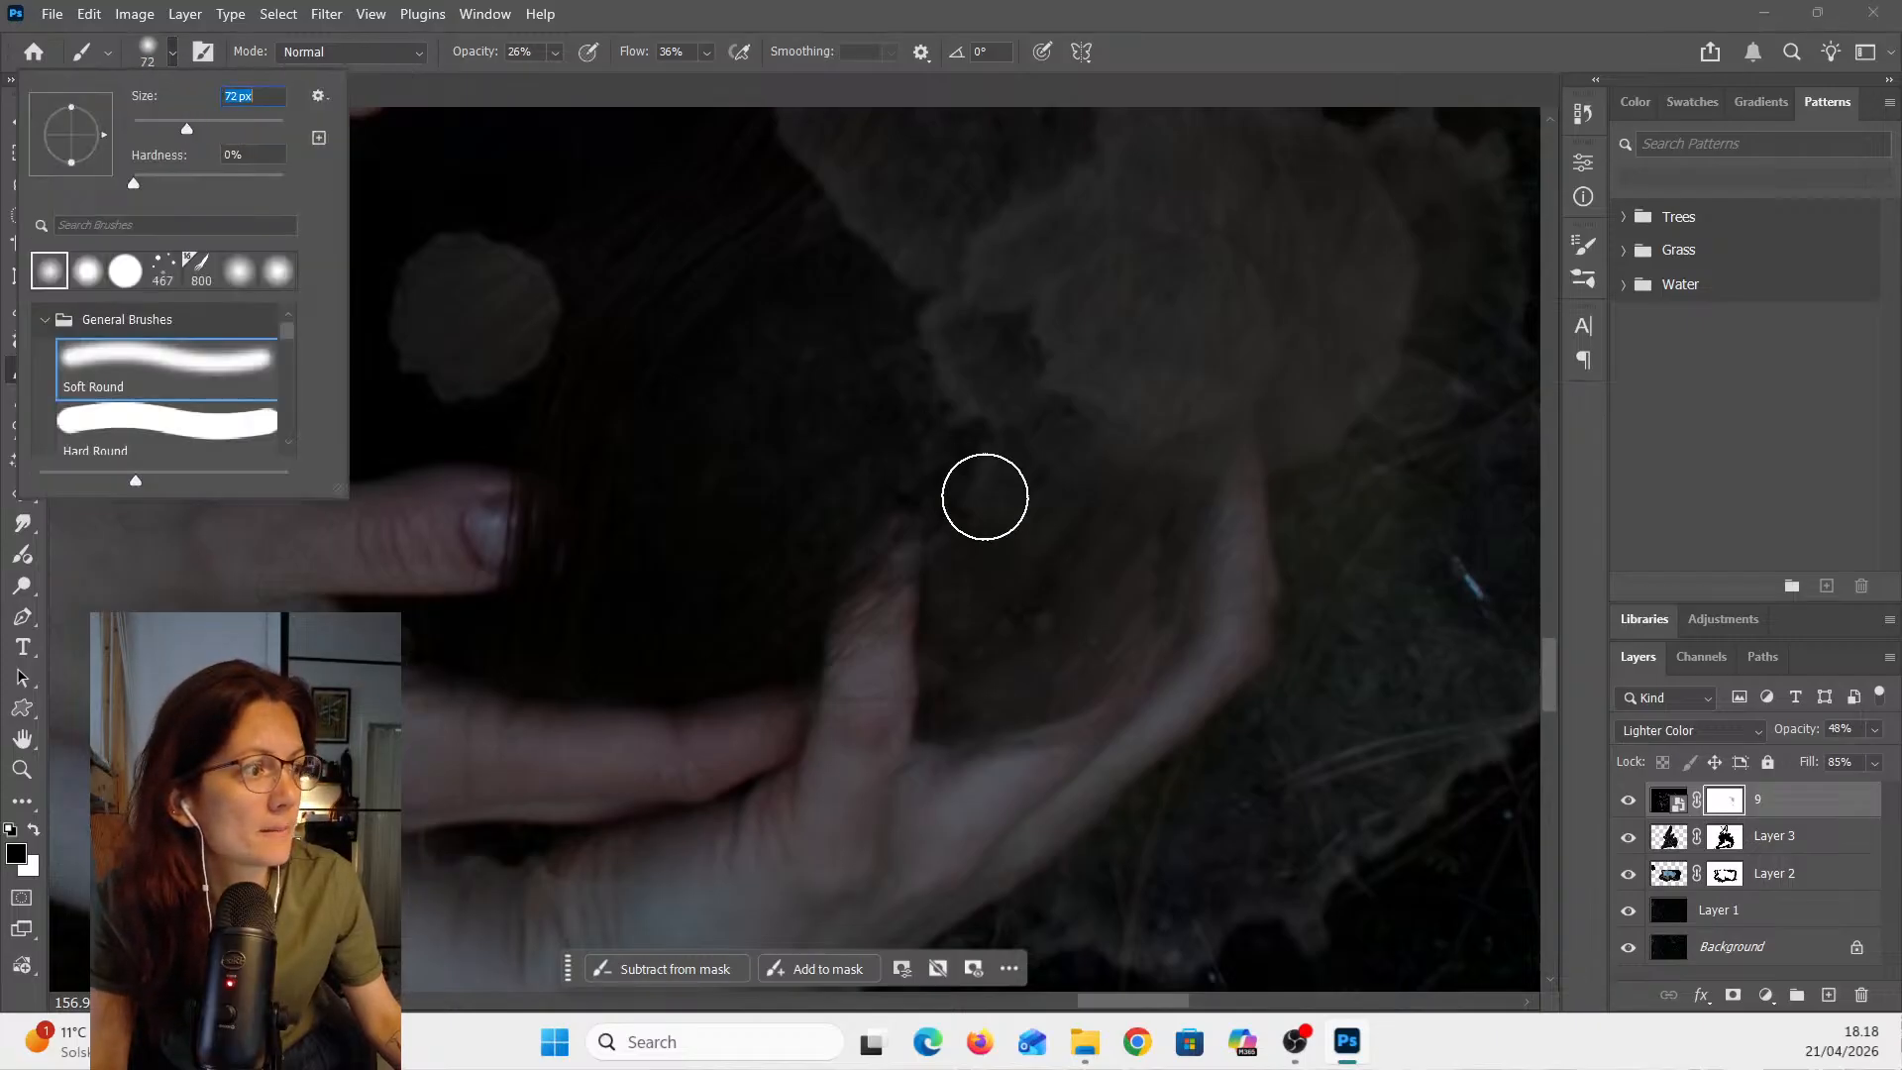
pyautogui.moveTo(1149, 737)
pyautogui.mouseDown()
pyautogui.moveTo(1227, 619)
pyautogui.moveTo(1161, 720)
pyautogui.moveTo(1104, 751)
pyautogui.moveTo(1204, 692)
pyautogui.moveTo(1181, 690)
pyautogui.moveTo(1231, 609)
pyautogui.moveTo(1245, 502)
pyautogui.moveTo(1230, 638)
pyautogui.moveTo(1196, 692)
pyautogui.moveTo(1150, 710)
pyautogui.mouseUp()
pyautogui.moveTo(862, 646)
pyautogui.mouseDown()
pyautogui.moveTo(900, 576)
pyautogui.moveTo(882, 735)
pyautogui.mouseUp()
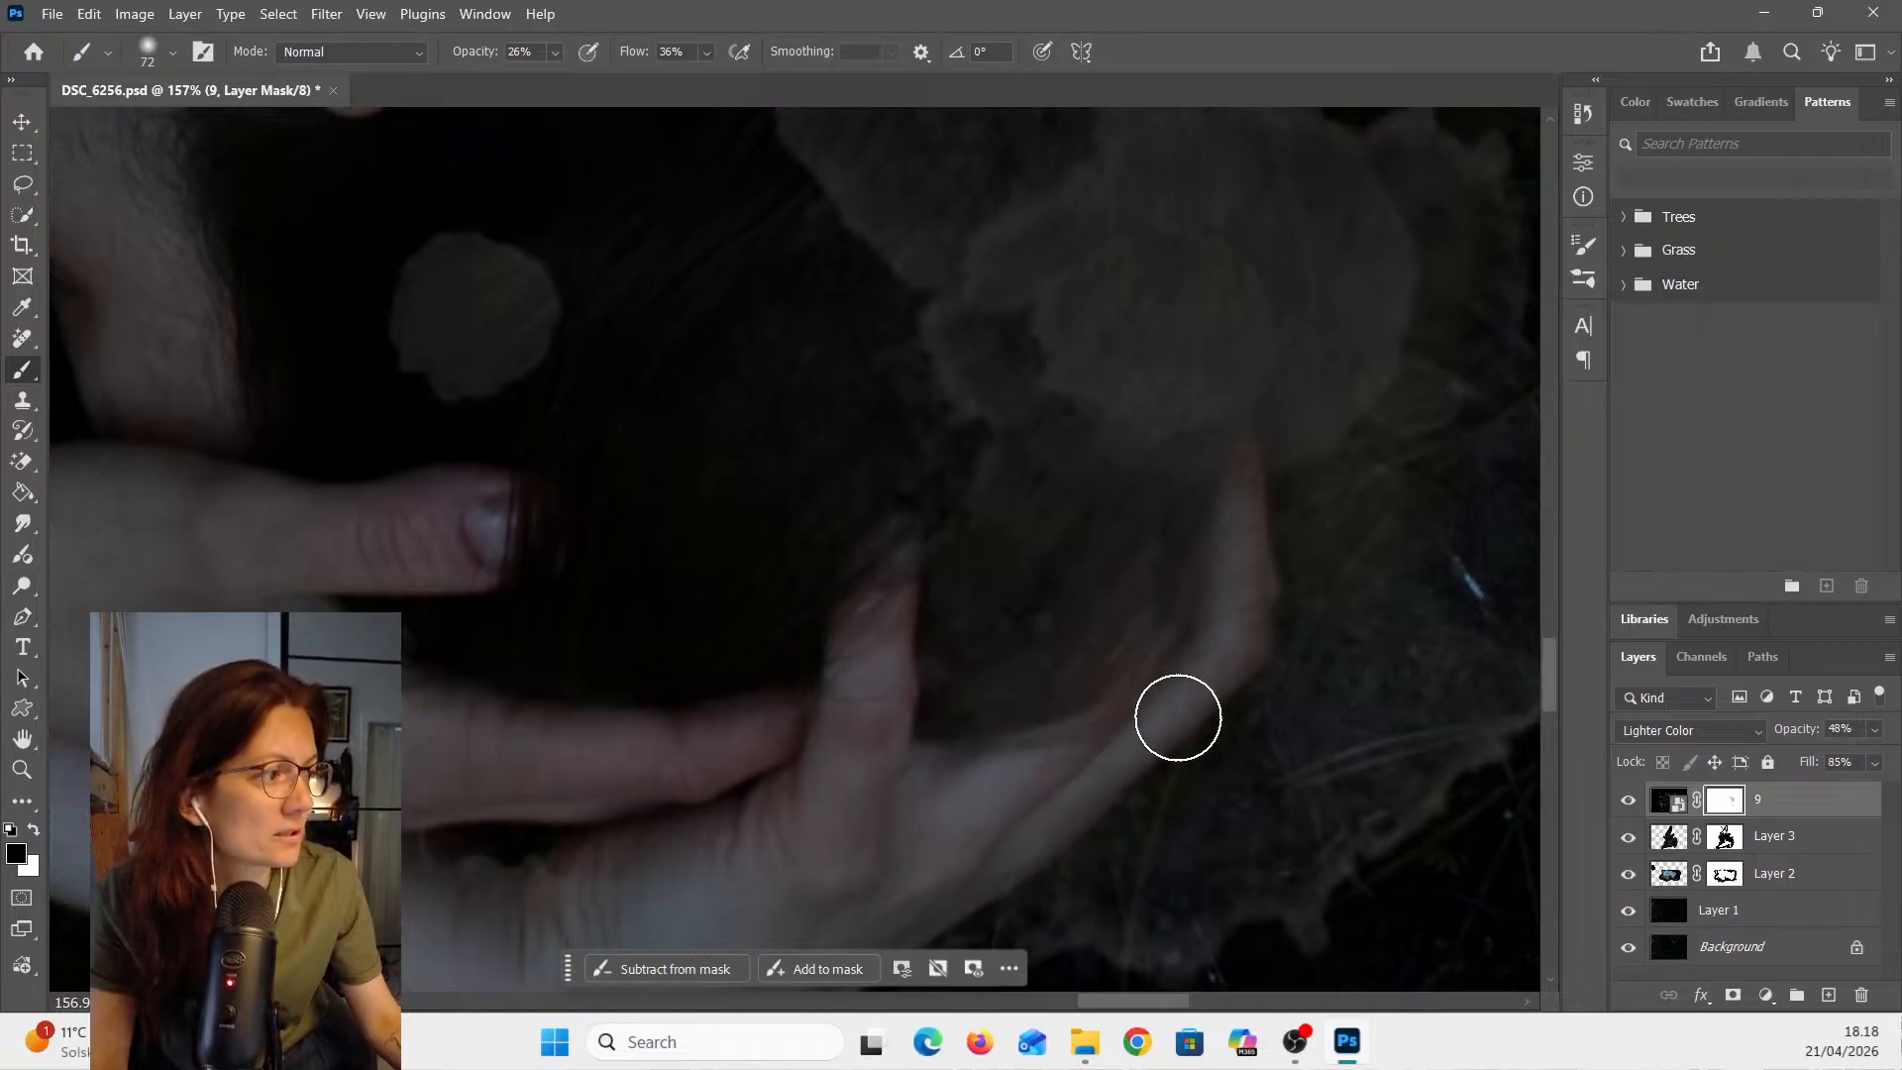
pyautogui.moveTo(1178, 718)
pyautogui.mouseDown()
pyautogui.moveTo(1020, 794)
pyautogui.moveTo(1180, 671)
pyautogui.moveTo(1236, 561)
pyautogui.moveTo(1237, 503)
pyautogui.moveTo(1254, 620)
pyautogui.moveTo(1126, 716)
pyautogui.mouseUp()
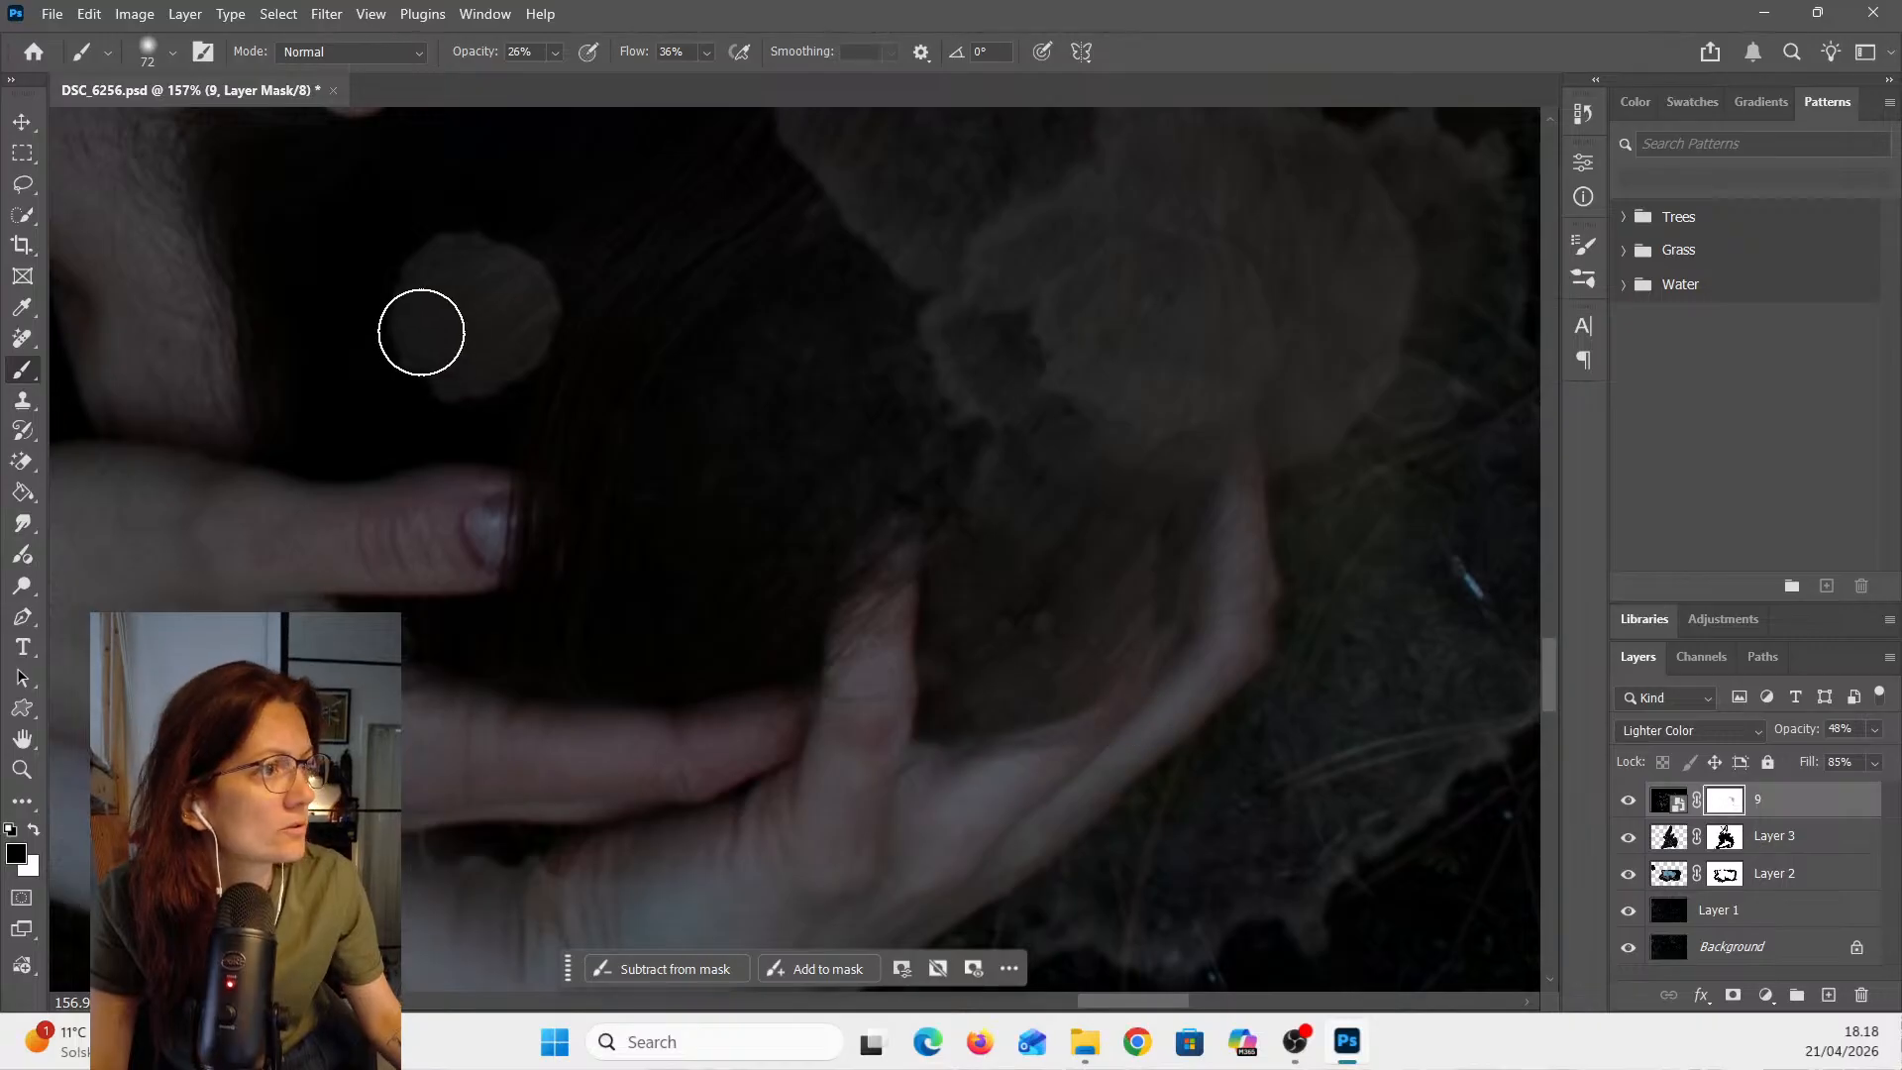
pyautogui.moveTo(421, 332)
pyautogui.mouseDown()
pyautogui.moveTo(511, 255)
pyautogui.moveTo(483, 286)
pyautogui.moveTo(503, 300)
pyautogui.moveTo(473, 359)
pyautogui.moveTo(398, 378)
pyautogui.moveTo(435, 370)
pyautogui.moveTo(417, 343)
pyautogui.moveTo(506, 297)
pyautogui.moveTo(467, 274)
pyautogui.moveTo(444, 336)
pyautogui.moveTo(544, 366)
pyautogui.moveTo(492, 296)
pyautogui.moveTo(452, 282)
pyautogui.moveTo(554, 290)
pyautogui.mouseUp()
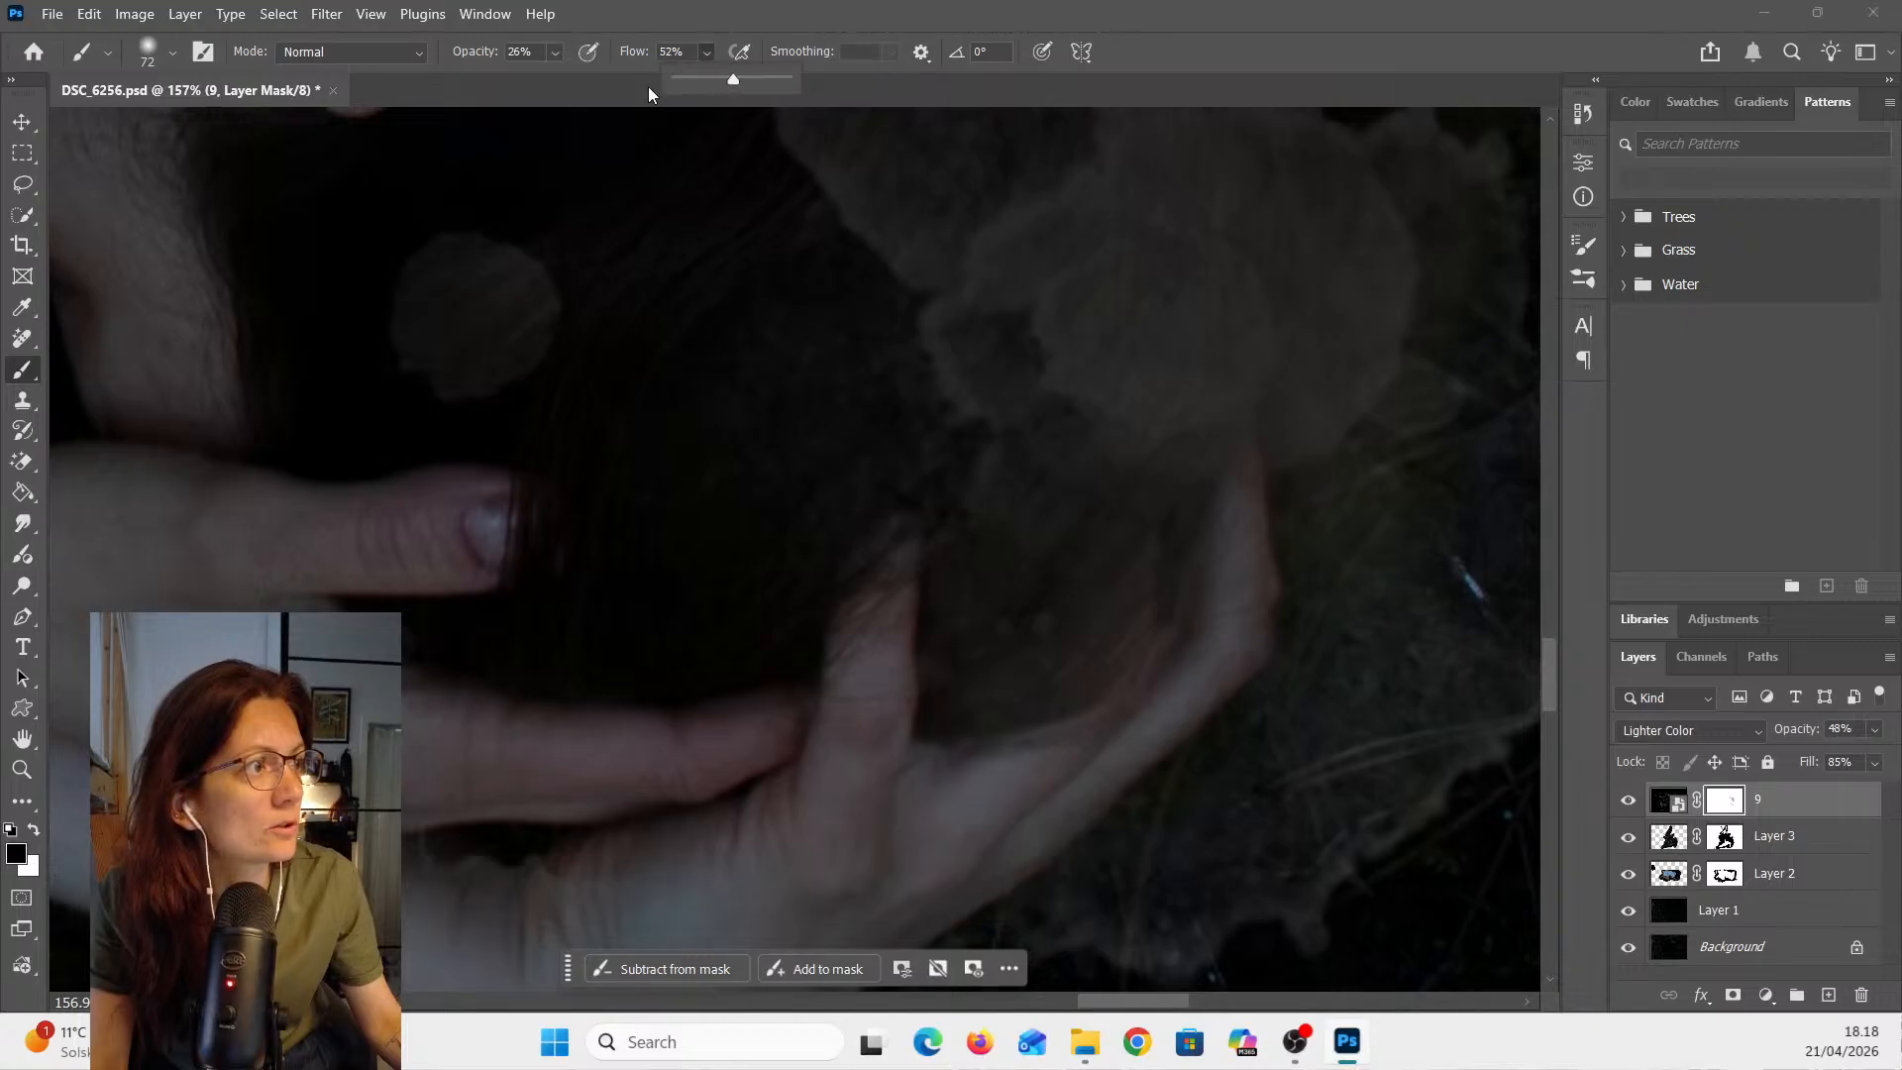
# - Raise the brush opacity to 47% and paint out the small round spot beside the fingers
pyautogui.click(551, 56)
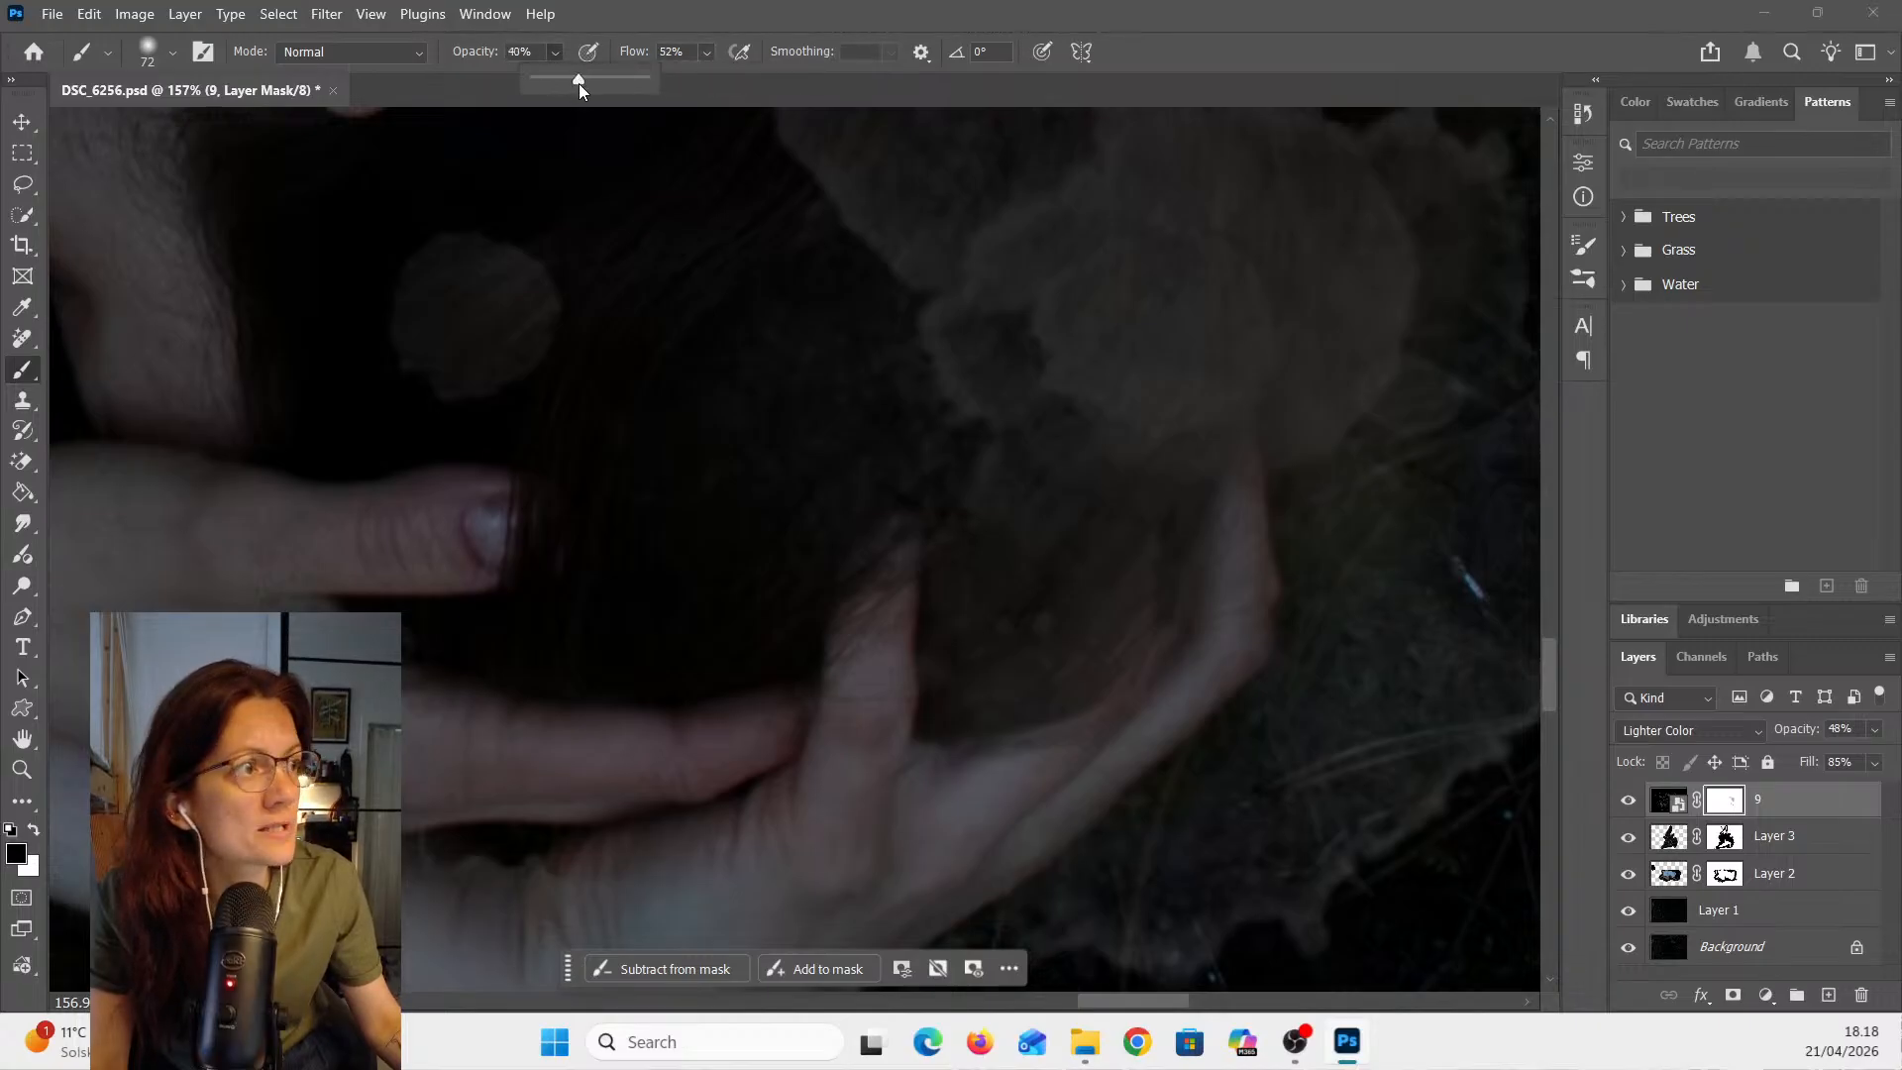
pyautogui.moveTo(579, 83); pyautogui.dragTo(585, 83)
pyautogui.moveTo(446, 327)
pyautogui.mouseDown()
pyautogui.moveTo(531, 250)
pyautogui.moveTo(447, 405)
pyautogui.mouseUp()
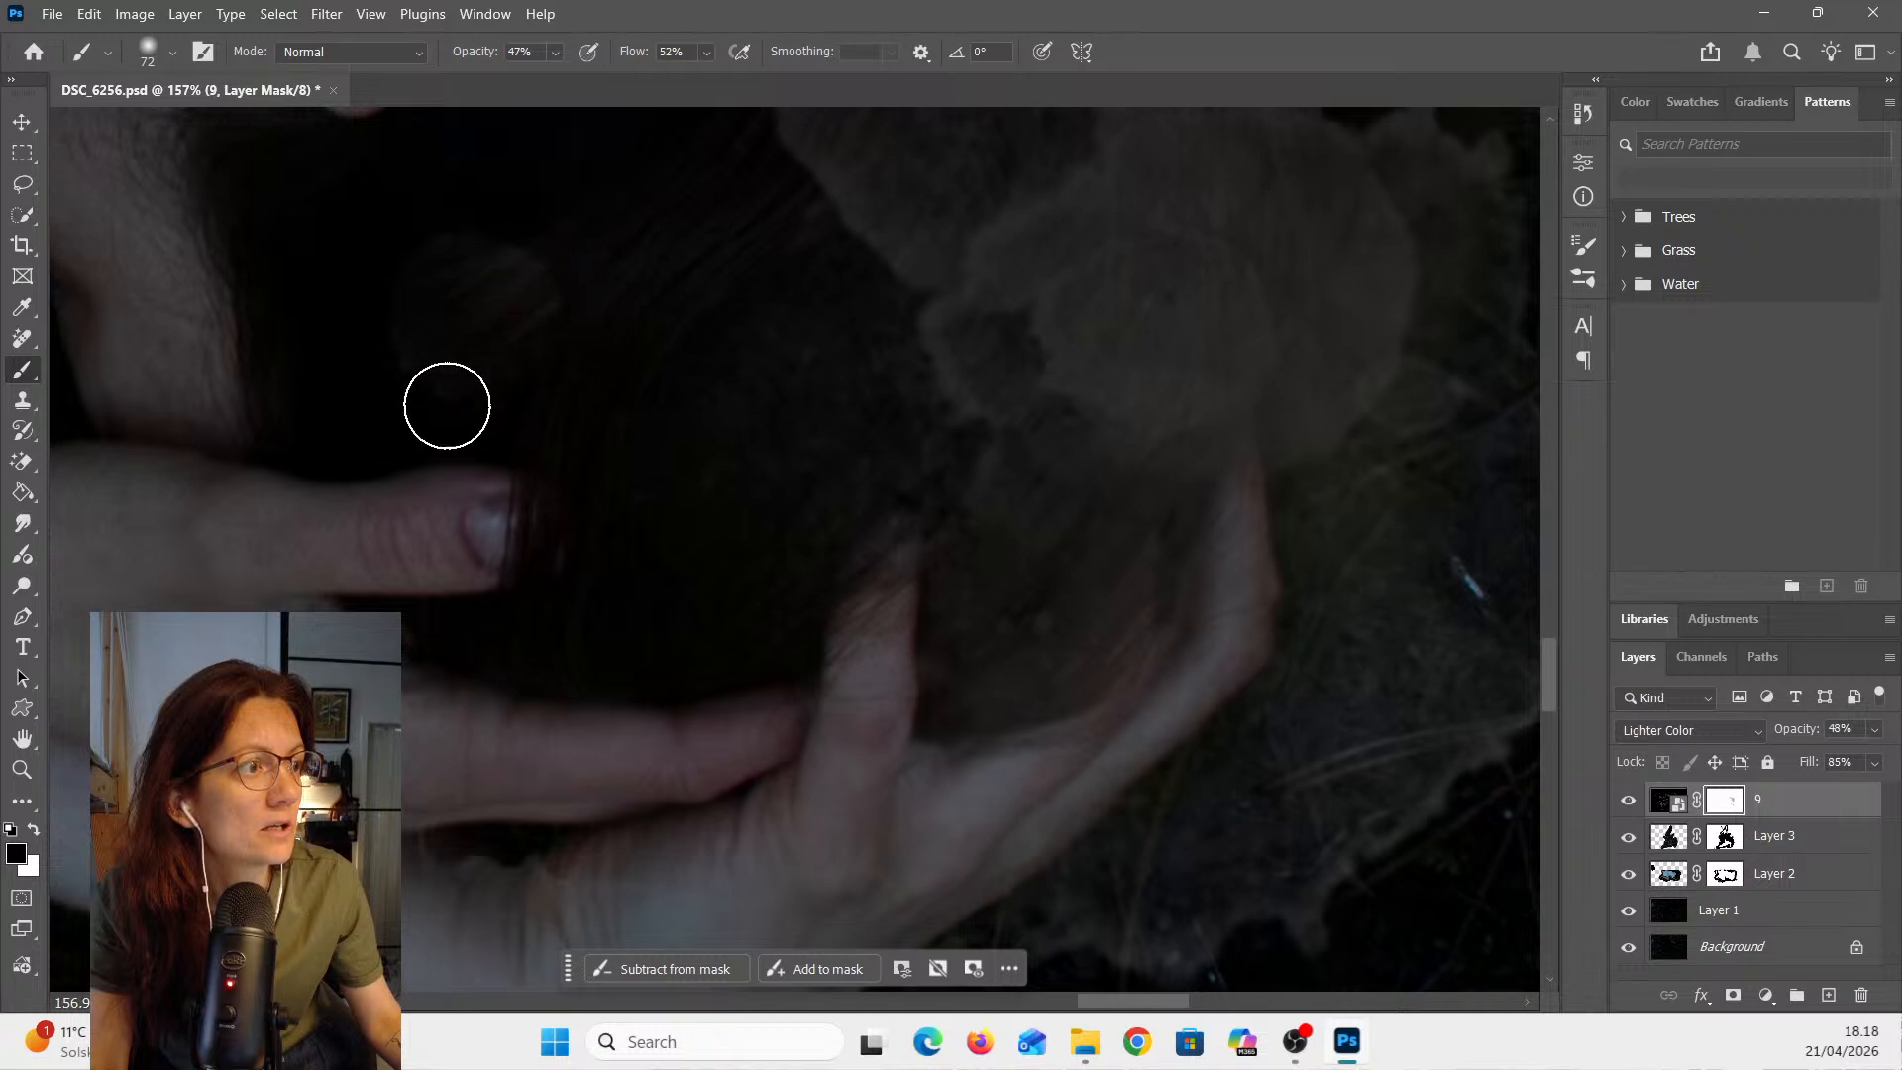
# - Paint on the mask to fade the watercolor spots around the woman's head, enlarging the brush to 199 px
pyautogui.scroll(-5, 956, 550)
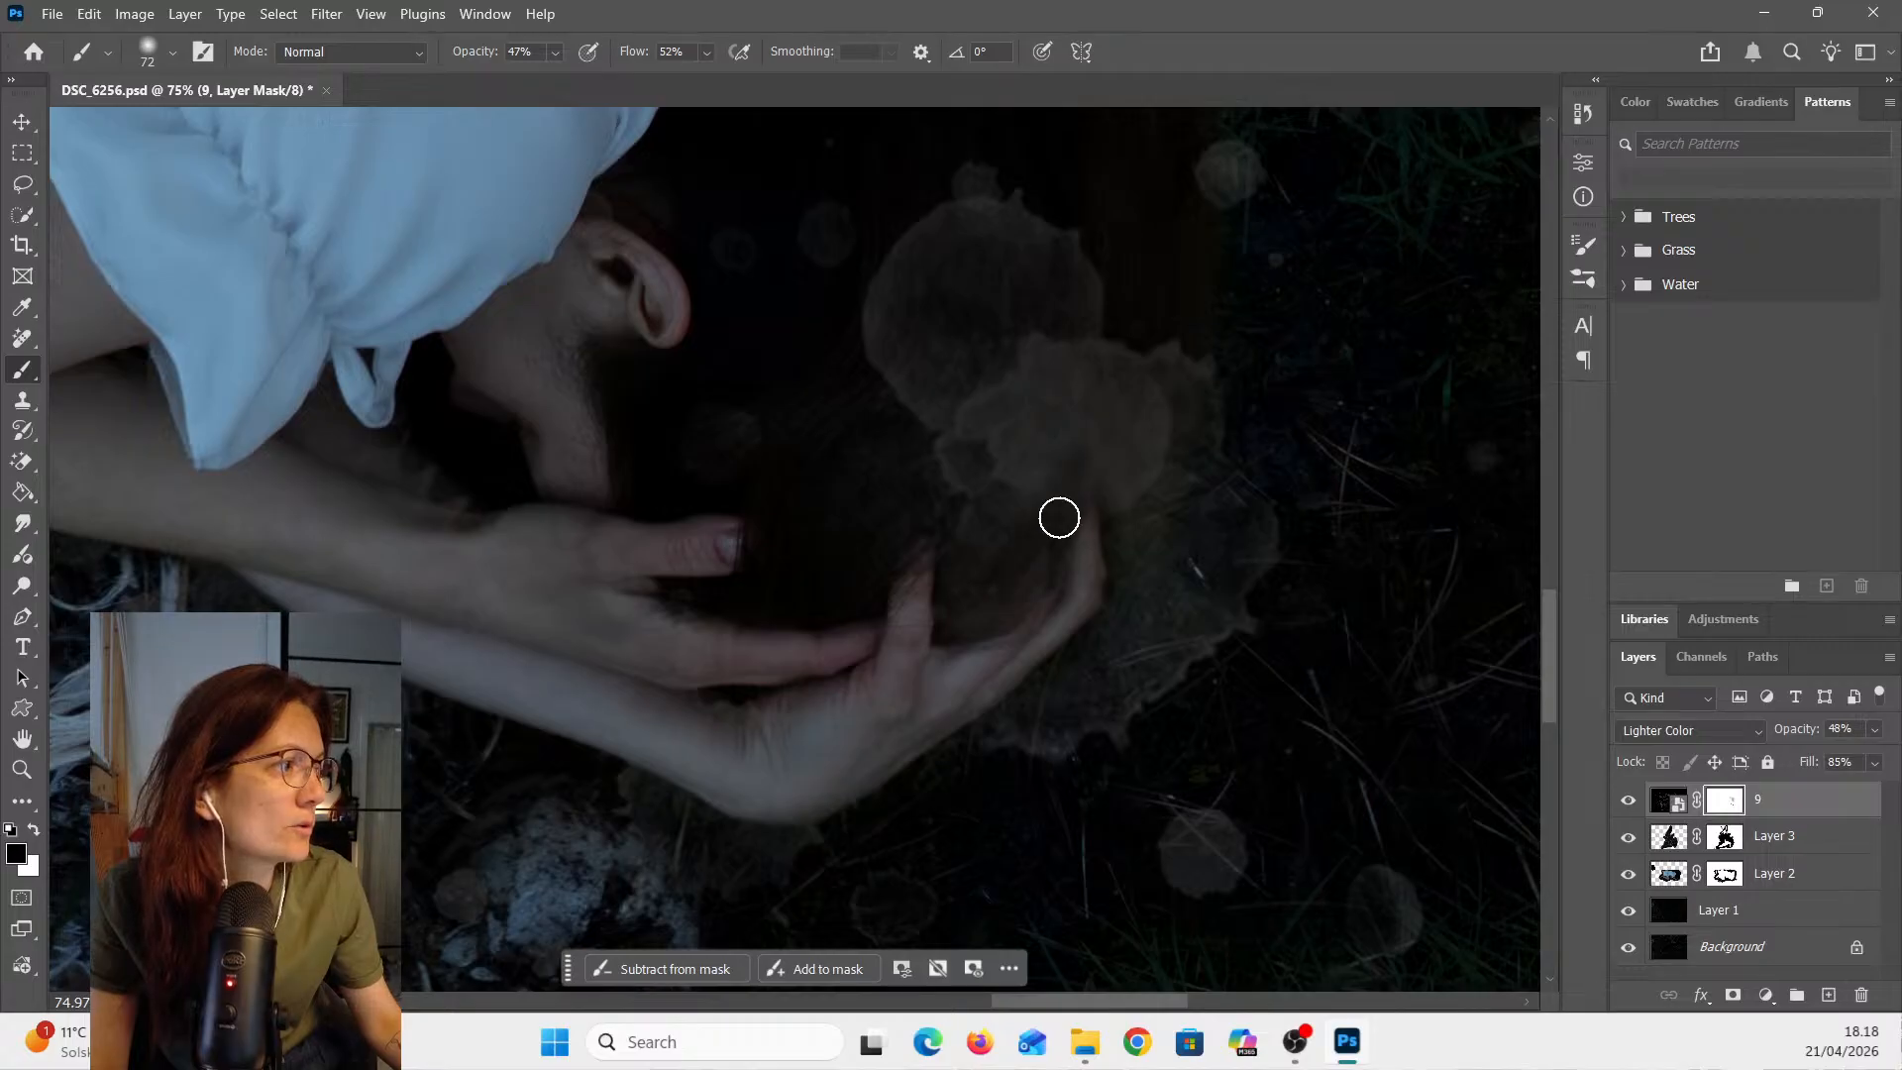
pyautogui.moveTo(1057, 515)
pyautogui.mouseDown()
pyautogui.moveTo(1055, 465)
pyautogui.moveTo(1160, 389)
pyautogui.moveTo(1064, 323)
pyautogui.mouseUp()
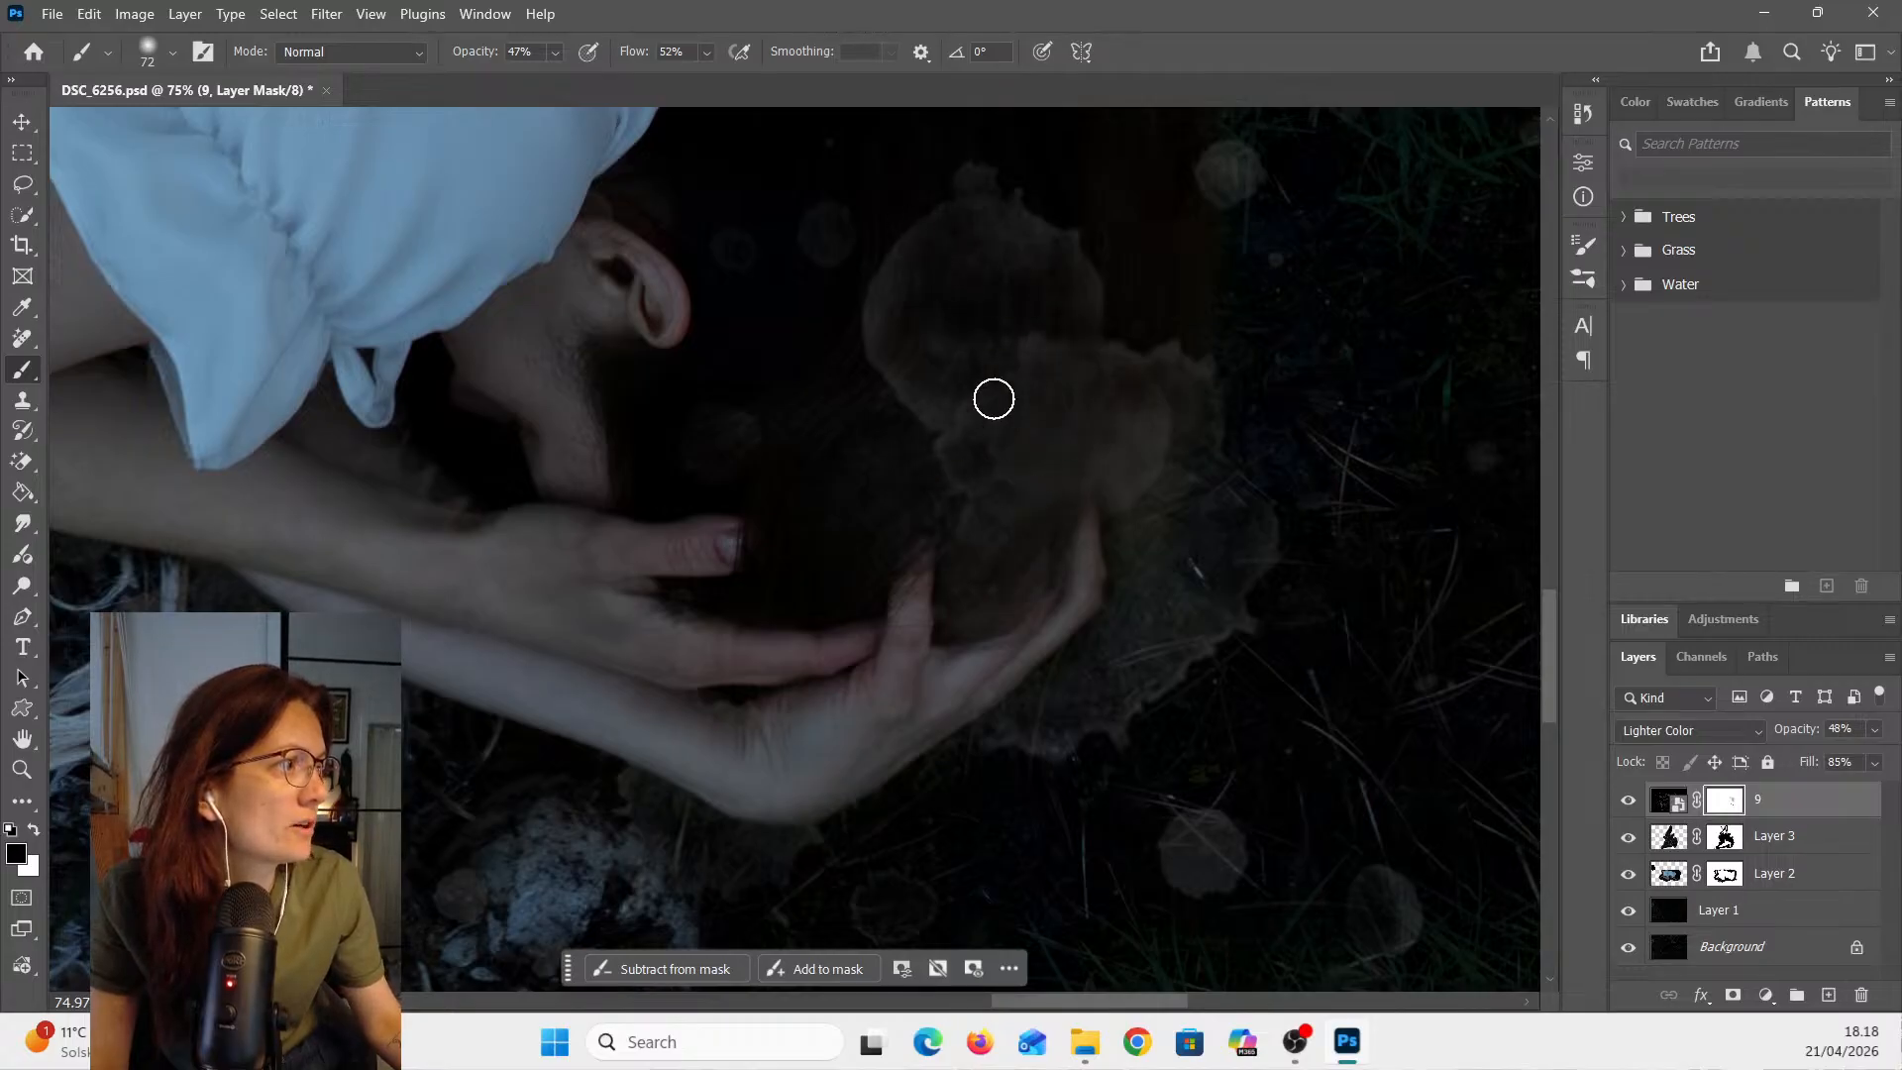
pyautogui.click(174, 54)
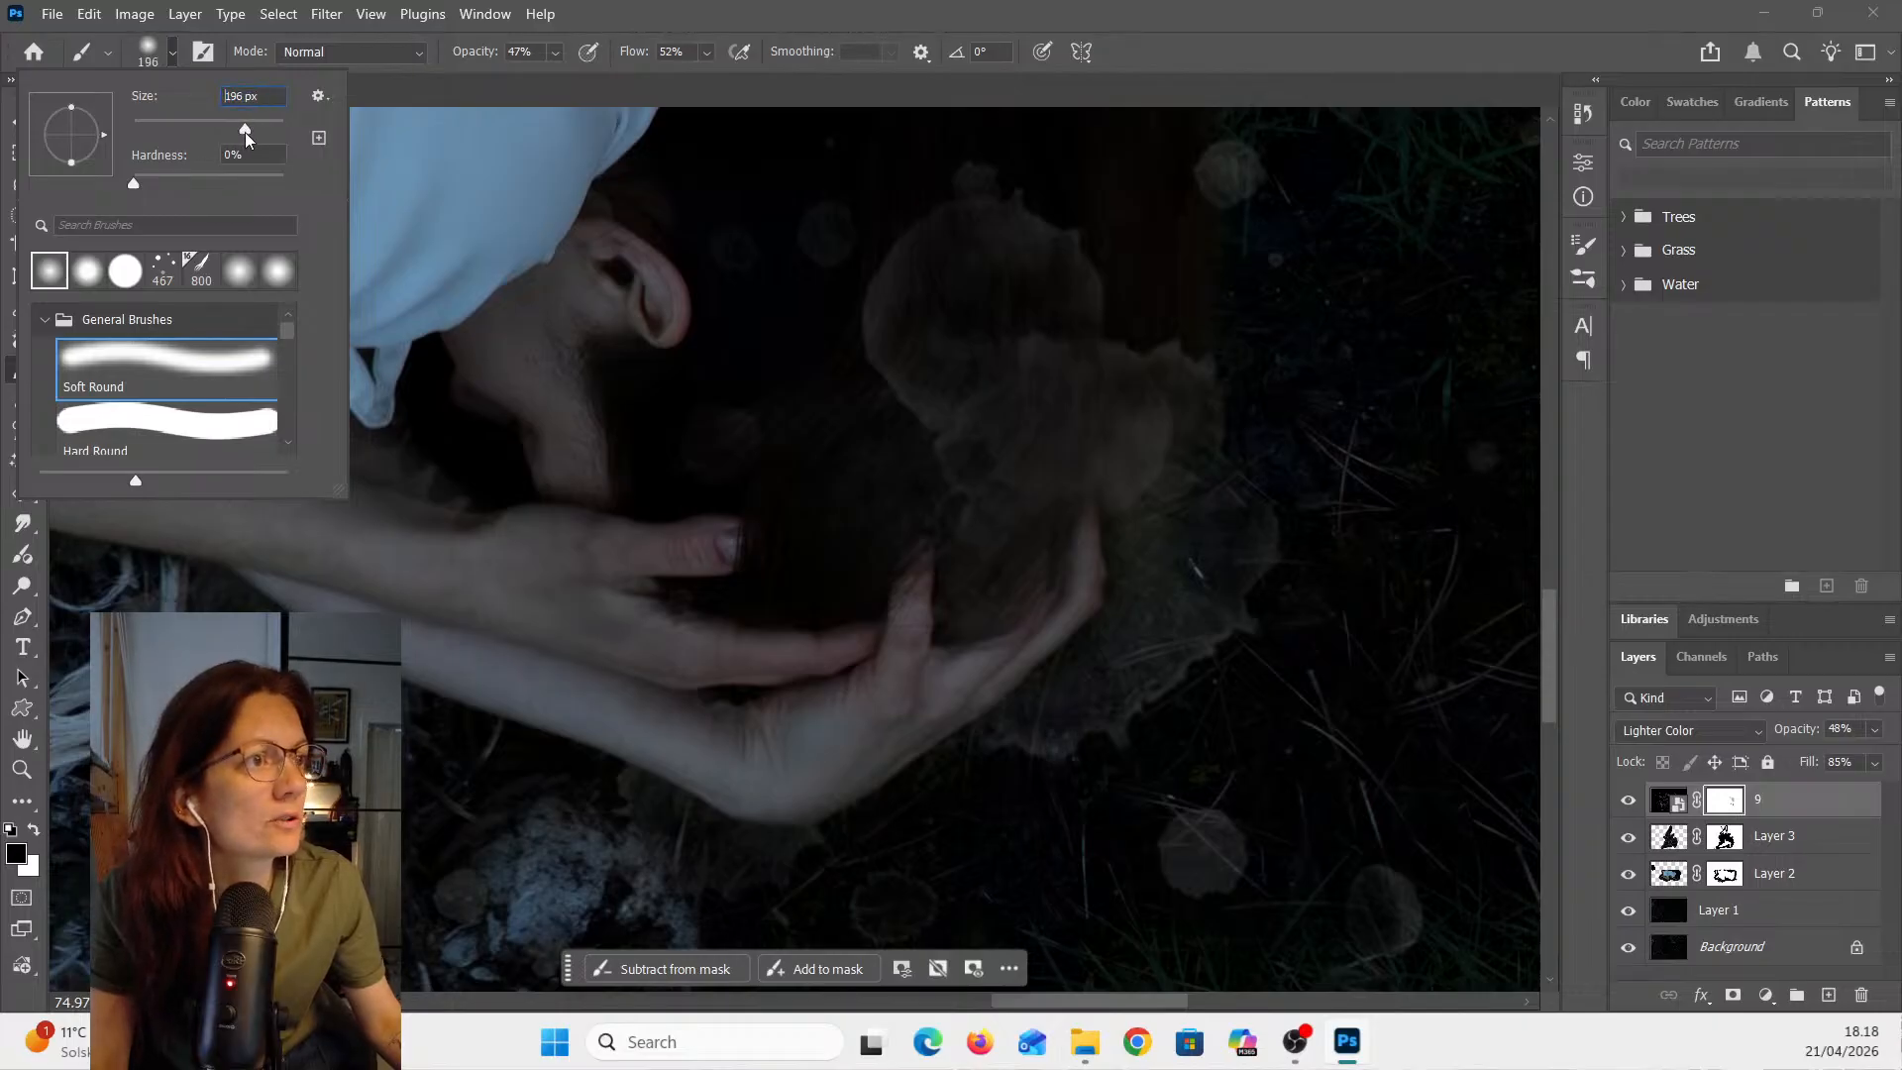
pyautogui.moveTo(246, 132); pyautogui.dragTo(248, 133)
pyautogui.moveTo(1095, 407)
pyautogui.mouseDown()
pyautogui.moveTo(1157, 409)
pyautogui.moveTo(1089, 495)
pyautogui.moveTo(966, 283)
pyautogui.moveTo(1021, 253)
pyautogui.moveTo(1070, 396)
pyautogui.moveTo(1172, 469)
pyautogui.mouseUp()
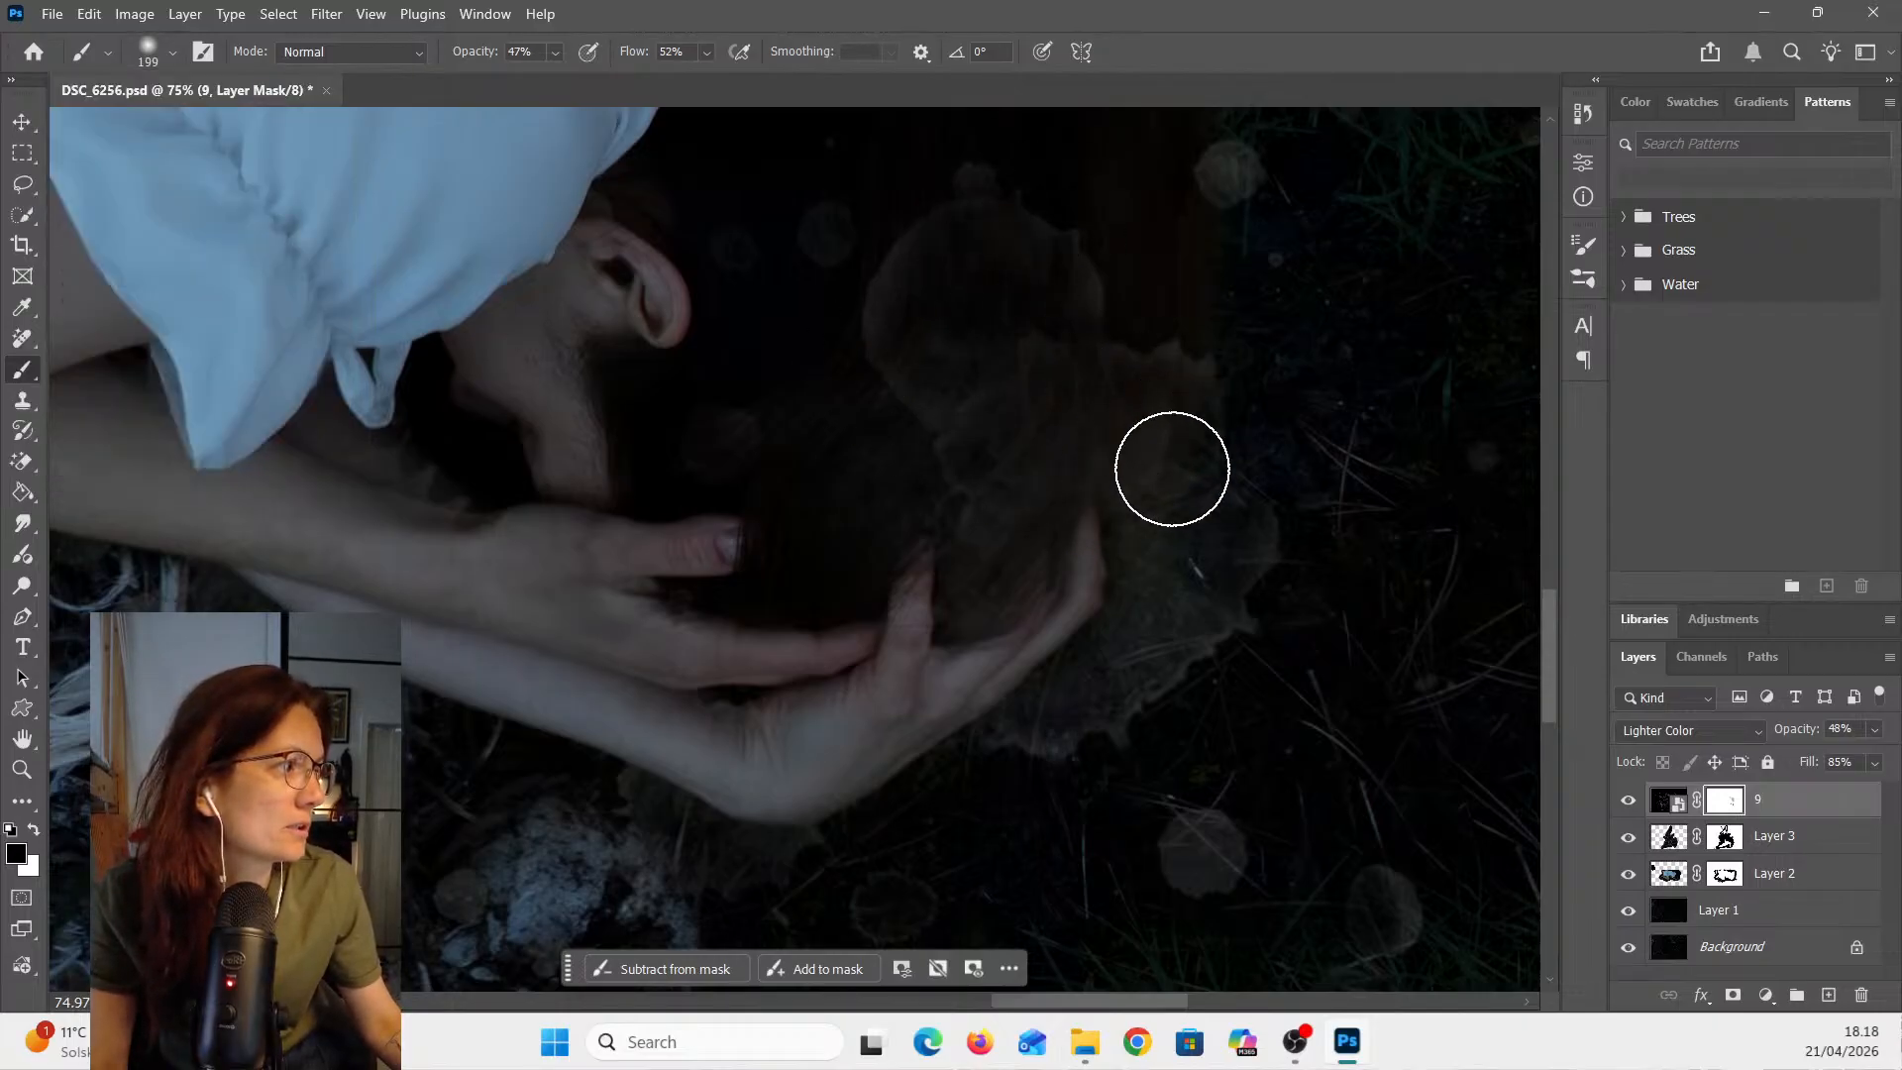
# - Zoom and pan around the whole composition to review the masked watercolor overlay
pyautogui.scroll(-5, 1234, 807)
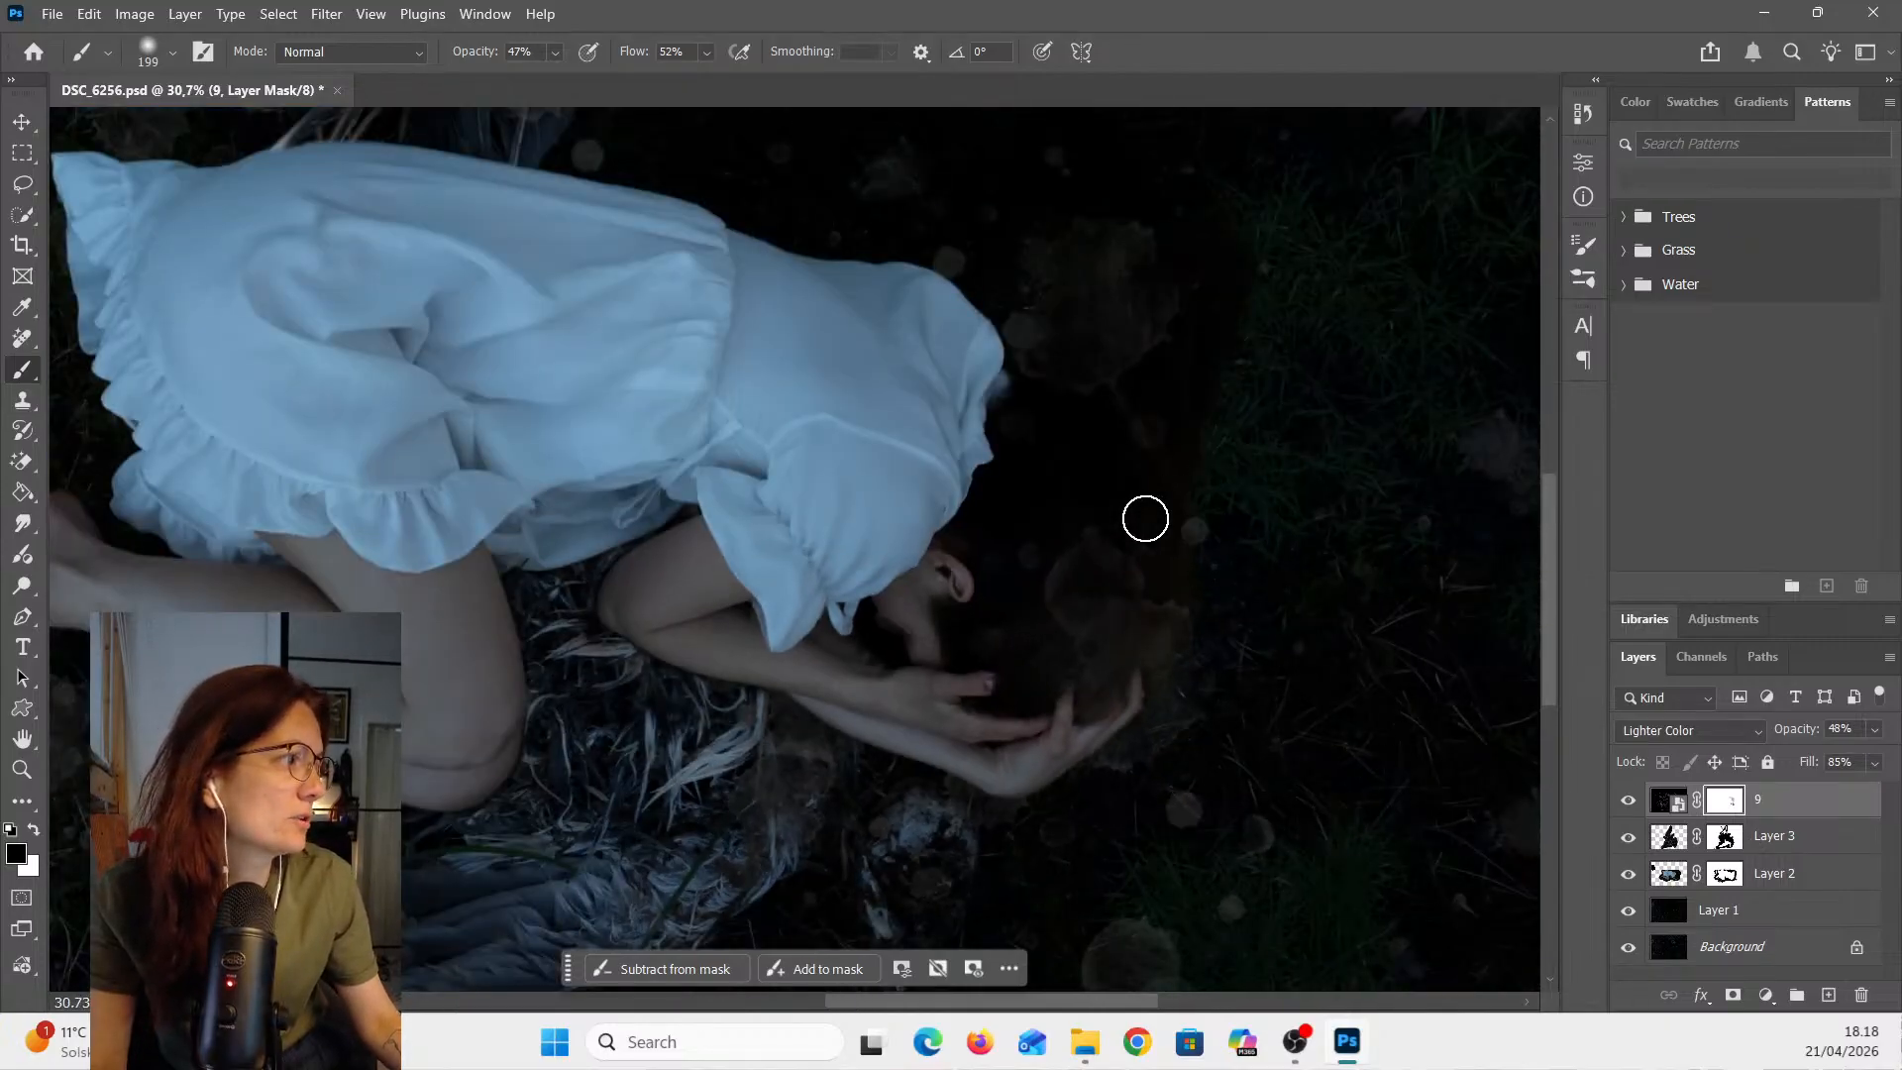
pyautogui.scroll(-5, 1380, 714)
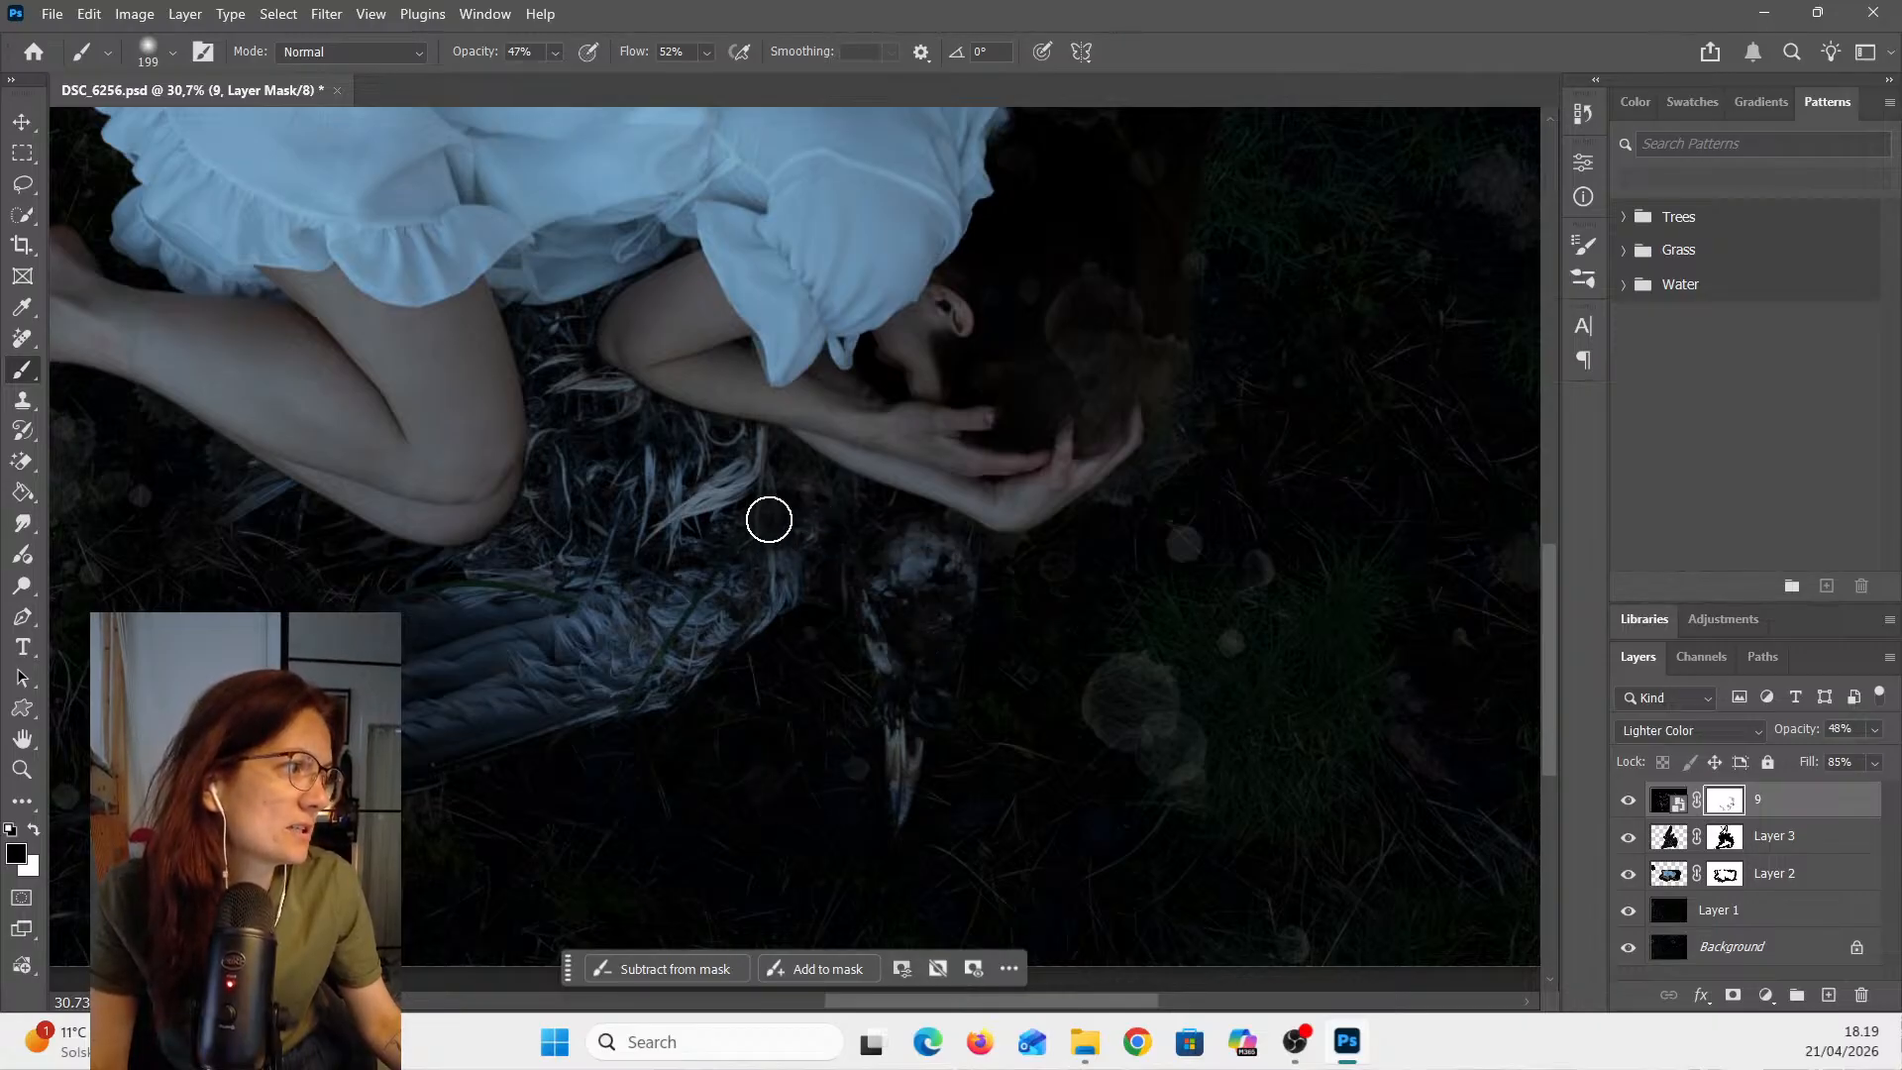
pyautogui.scroll(3, 1017, 575)
pyautogui.scroll(-5, 1139, 495)
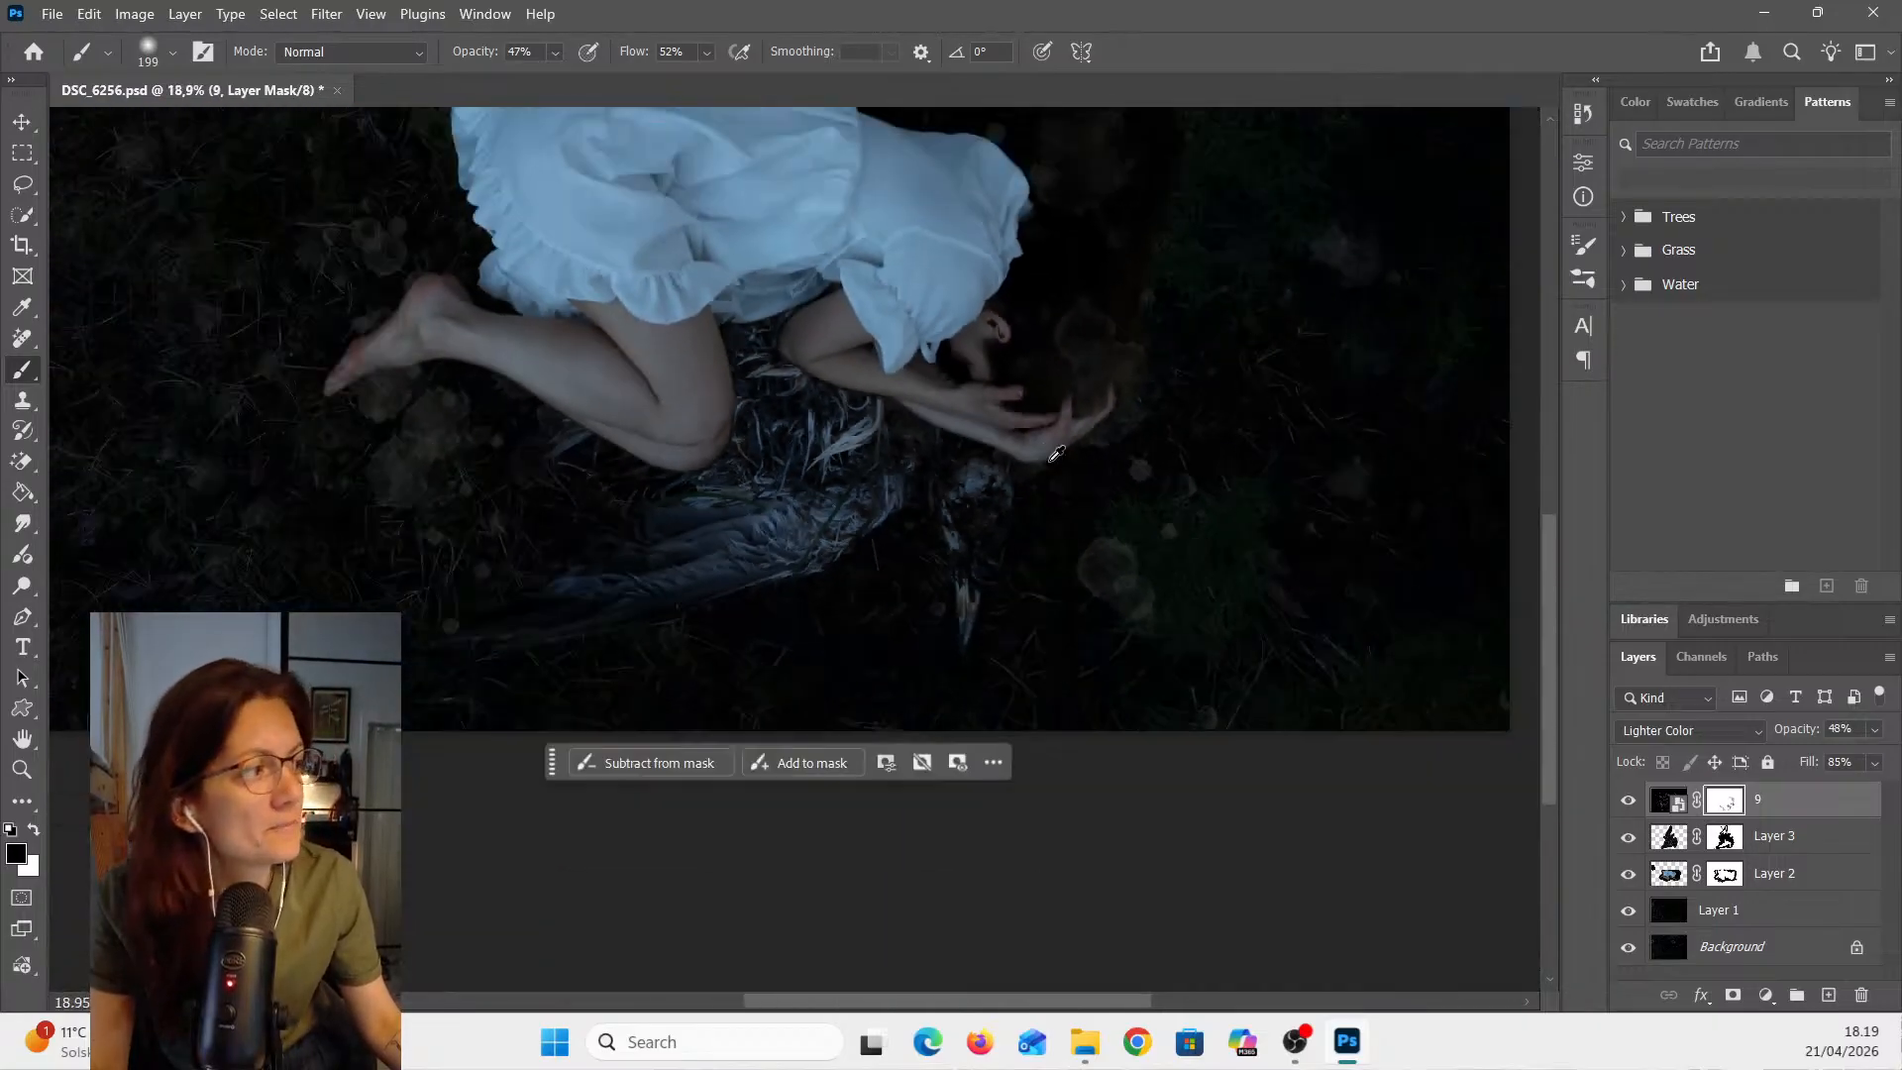
pyautogui.scroll(3, 1096, 552)
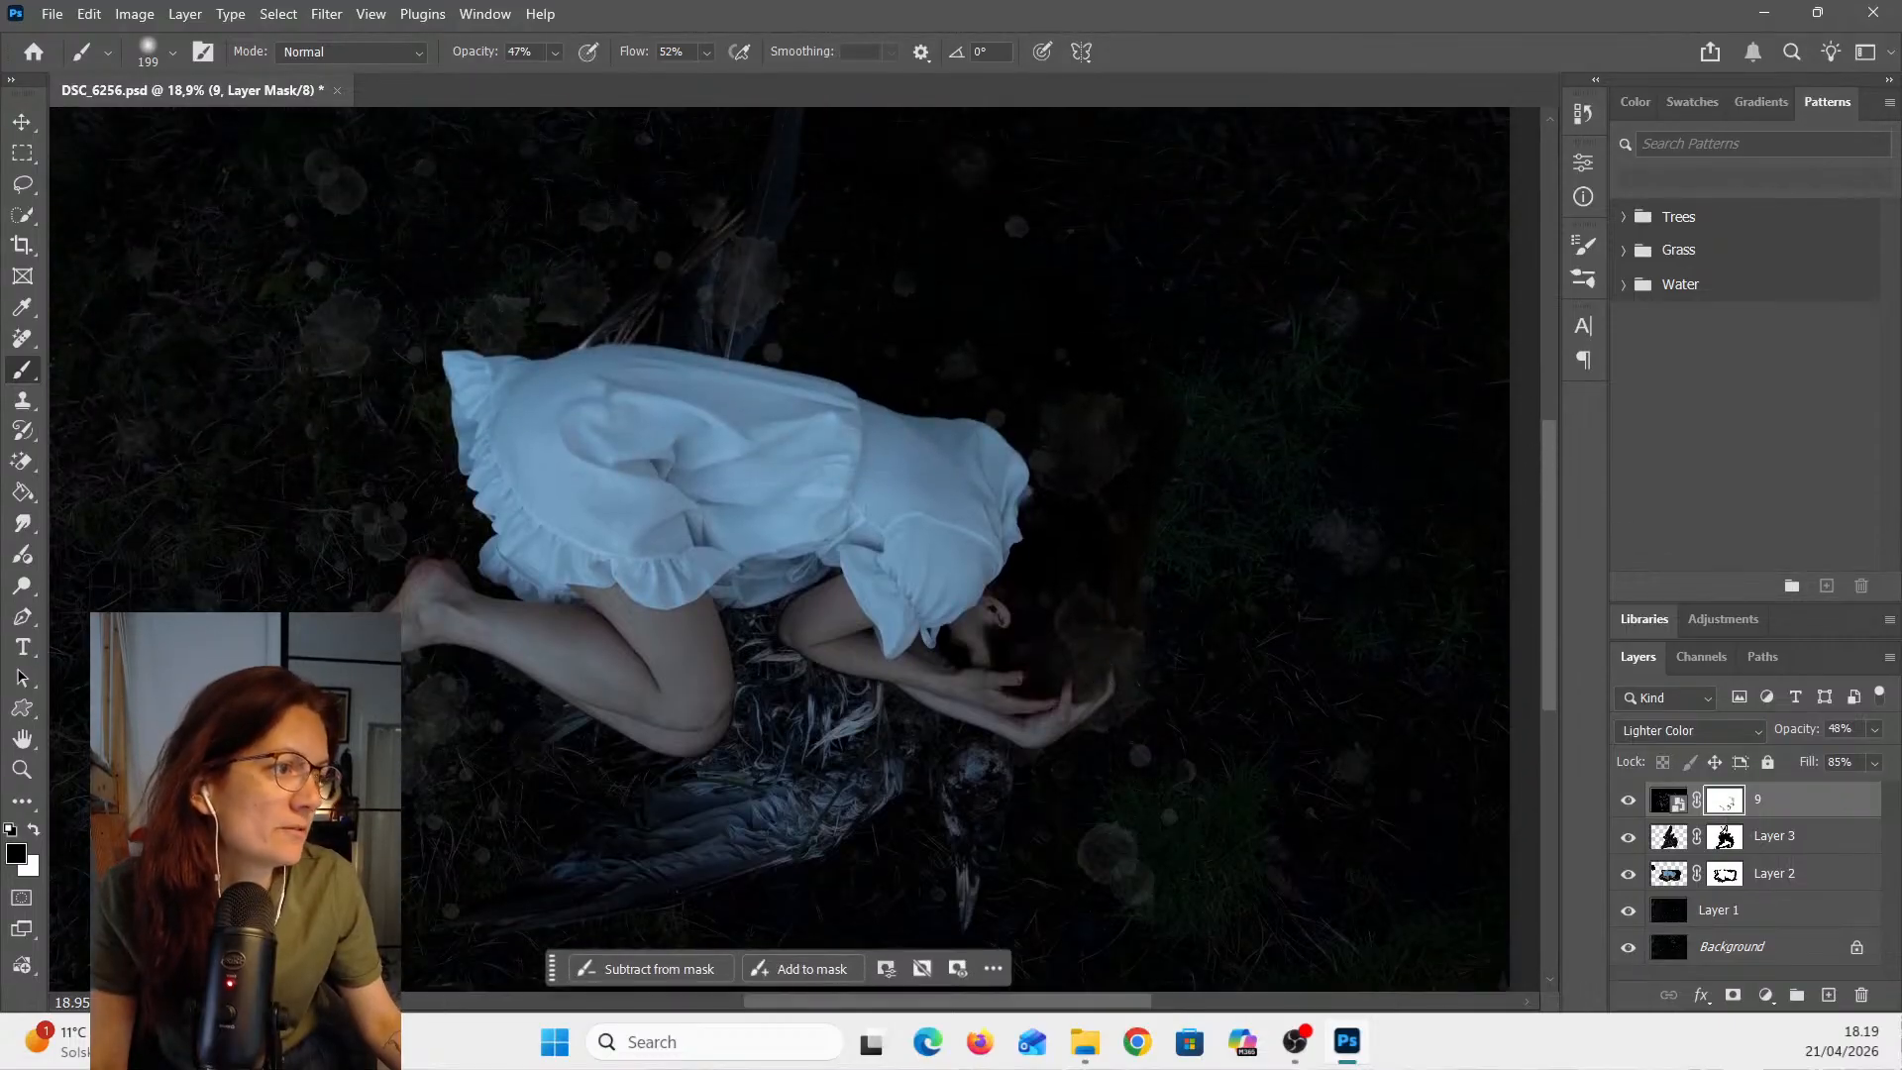
pyautogui.scroll(2, 799, 318)
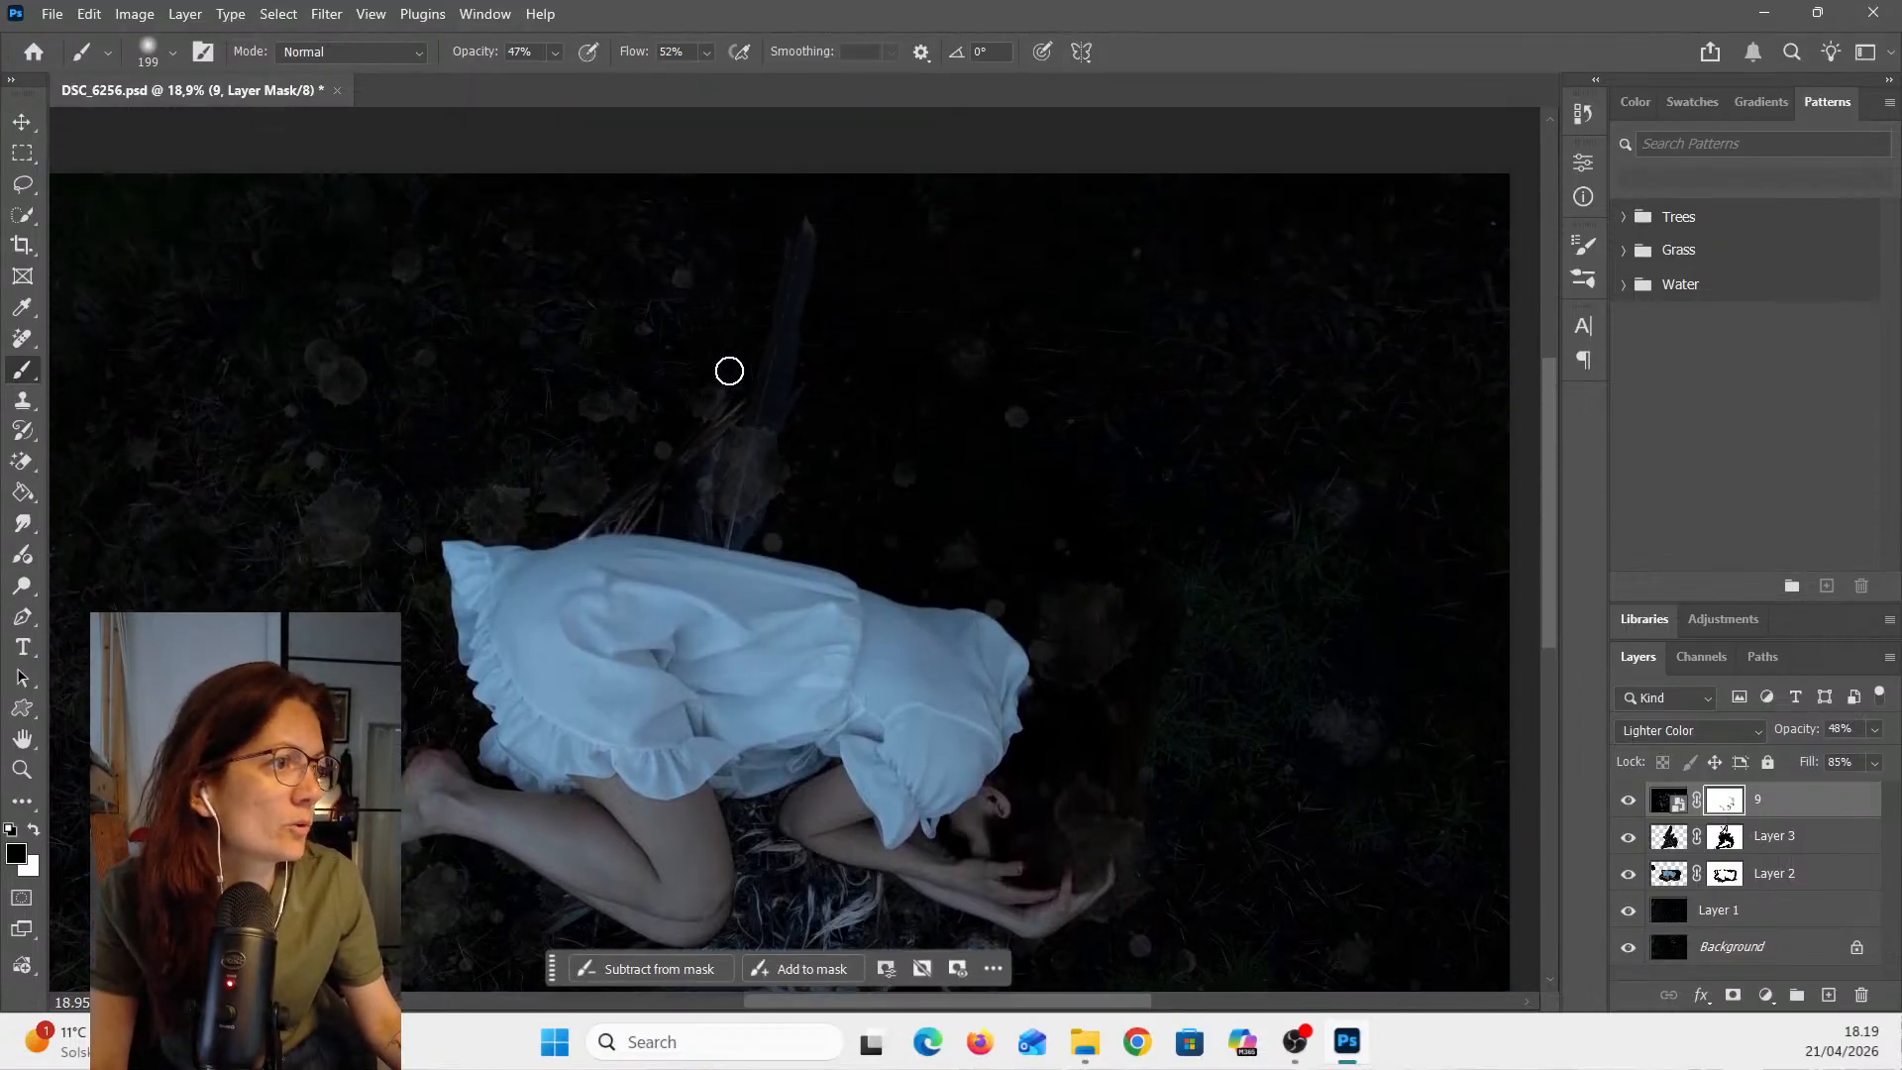
pyautogui.scroll(5, 735, 436)
pyautogui.moveTo(739, 458)
pyautogui.mouseDown()
pyautogui.moveTo(803, 390)
pyautogui.moveTo(806, 444)
pyautogui.moveTo(835, 358)
pyautogui.moveTo(858, 399)
pyautogui.moveTo(858, 527)
pyautogui.moveTo(799, 505)
pyautogui.moveTo(738, 403)
pyautogui.mouseUp()
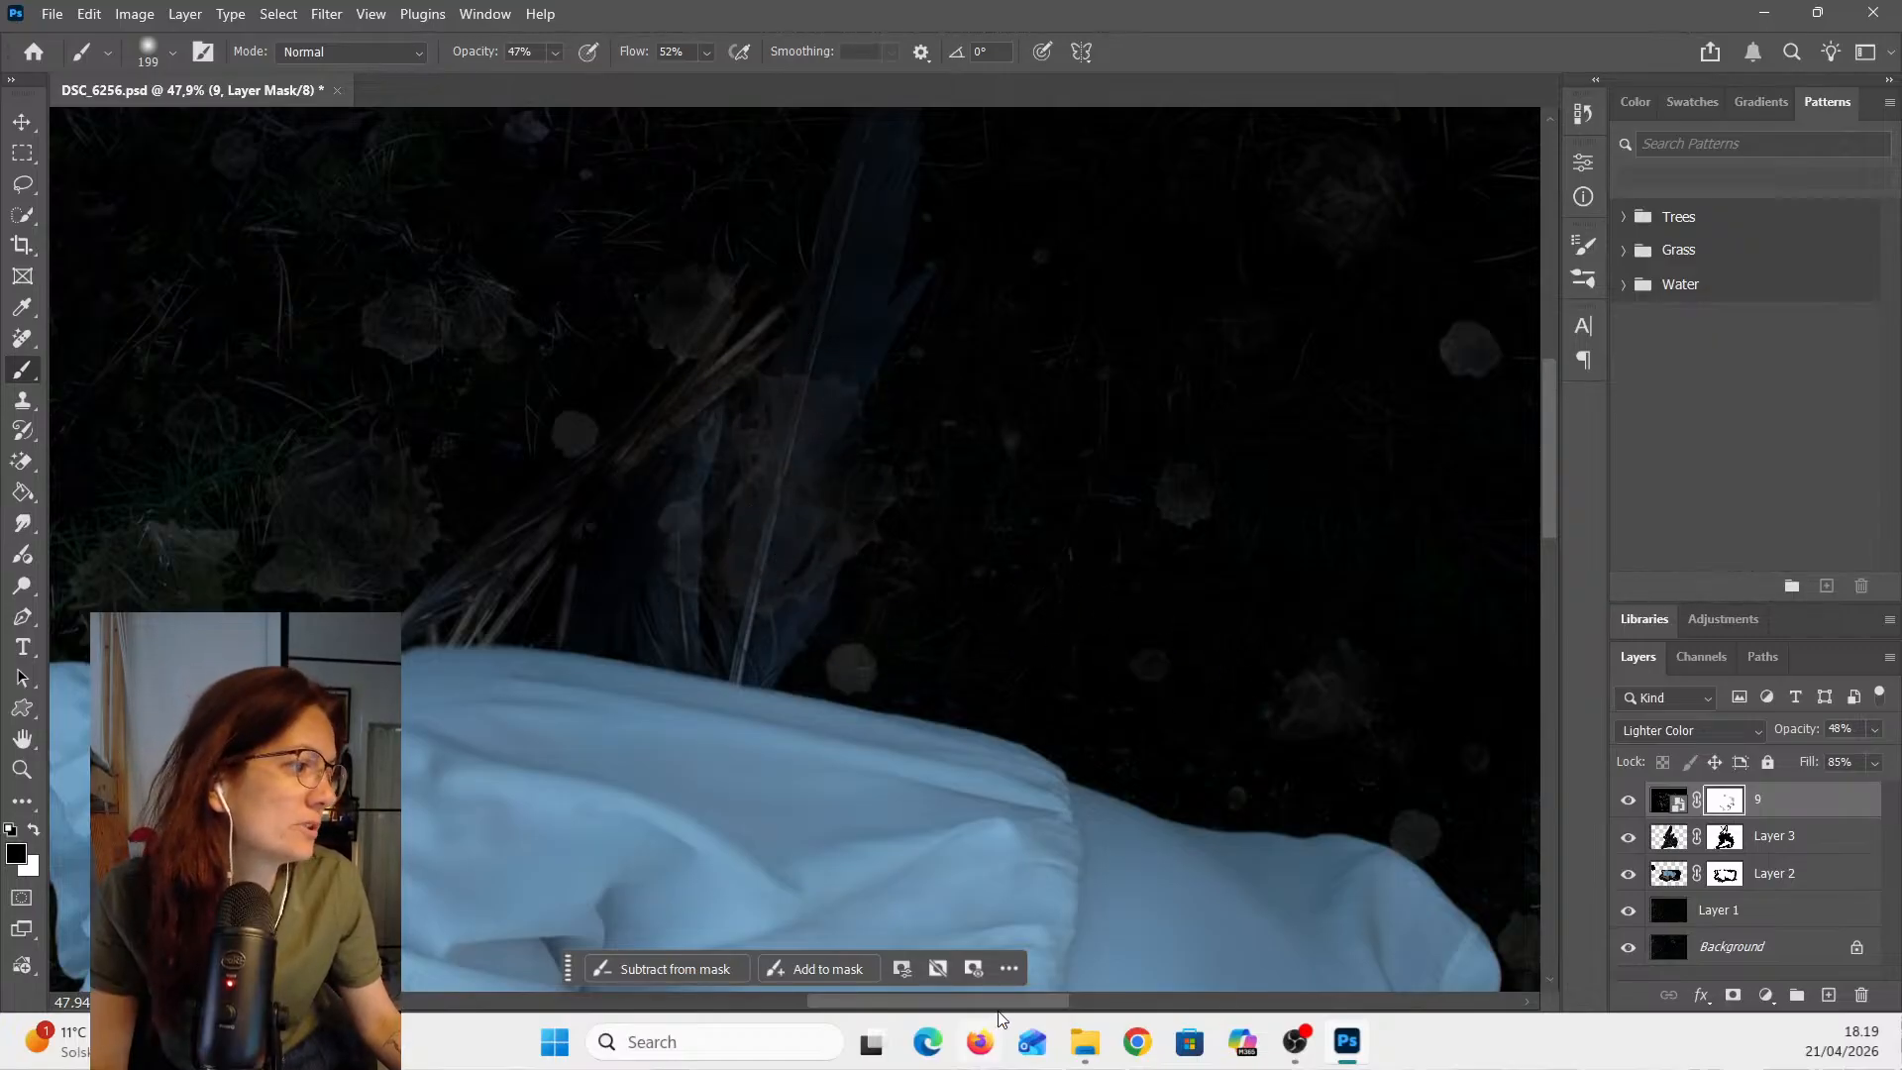
pyautogui.moveTo(1018, 1003); pyautogui.dragTo(1146, 998)
pyautogui.scroll(-5, 1160, 725)
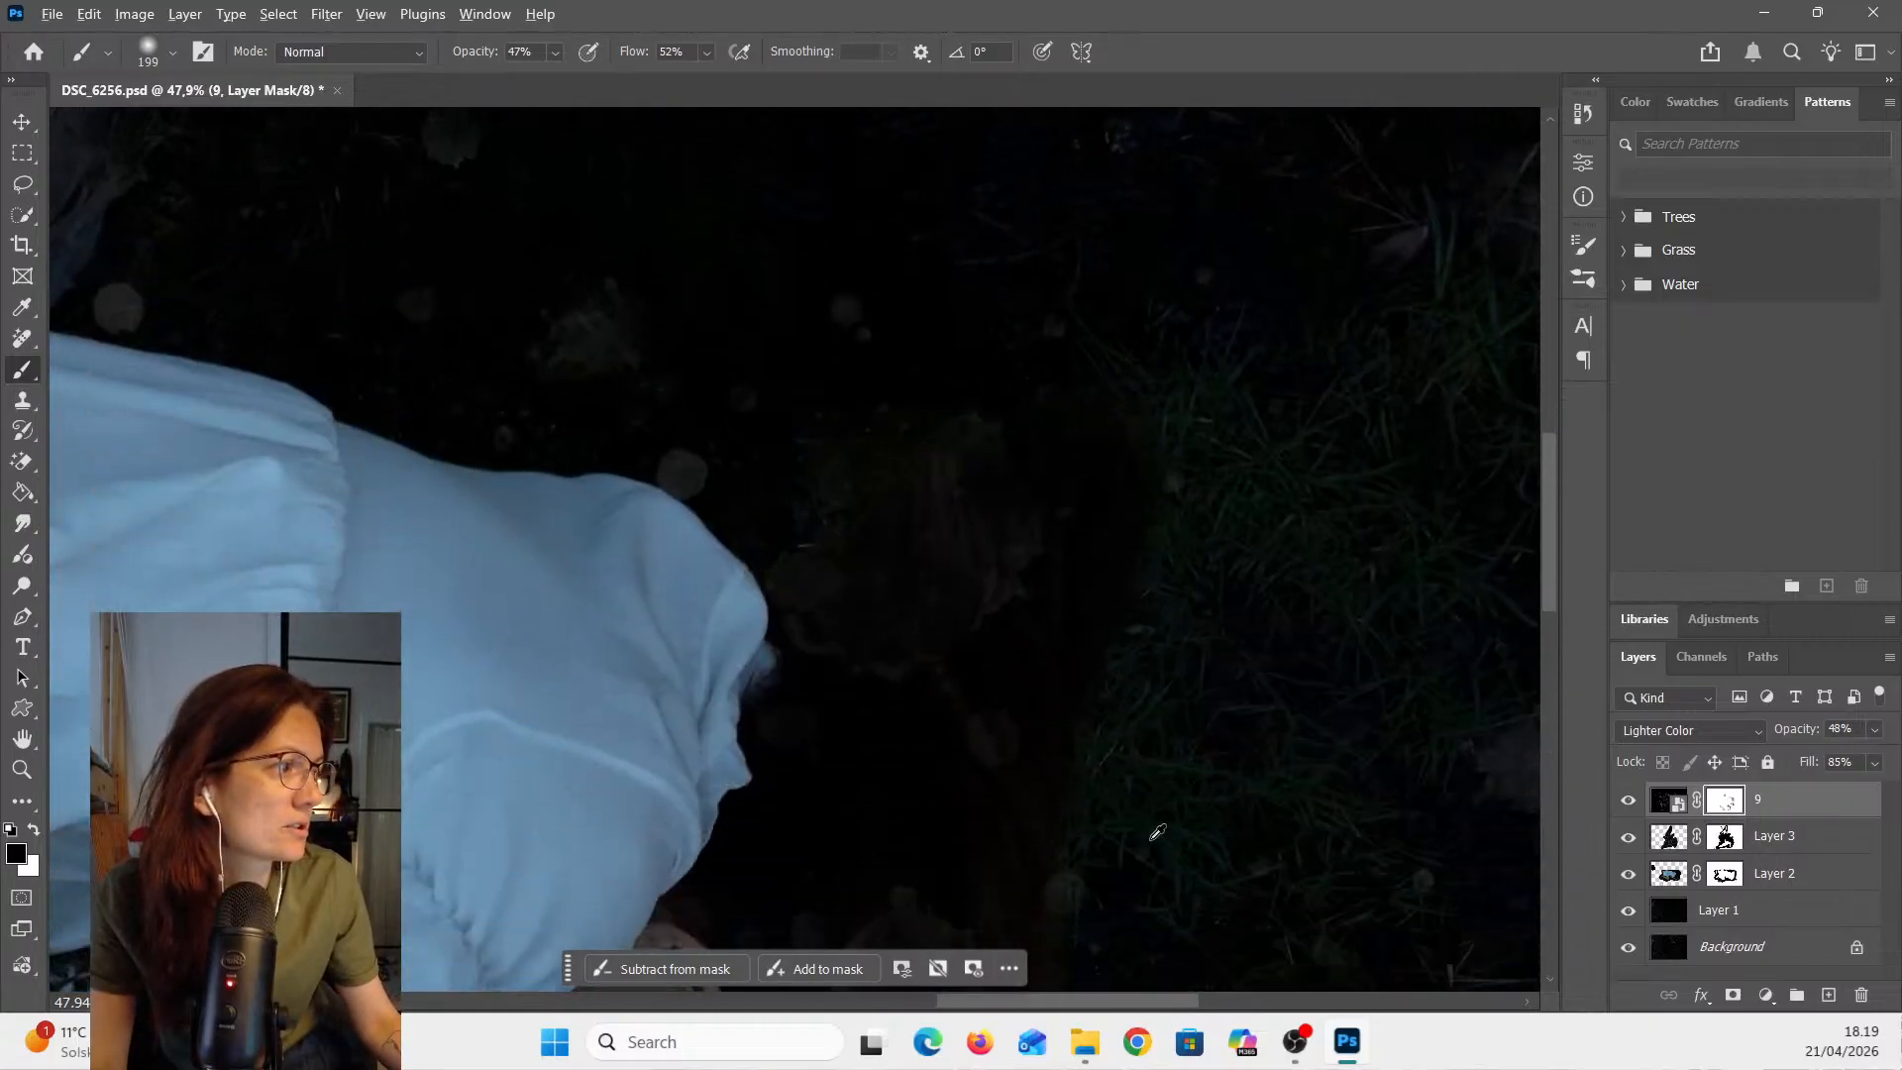
pyautogui.scroll(-5, 1157, 832)
pyautogui.scroll(-3, 1172, 798)
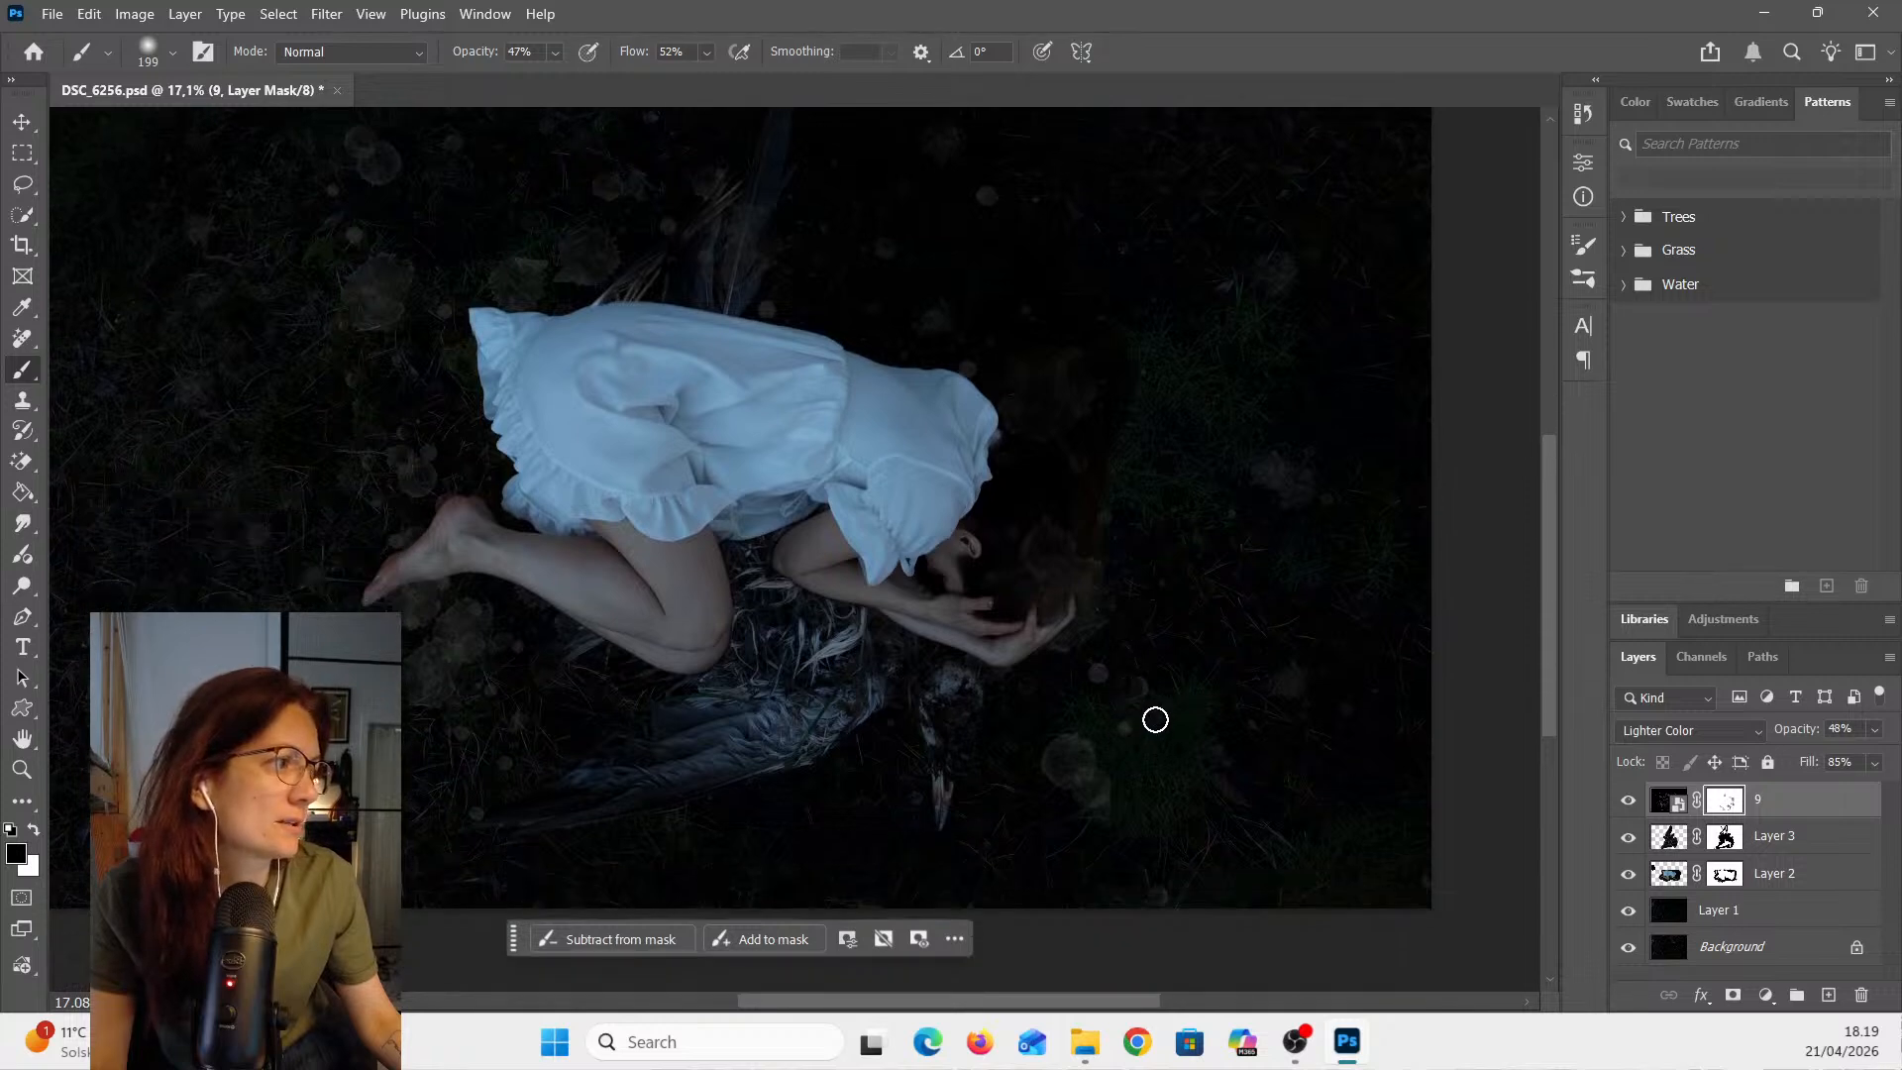
pyautogui.scroll(-2, 1155, 720)
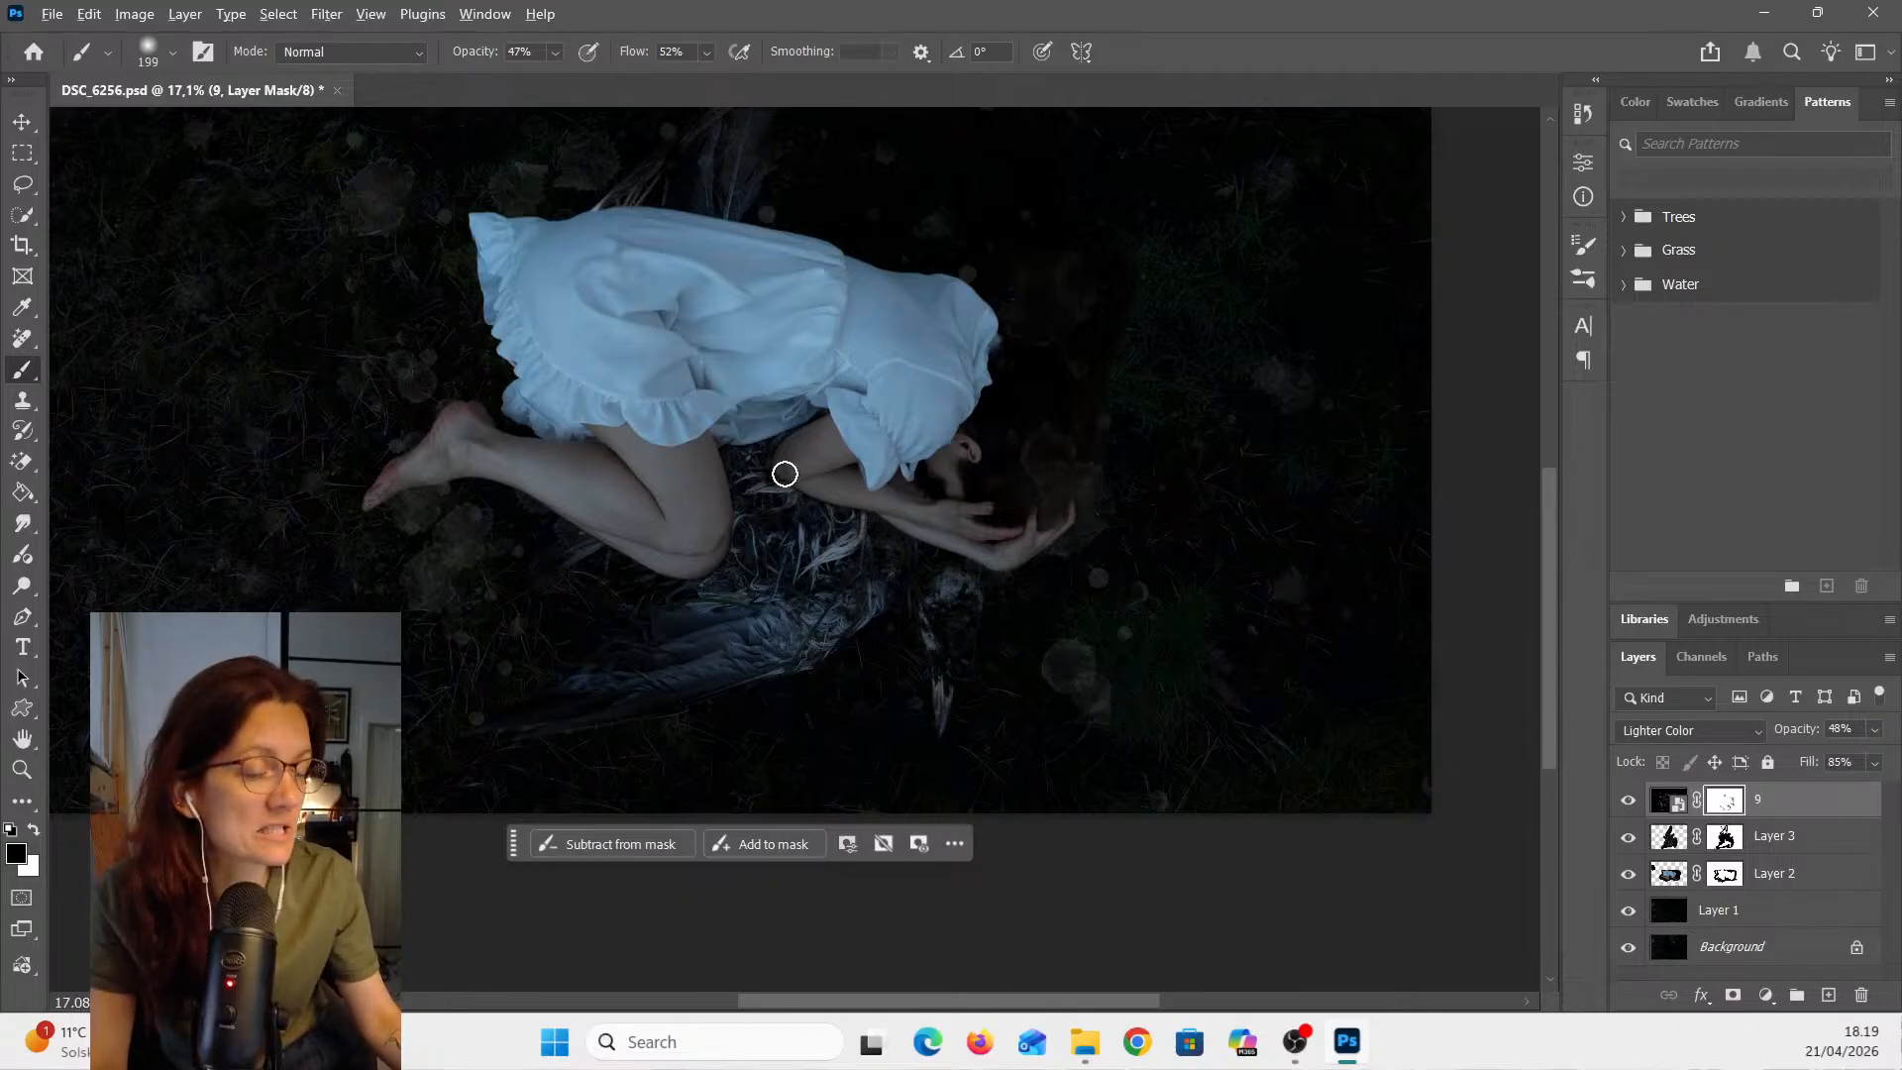
pyautogui.scroll(-2, 785, 474)
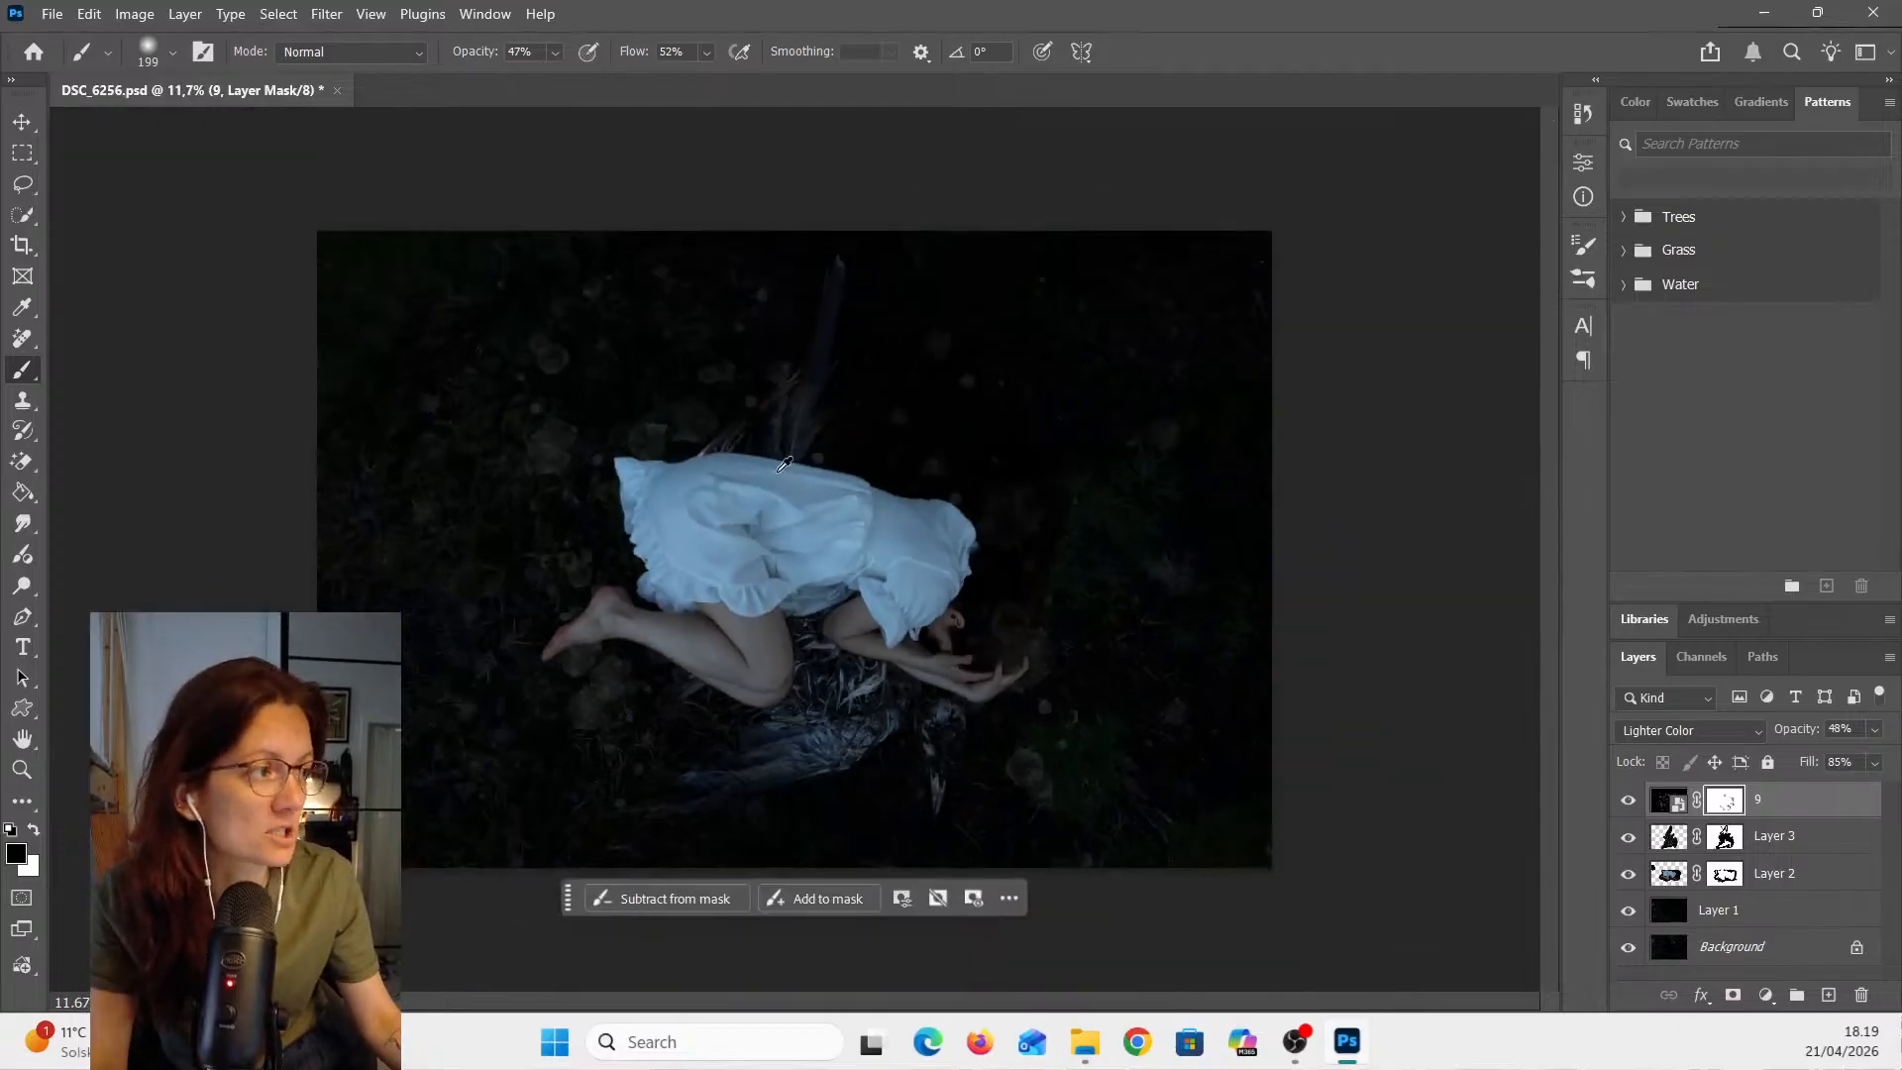
# - Select the watercolor layer 9 and toggle its visibility off and on to compare the effect
pyautogui.click(23, 742)
pyautogui.scroll(1, 709, 713)
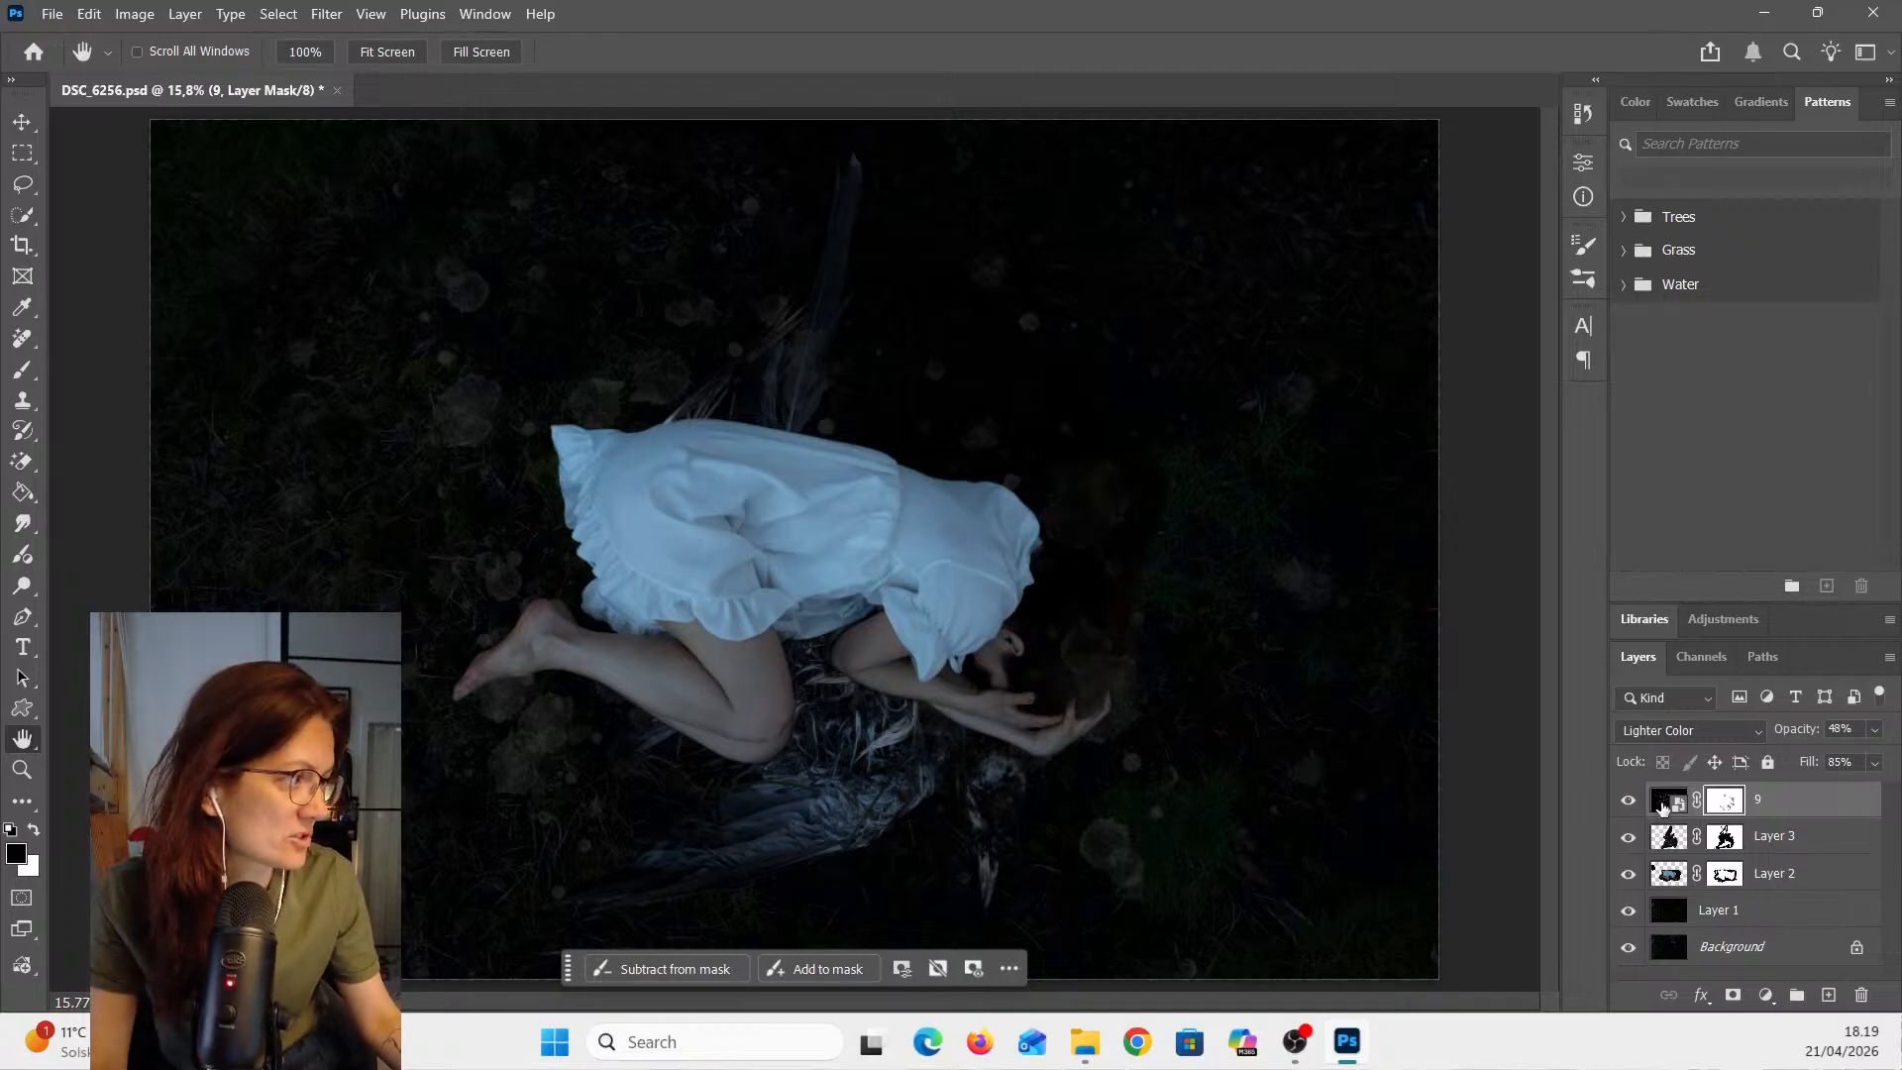
pyautogui.click(1663, 807)
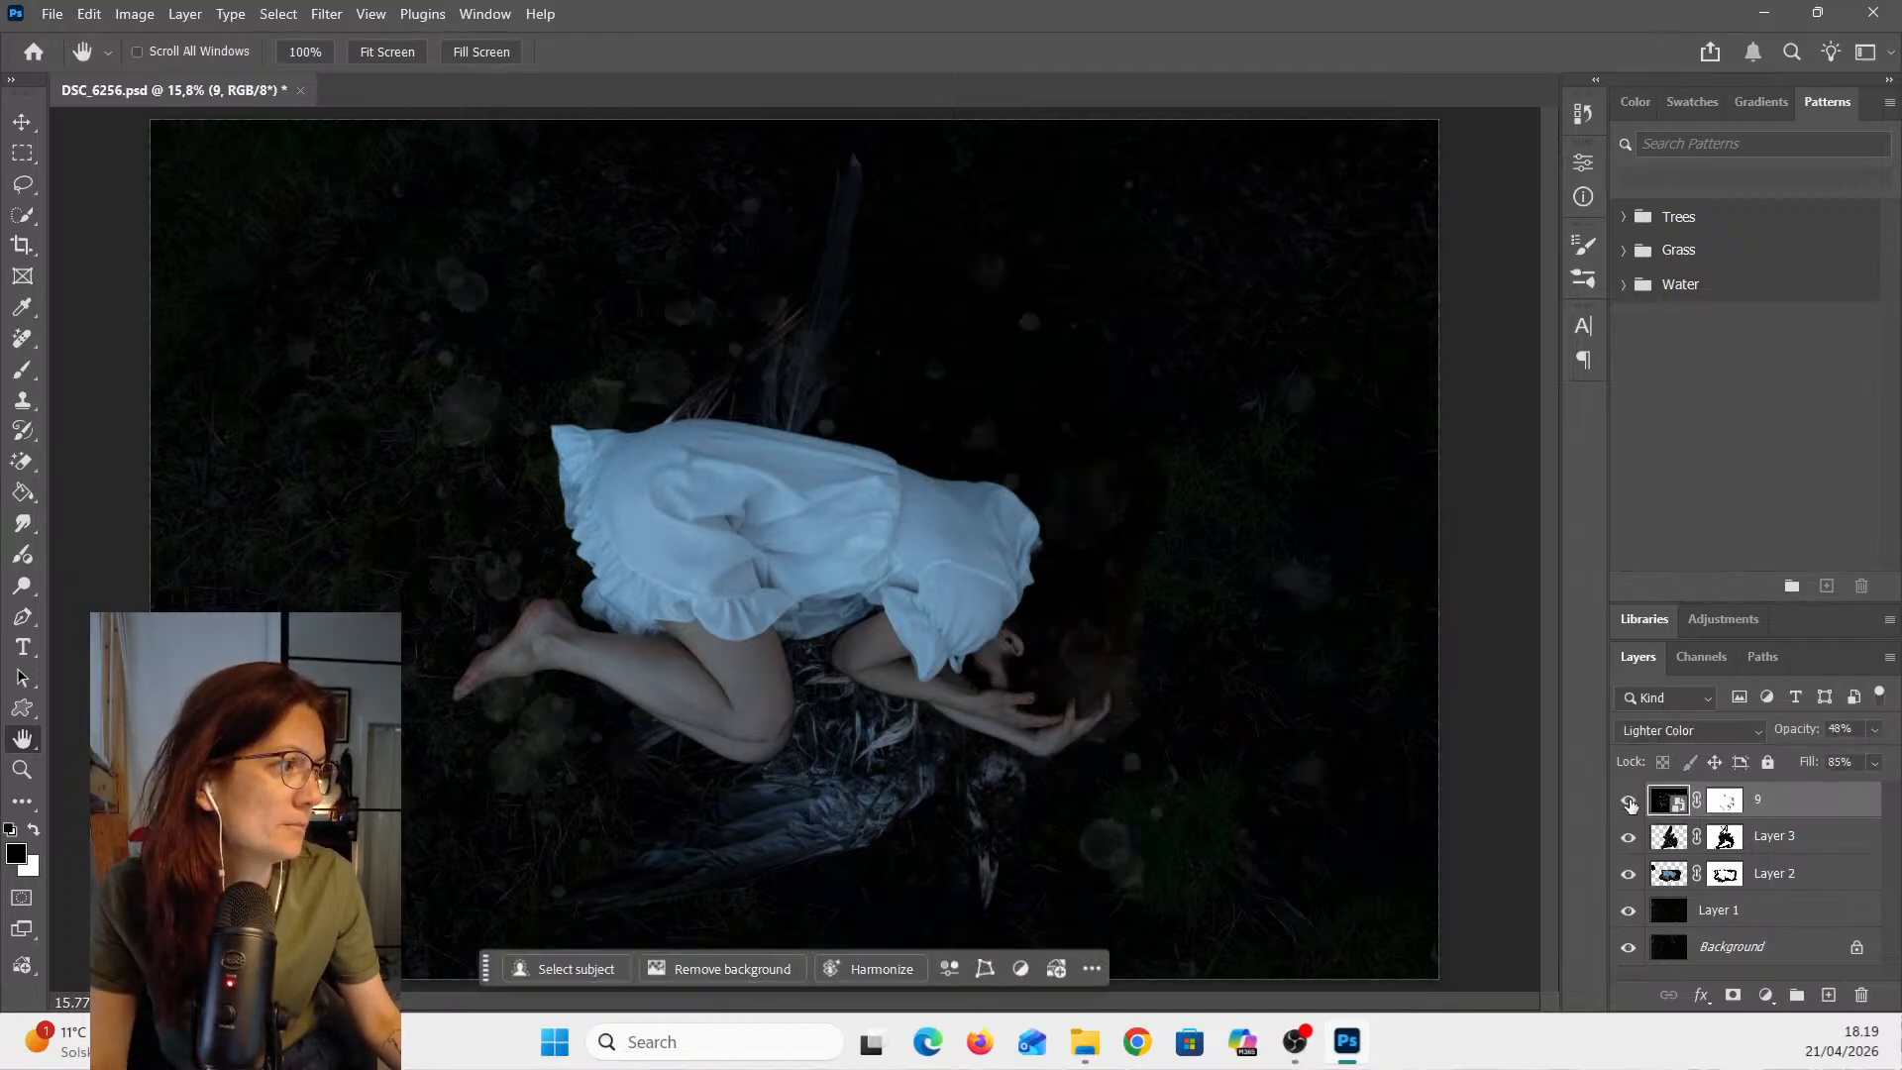
pyautogui.click(1630, 803)
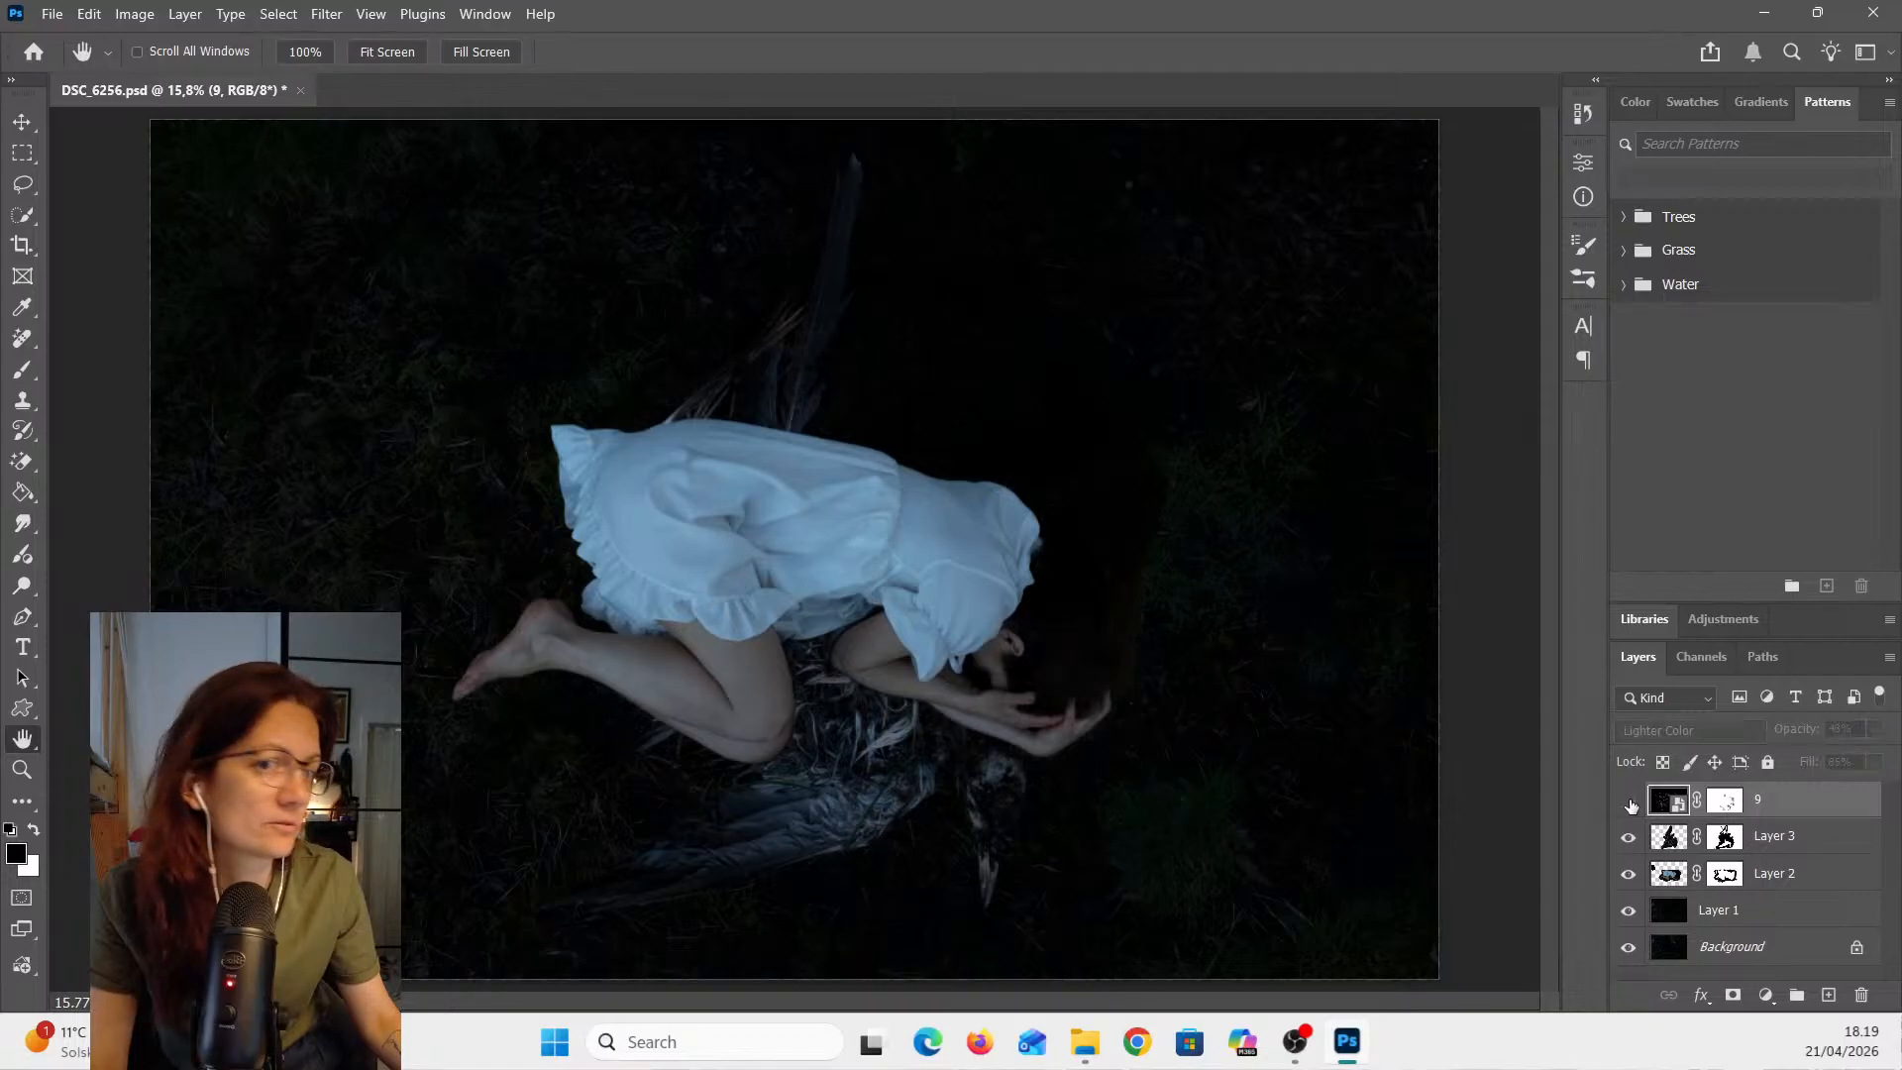
pyautogui.click(1630, 803)
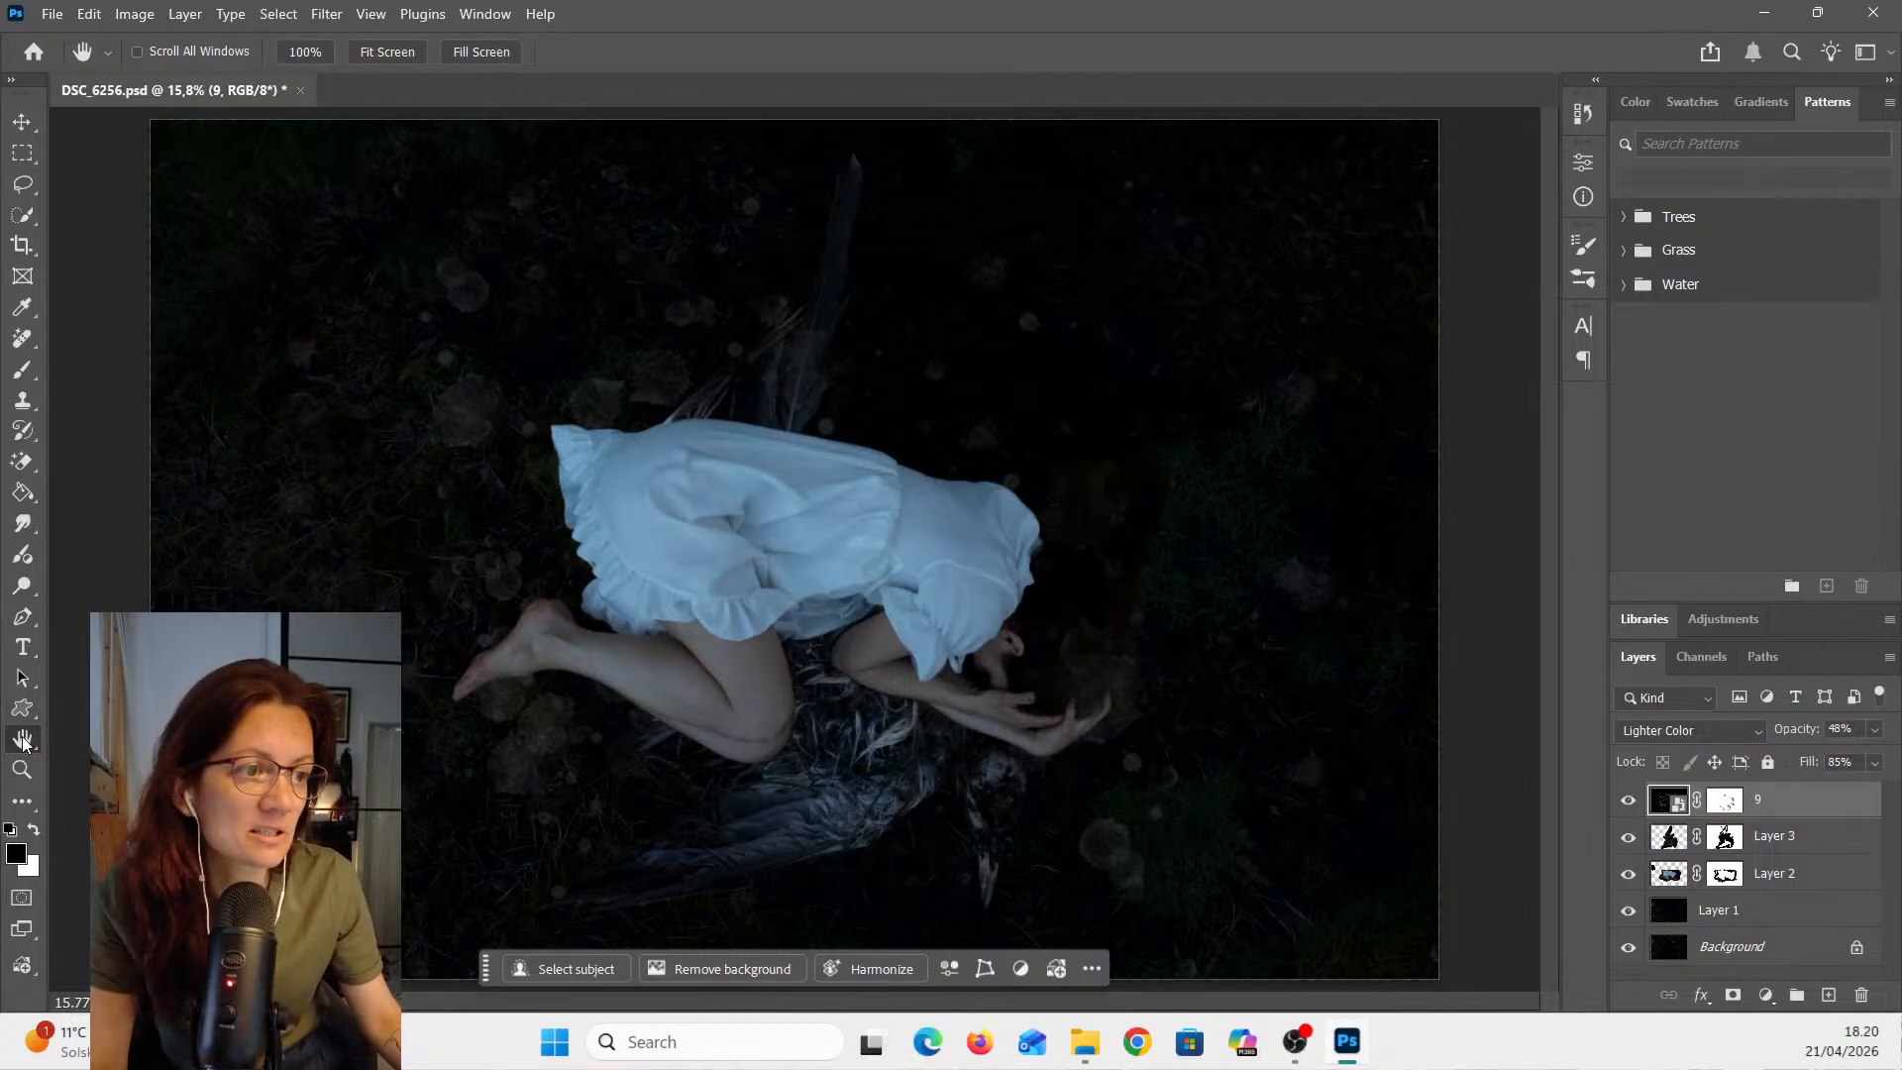
pyautogui.scroll(-2, 861, 574)
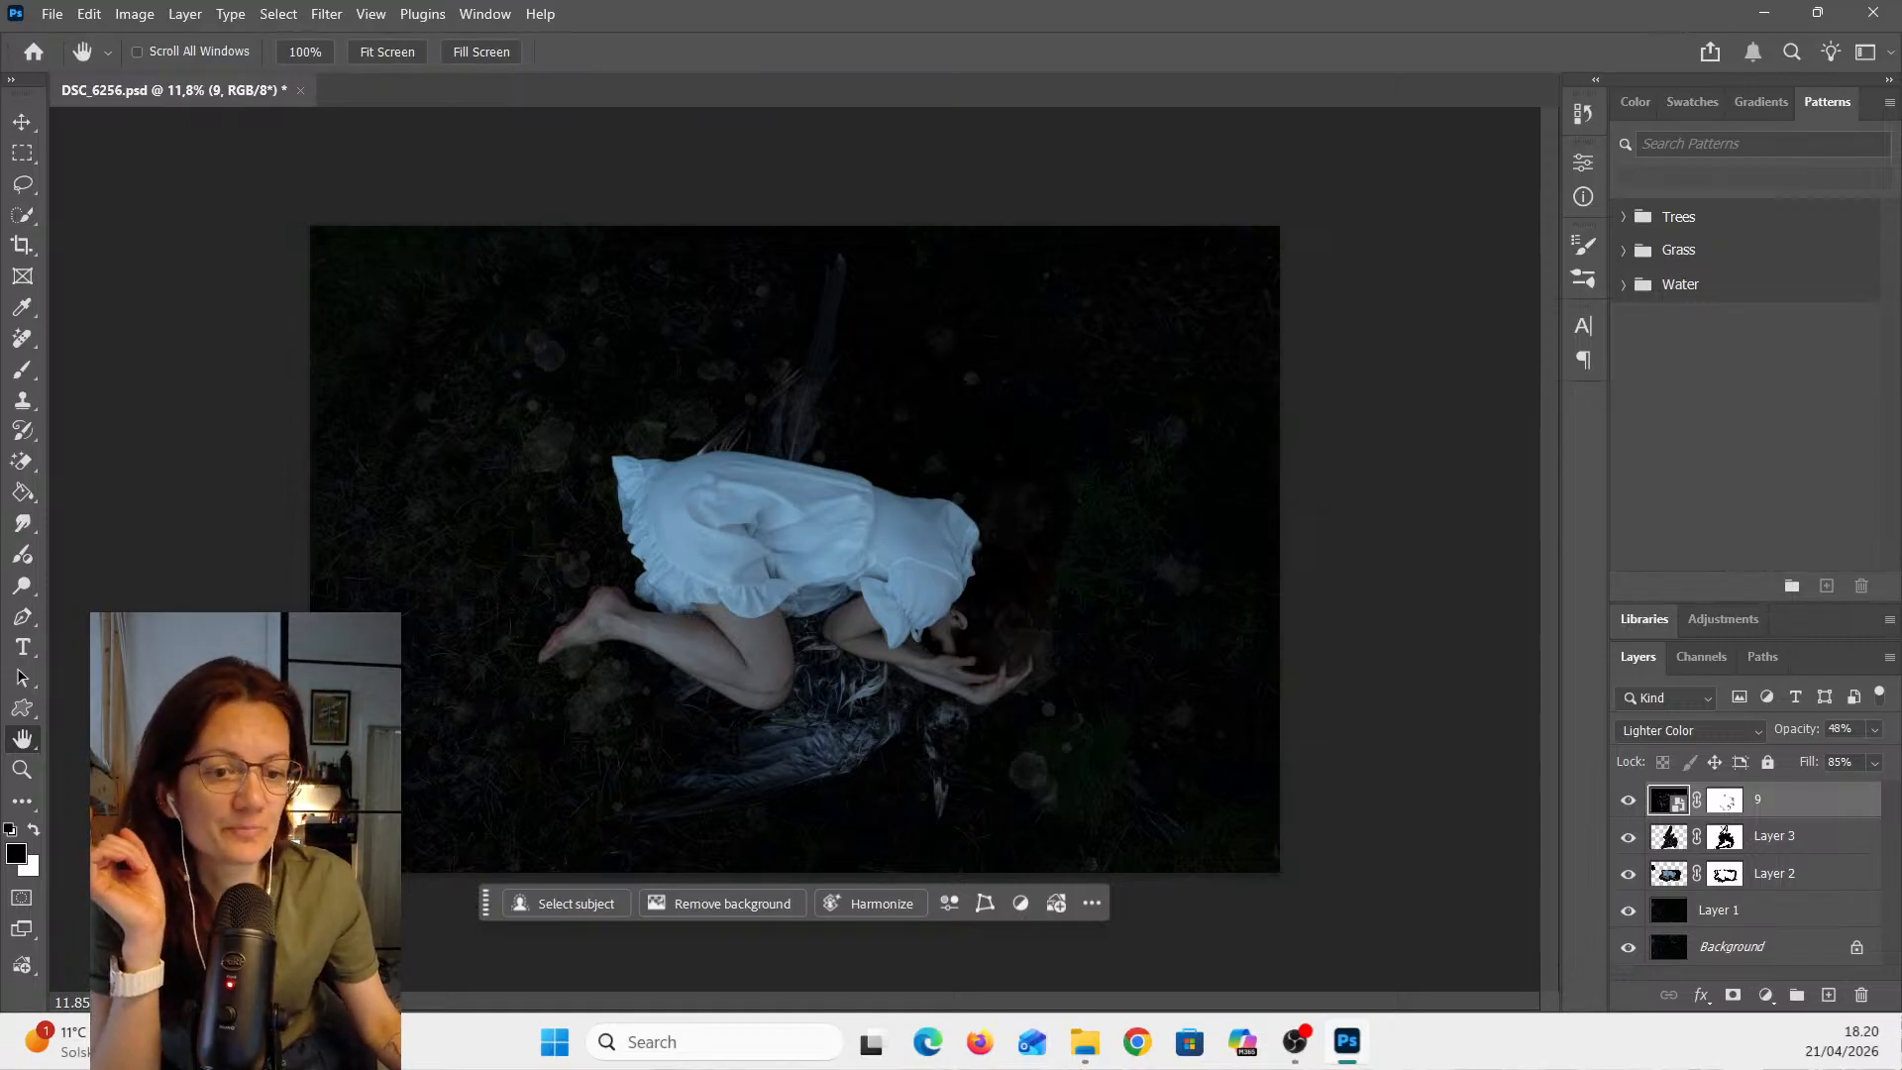
# - Switch to File Explorer and browse the background overlays folders for another overlay
pyautogui.hotkey('alt', 'Tab')
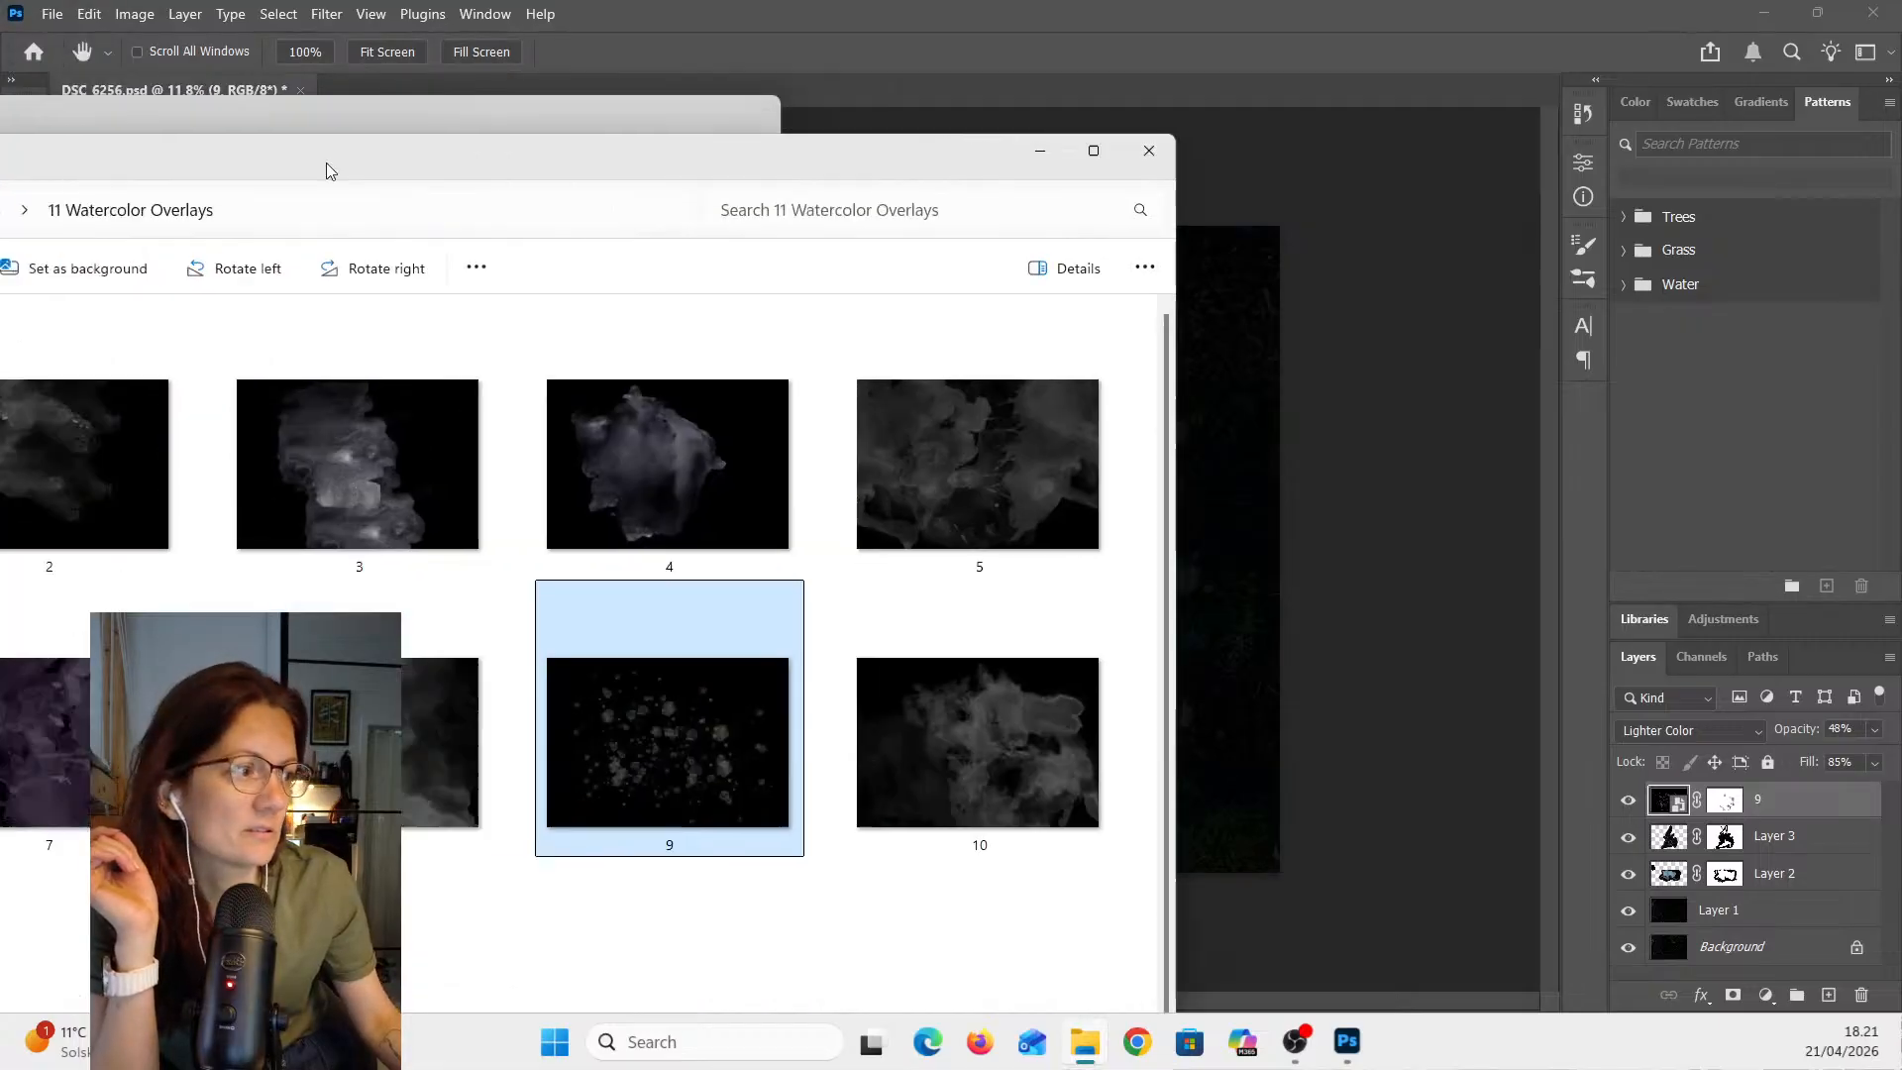
pyautogui.moveTo(325, 162); pyautogui.dragTo(1054, 35)
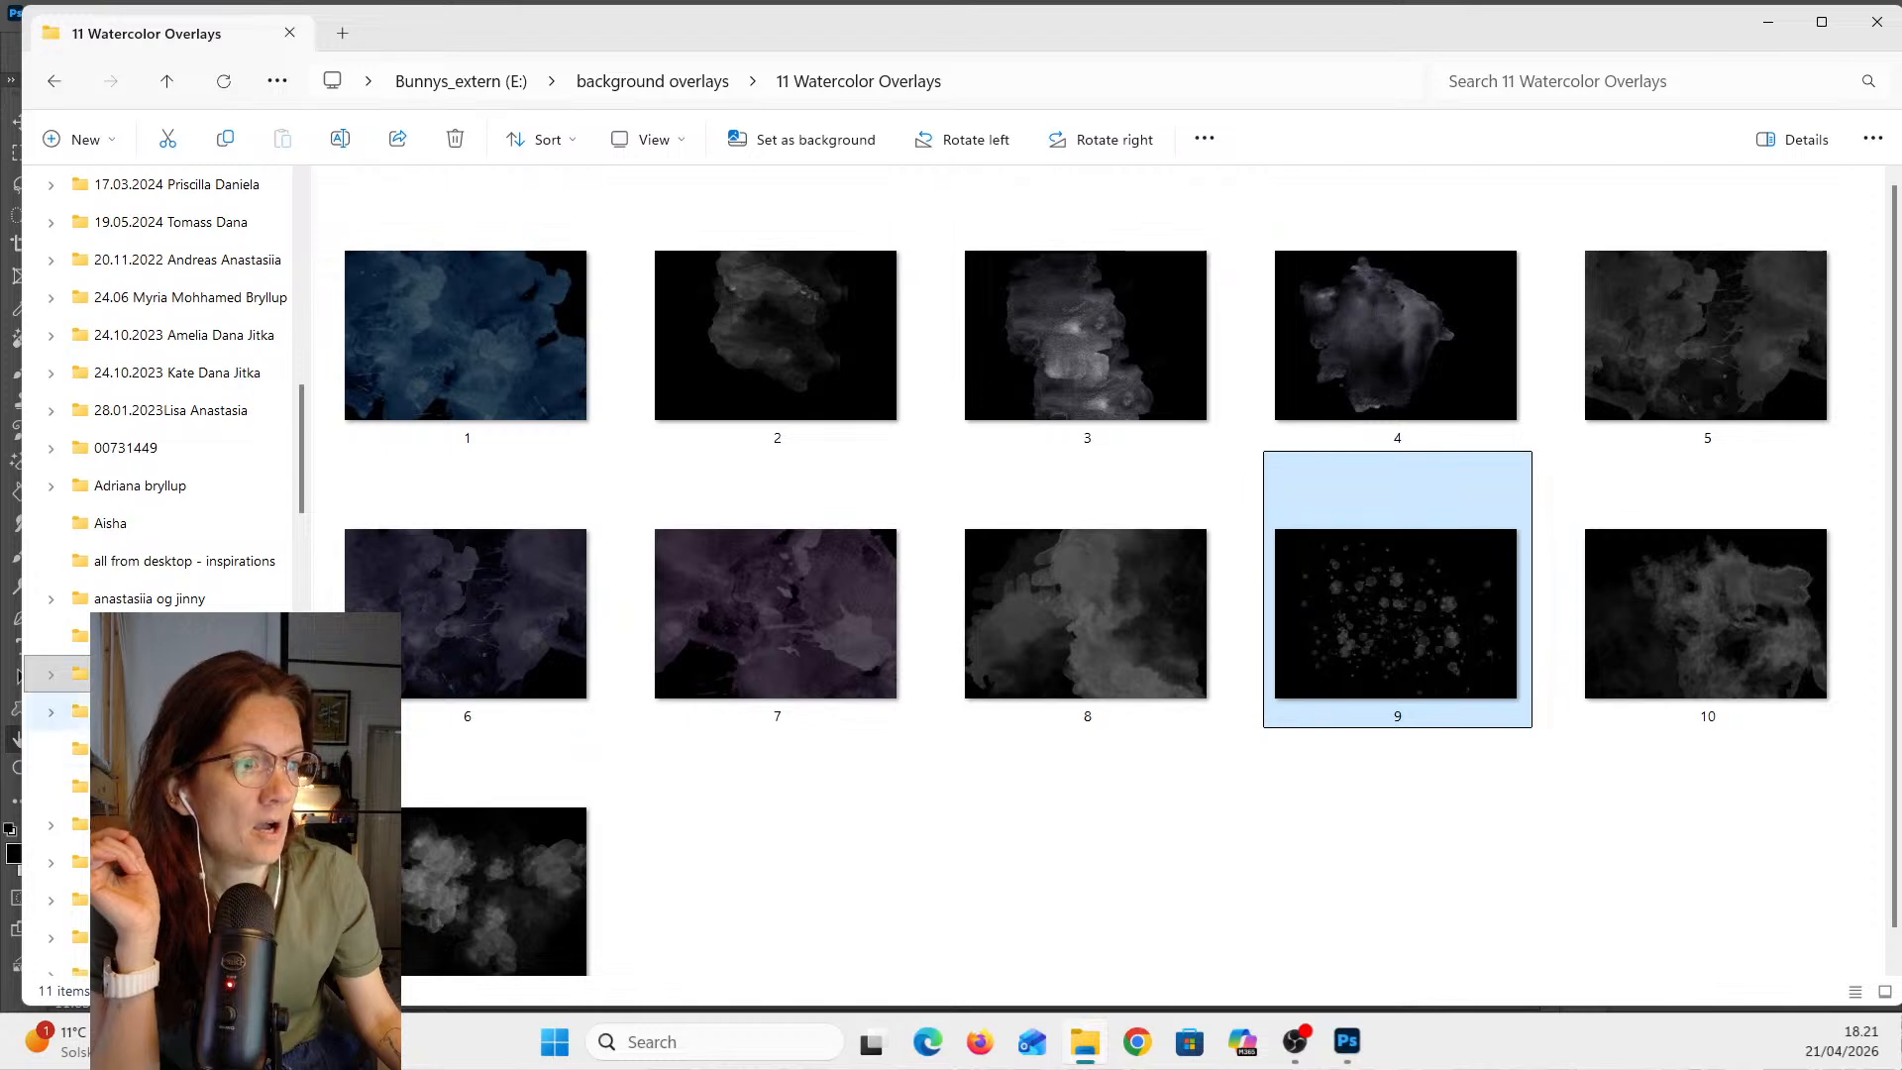
pyautogui.click(159, 674)
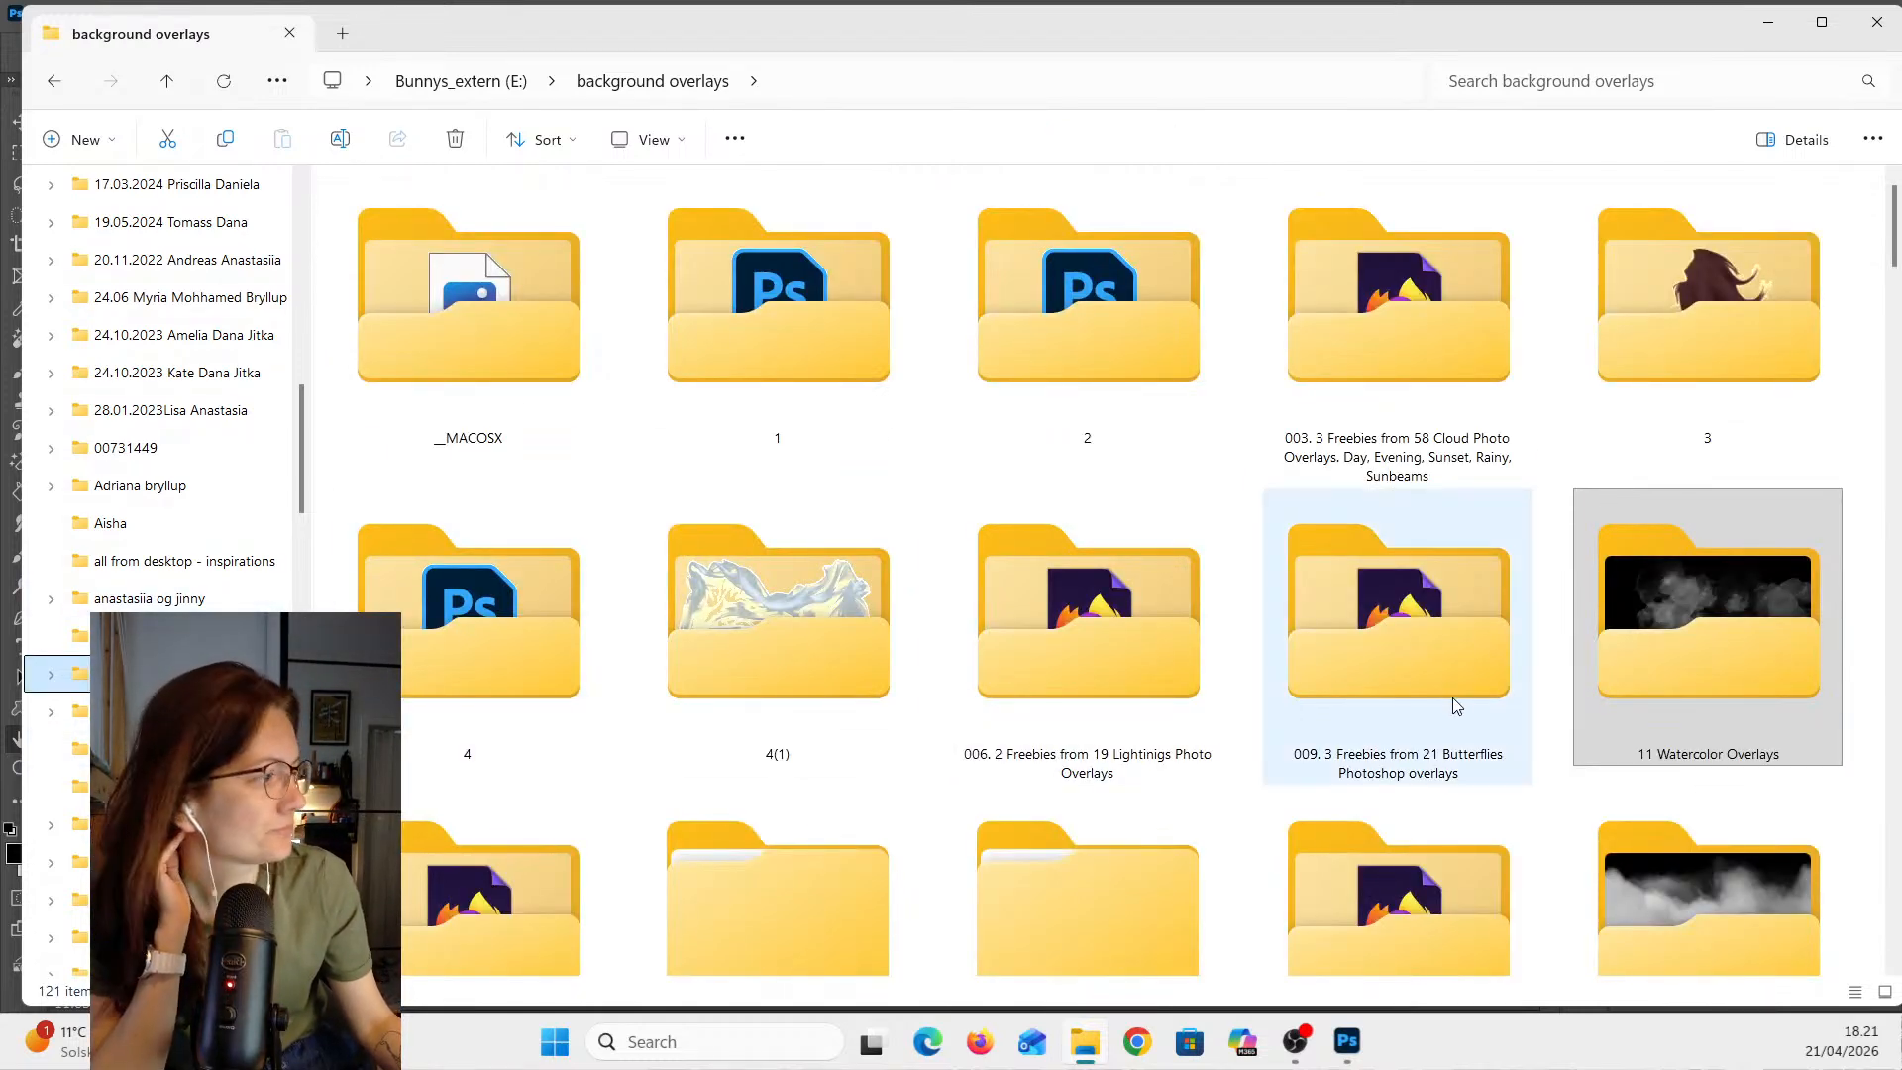
pyautogui.click(1468, 358)
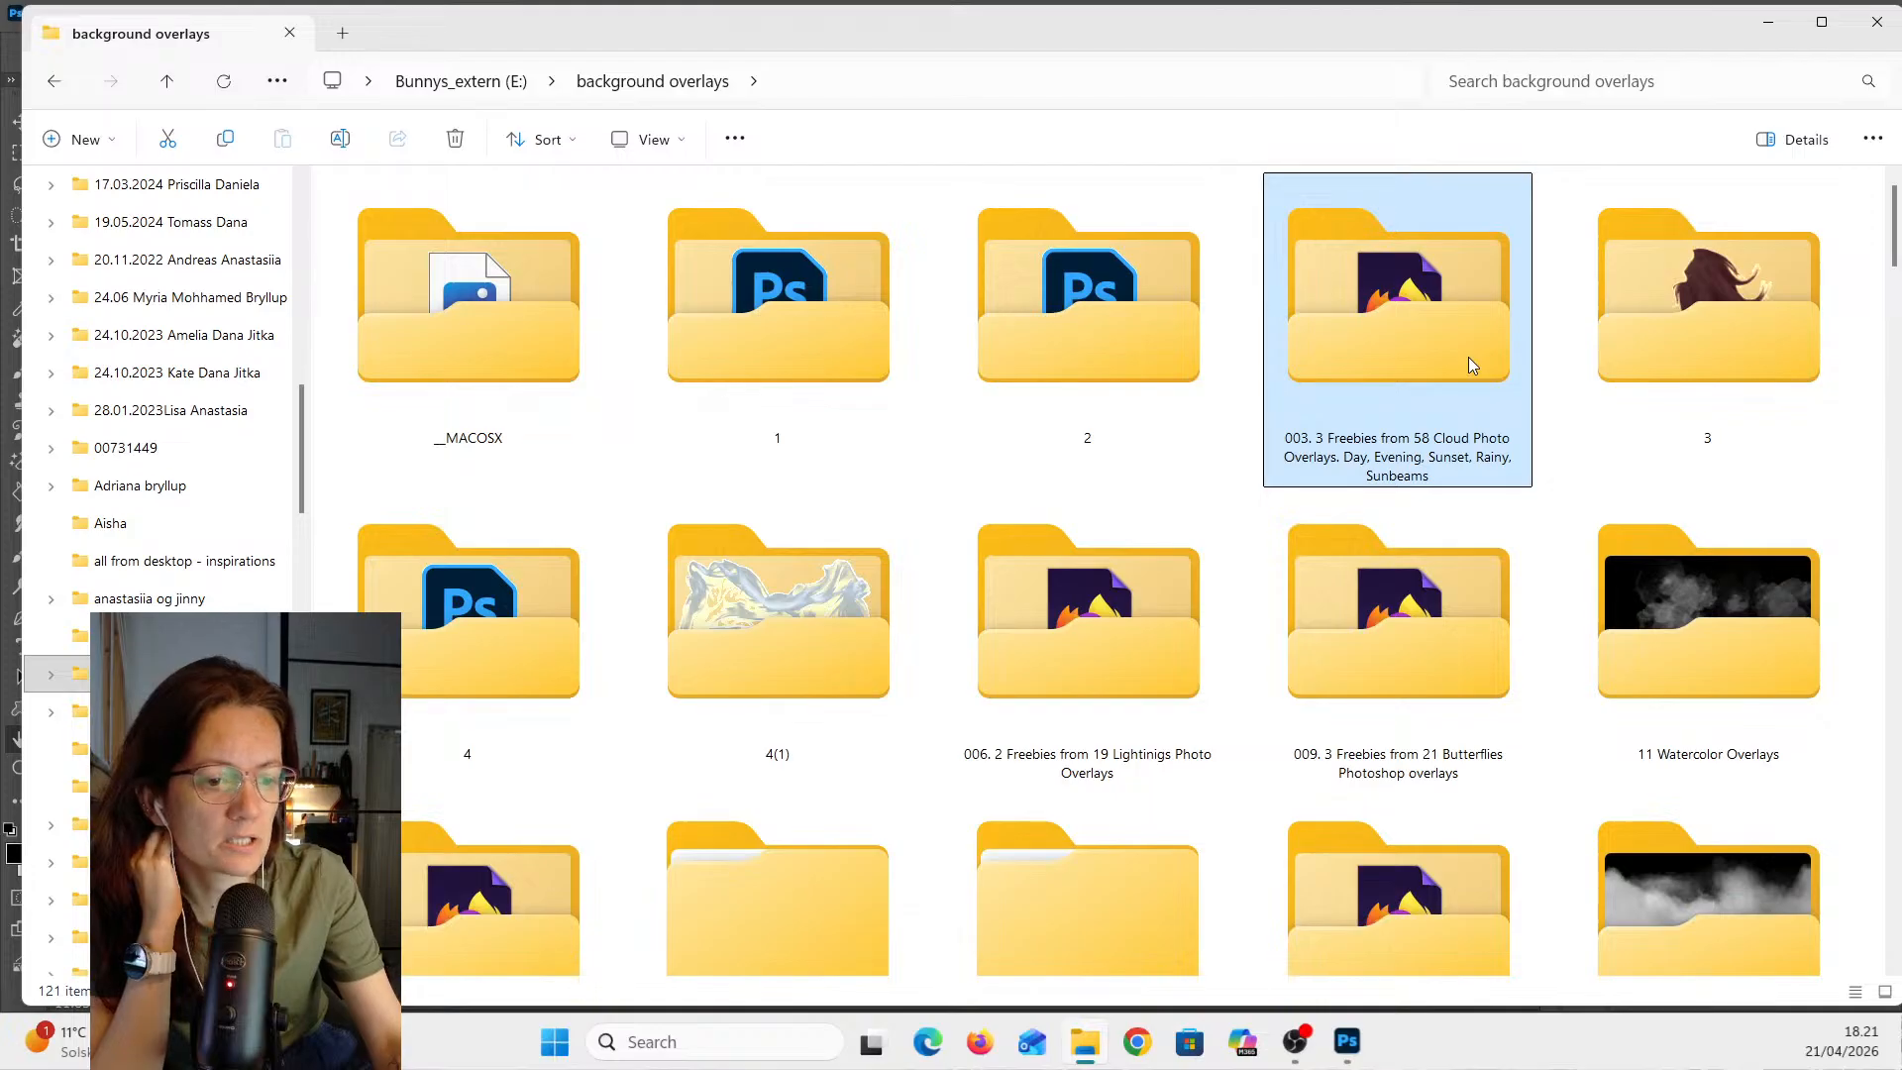
pyautogui.doubleClick(1468, 357)
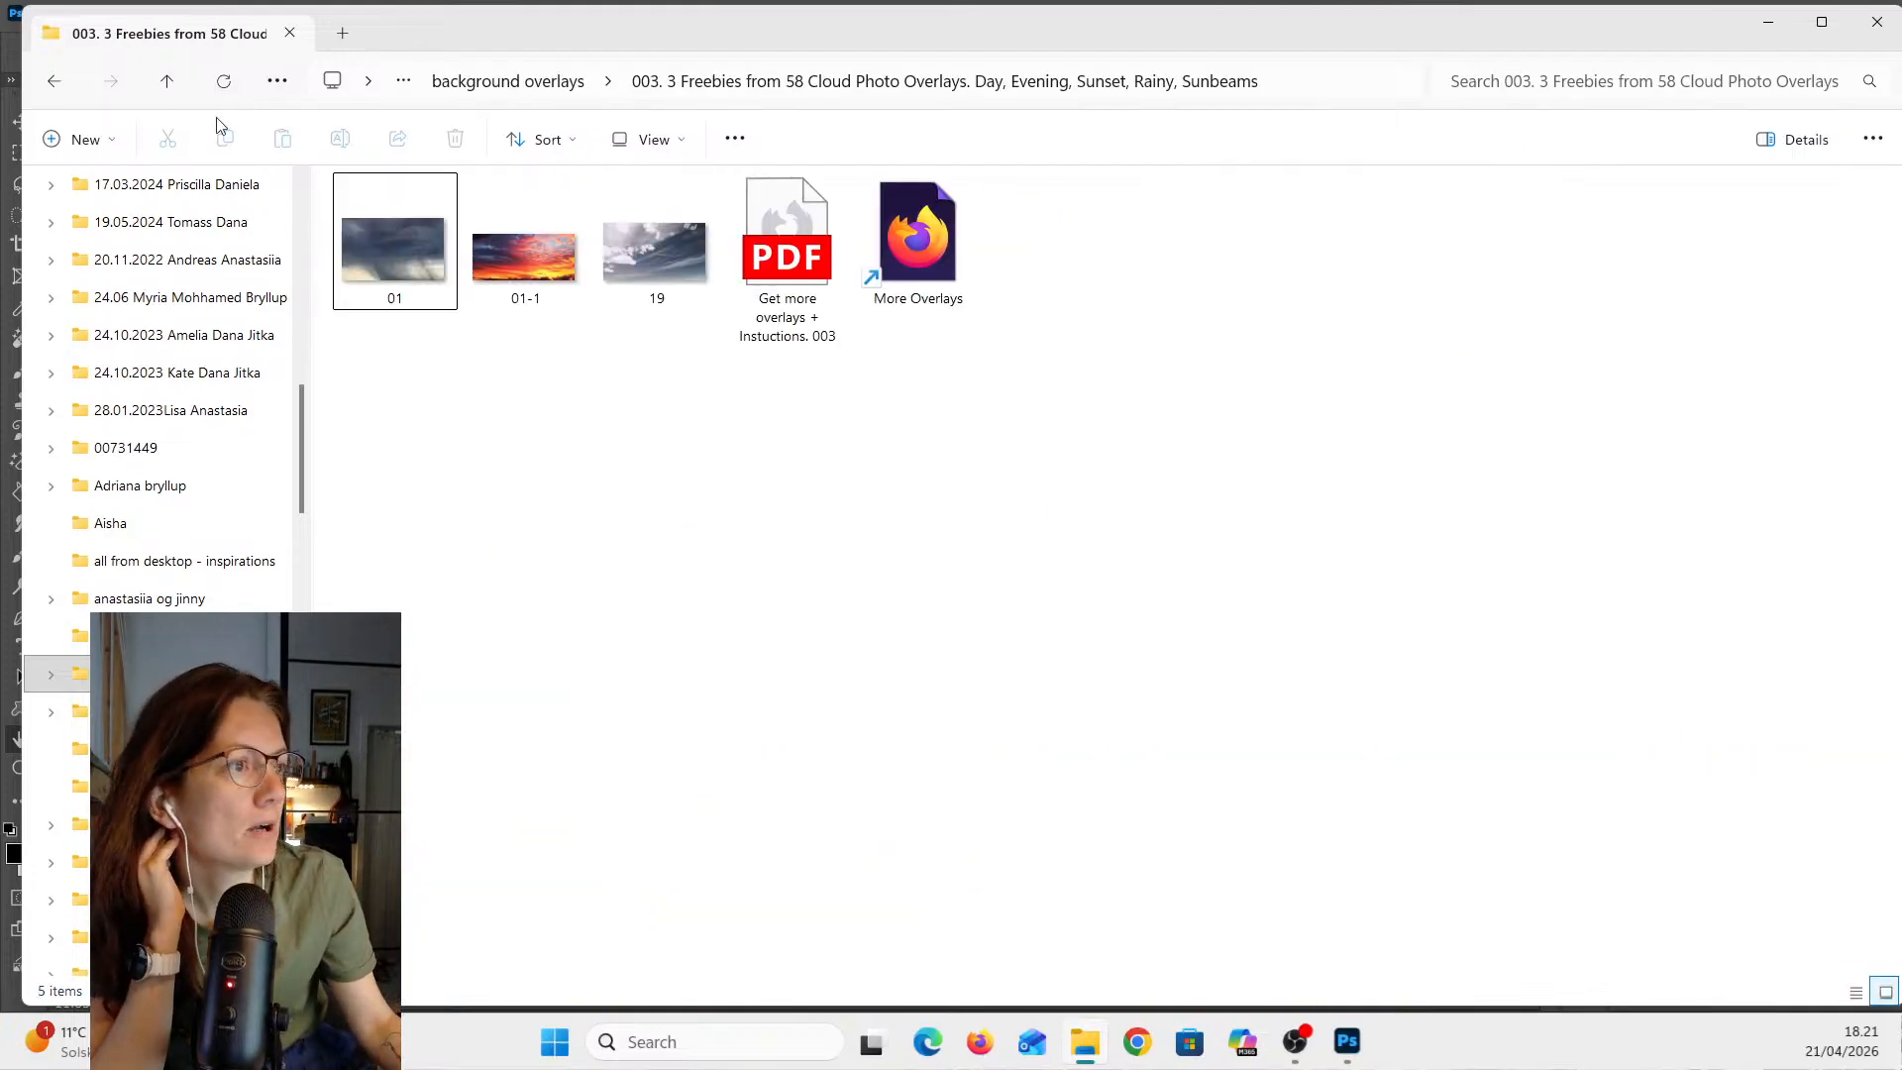
pyautogui.click(54, 80)
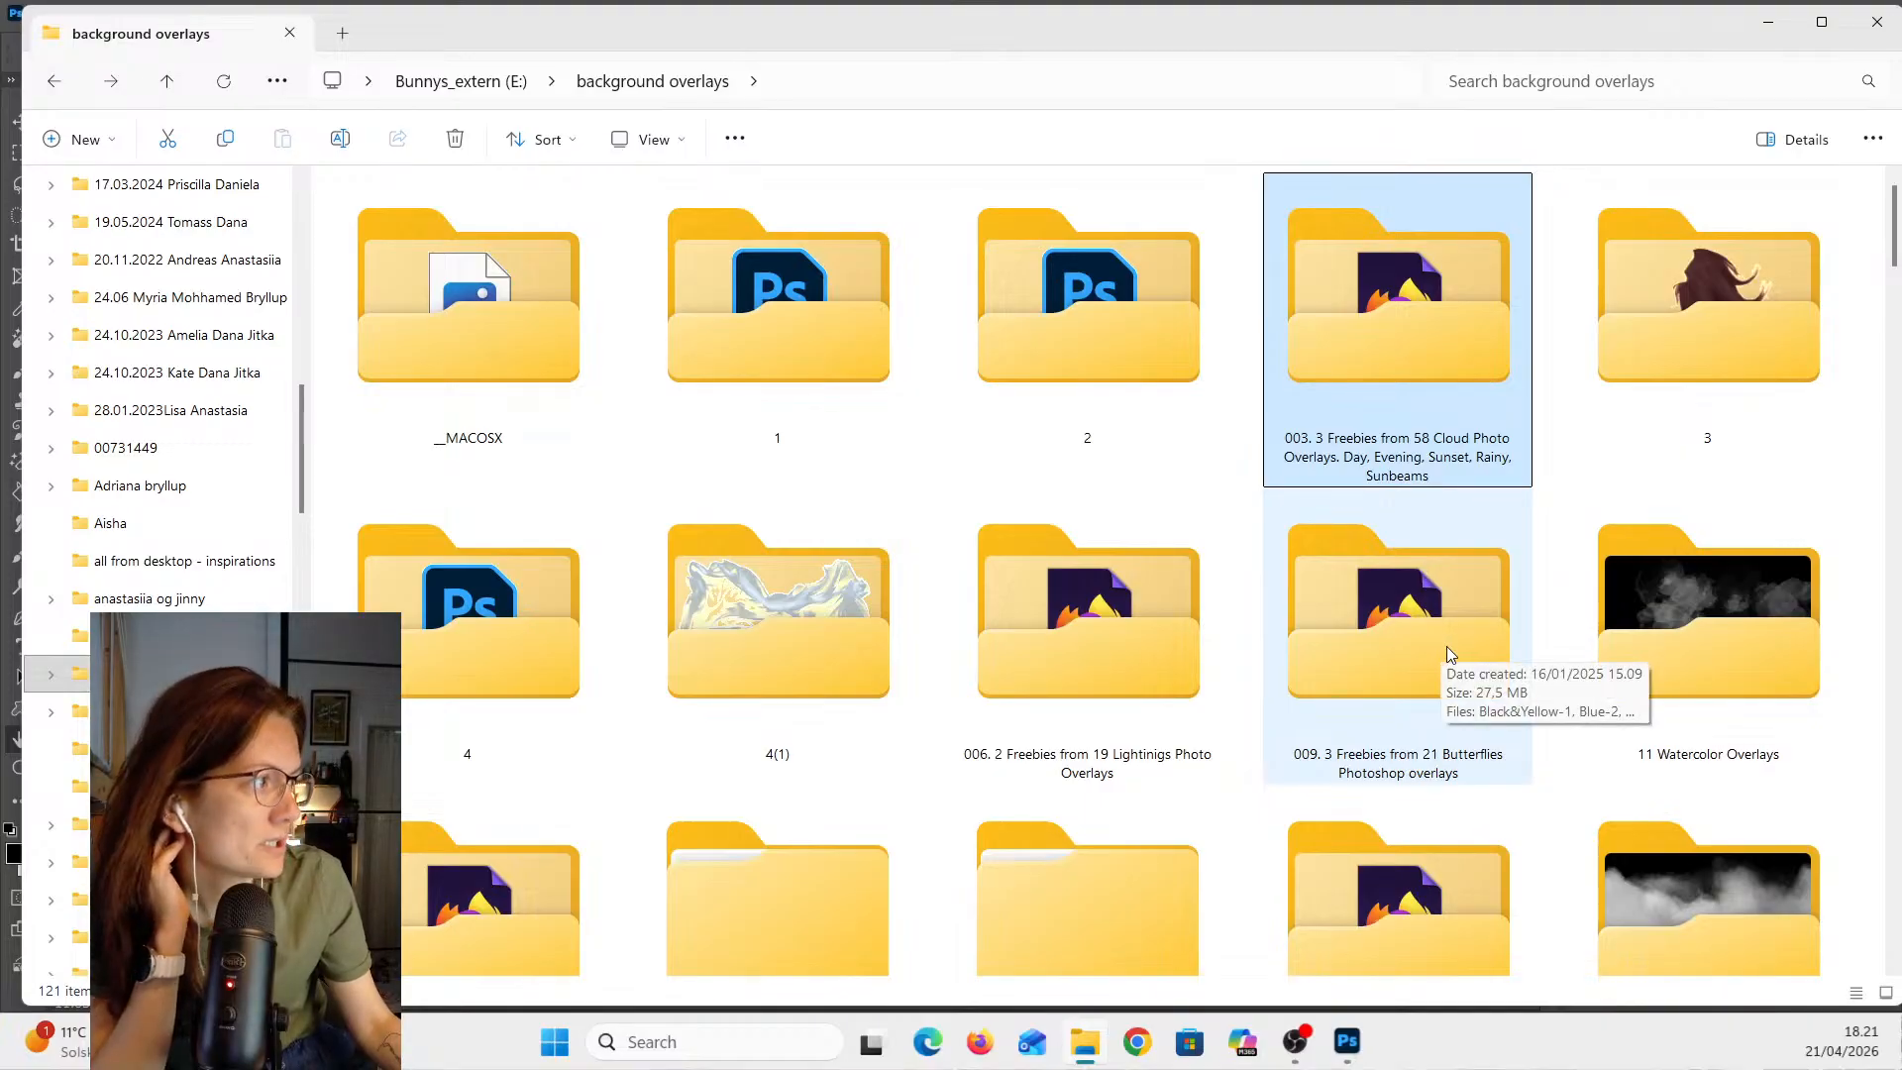
pyautogui.scroll(-1, 1448, 652)
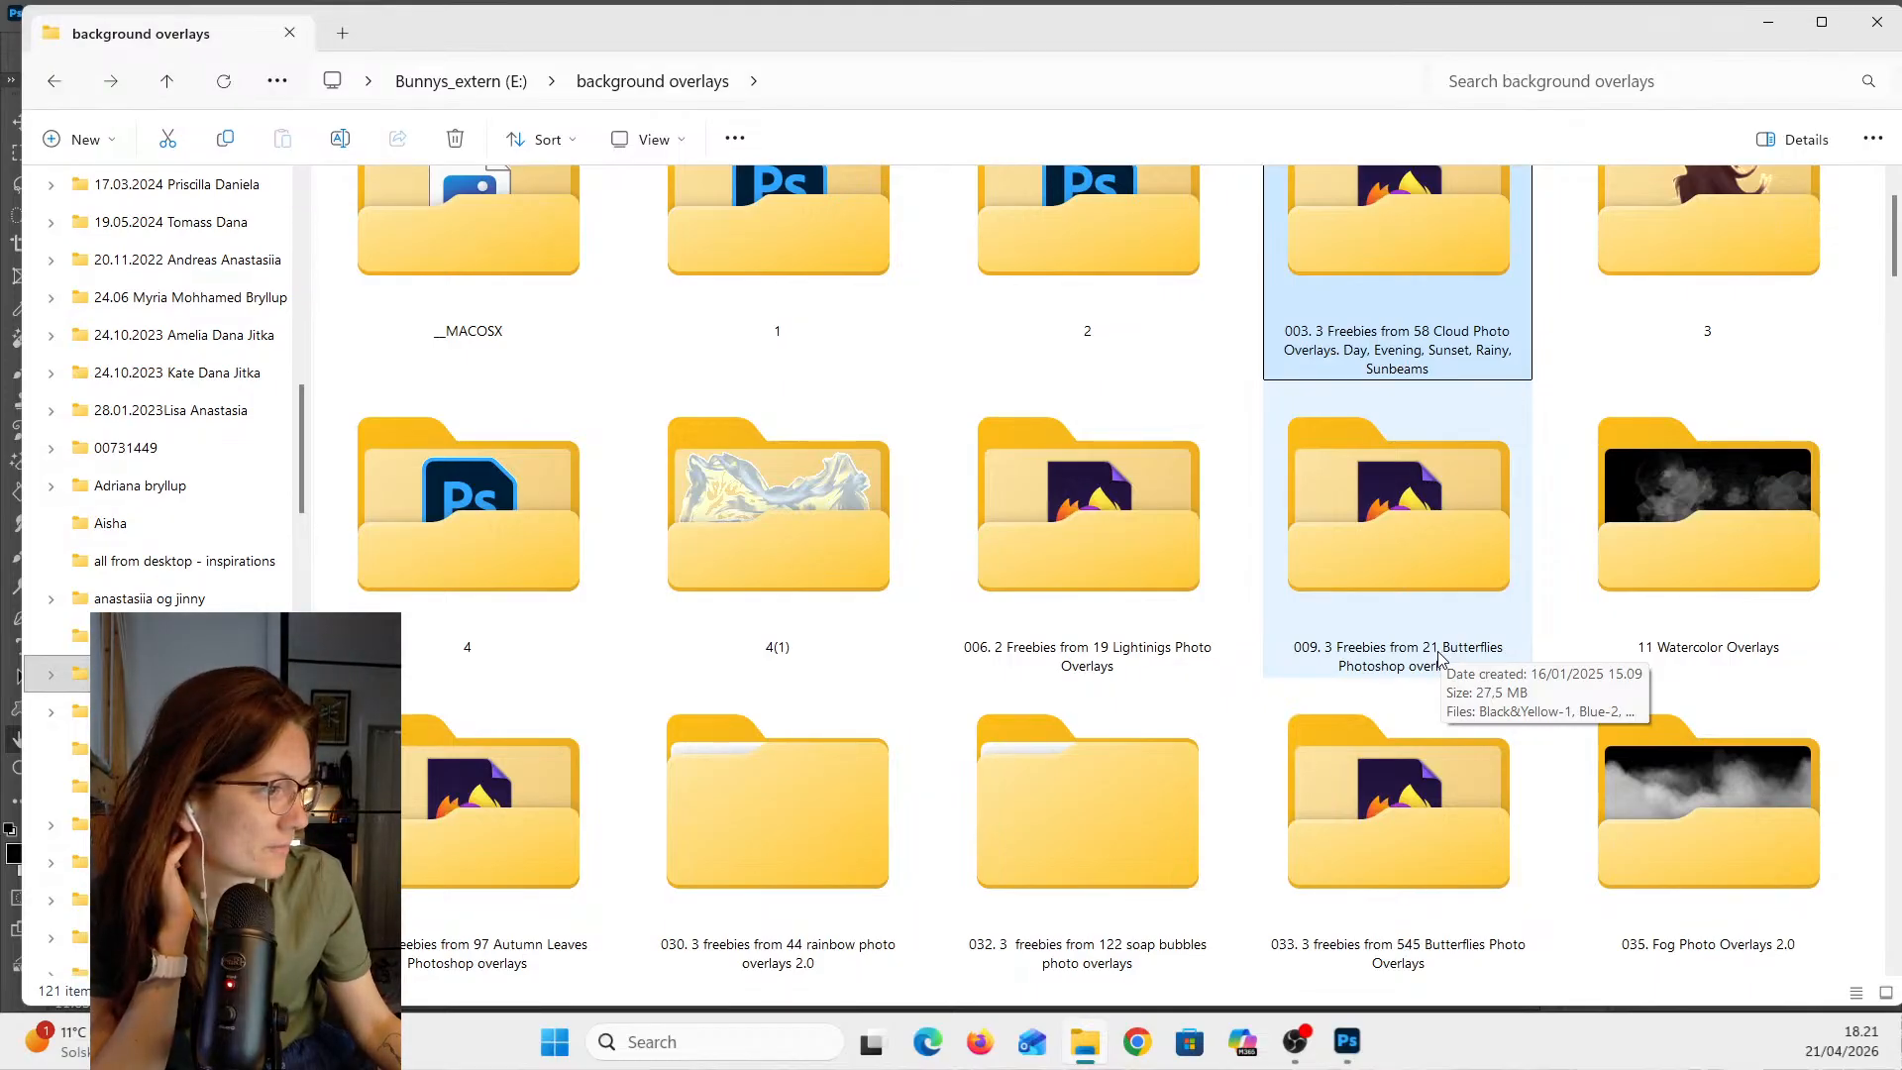
# - Open the 030. 3 freebies from 44 rainbow photo overlays 2.0 folder and select image 41
pyautogui.click(831, 797)
pyautogui.doubleClick(831, 799)
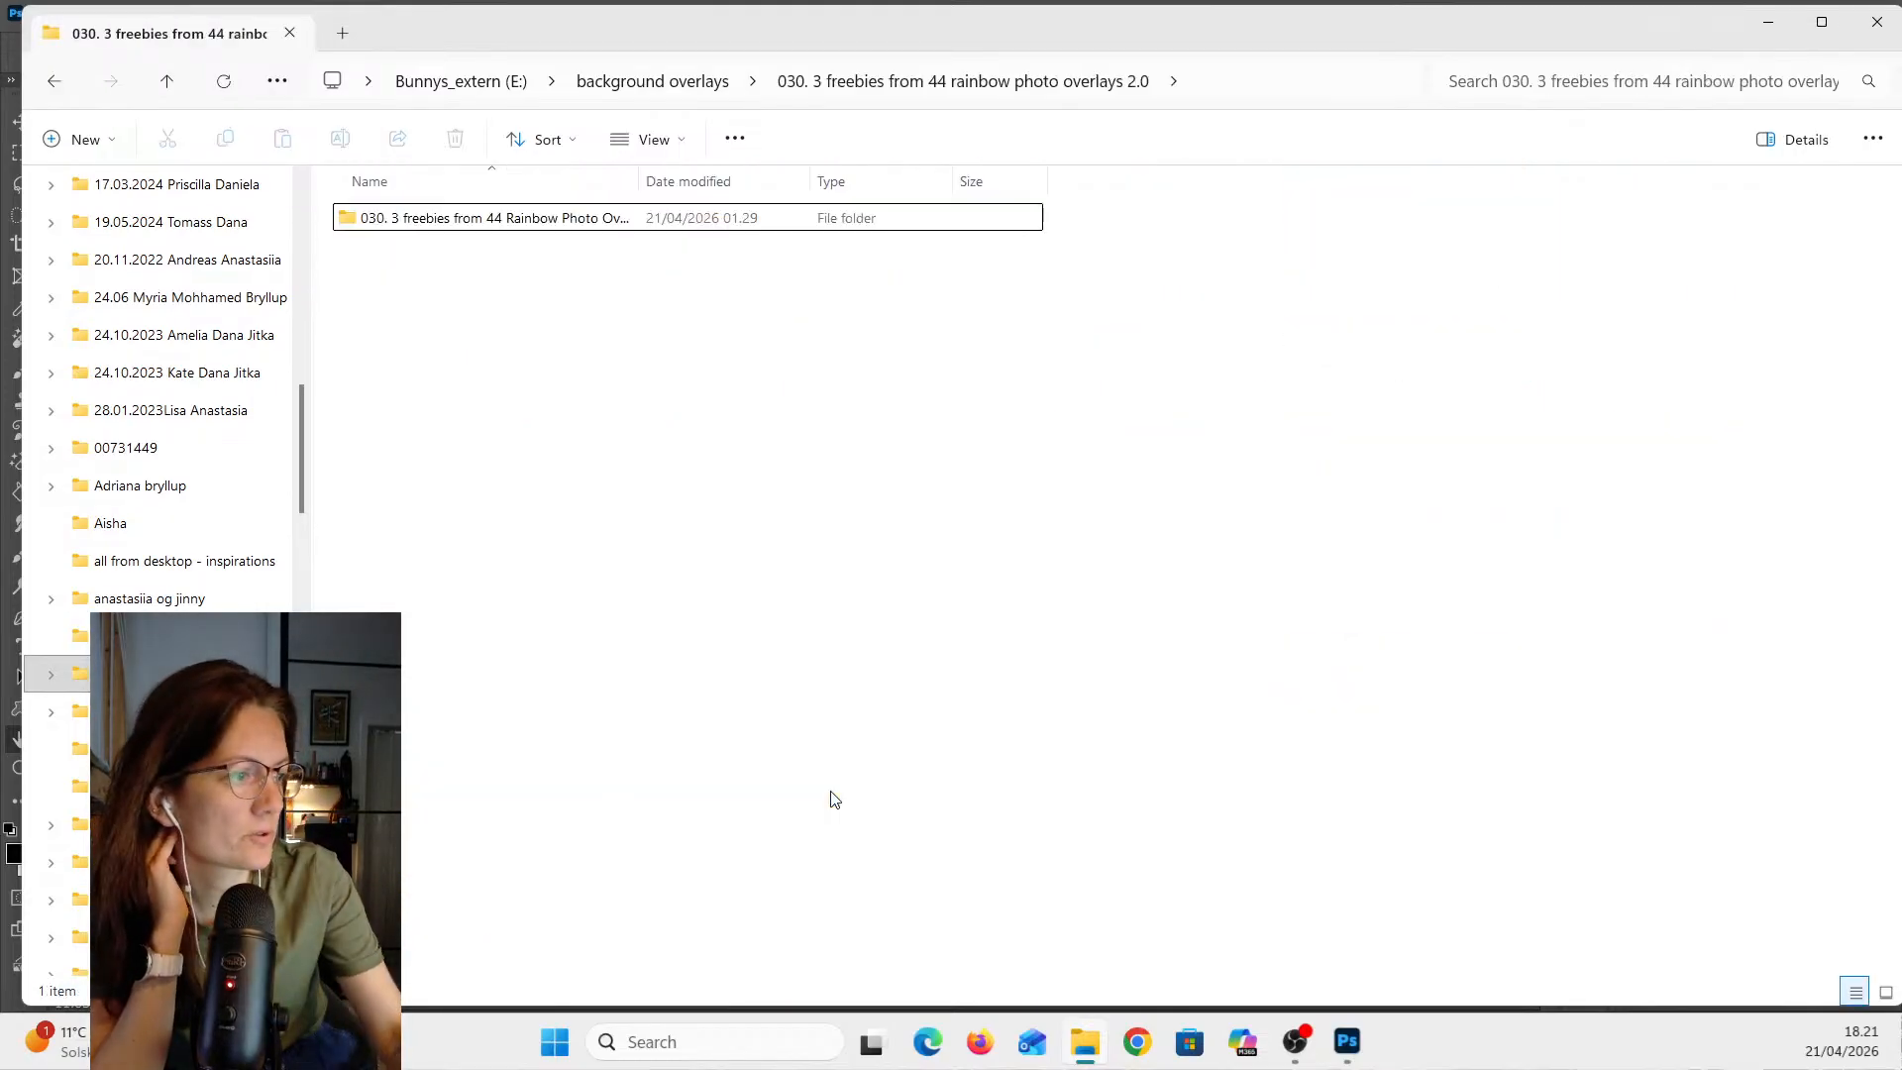
pyautogui.click(544, 217)
pyautogui.doubleClick(544, 216)
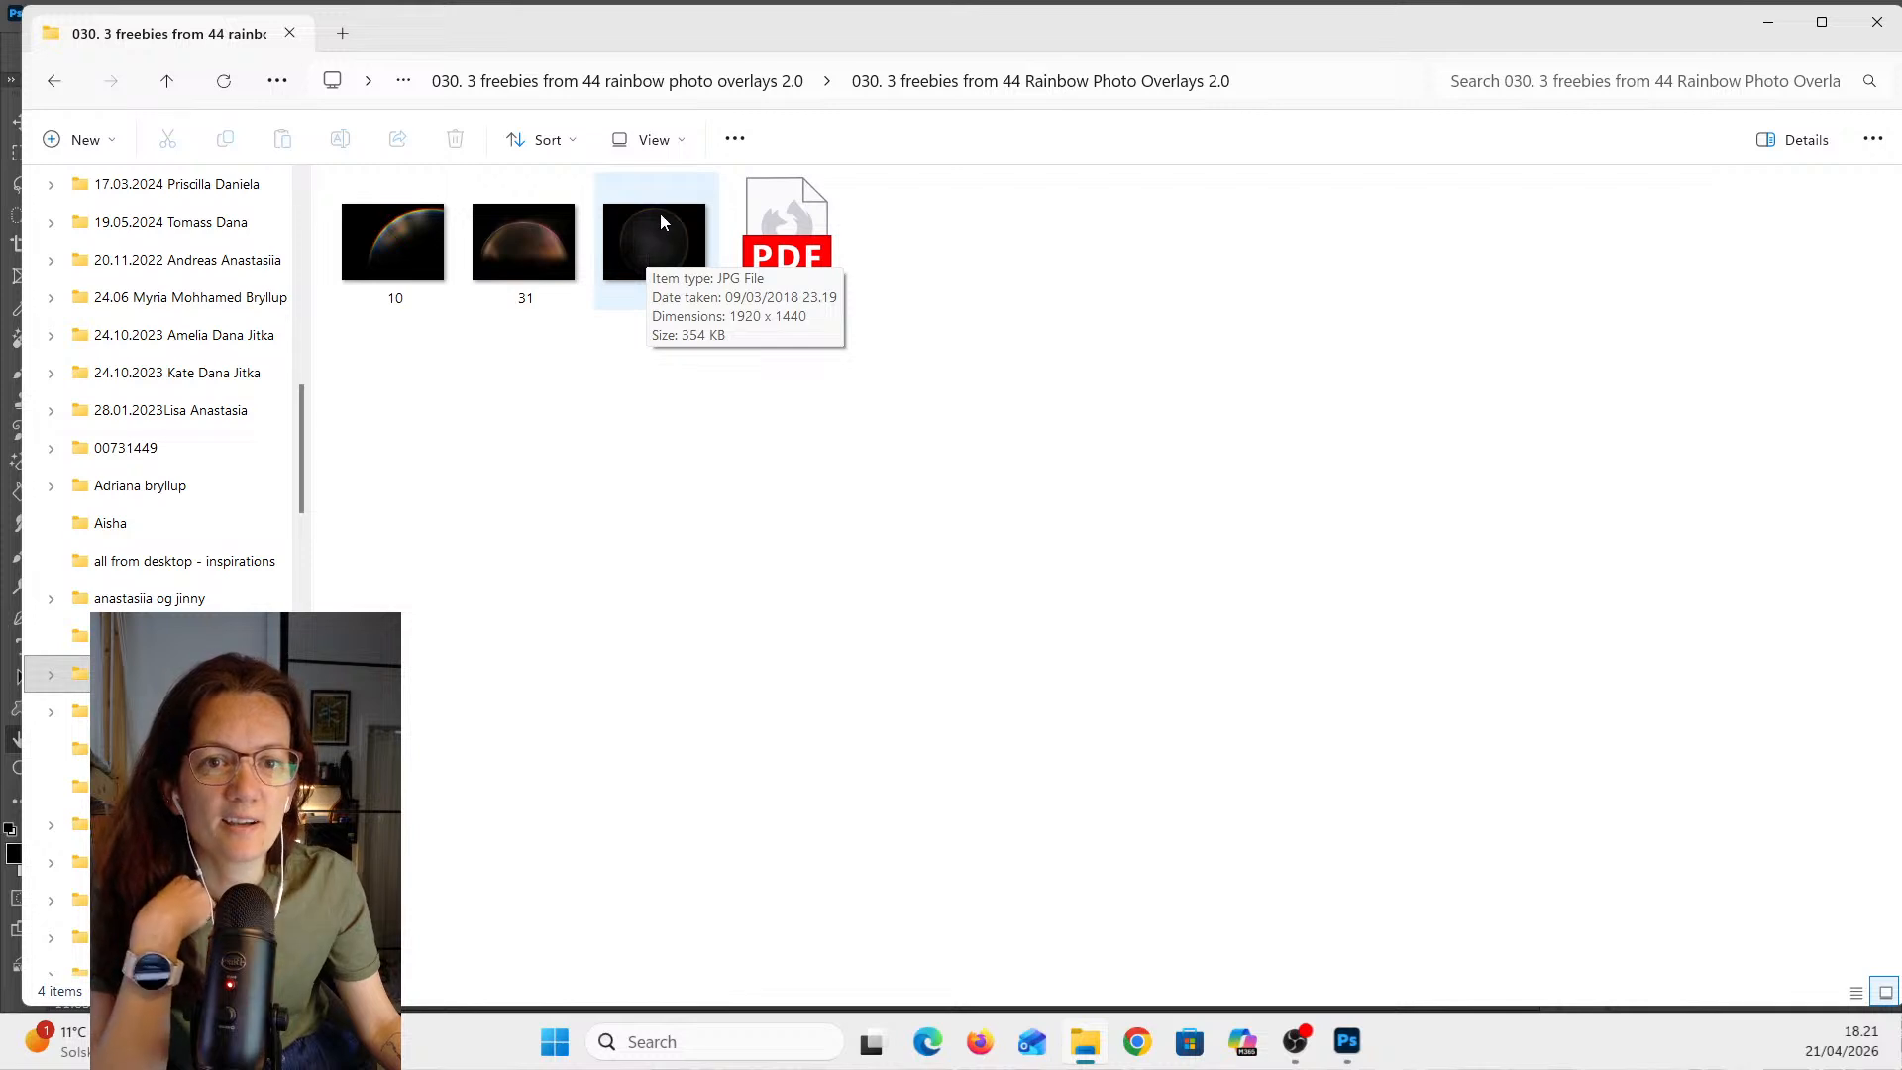
pyautogui.click(674, 248)
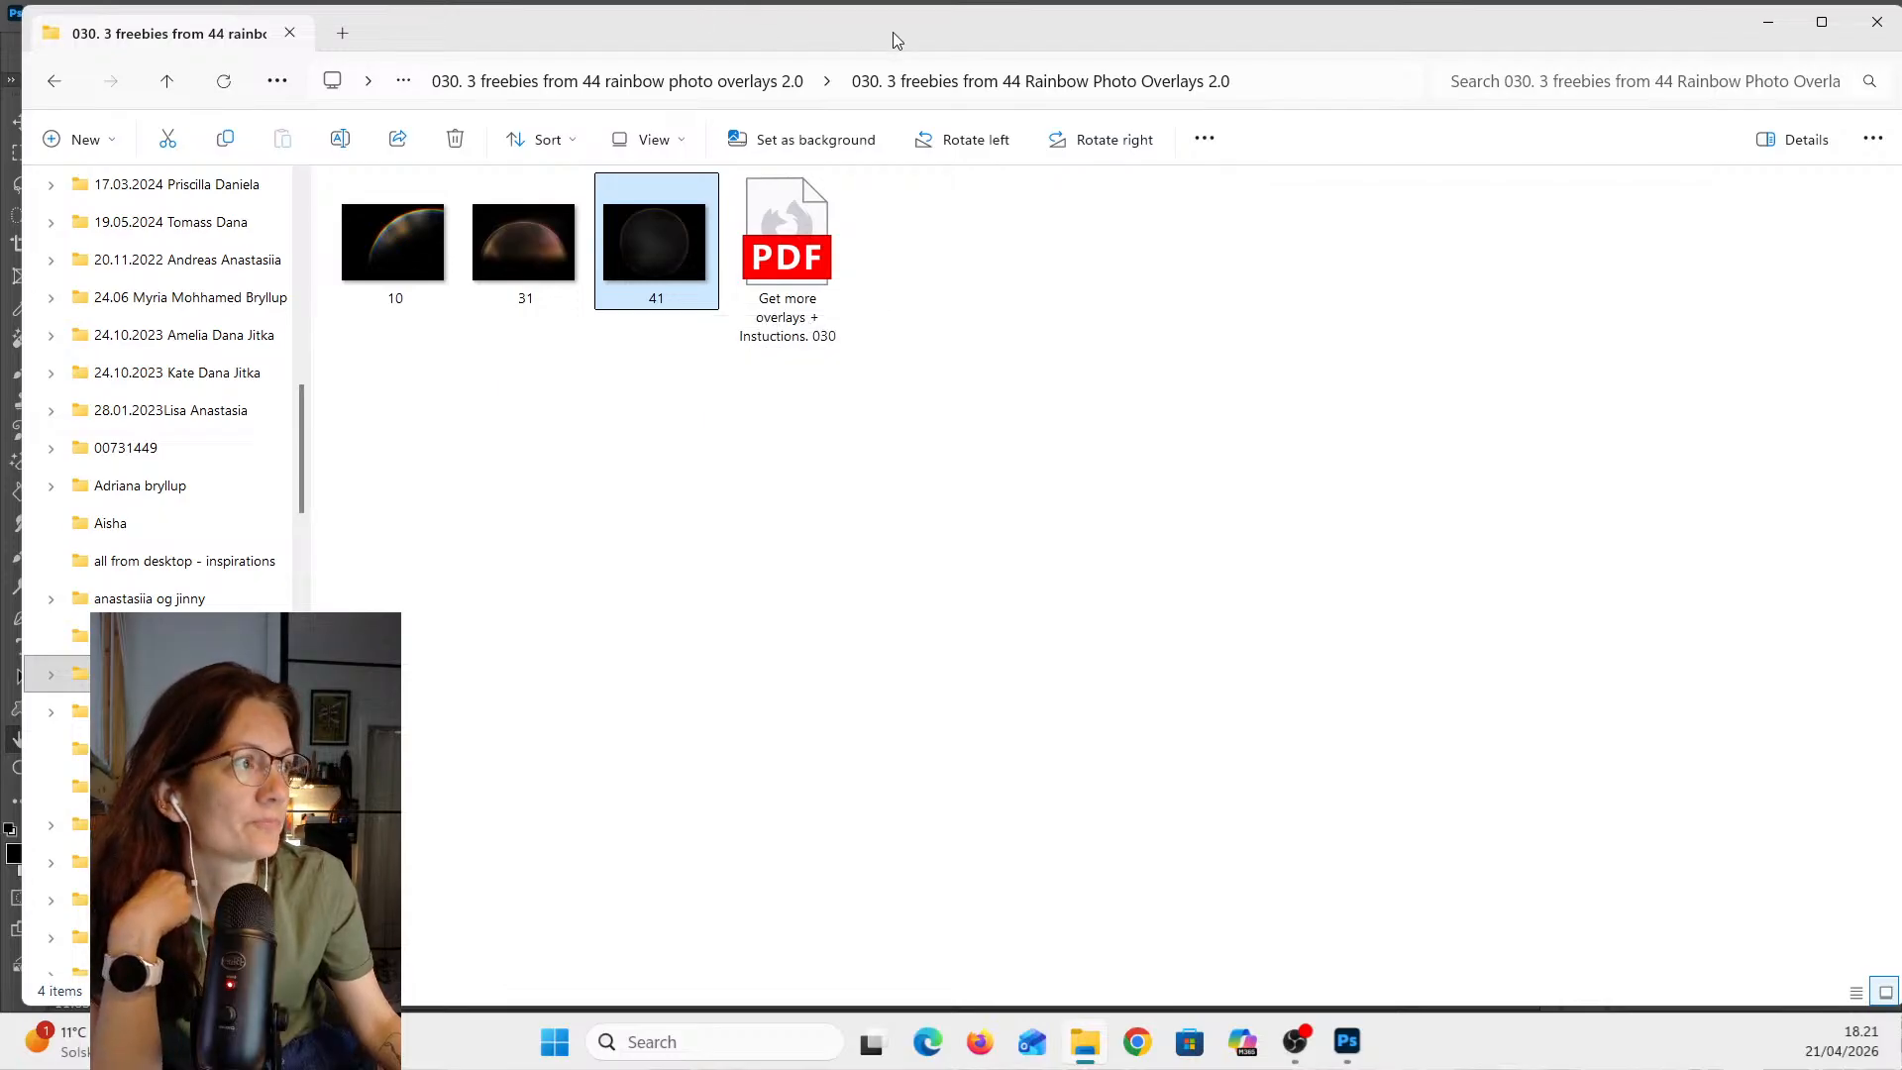
# - Place image 41 into the document, scale it up to about 92.6%, commit it, and hide its layer
pyautogui.moveTo(894, 32); pyautogui.dragTo(0, 75)
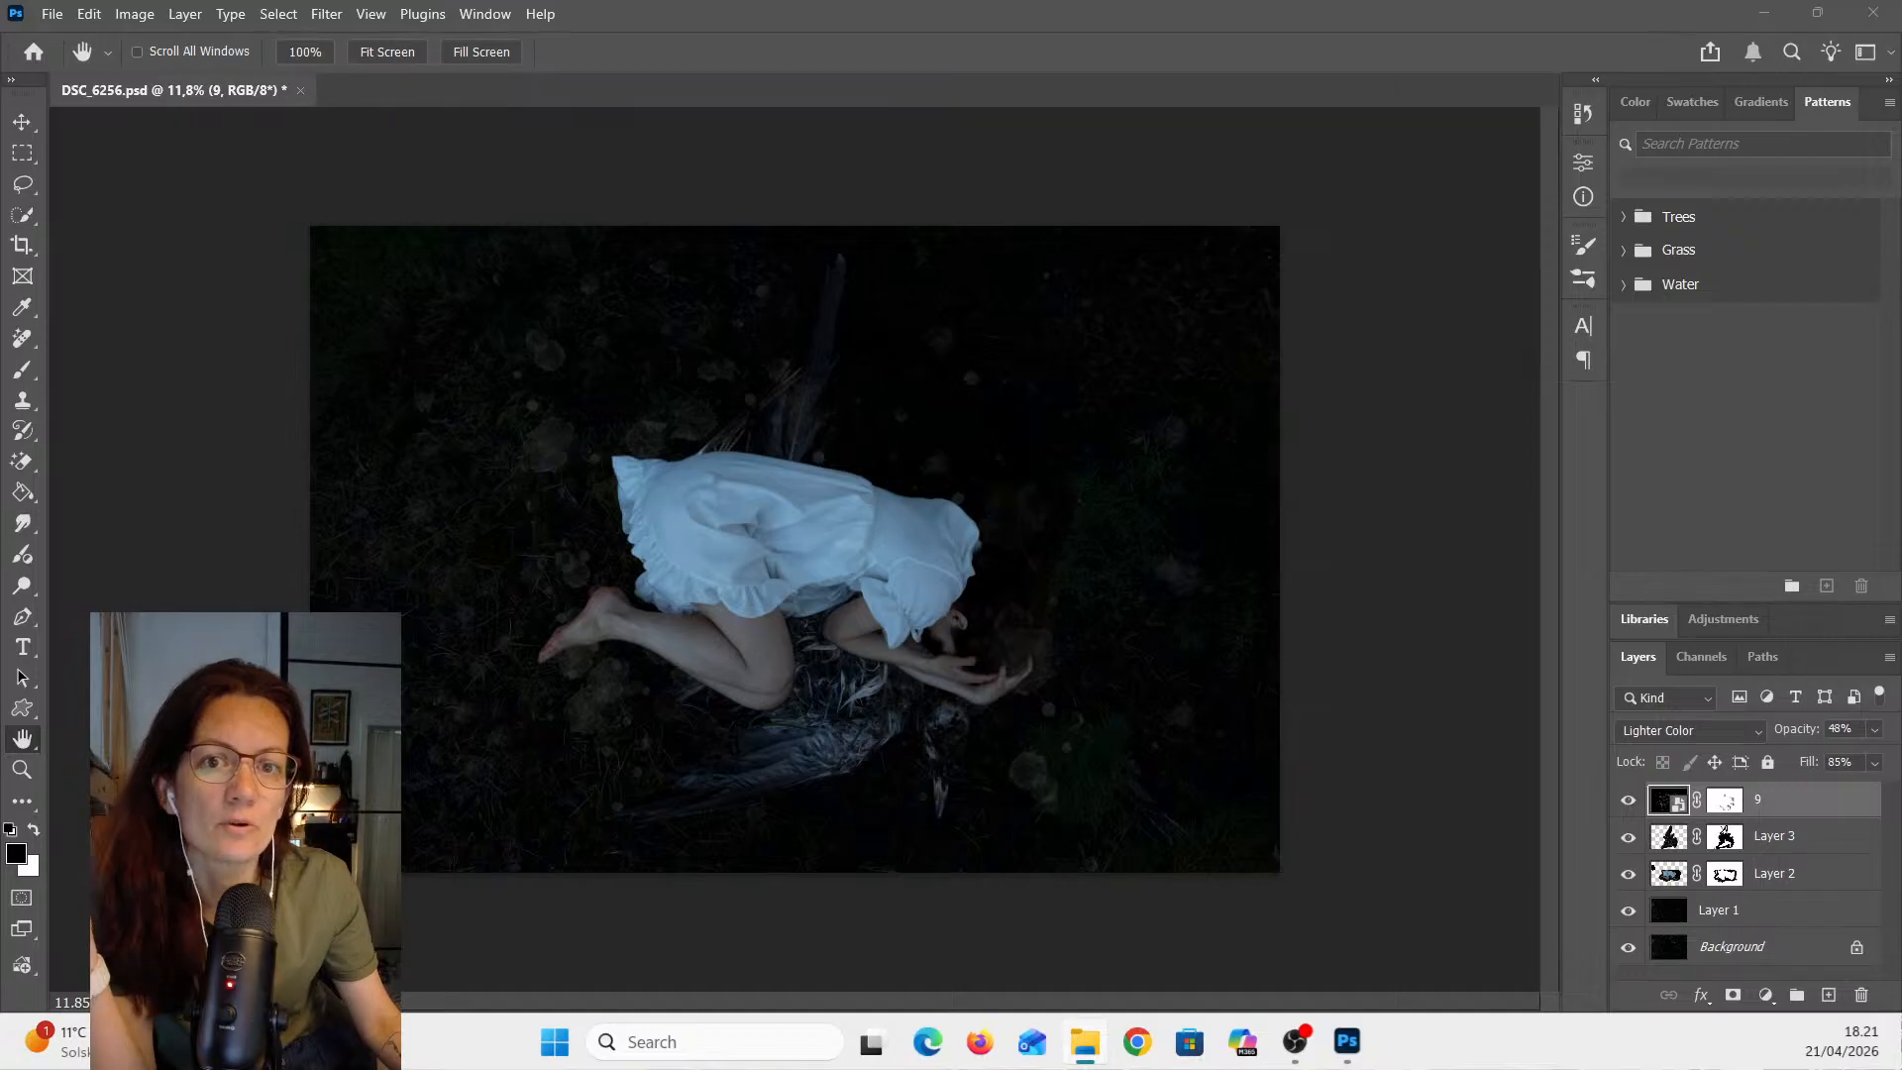
pyautogui.moveTo(0, 466); pyautogui.dragTo(753, 515)
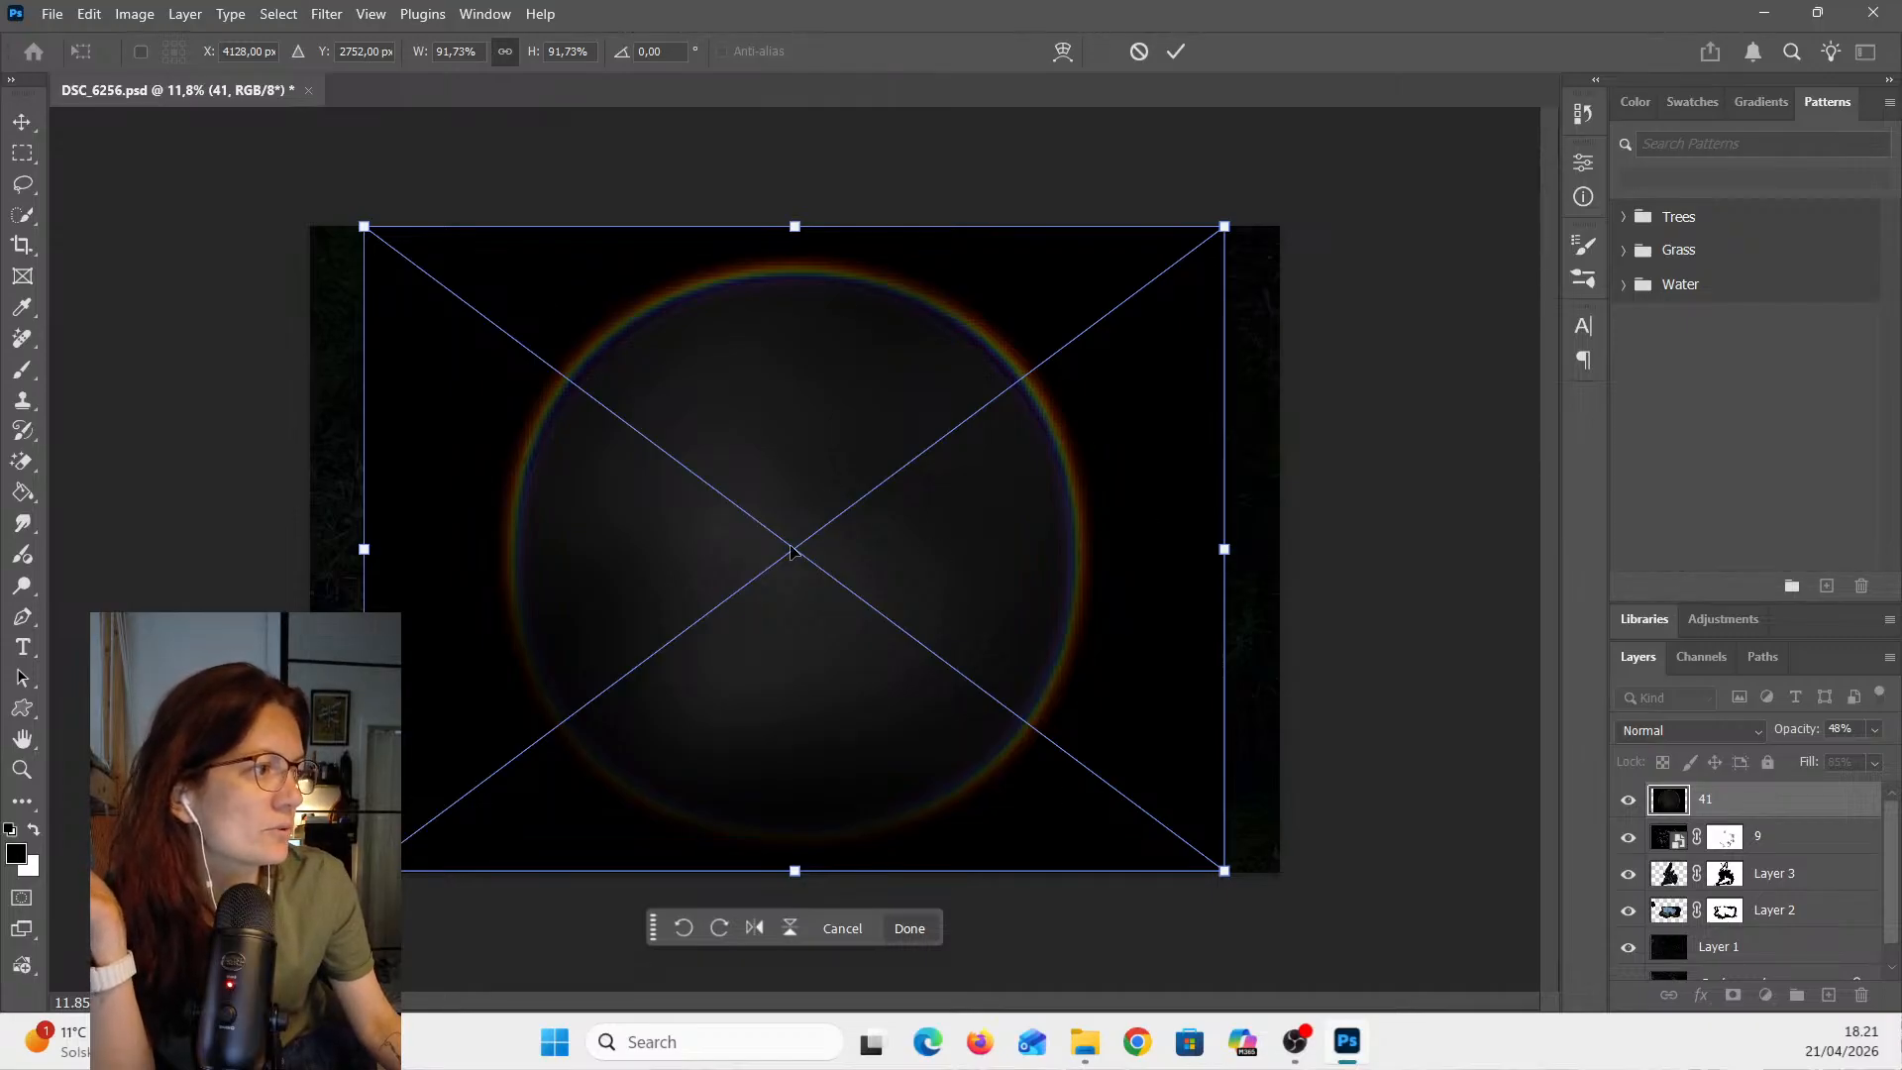
pyautogui.moveTo(792, 553); pyautogui.dragTo(796, 551)
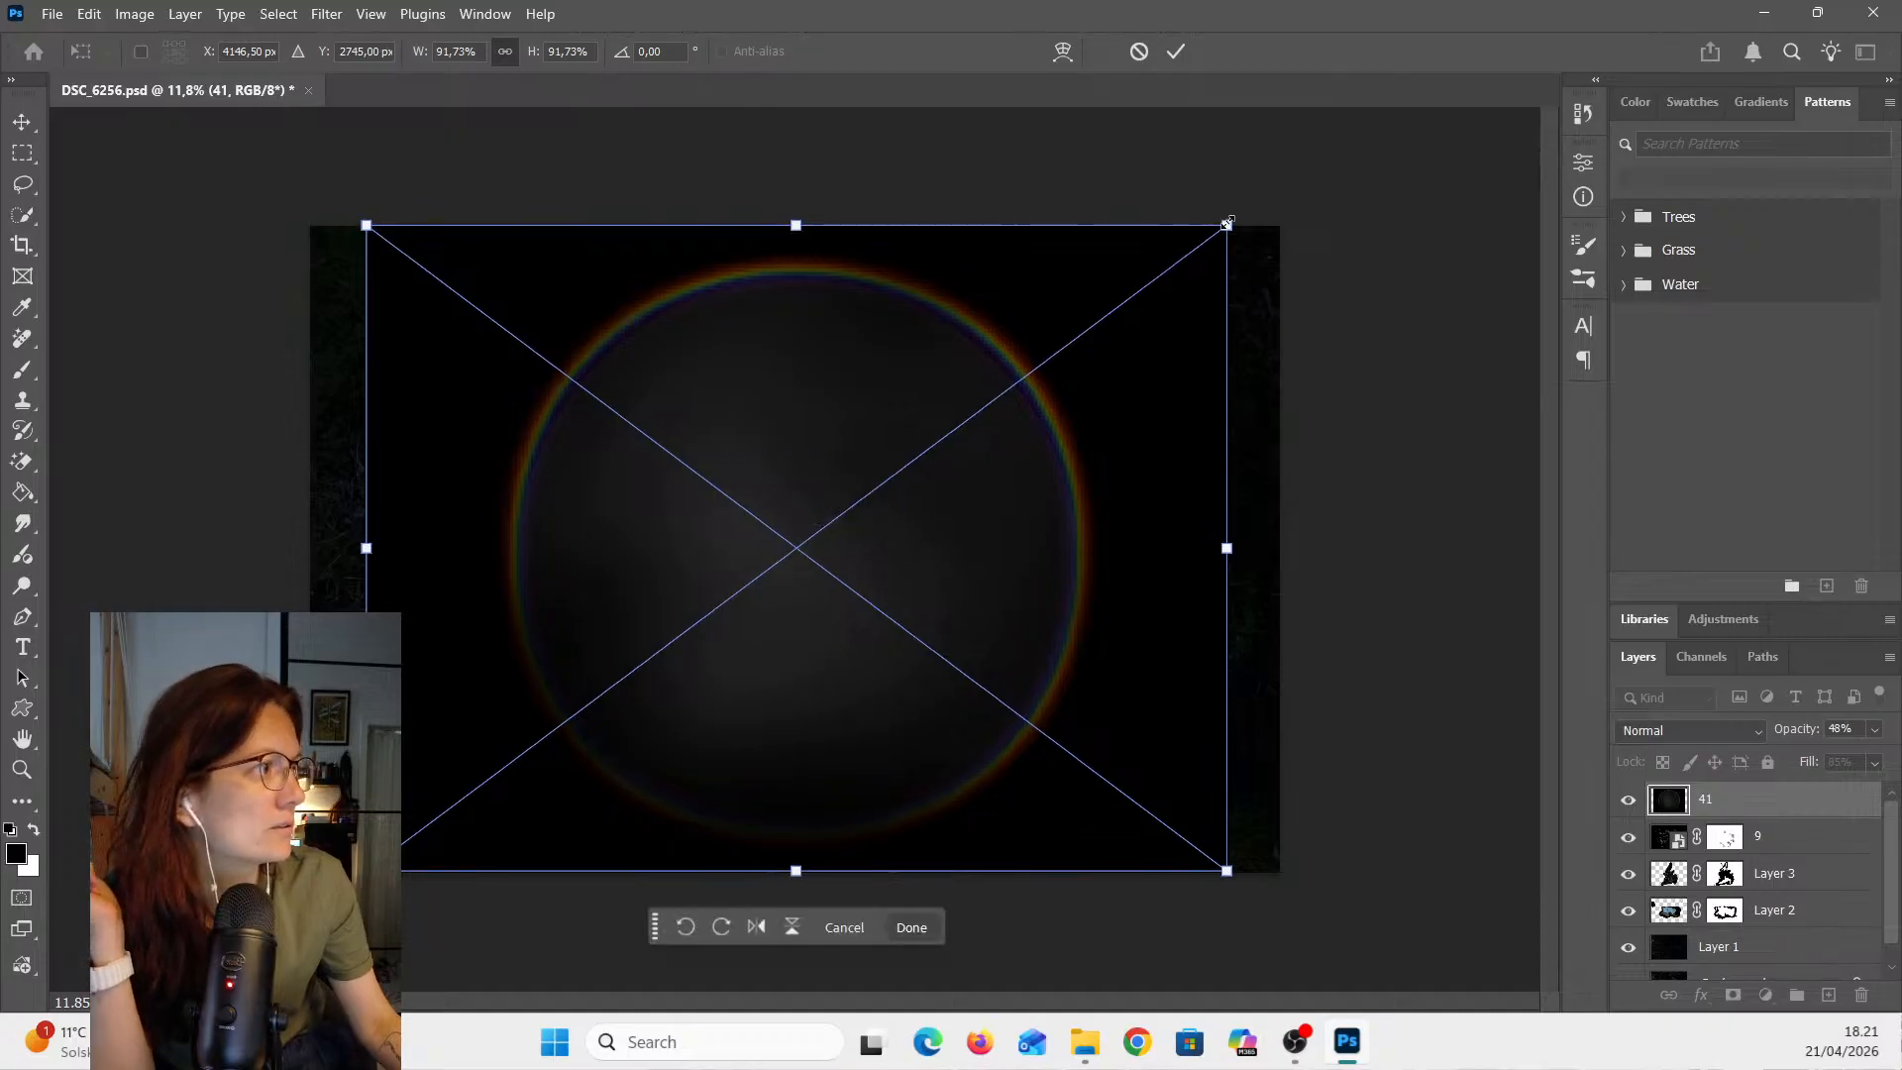
pyautogui.moveTo(1228, 225); pyautogui.dragTo(1235, 219)
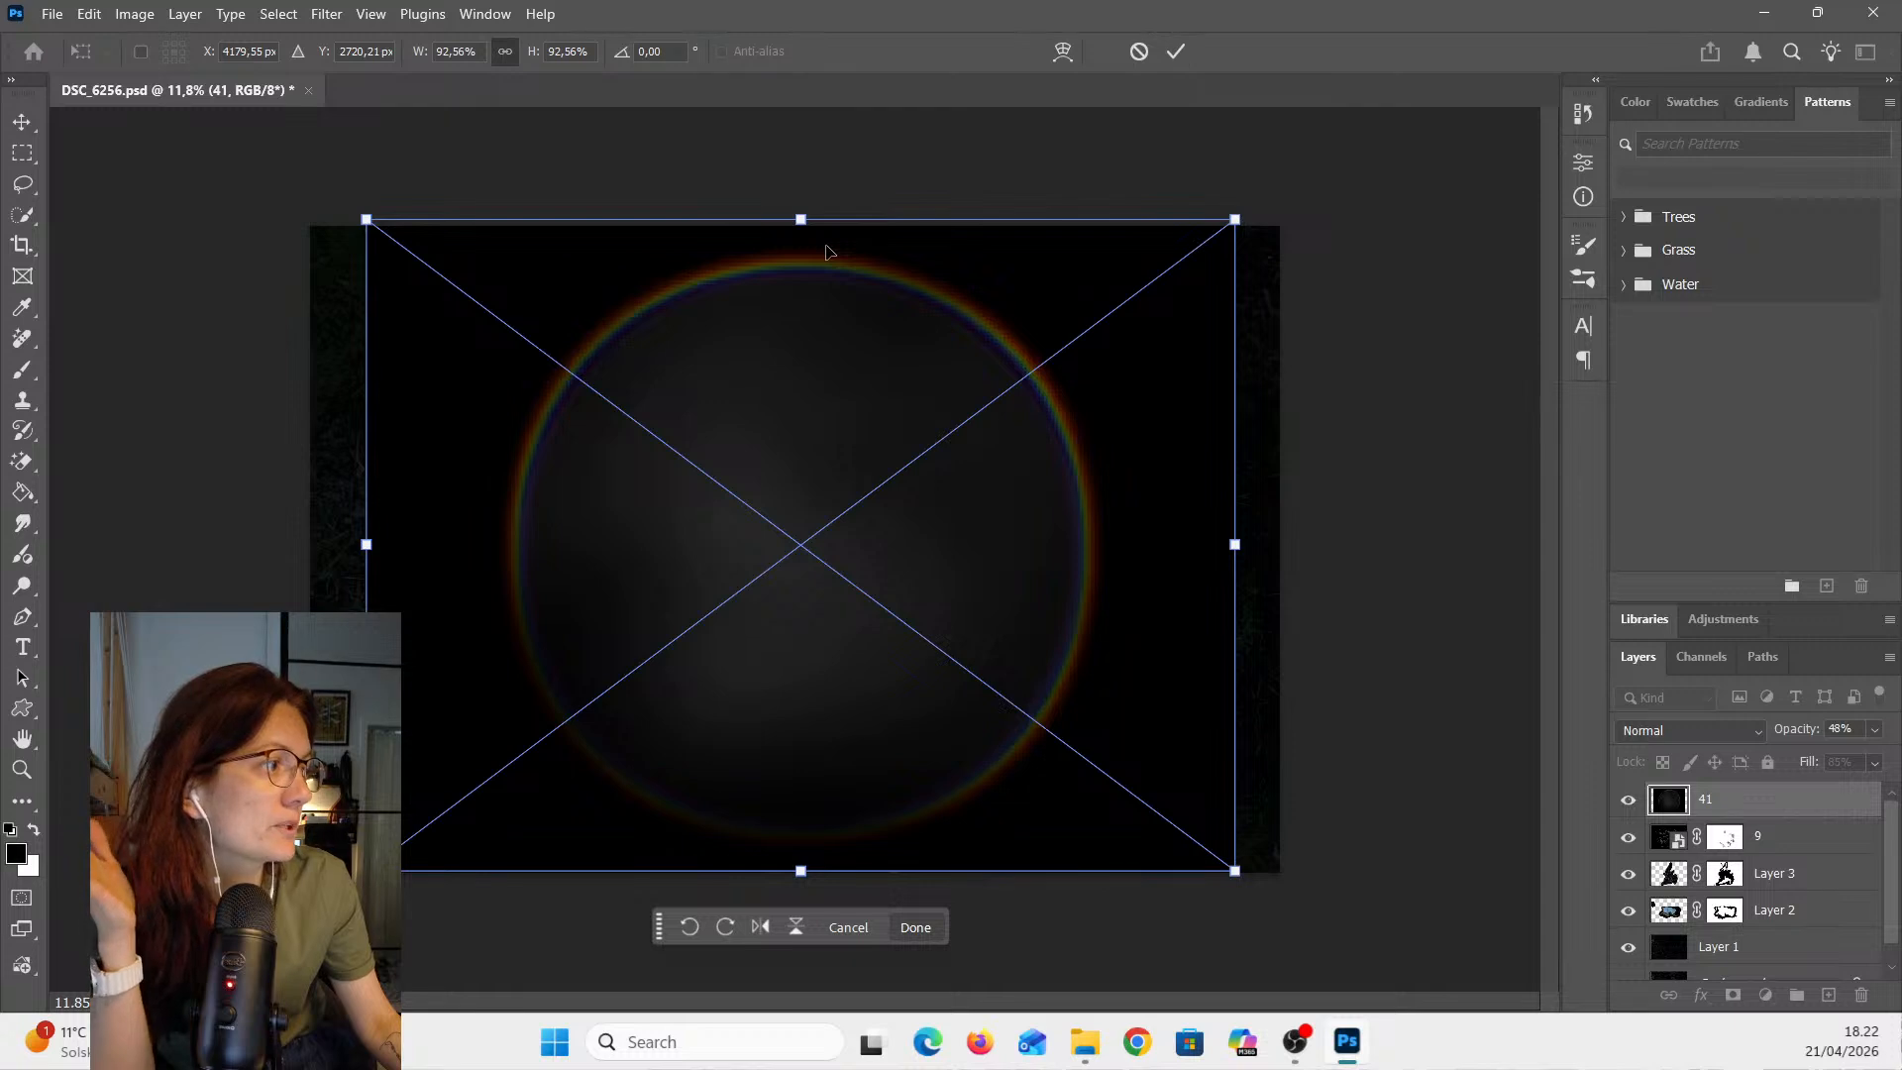
pyautogui.click(1175, 51)
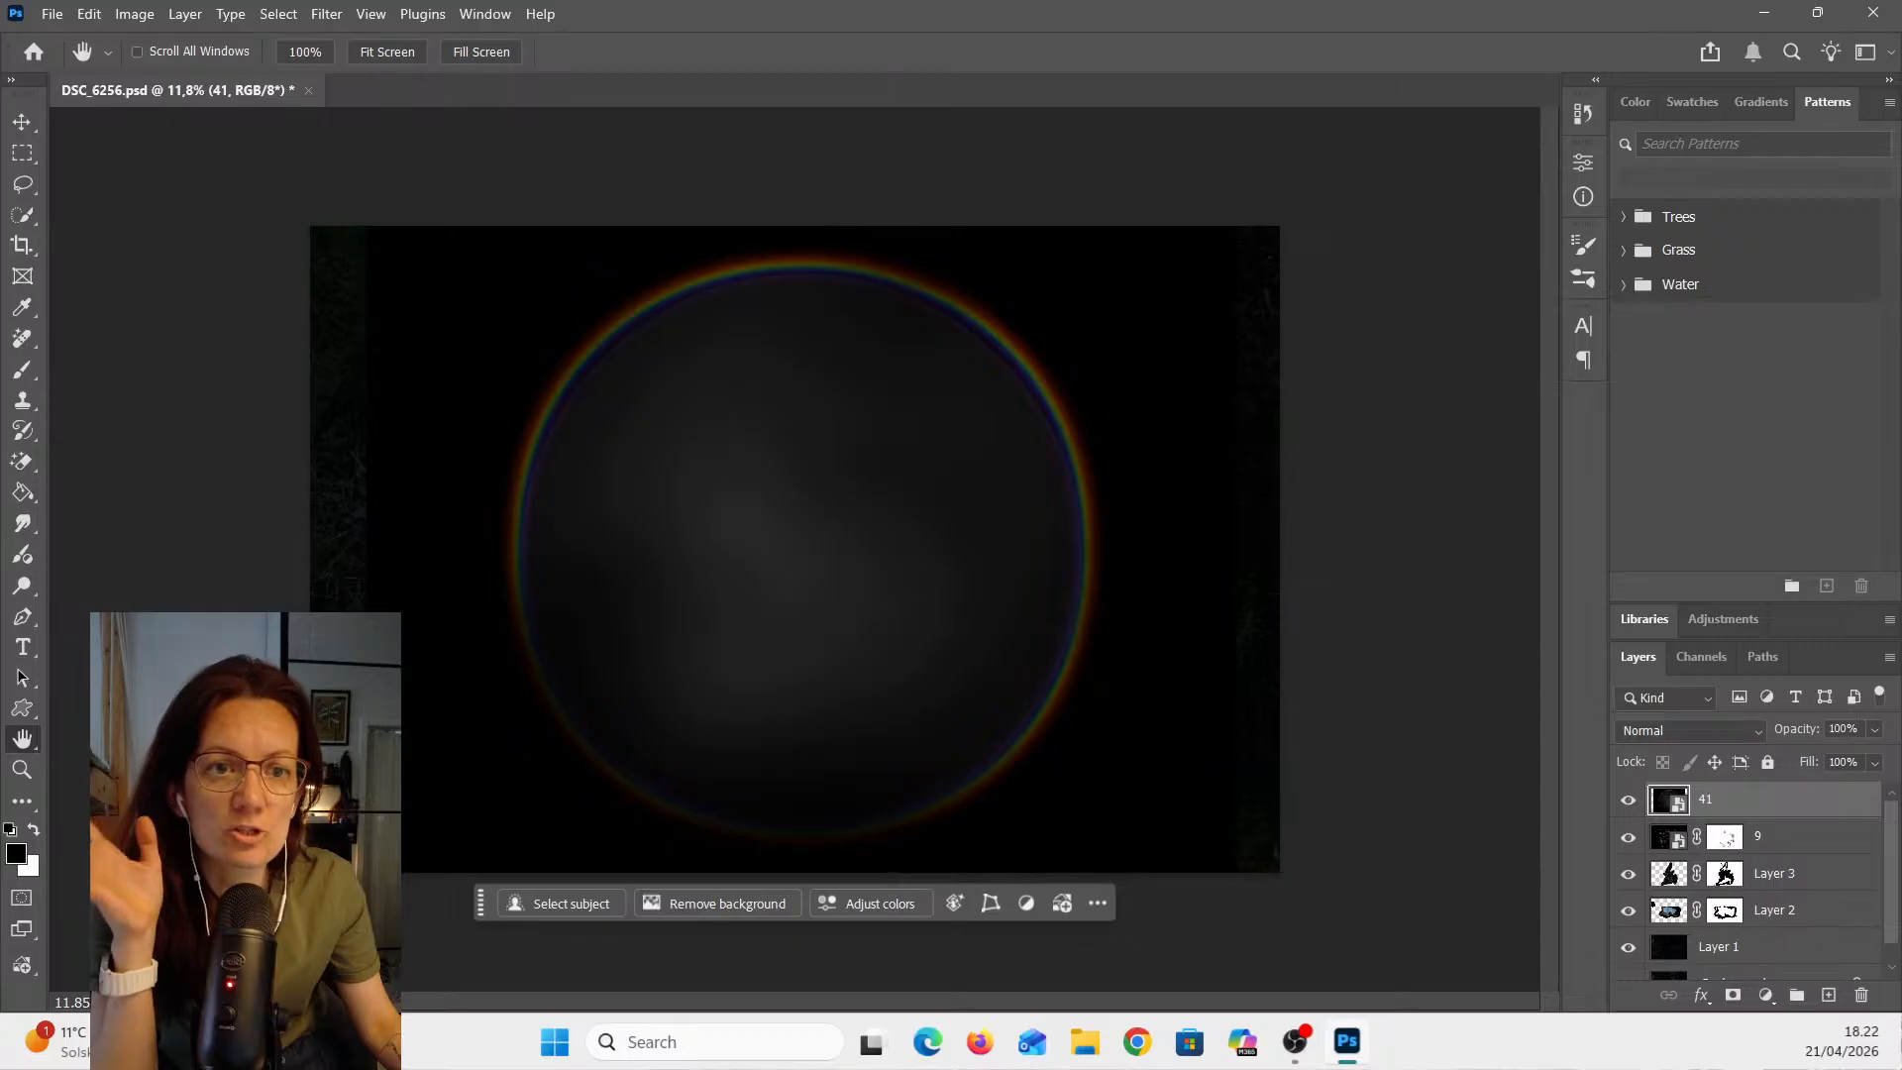
pyautogui.click(1627, 800)
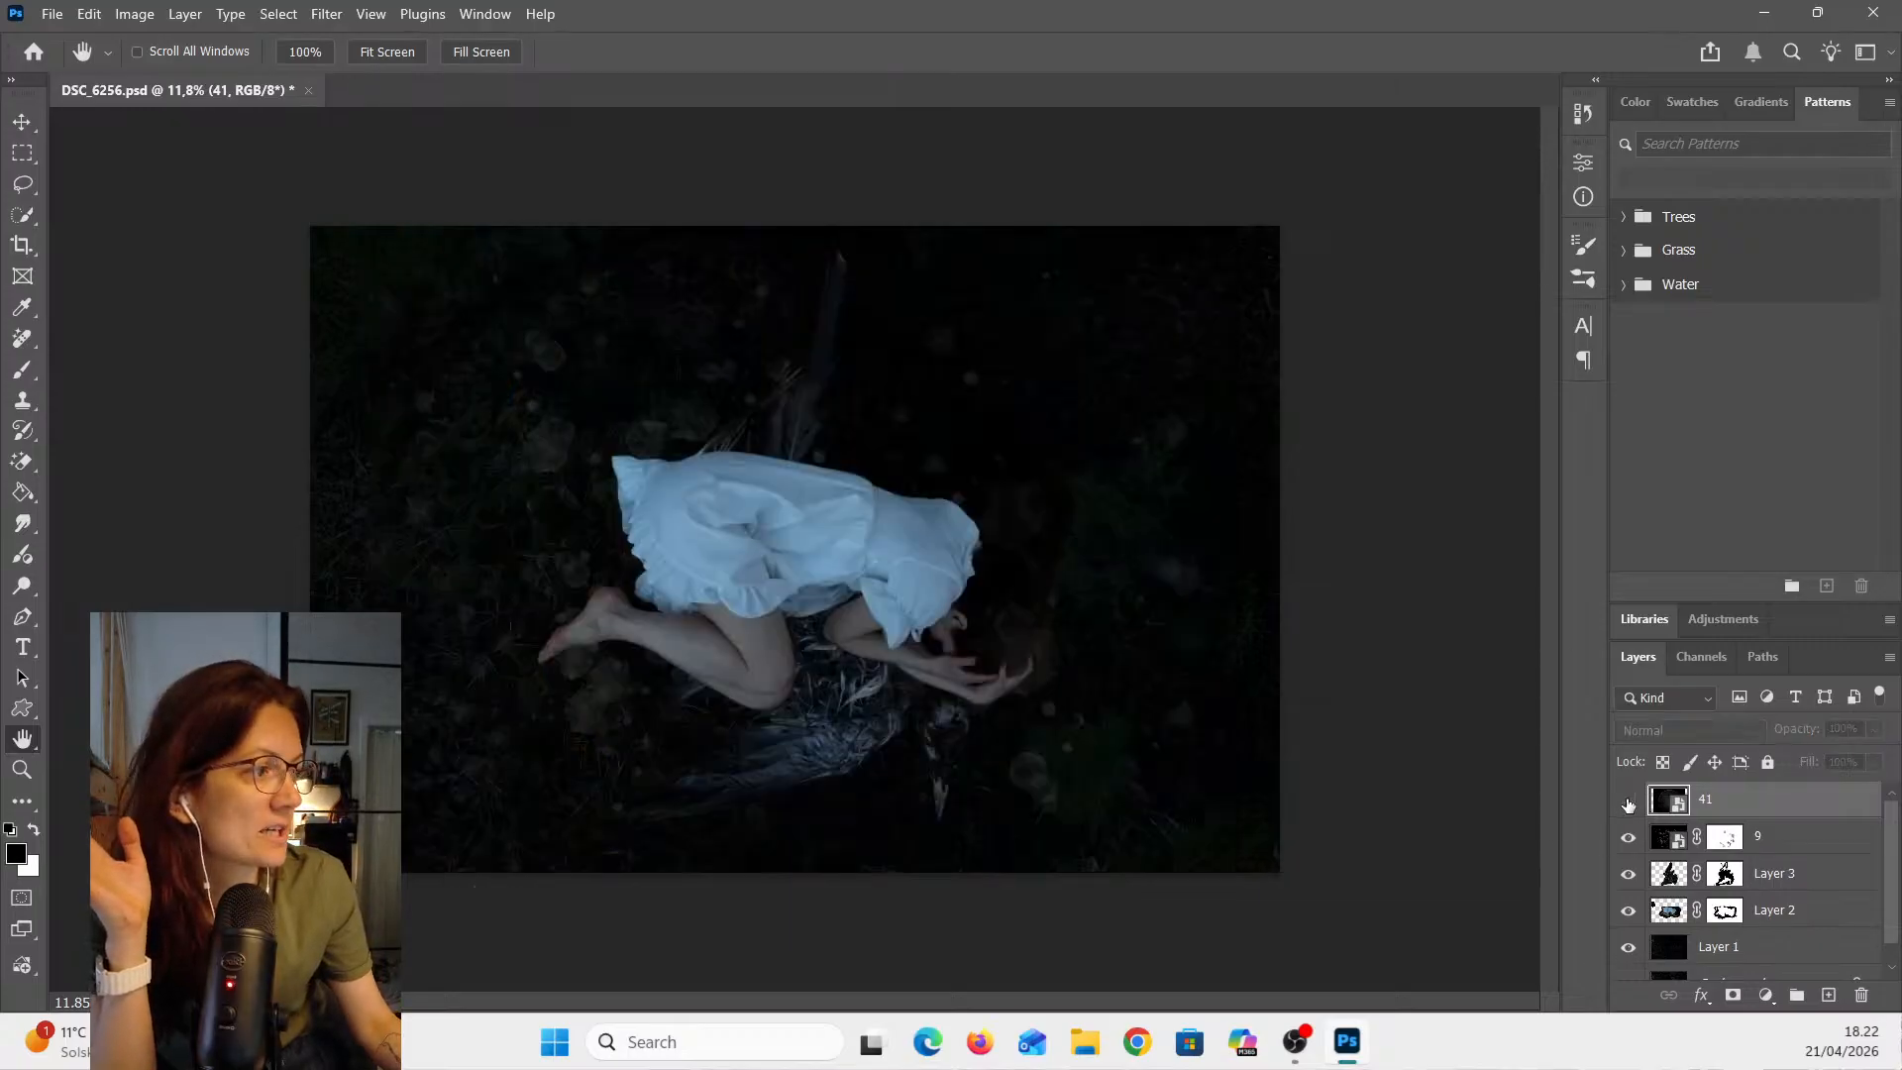
# - Show overlay layer 41 and try its blend mode as Screen before setting it to Exclusion
pyautogui.click(1628, 801)
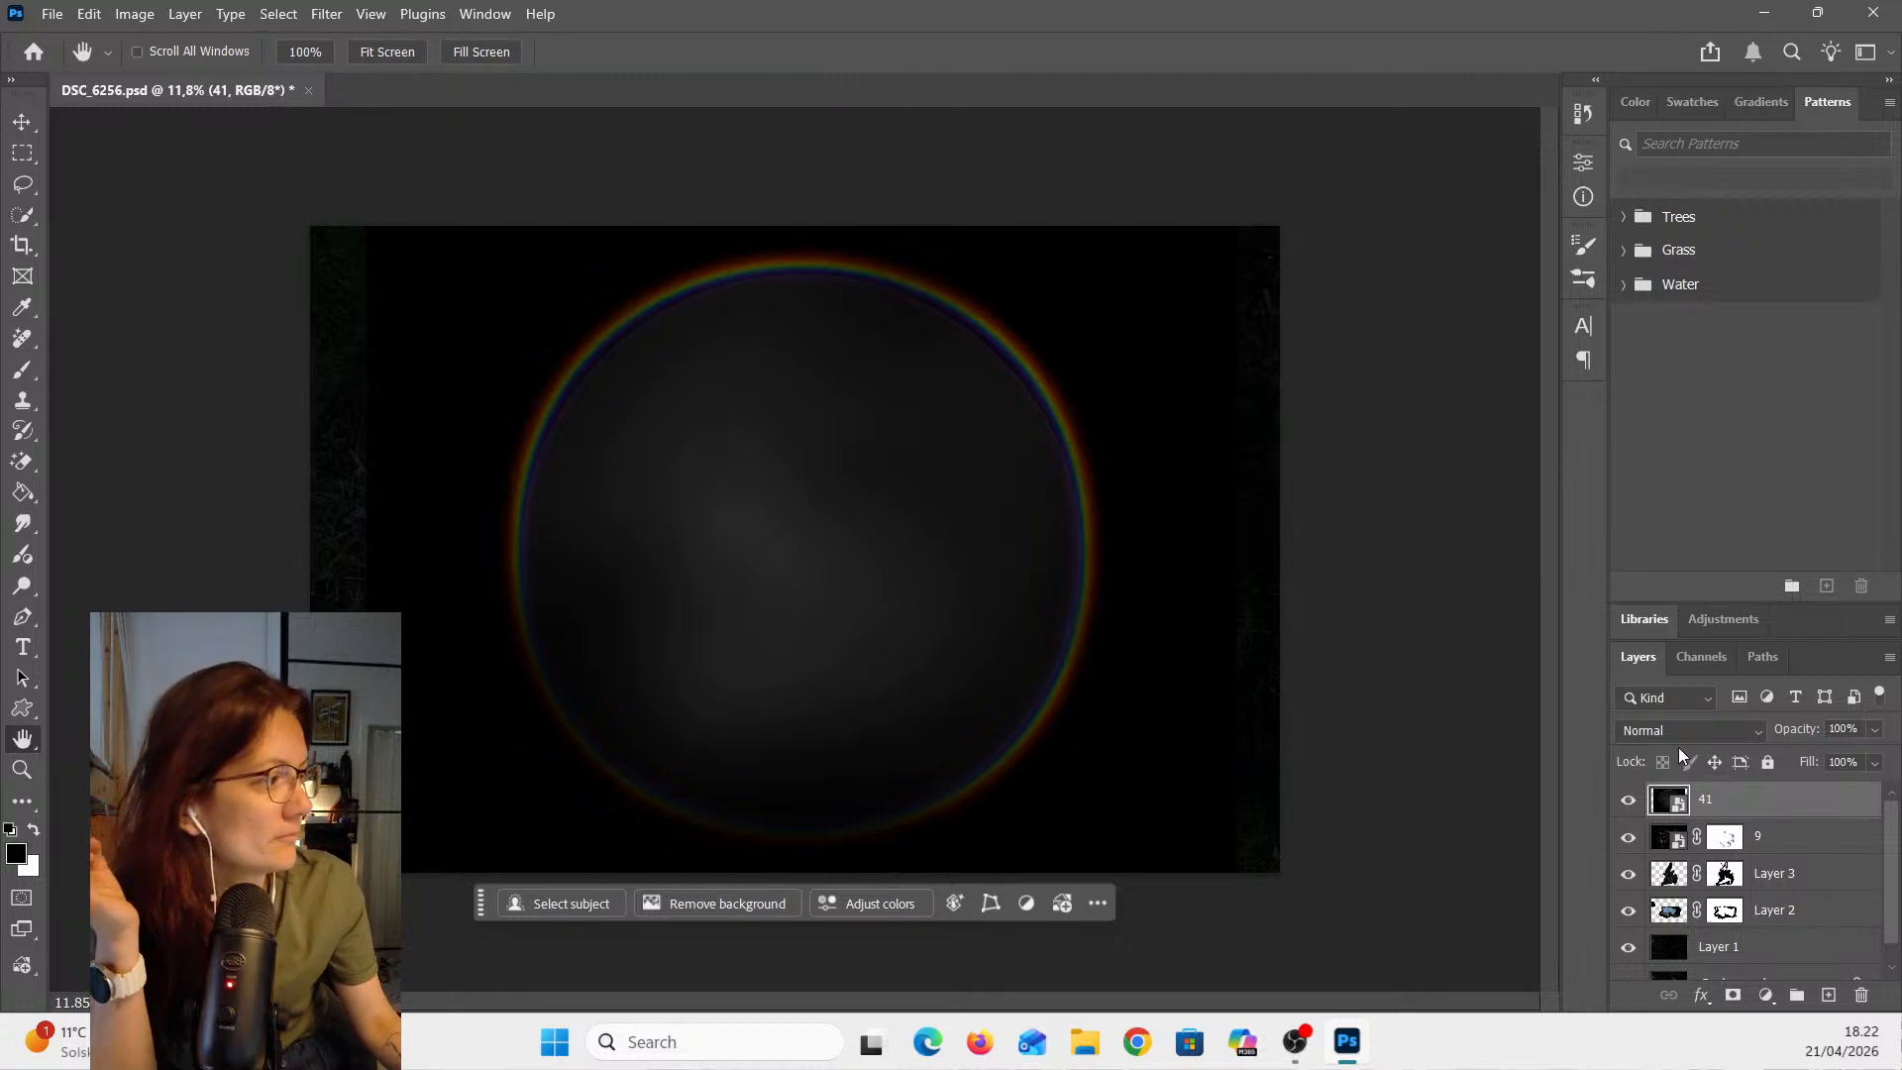
pyautogui.click(1692, 732)
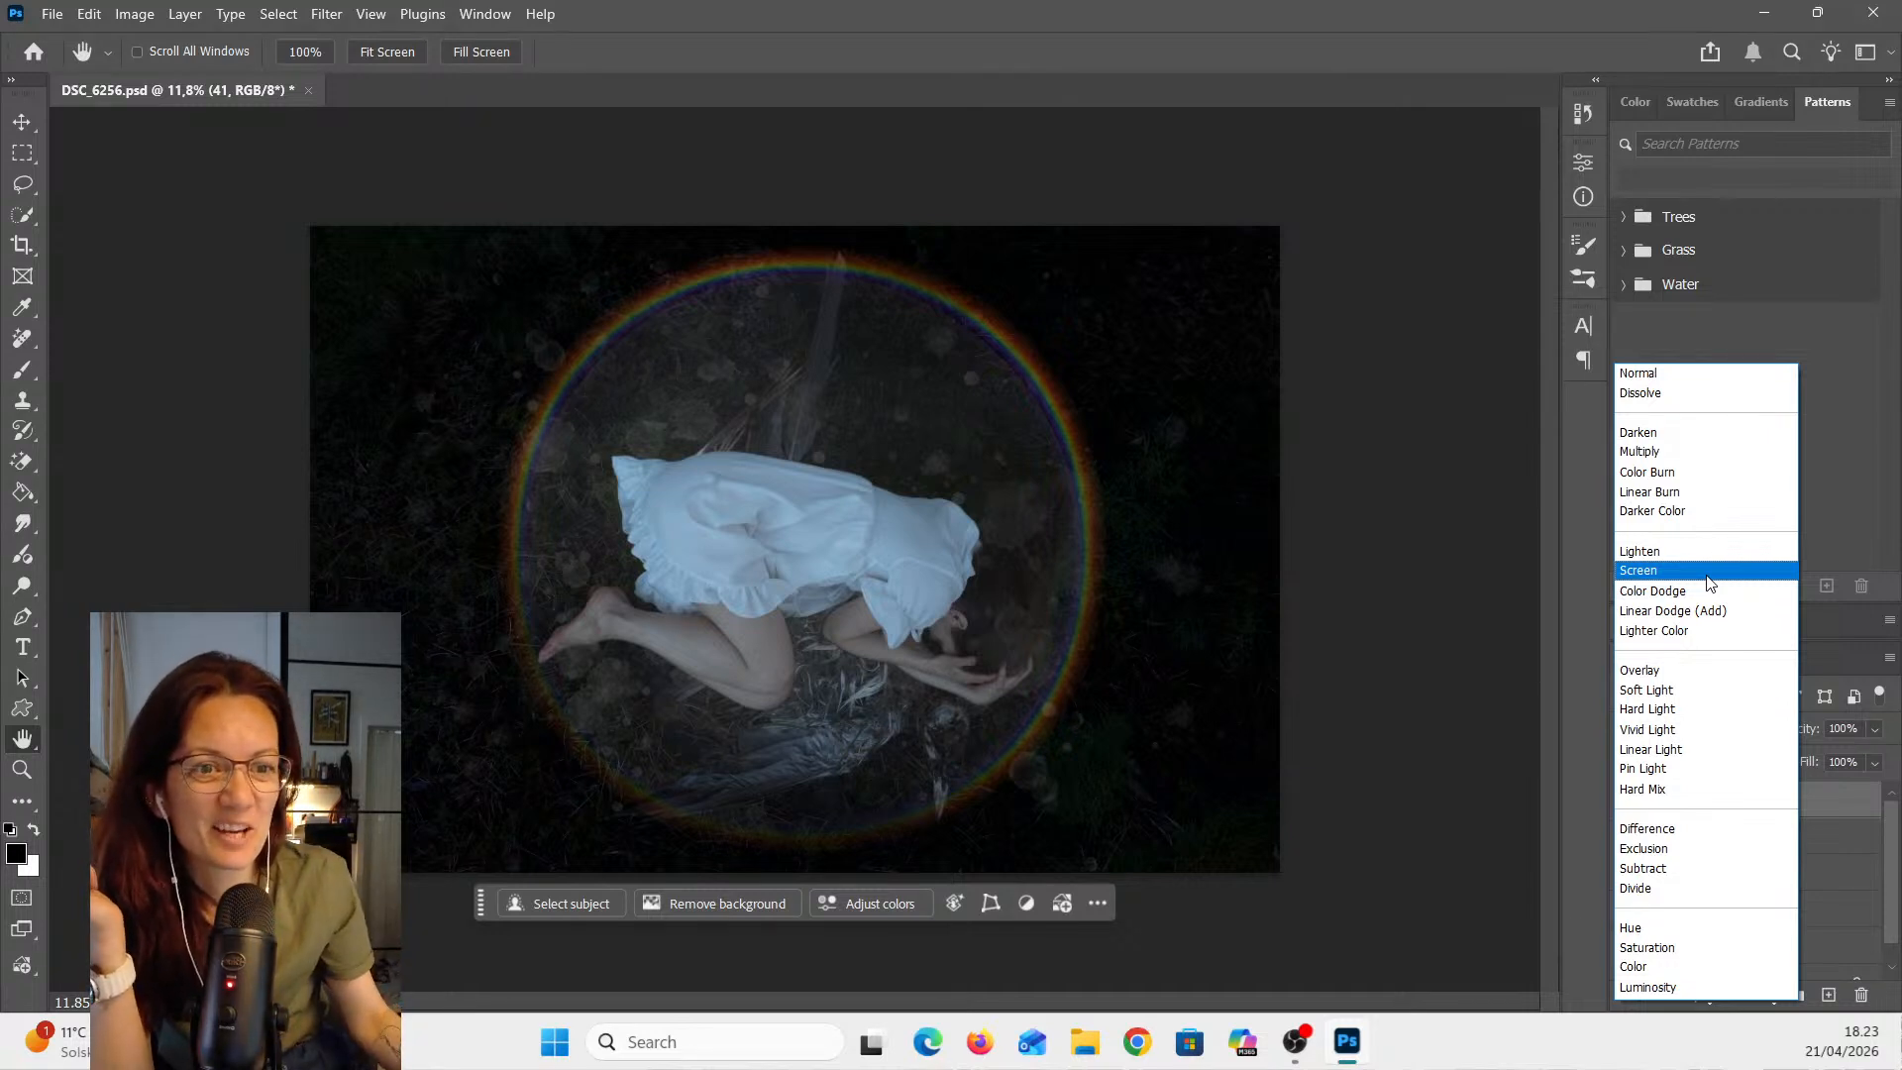
pyautogui.click(1708, 576)
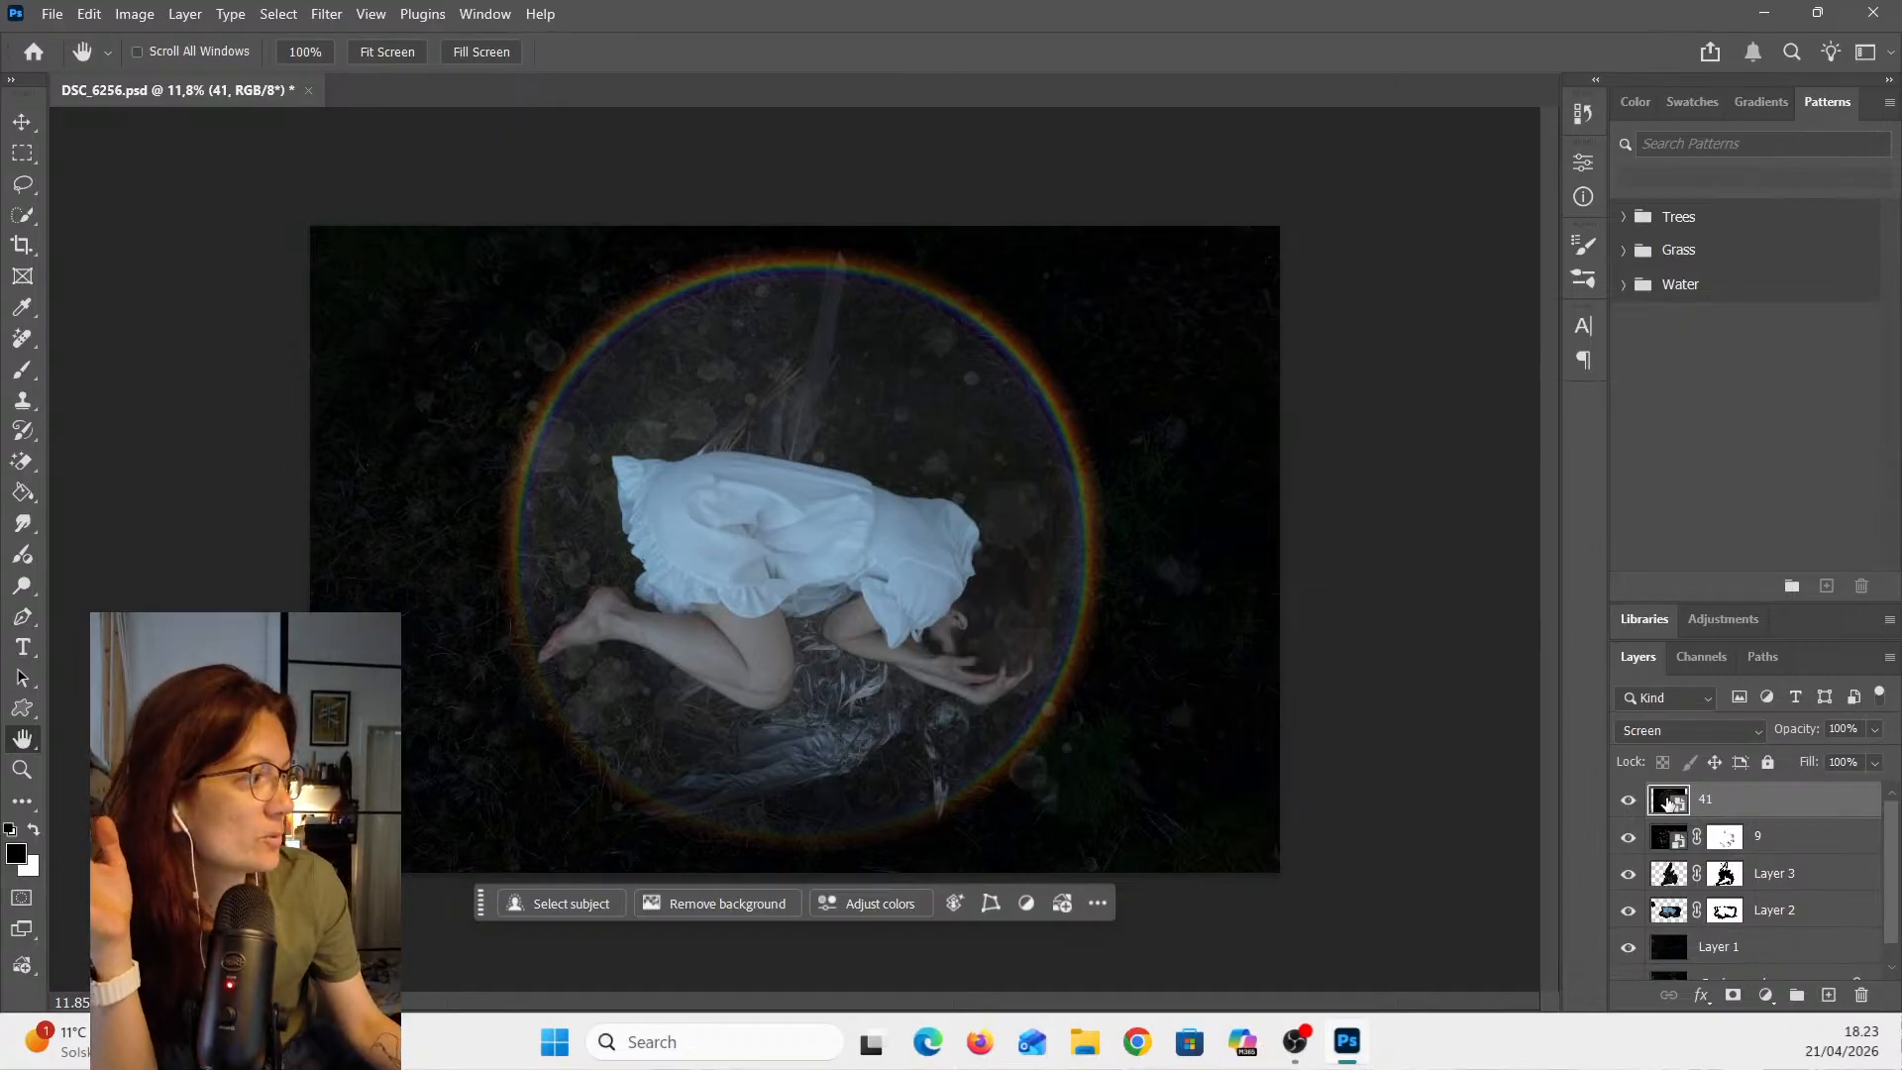
pyautogui.click(1681, 729)
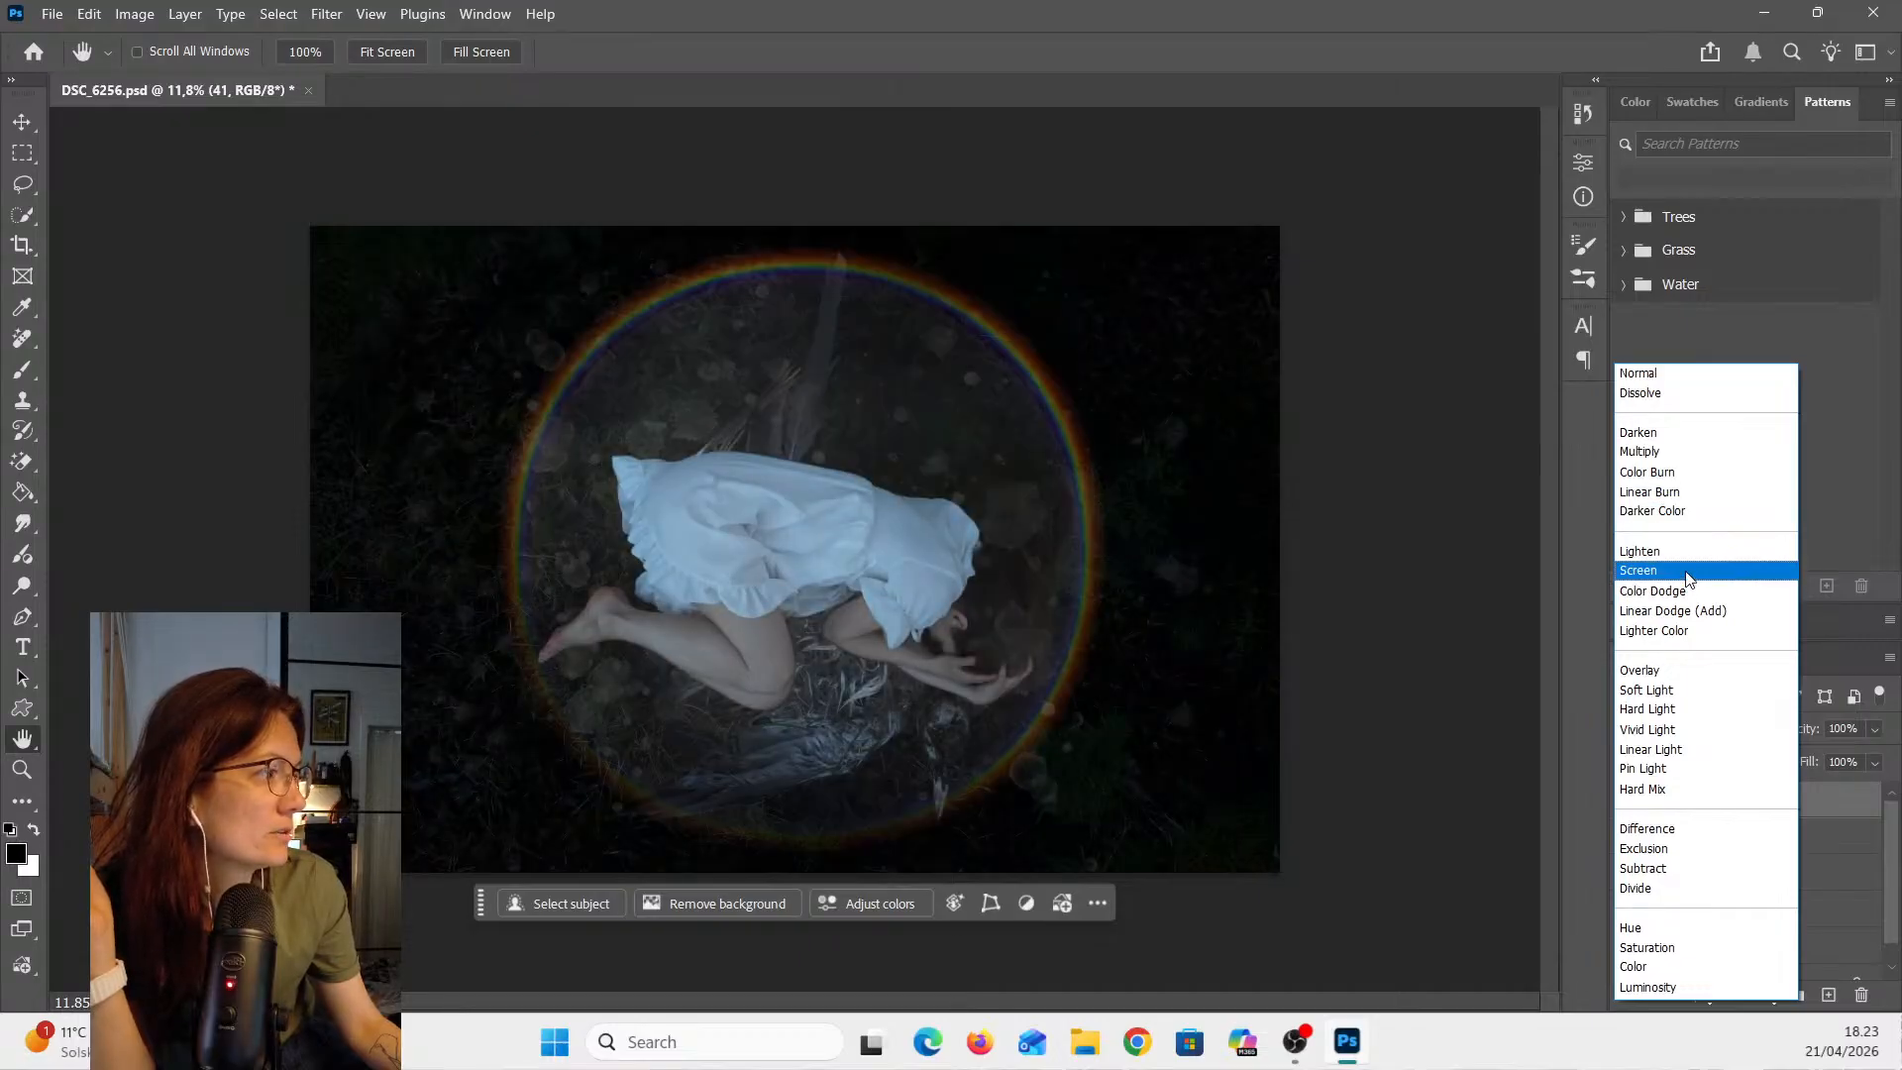
pyautogui.click(1689, 571)
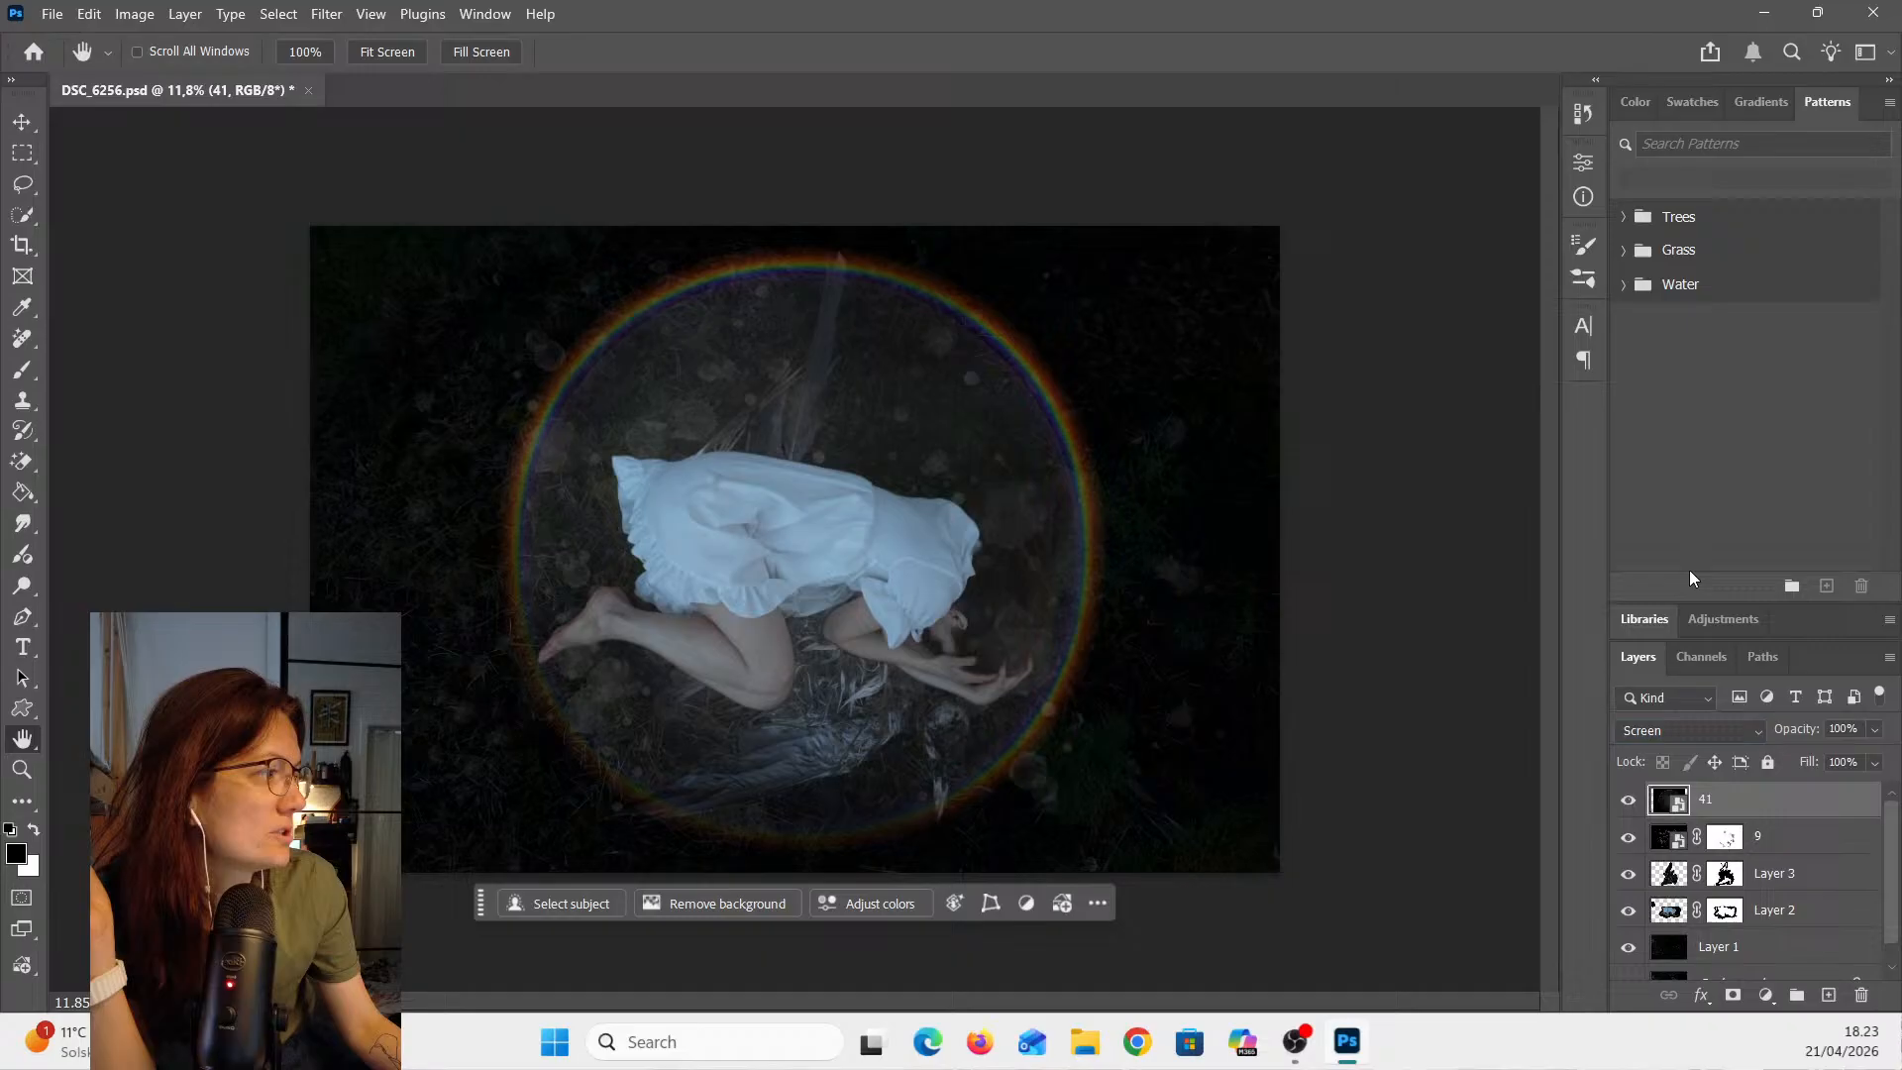
pyautogui.click(1686, 727)
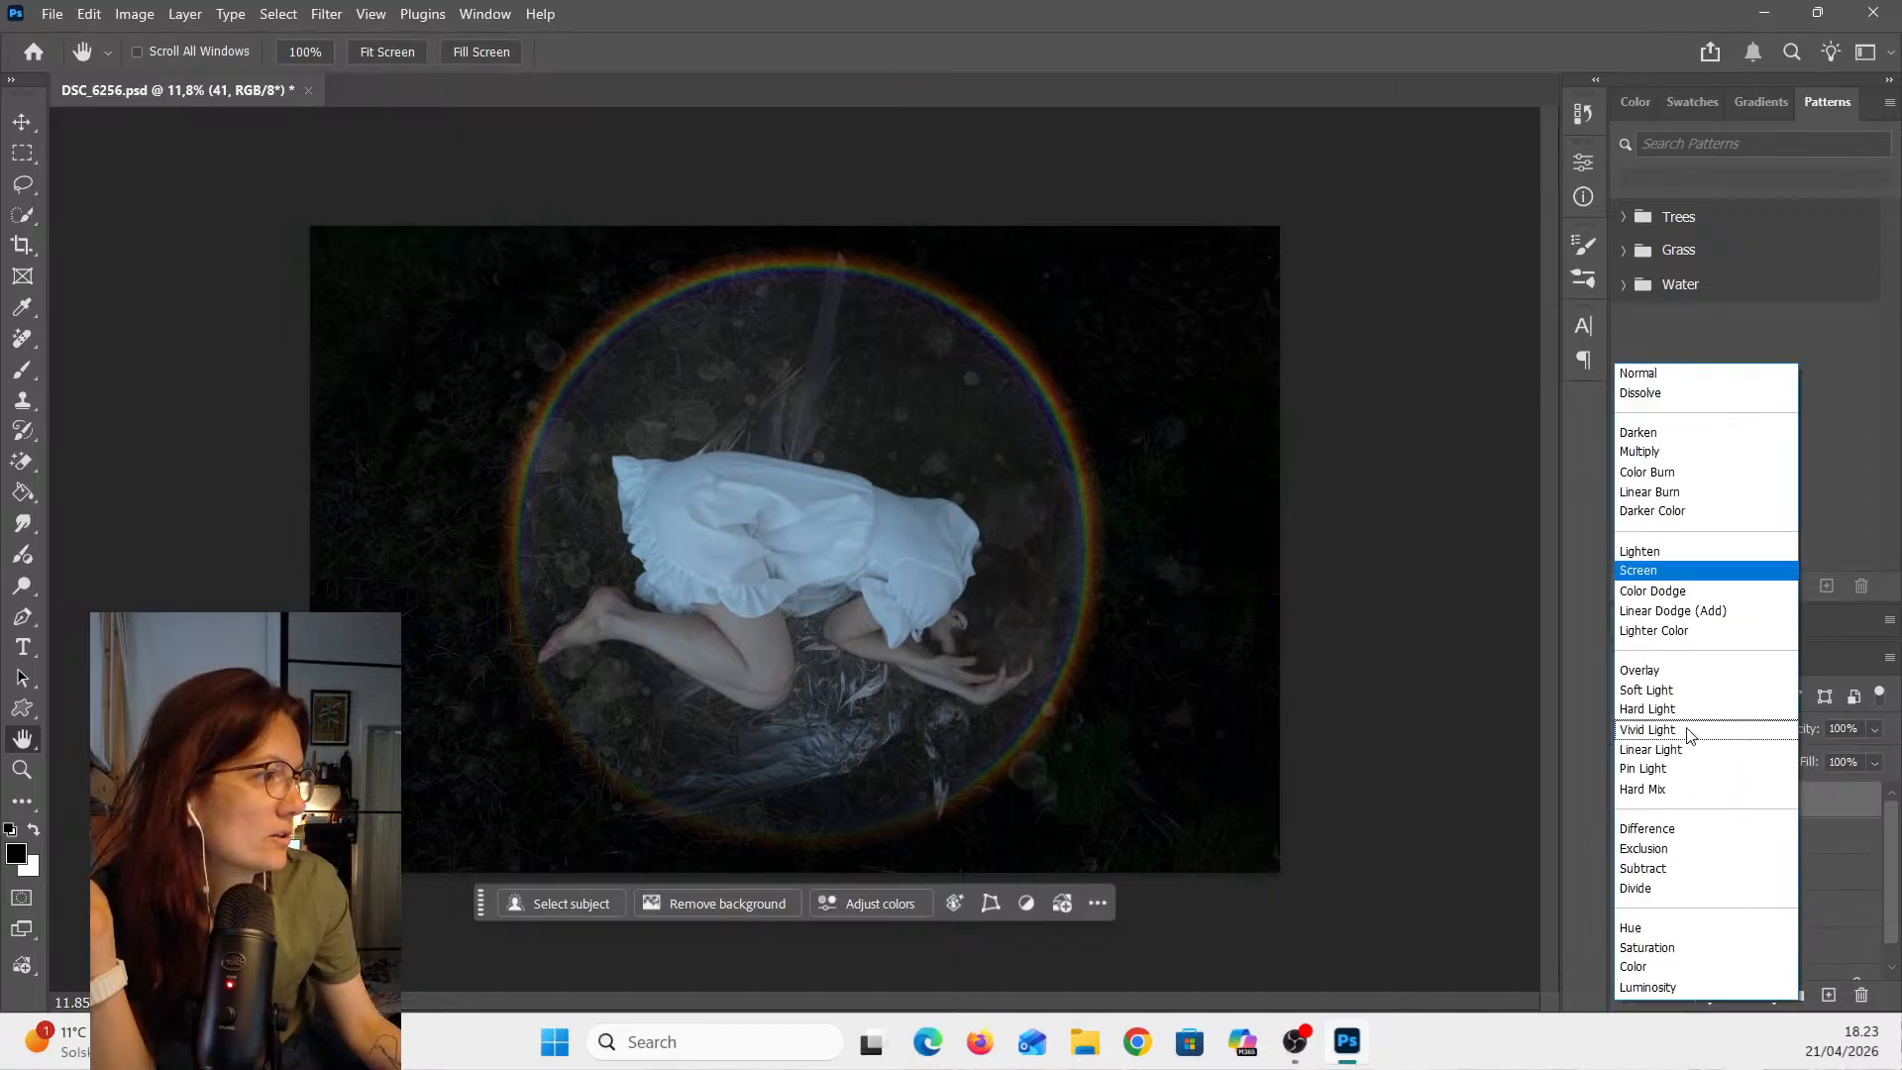
pyautogui.click(1666, 849)
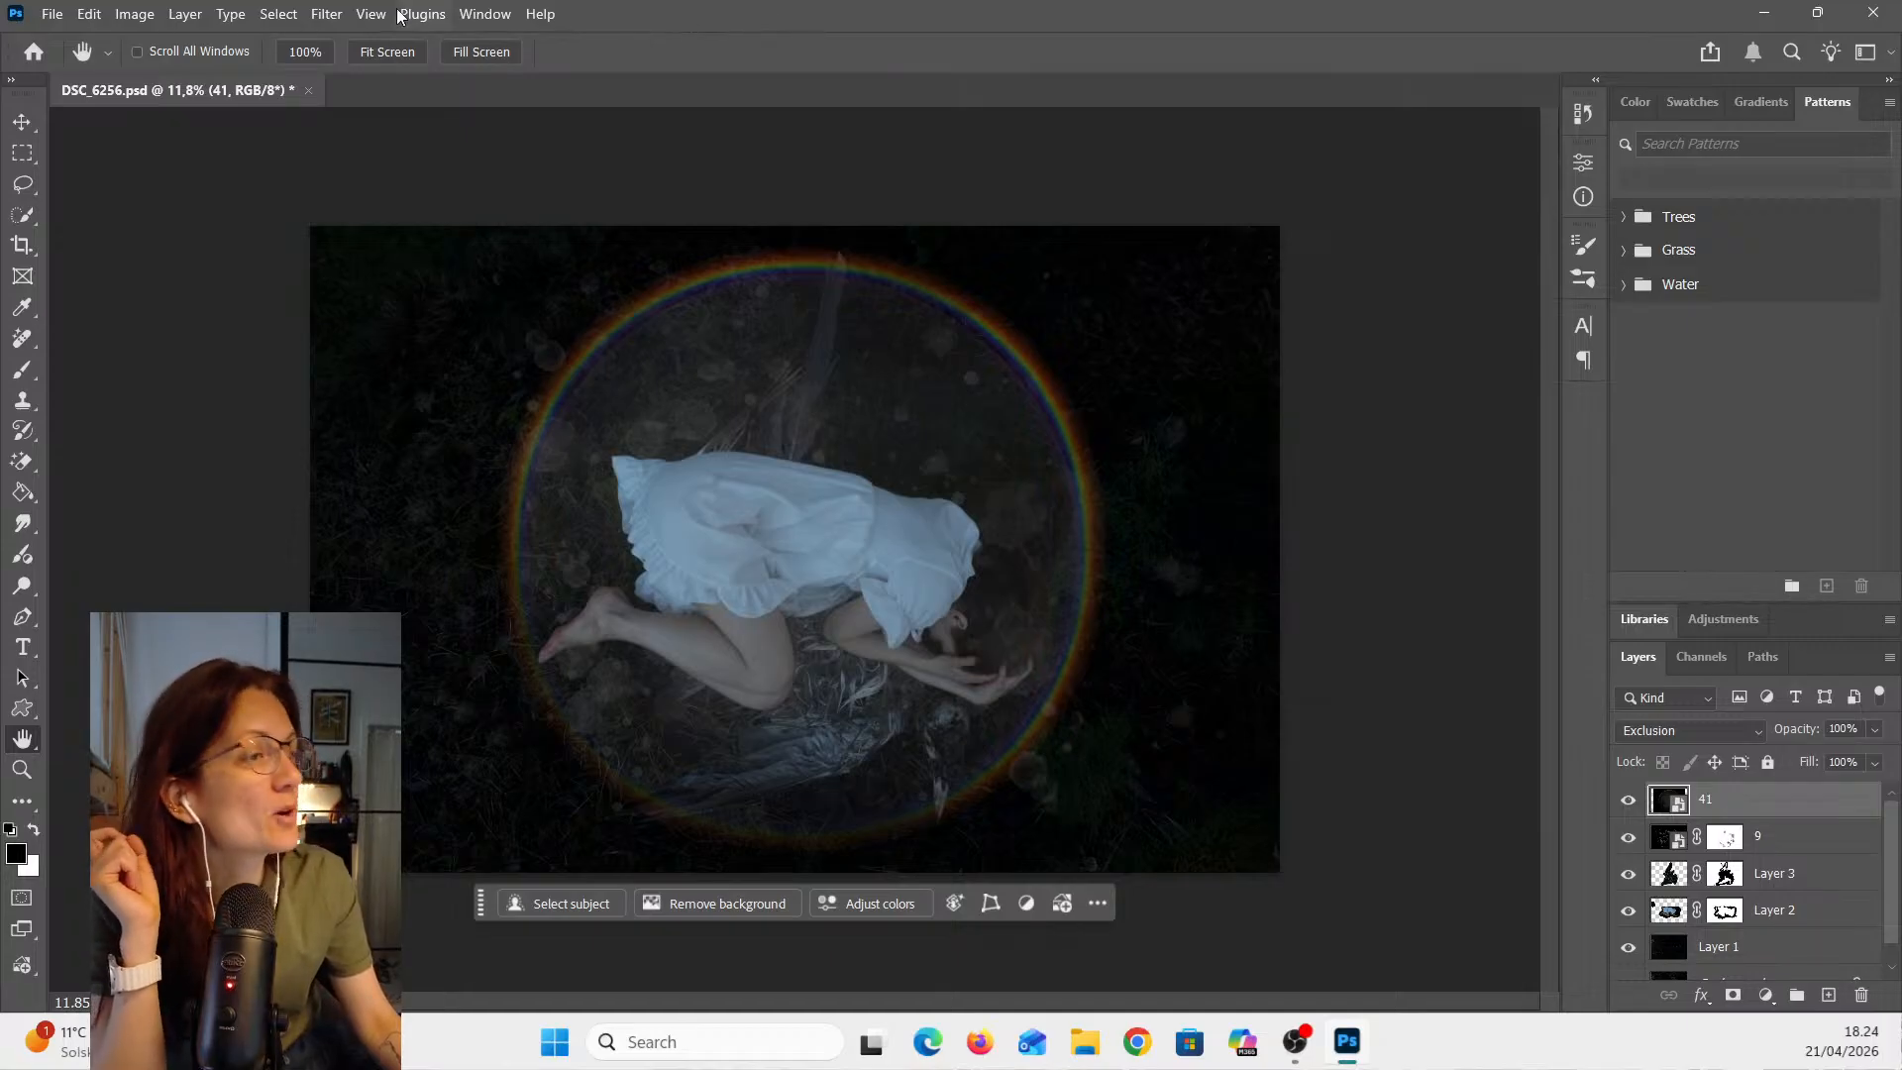
# - Save the document
pyautogui.click(55, 16)
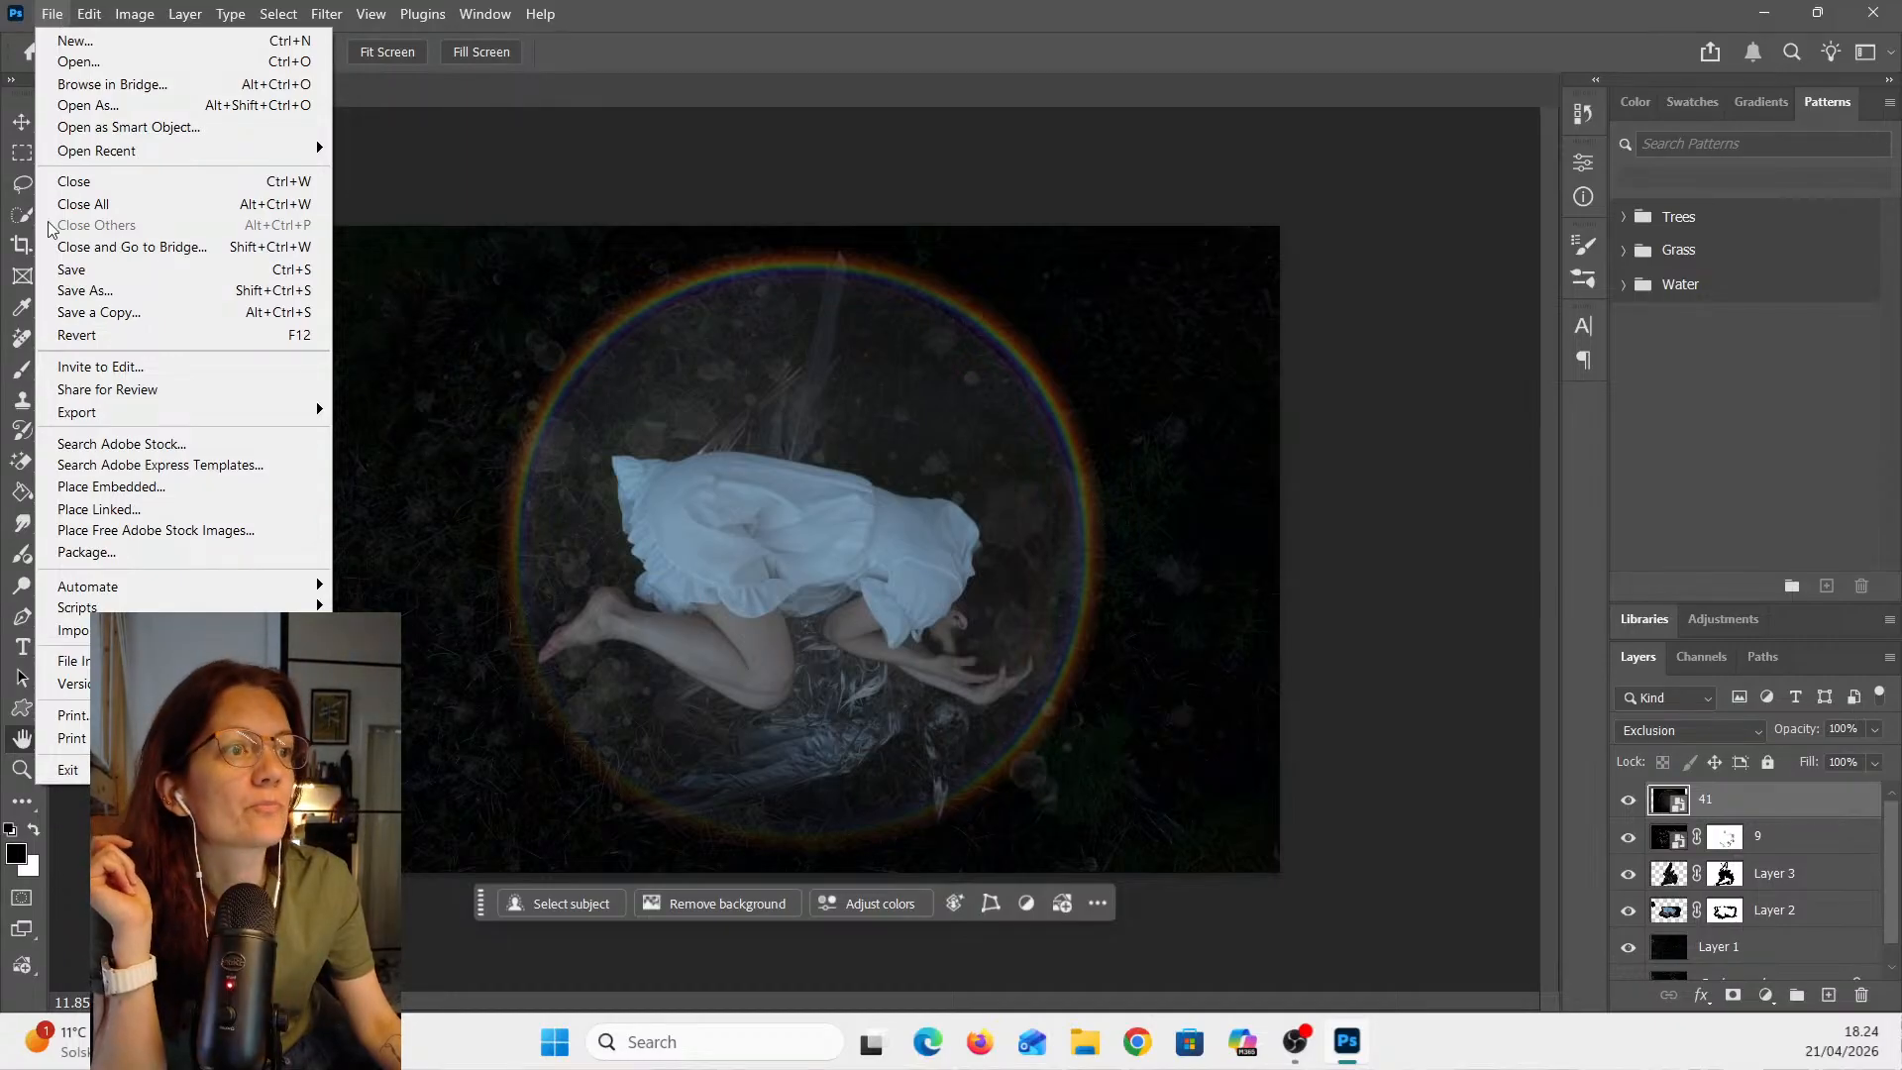
pyautogui.click(65, 271)
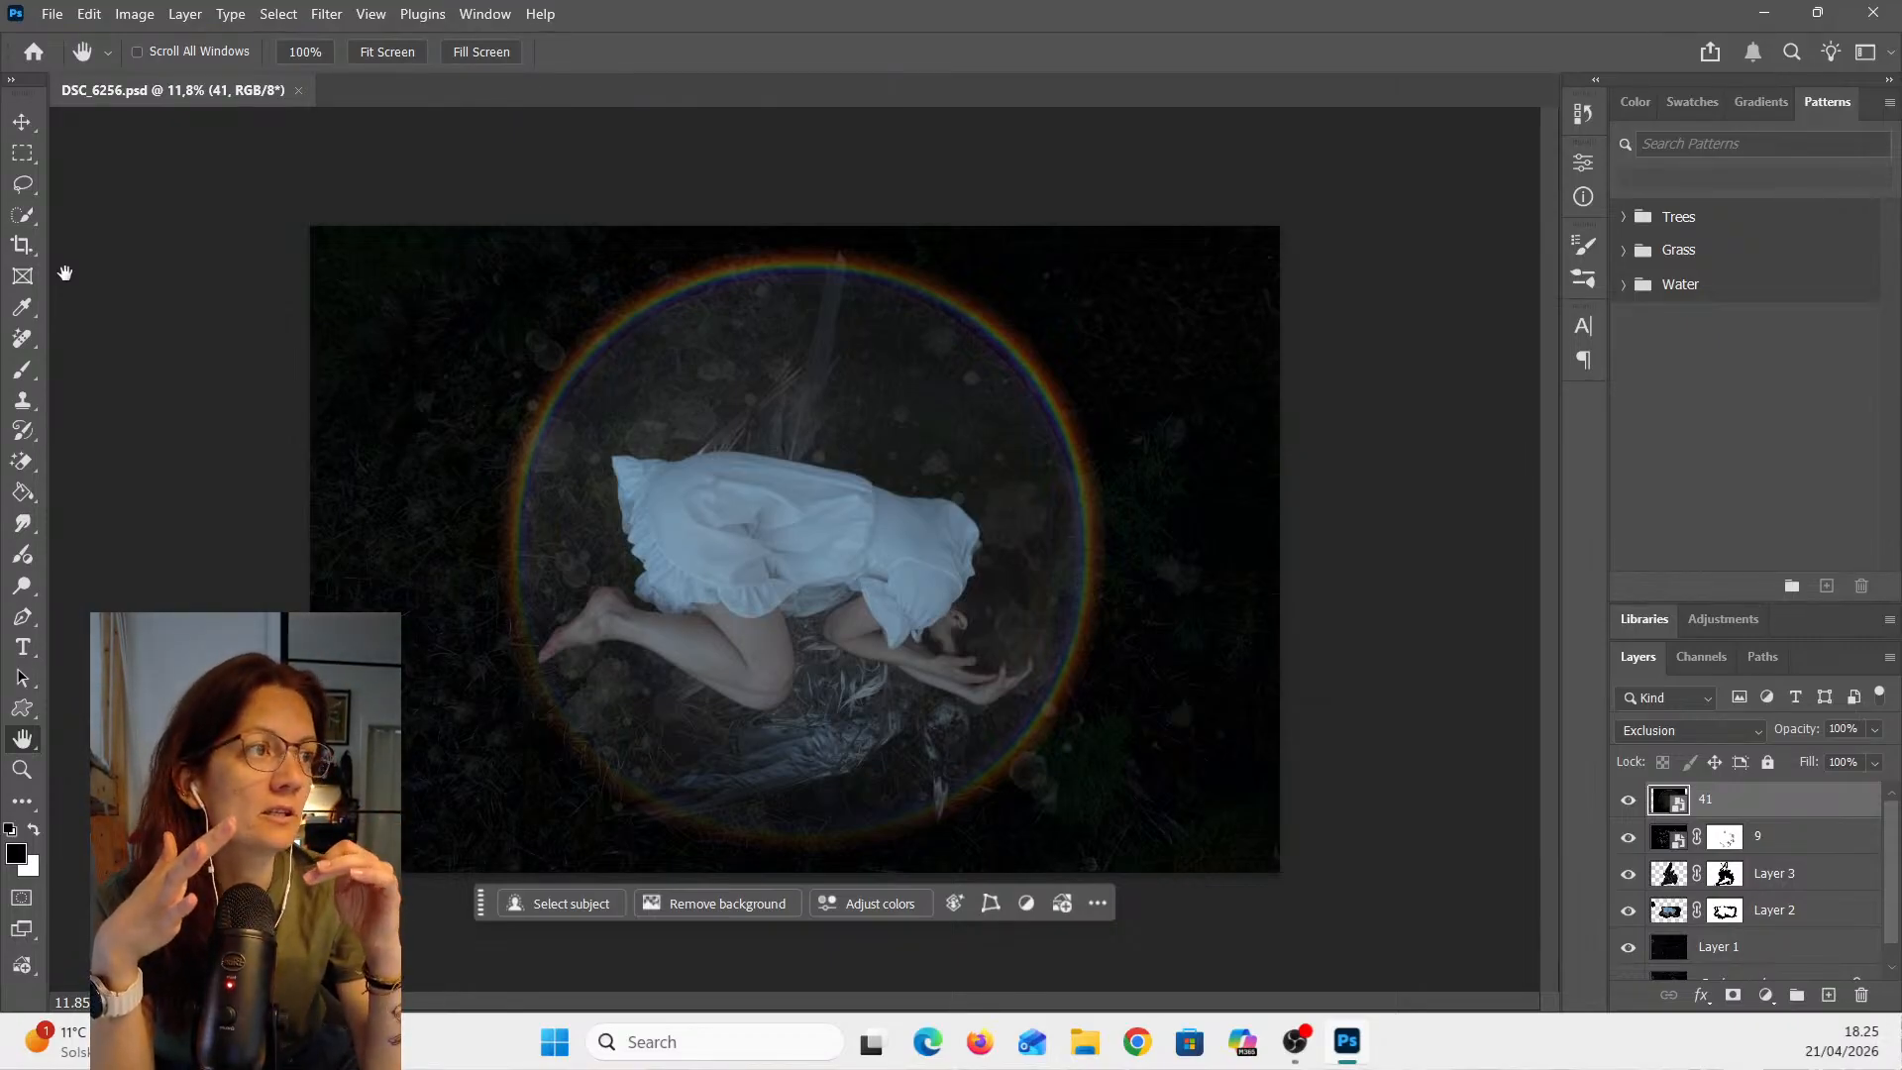
pyautogui.click(325, 16)
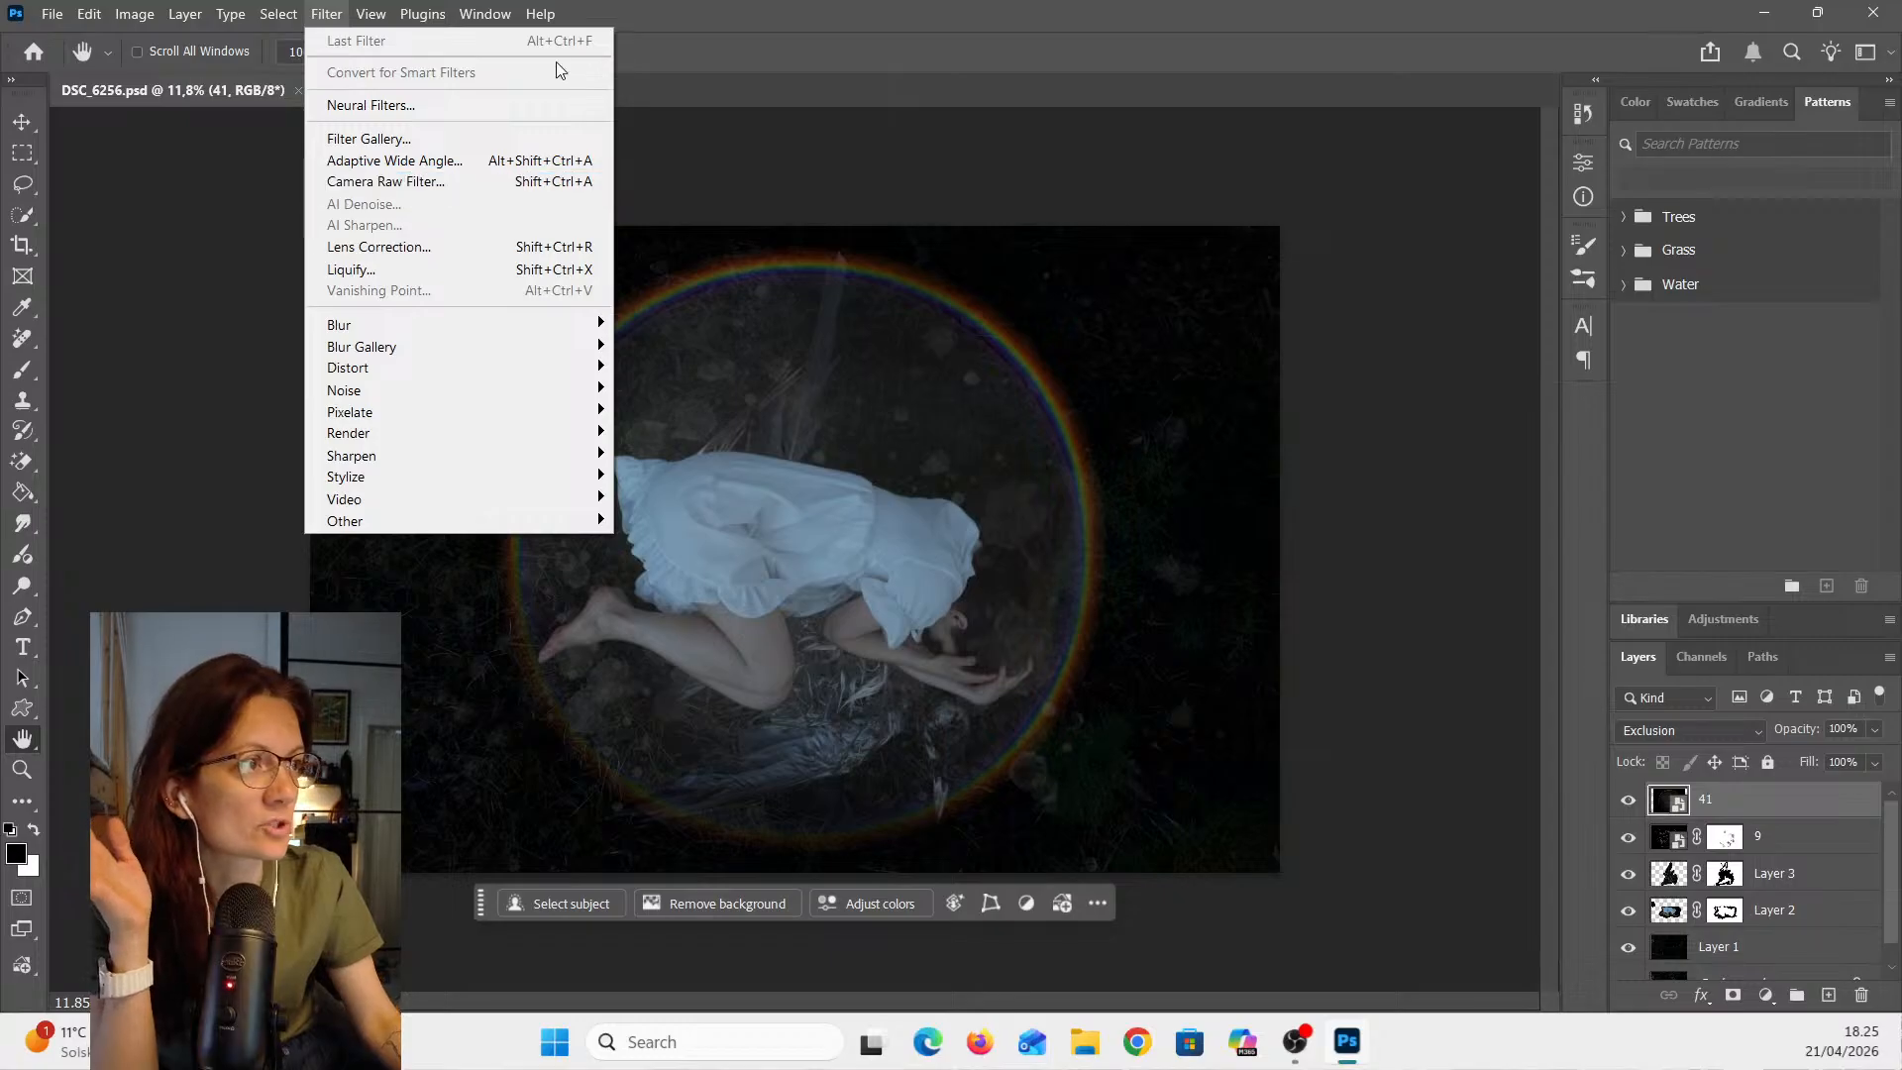
pyautogui.click(839, 8)
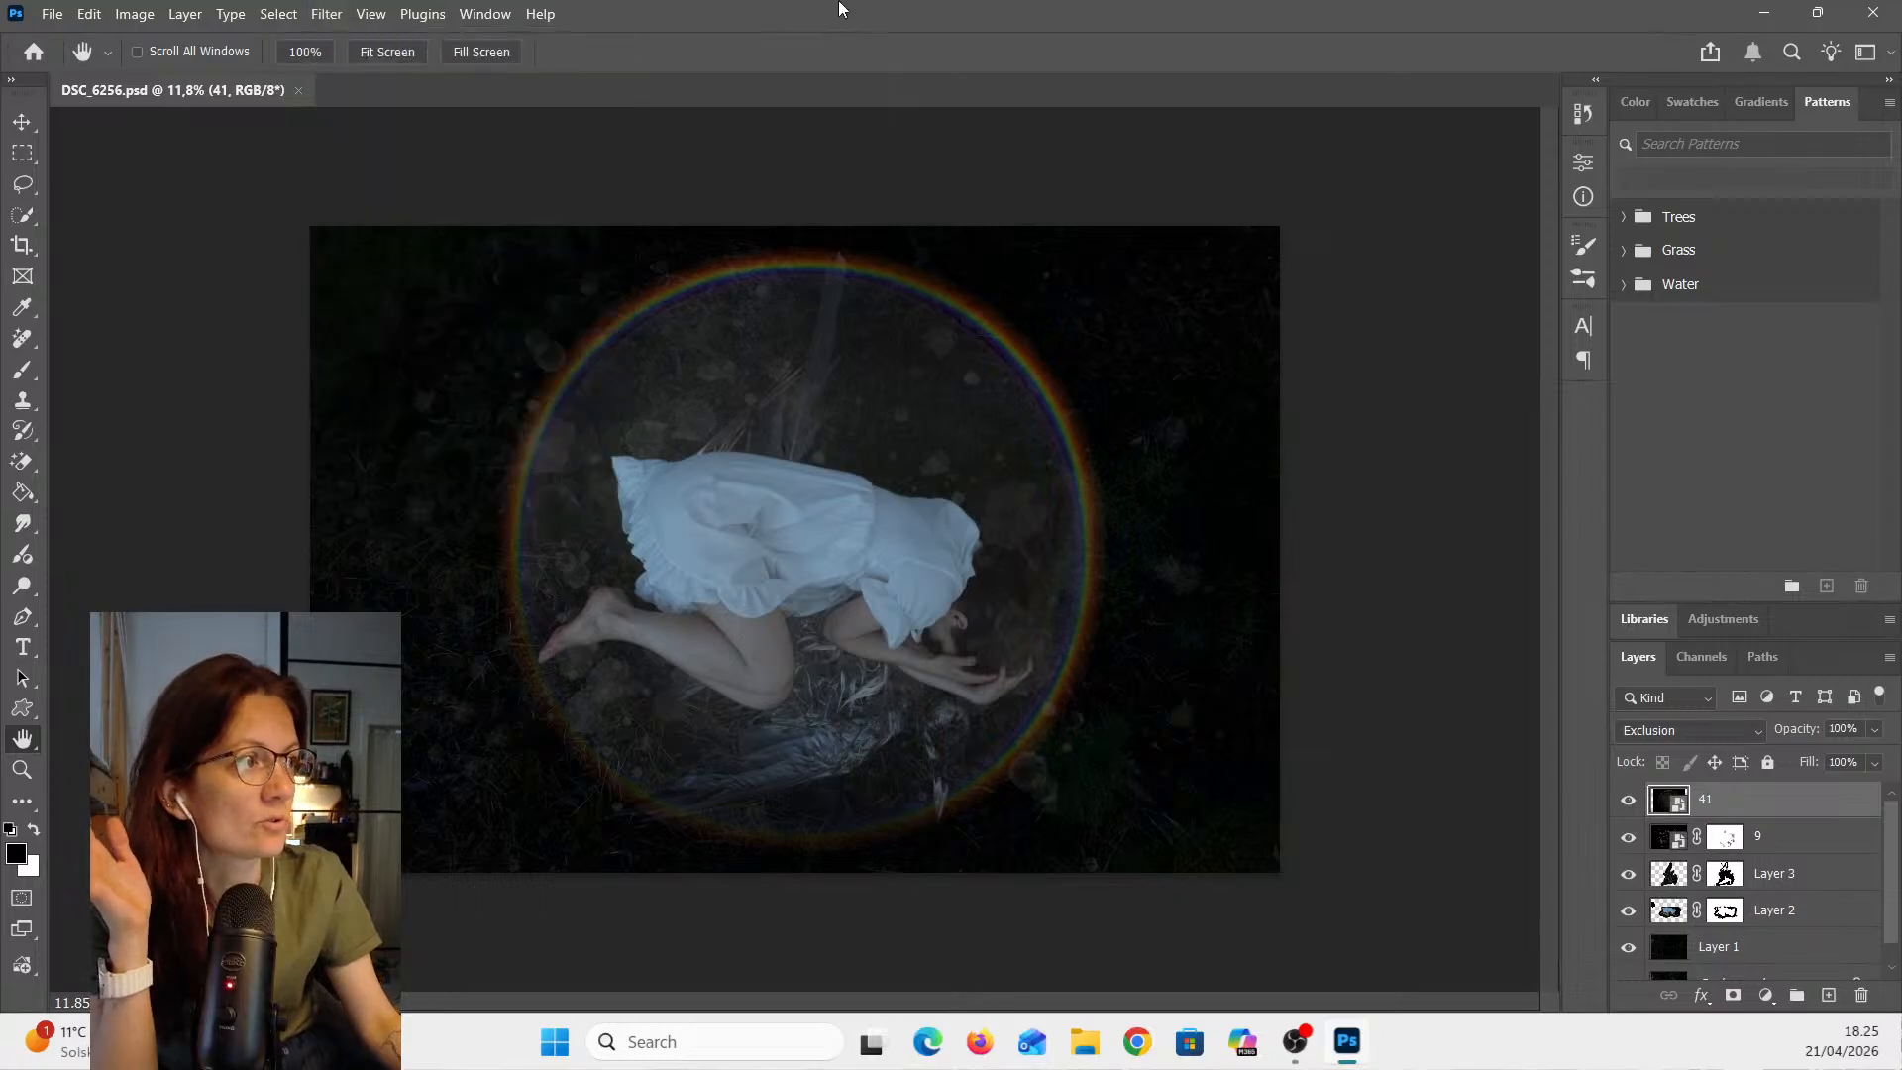
pyautogui.click(47, 20)
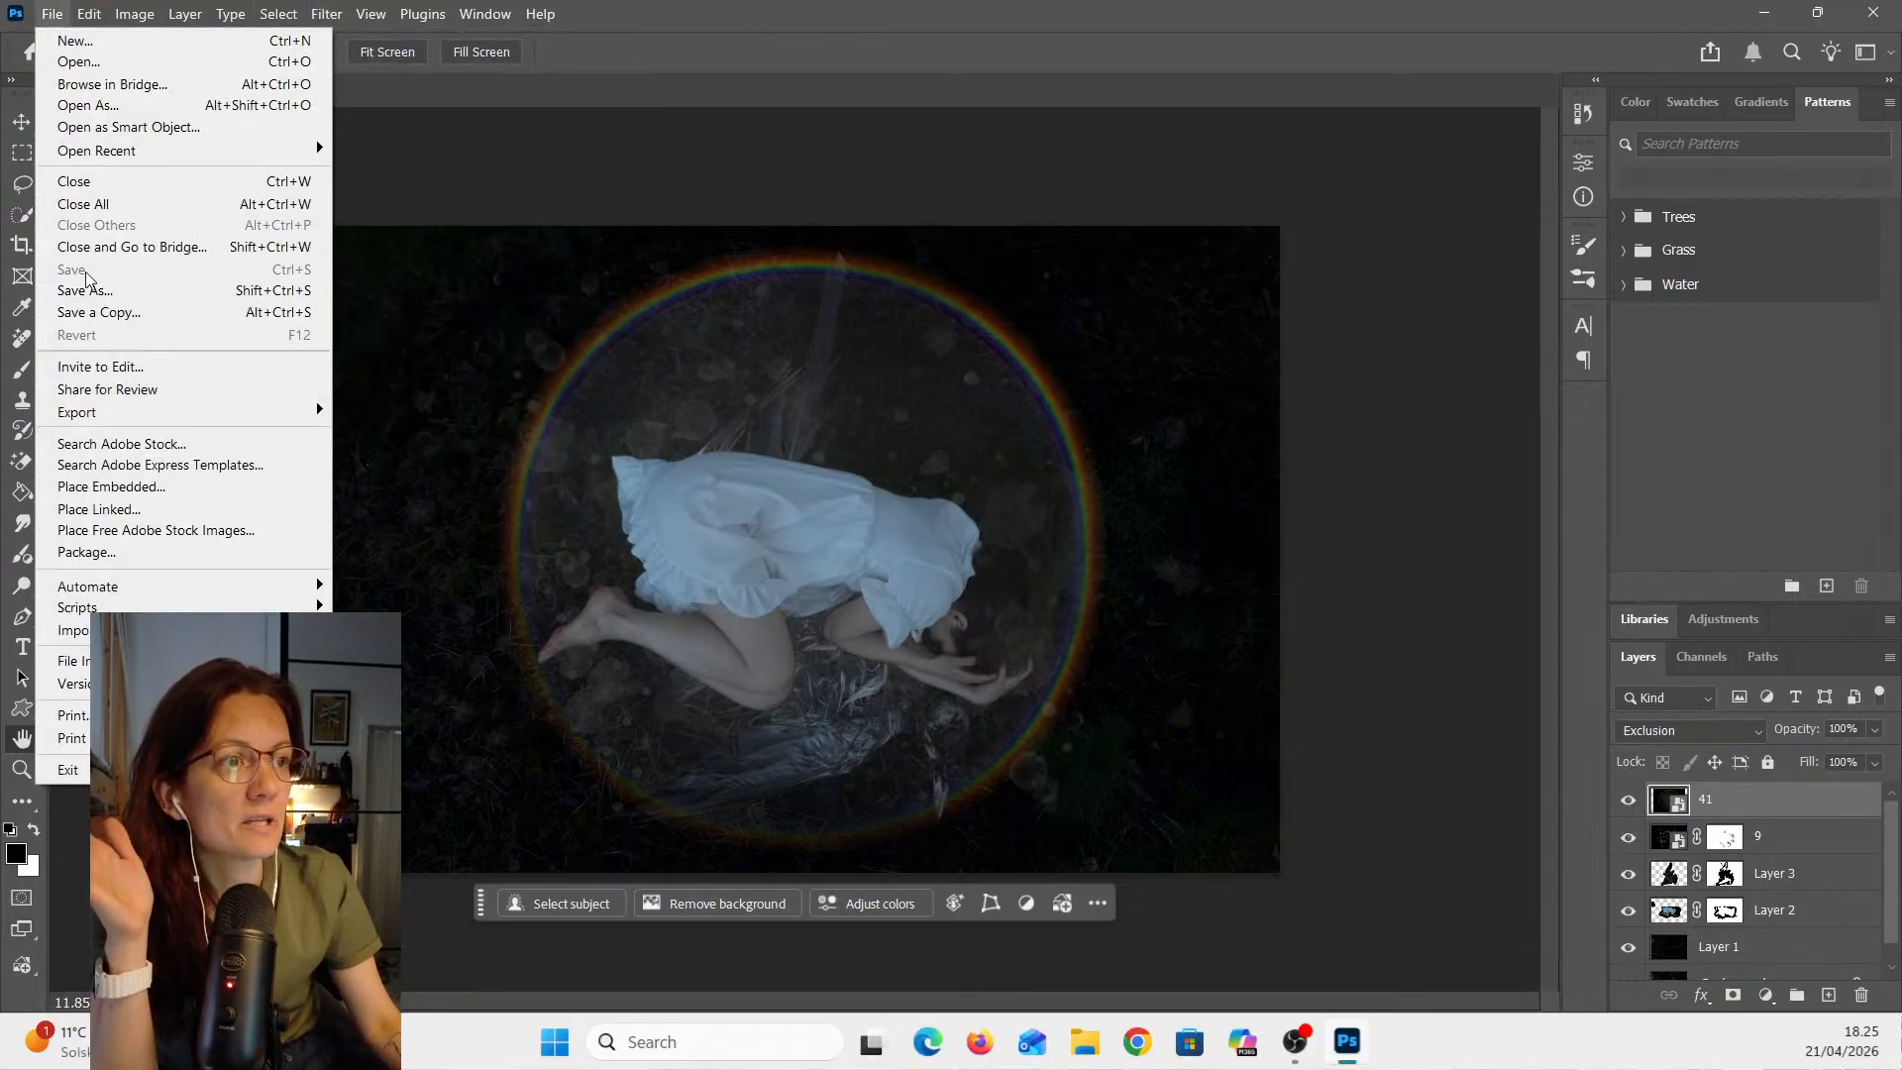
pyautogui.click(654, 131)
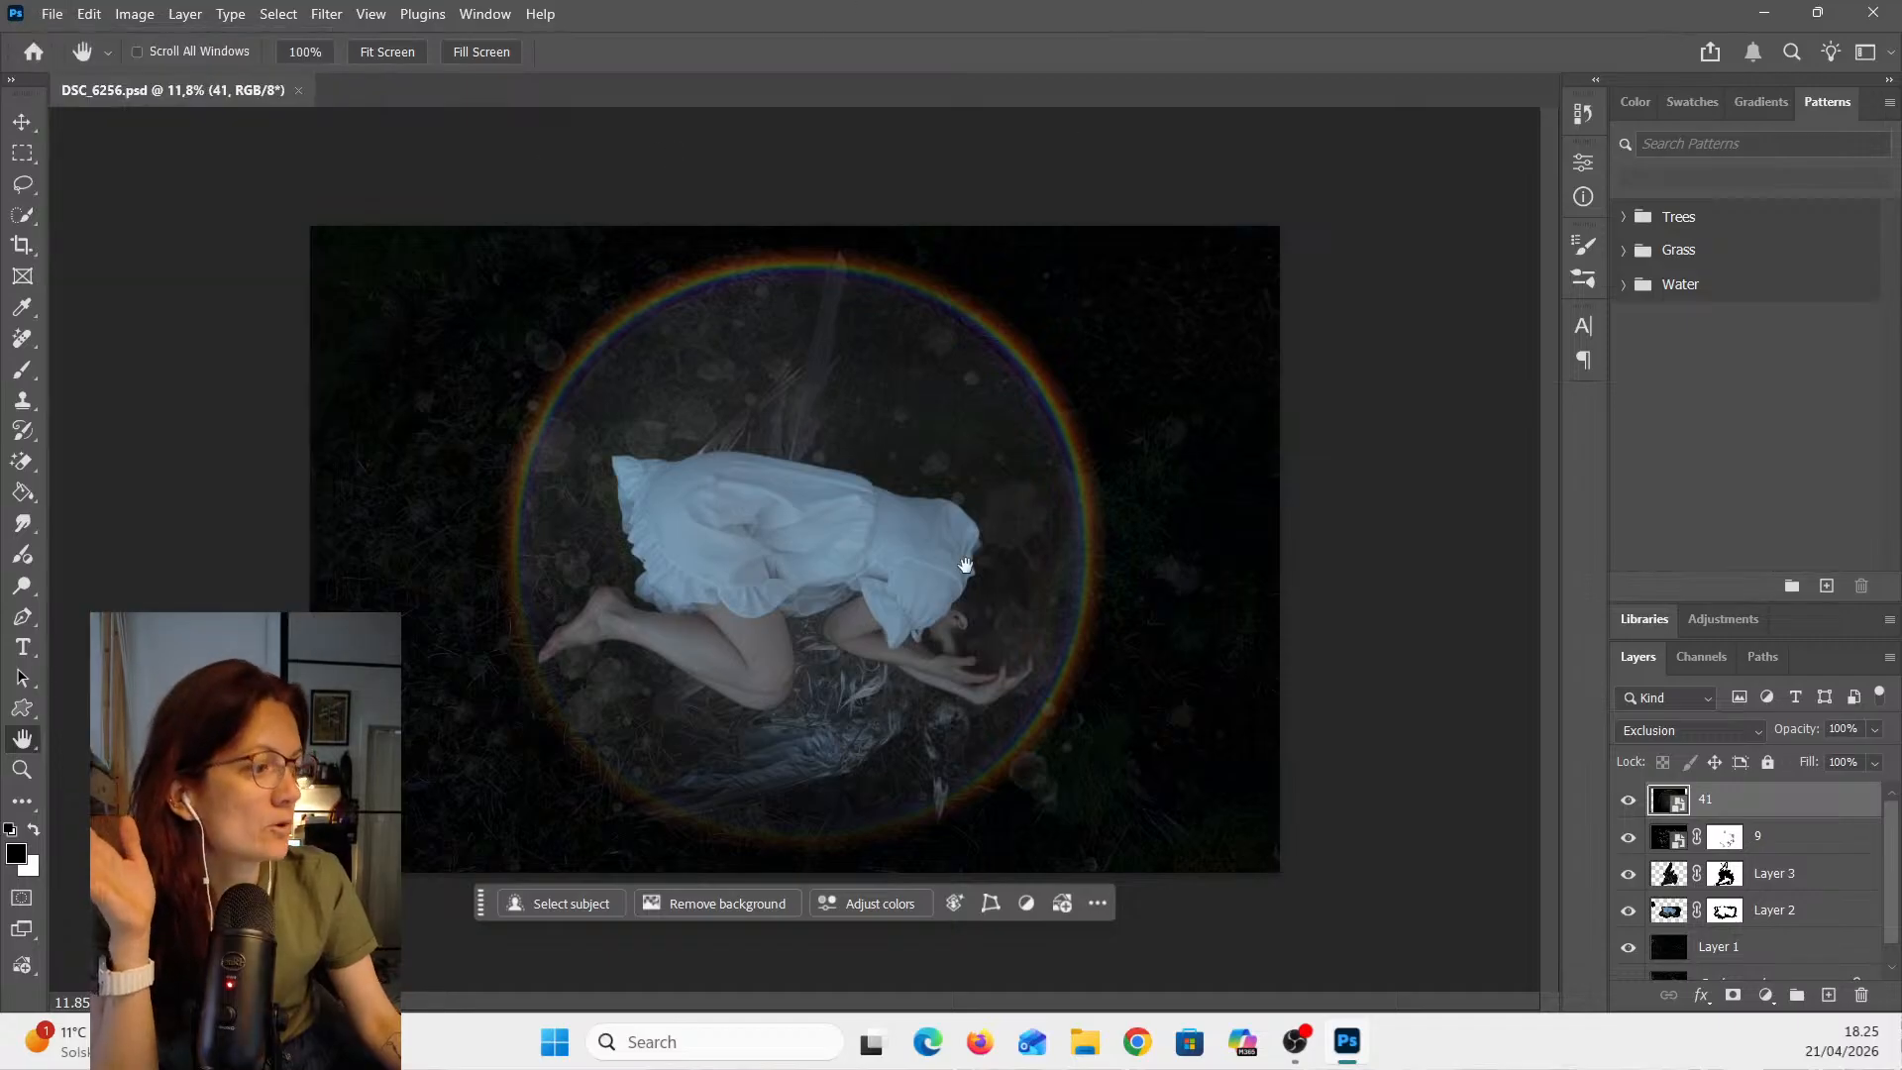
# - Launch Lightroom Classic from the Windows search
pyautogui.click(730, 1052)
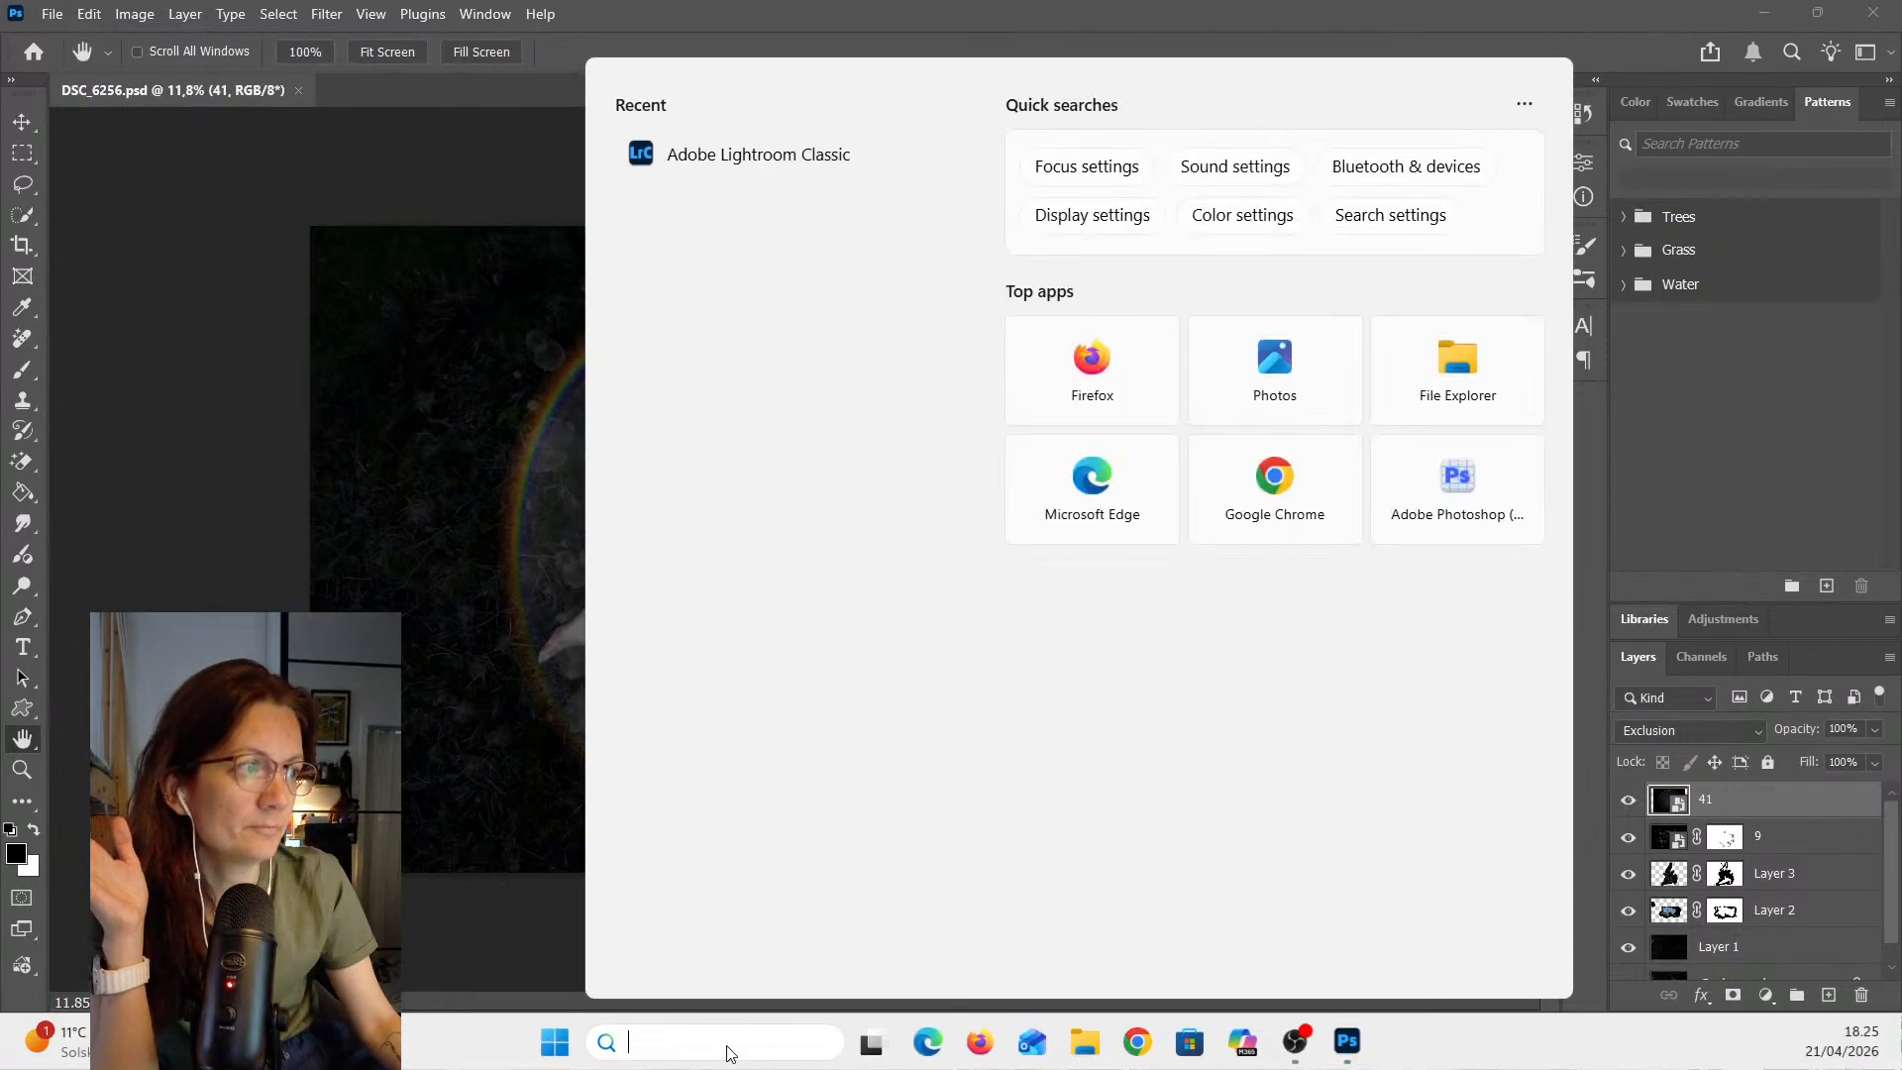
pyautogui.click(812, 174)
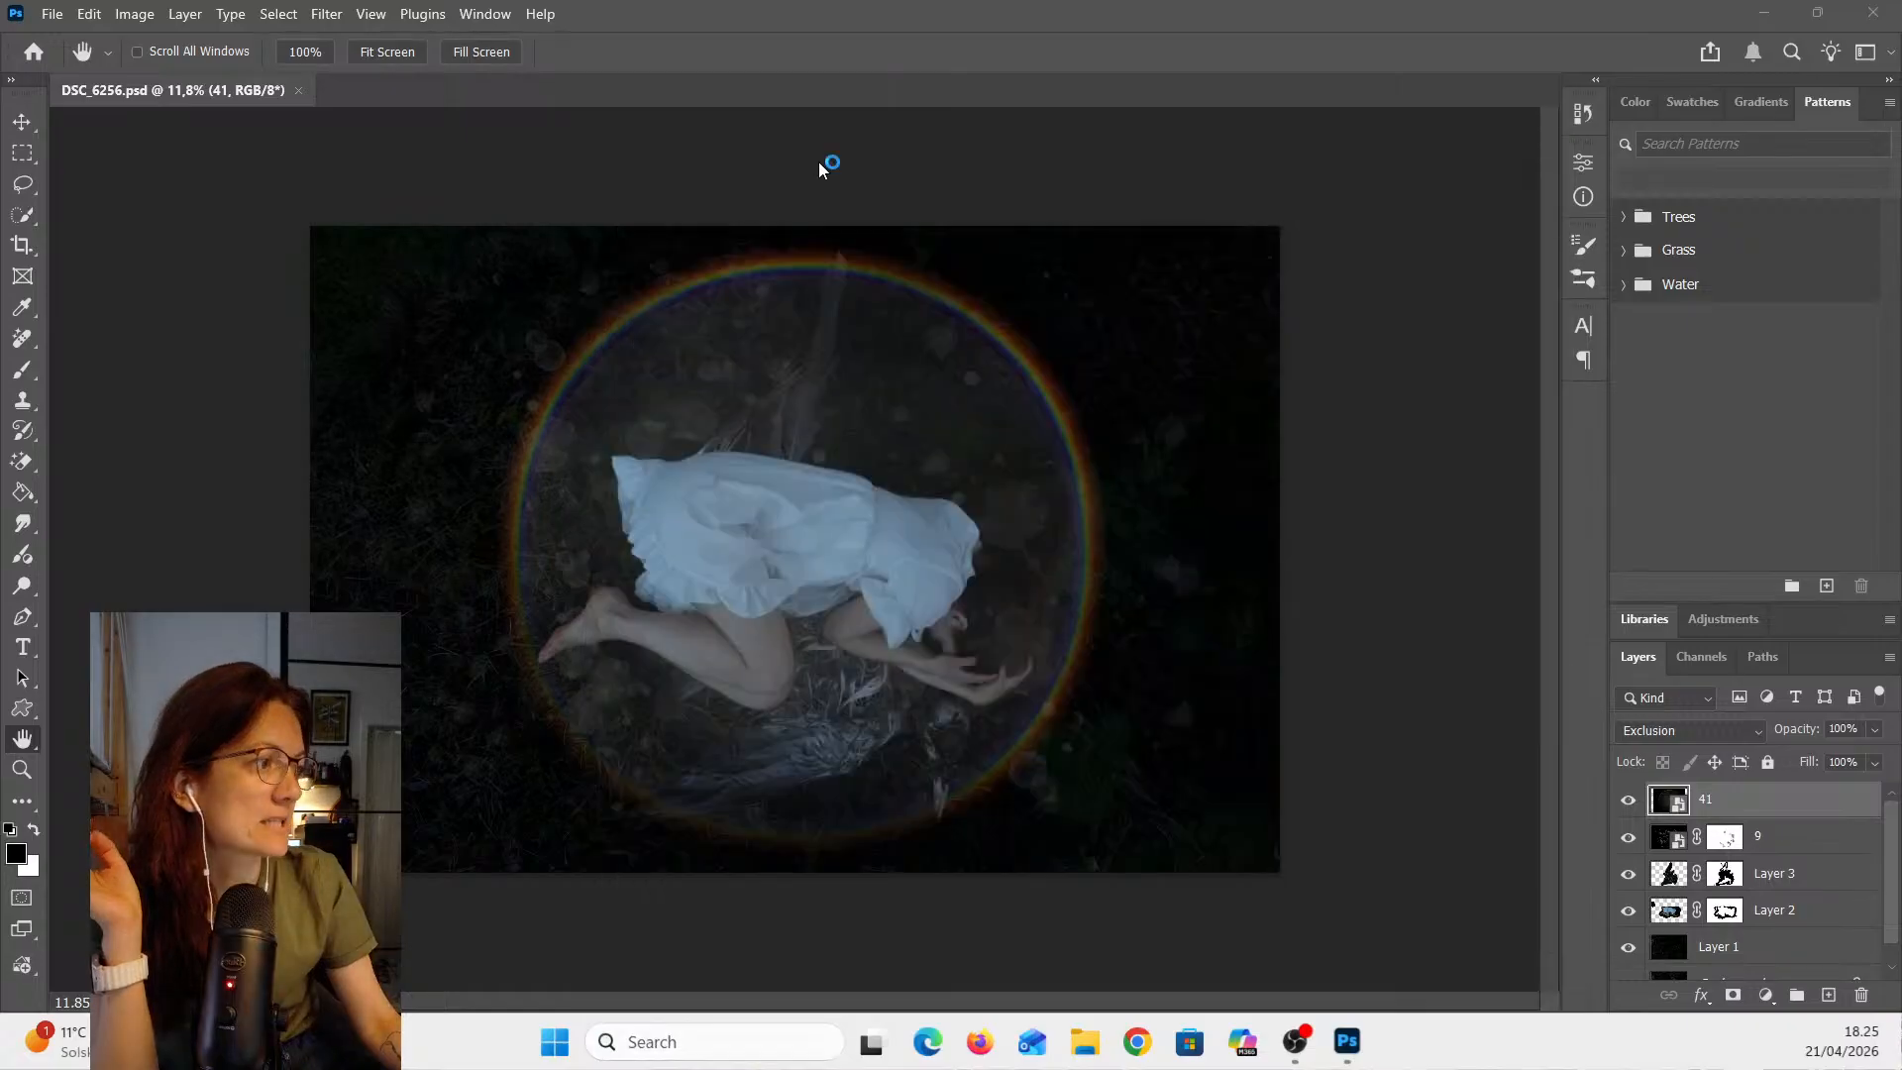
# - Close the Photoshop window and dismiss Lightroom's What's New dialog
pyautogui.moveTo(1353, 1043)
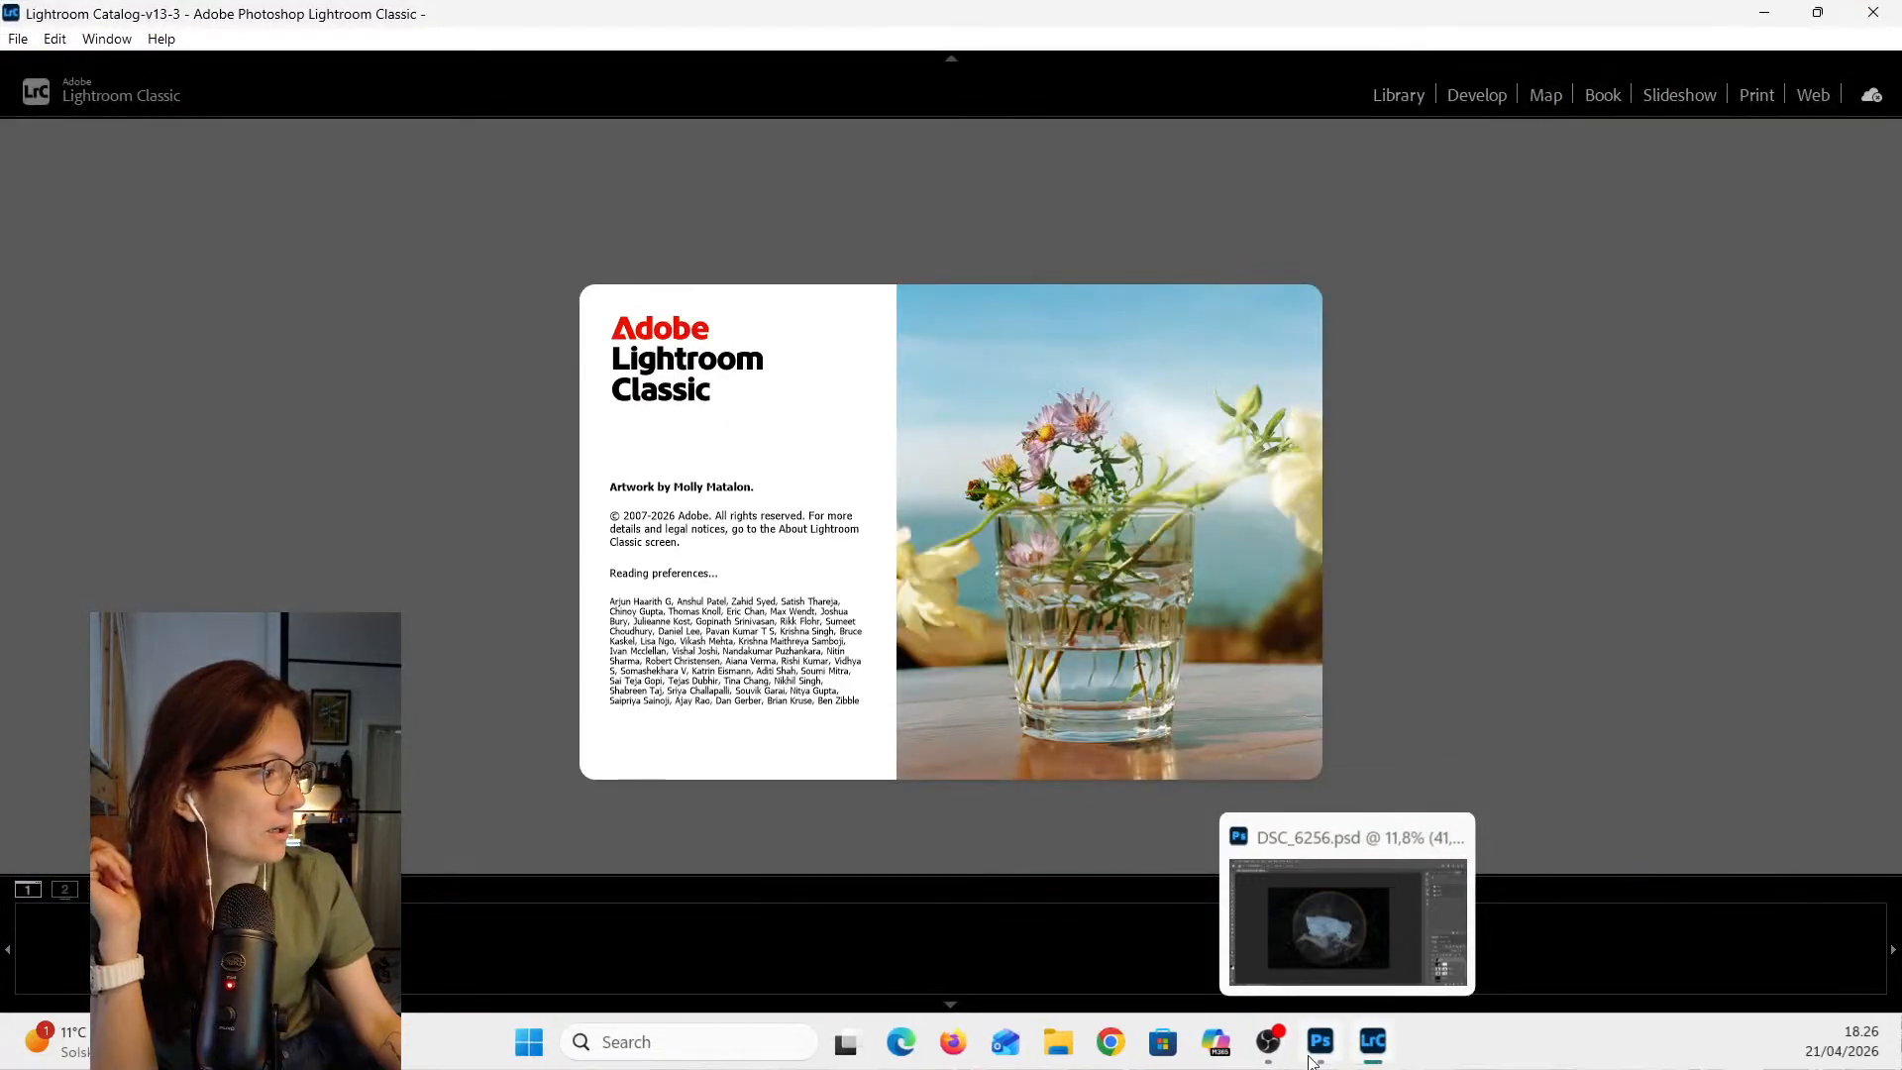
pyautogui.click(1452, 838)
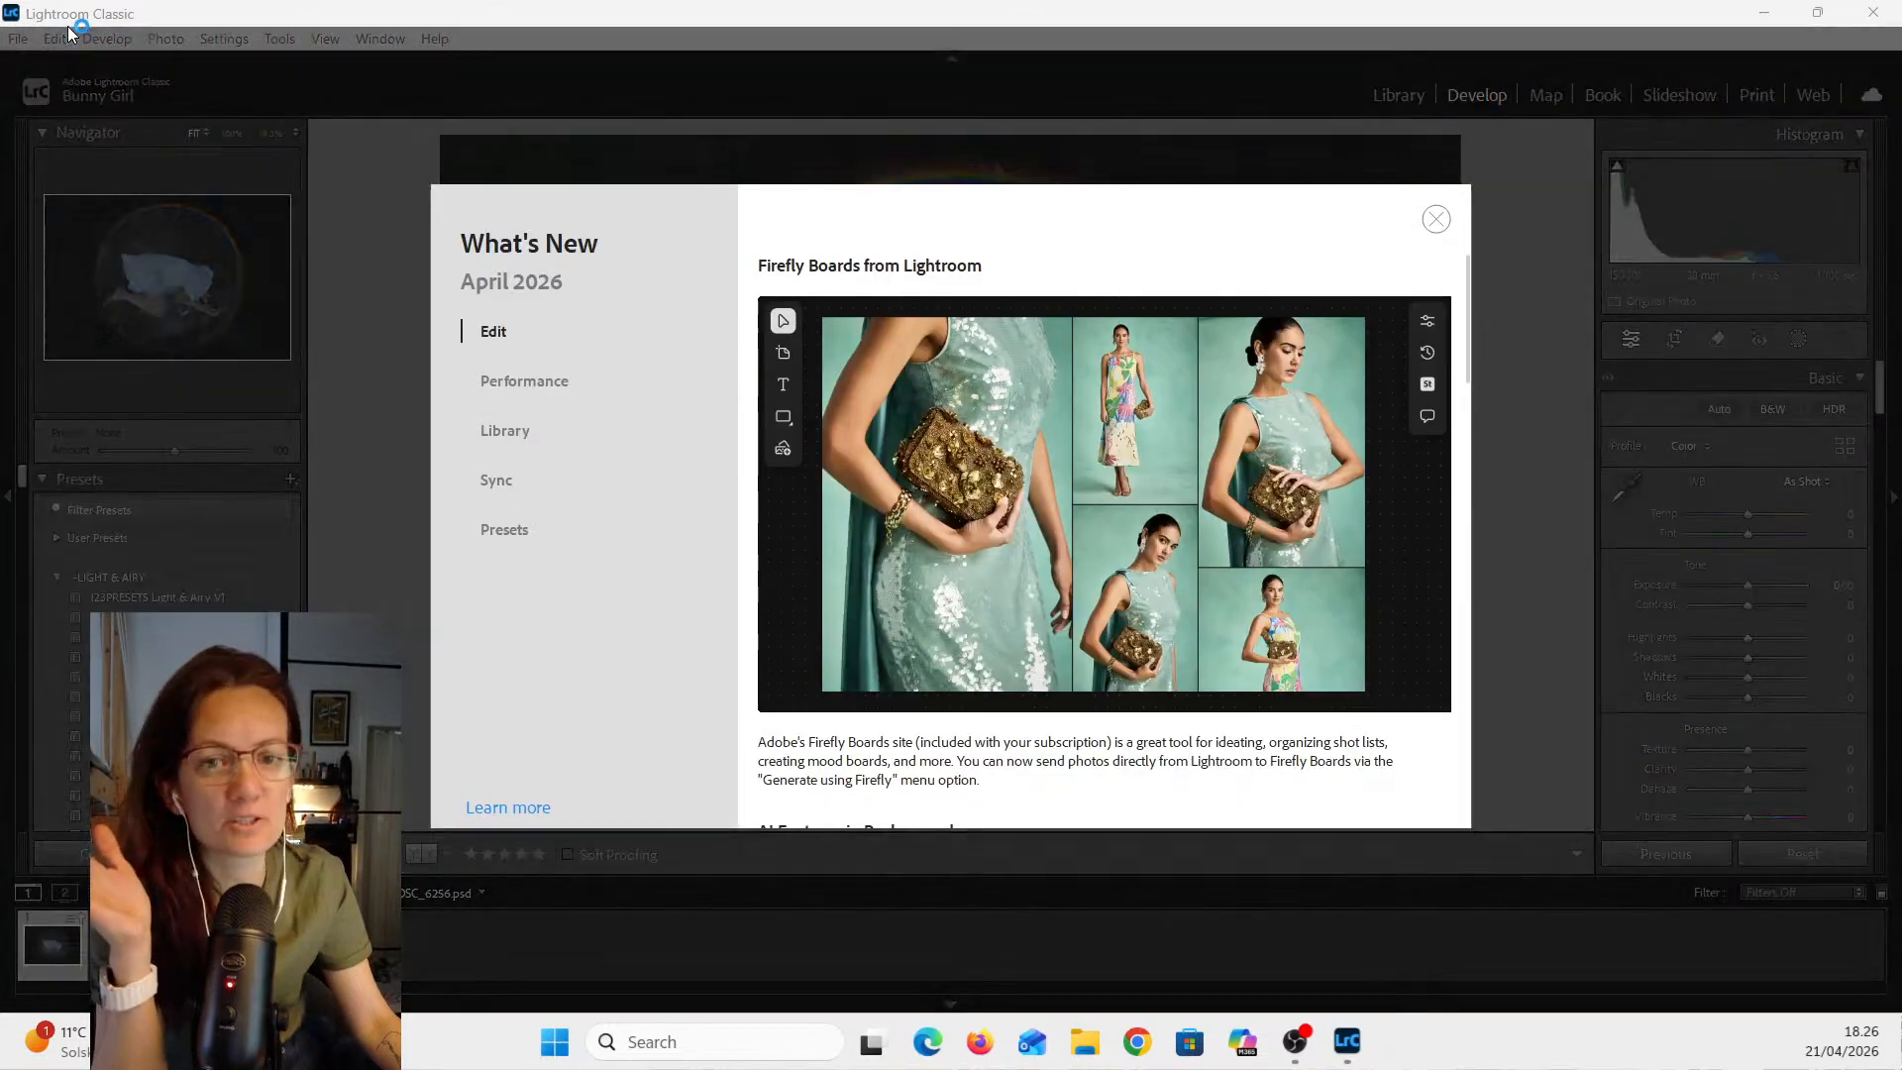
pyautogui.click(1436, 219)
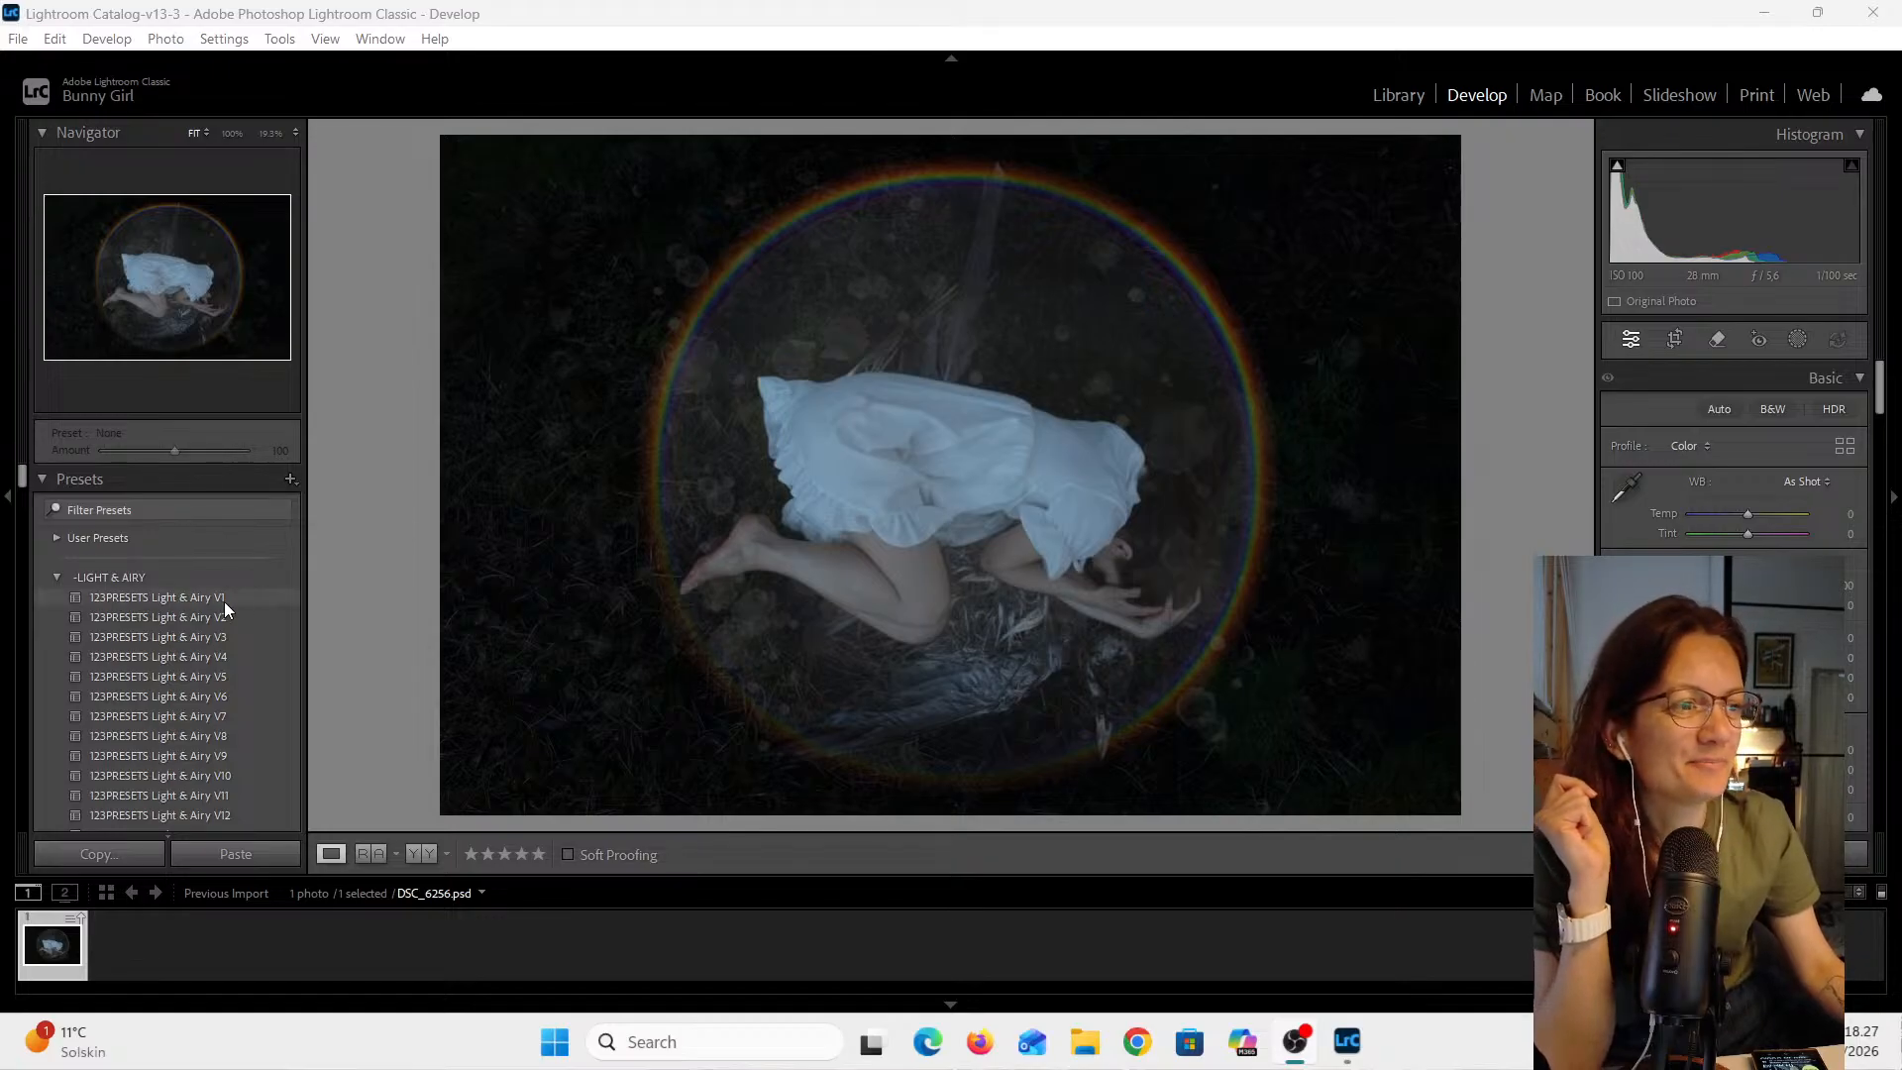
# - Browse the Develop presets and apply 123PRESETS Light & Airy V12 to the photo
pyautogui.scroll(-3, 198, 587)
pyautogui.scroll(3, 111, 555)
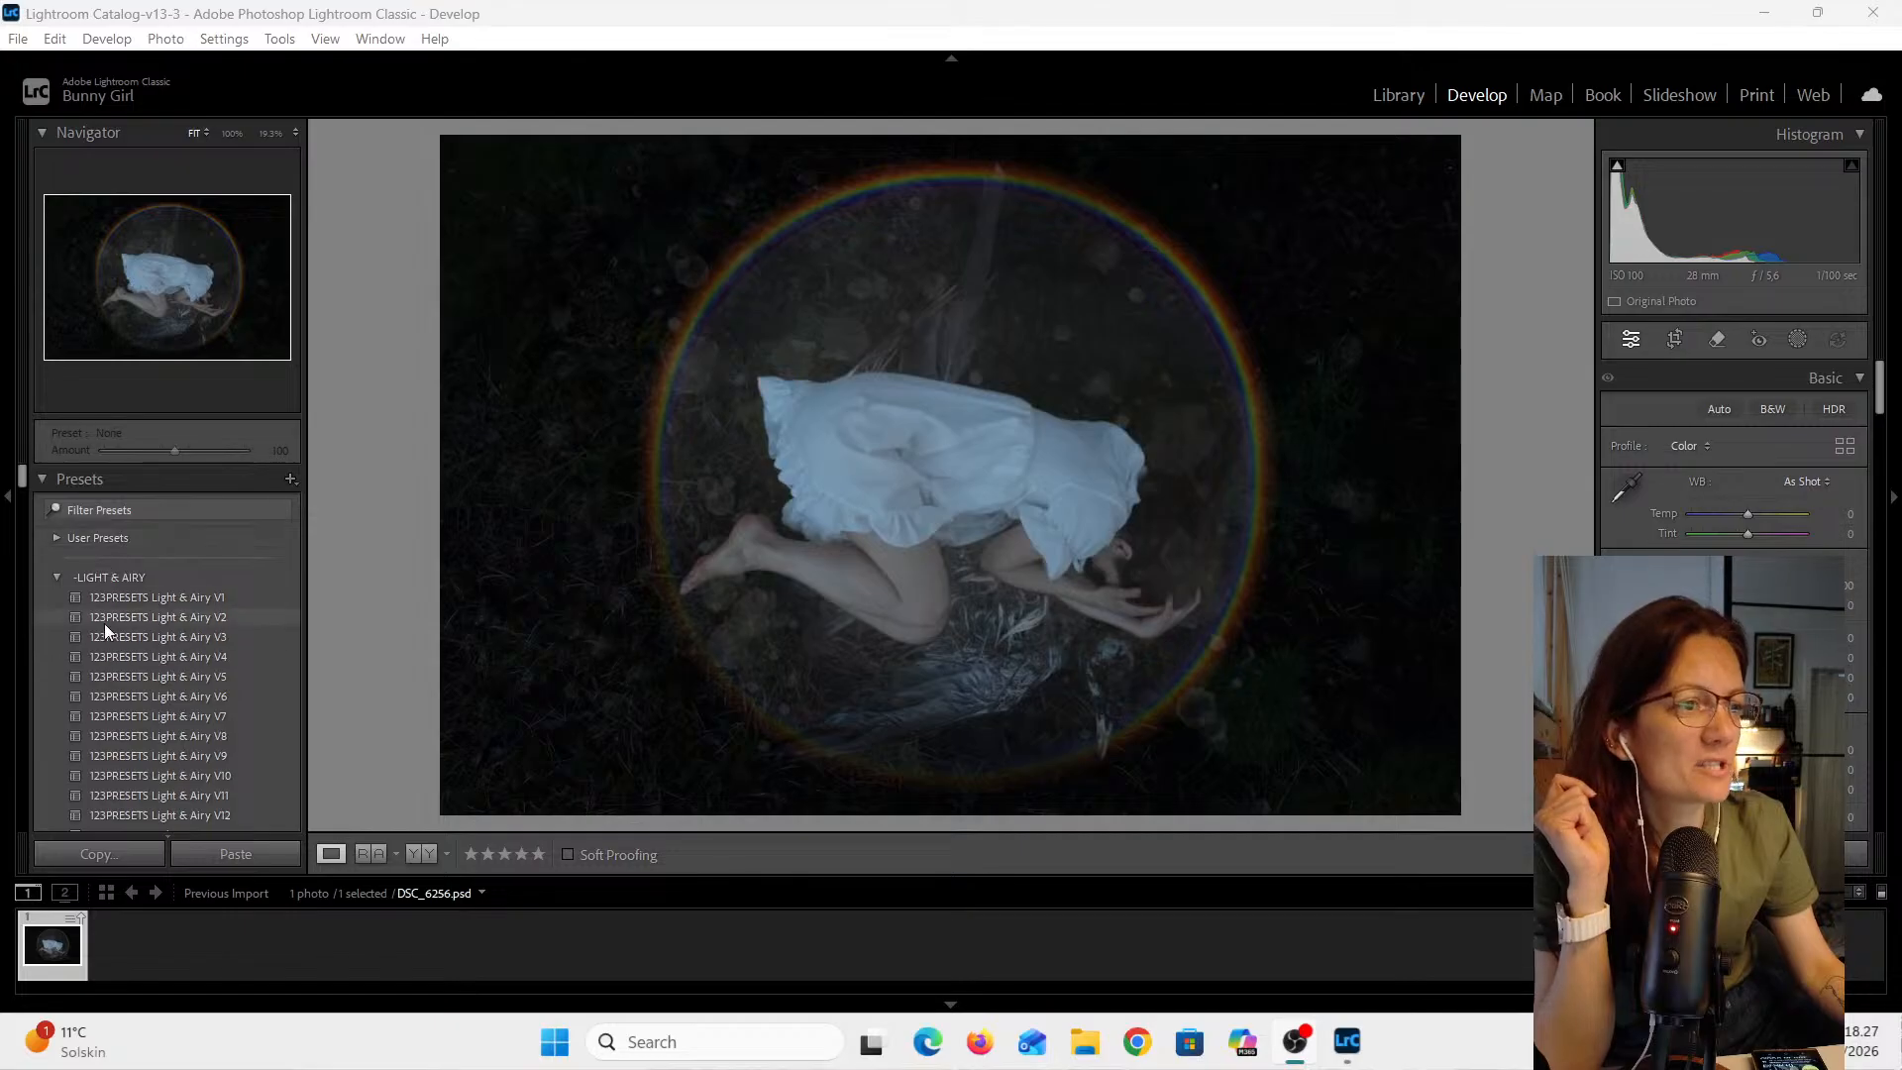
pyautogui.scroll(-3, 165, 595)
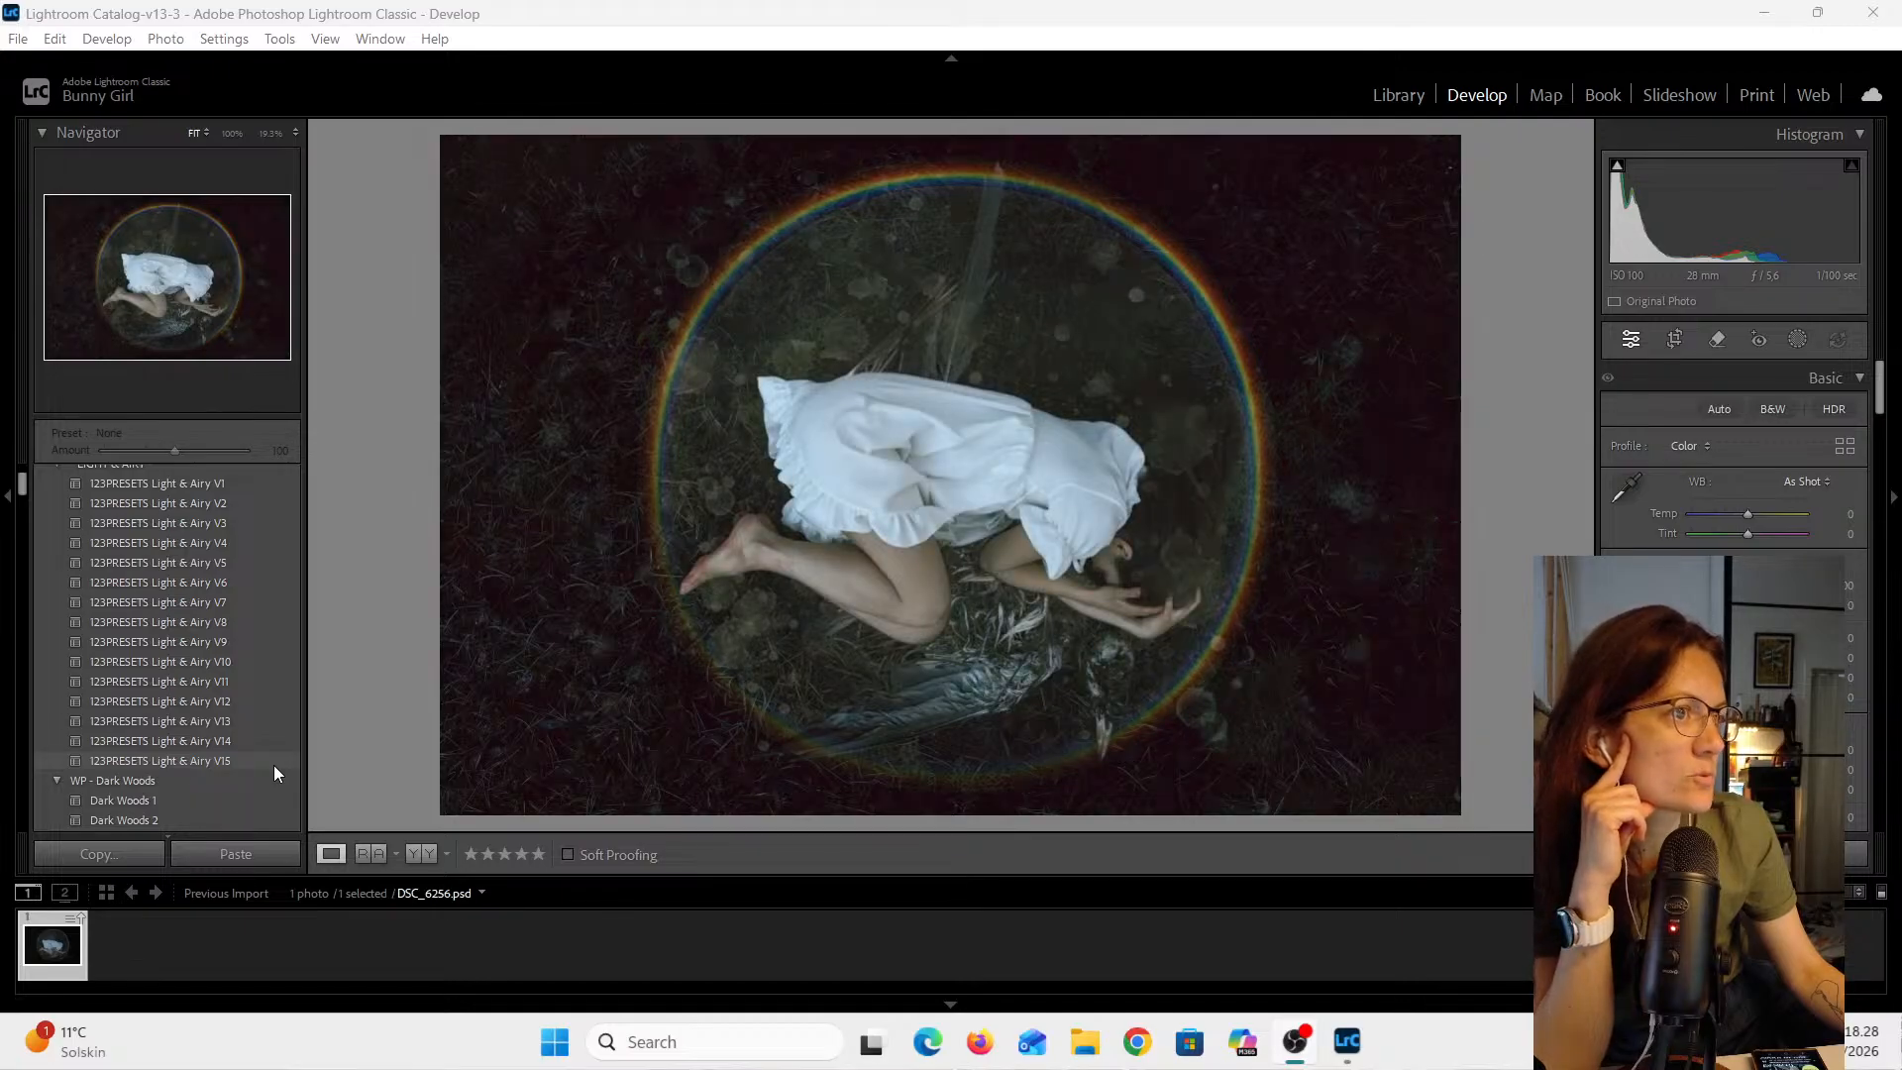
pyautogui.scroll(-3, 274, 765)
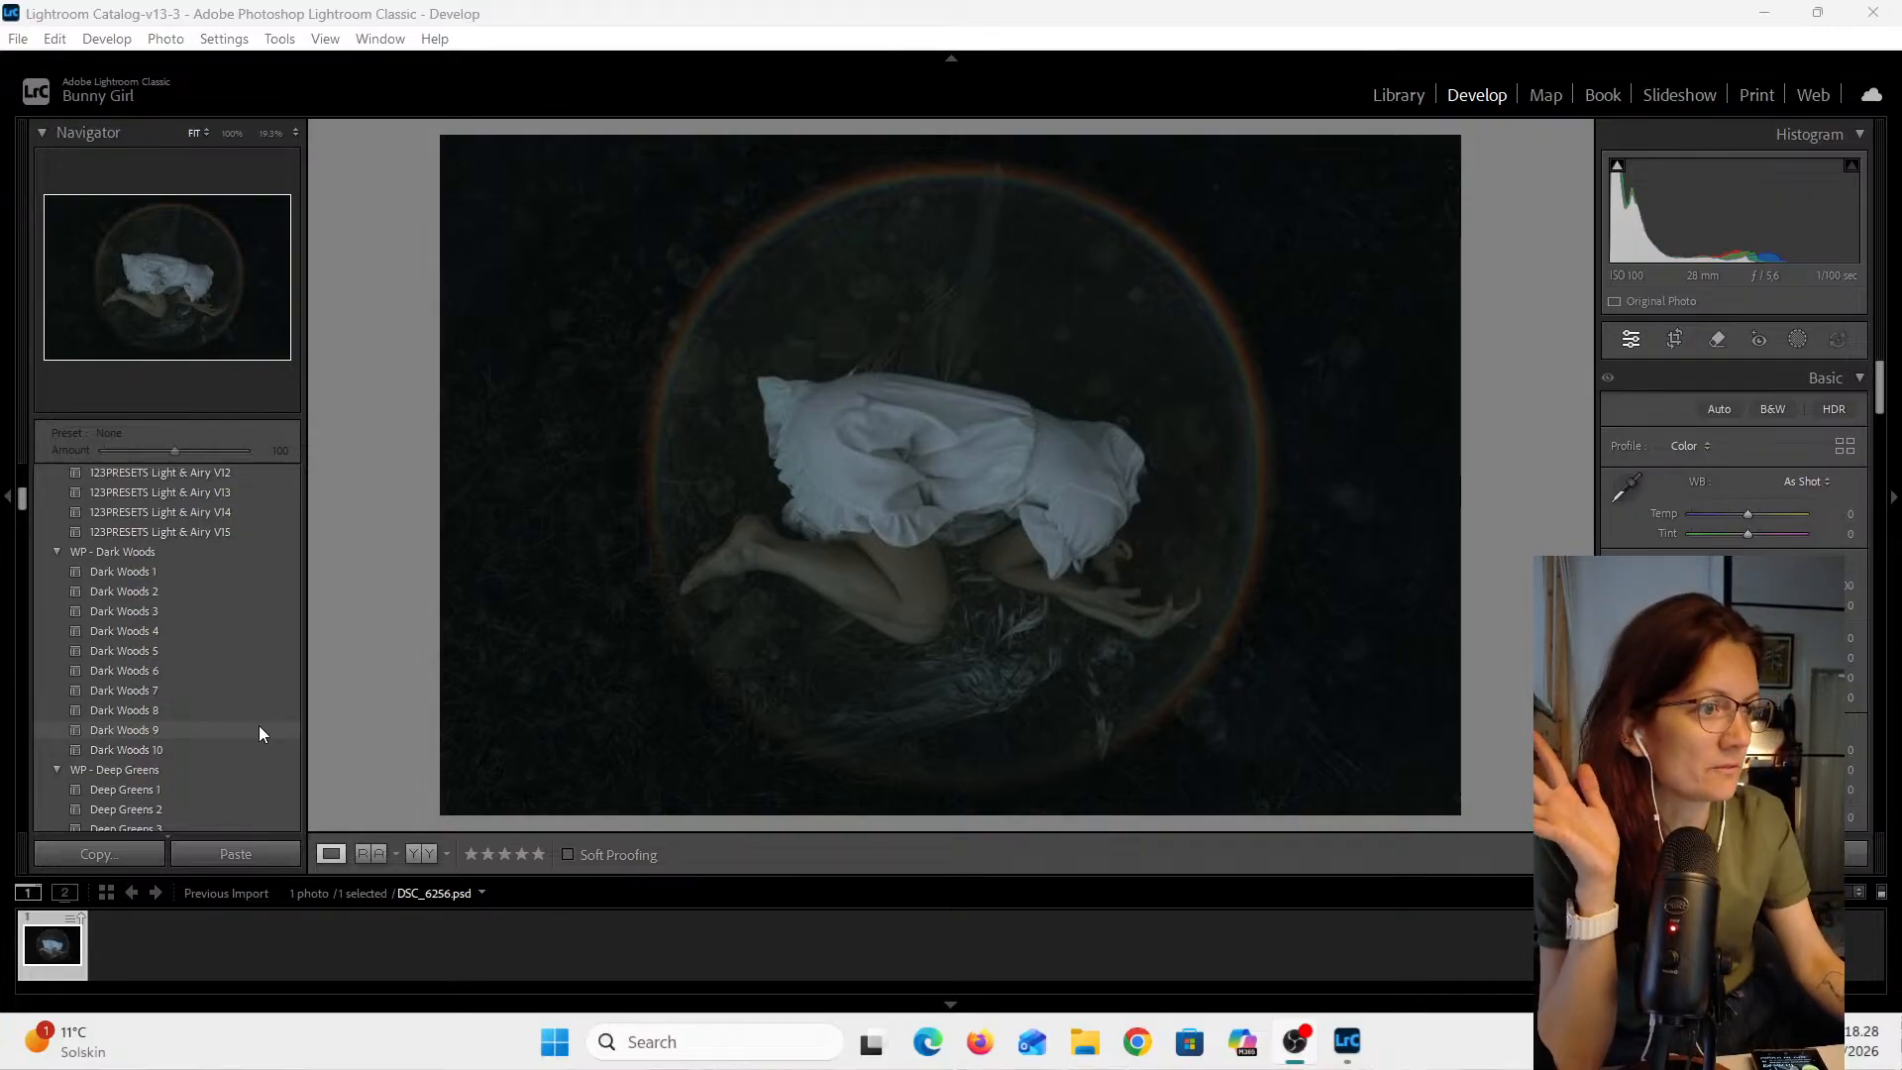
pyautogui.scroll(-3, 230, 782)
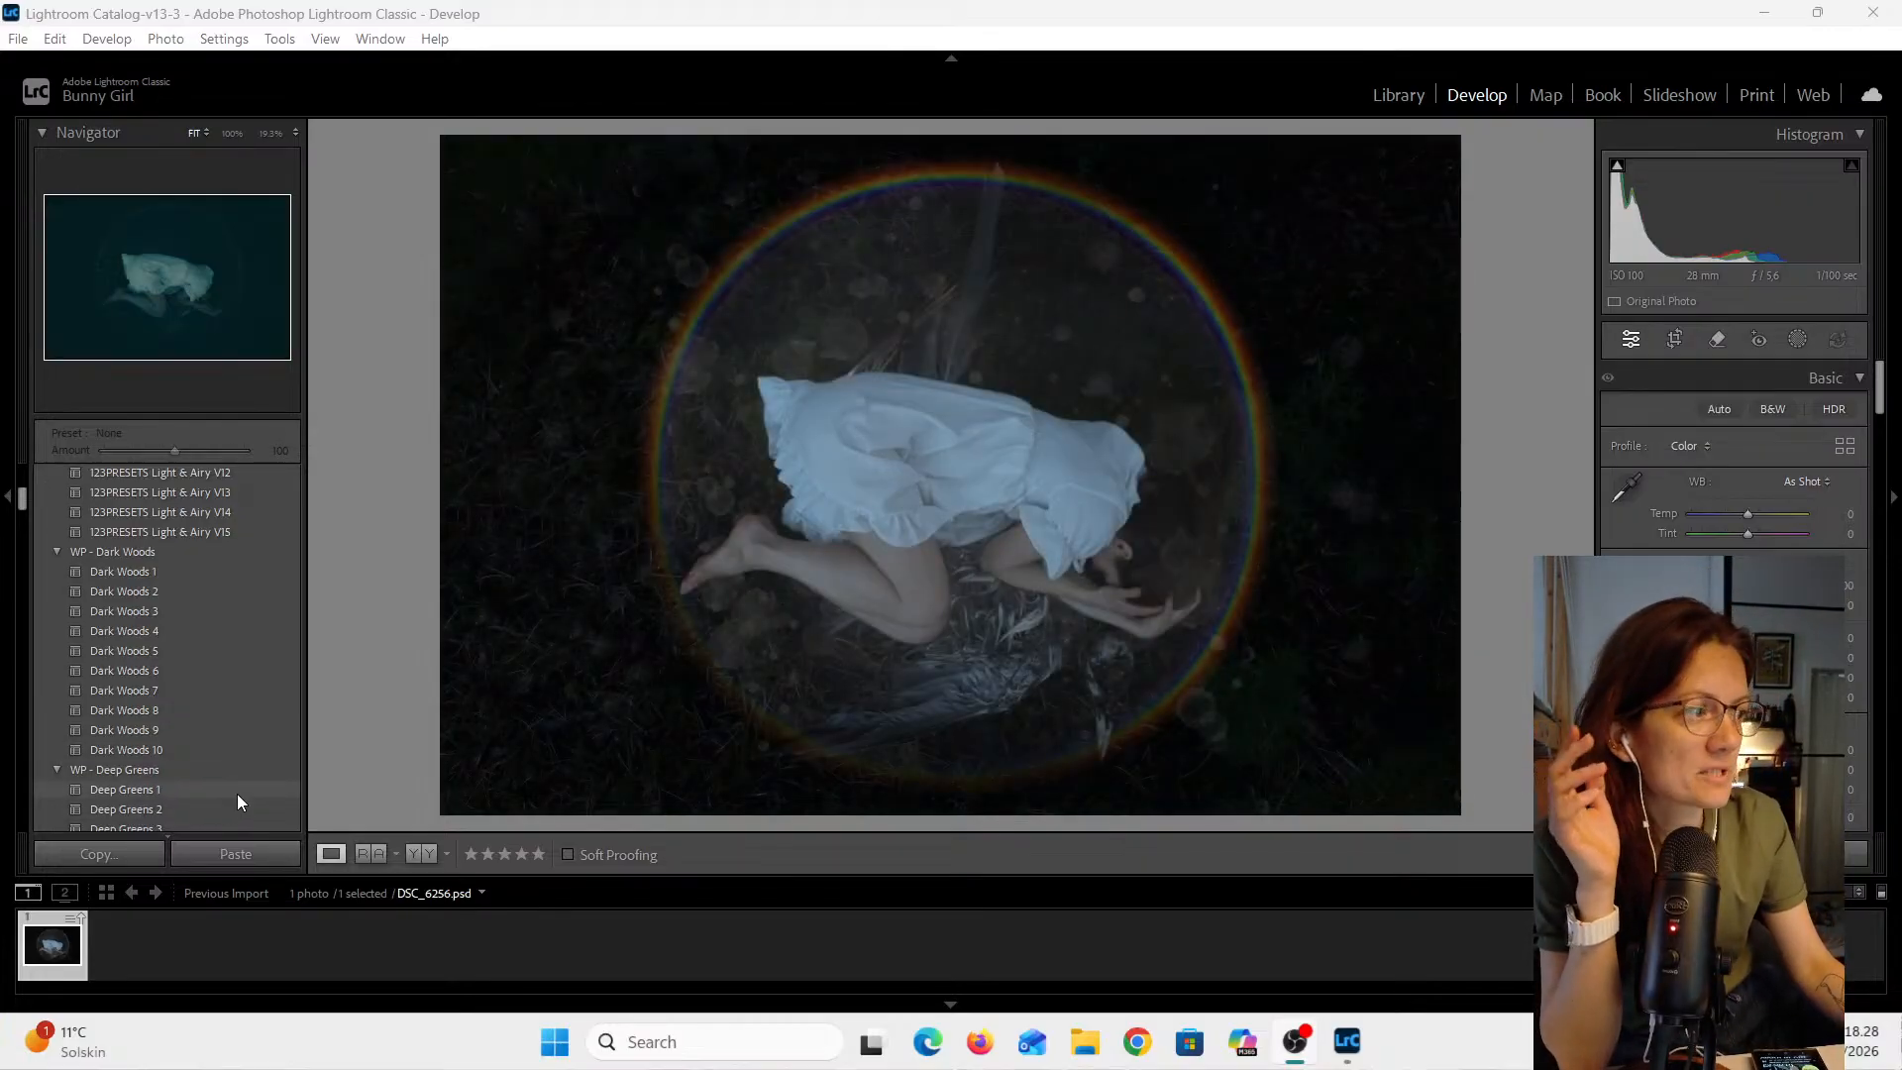
pyautogui.scroll(-6, 236, 794)
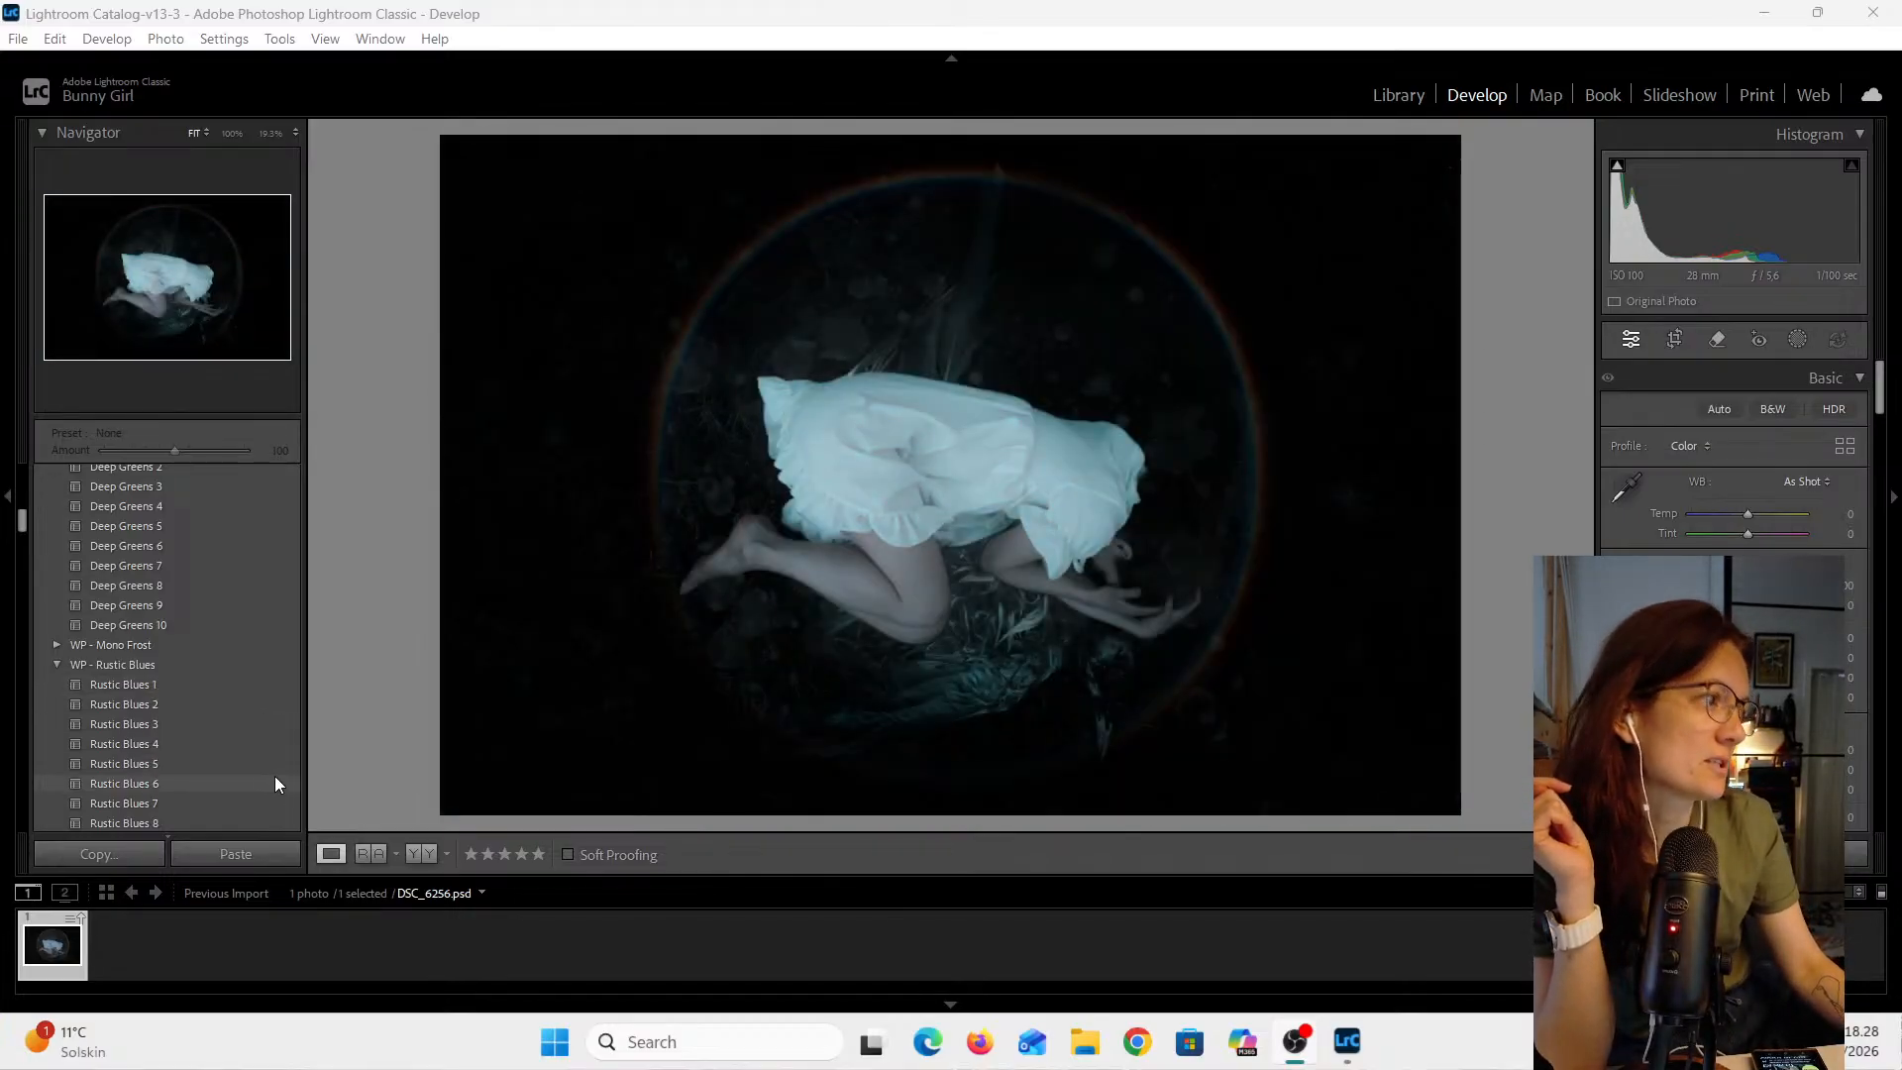
pyautogui.scroll(6, 276, 783)
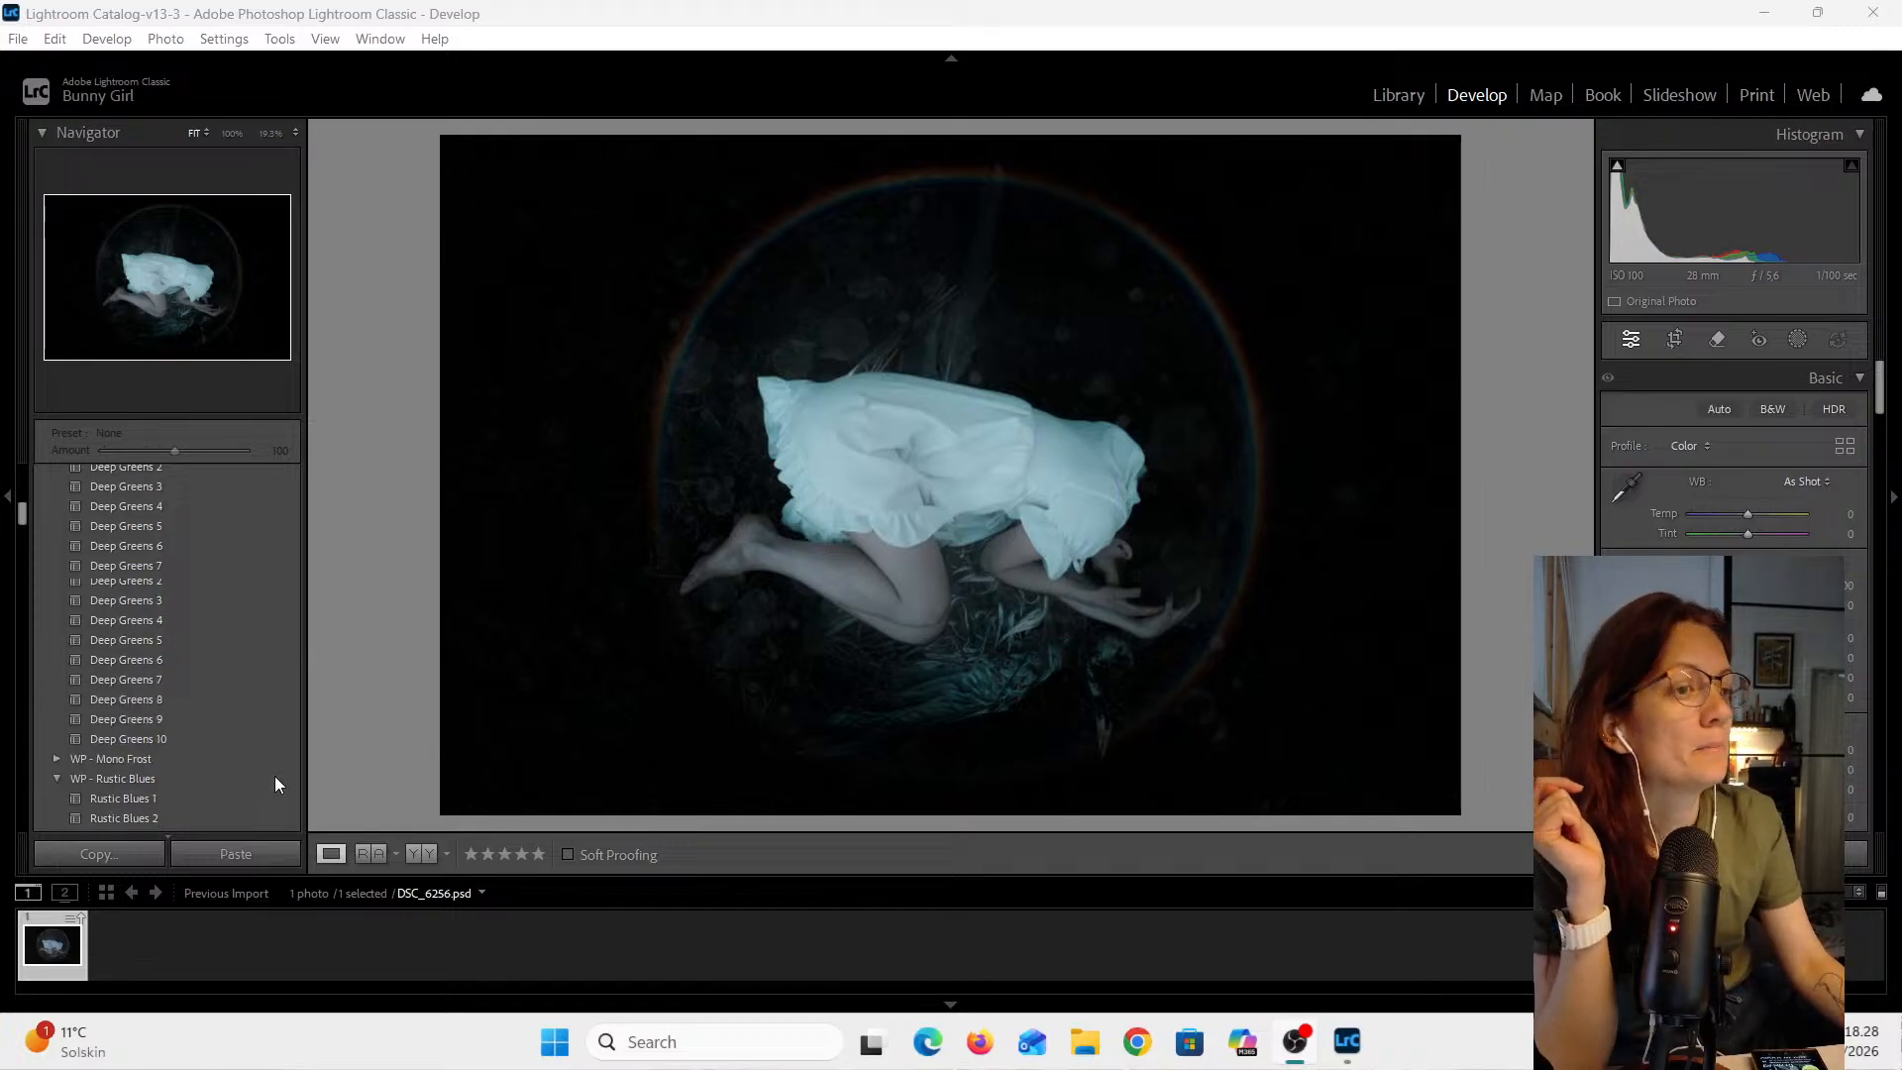
pyautogui.scroll(5, 257, 705)
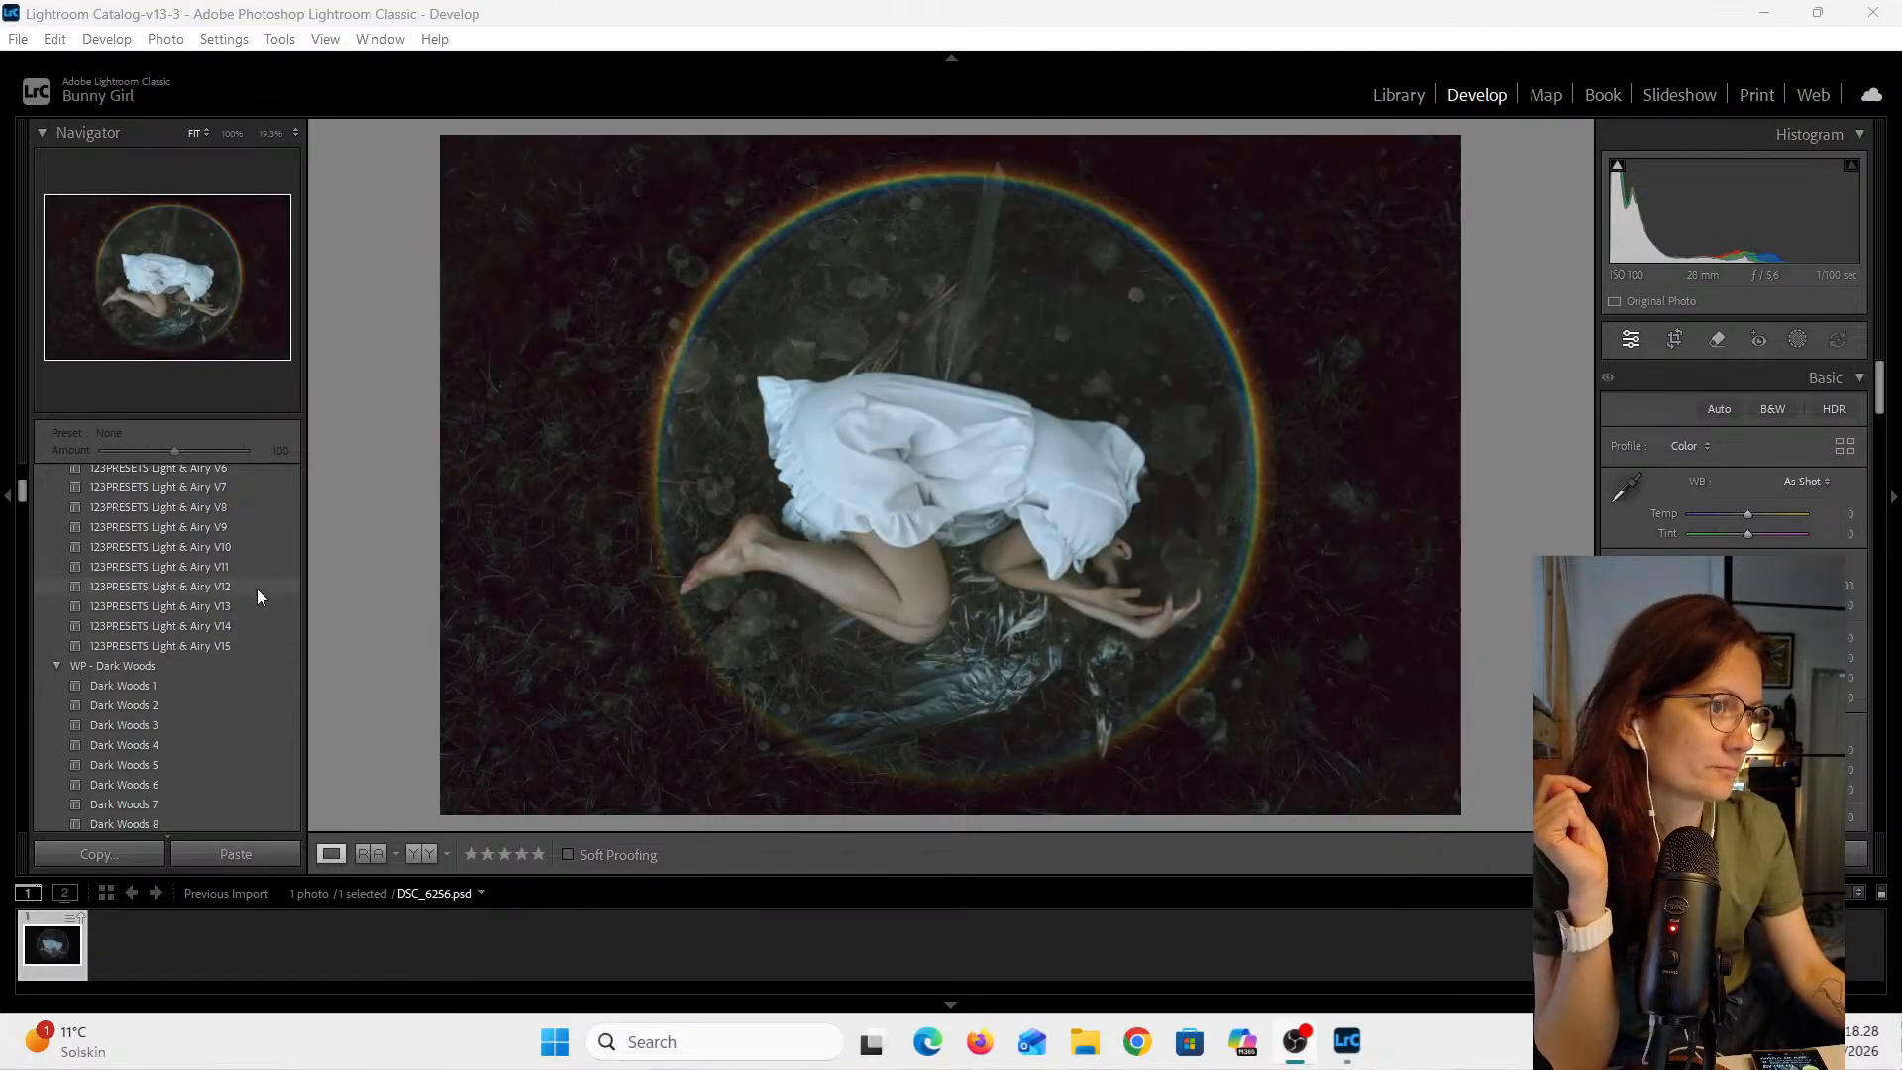
pyautogui.click(258, 588)
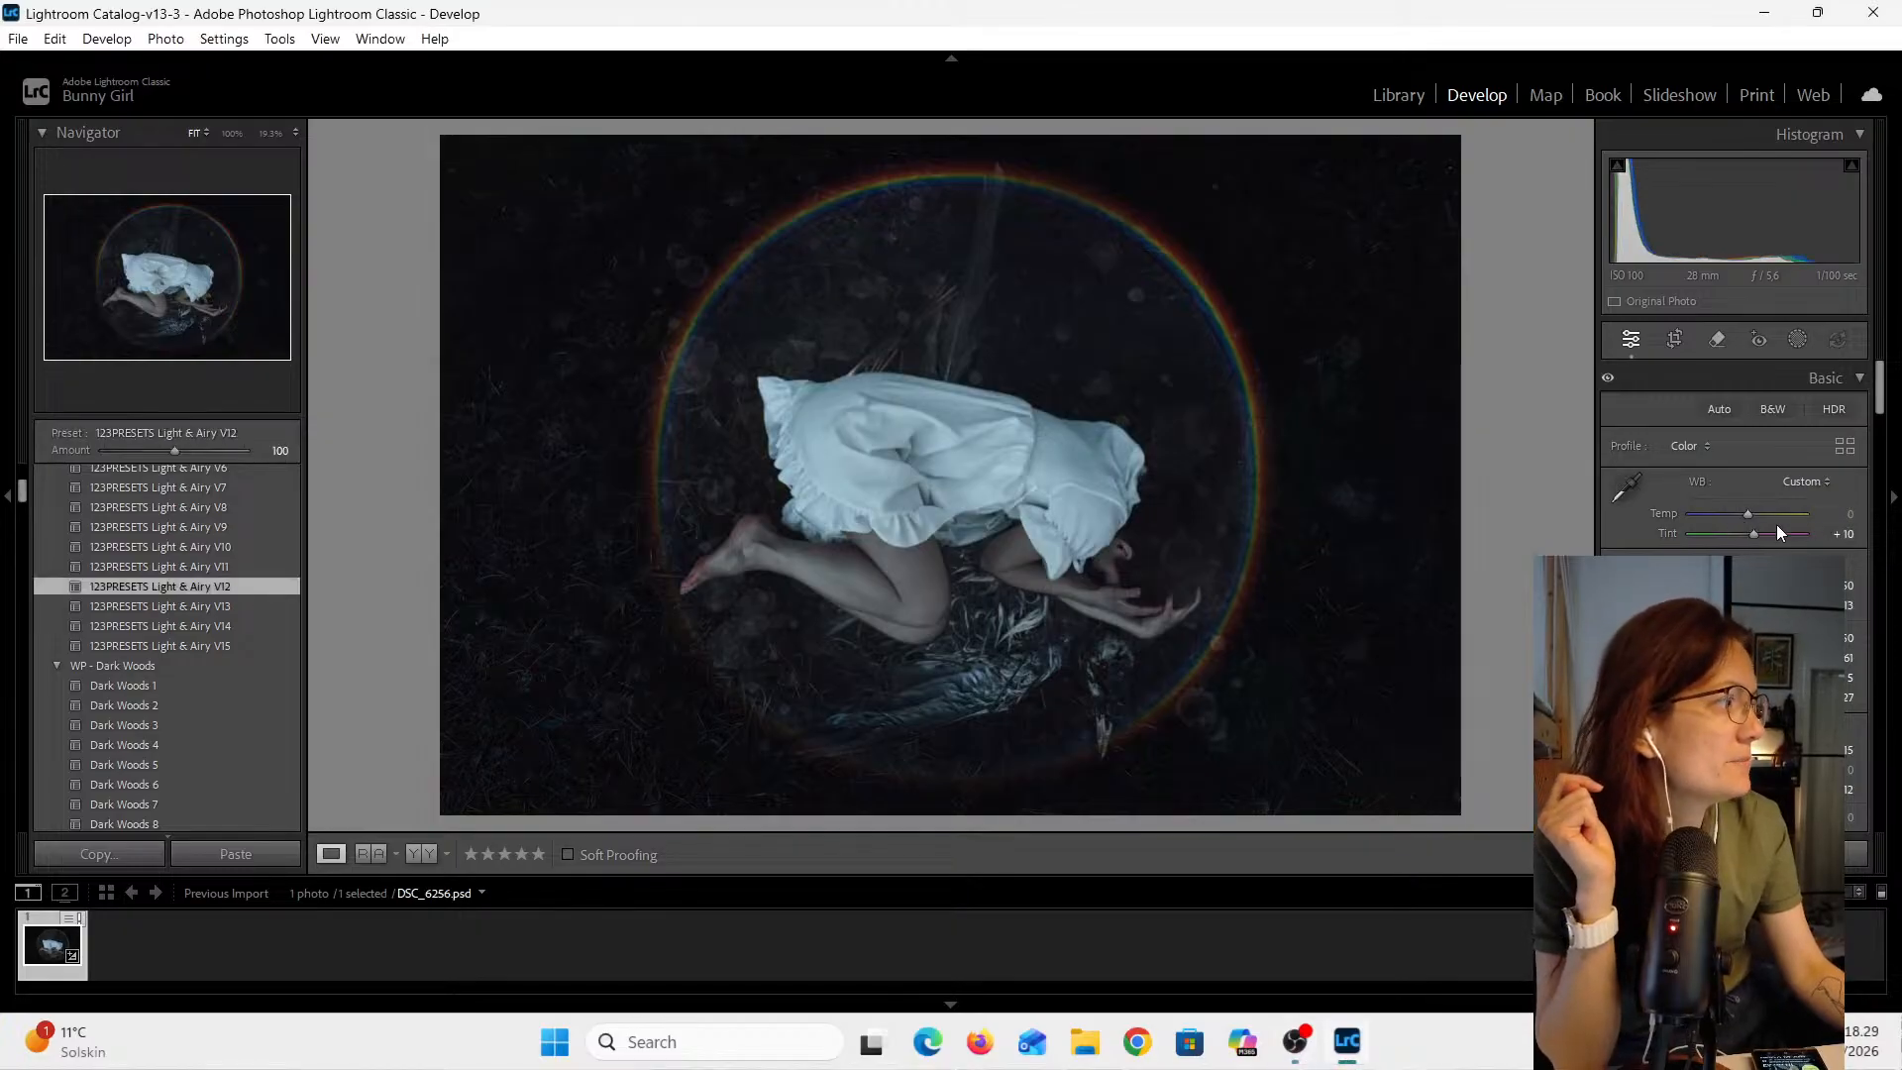
# - Set the white balance Temp value to -3
pyautogui.click(1848, 517)
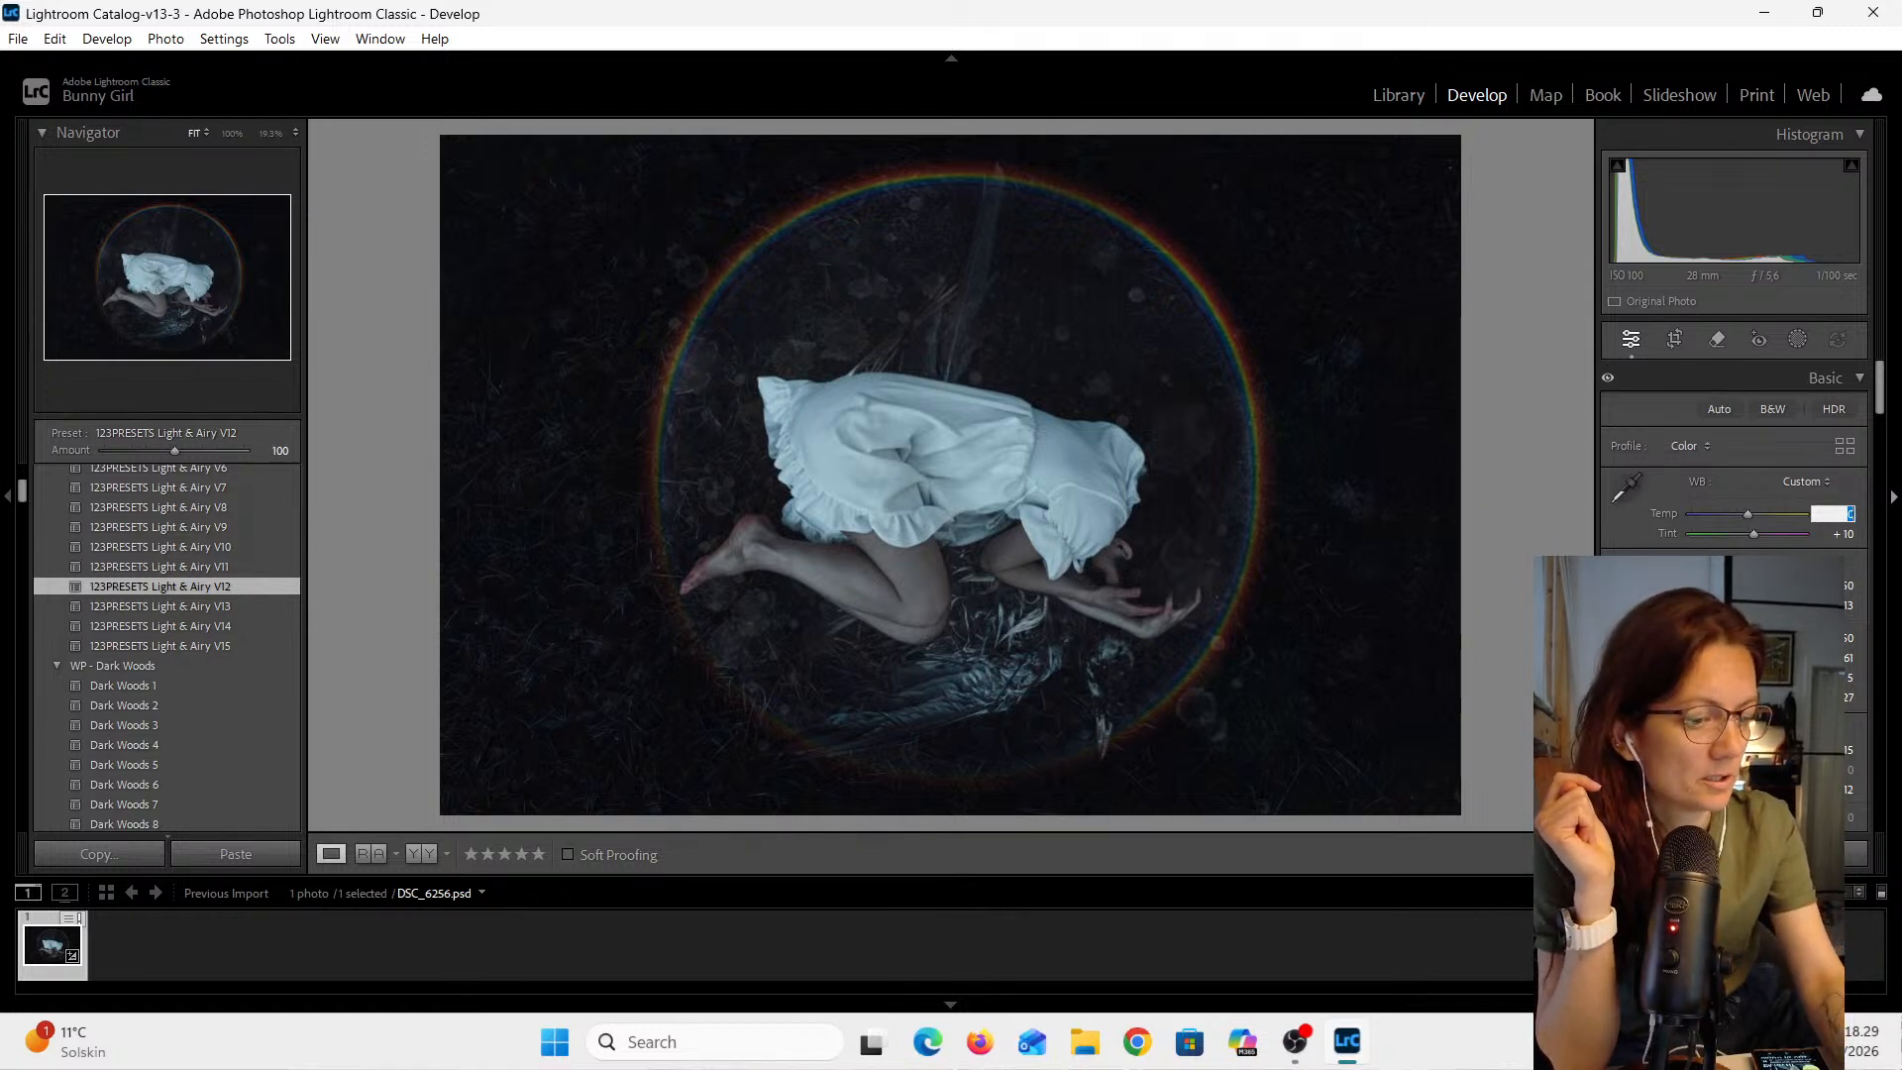
pyautogui.write('-')
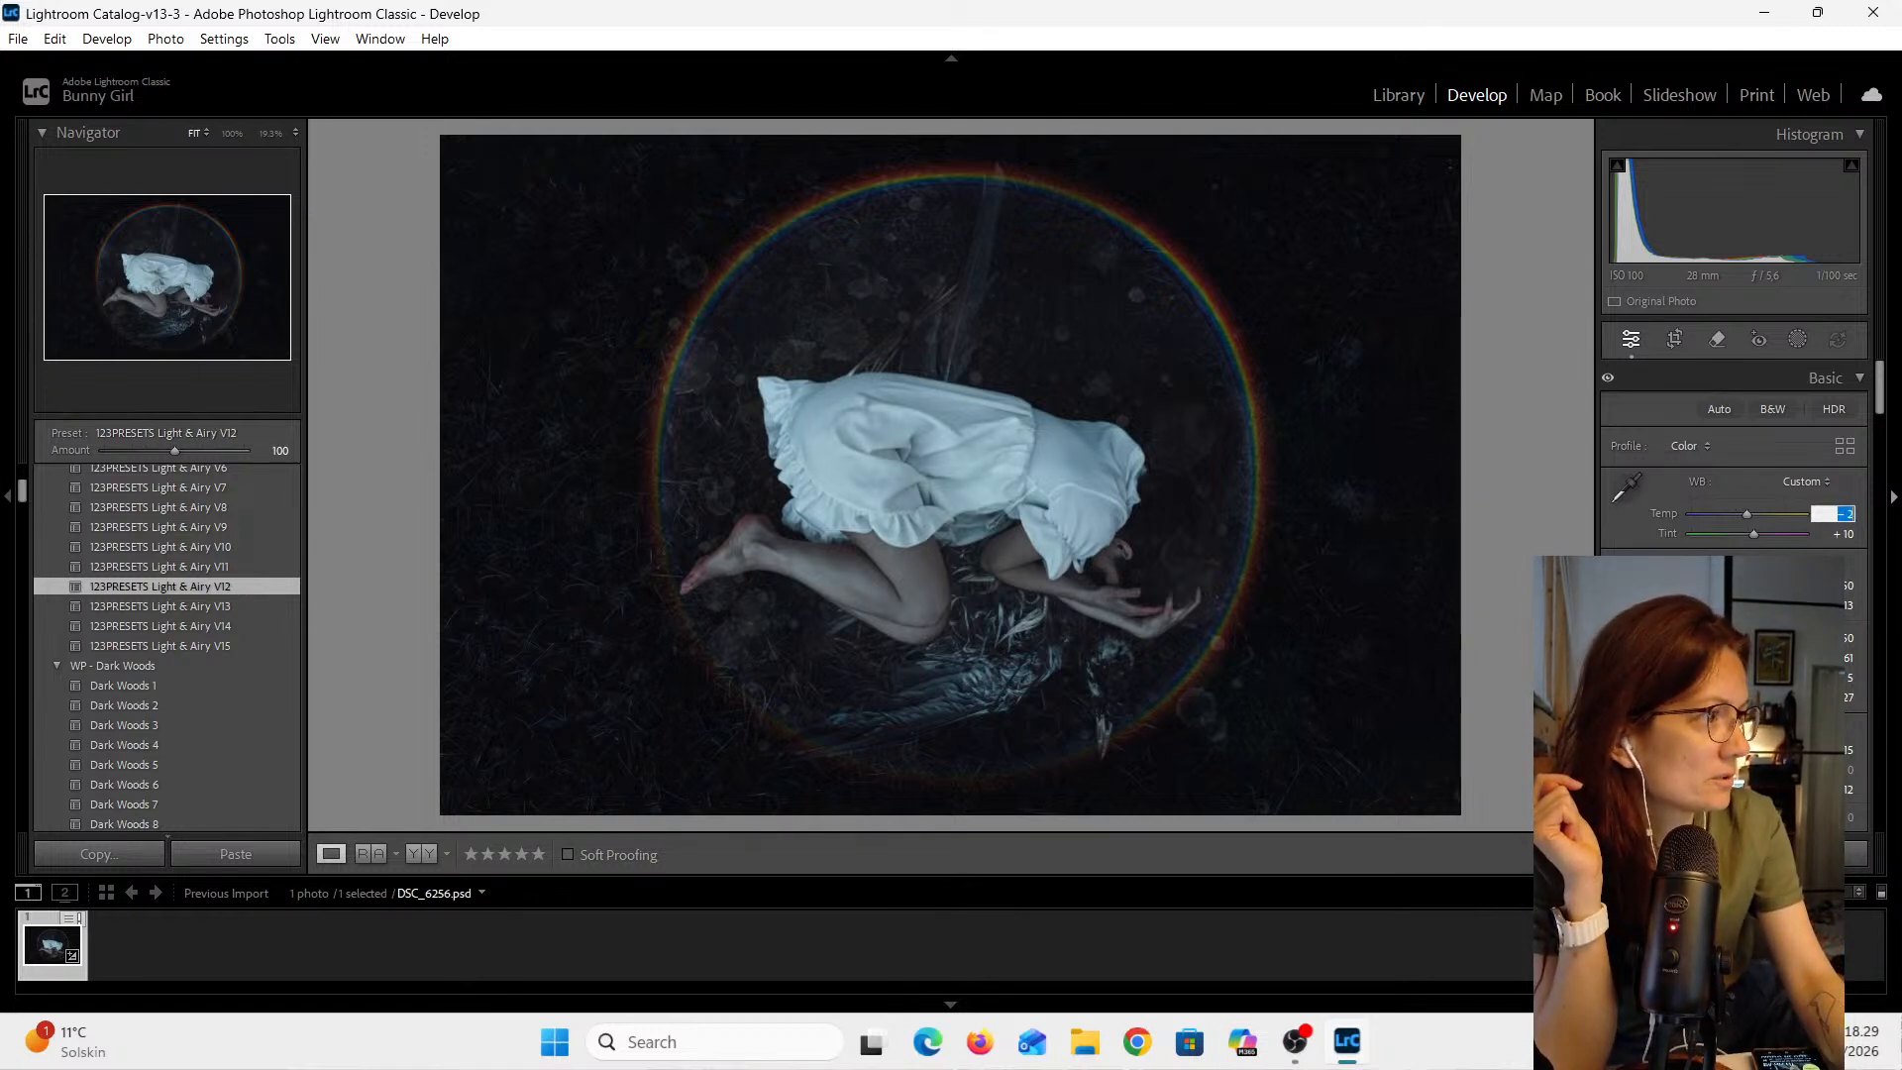
pyautogui.press('Down')
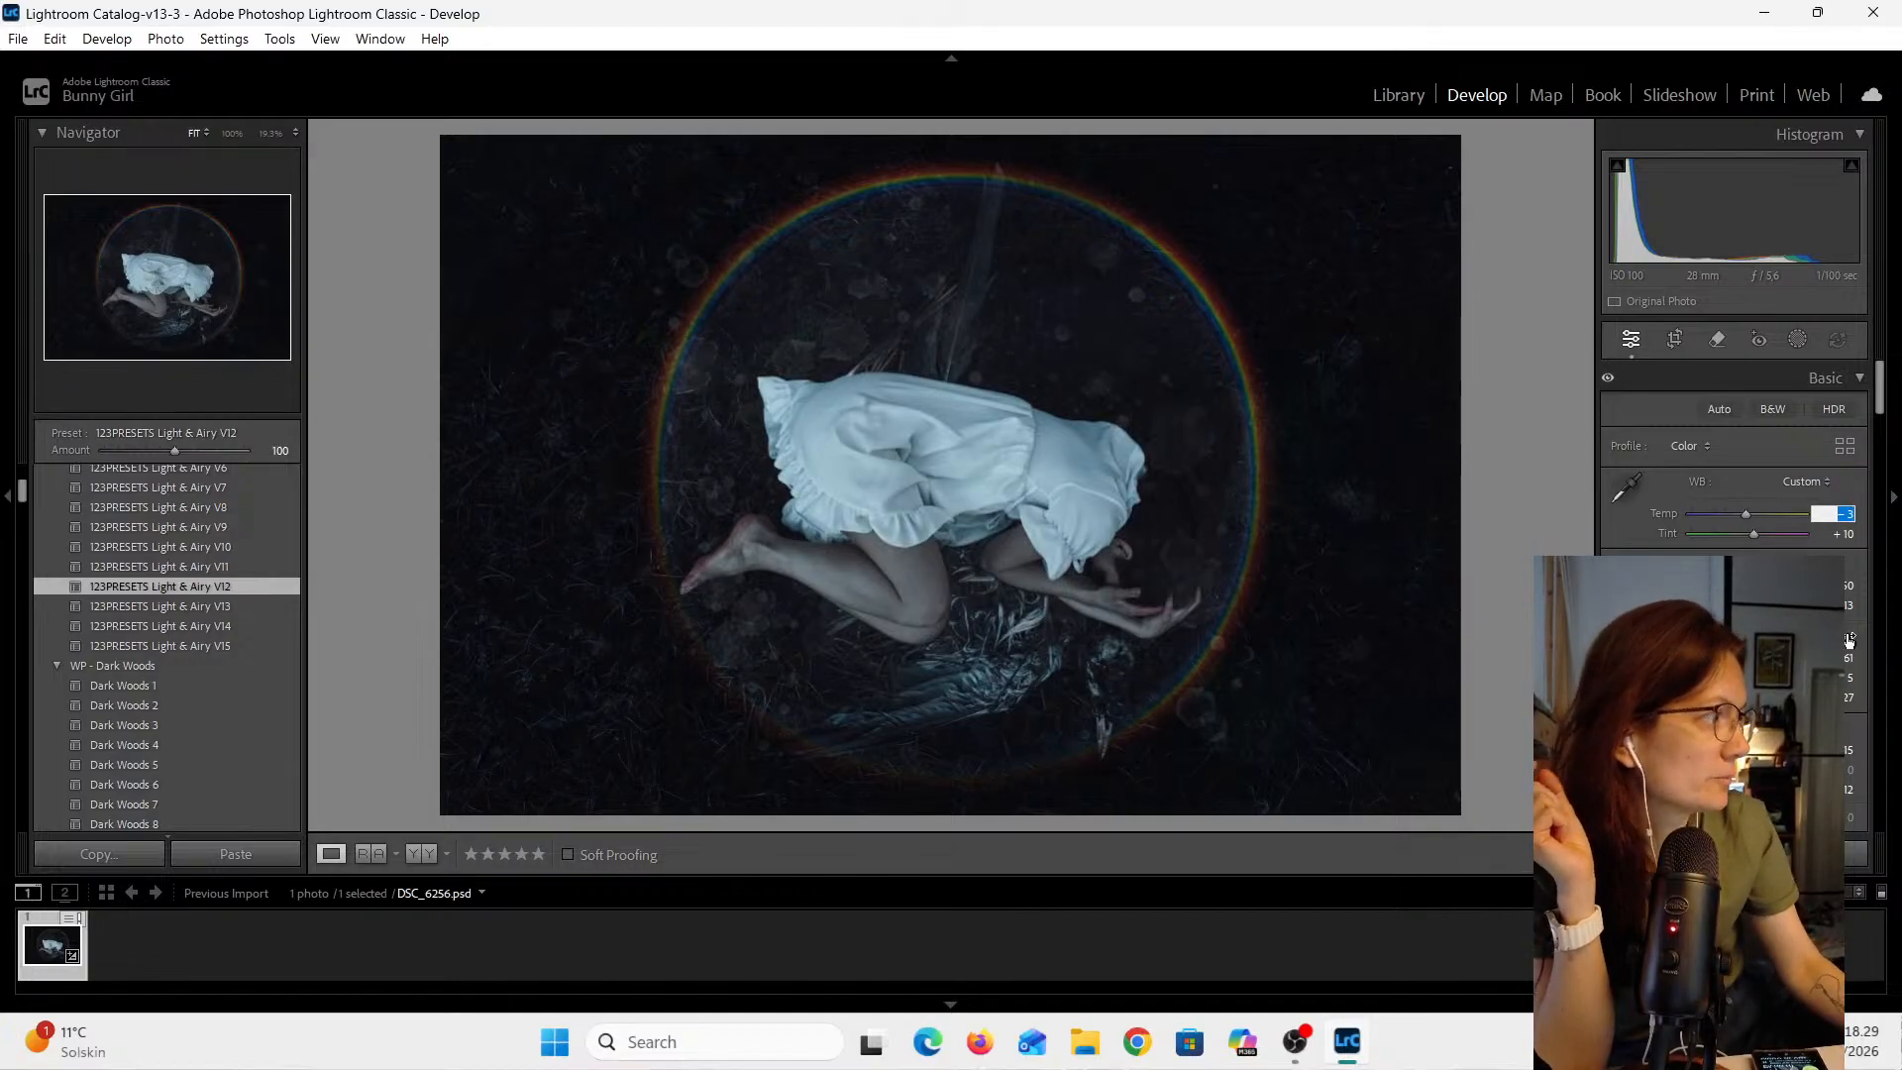
# - Raise the Exposure value to +0.70 in the Basic panel
pyautogui.click(1850, 586)
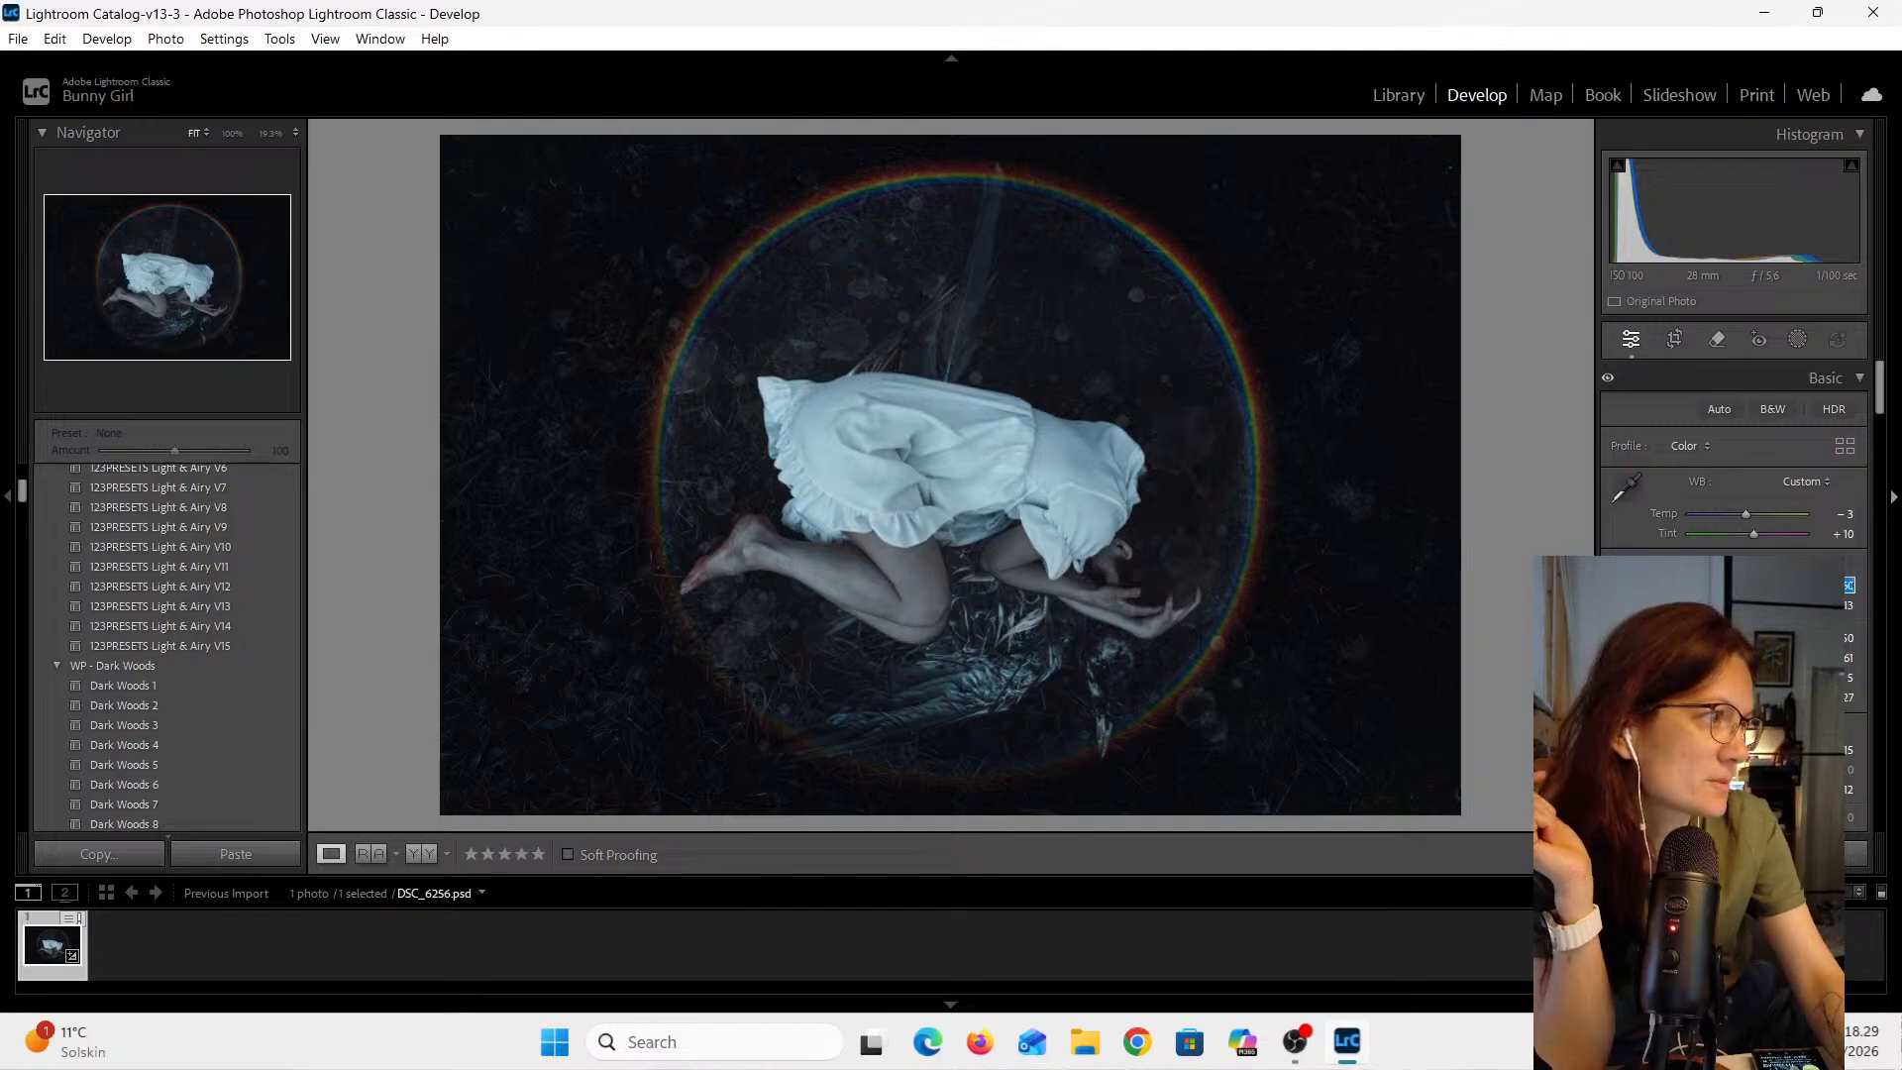
pyautogui.press('Up')
pyautogui.press('Up')
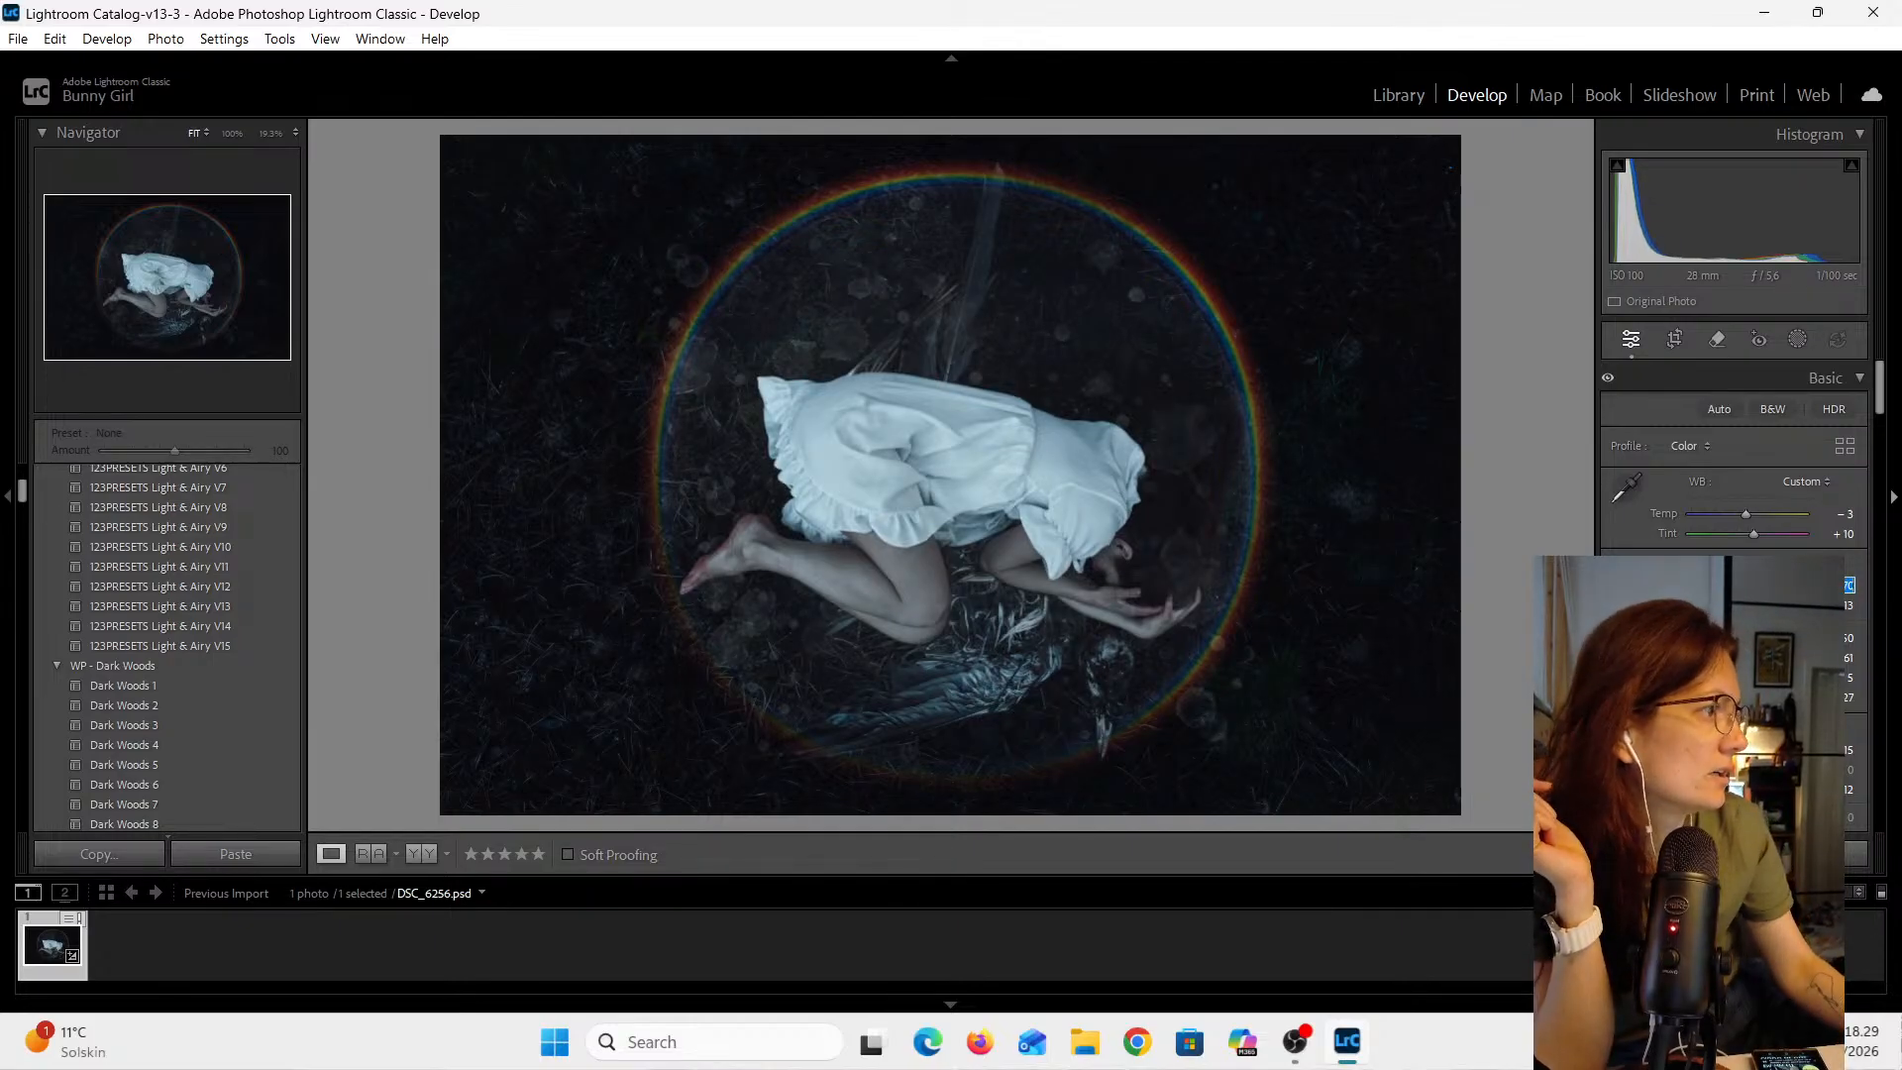
pyautogui.press('Tab')
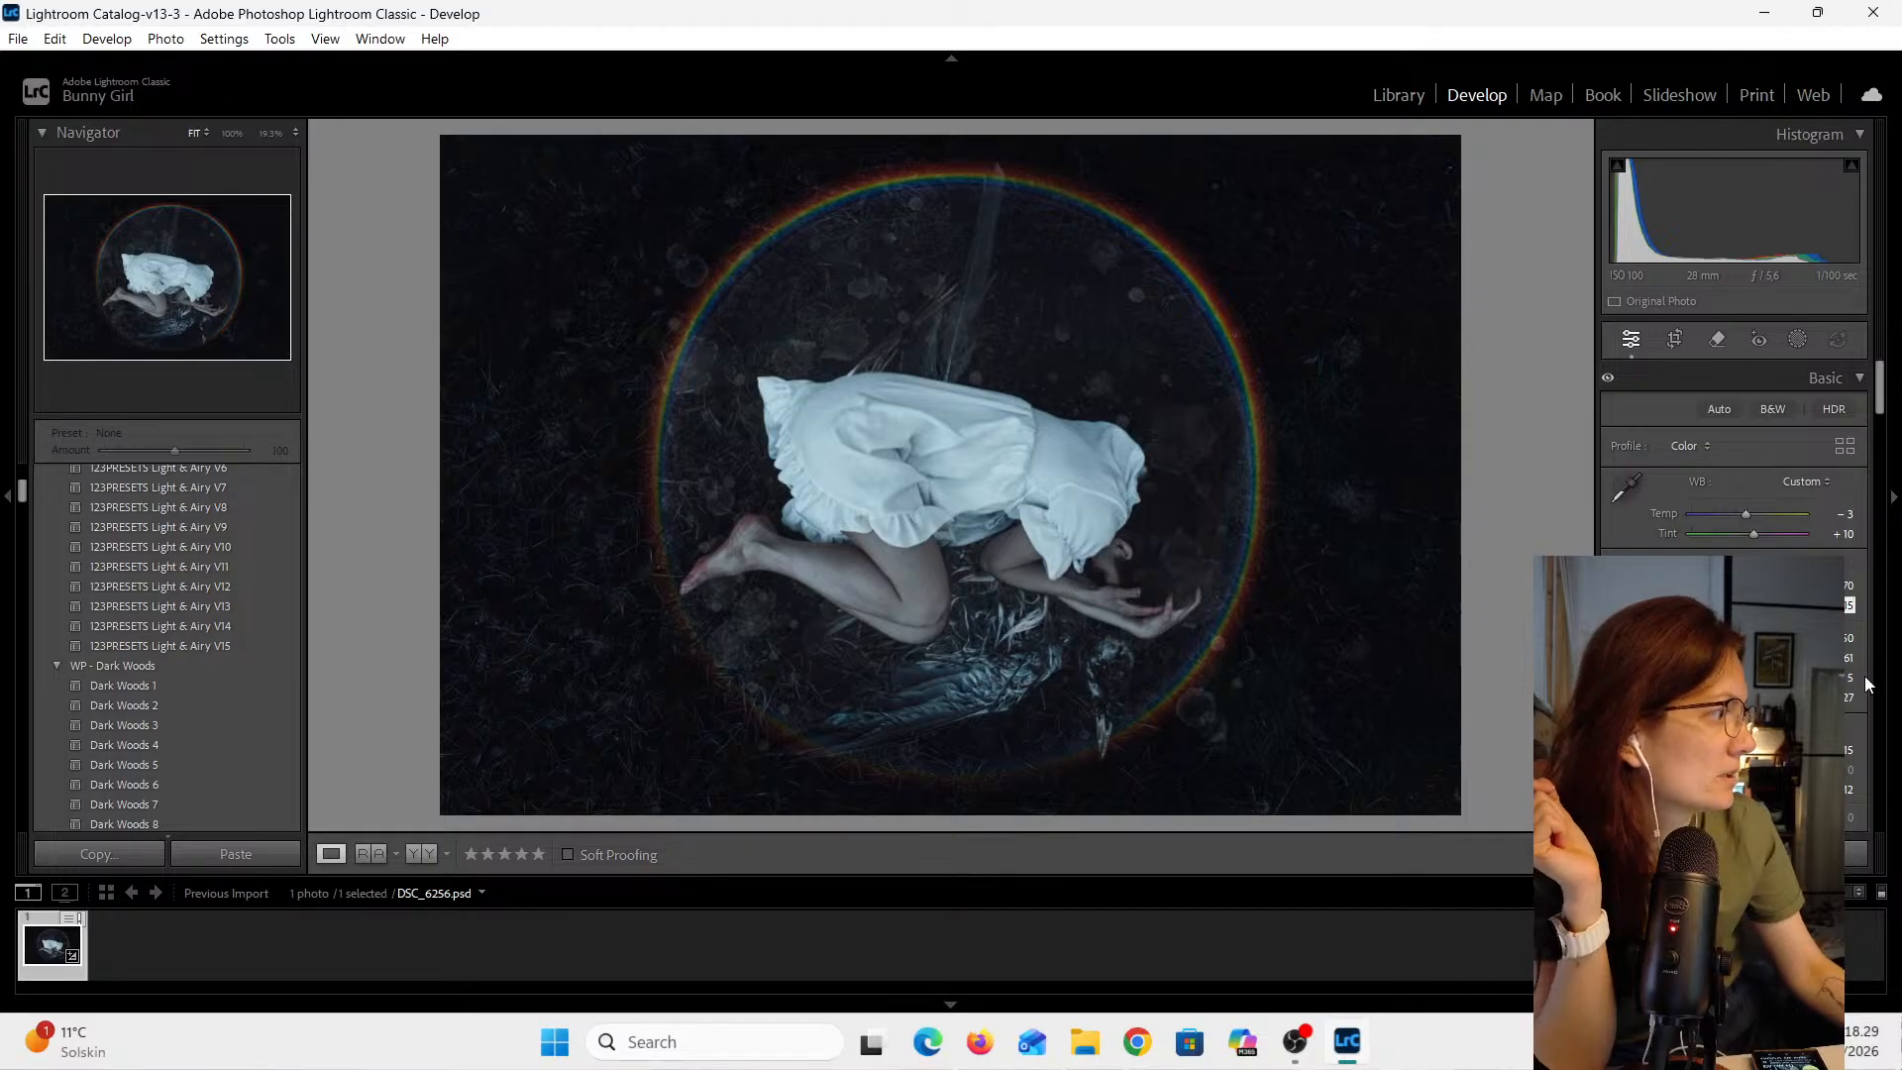
# - Set a further Basic panel slider value to 5
pyautogui.scroll(-2, 1867, 684)
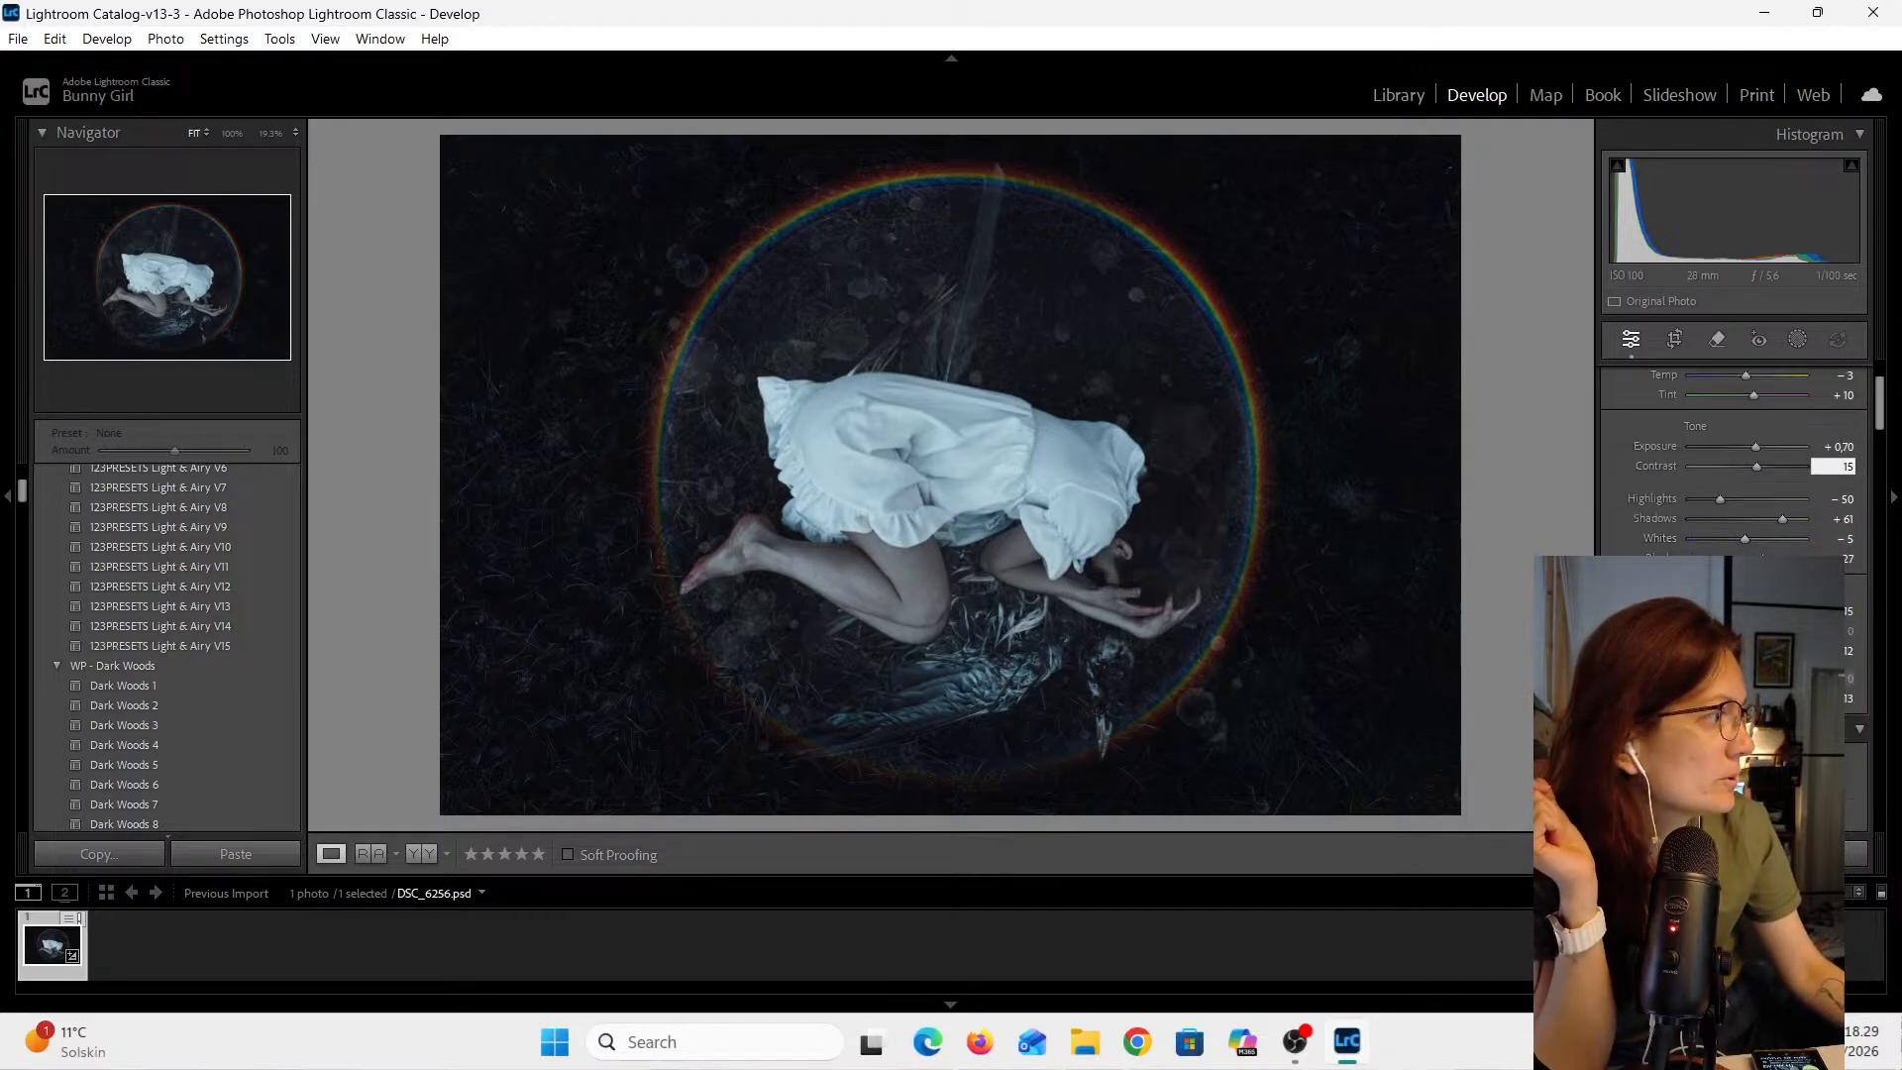
pyautogui.click(1846, 699)
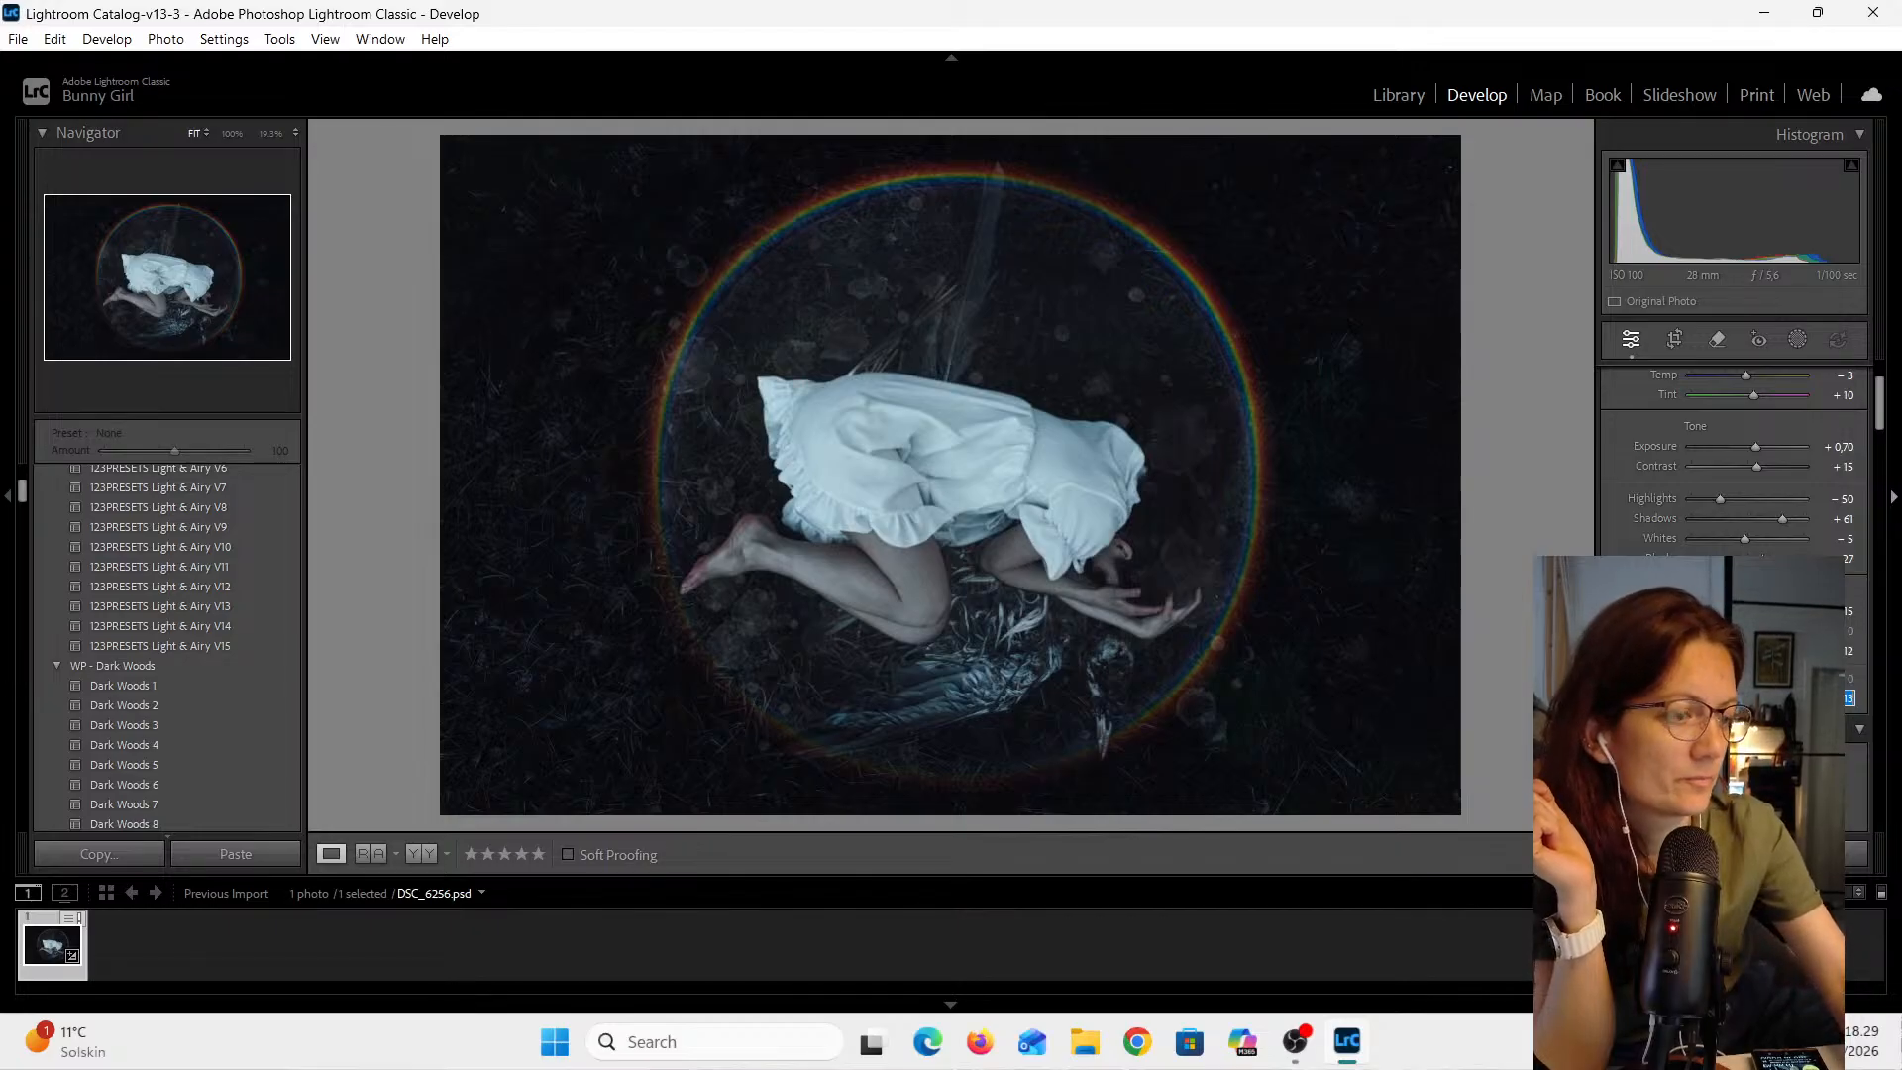
pyautogui.write('5')
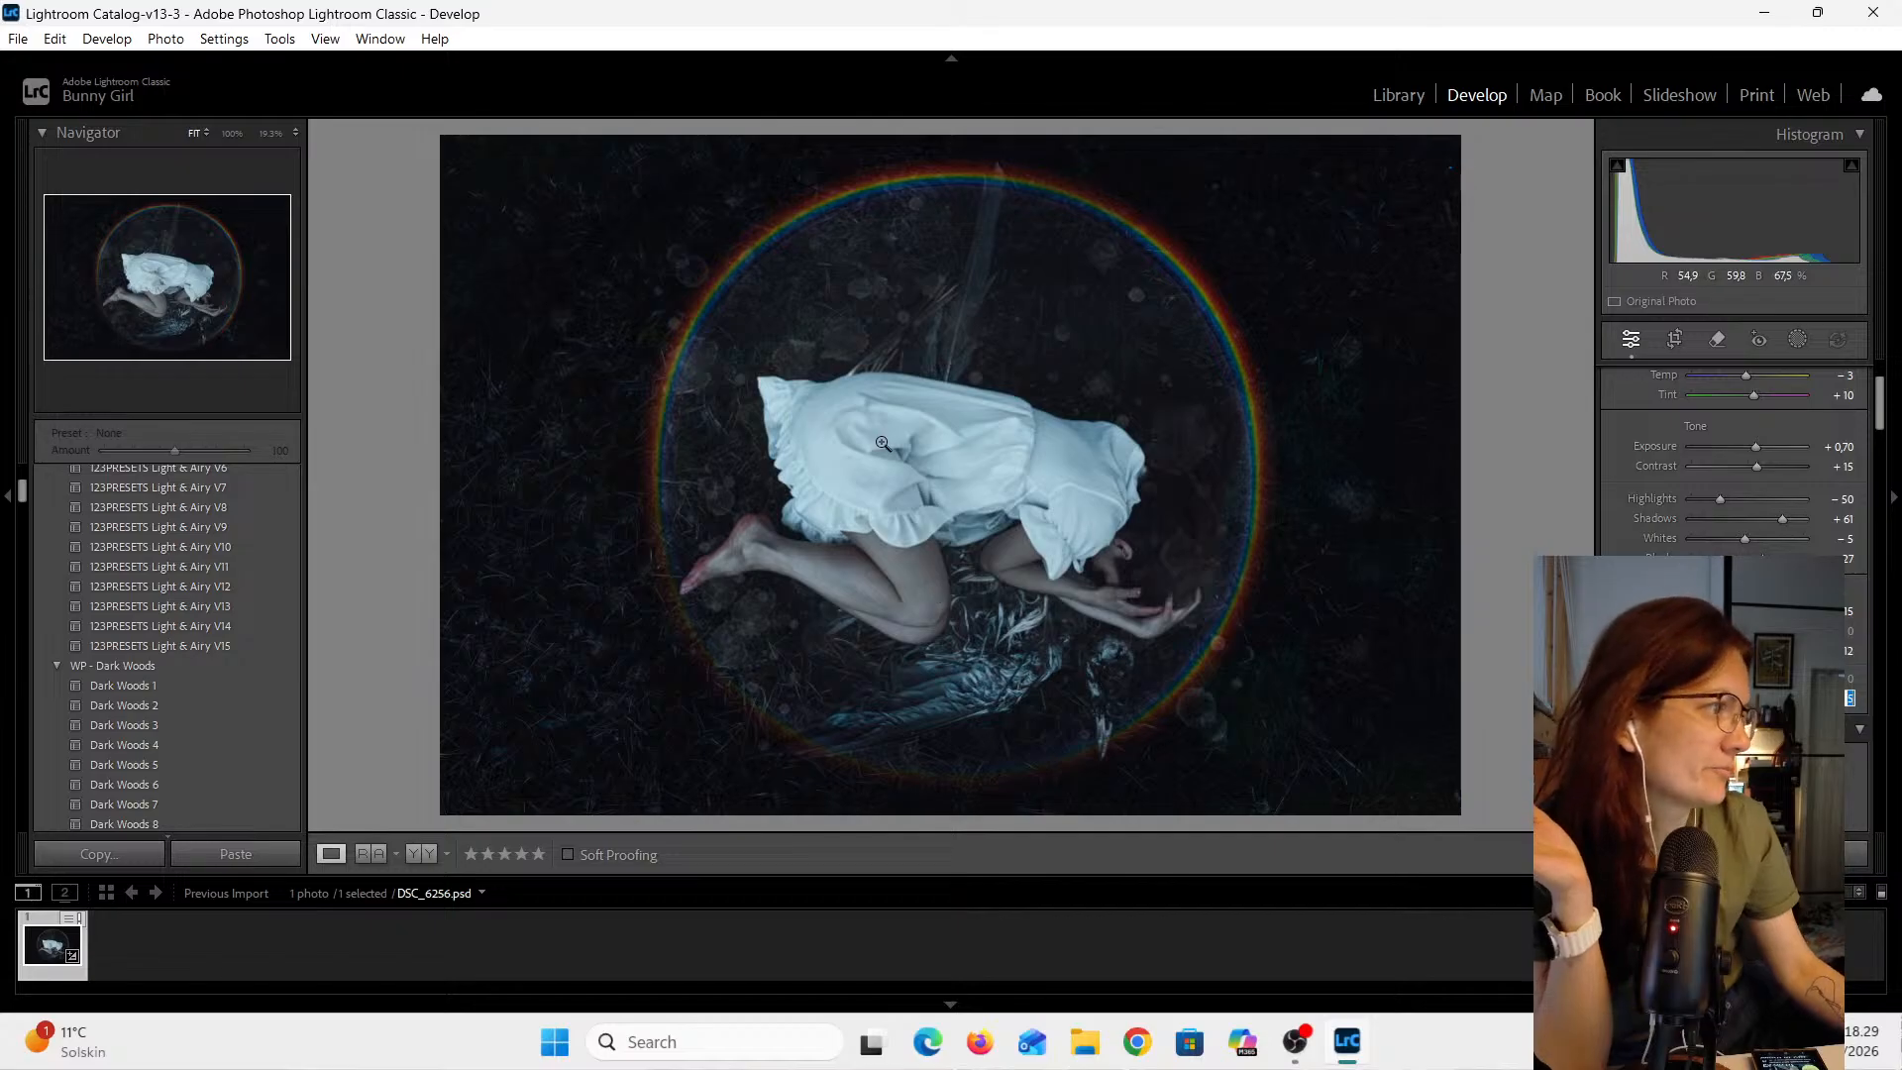
# - Inspect the photo up close, then set the Vibrance value to 0
pyautogui.click(1132, 559)
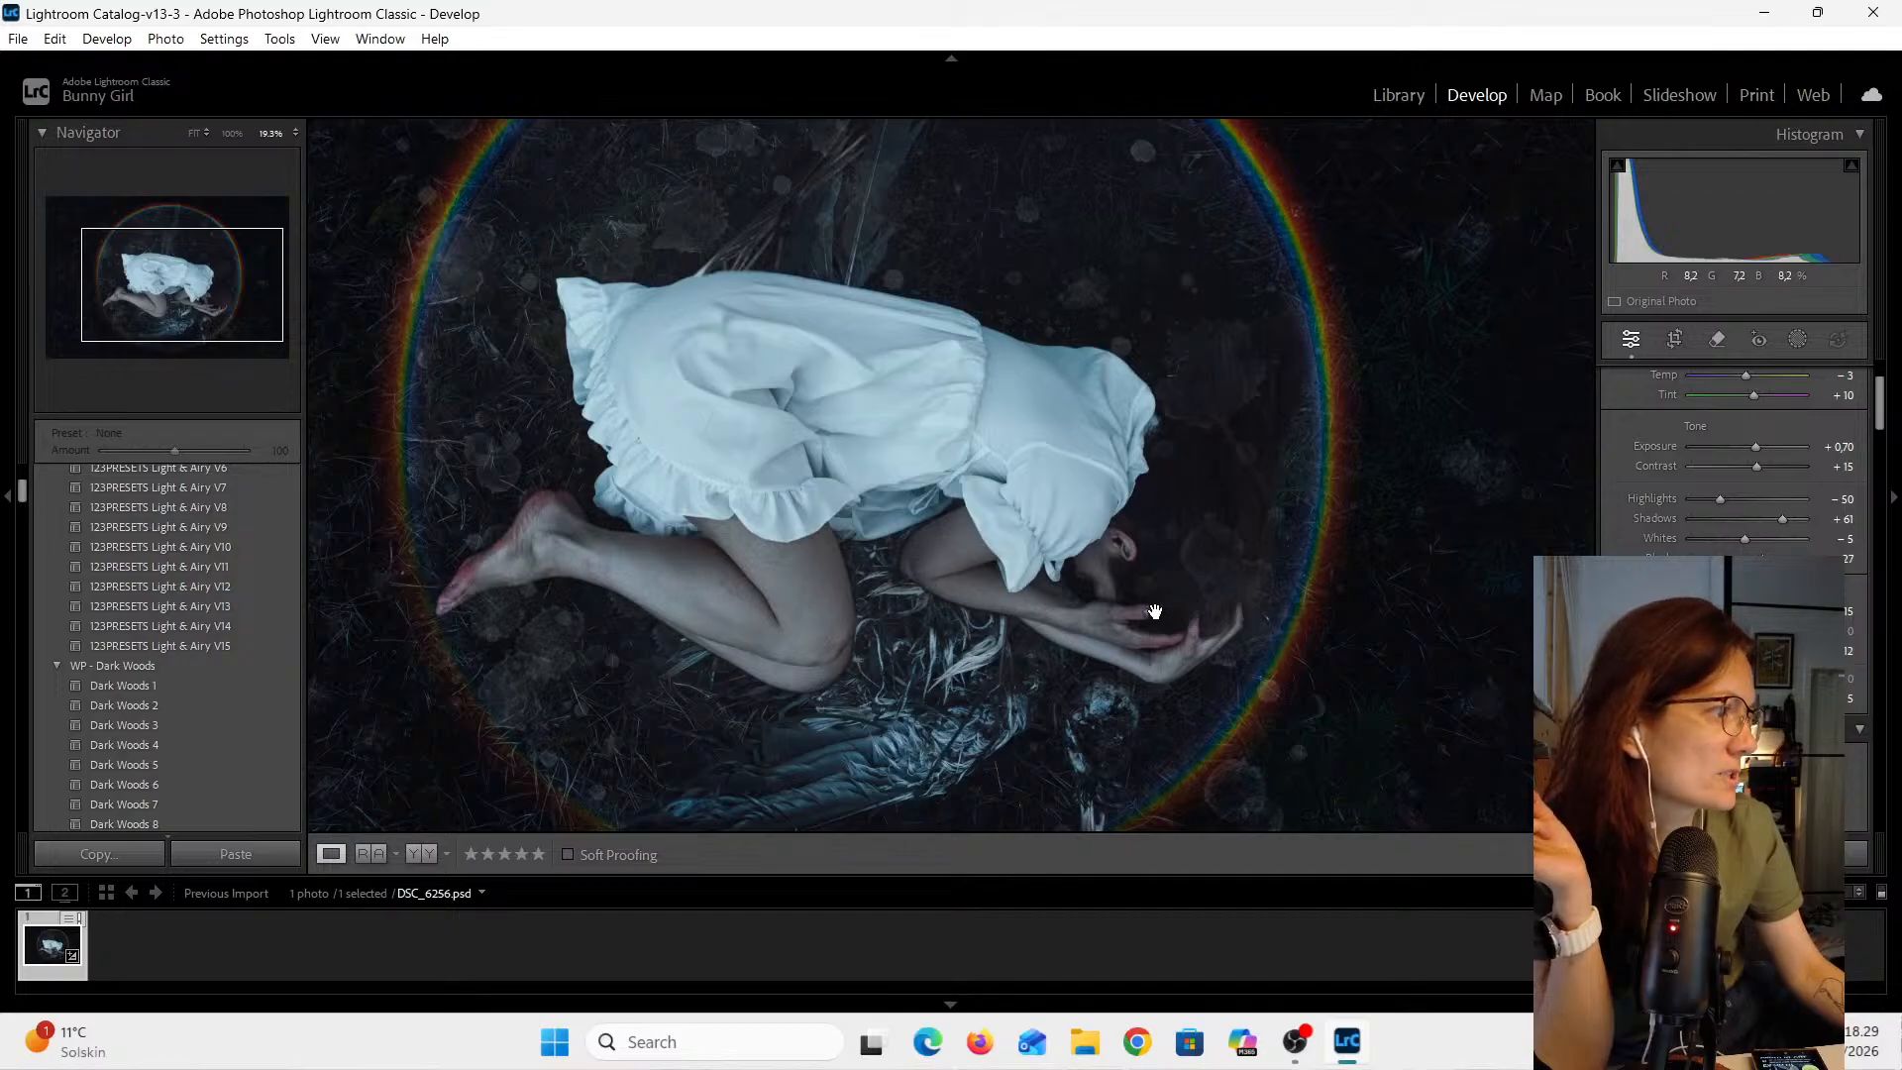
pyautogui.scroll(-2, 1152, 610)
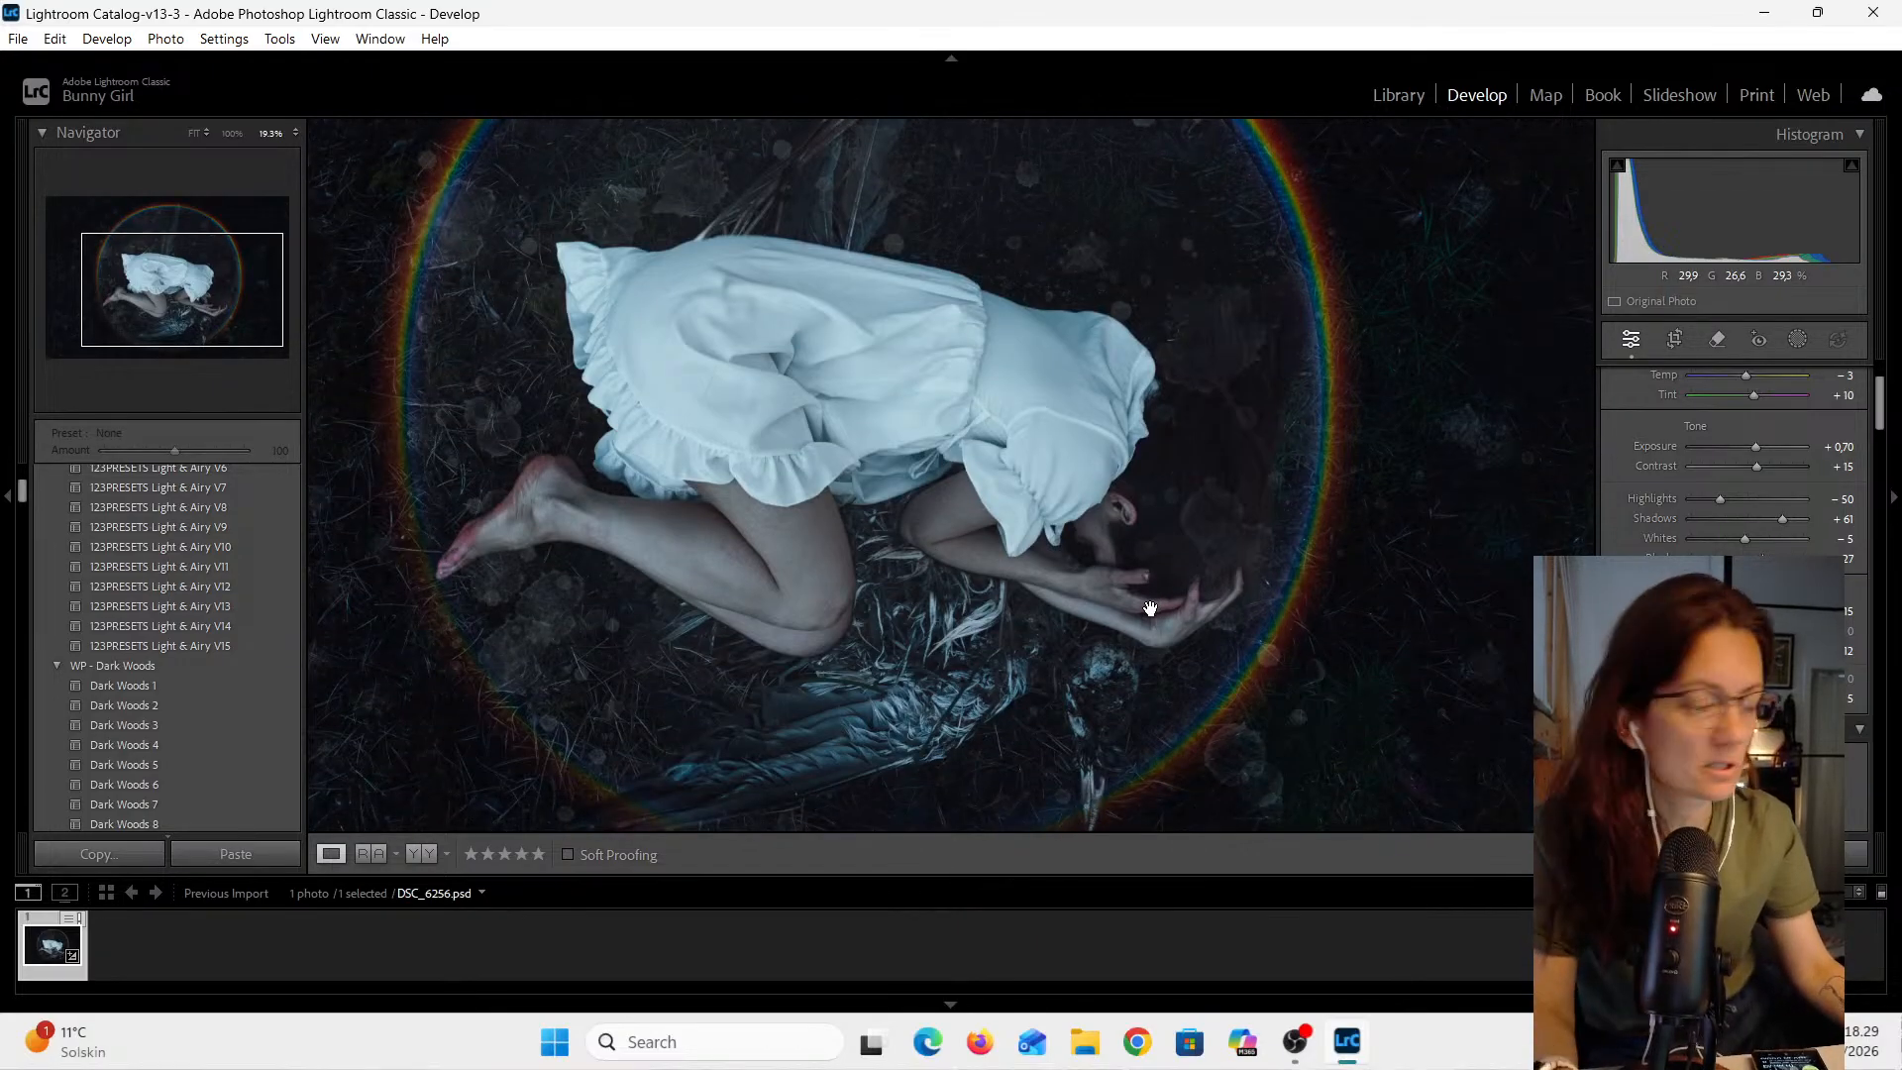
pyautogui.scroll(-4, 1149, 609)
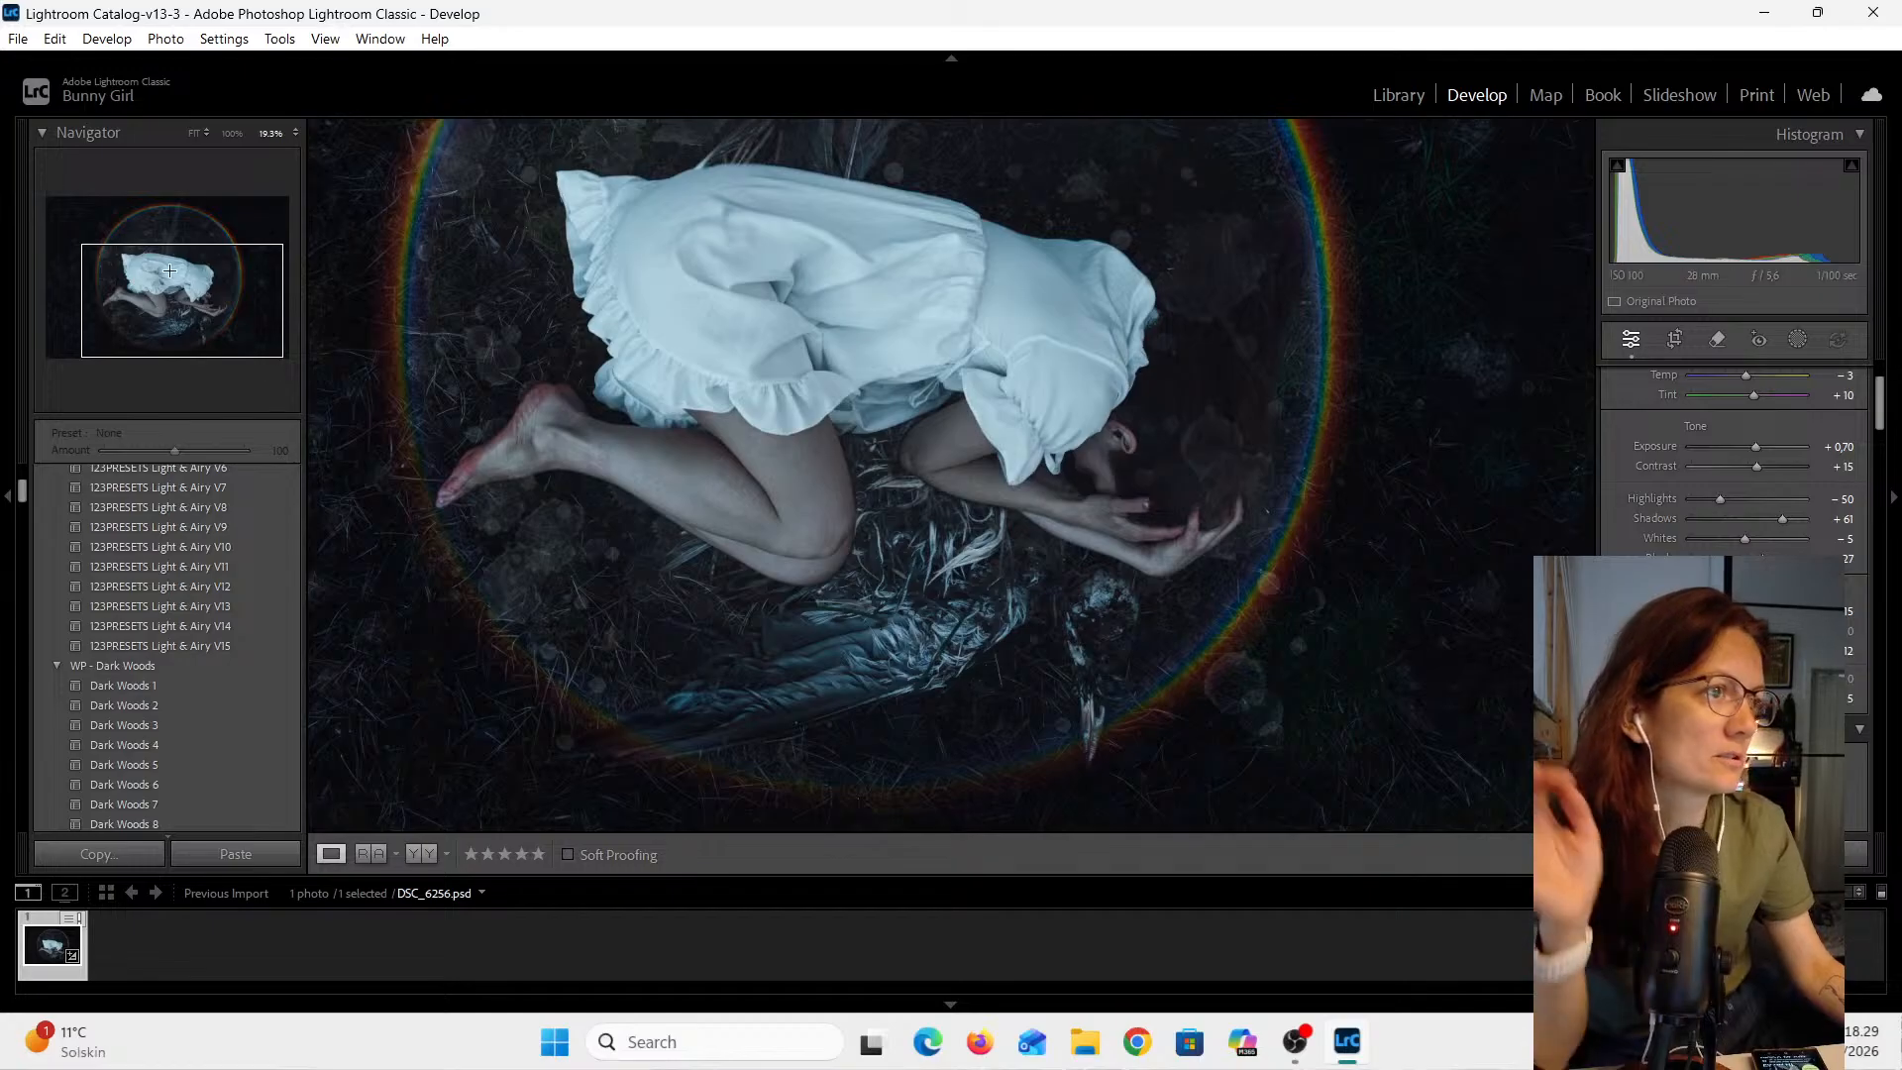
pyautogui.click(1096, 477)
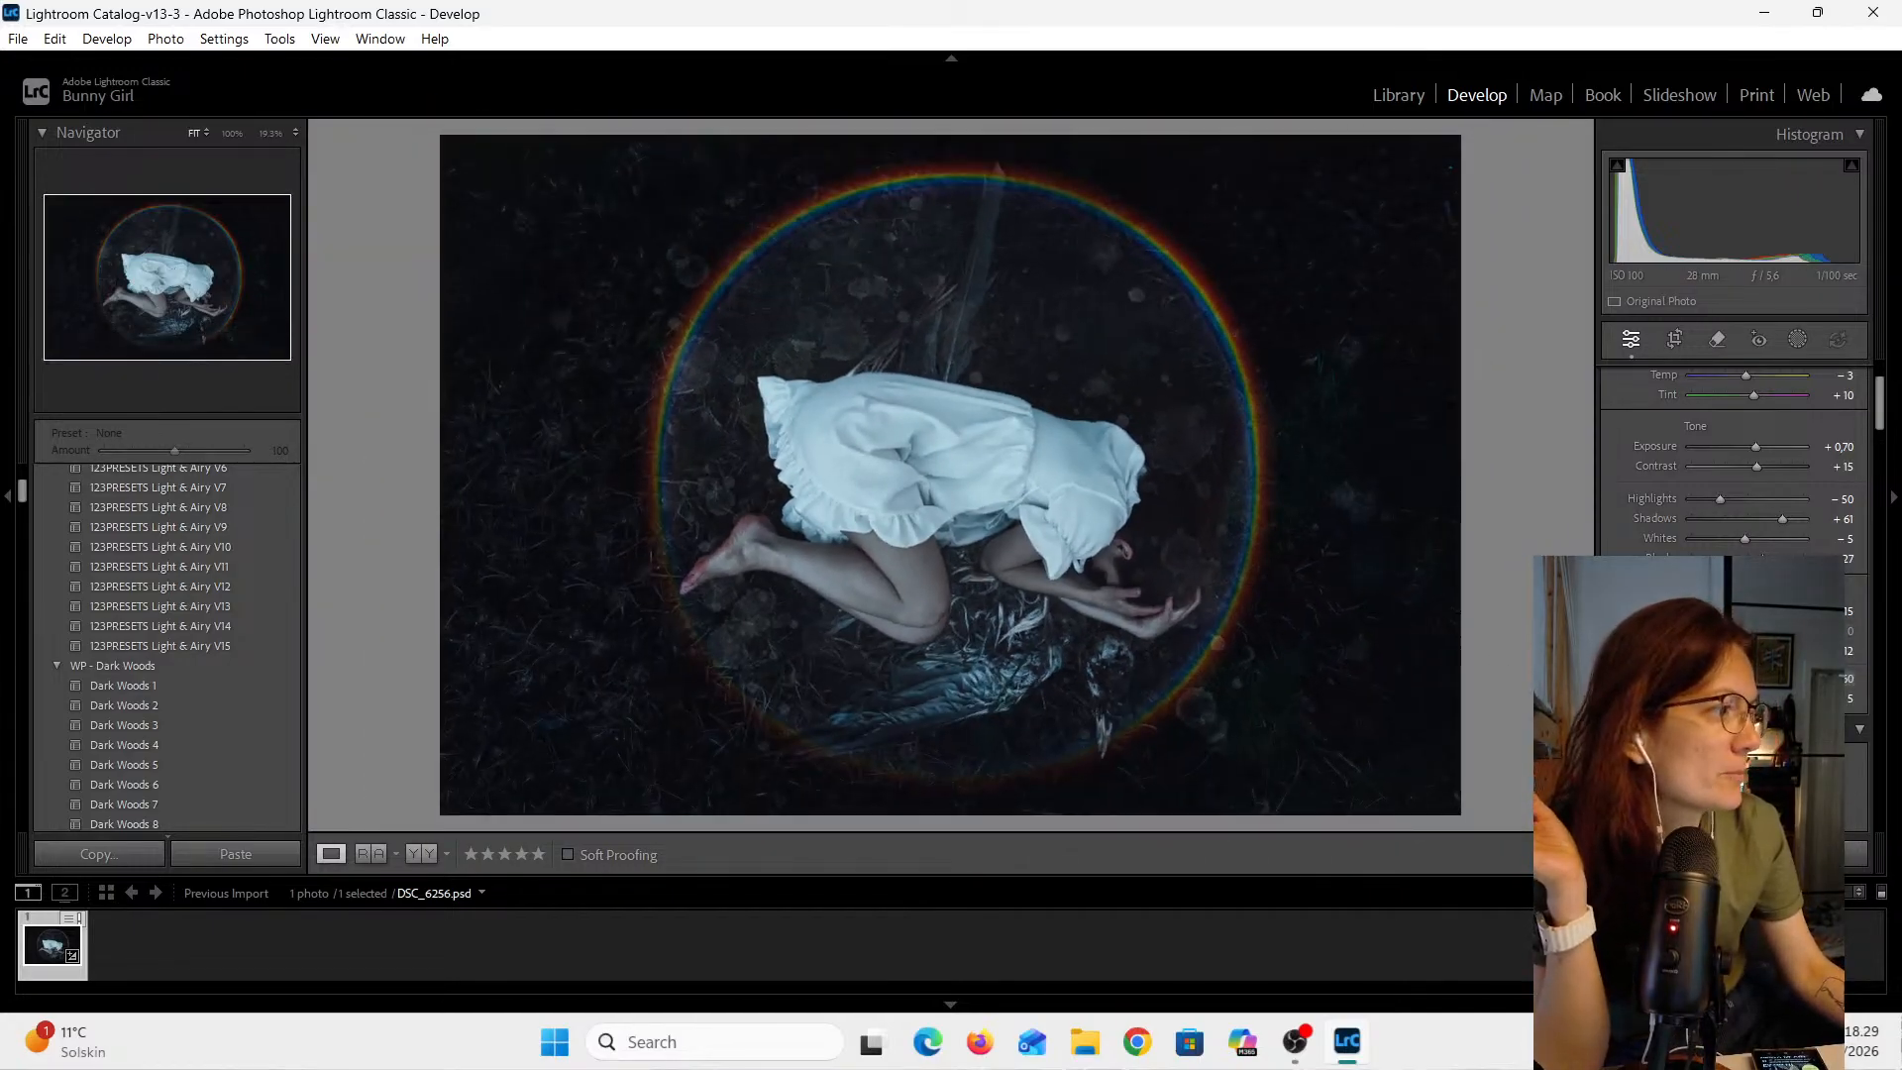
pyautogui.moveTo(1748, 679)
pyautogui.mouseDown()
pyautogui.moveTo(1854, 680)
pyautogui.moveTo(1719, 682)
pyautogui.moveTo(1747, 681)
pyautogui.mouseUp()
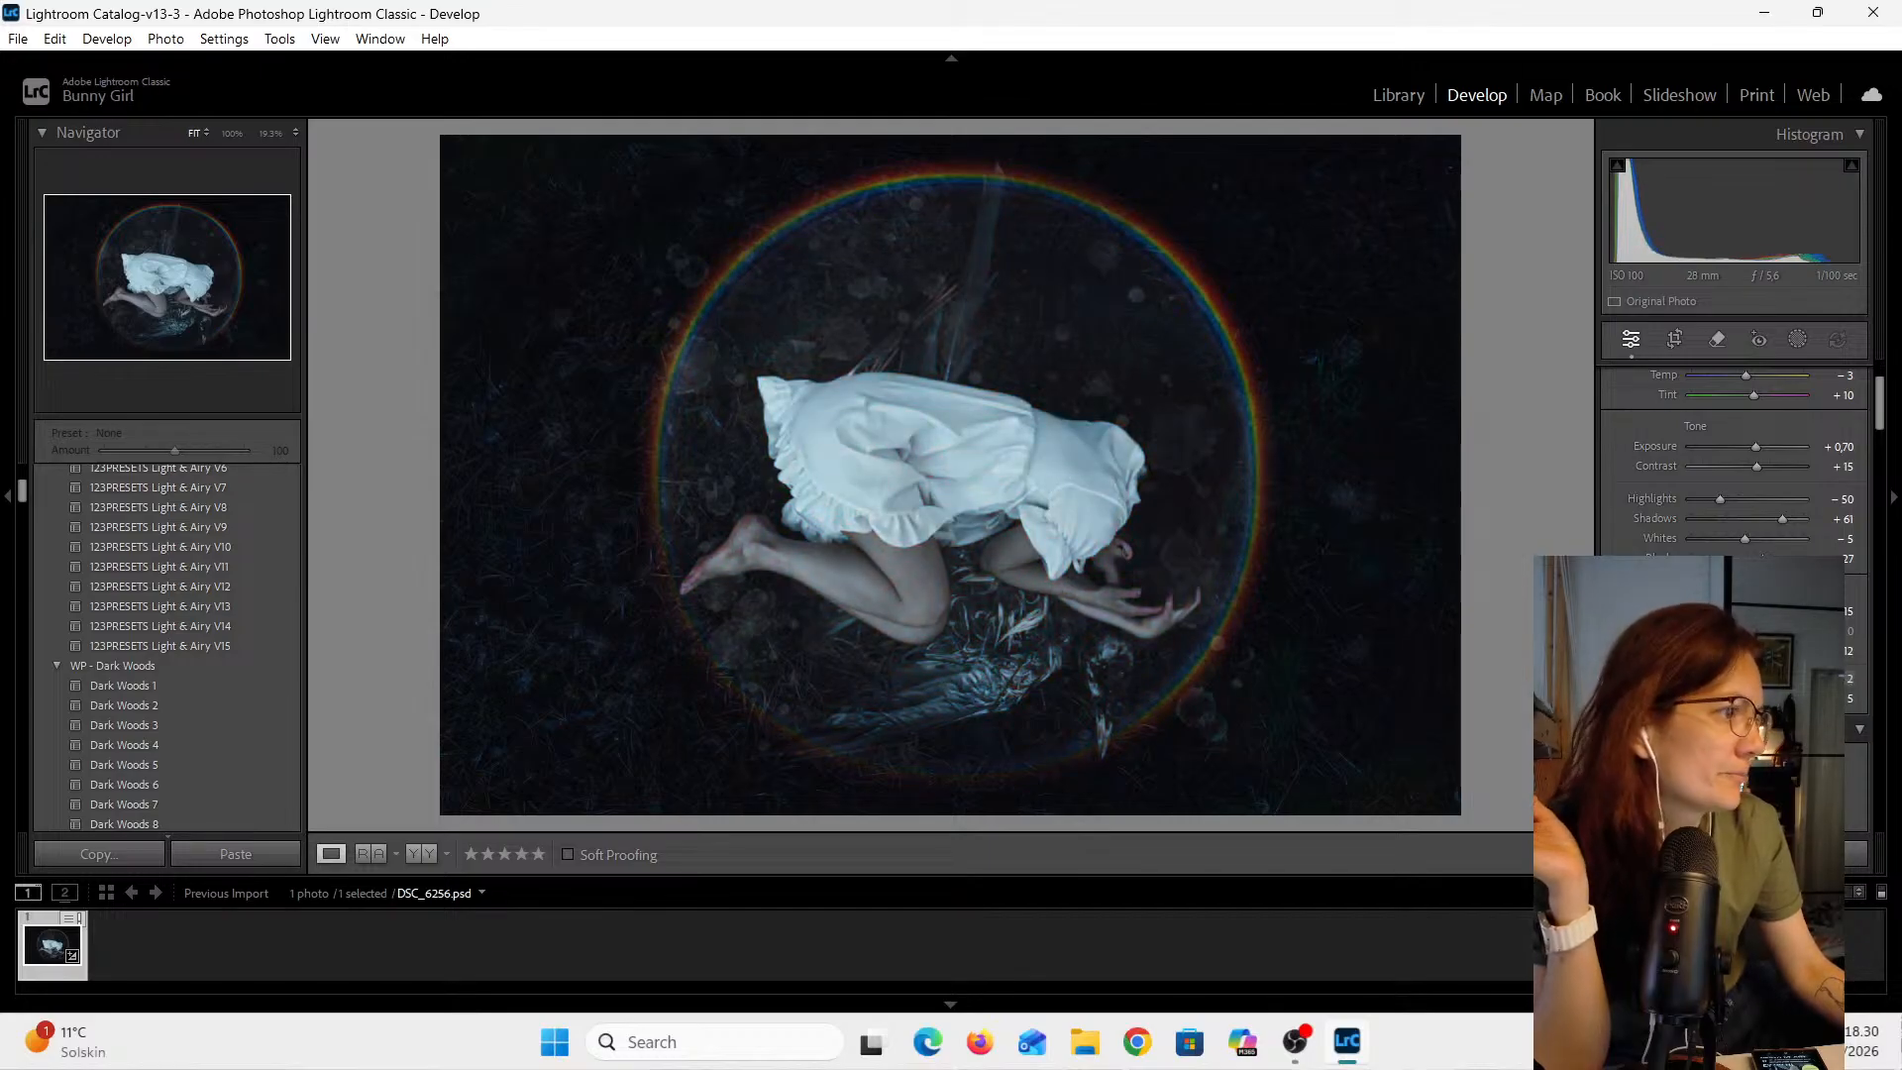
pyautogui.moveTo(1724, 679); pyautogui.dragTo(1741, 679)
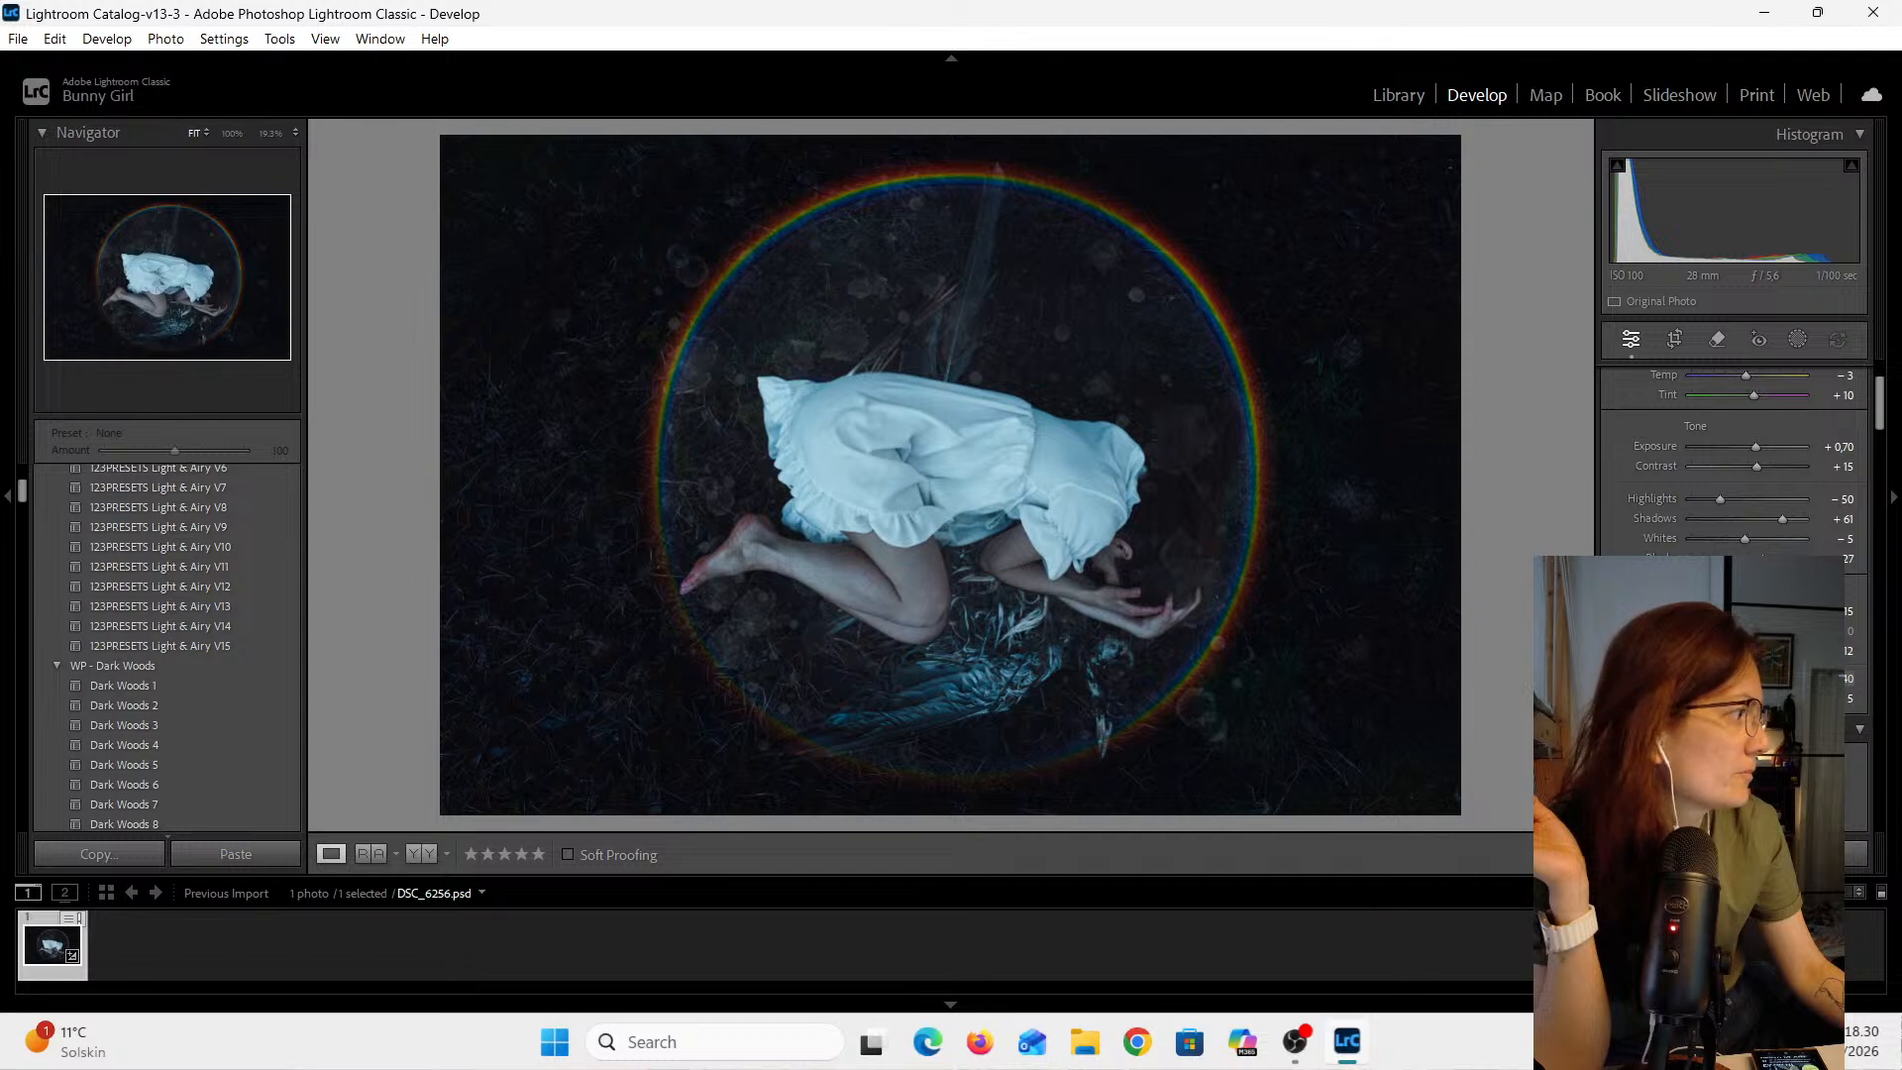
pyautogui.click(1849, 684)
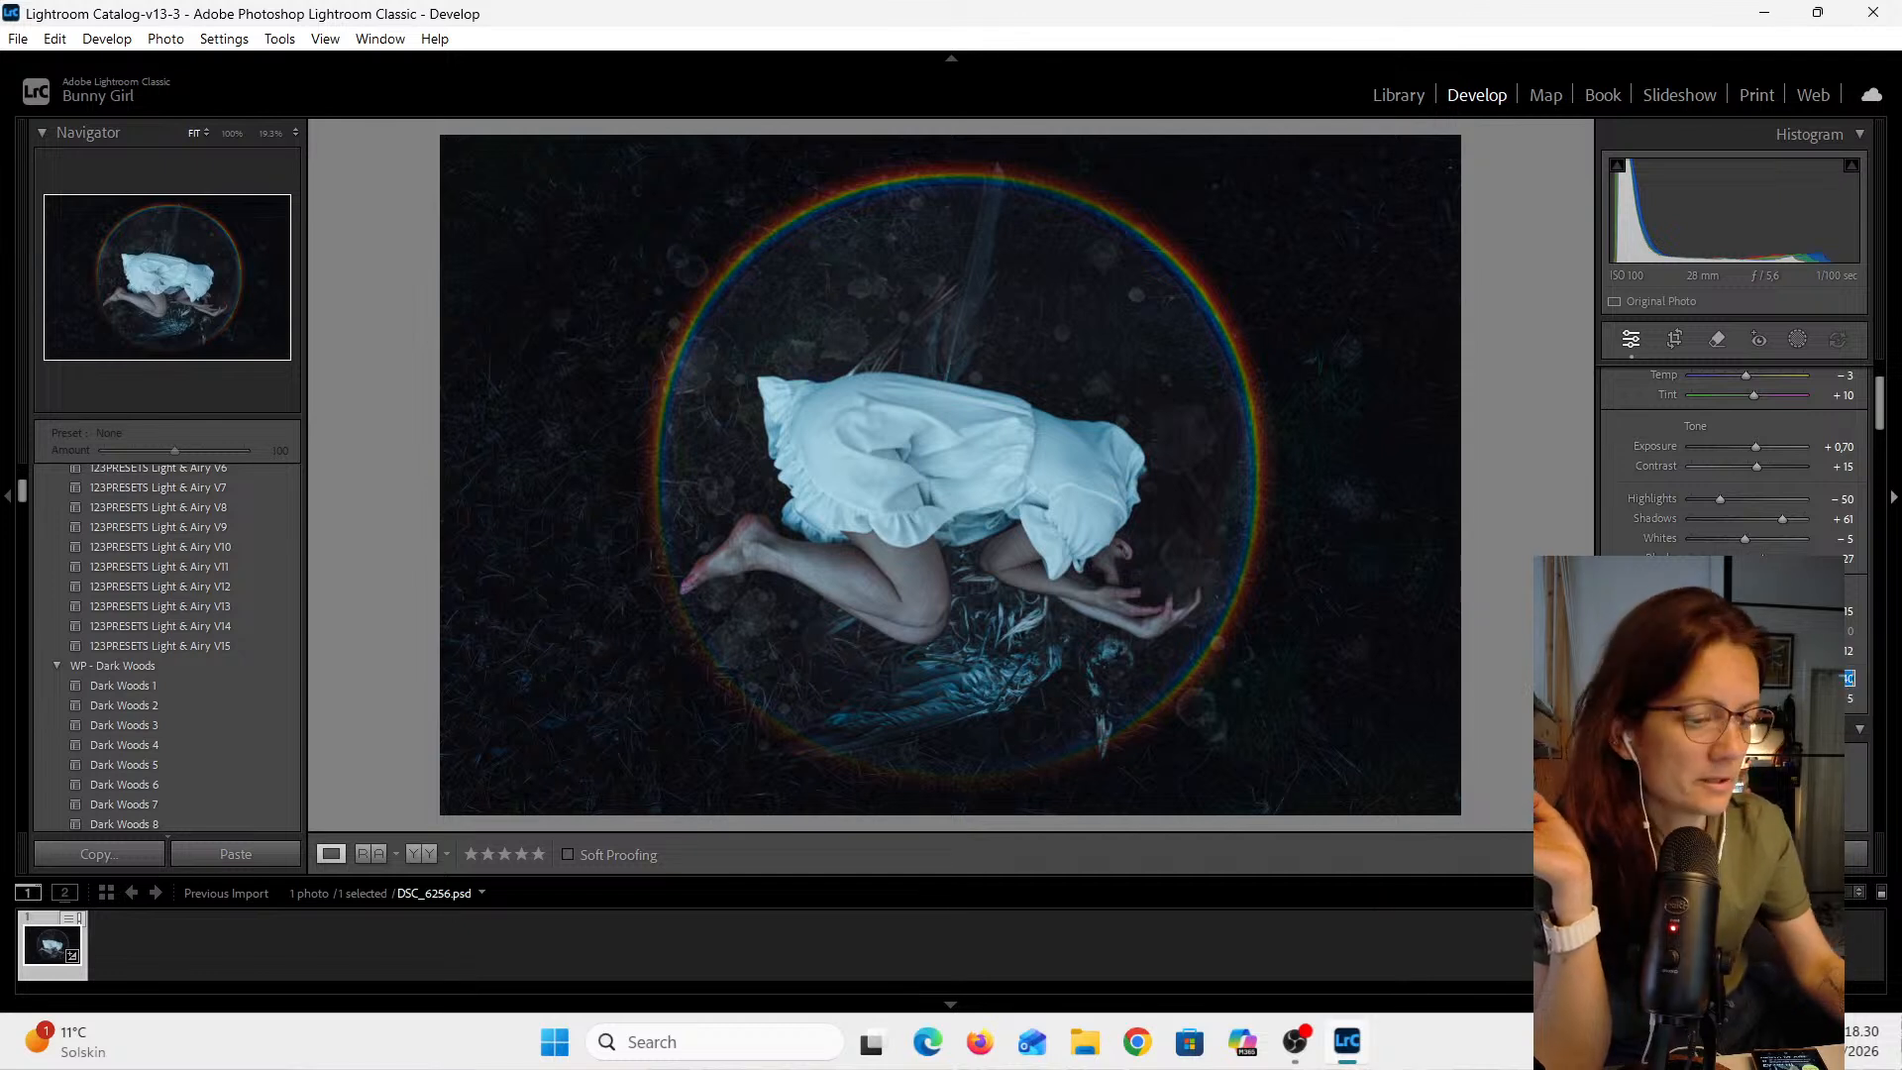
pyautogui.write('0')
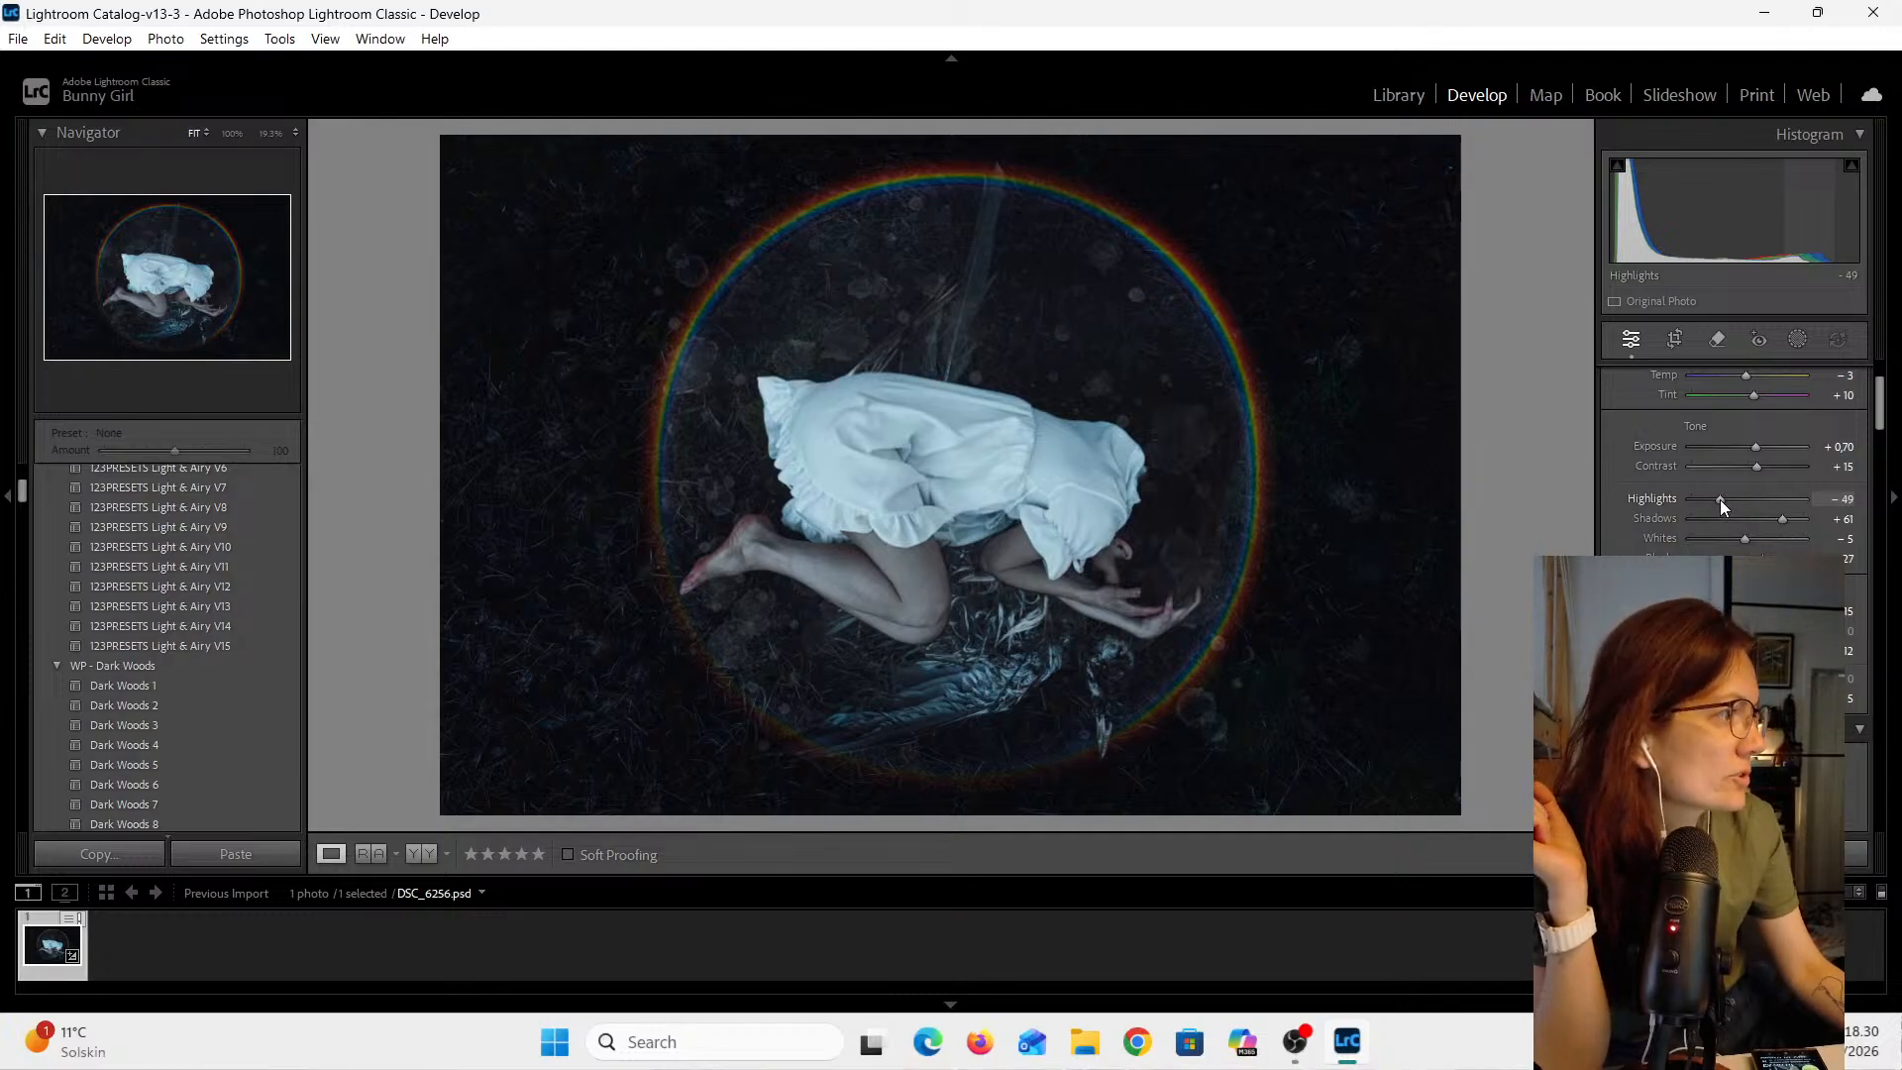
# - Set Highlights to -100 and Whites to +40 in the Basic panel
pyautogui.moveTo(1720, 499); pyautogui.dragTo(1684, 502)
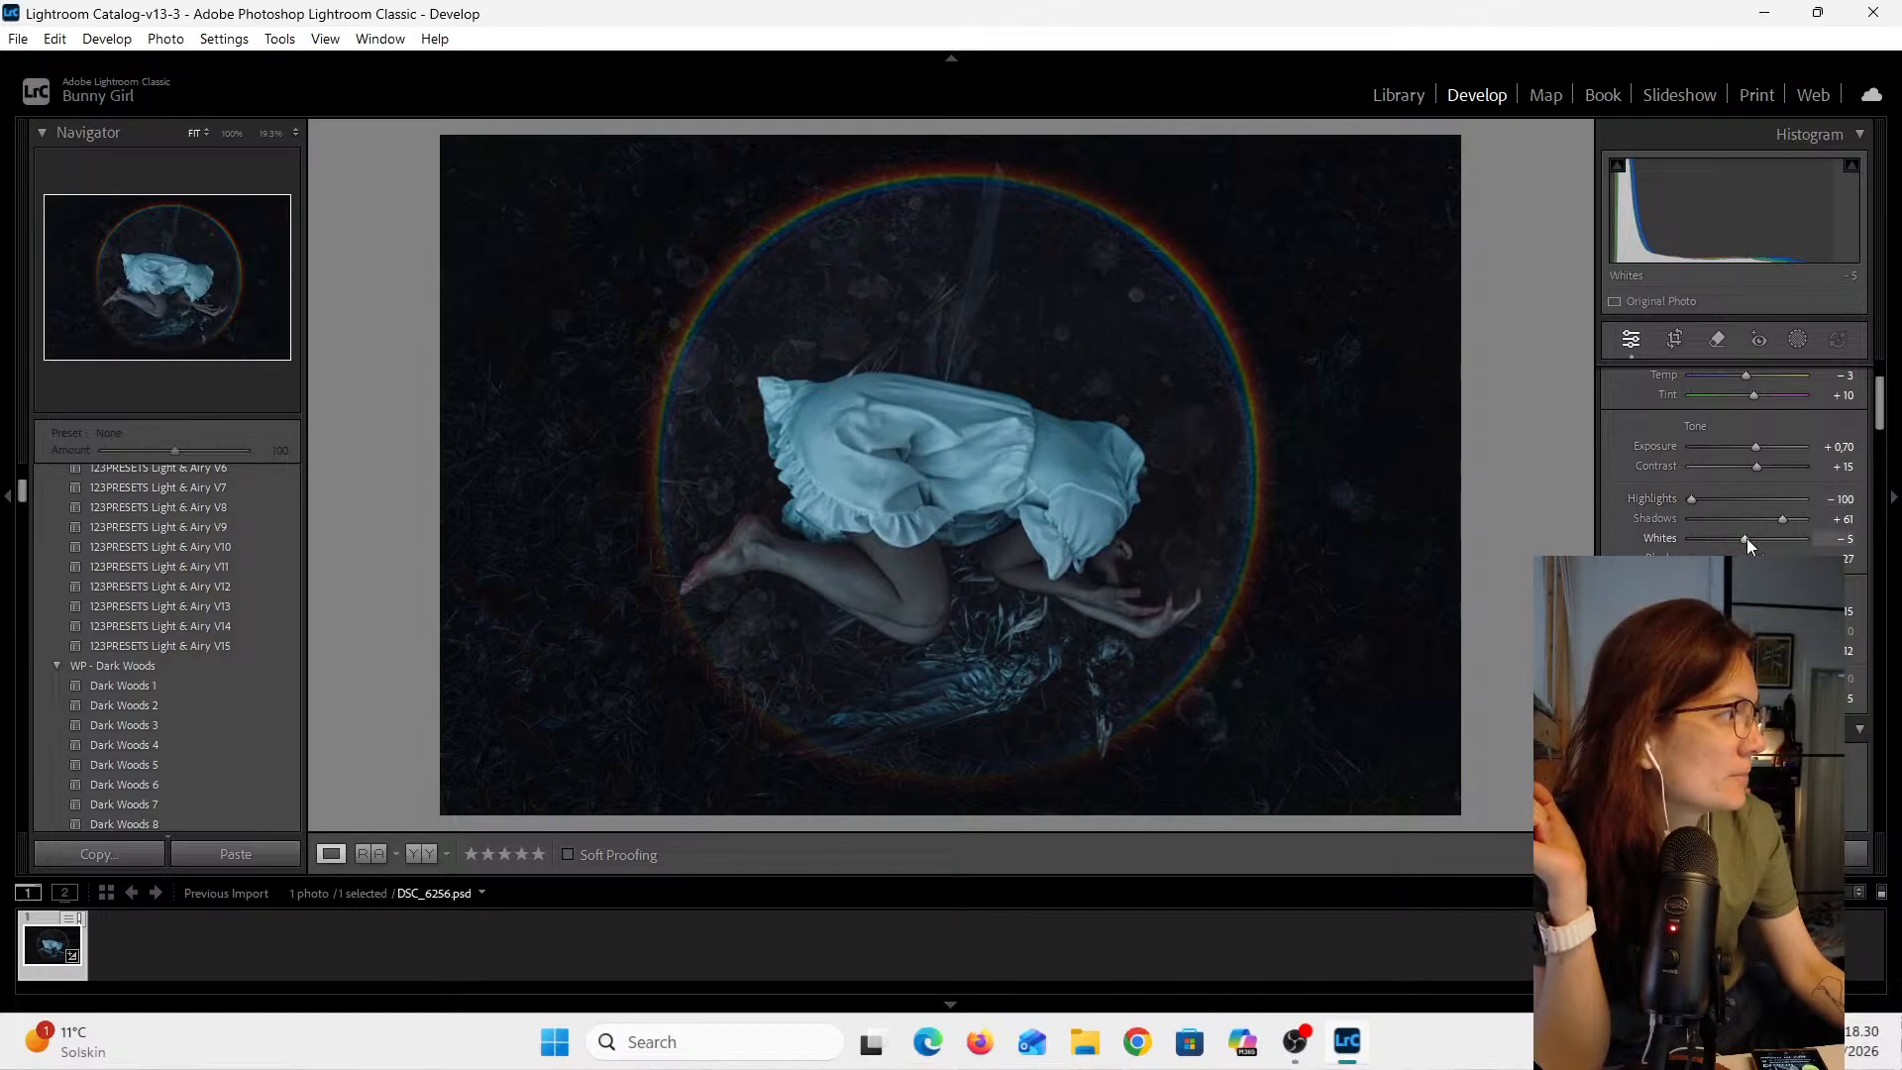
pyautogui.moveTo(1745, 538); pyautogui.dragTo(1769, 538)
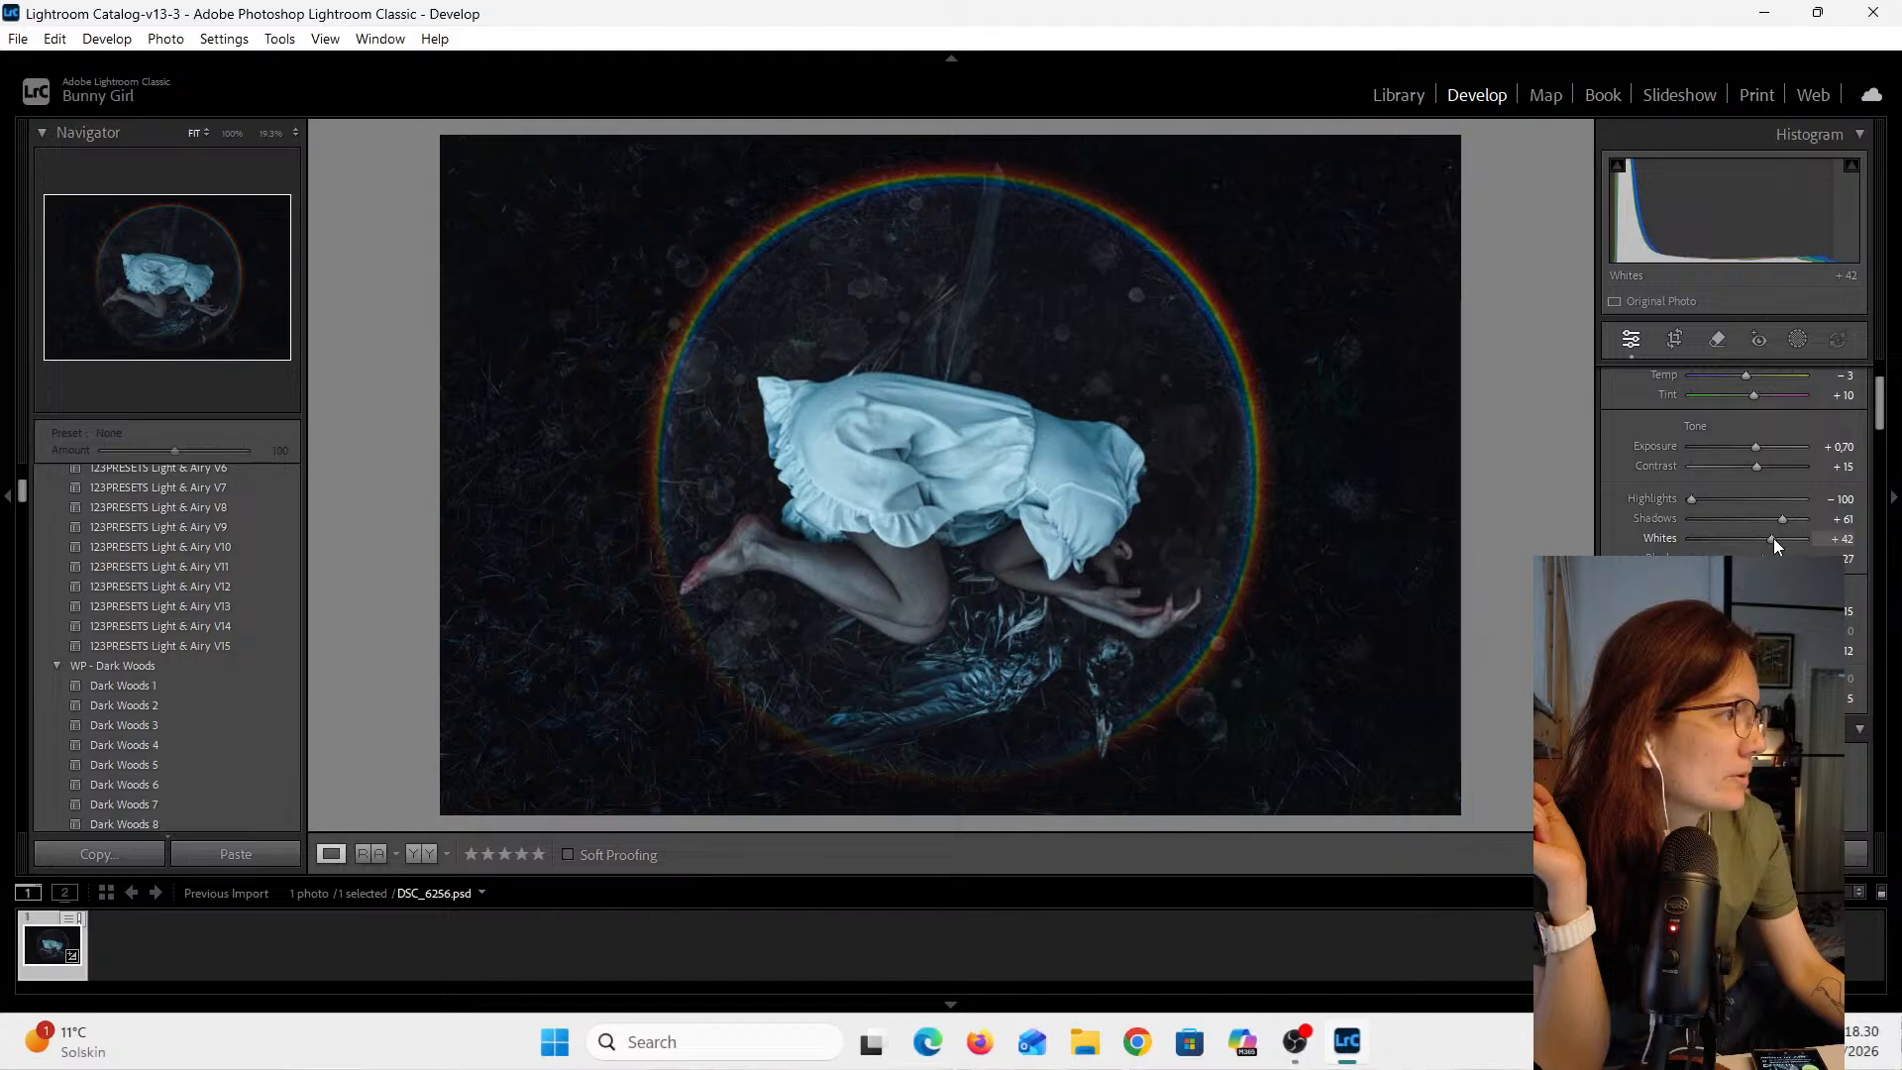
pyautogui.moveTo(1774, 539); pyautogui.dragTo(1772, 539)
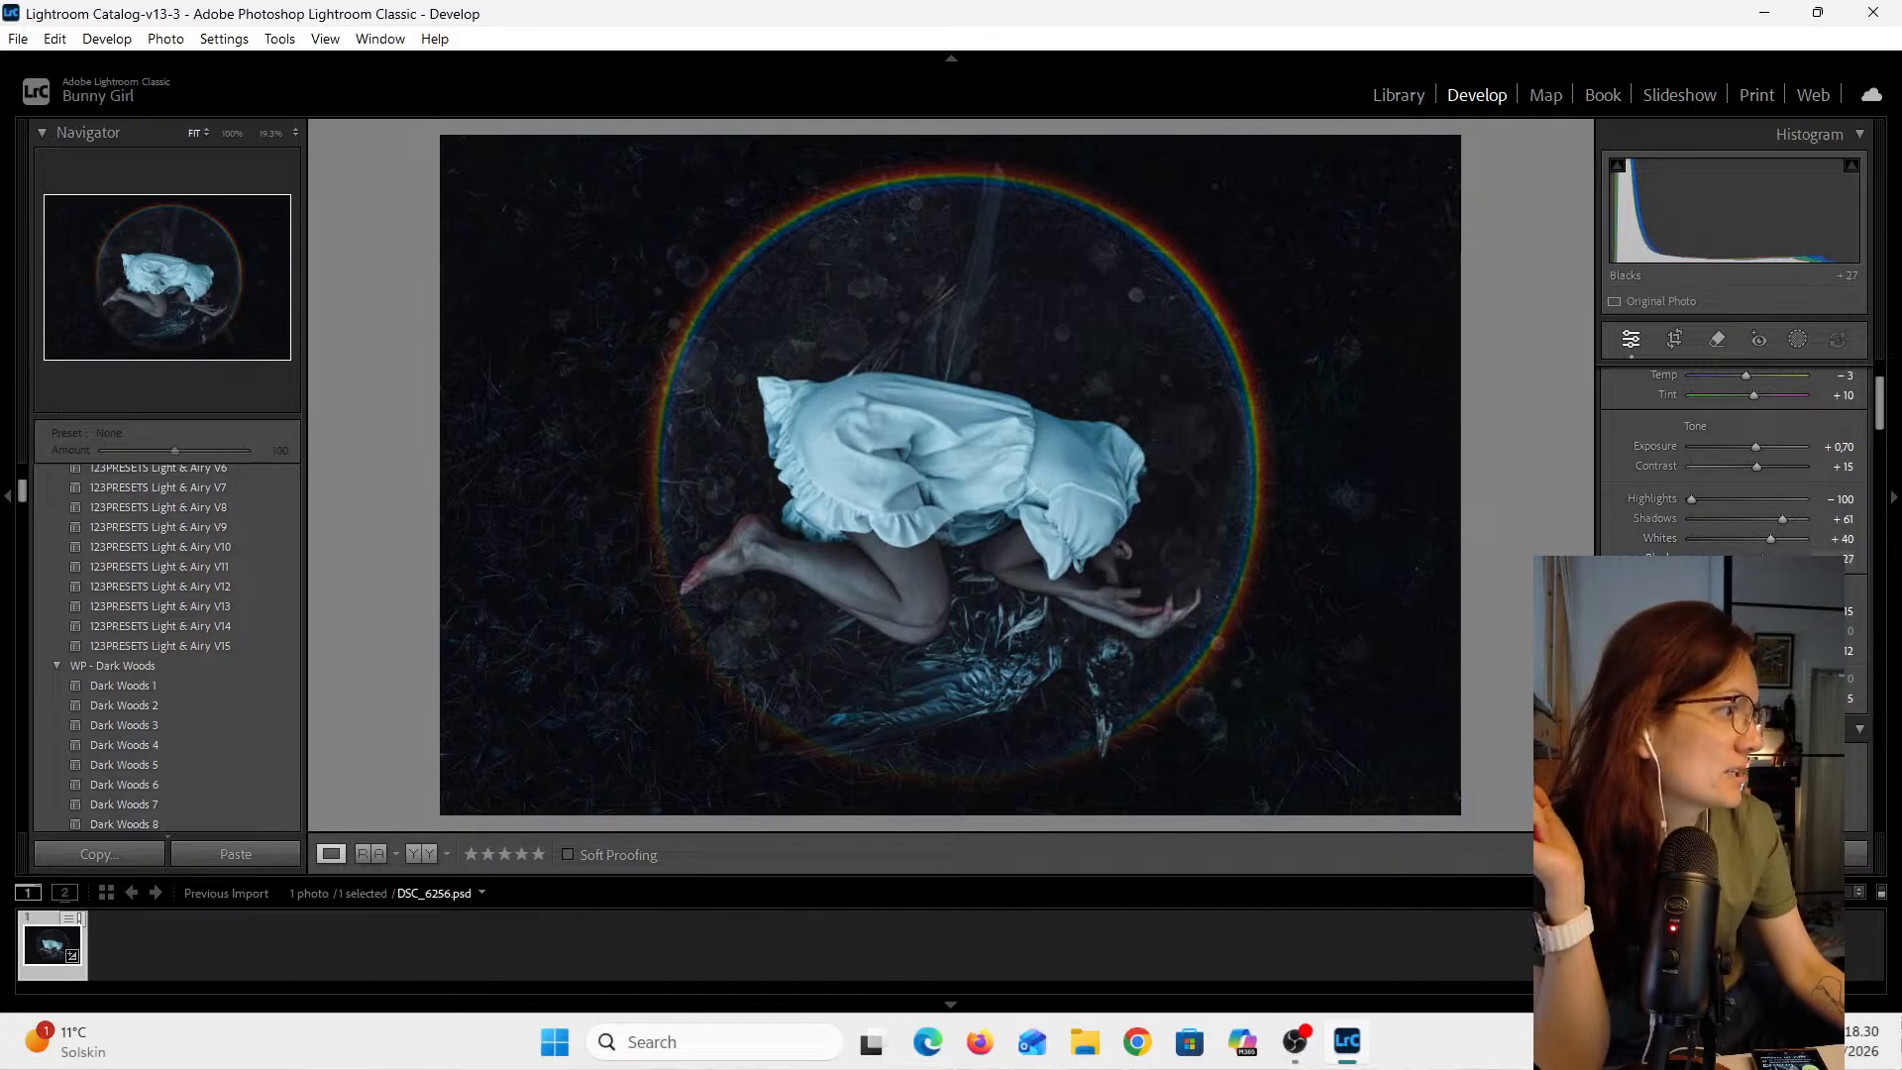
# - Set the Blacks slider to about +40
pyautogui.moveTo(1765, 558); pyautogui.dragTo(1692, 558)
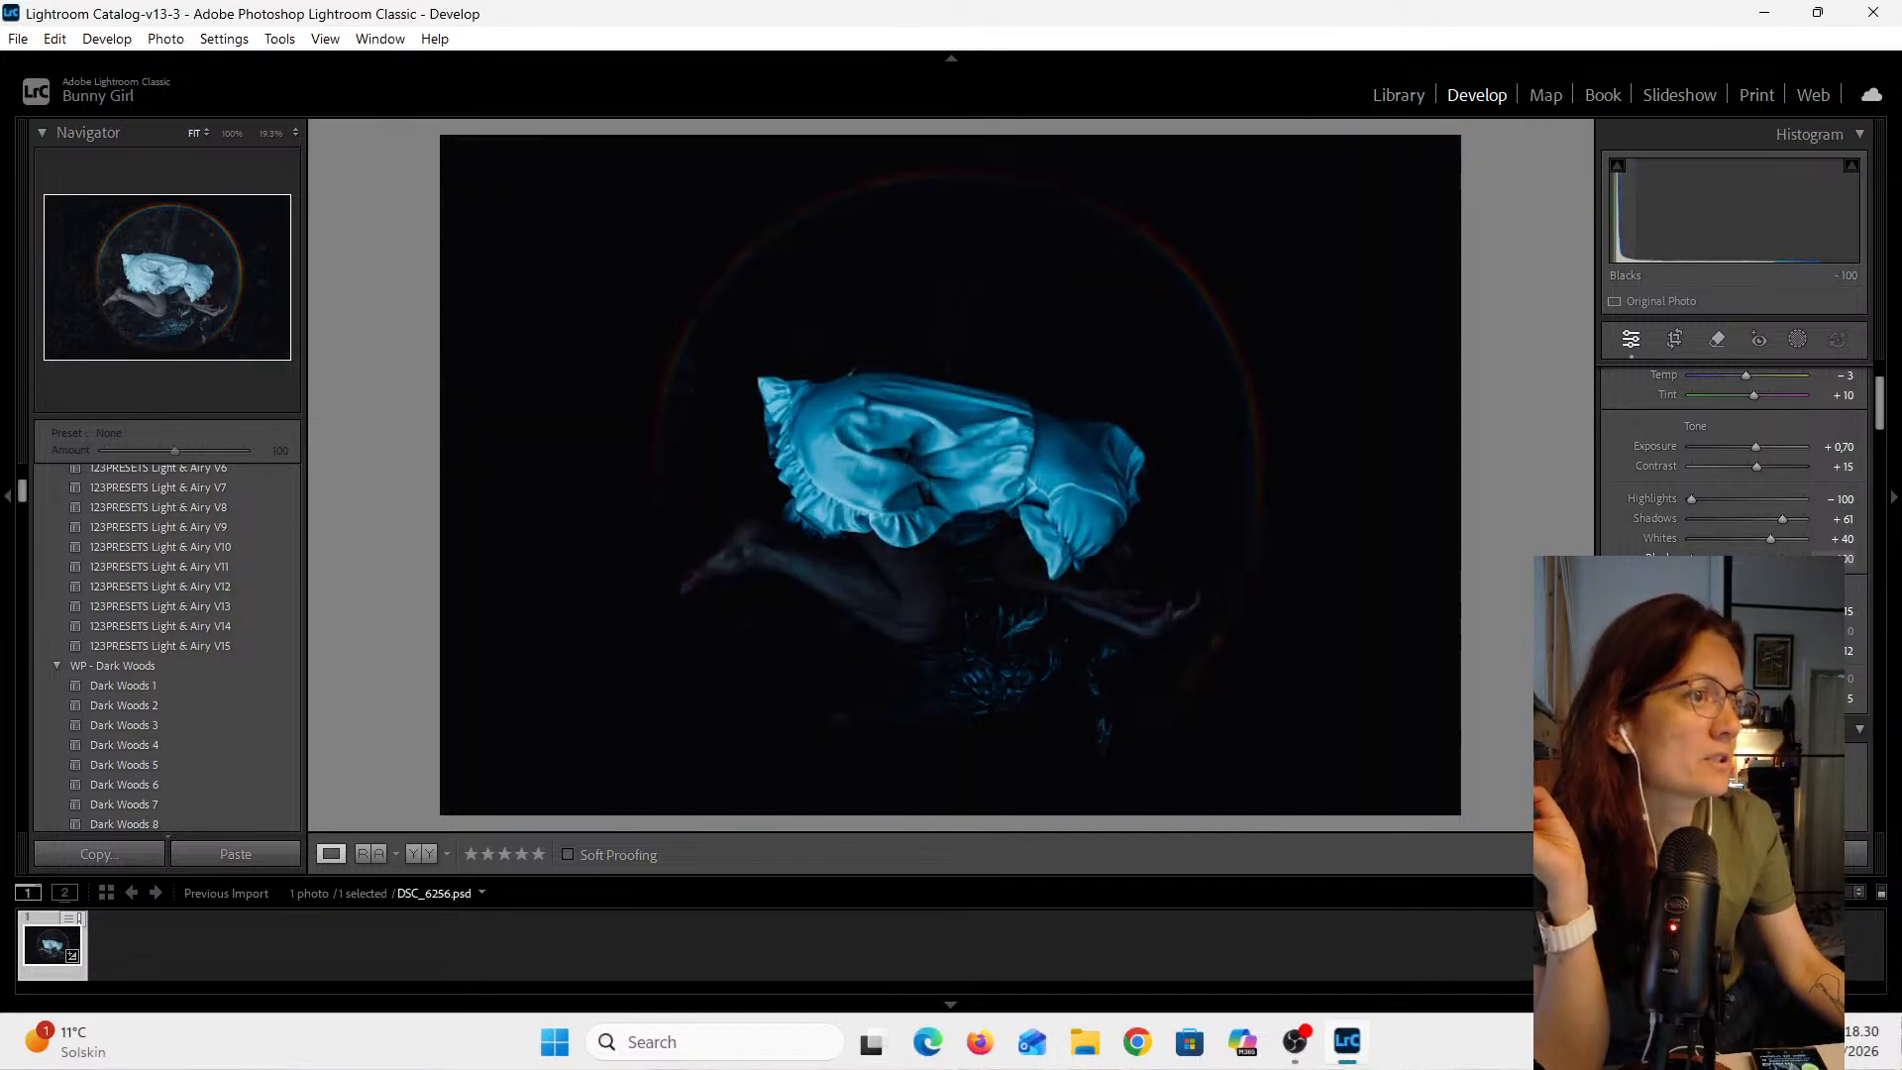
pyautogui.moveTo(1691, 558); pyautogui.dragTo(1794, 558)
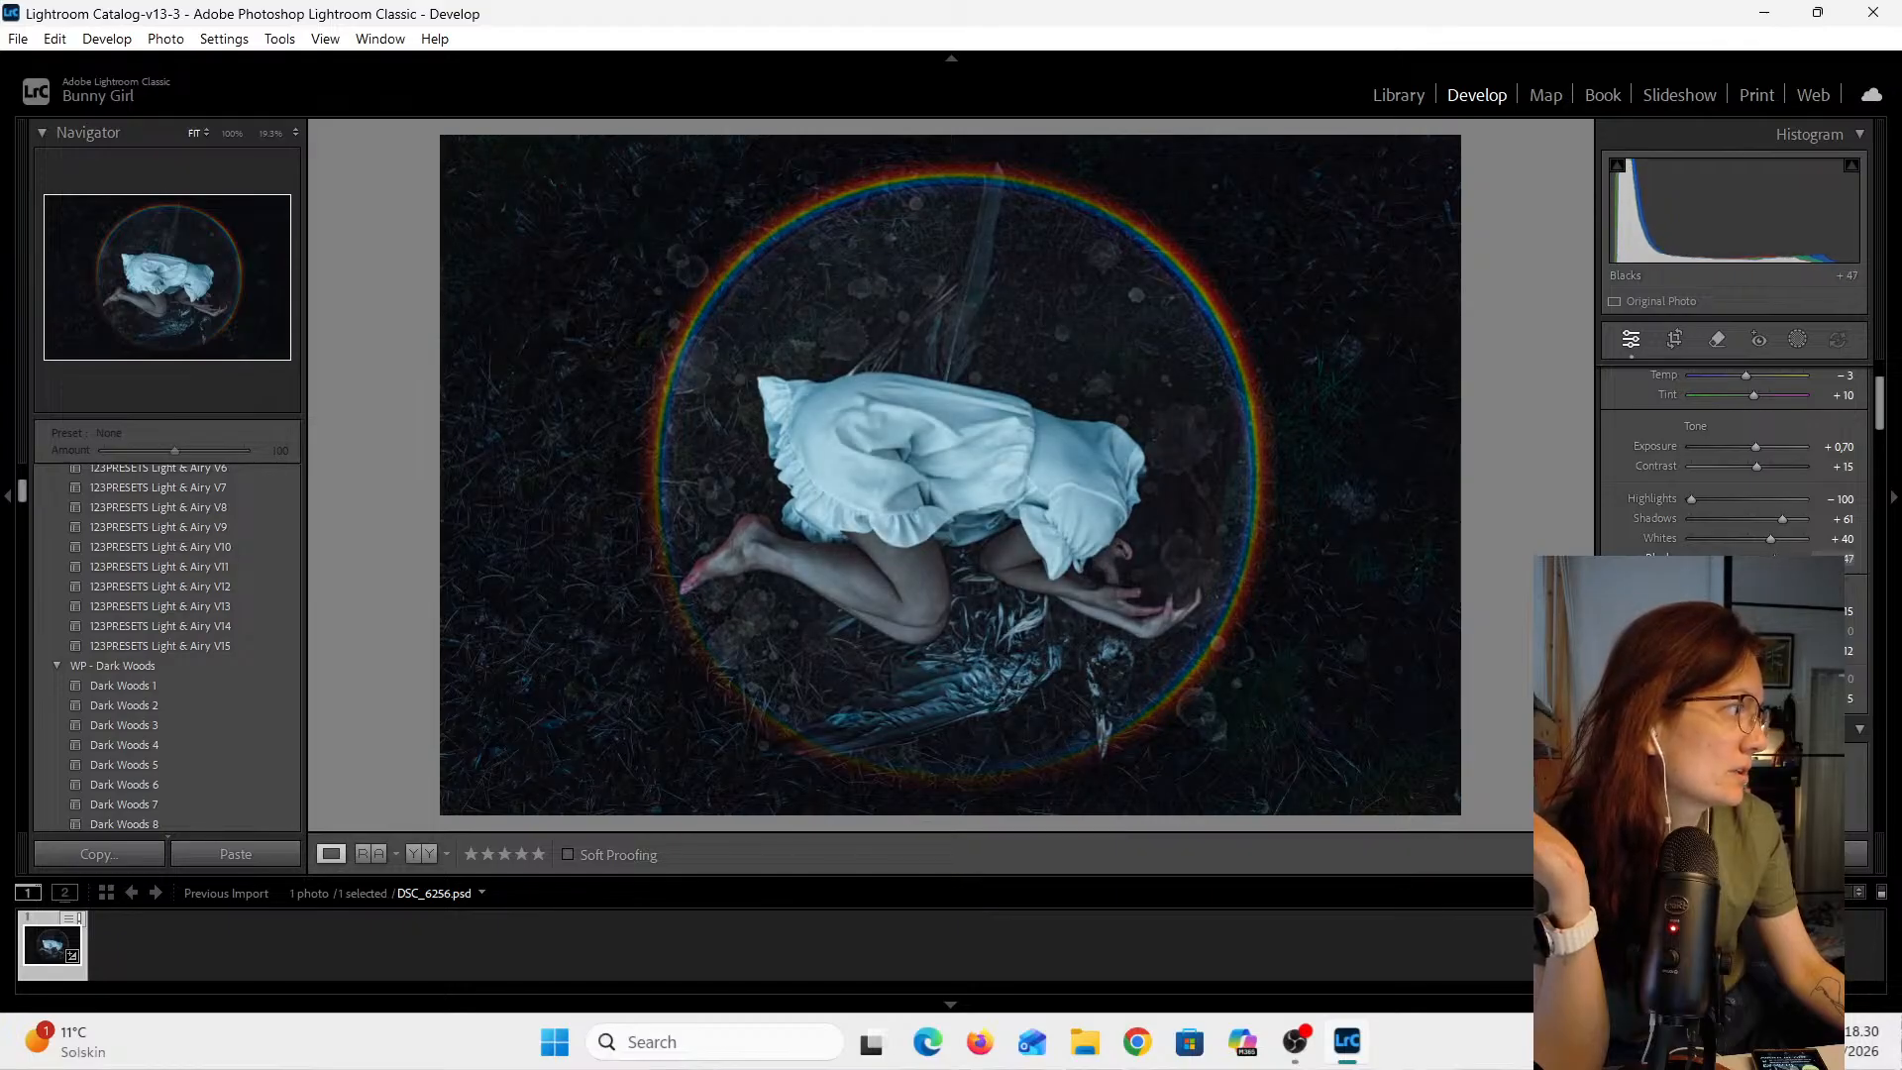
pyautogui.moveTo(1773, 558); pyautogui.dragTo(1772, 558)
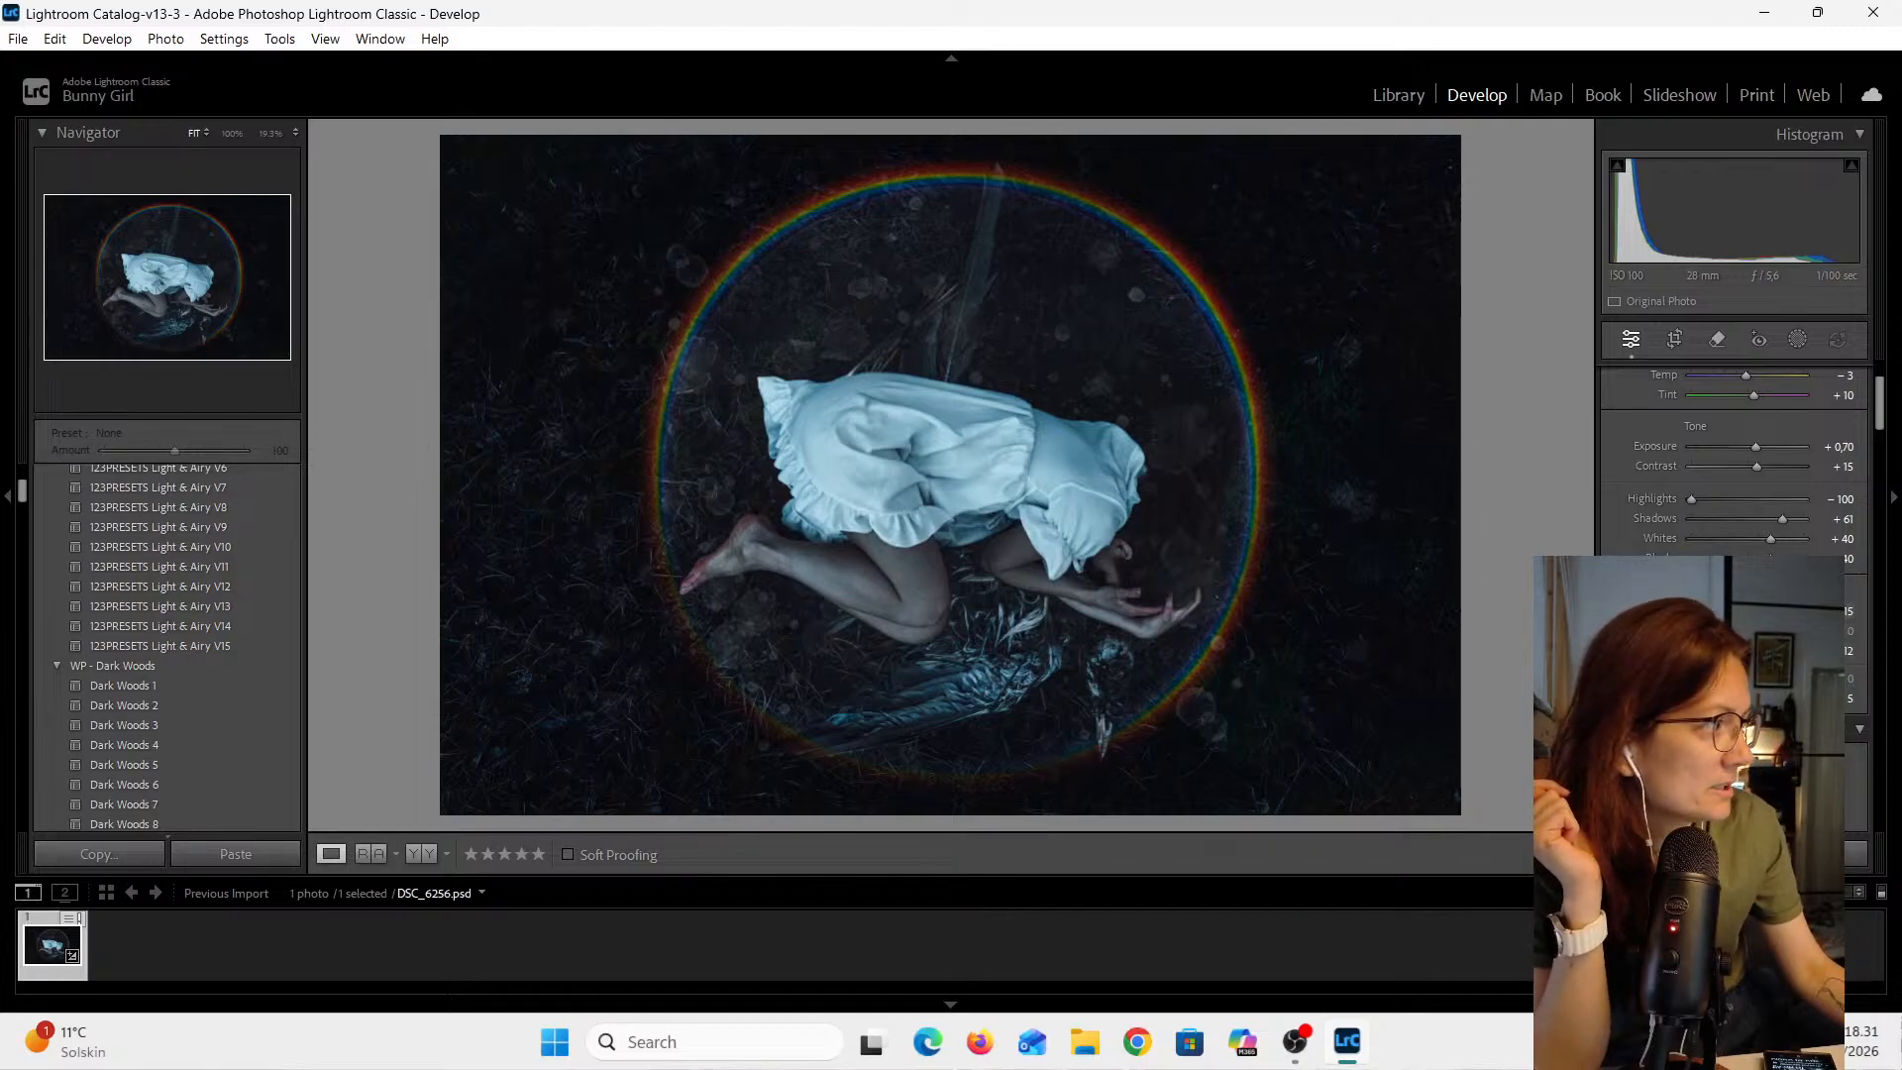
# - Set the Texture value to -5
pyautogui.click(1846, 612)
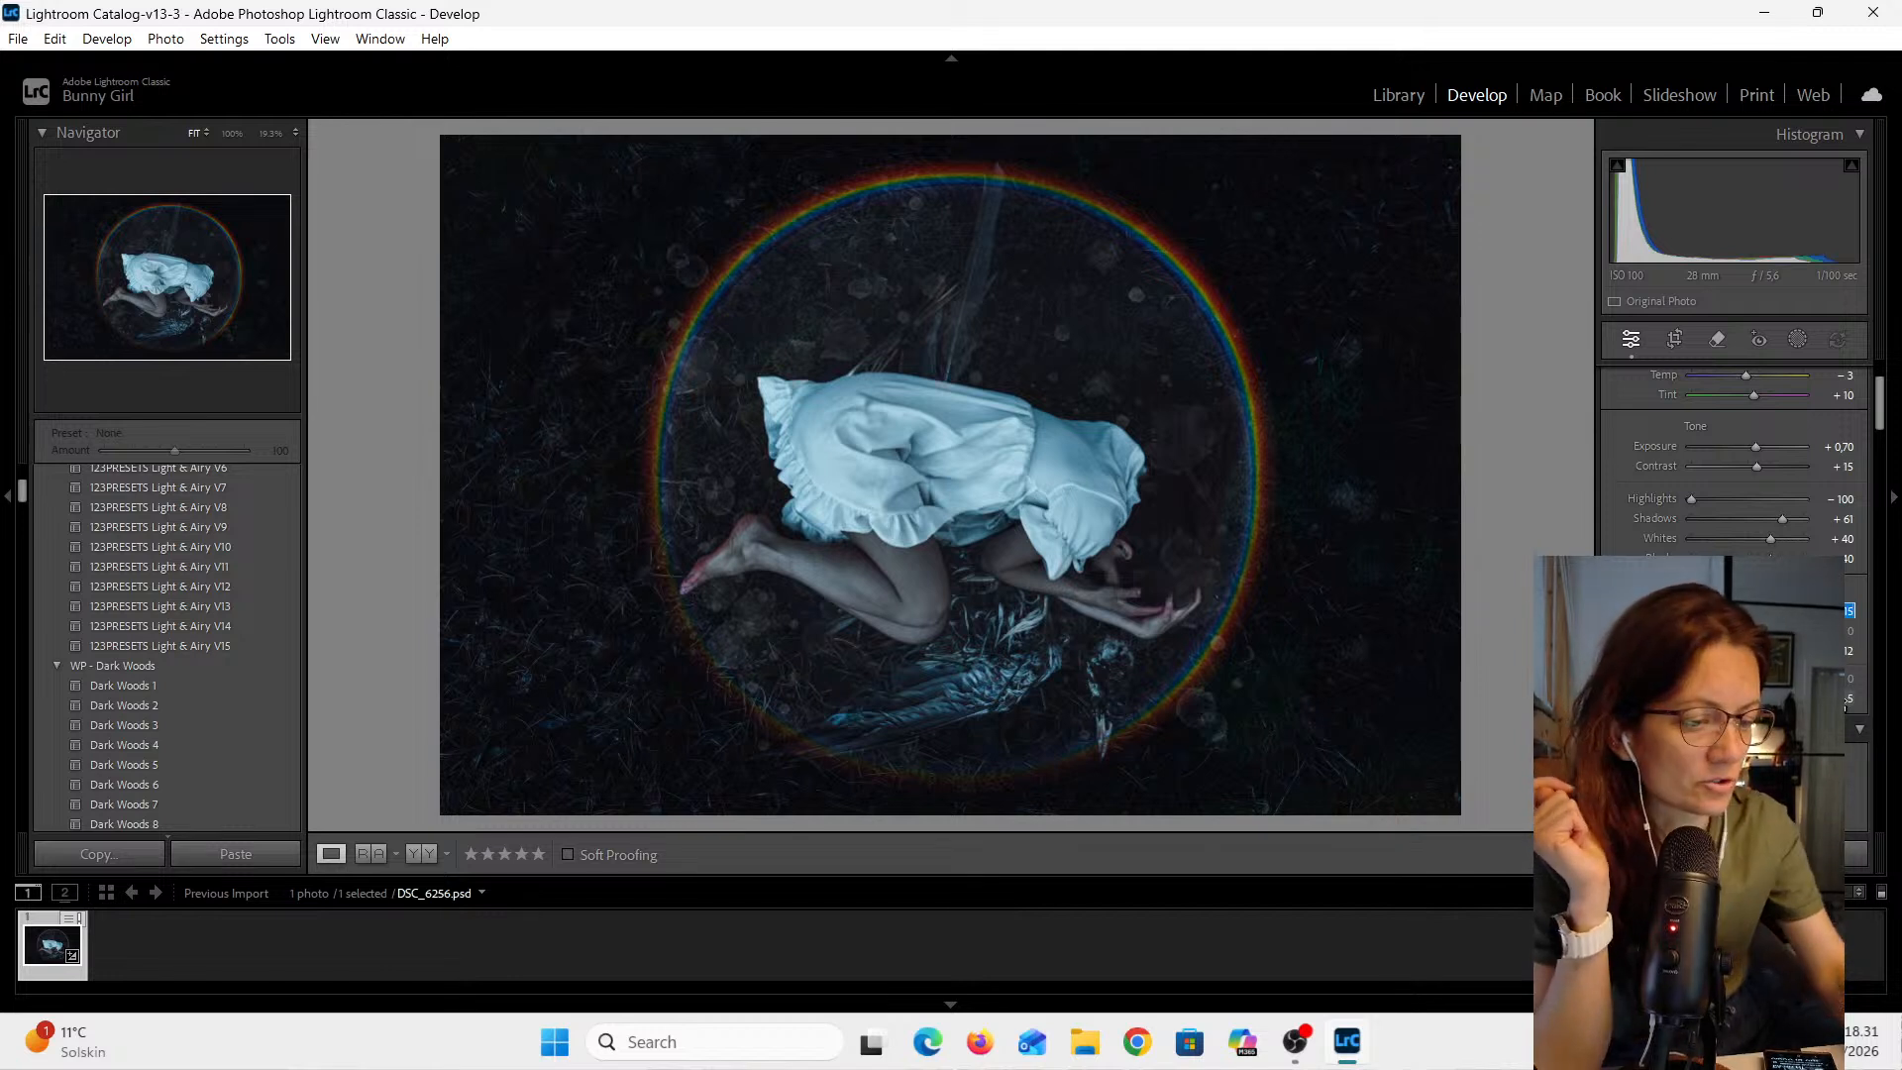
pyautogui.write('5')
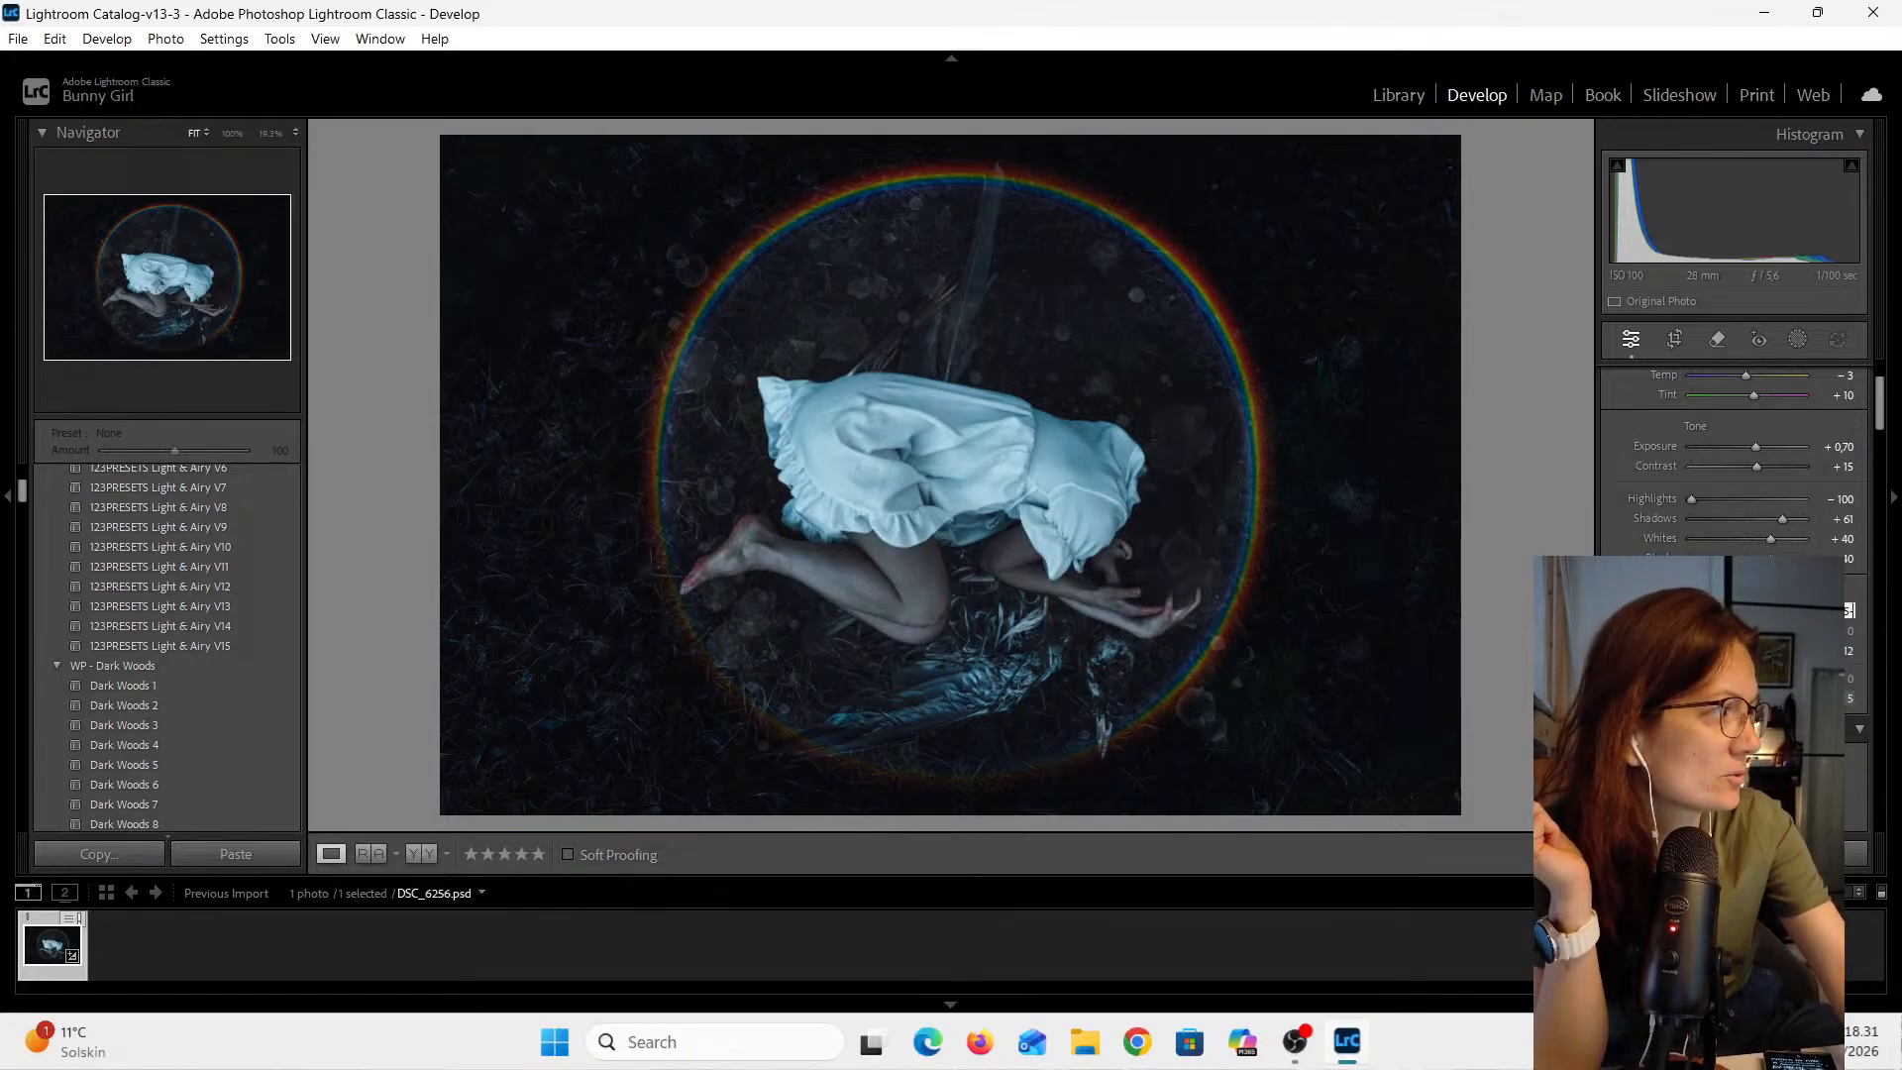
pyautogui.write('-')
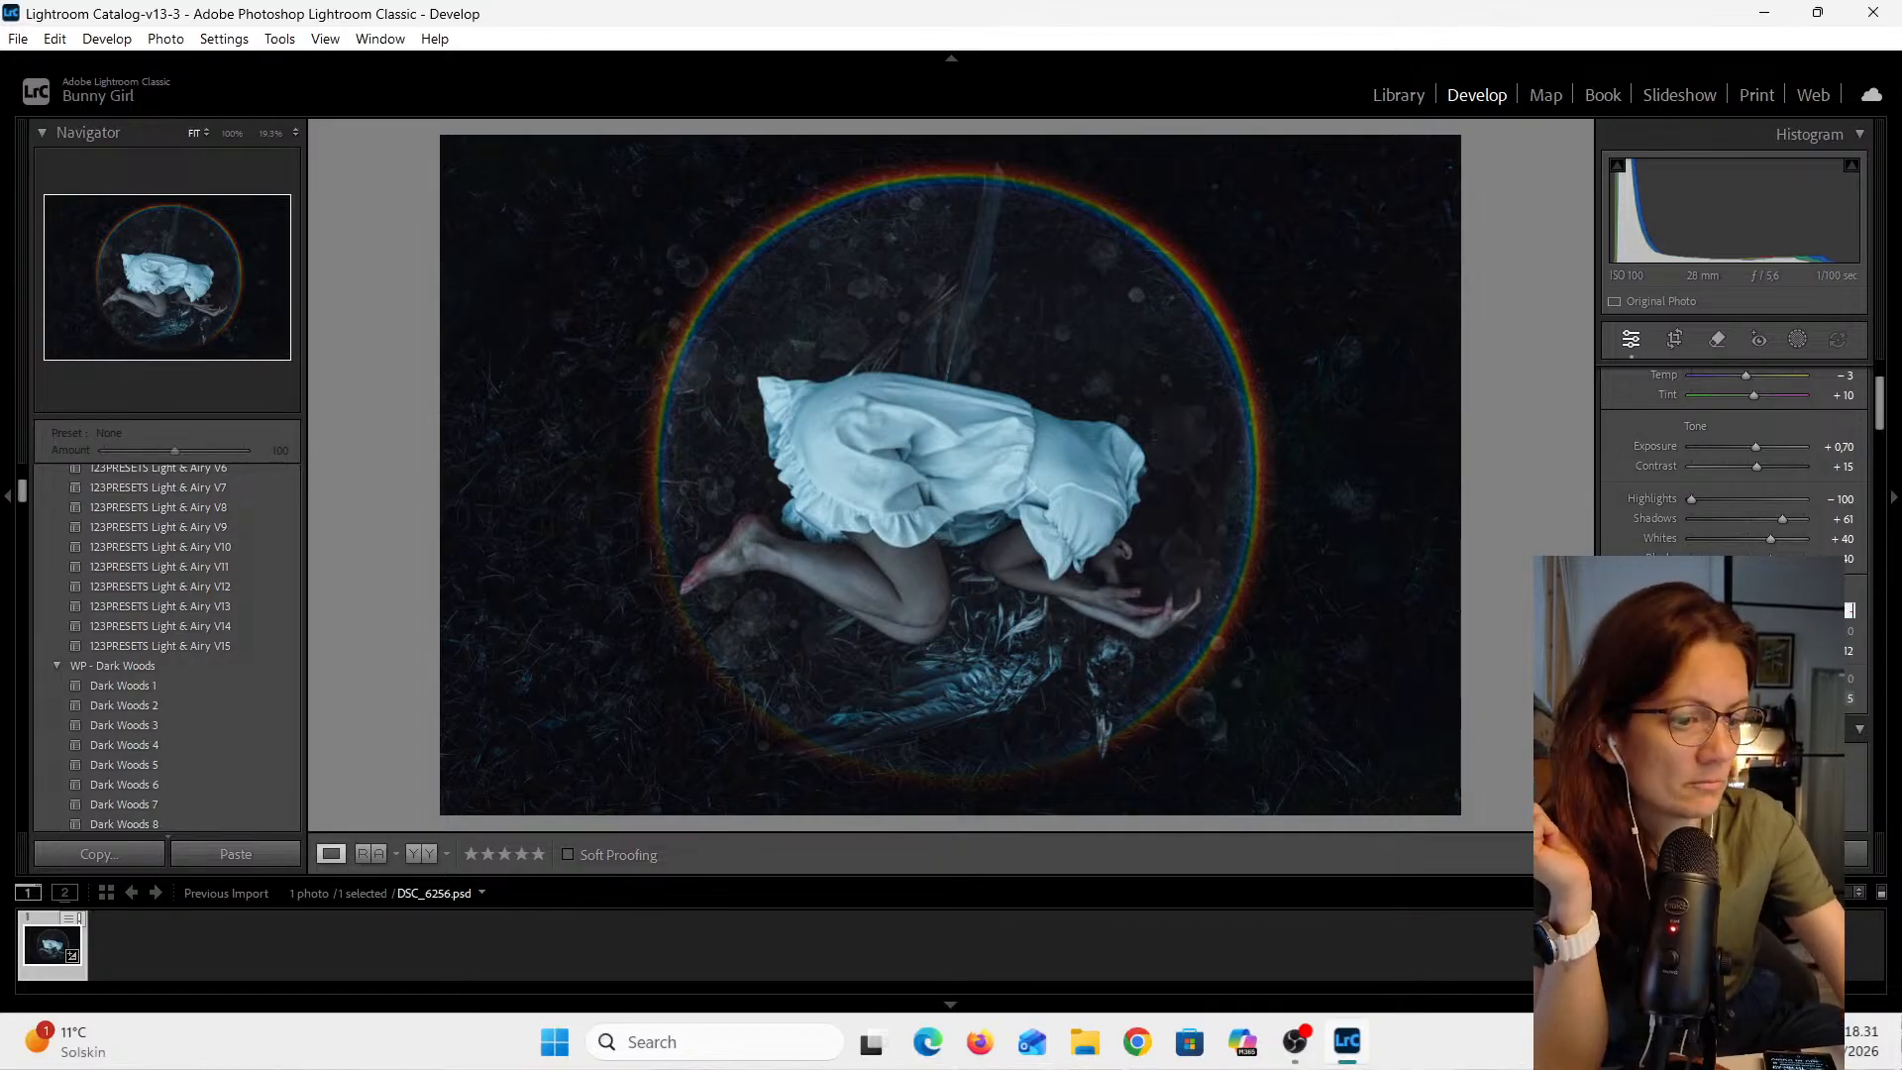
pyautogui.write('5')
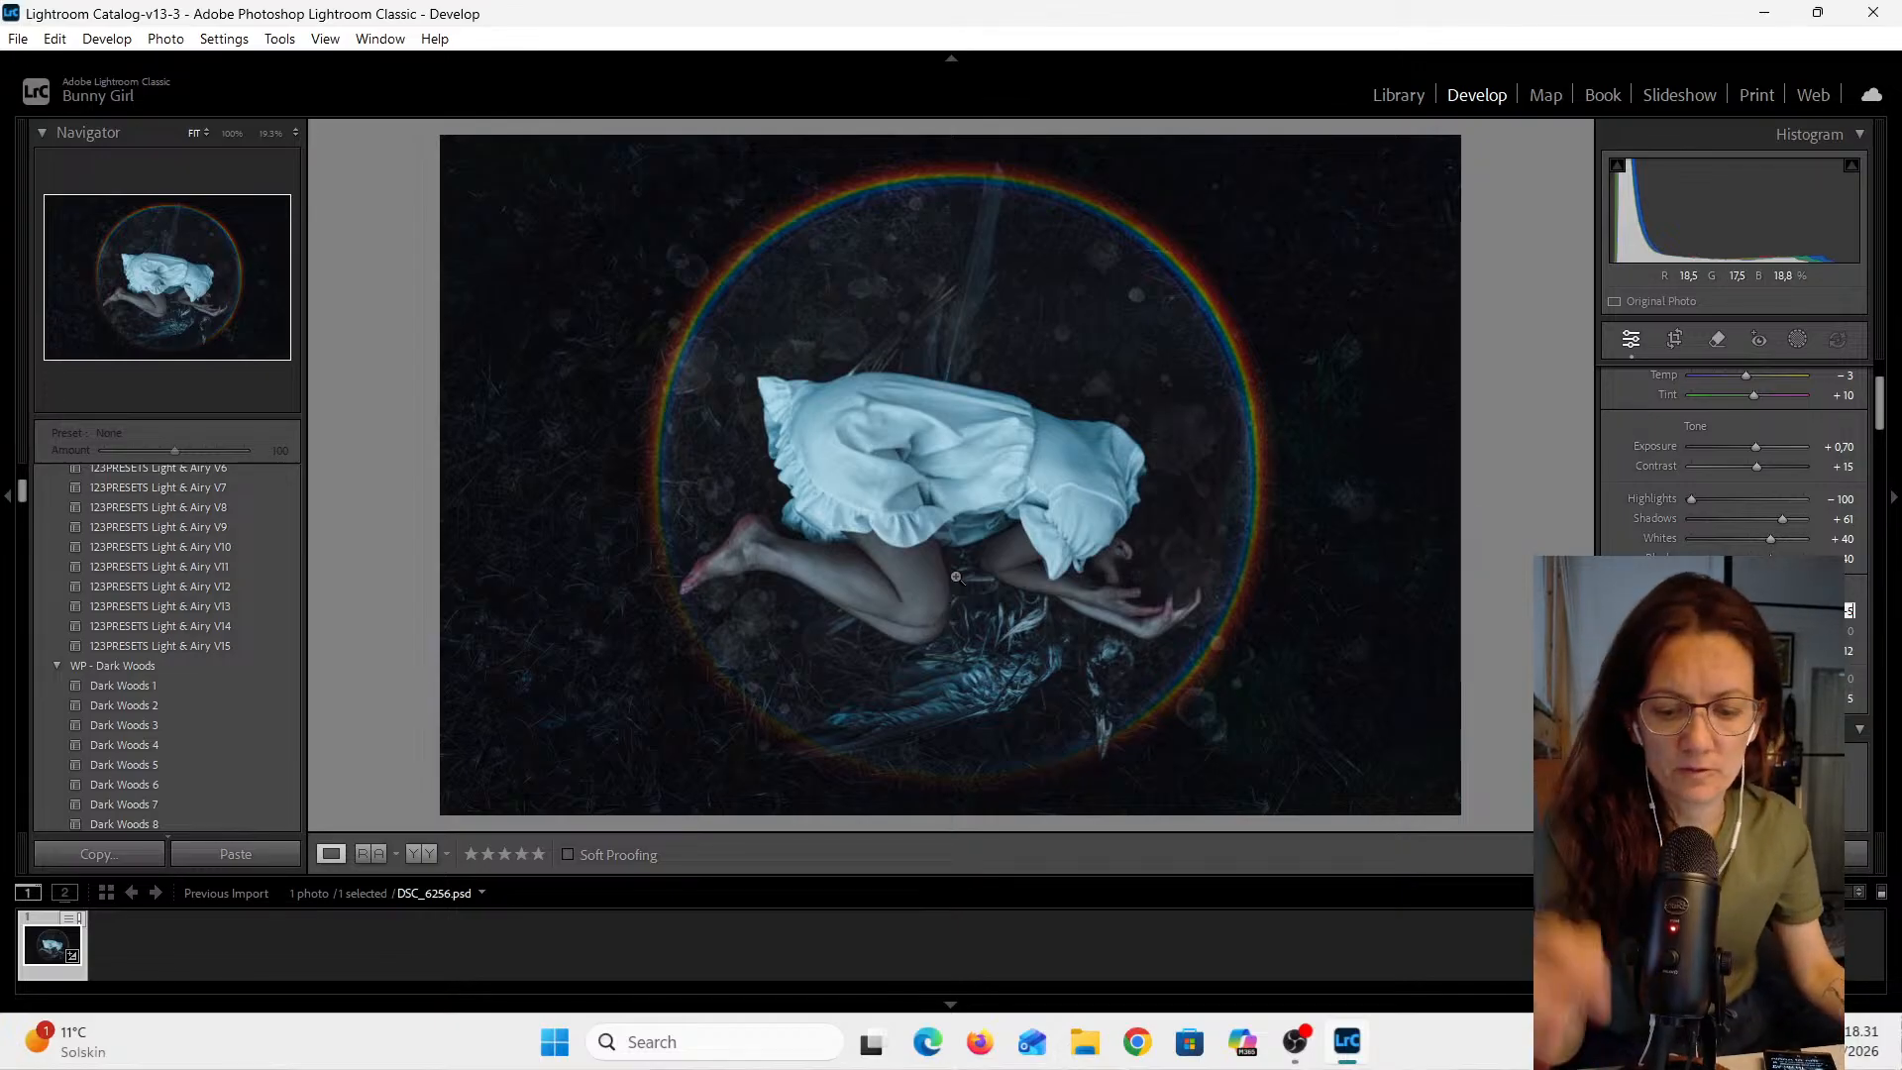
# - Try rotating the photo -45° with the Crop & Straighten tool and undo the rotation
pyautogui.click(922, 586)
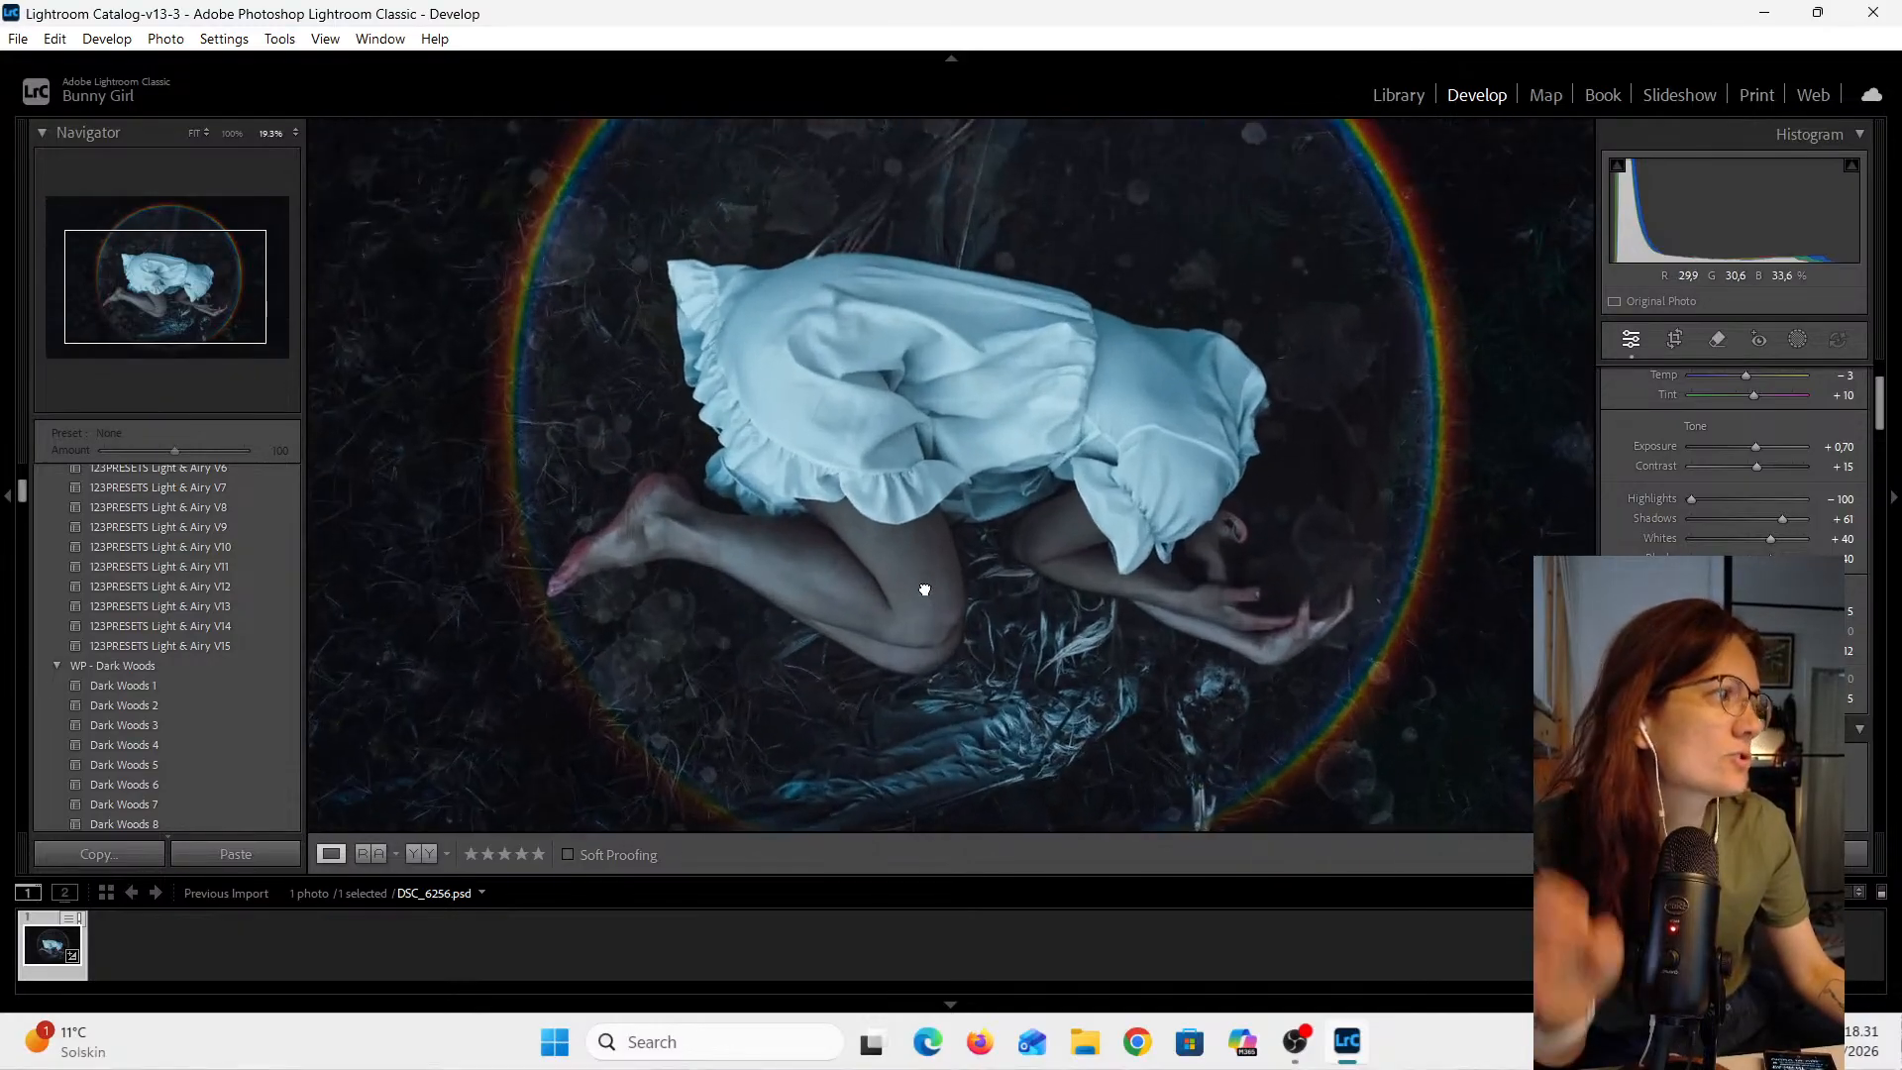
pyautogui.click(923, 589)
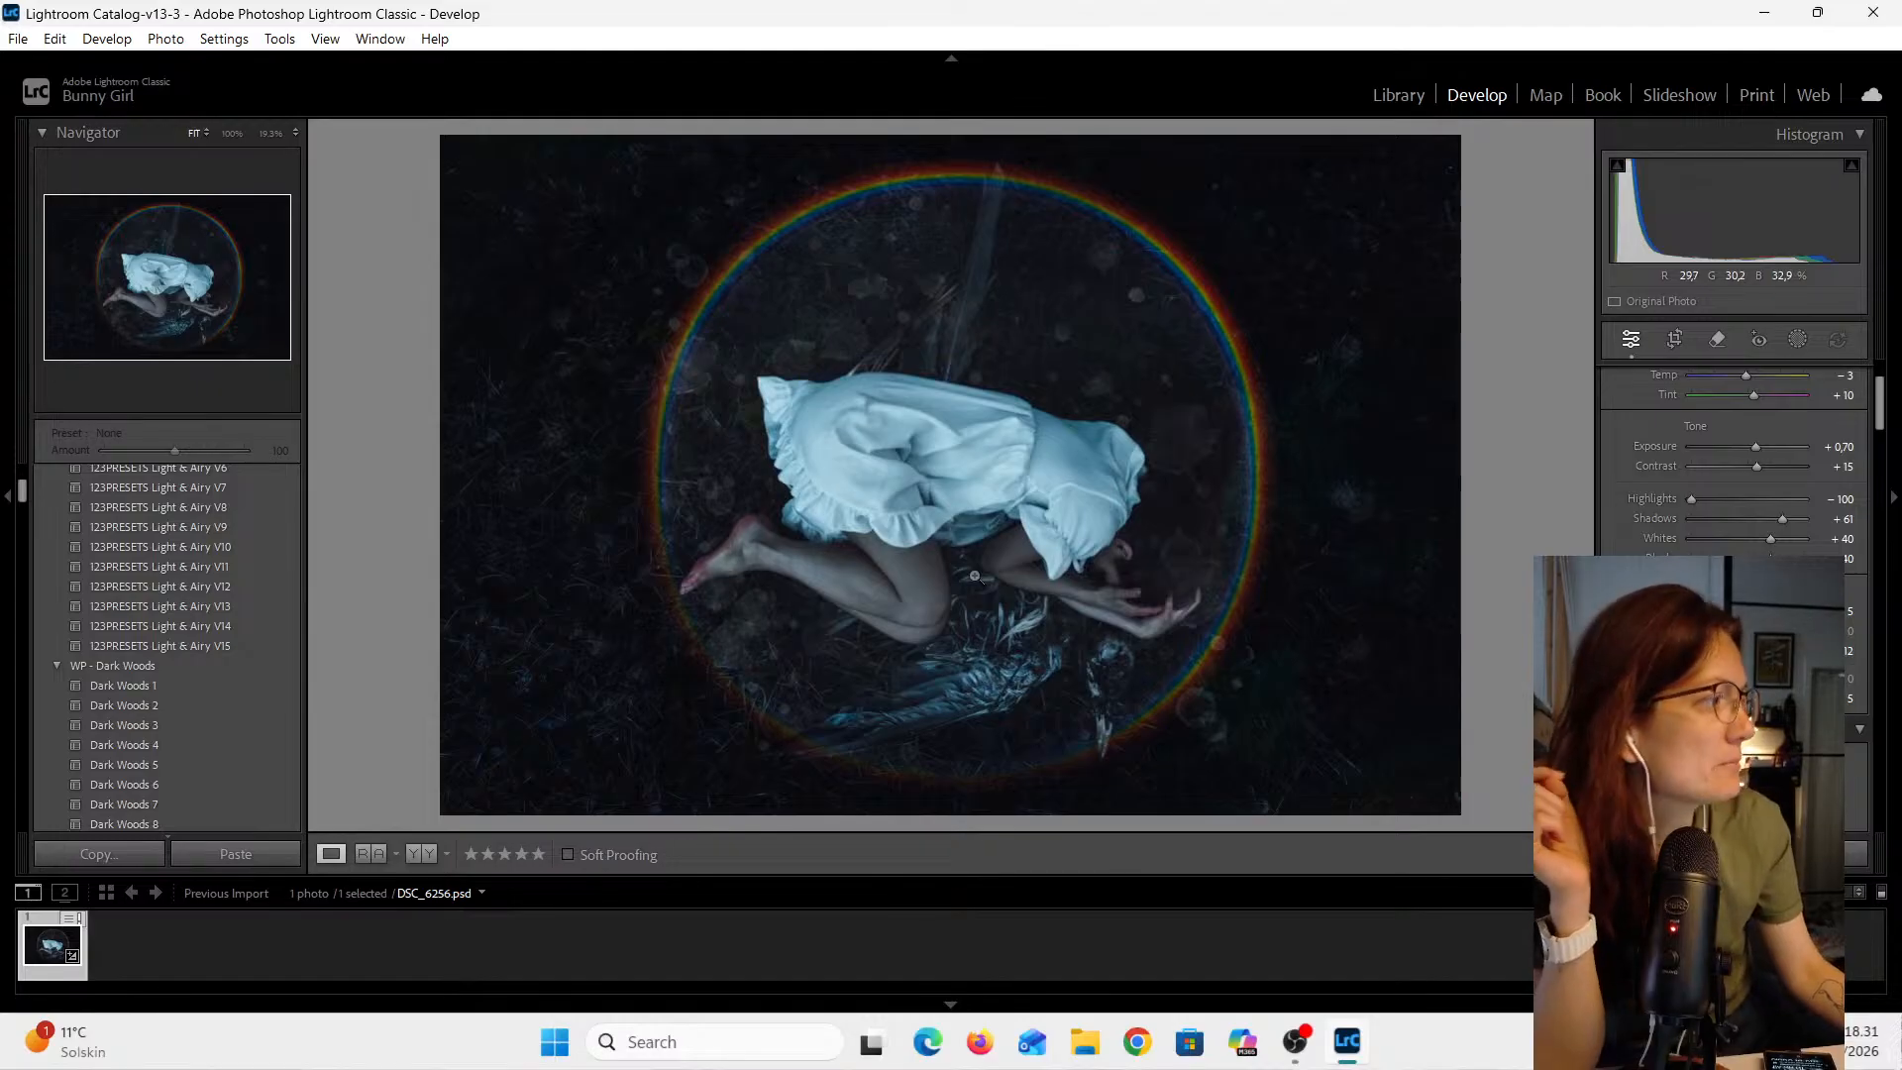
pyautogui.scroll(-5, 1733, 446)
pyautogui.scroll(-5, 1734, 446)
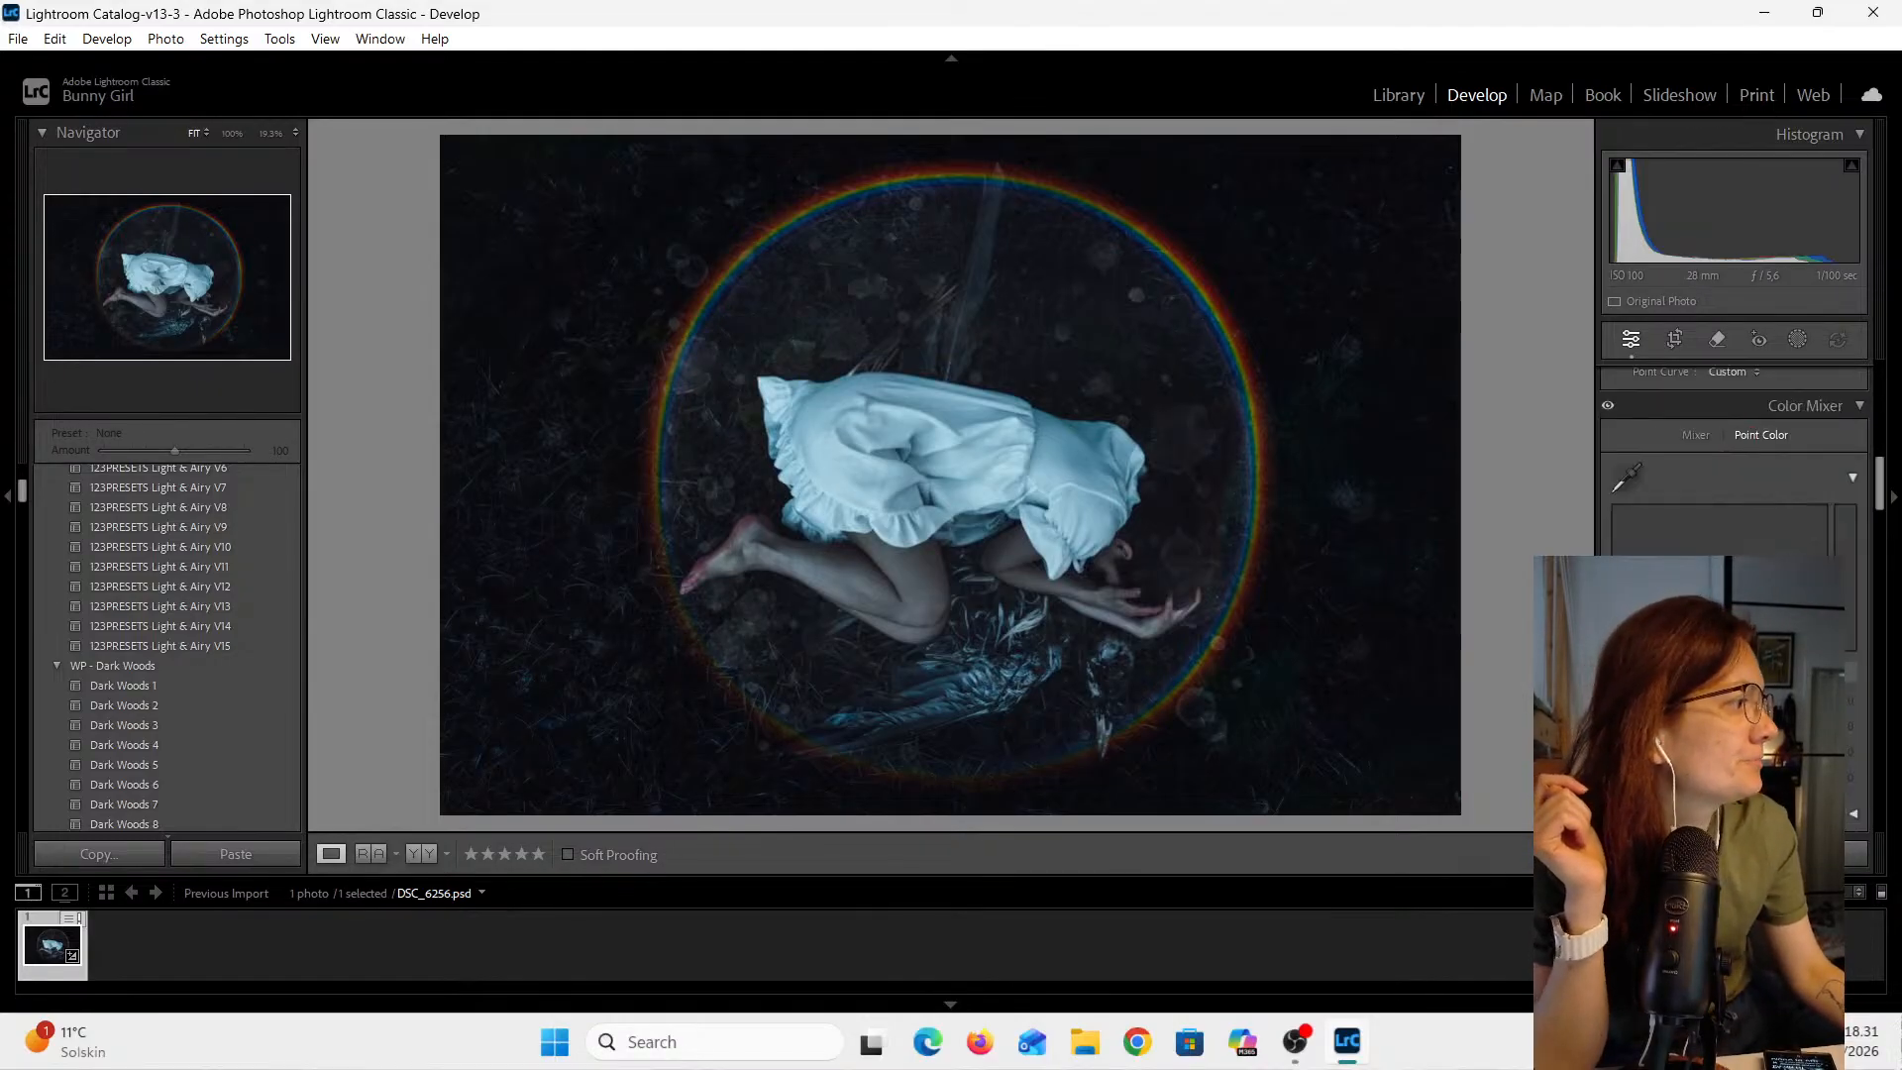
pyautogui.scroll(10, 1734, 446)
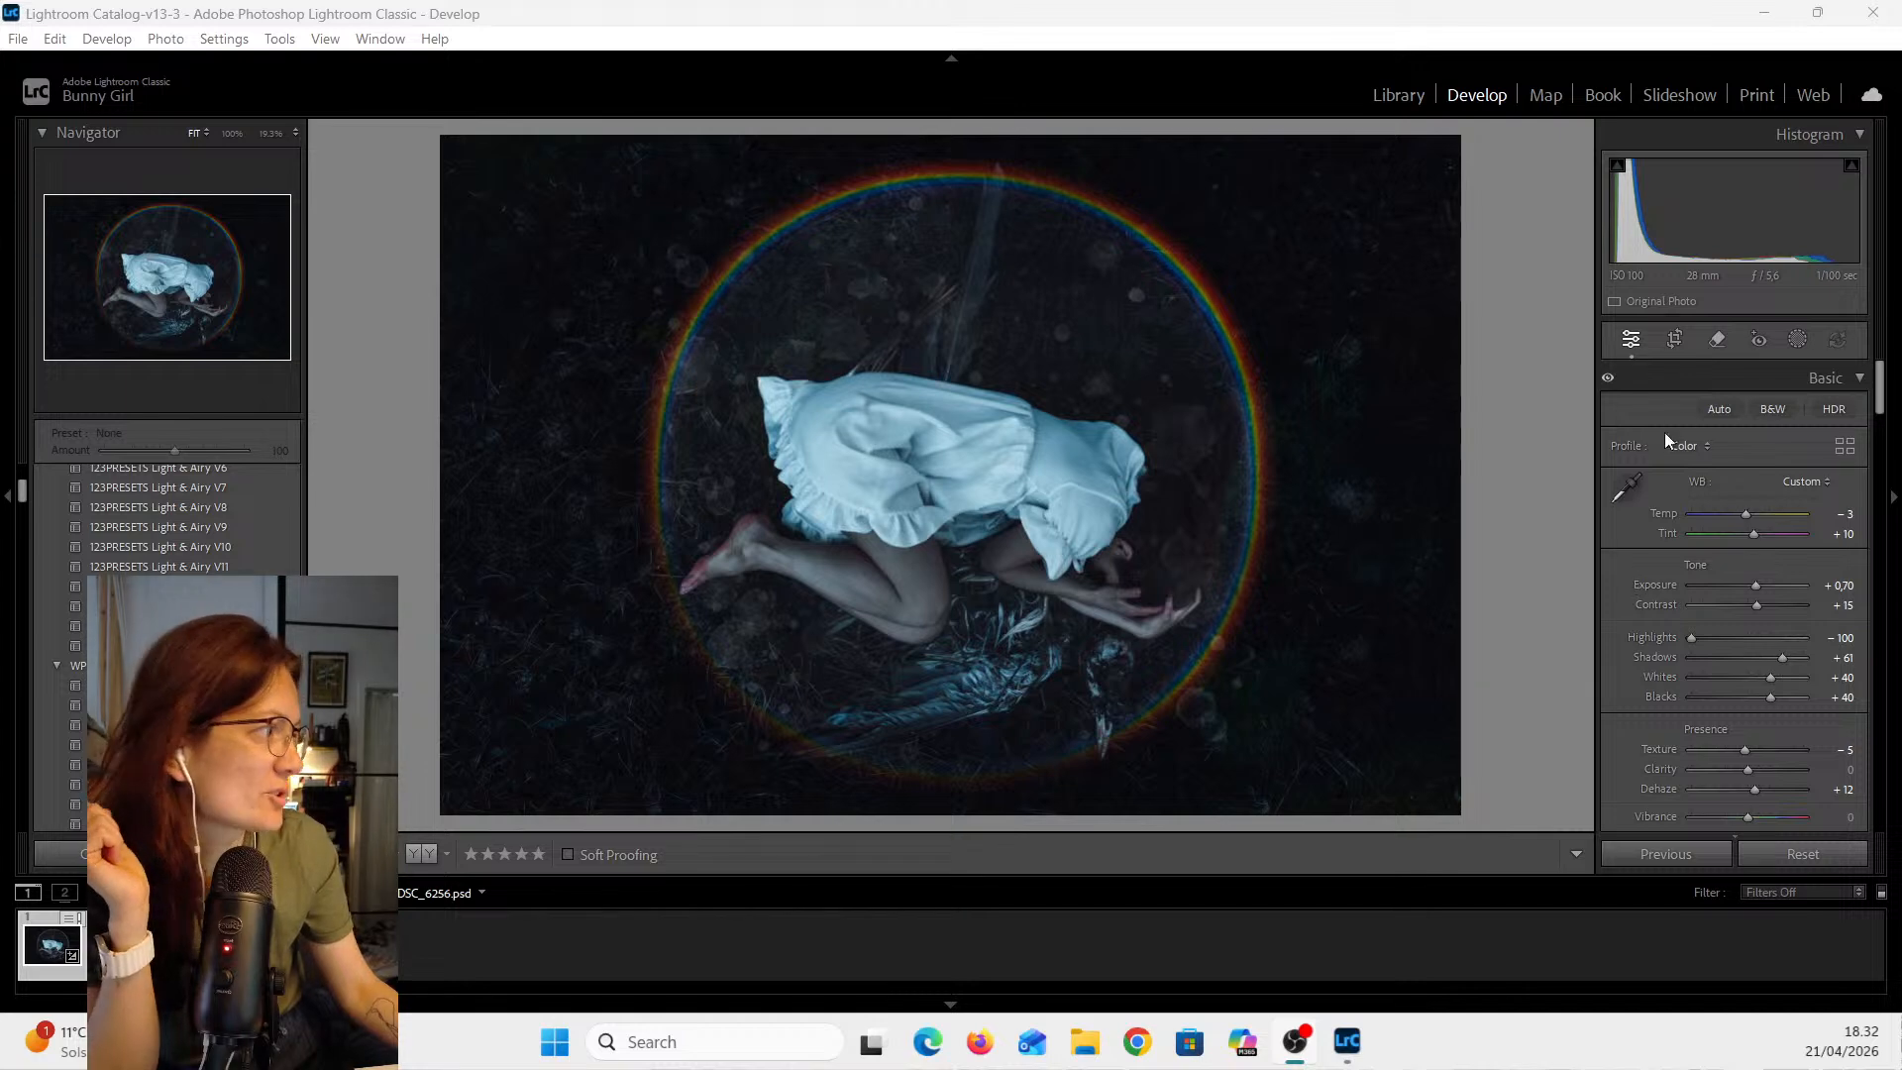
pyautogui.click(1675, 339)
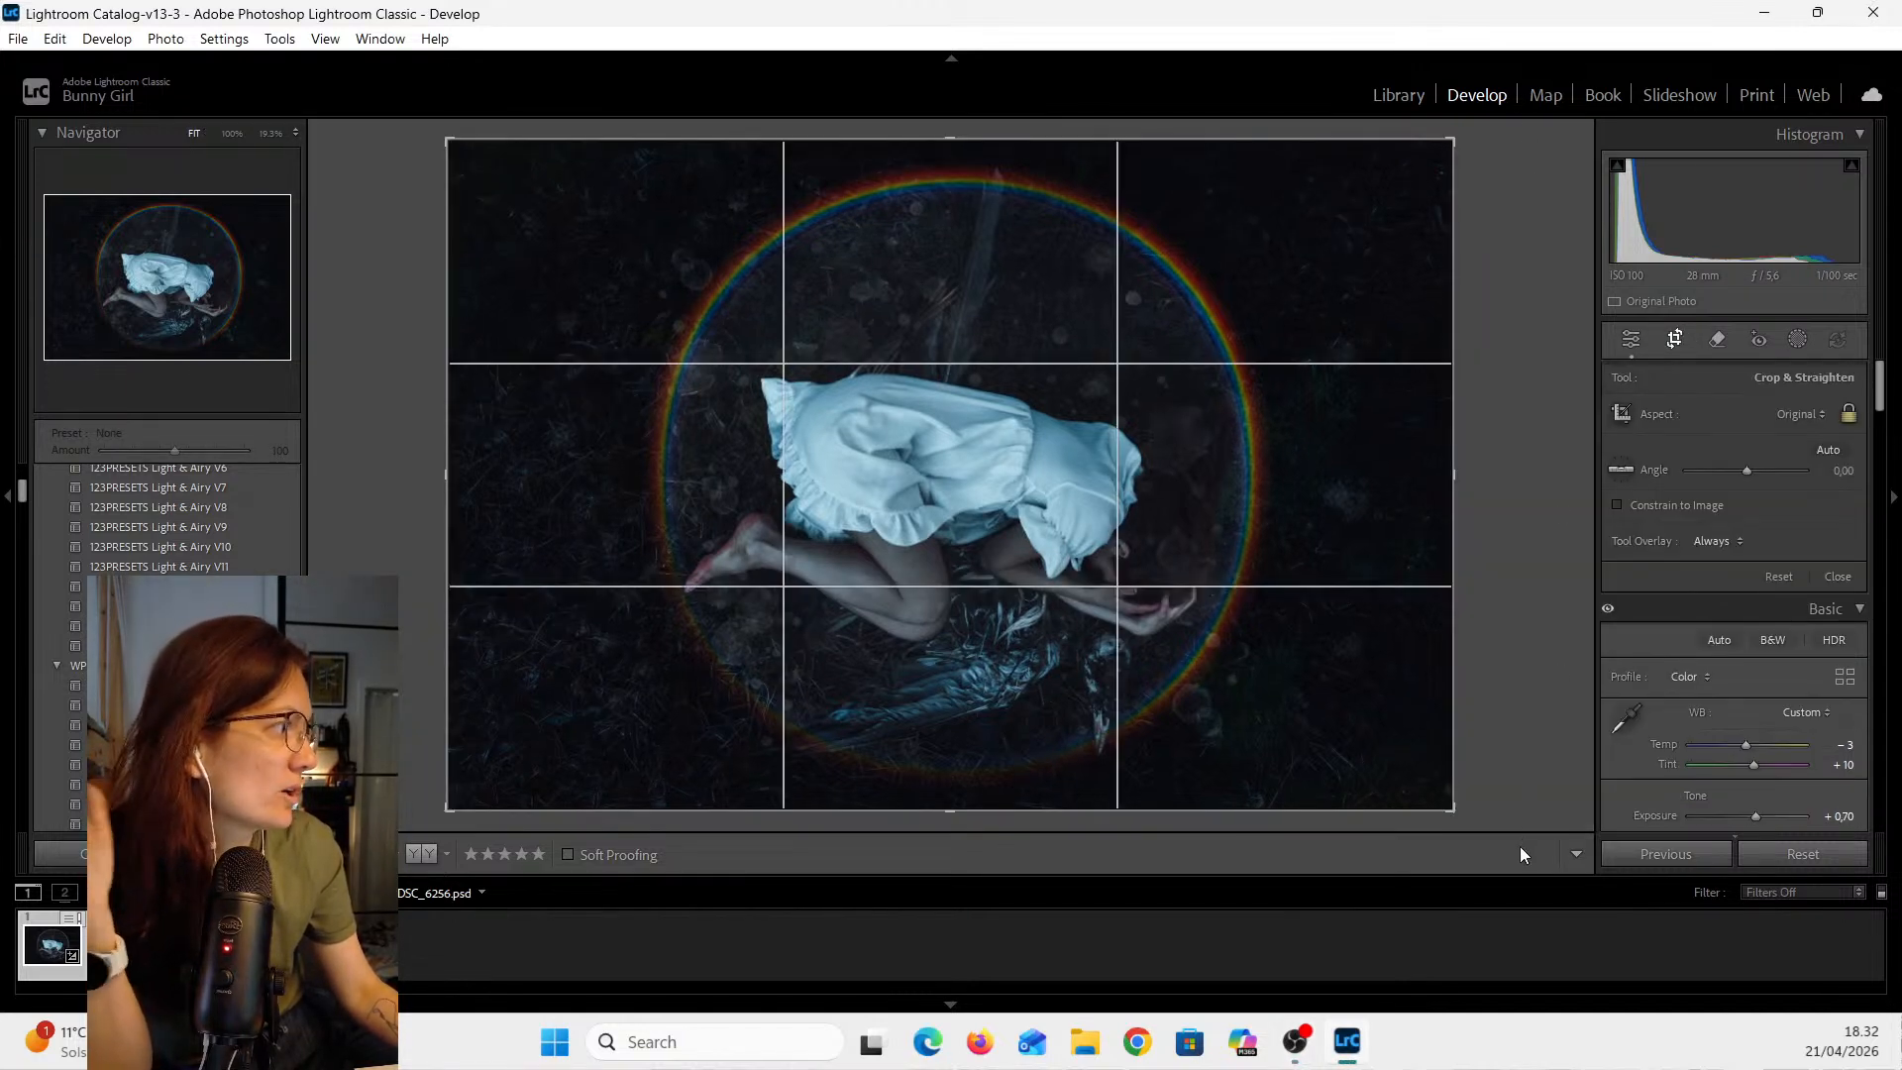
pyautogui.moveTo(1519, 810); pyautogui.dragTo(677, 176)
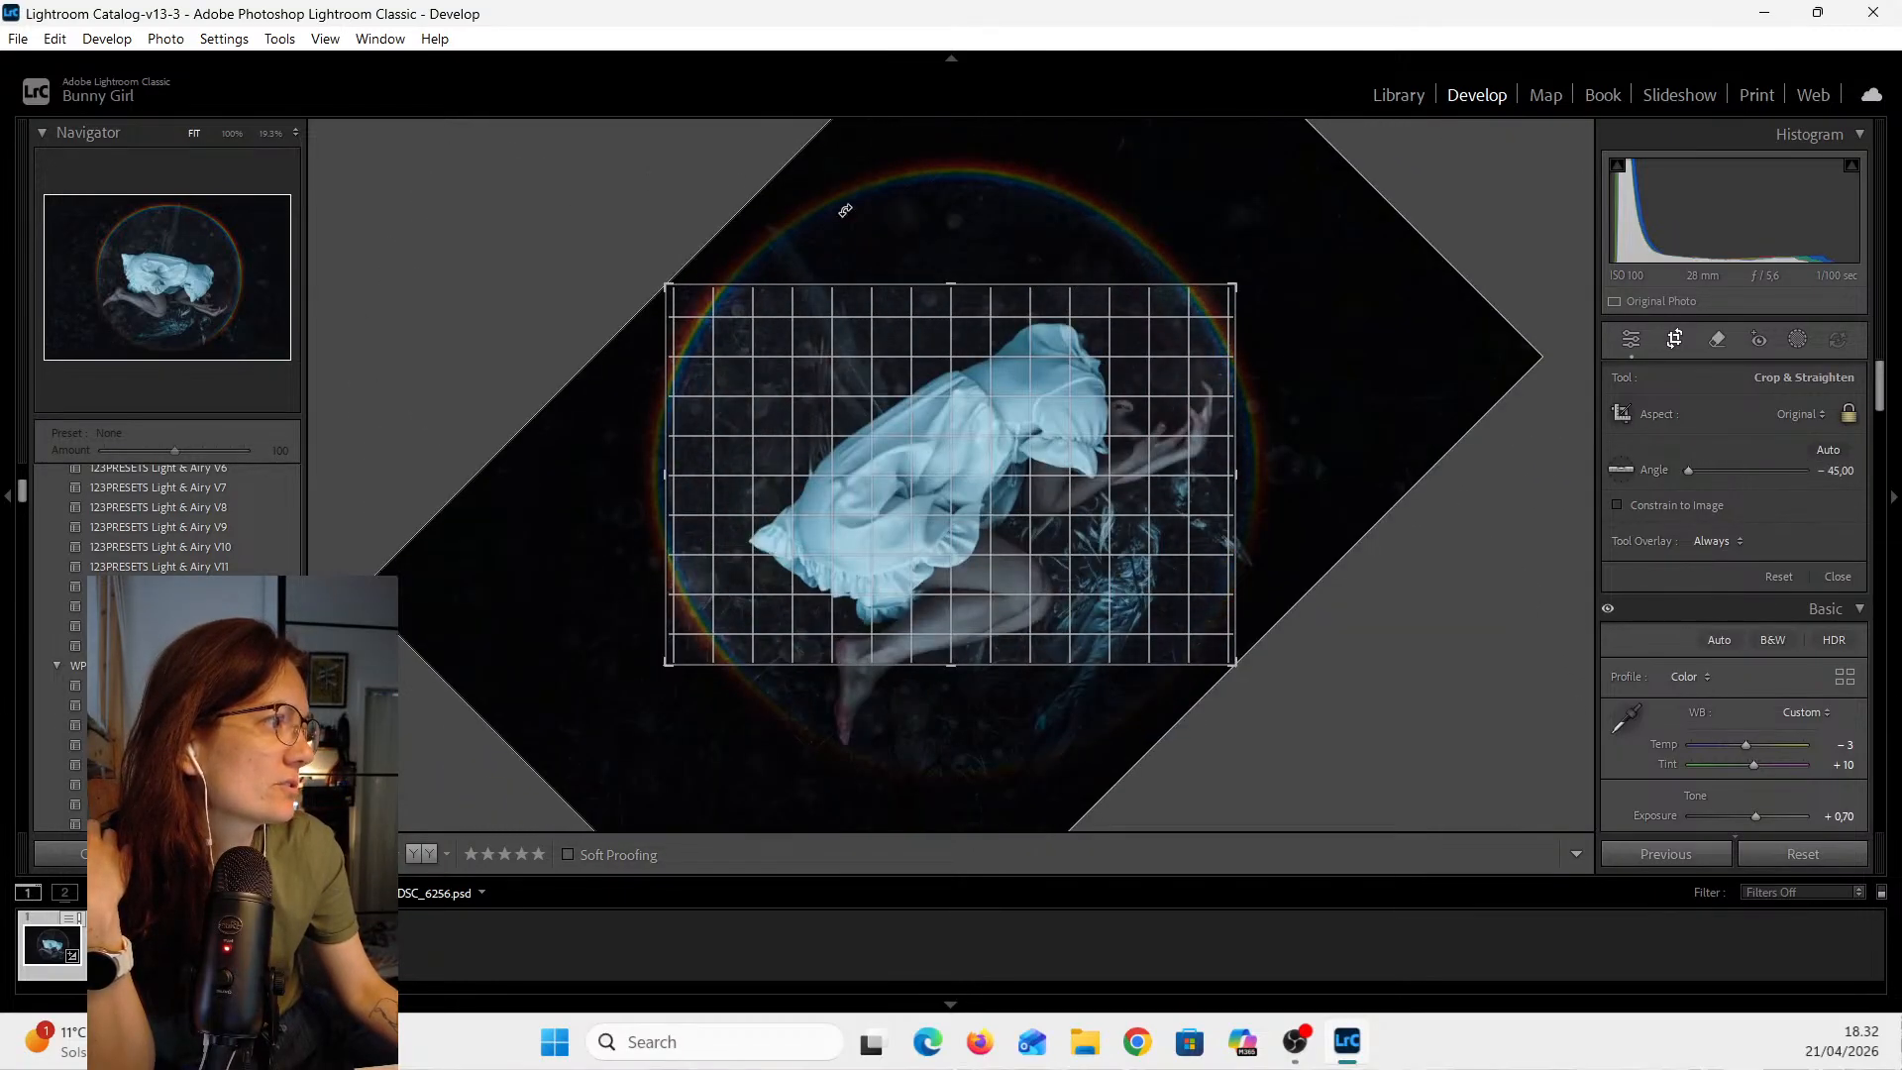
pyautogui.moveTo(1393, 394); pyautogui.dragTo(1399, 294)
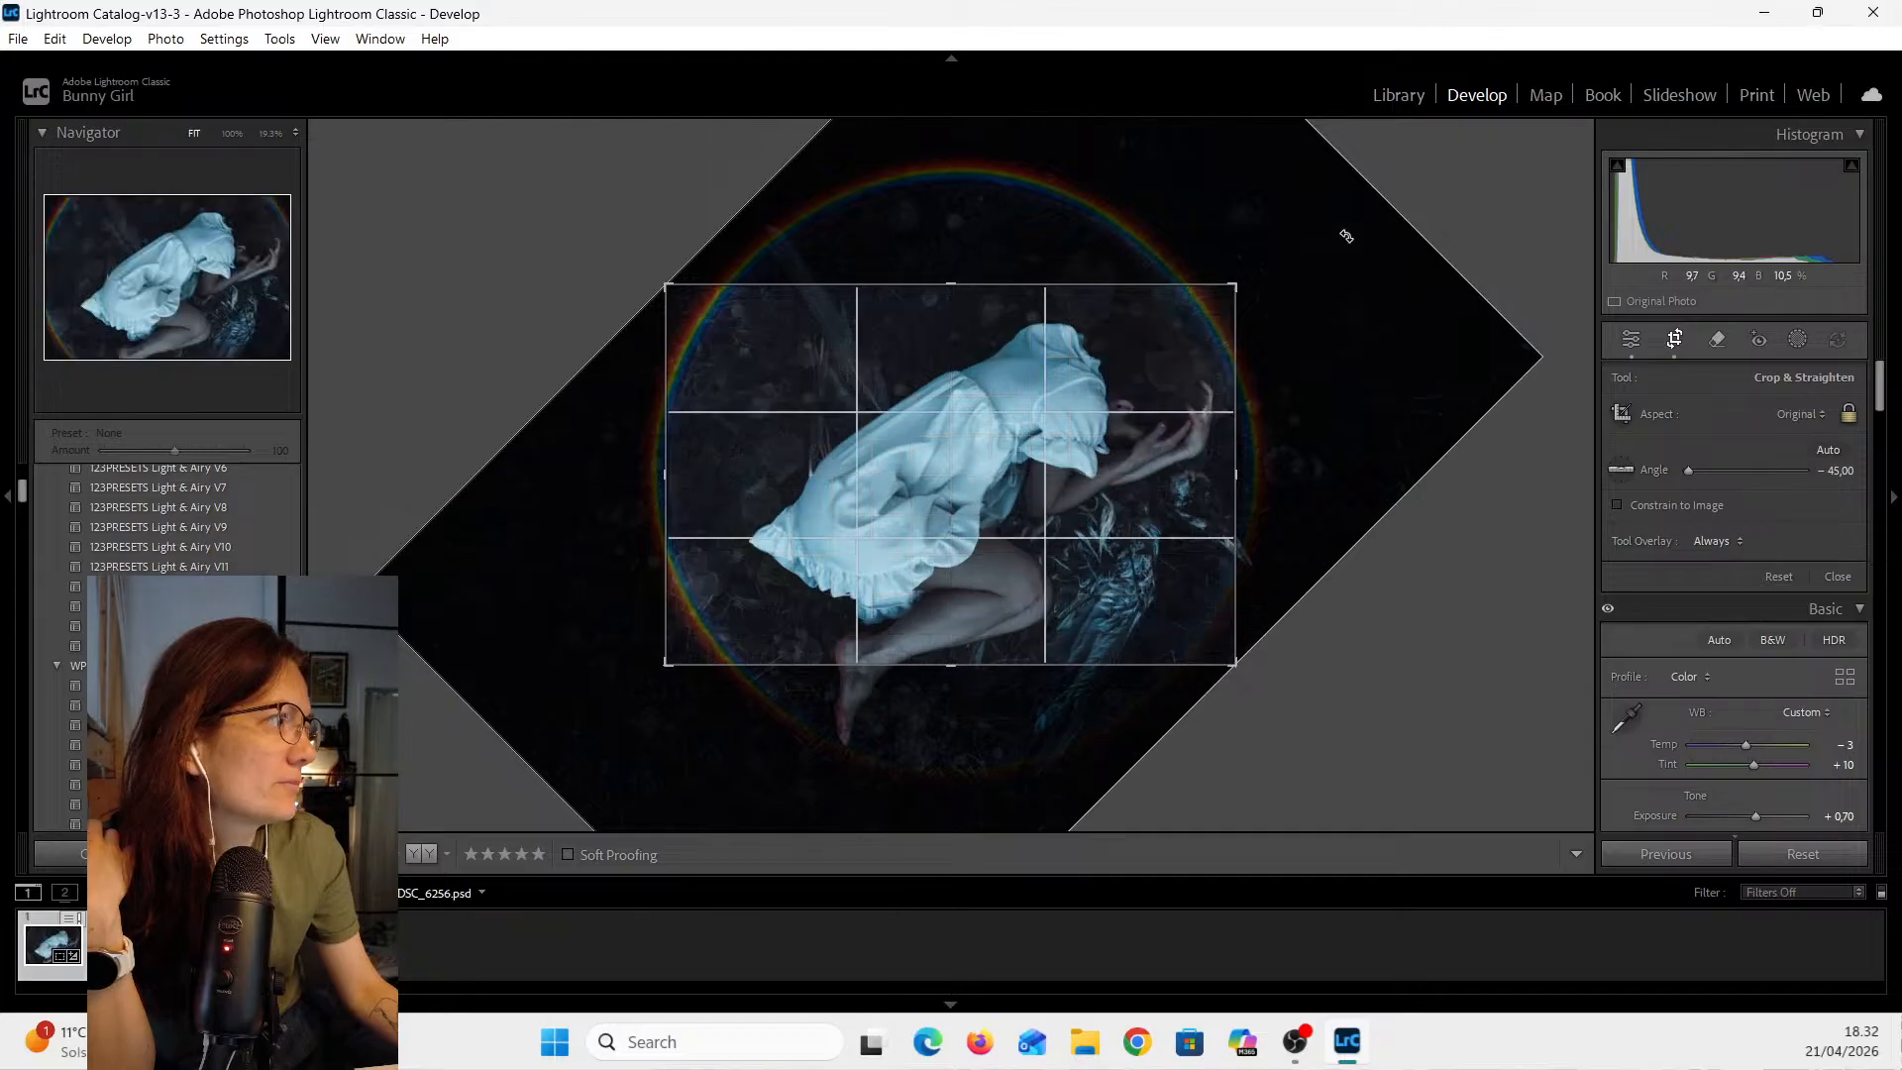
pyautogui.moveTo(1346, 234); pyautogui.dragTo(1341, 195)
pyautogui.moveTo(1215, 132); pyautogui.dragTo(1274, 120)
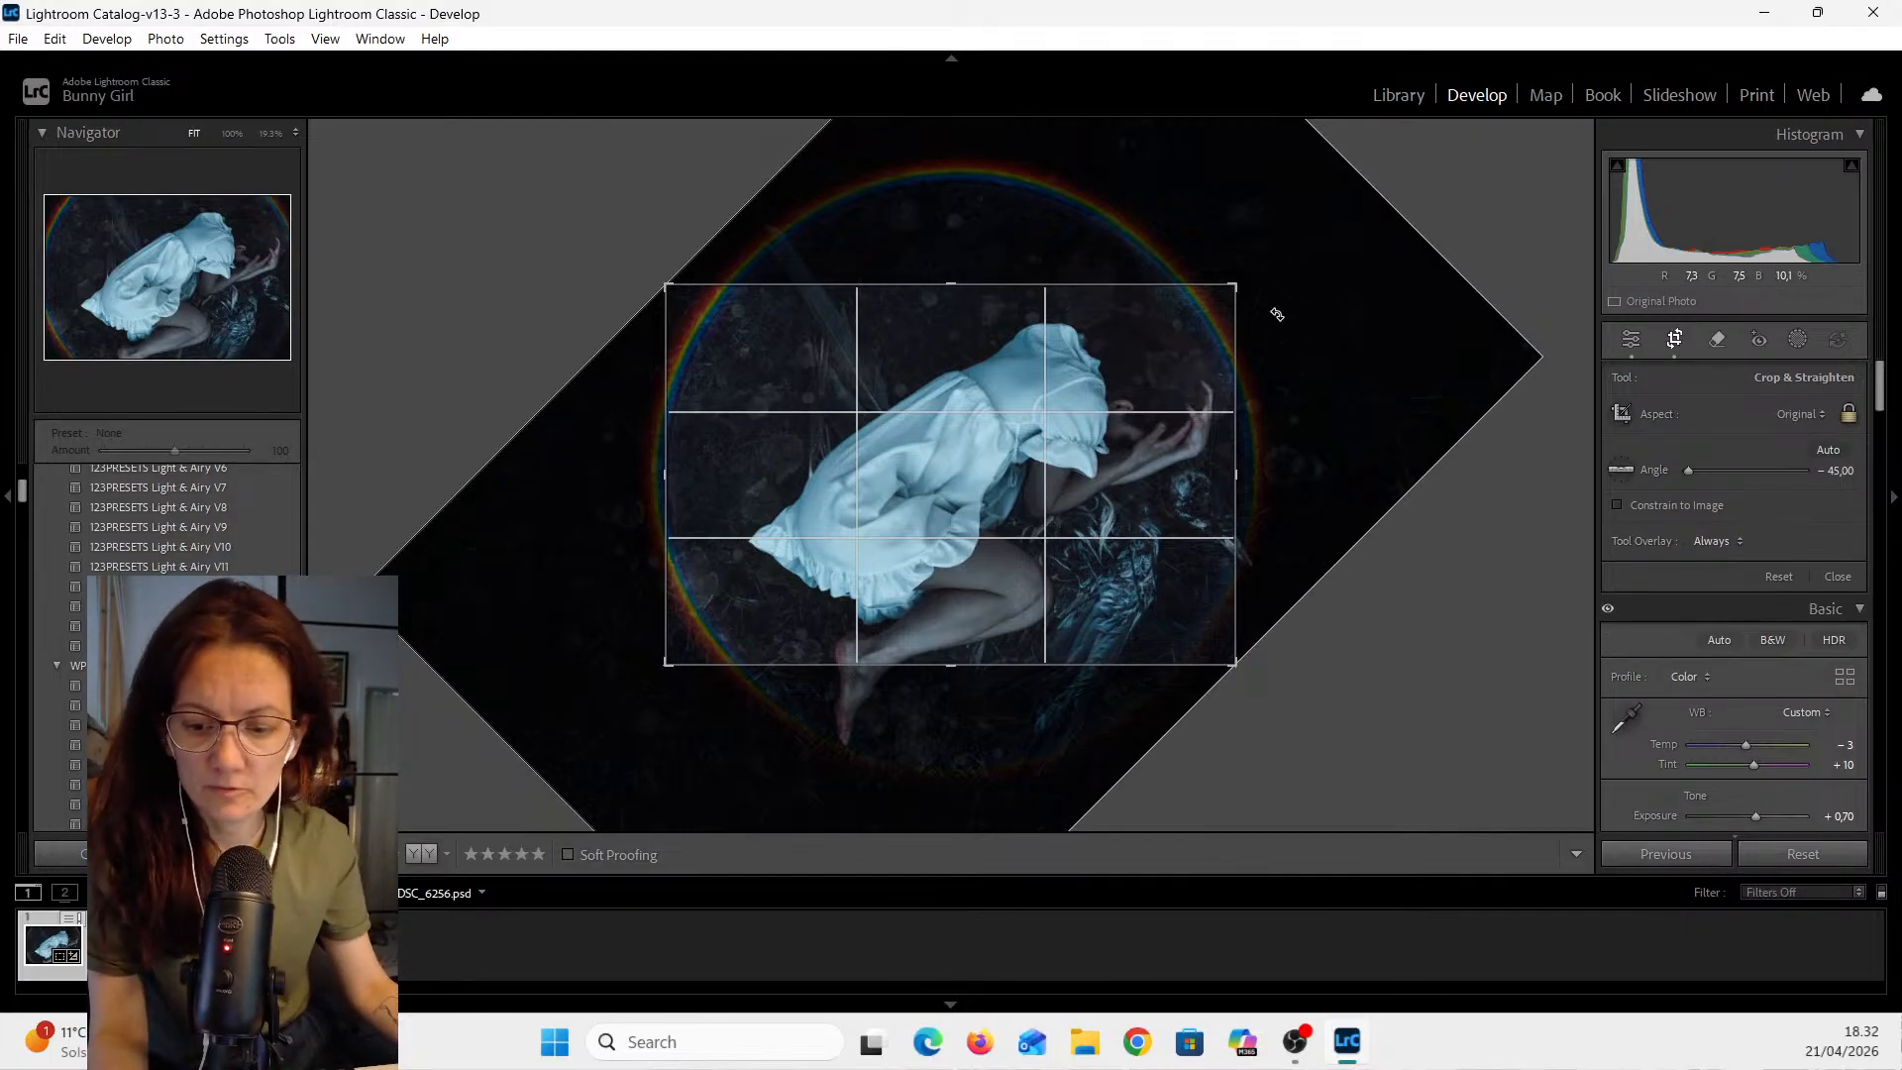
pyautogui.hotkey('ctrl', 'z')
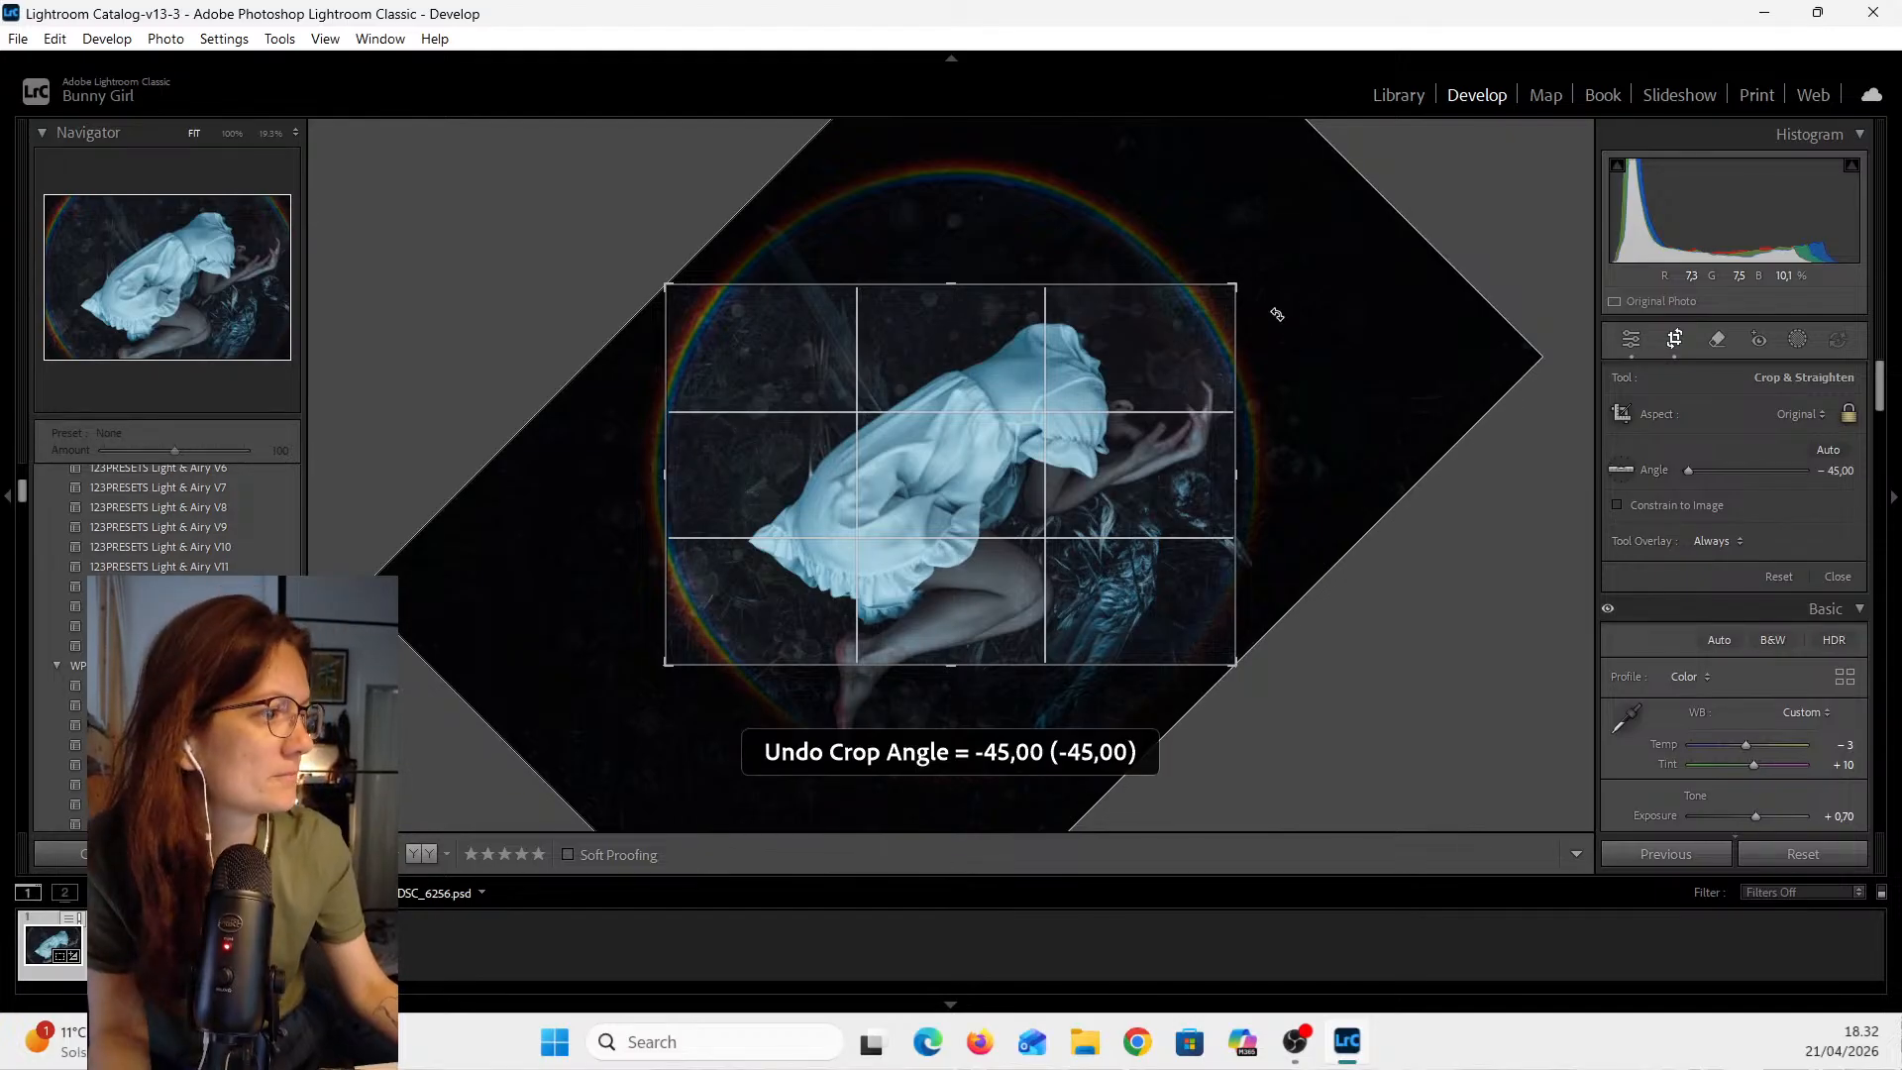
pyautogui.hotkey('ctrl', 'z')
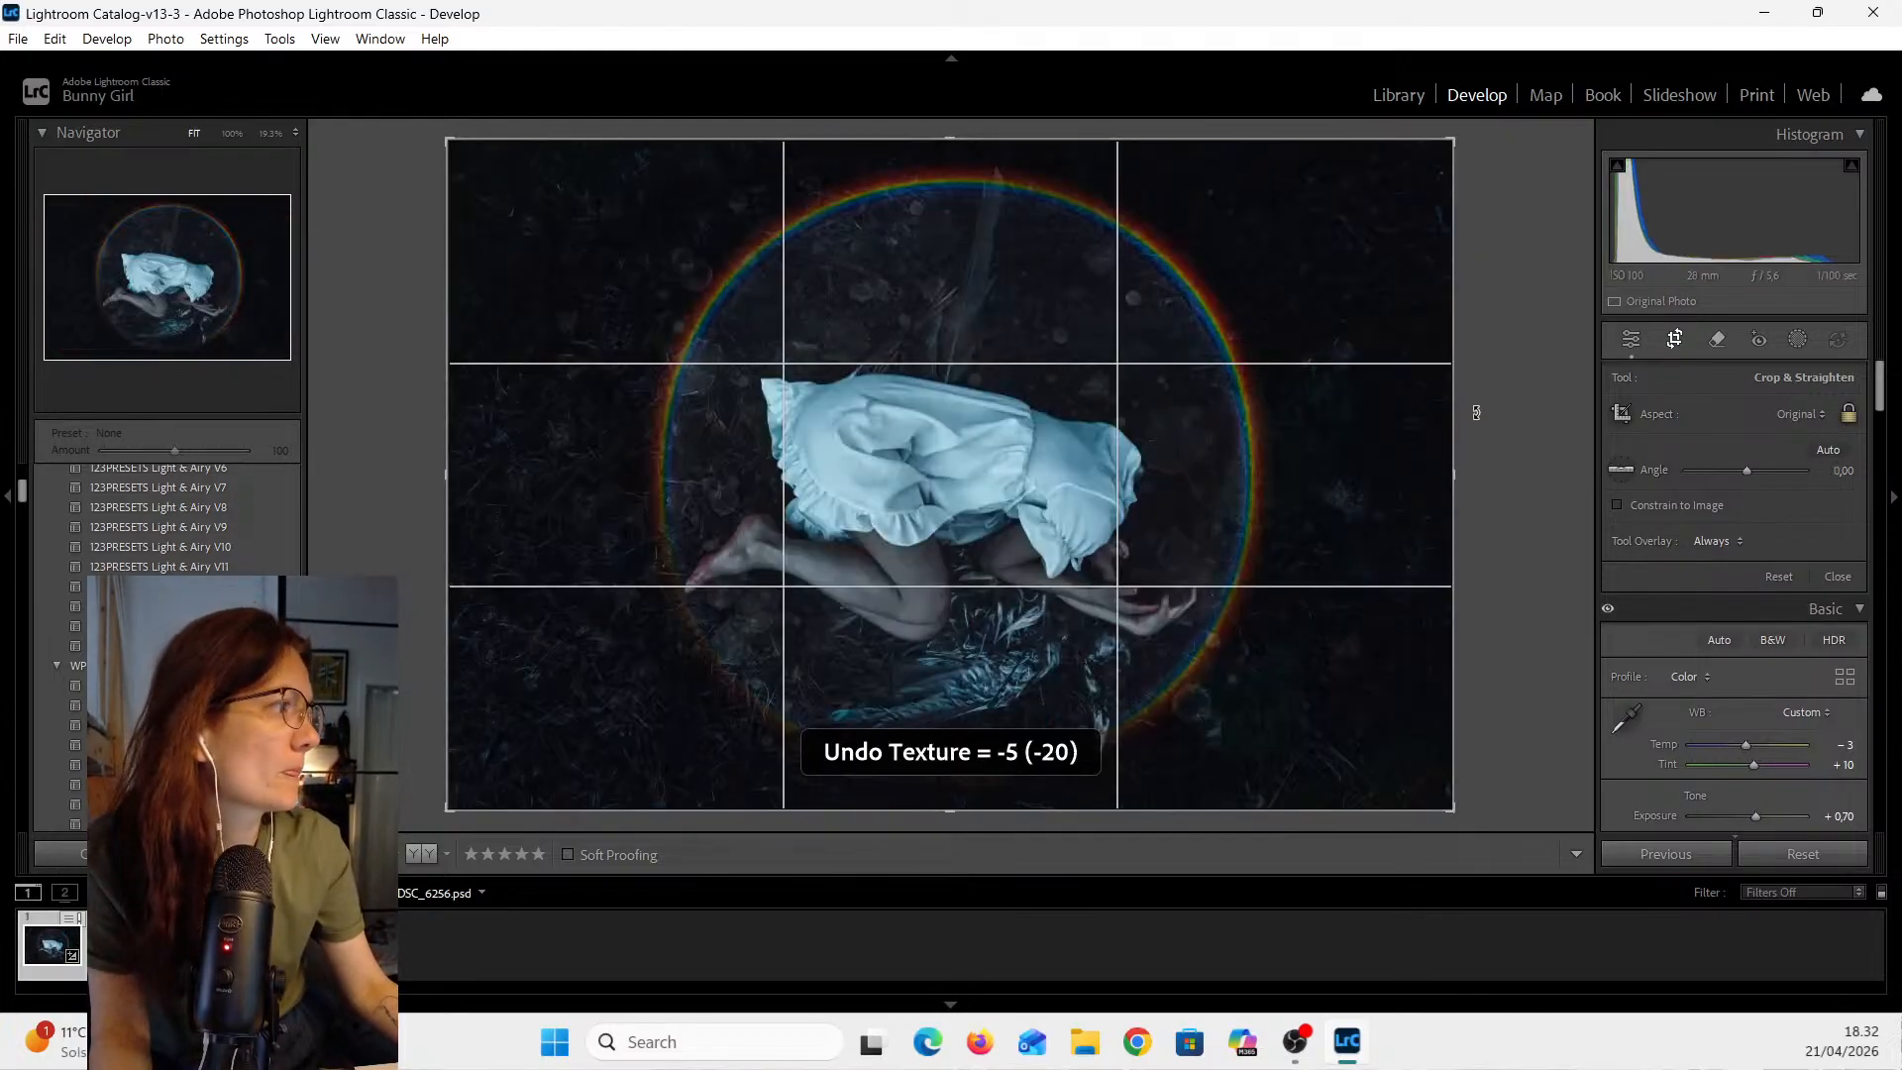
pyautogui.click(1677, 339)
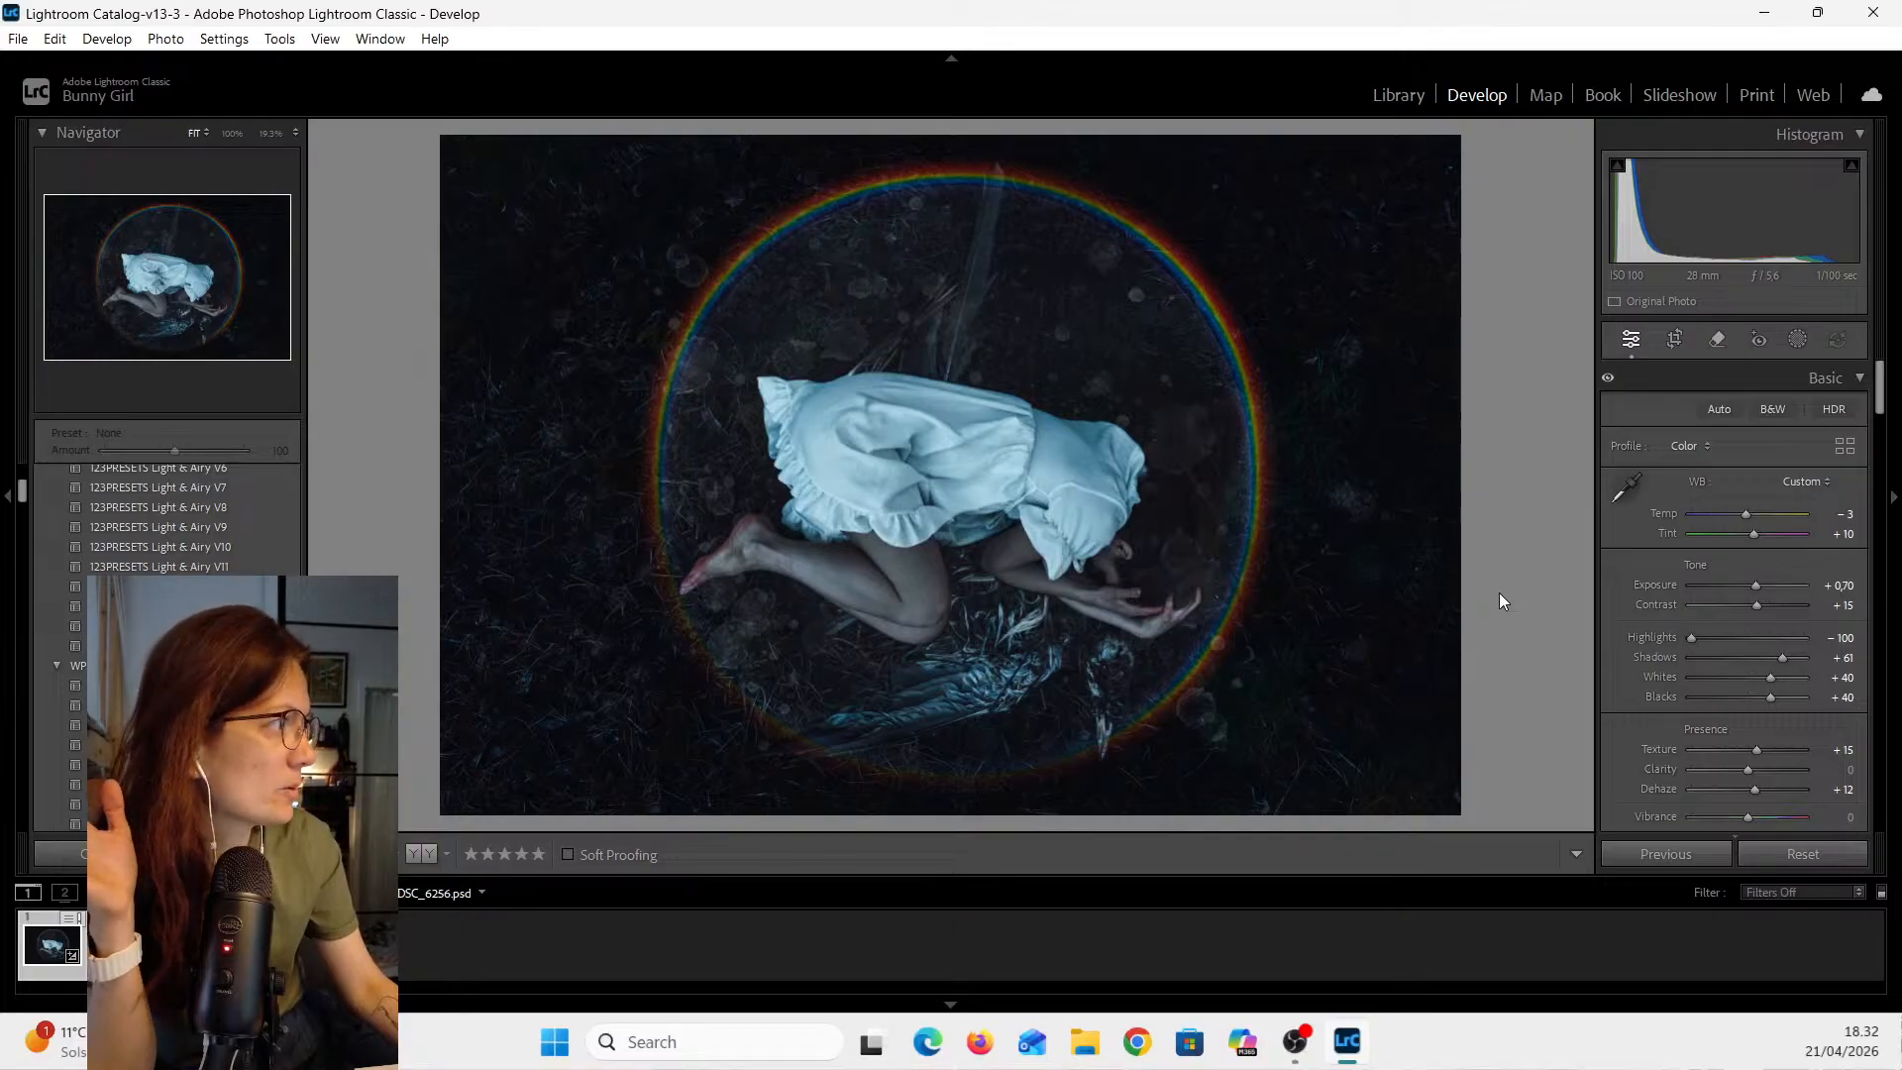
pyautogui.click(1673, 341)
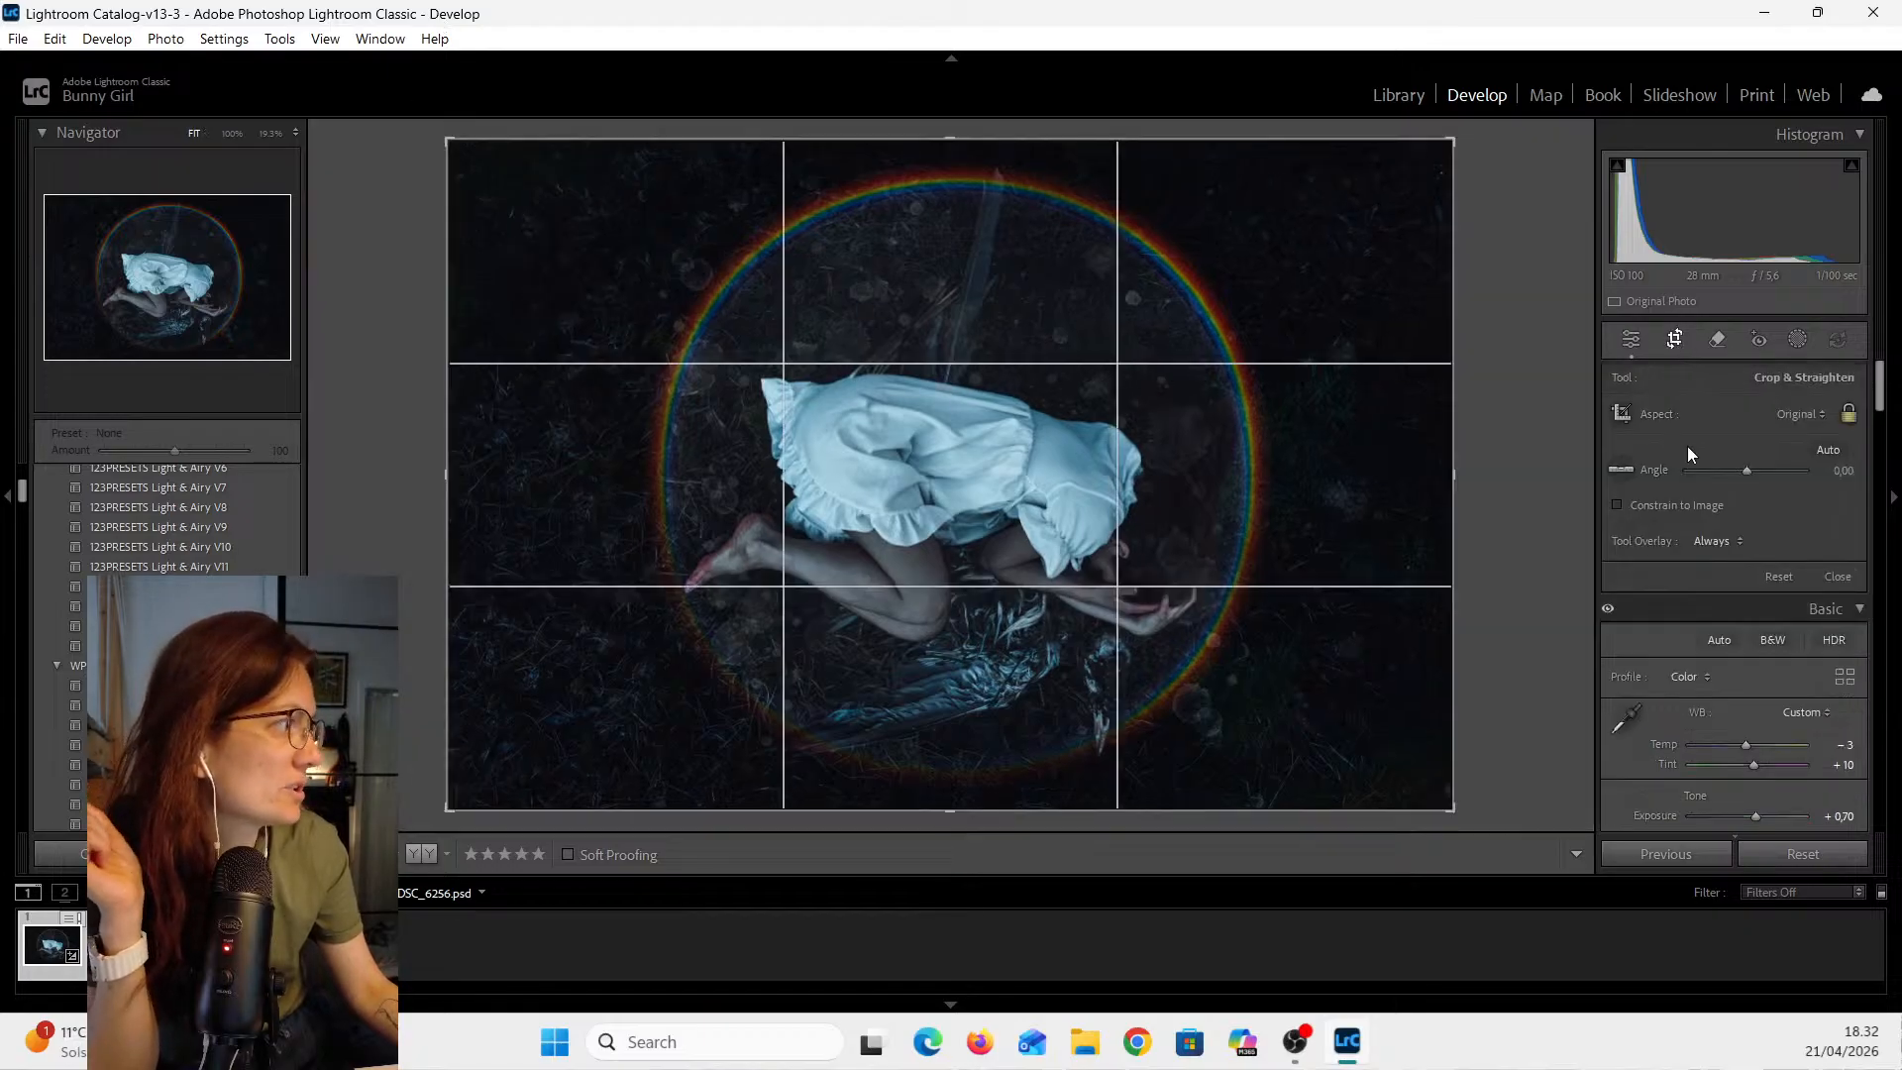
pyautogui.click(1820, 415)
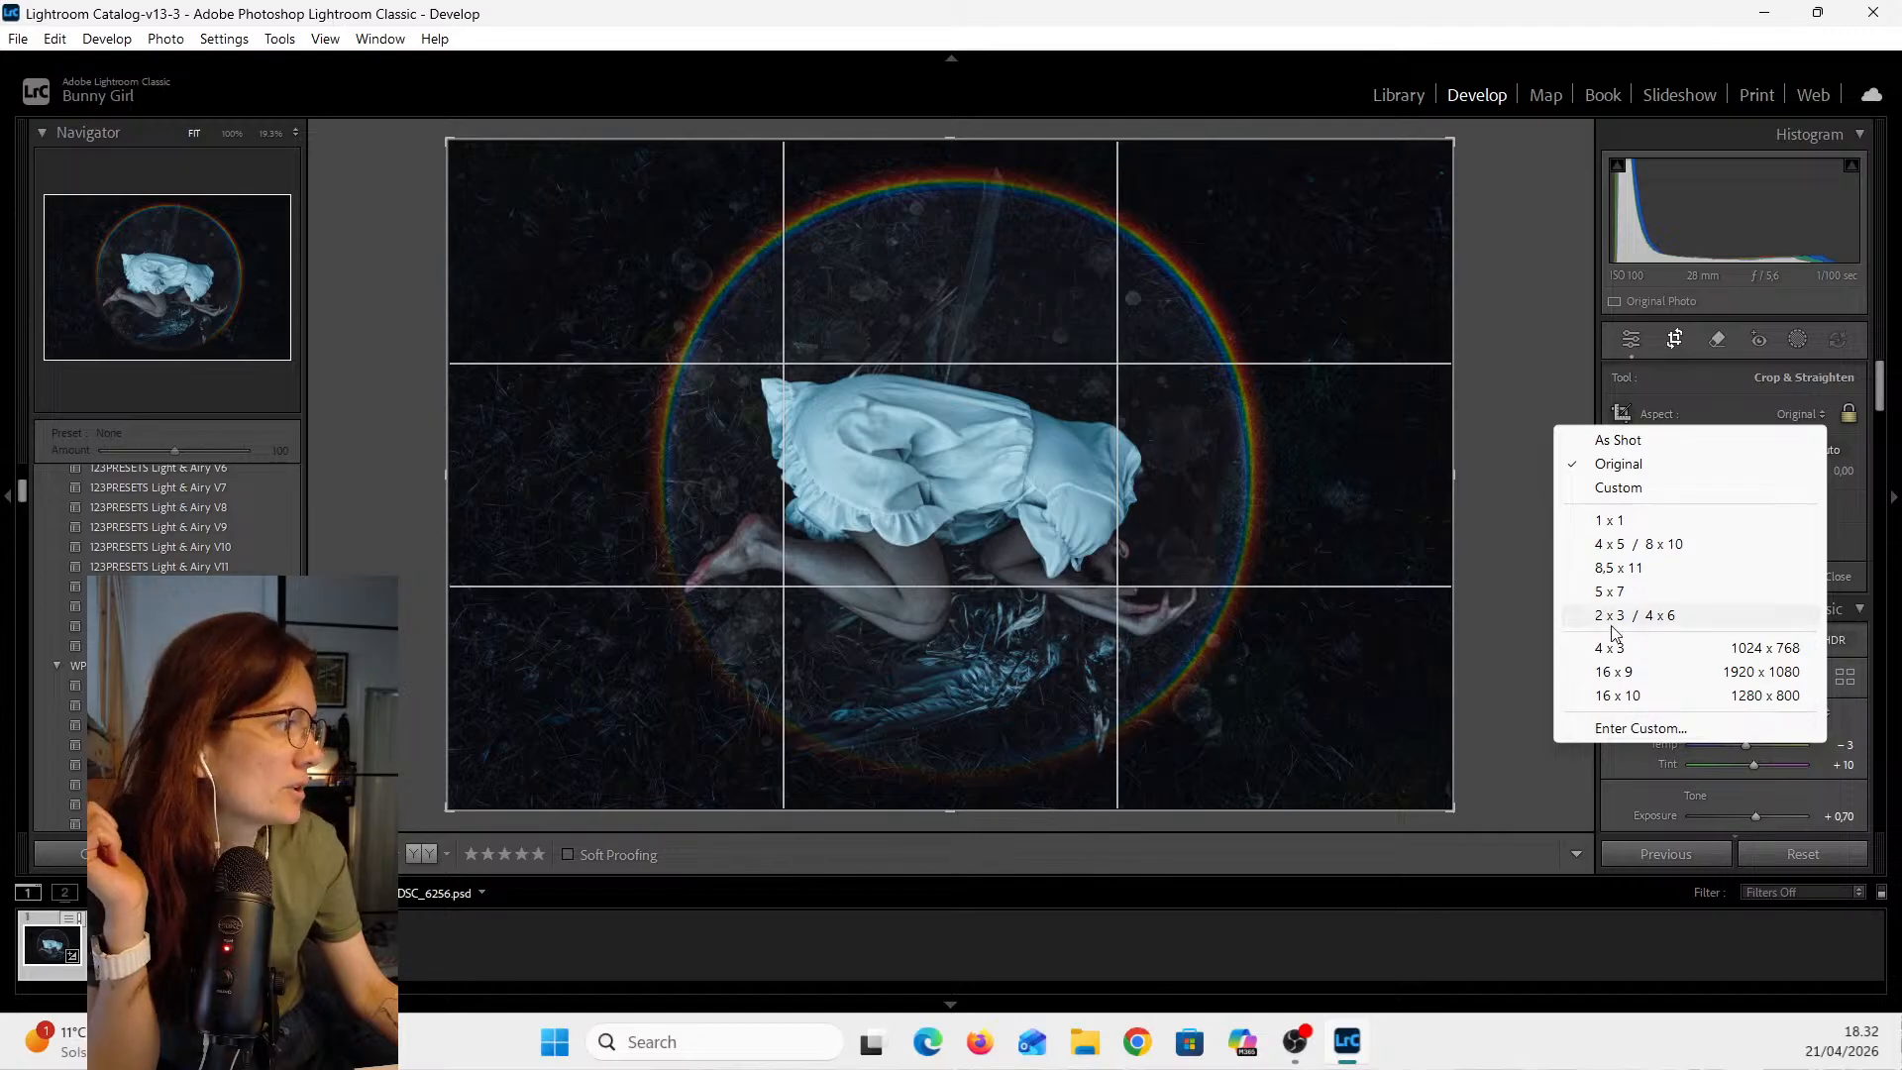
pyautogui.click(1509, 413)
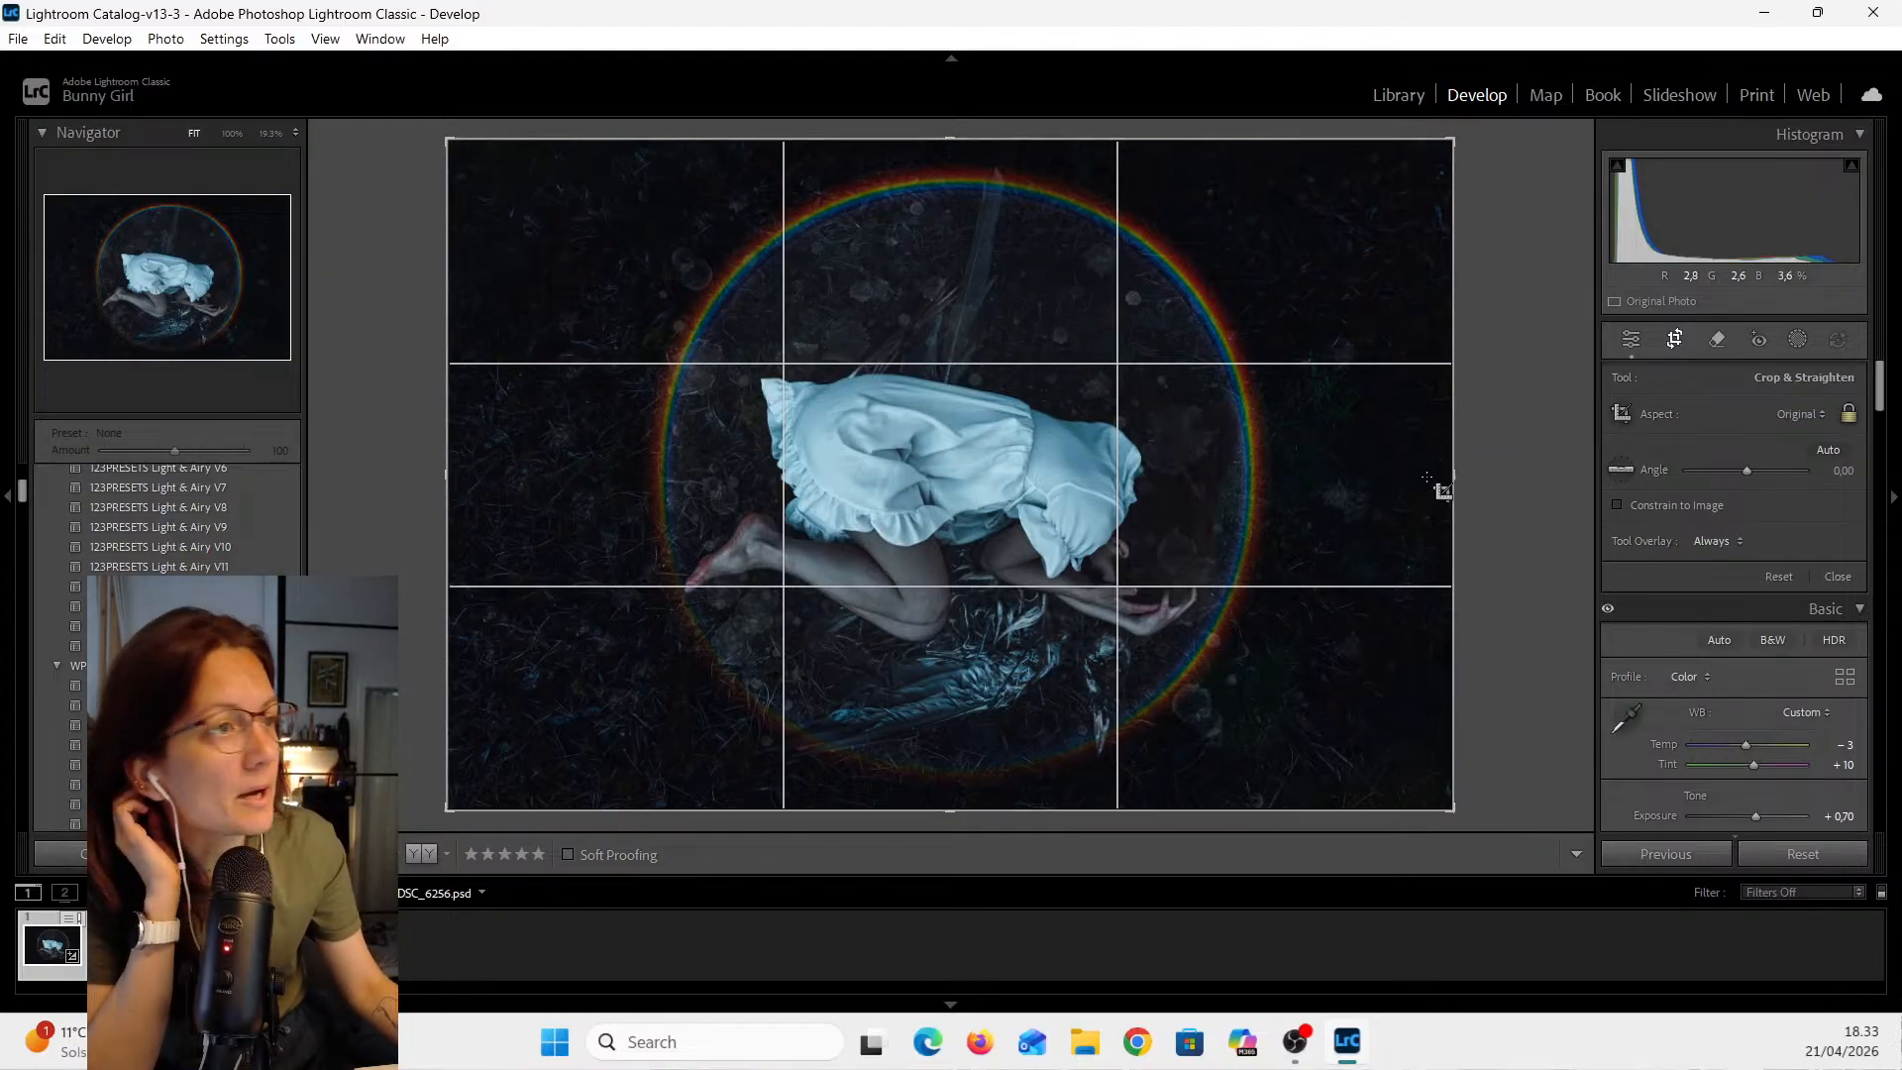
# - Export the edited photo as a JPG to the preset hard-drive folder
pyautogui.click(17, 41)
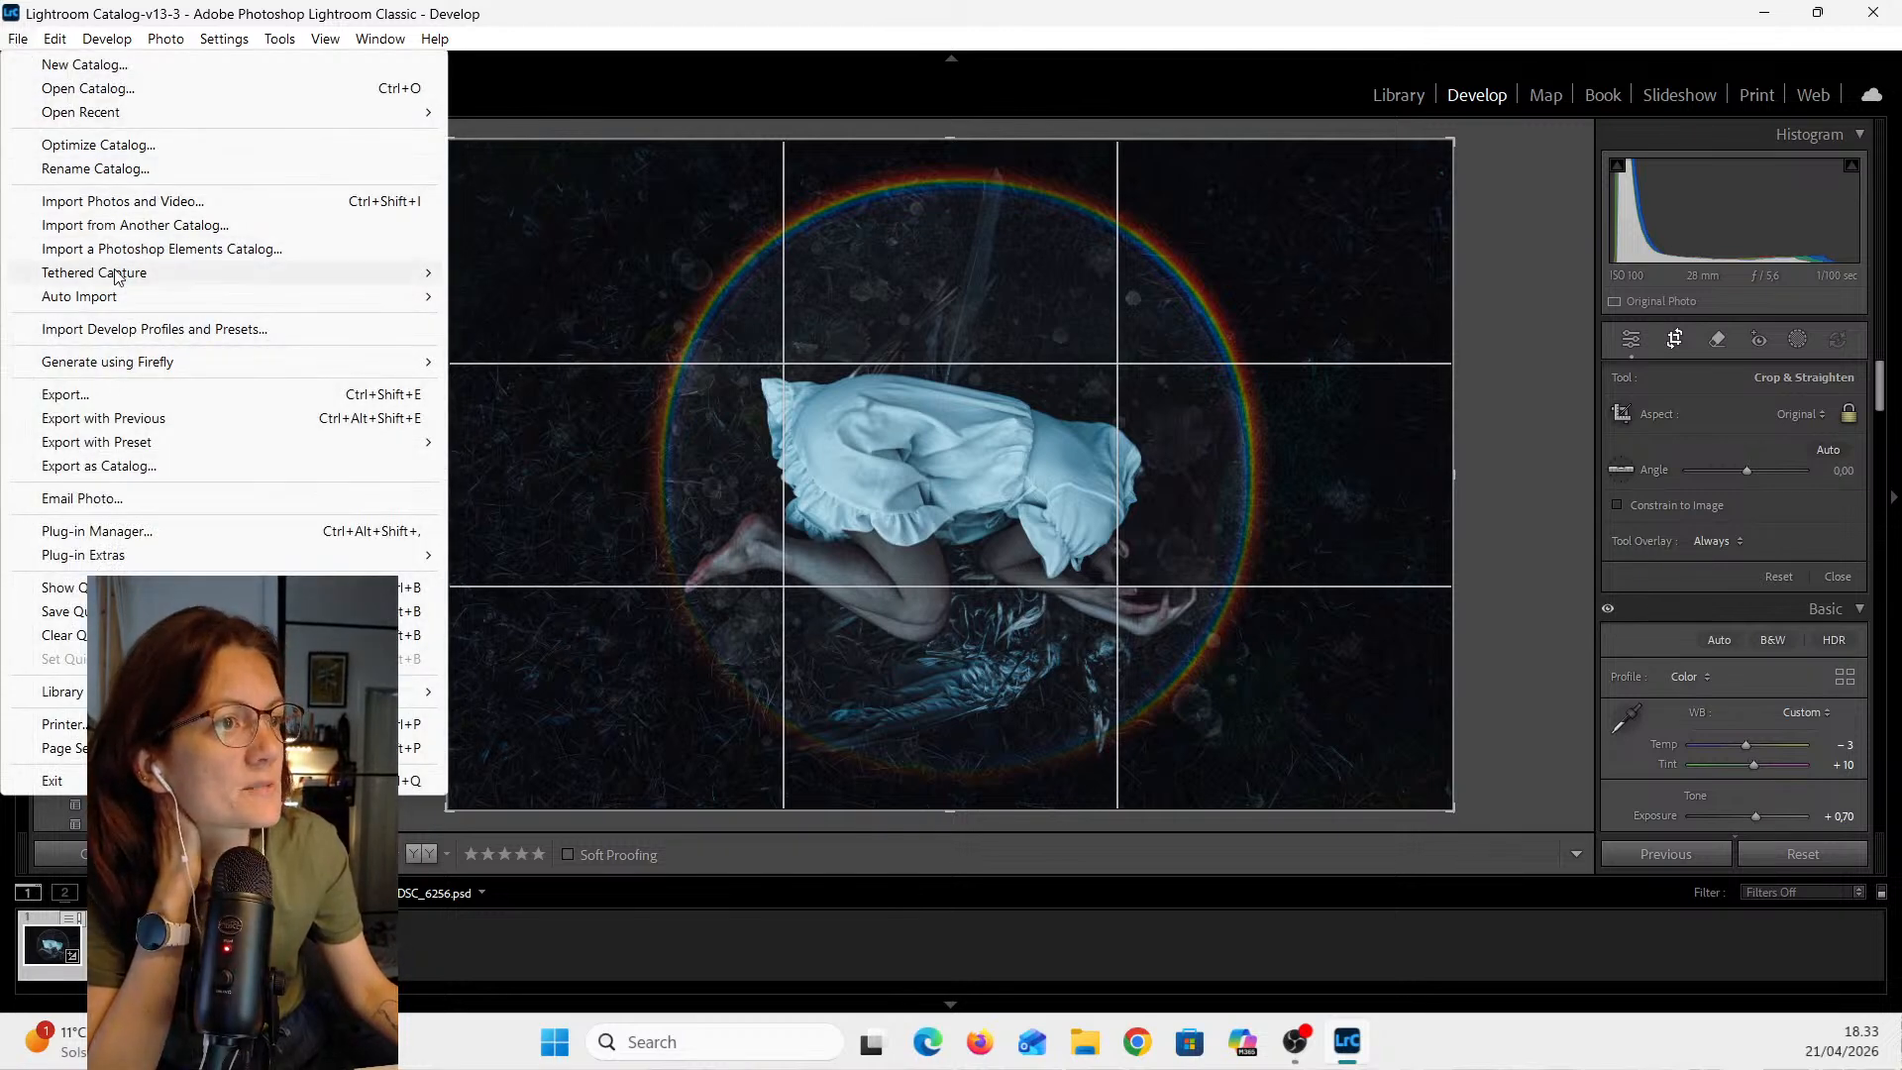
pyautogui.click(125, 398)
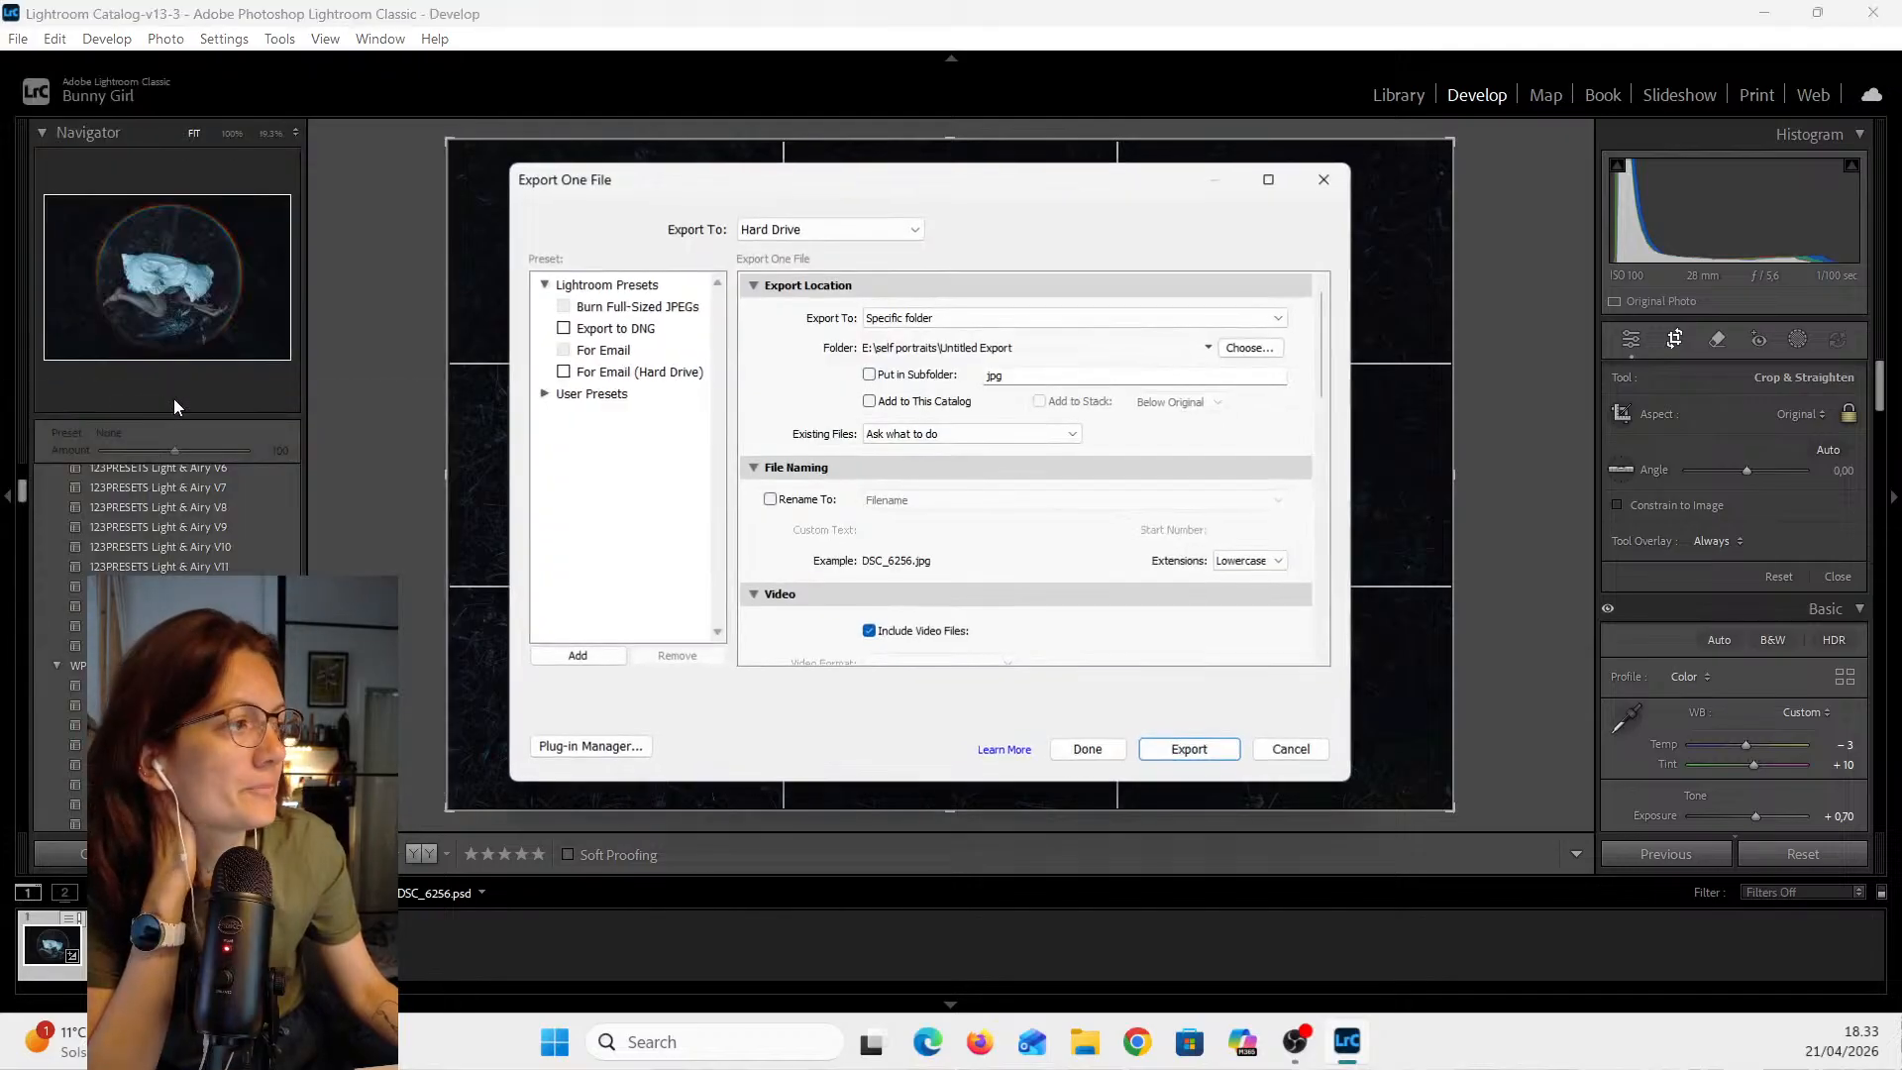
pyautogui.click(1190, 751)
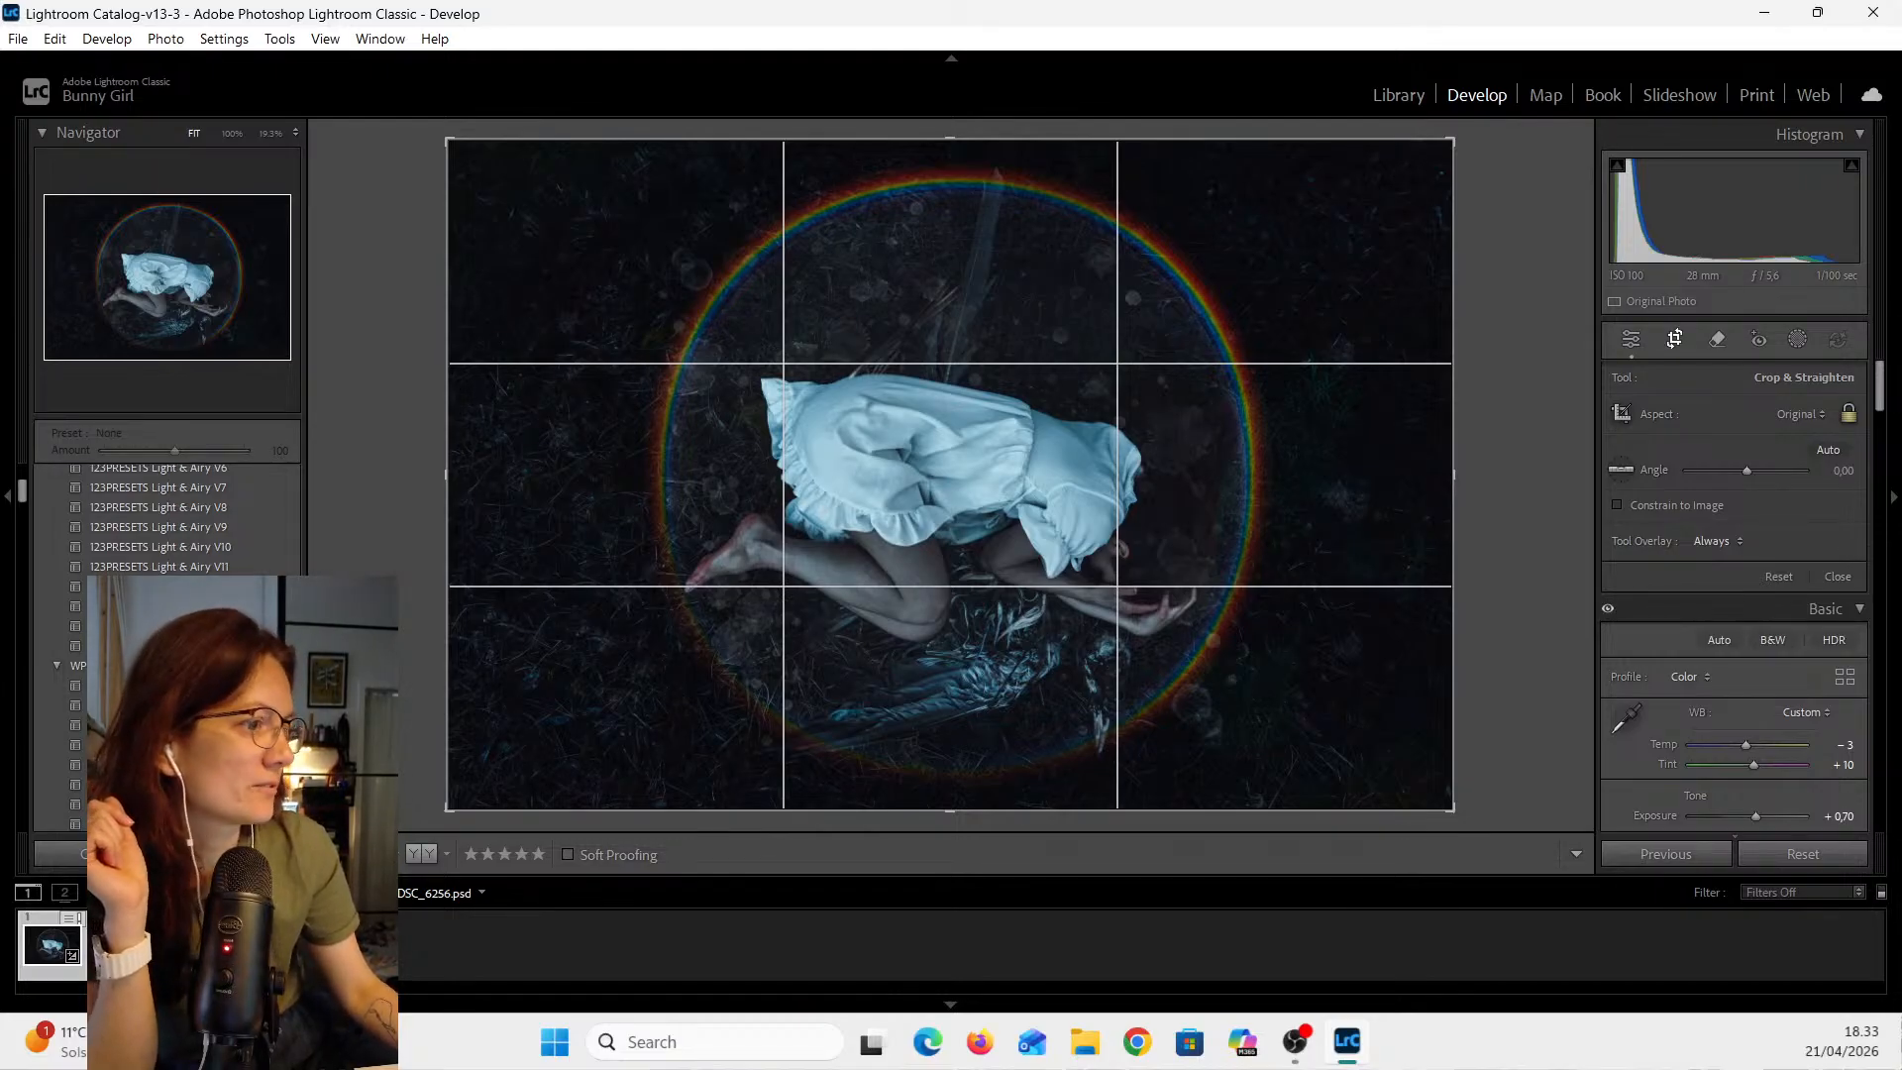
# - Open the exported DSC_6256.jpg in the Photos viewer and rotate it three times
pyautogui.click(1082, 1063)
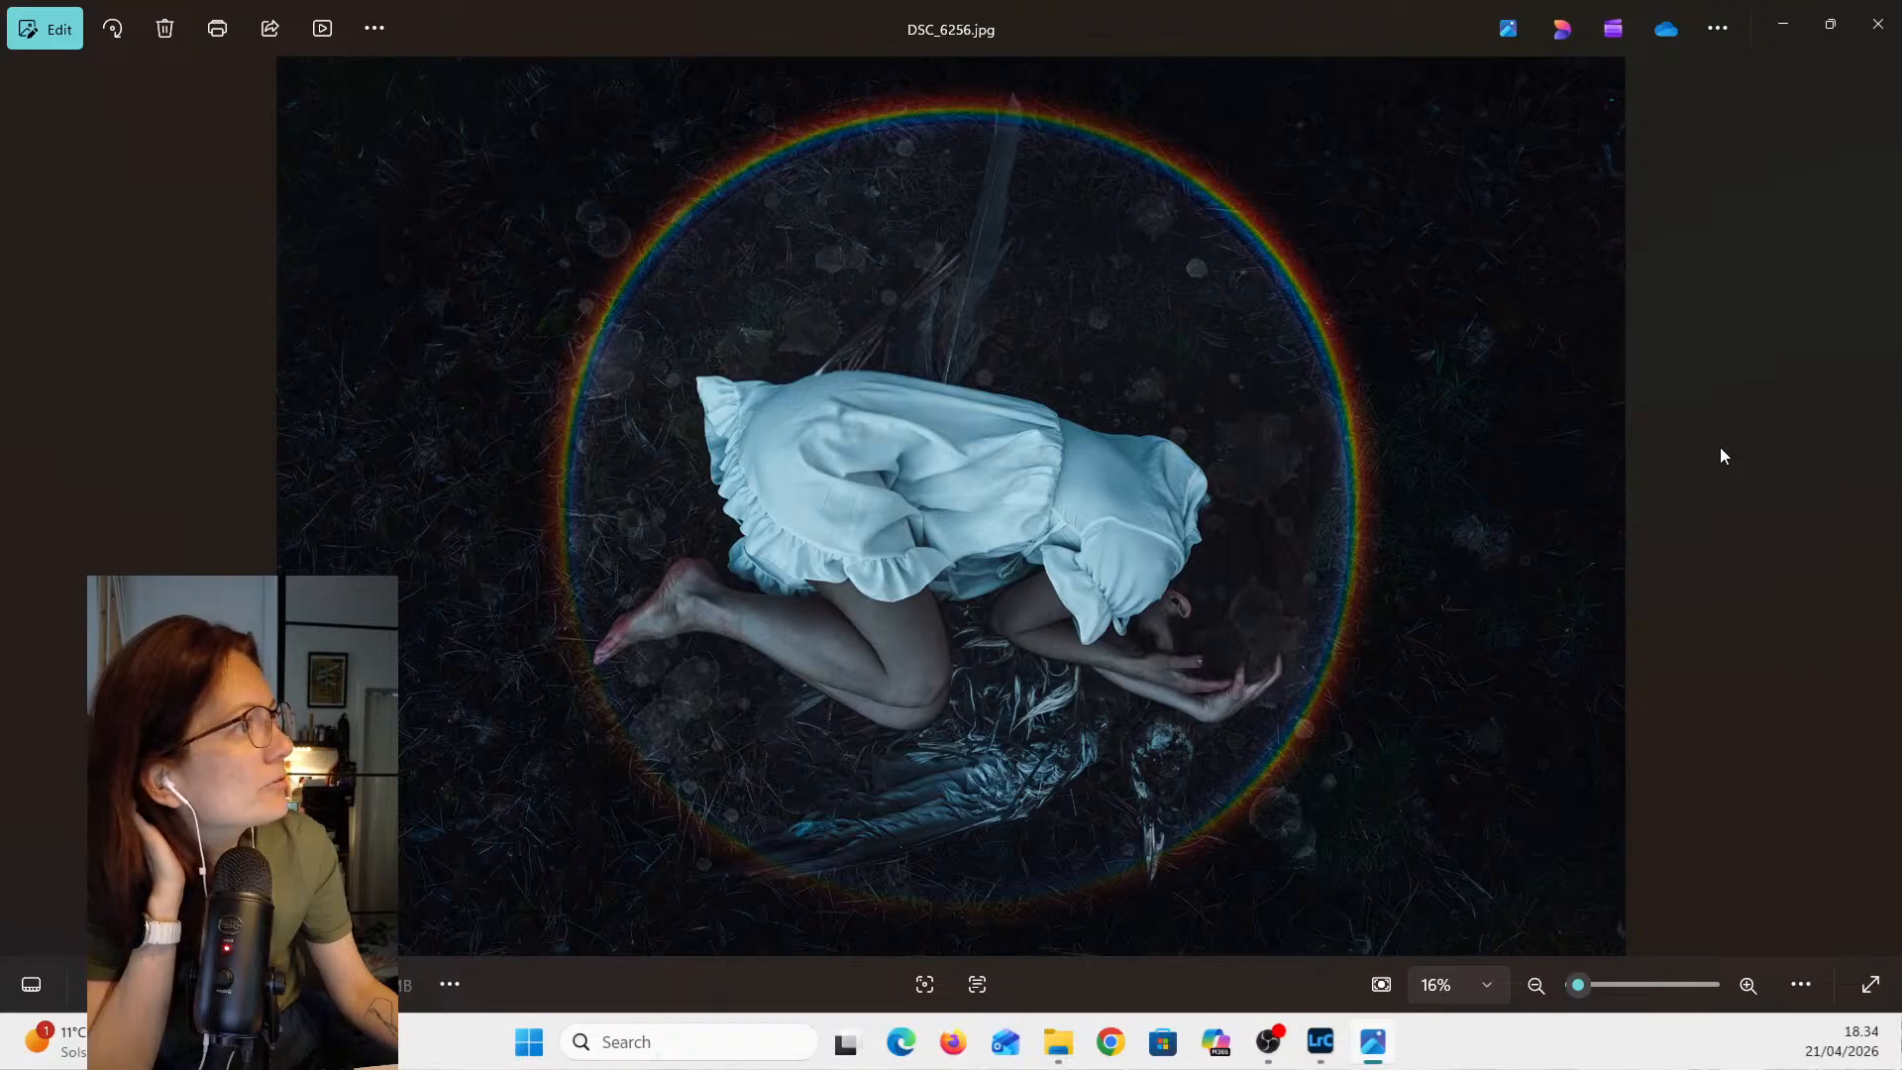
pyautogui.click(113, 37)
pyautogui.click(113, 38)
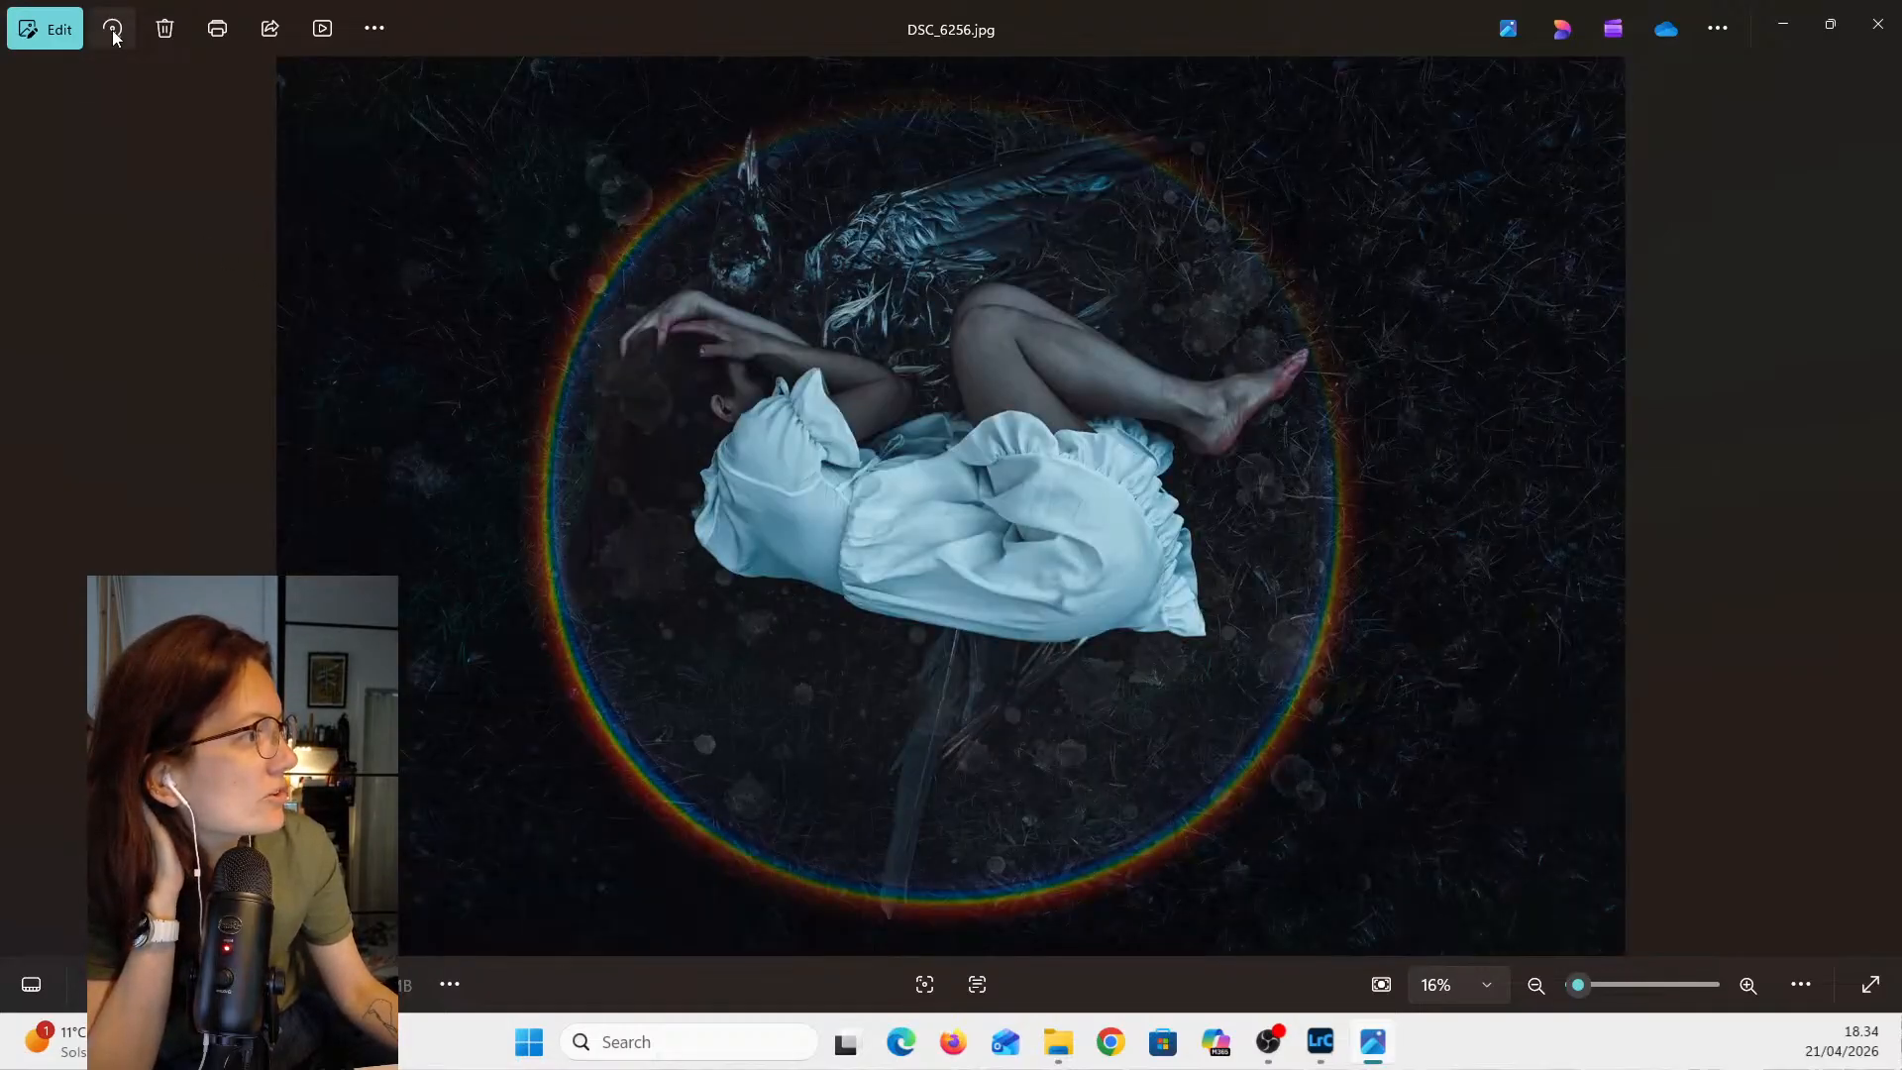
pyautogui.click(113, 38)
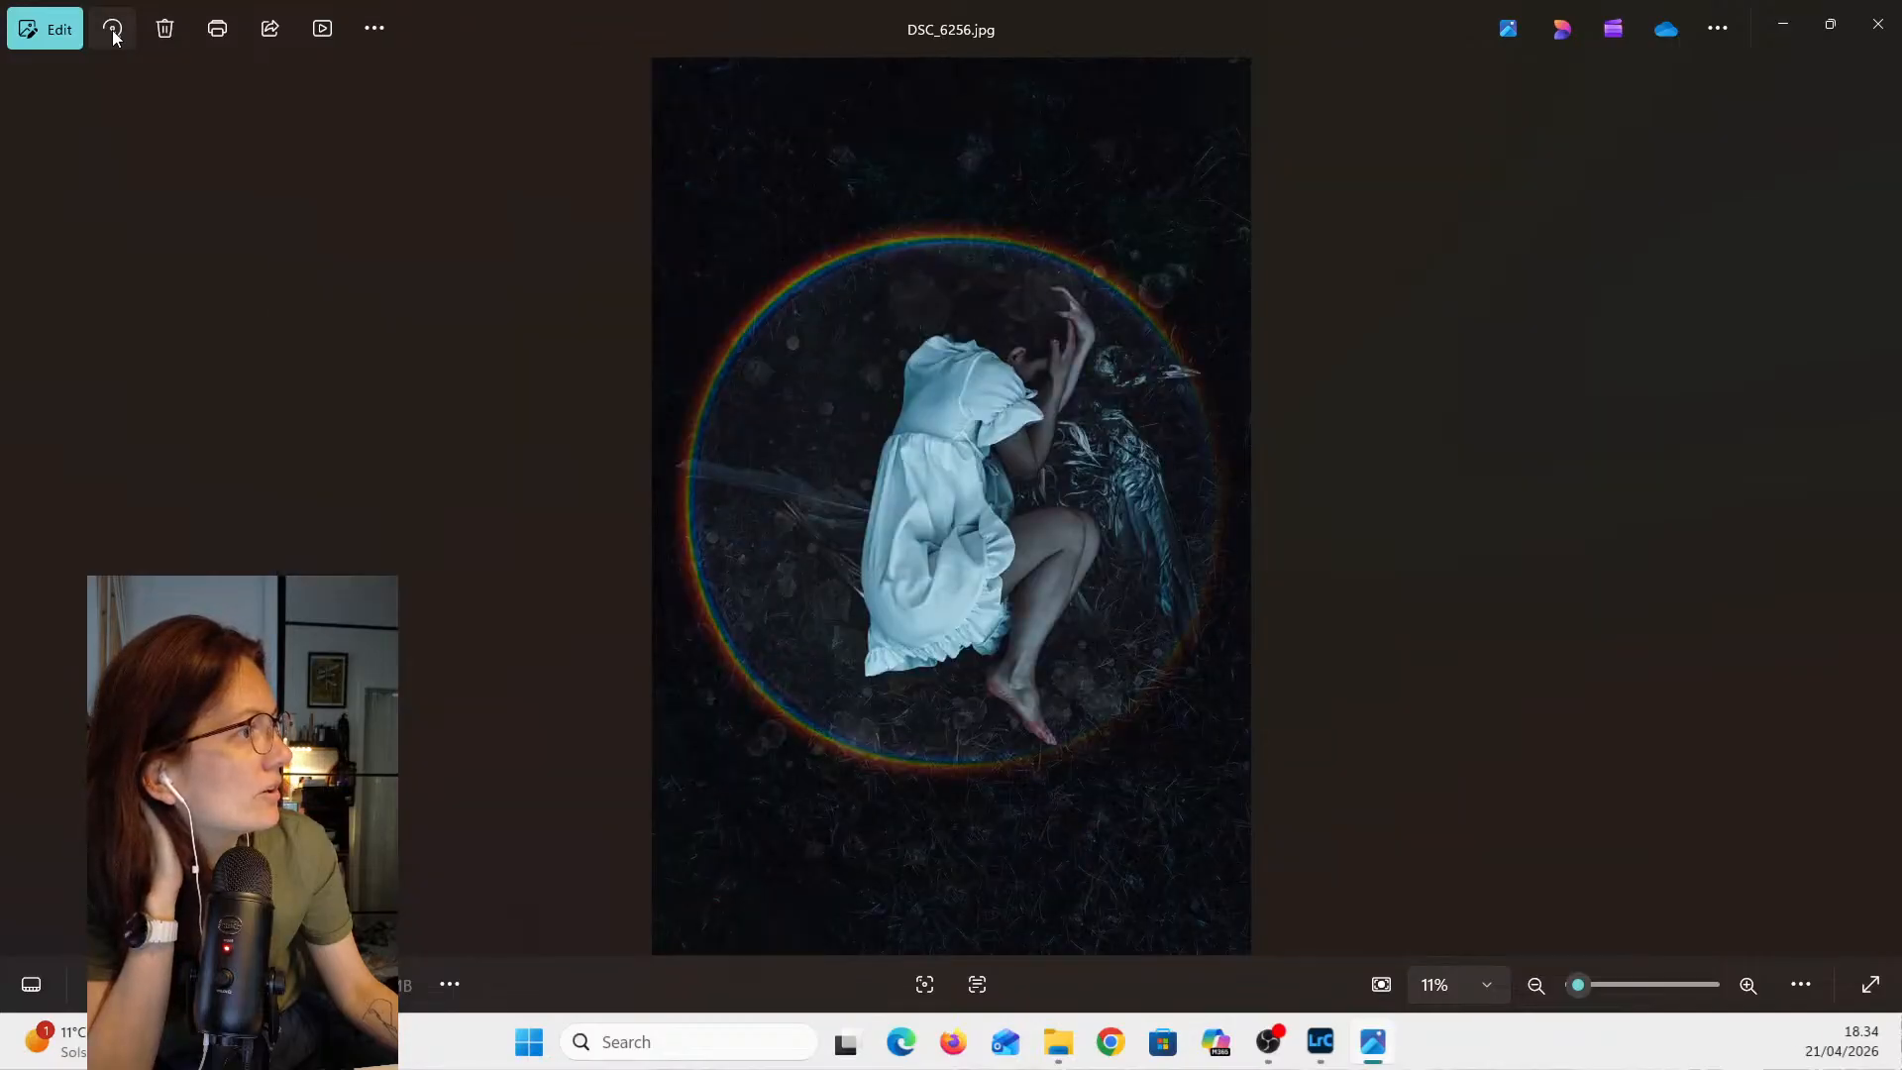